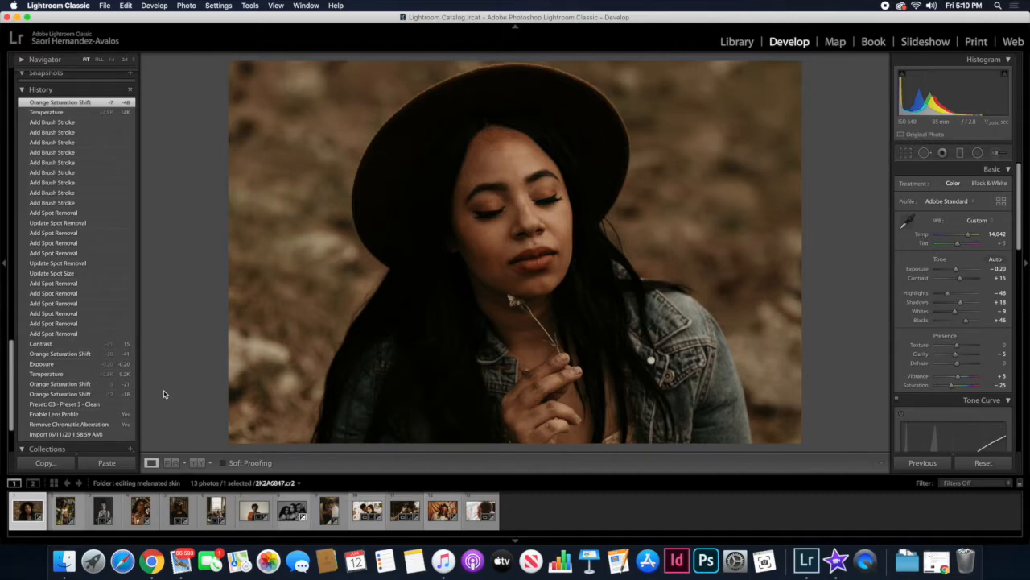
# Compare the hat portrait with its unedited version, then browse past the maternity photo and compare the beaded-headpiece portrait before and after editing.
pyautogui.press('\\')
pyautogui.press('\\')
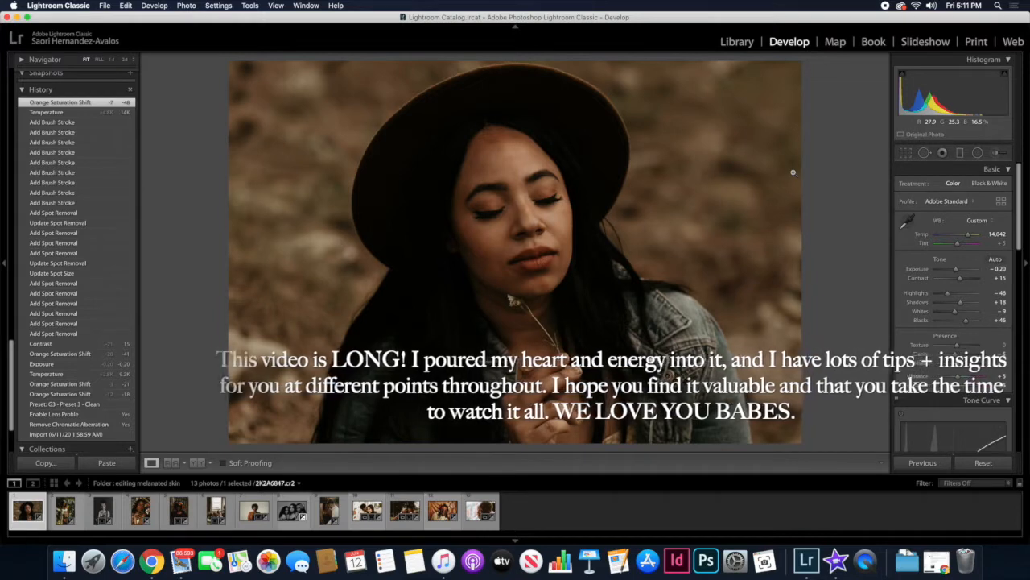
pyautogui.press('Right')
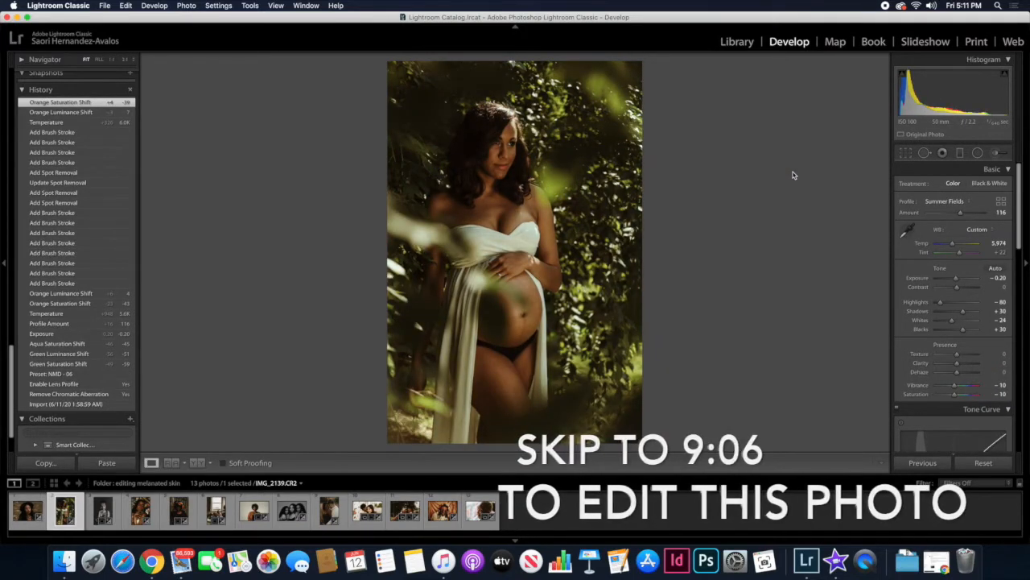
pyautogui.press('Right')
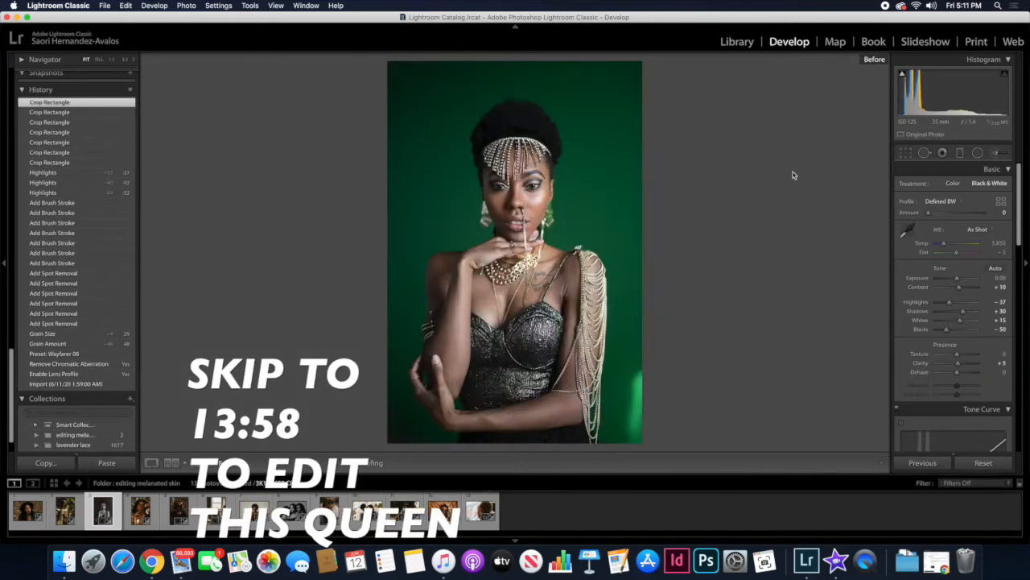
pyautogui.press('\\')
pyautogui.press('\\')
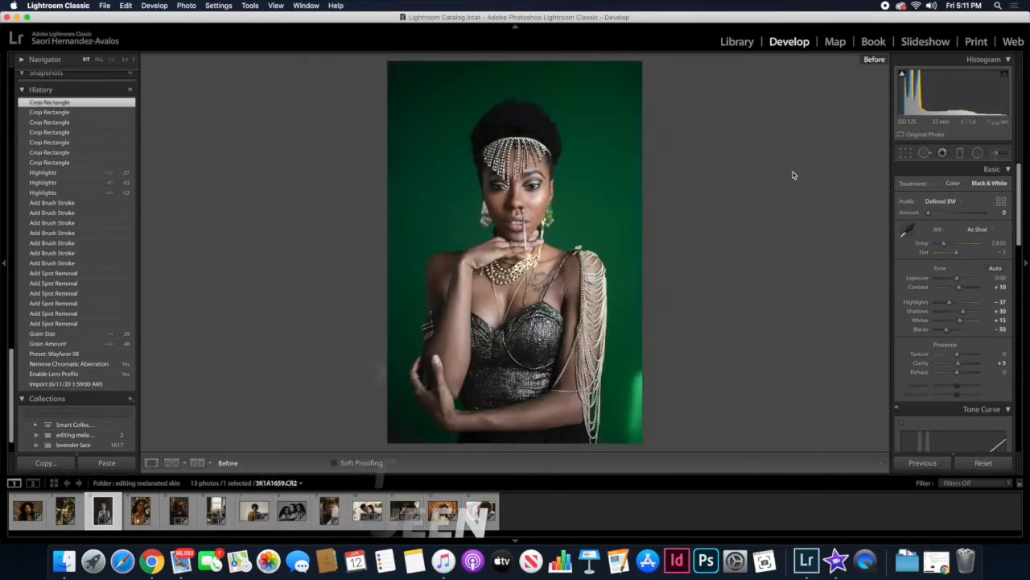
pyautogui.press('\\')
# Open IMG_9532.CR2 and compare its edited and unedited versions.
pyautogui.press('Right')
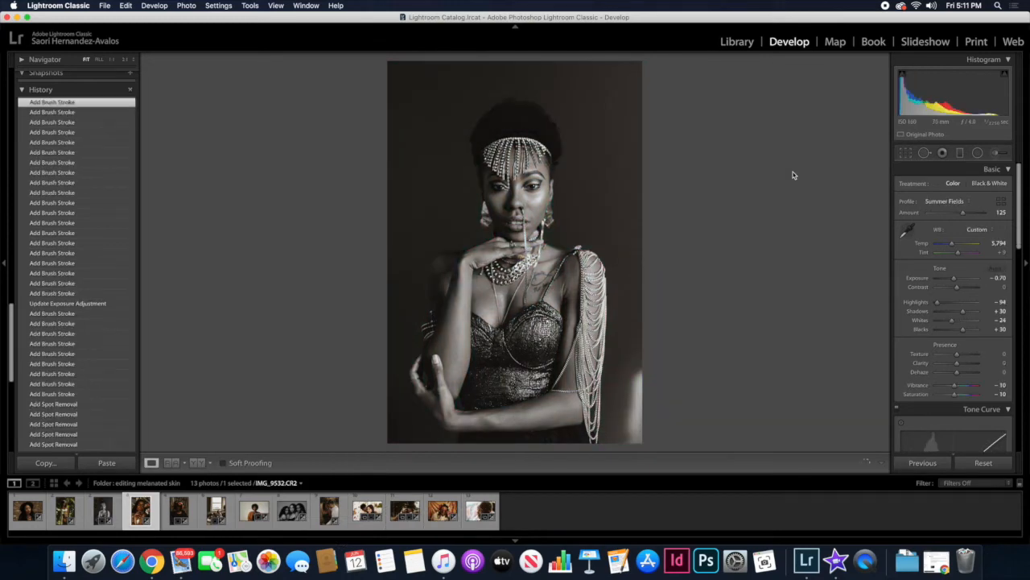
pyautogui.press('\\')
pyautogui.press('\\')
pyautogui.press('\\')
pyautogui.press('\\')
# Browse past IMG_3011.CR2 and the bedroom window photo to IMG_5595.CR2, and compare that portrait before and after editing.
pyautogui.press('Right')
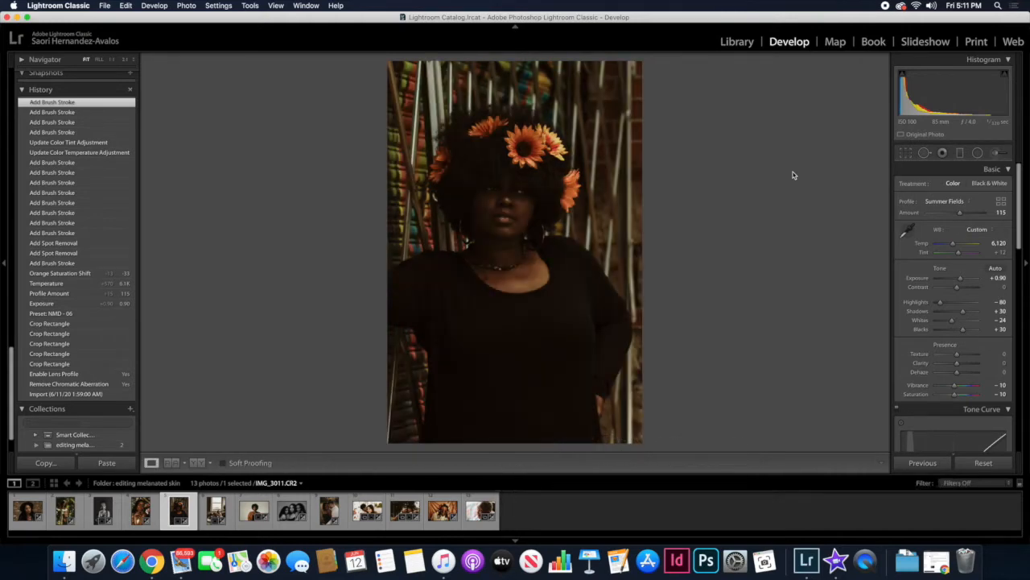
pyautogui.press('Right')
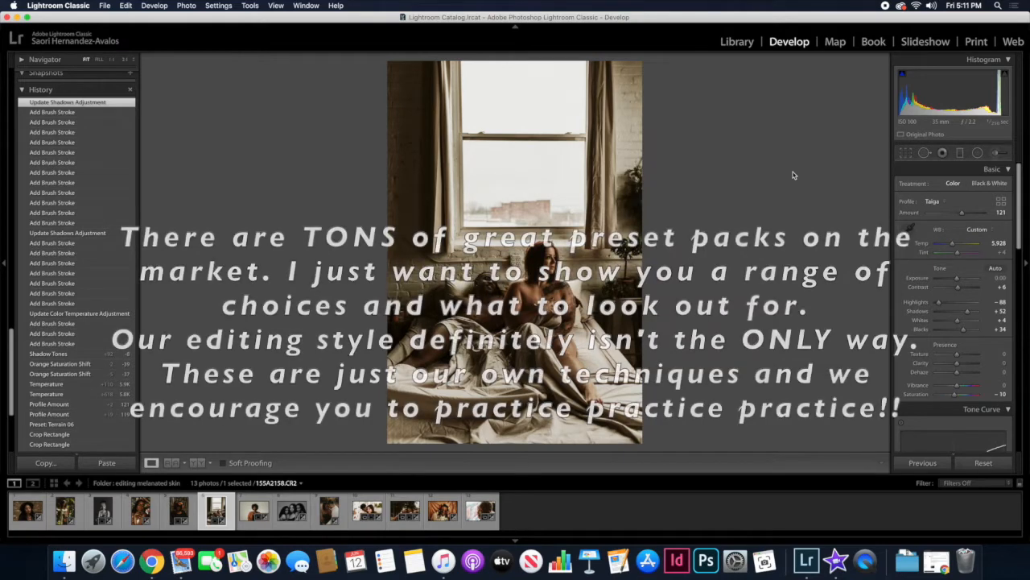
pyautogui.press('Right')
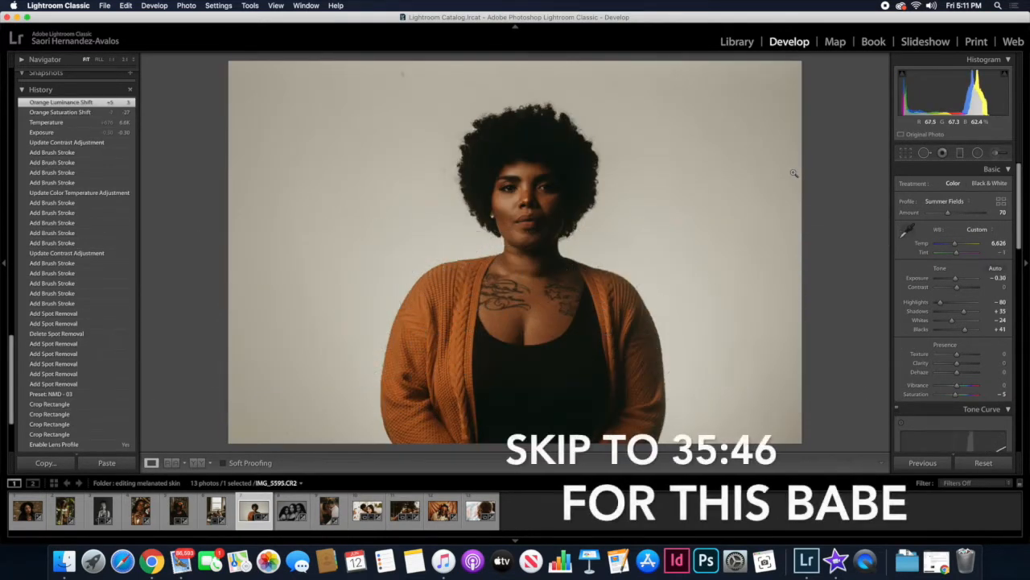
pyautogui.press('\\')
pyautogui.press('\\')
pyautogui.press('\\')
pyautogui.press('\\')
# Open the black-and-white group portrait IMG_5760.CR2 and compare its edited and unedited versions.
pyautogui.press('Right')
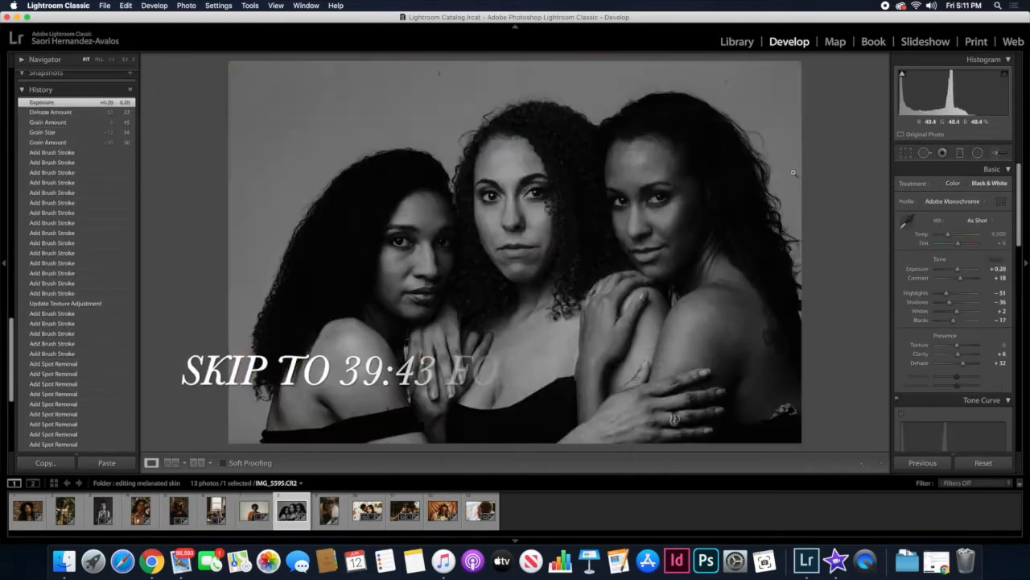
pyautogui.press('\\')
pyautogui.press('\\')
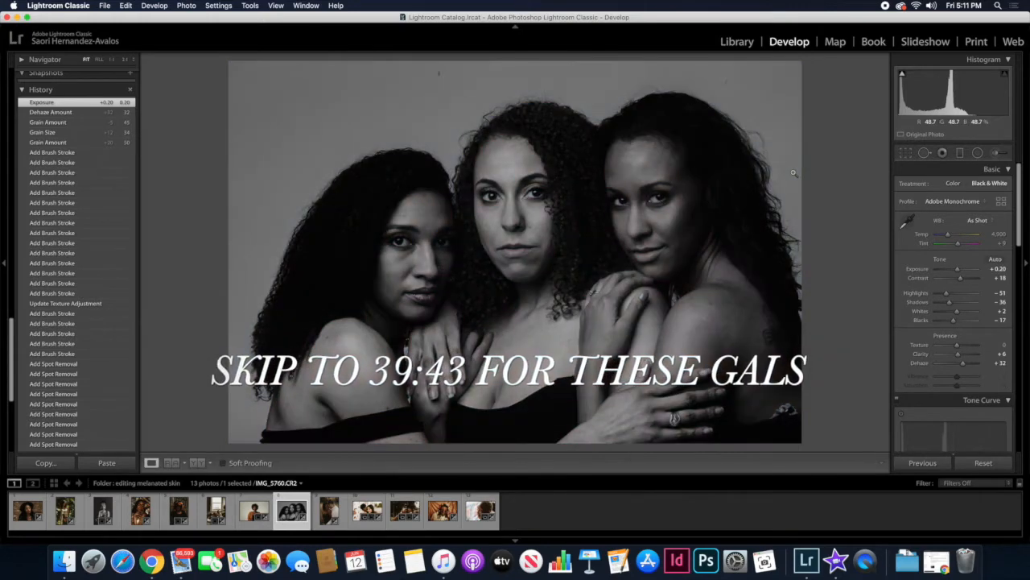
pyautogui.press('\\')
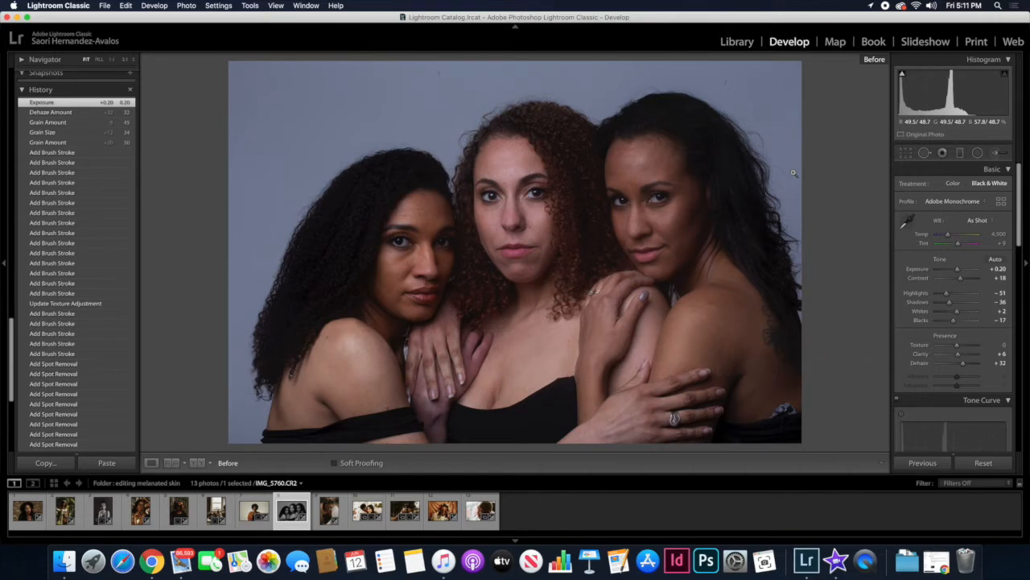
pyautogui.press('\\')
# Open the maternity couple photo F86A4411.CR2 and compare it before and after editing.
pyautogui.press('Right')
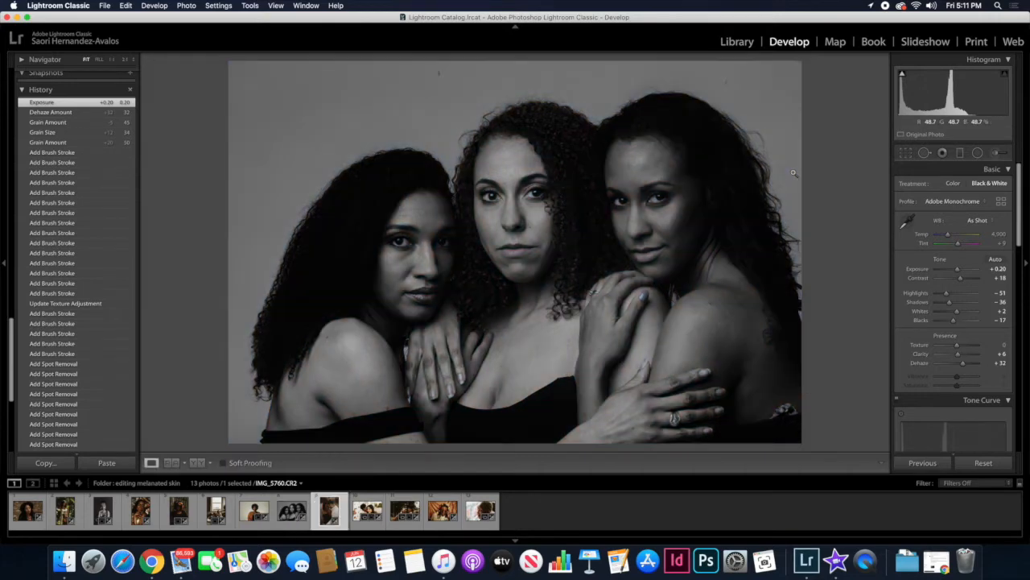
pyautogui.press('\\')
pyautogui.press('\\')
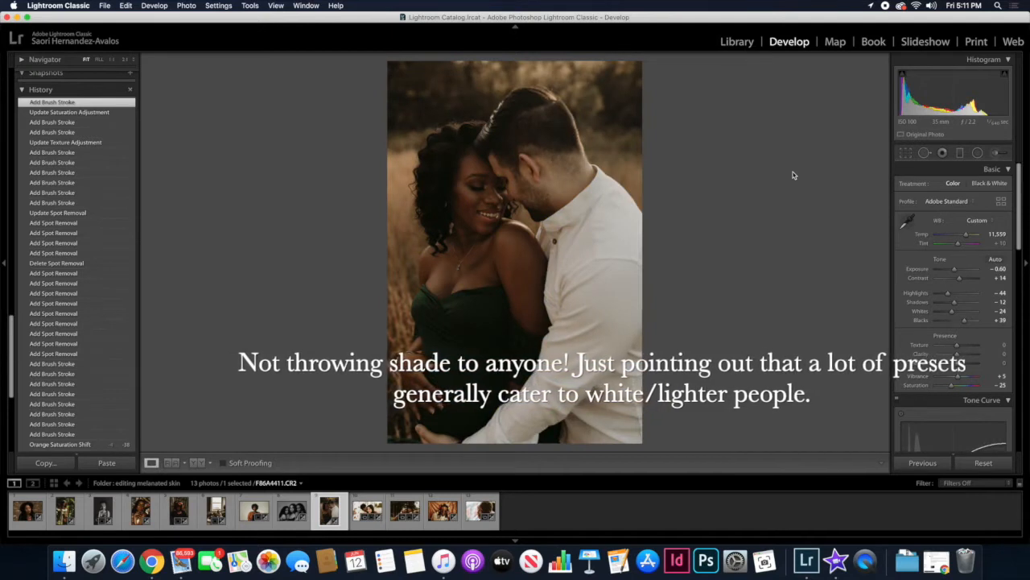
pyautogui.press('\\')
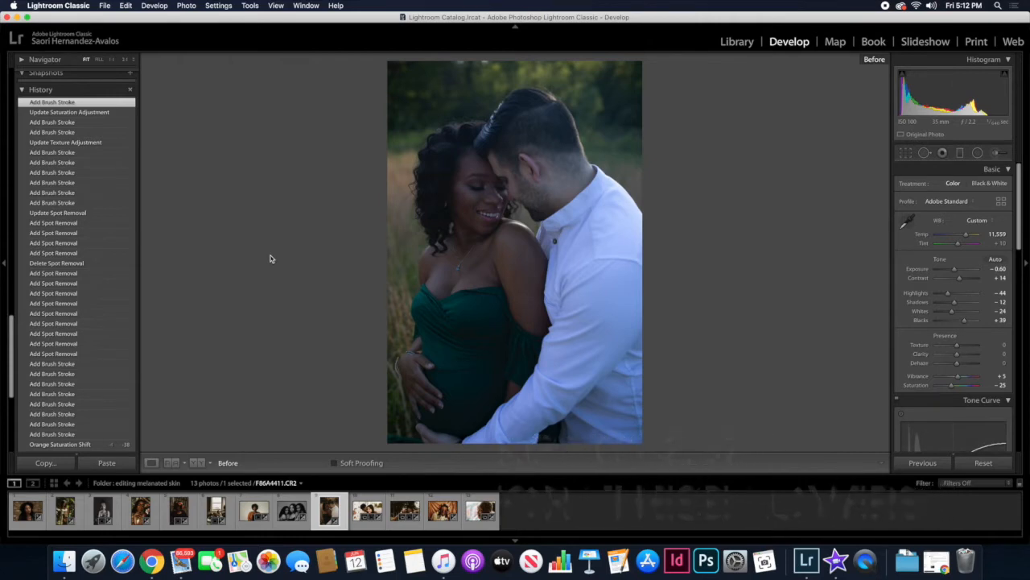
# Open the brick-wall couple photo DSC_7393.jpg and compare its edited and unedited versions.
pyautogui.press('Right')
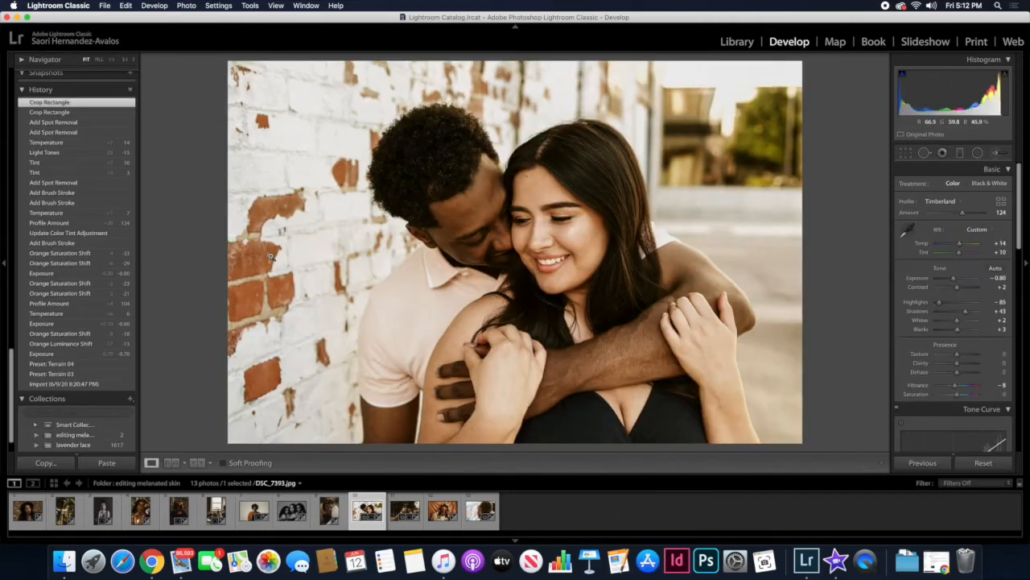
pyautogui.press('\\')
pyautogui.press('\\')
pyautogui.press('\\')
pyautogui.press('\\')
pyautogui.press('\\')
pyautogui.press('\\')
pyautogui.press('\\')
pyautogui.press('\\')
# Open the photo of the bride seen from behind and compare its edited and unedited versions.
pyautogui.press('Right')
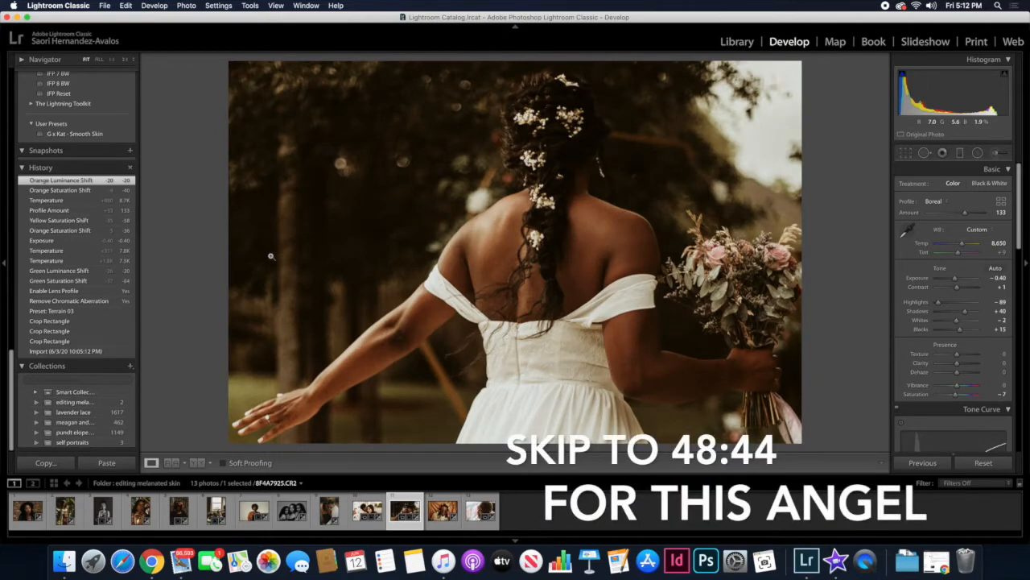
pyautogui.press('\\')
pyautogui.press('\\')
pyautogui.press('\\')
pyautogui.press('\\')
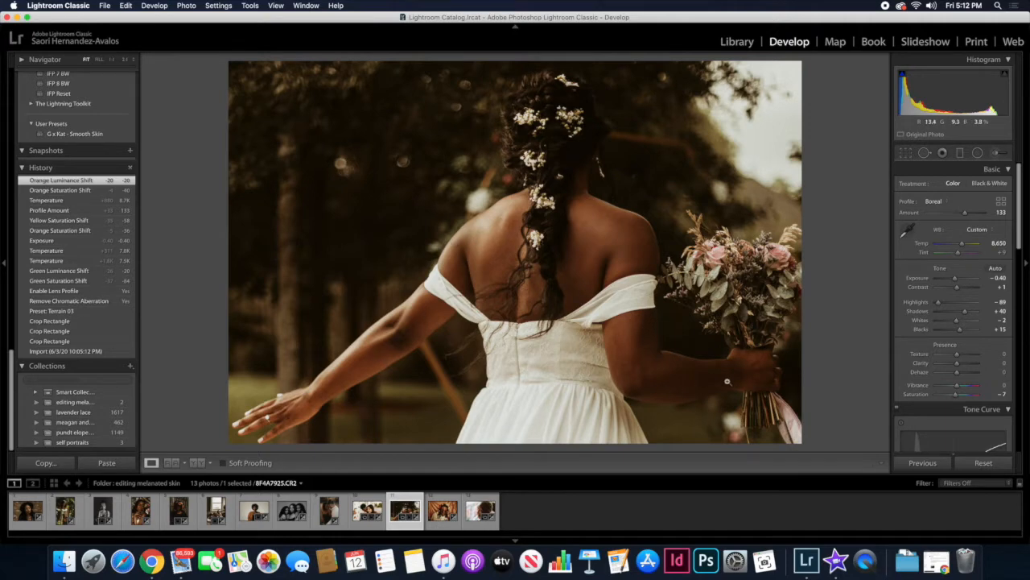
pyautogui.press('\\')
pyautogui.press('\\')
pyautogui.press('\\')
pyautogui.press('\\')
pyautogui.press('\\')
pyautogui.press('\\')
# Browse past the portrait with flowers and sunglasses to DSCF5282.JPG and compare that photo before and after editing.
pyautogui.press('Right')
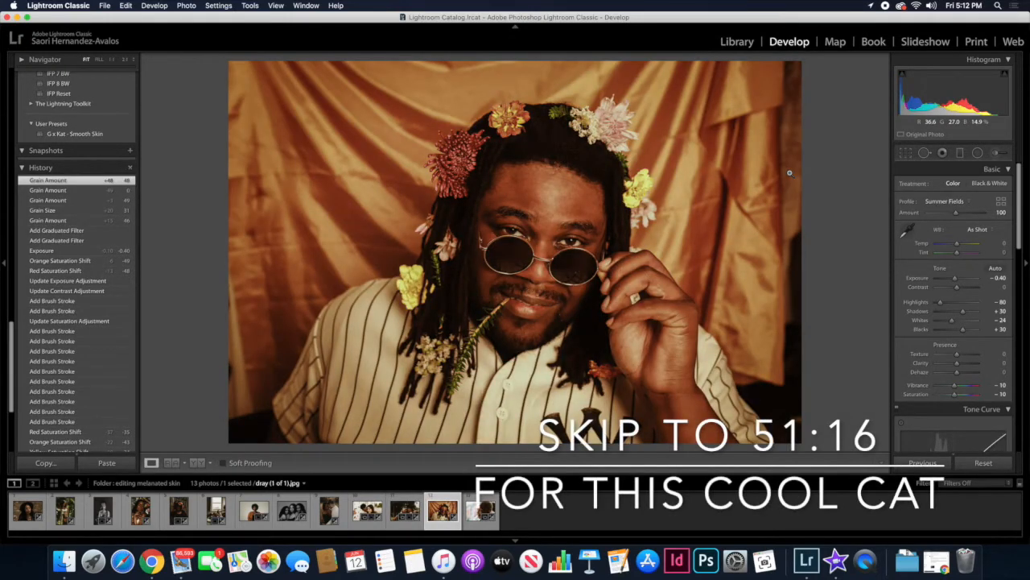
pyautogui.press('Right')
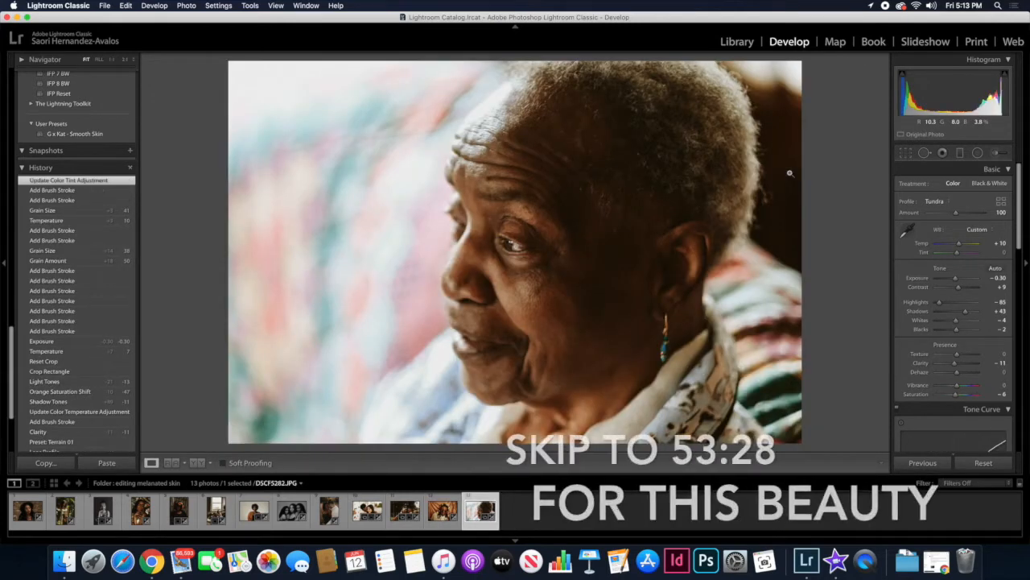
pyautogui.press('\\')
pyautogui.press('\\')
pyautogui.press('\\')
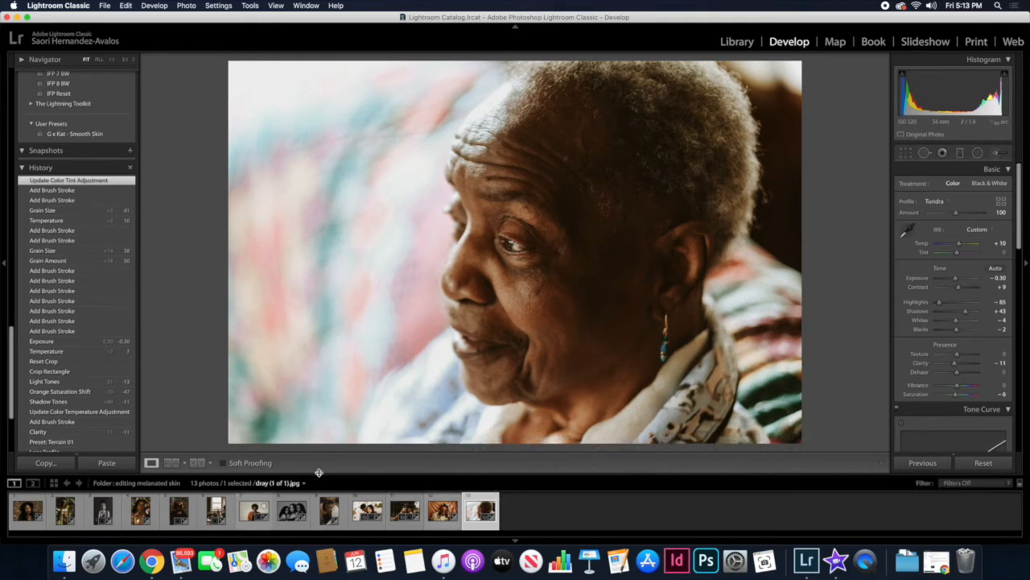
# Go back to the photo of the bride seen from behind and review its develop adjustments, including the tone curve.
pyautogui.press('Left')
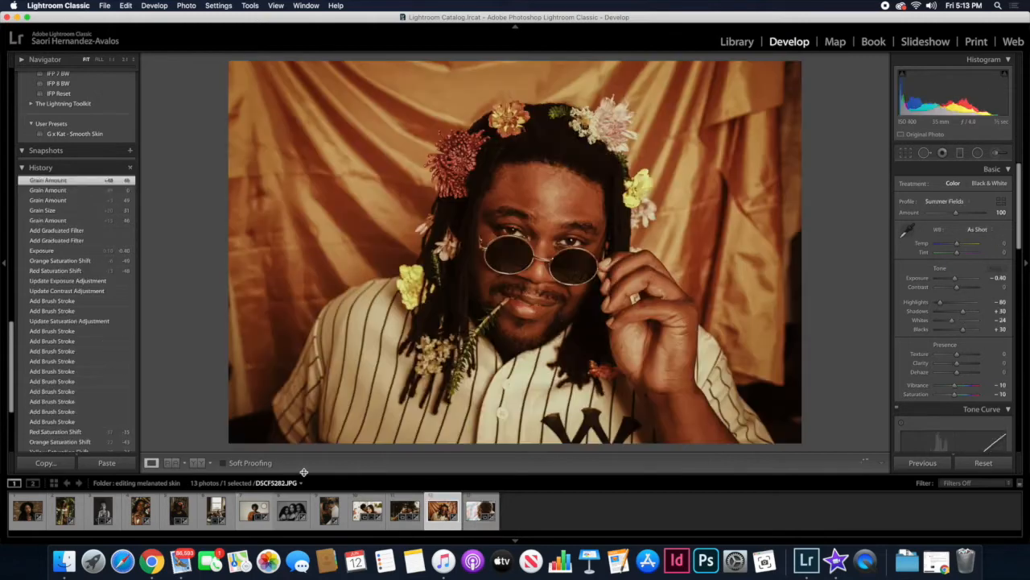
pyautogui.press('Left')
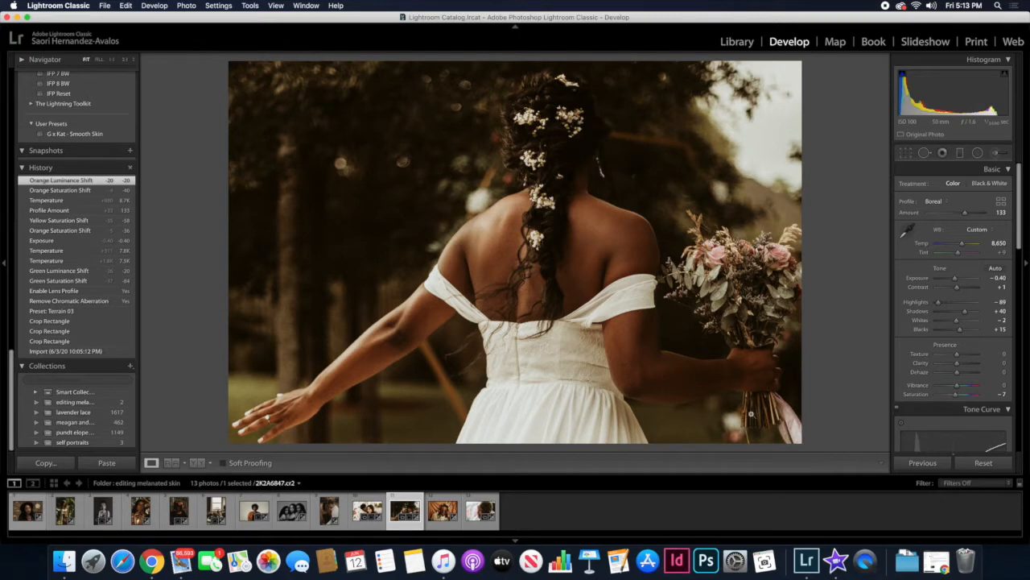
pyautogui.scroll(-5, 936, 383)
pyautogui.scroll(5, 936, 383)
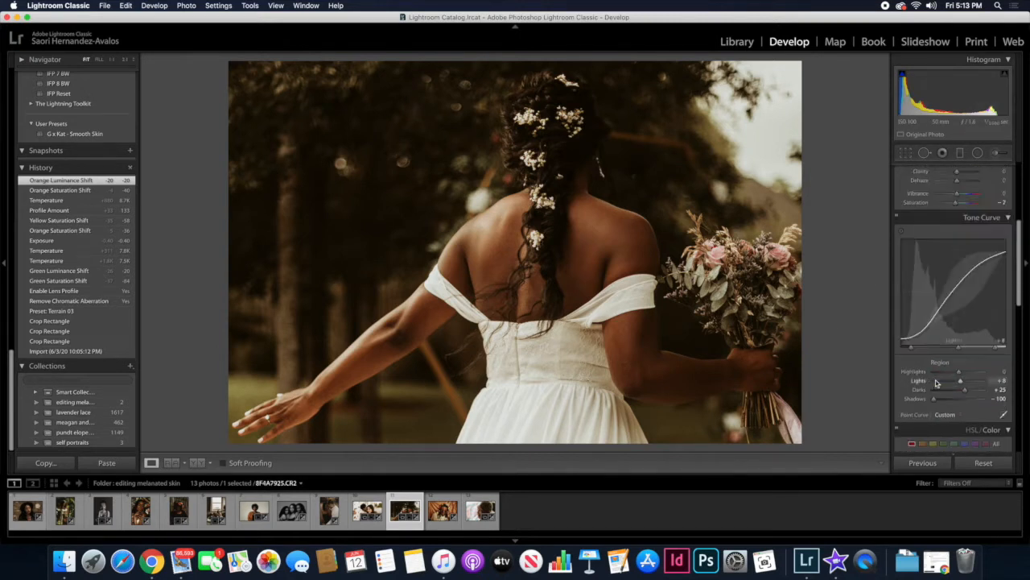
# Revert the hat portrait 2K2A6847.cr2 to its original Import state in the edit history.
pyautogui.click(16, 512)
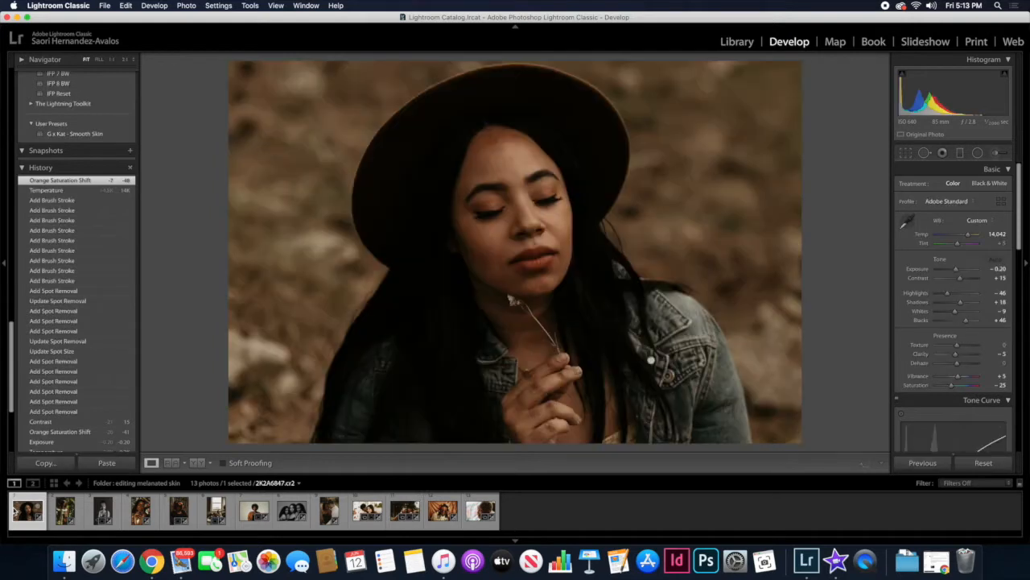
pyautogui.scroll(-5, 49, 304)
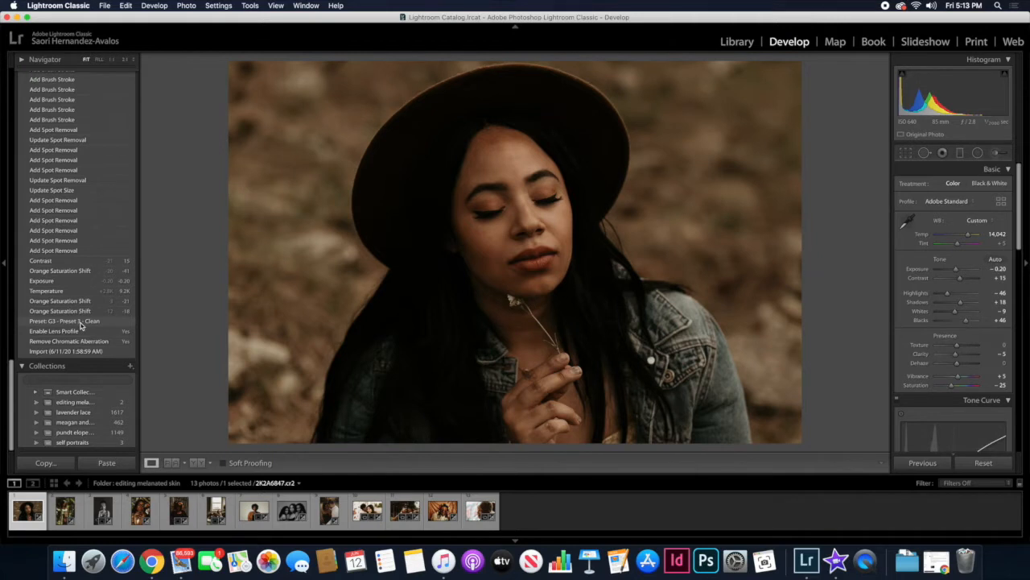
pyautogui.click(93, 351)
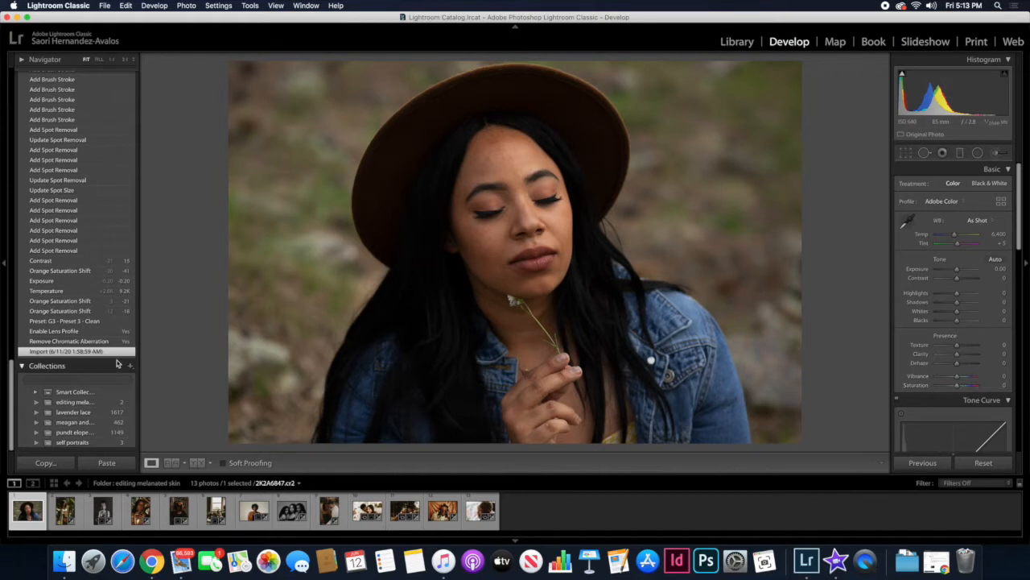
# Turn on chromatic aberration removal and lens profile corrections for the hat portrait, toggling the profile correction to compare its effect.
pyautogui.scroll(-10, 902, 363)
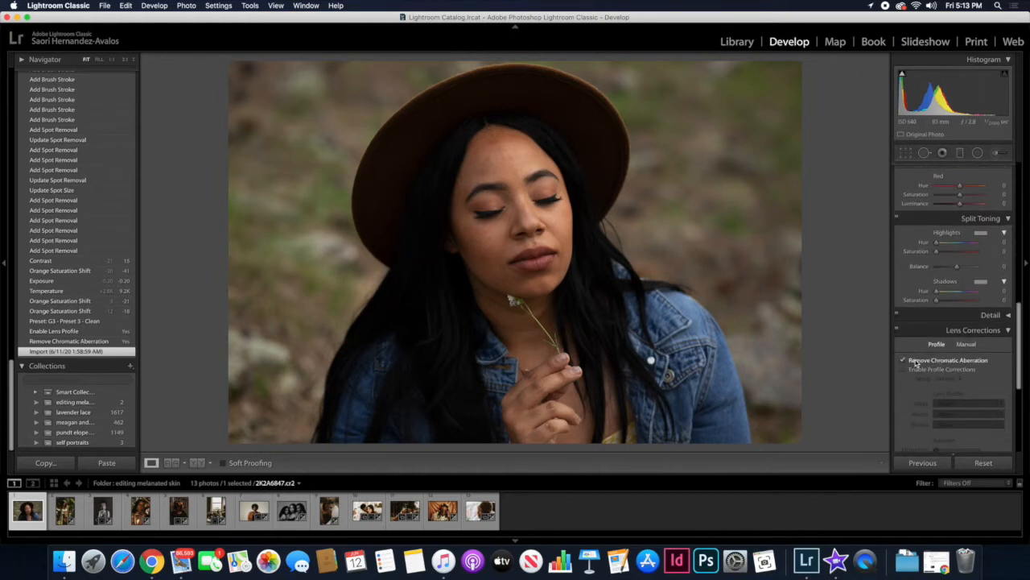
pyautogui.click(914, 362)
pyautogui.click(912, 369)
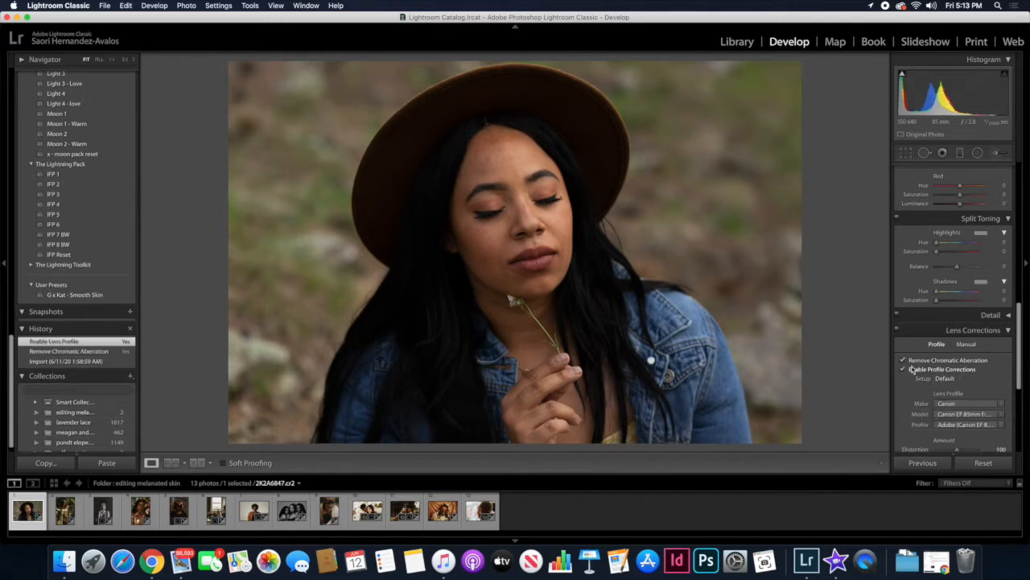
pyautogui.click(912, 368)
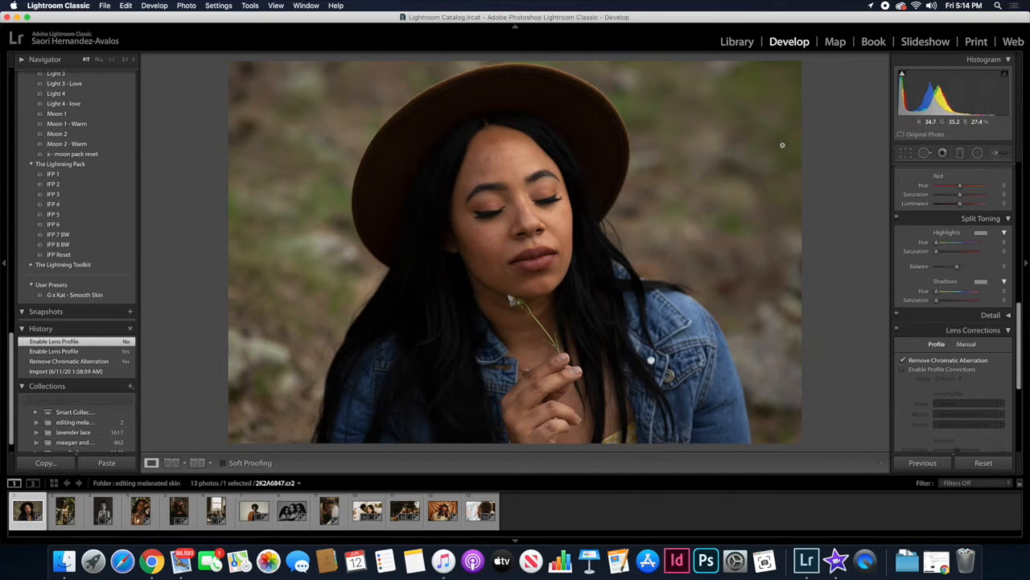
pyautogui.click(936, 370)
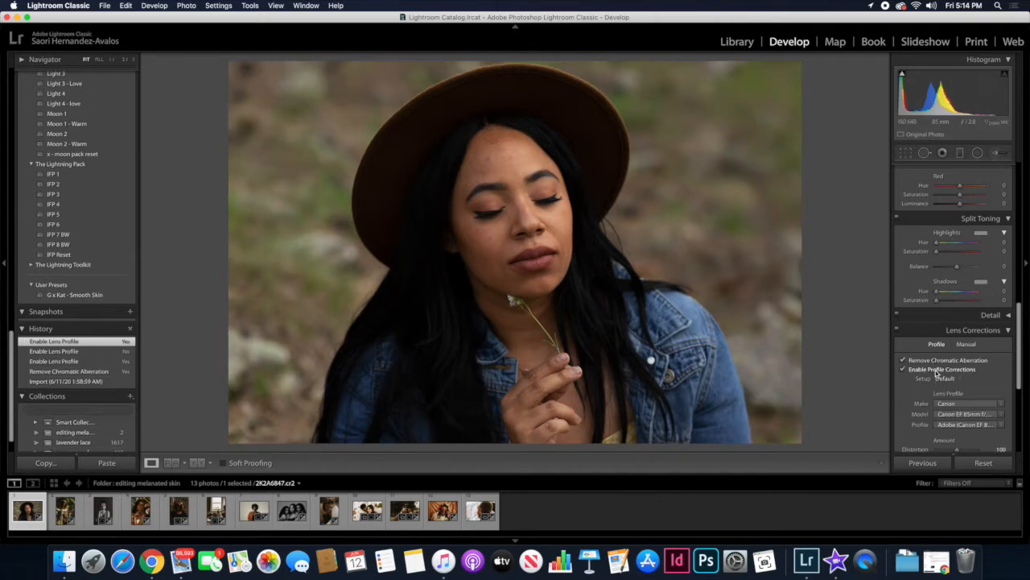
pyautogui.click(936, 369)
pyautogui.click(936, 369)
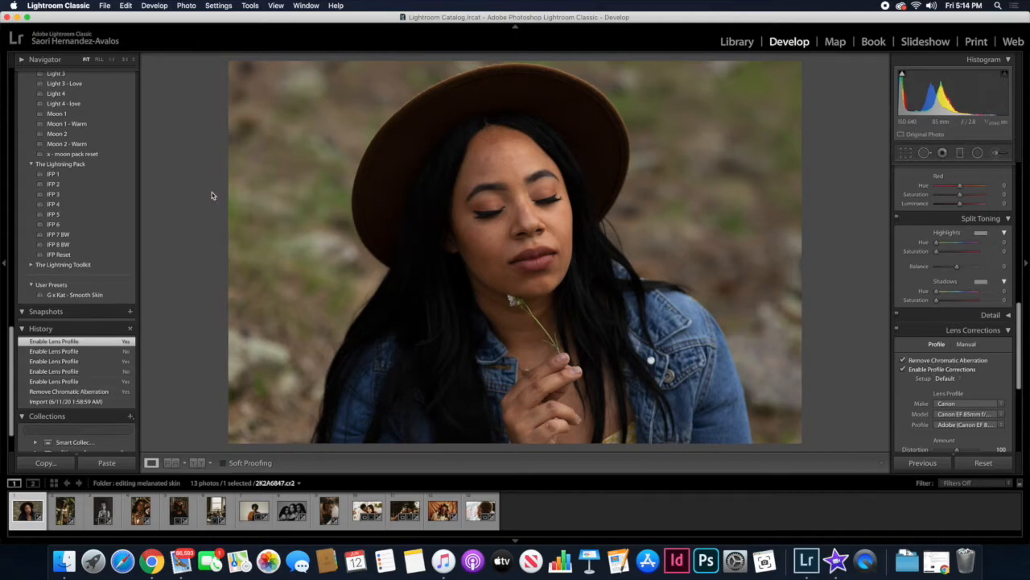
# Preview presets from the Moon Pack and G3 sets on the hat portrait, and apply G3 - Preset 3 - Clean.
pyautogui.scroll(1, 90, 184)
pyautogui.scroll(3, 90, 184)
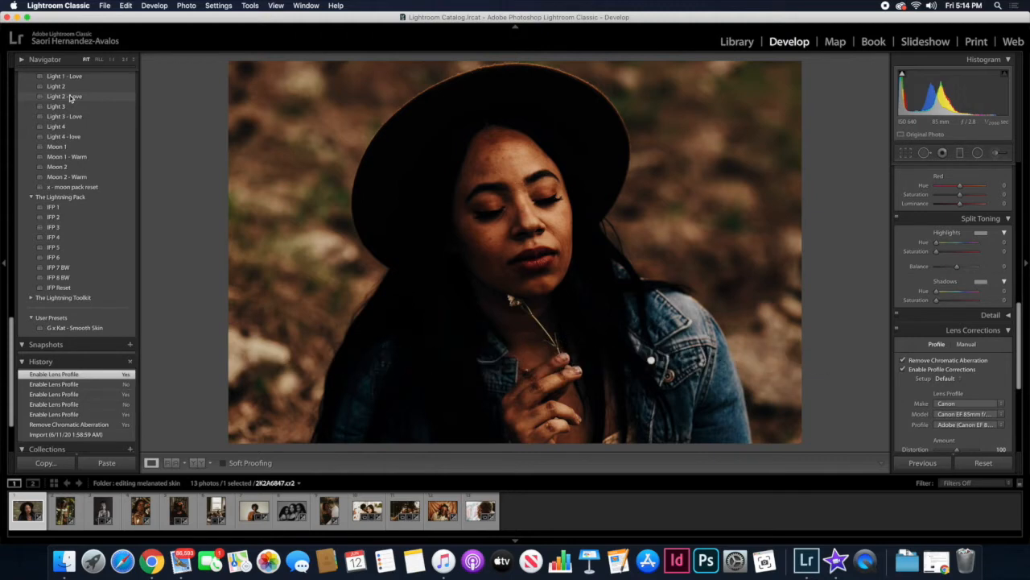
pyautogui.scroll(2, 69, 97)
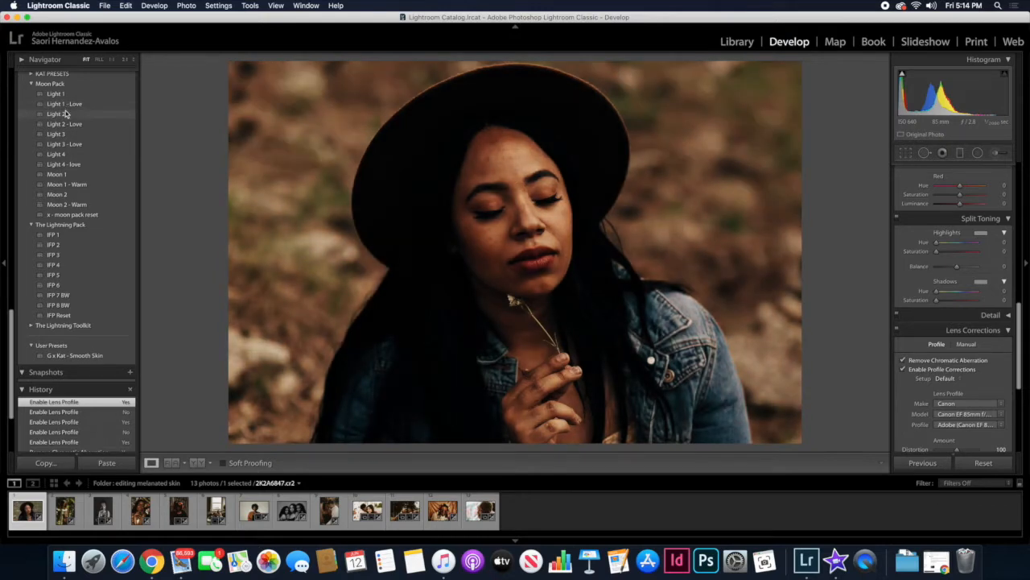
pyautogui.scroll(3, 66, 114)
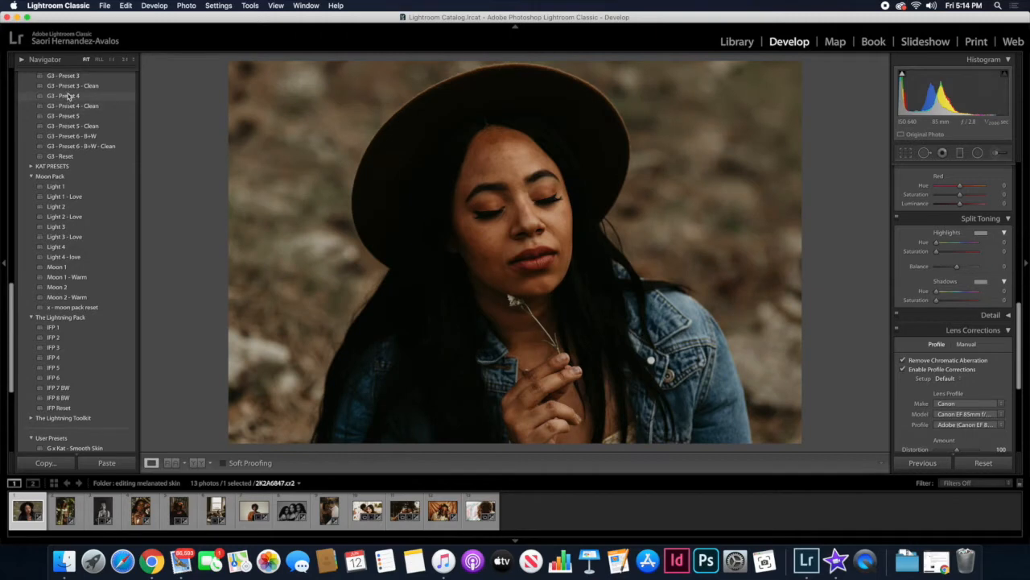
pyautogui.click(69, 87)
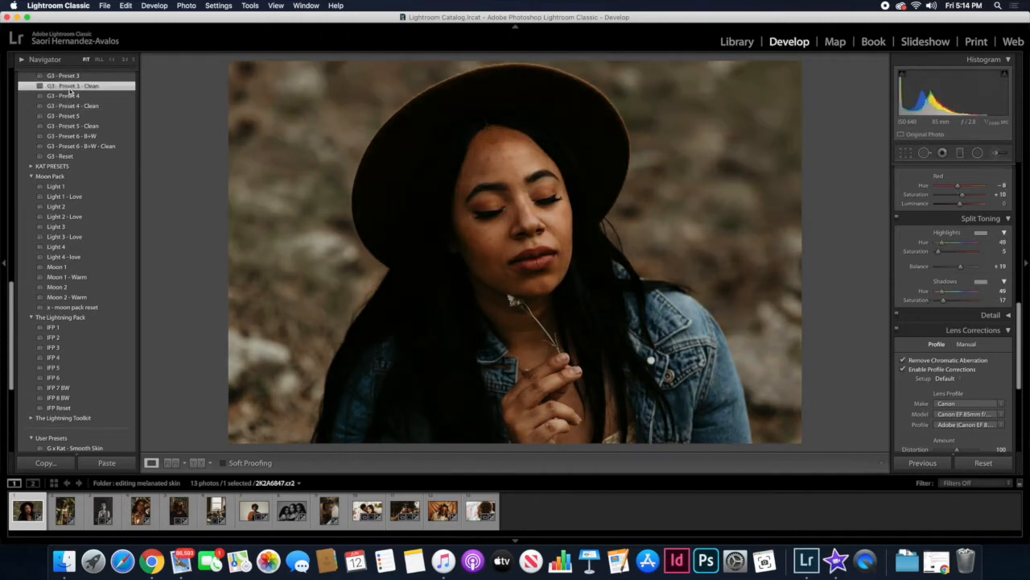
# Inspect the skin up close and review the basic, tone curve and orange HSL adjustments of the hat portrait.
pyautogui.click(489, 232)
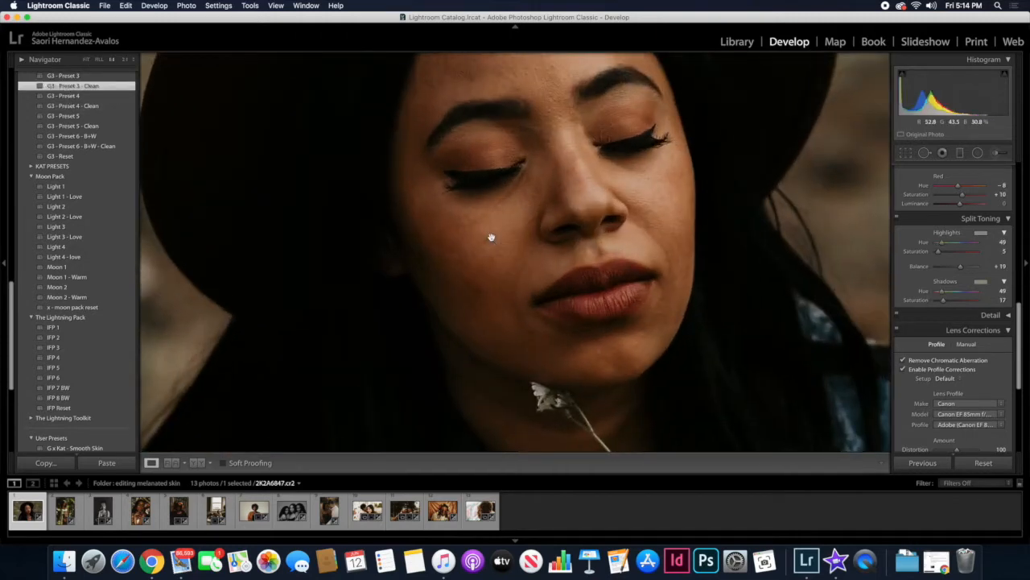
pyautogui.click(478, 256)
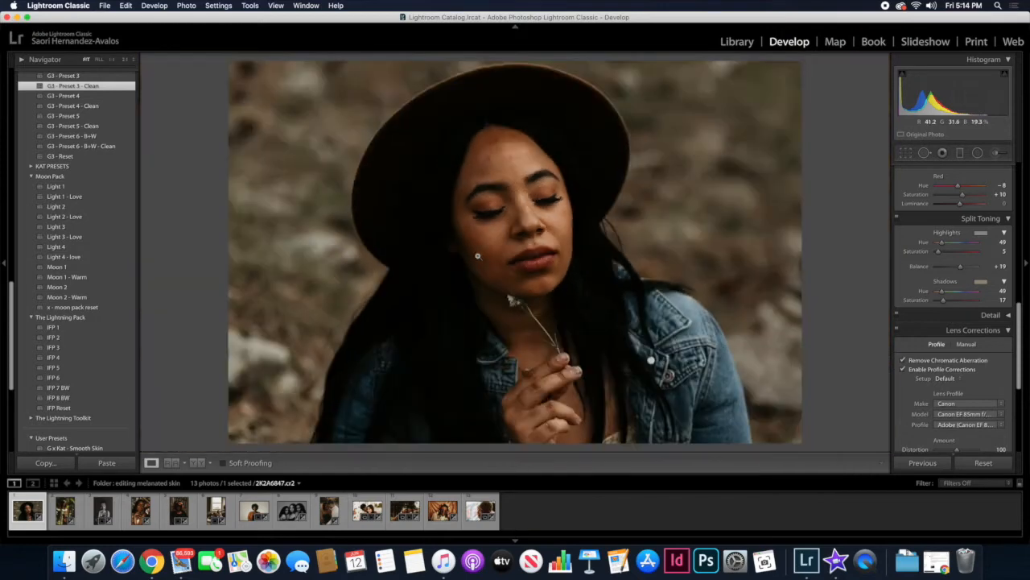
pyautogui.scroll(10, 971, 223)
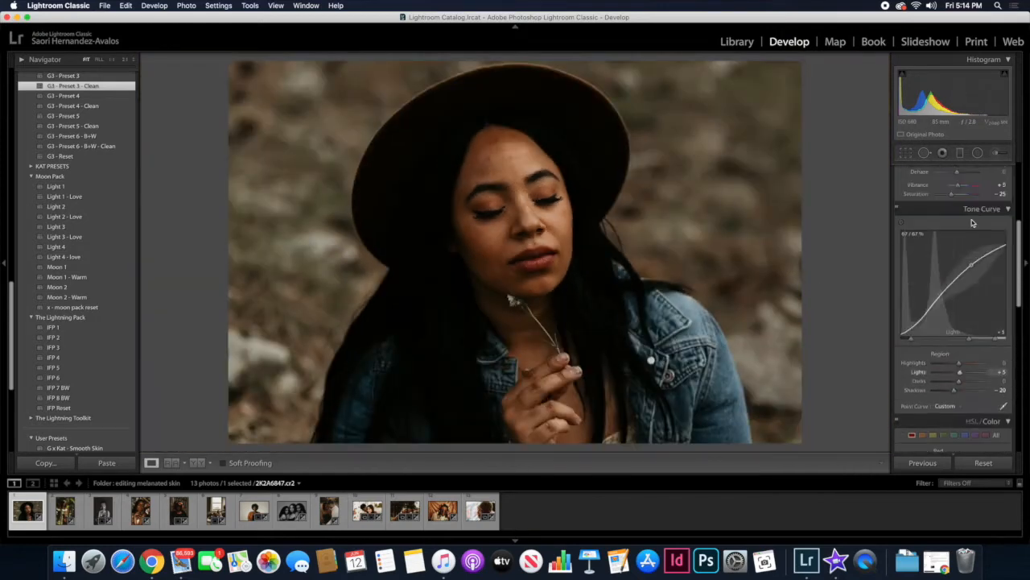
pyautogui.scroll(-1, 972, 223)
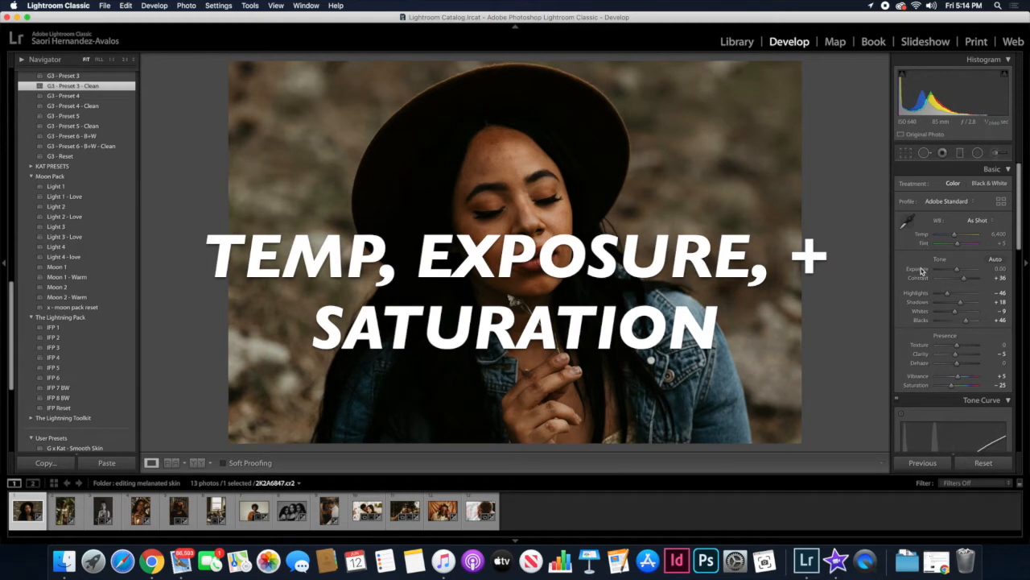
pyautogui.scroll(-10, 924, 274)
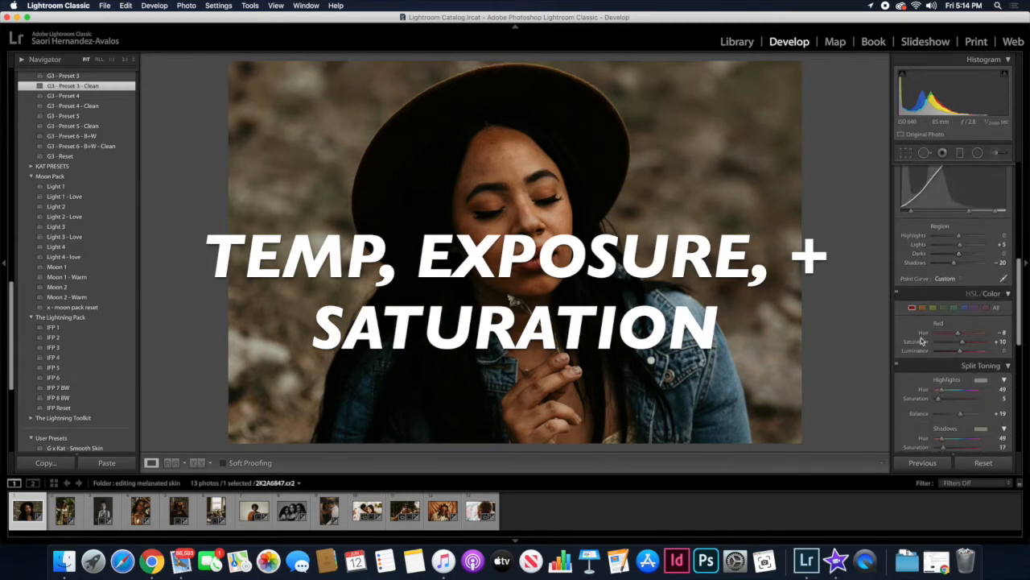
pyautogui.click(923, 308)
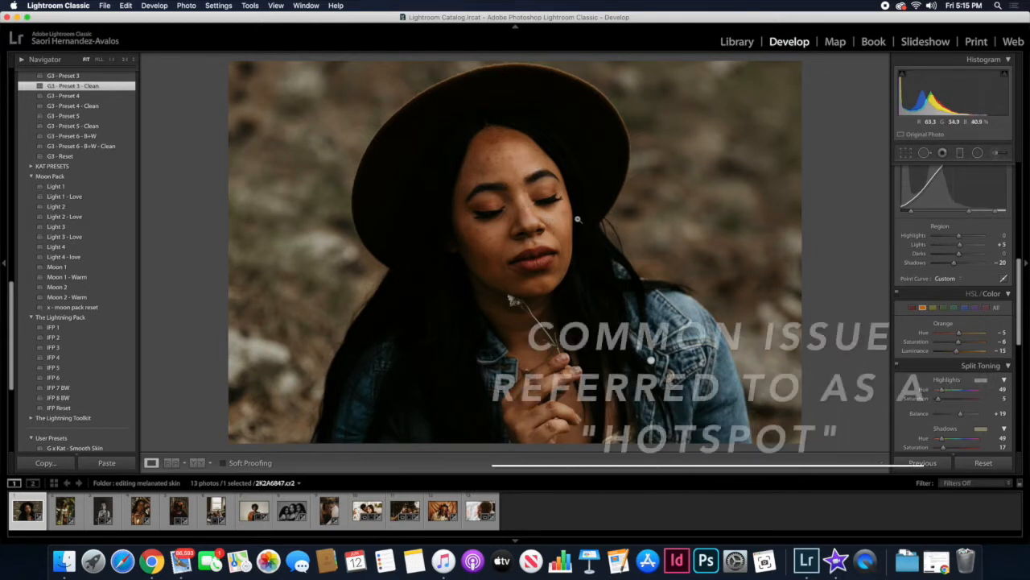
# Set the hat portrait's exposure to -0.30 and warm its white balance temperature to 9,289.
pyautogui.scroll(10, 926, 183)
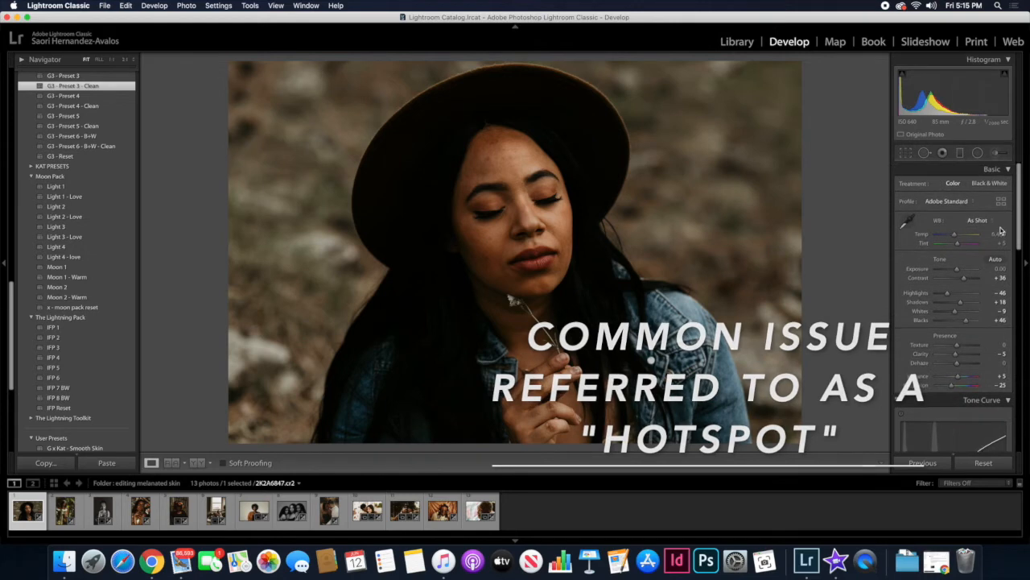
pyautogui.click(1002, 270)
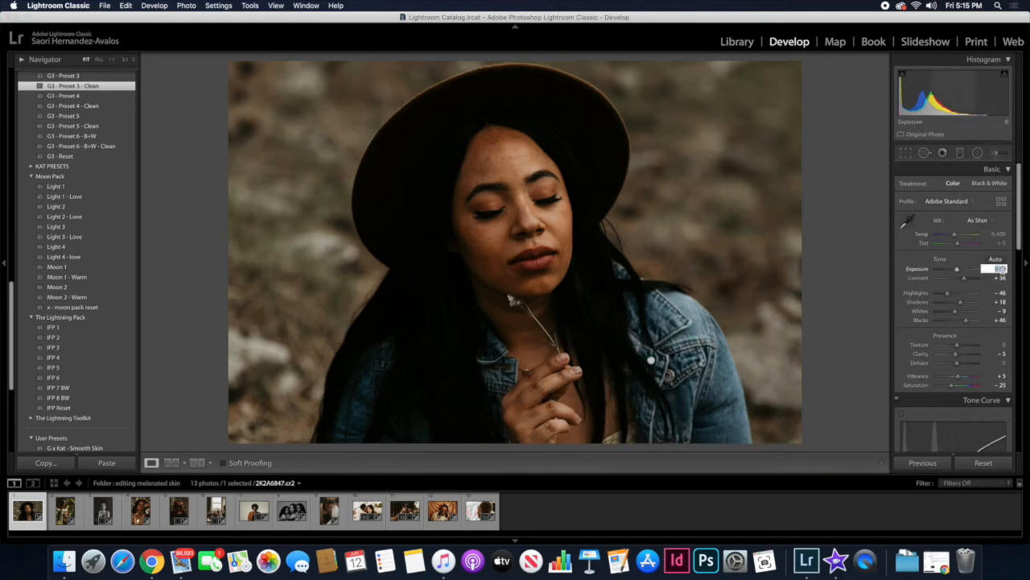
pyautogui.write('-0.3')
pyautogui.press('Return')
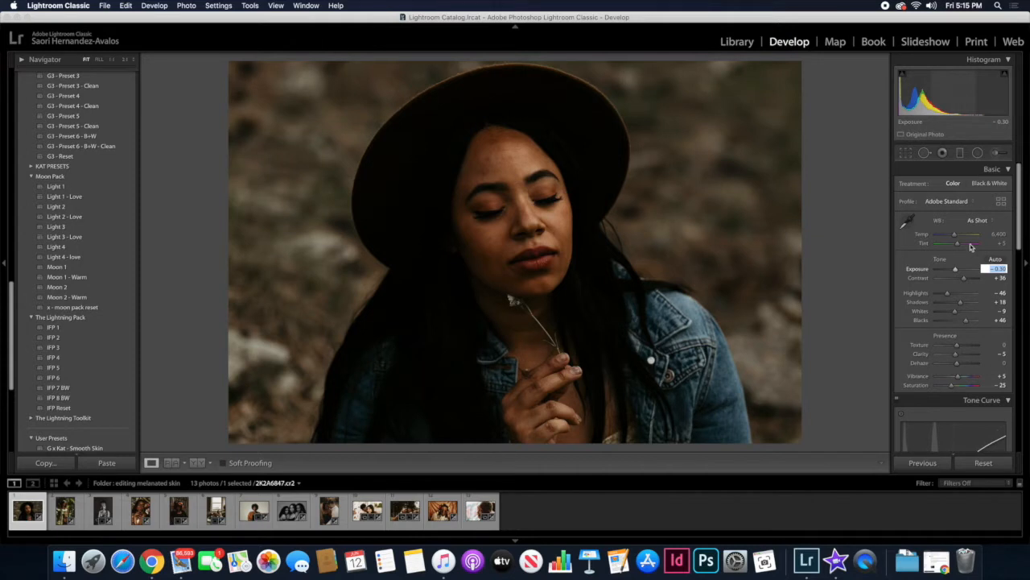
pyautogui.moveTo(954, 236); pyautogui.dragTo(964, 236)
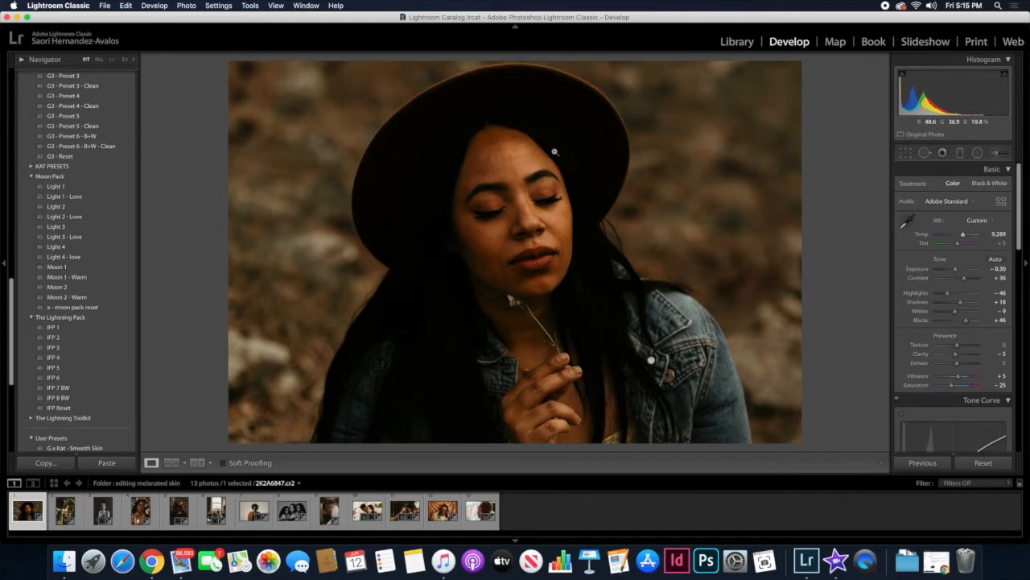
# Lower the orange saturation to -37 and set the orange luminance to -13, checking the skin up close and against the original.
pyautogui.scroll(-10, 949, 344)
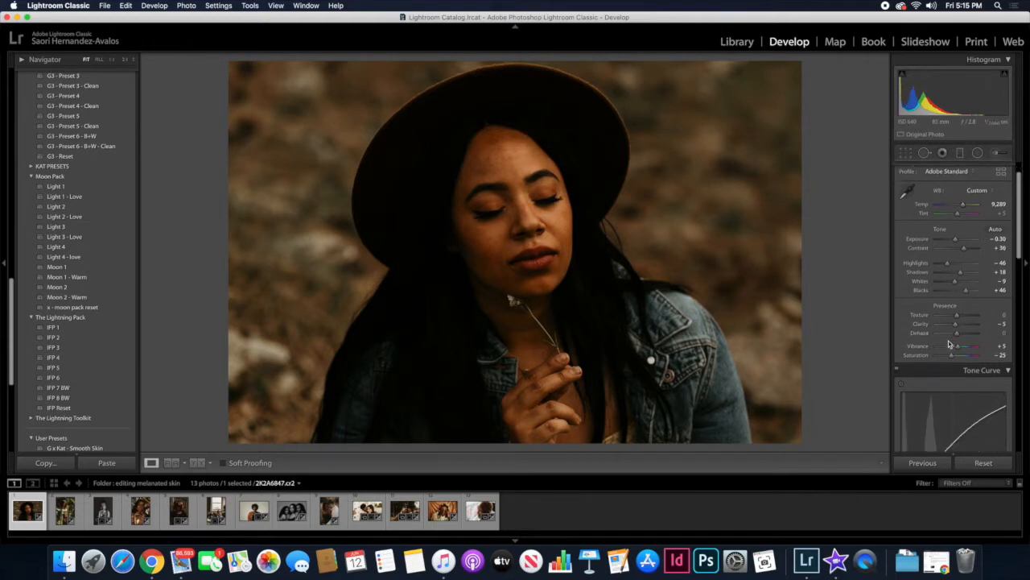
pyautogui.scroll(-1, 948, 343)
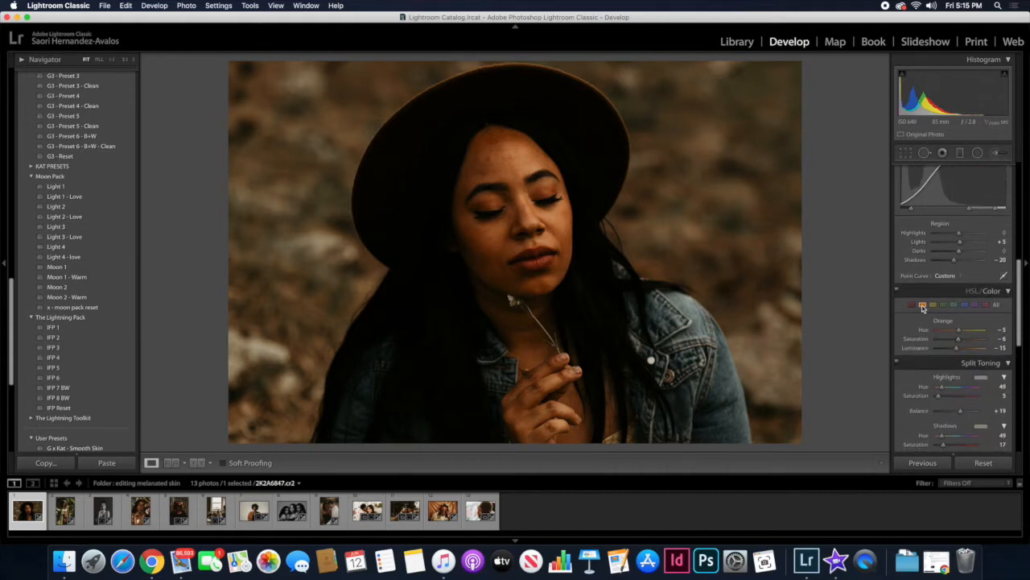
pyautogui.click(995, 305)
pyautogui.click(924, 306)
pyautogui.moveTo(959, 343); pyautogui.dragTo(957, 341)
pyautogui.moveTo(956, 341); pyautogui.dragTo(952, 342)
pyautogui.click(543, 222)
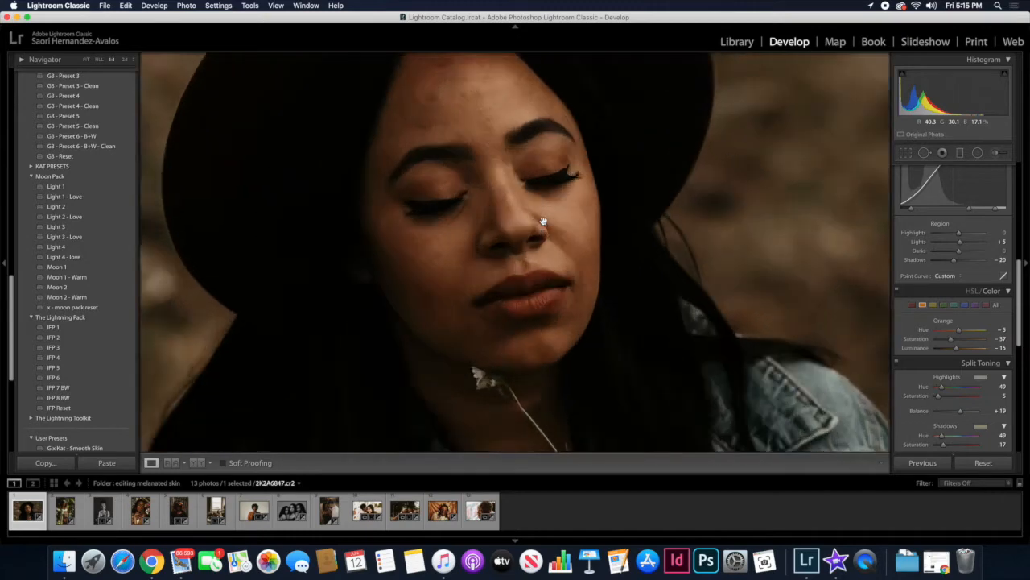
pyautogui.click(544, 222)
pyautogui.press('\\')
pyautogui.press('\\')
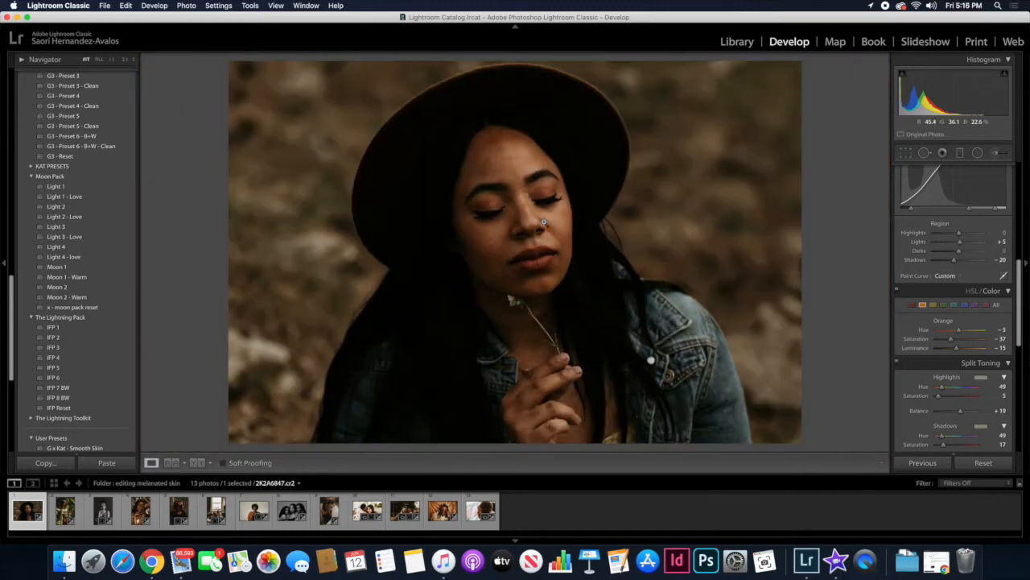
pyautogui.click(957, 349)
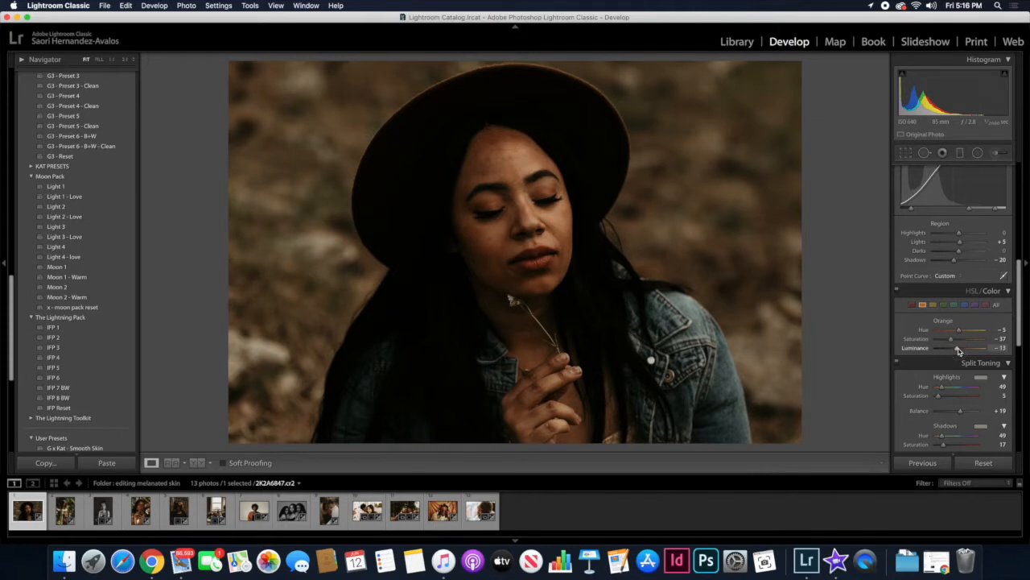
# Compare the hat portrait with its unedited version and reduce the contrast to +10.
pyautogui.scroll(3, 954, 242)
pyautogui.scroll(6, 955, 232)
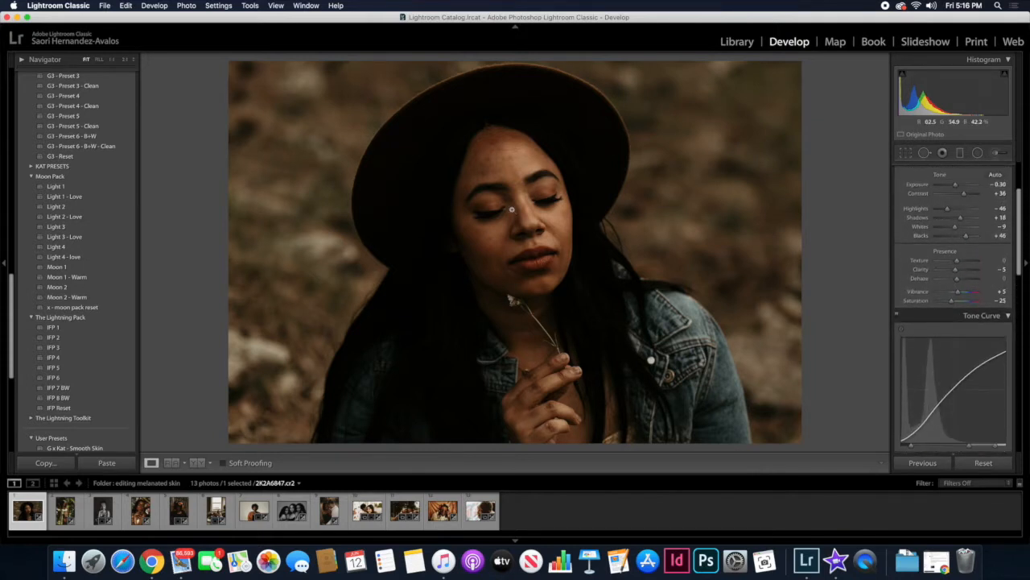
pyautogui.press('\\')
pyautogui.press('\\')
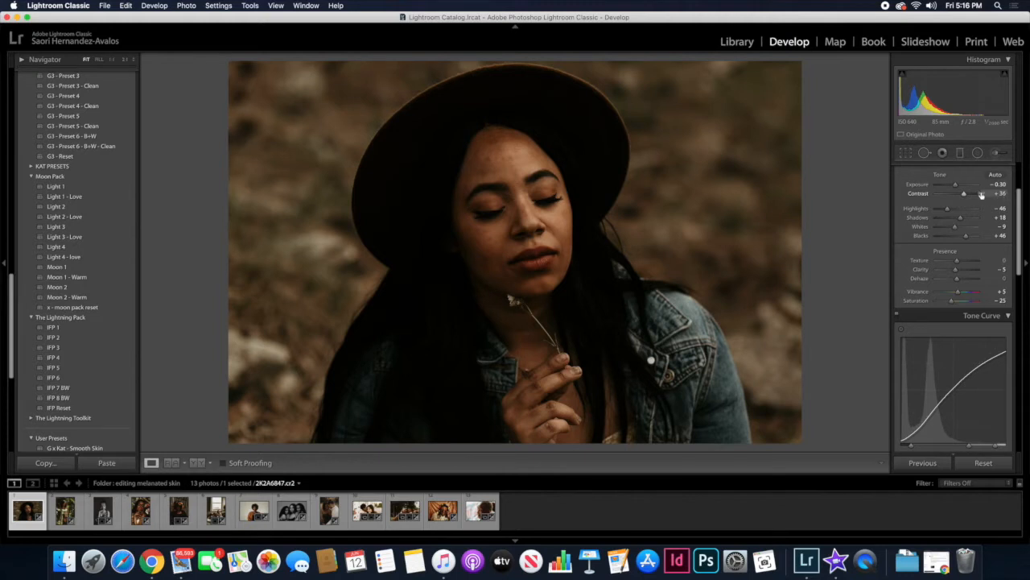
pyautogui.moveTo(965, 196); pyautogui.dragTo(959, 195)
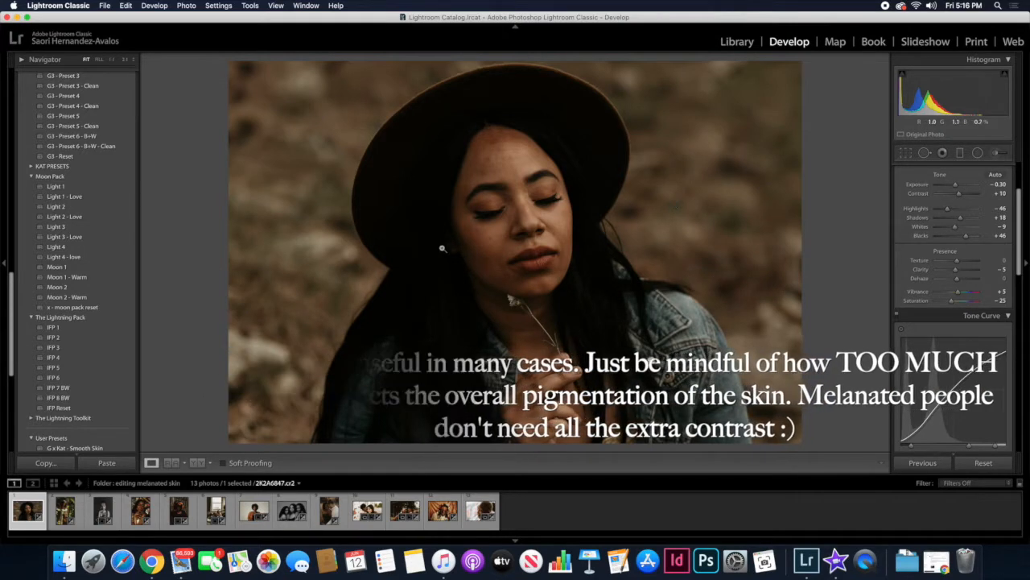
# Remove blemishes from the face and forehead using Spot Removal in Heal mode.
pyautogui.click(475, 203)
pyautogui.moveTo(497, 228); pyautogui.dragTo(472, 144)
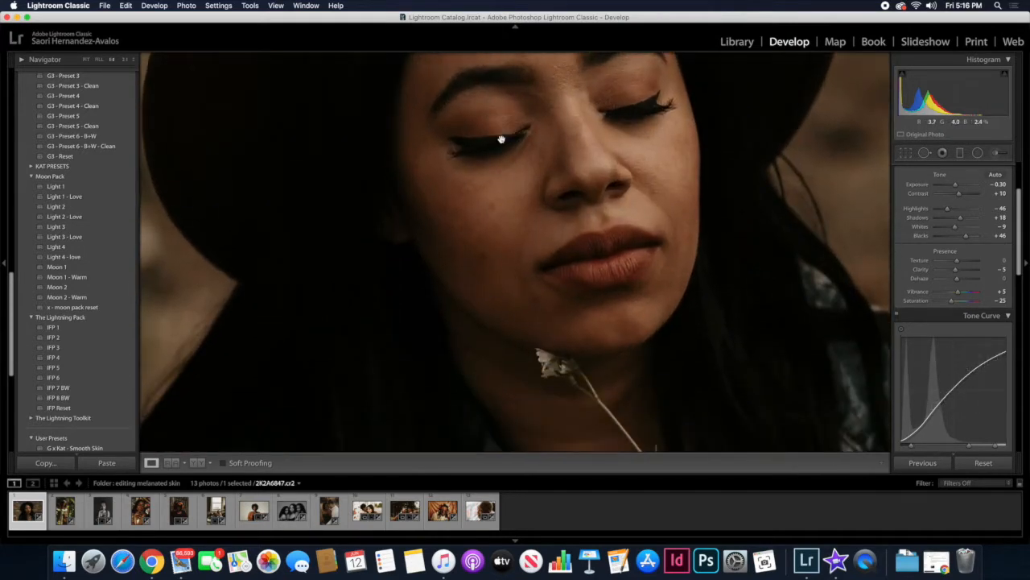
pyautogui.moveTo(632, 170); pyautogui.dragTo(639, 246)
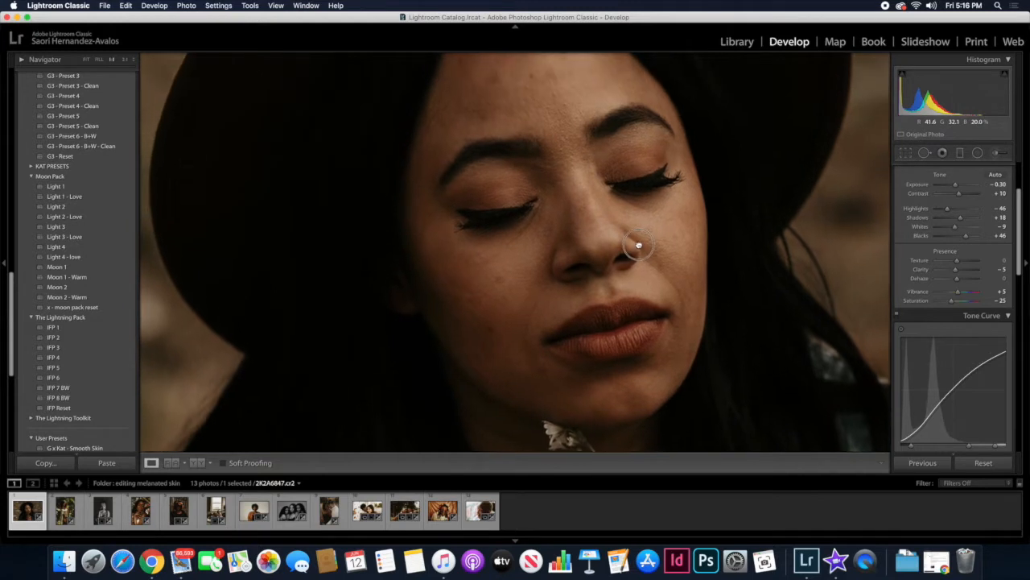
pyautogui.click(924, 152)
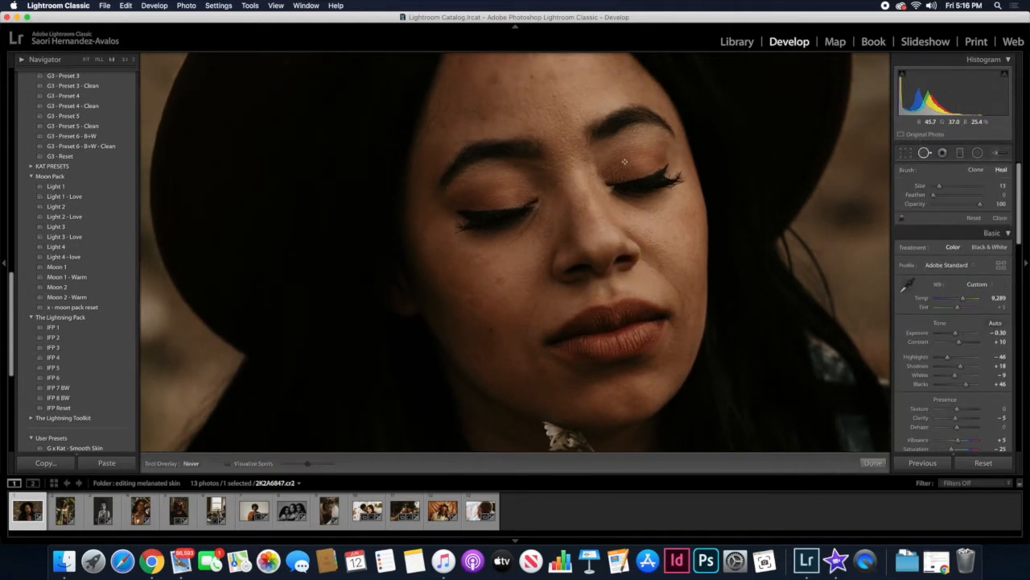
pyautogui.click(565, 105)
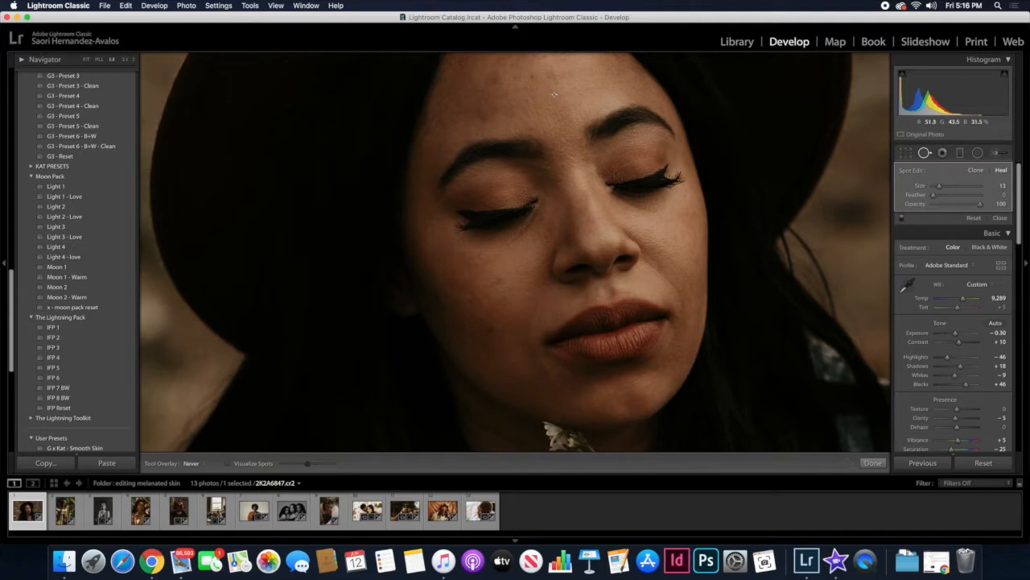
pyautogui.click(488, 113)
pyautogui.click(541, 166)
pyautogui.click(872, 462)
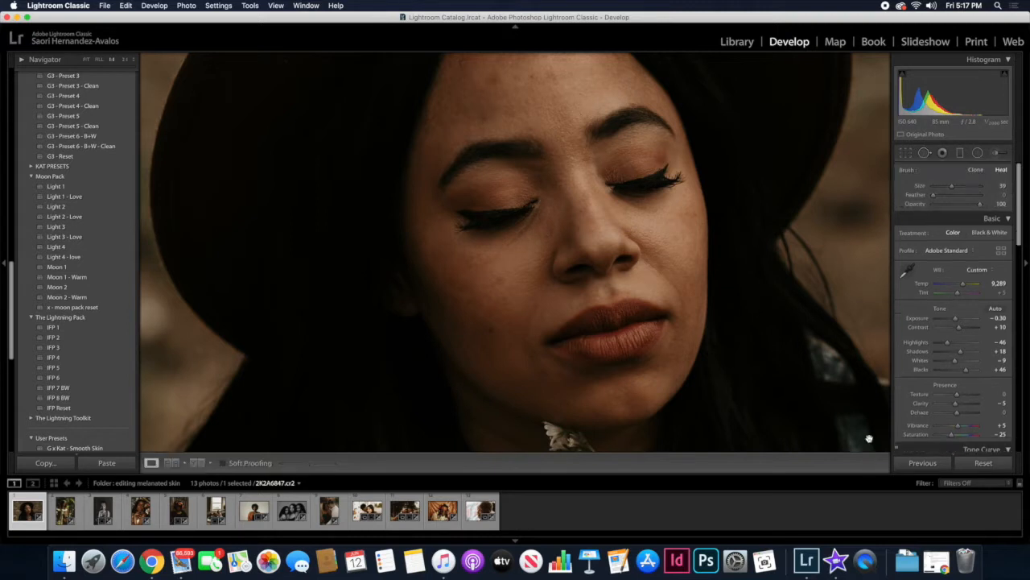
# Set up an adjustment brush from the Texture effect with contrast -11 and texture -100.
pyautogui.moveTo(658, 120); pyautogui.dragTo(722, 174)
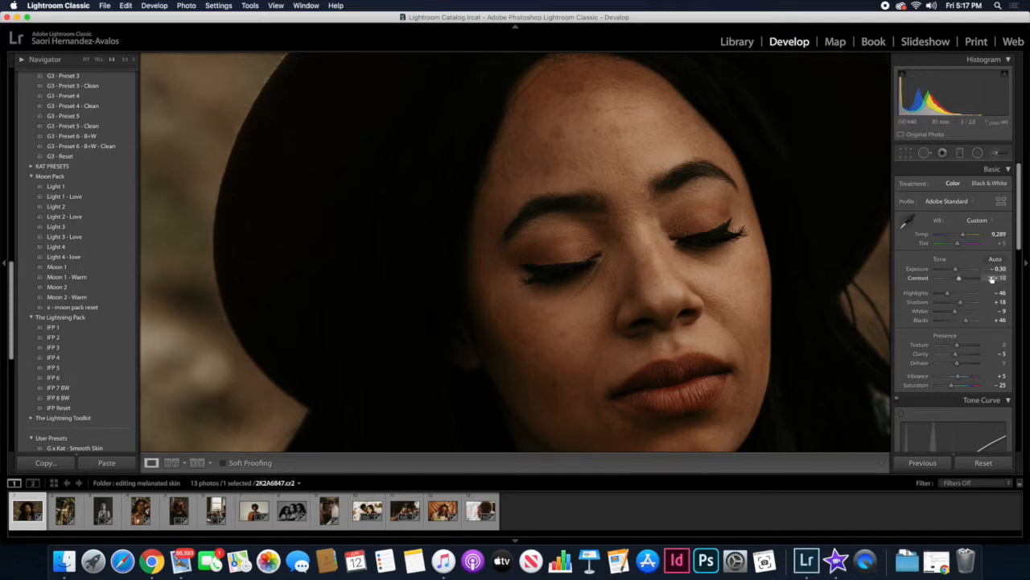
pyautogui.click(997, 153)
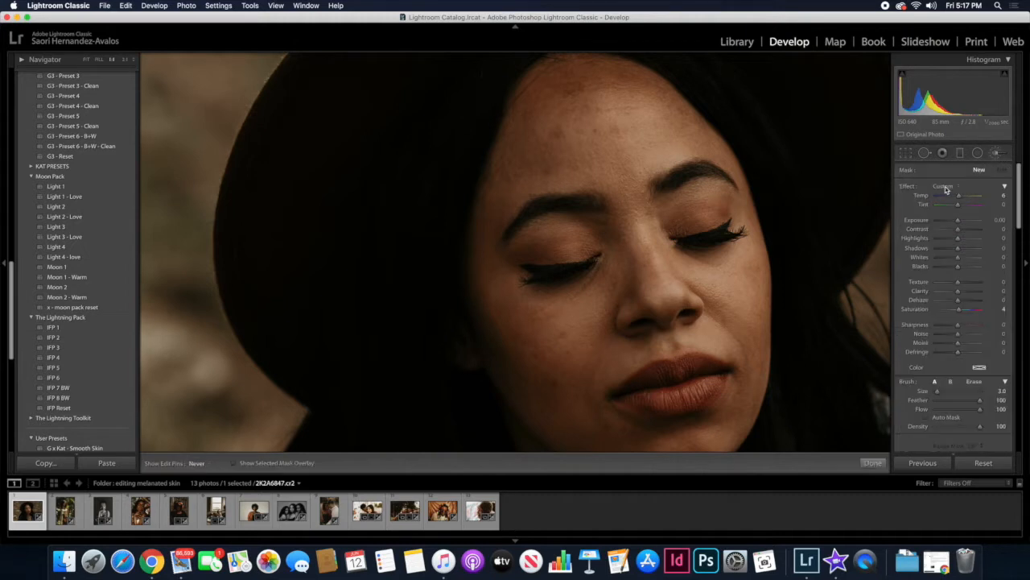
pyautogui.click(943, 187)
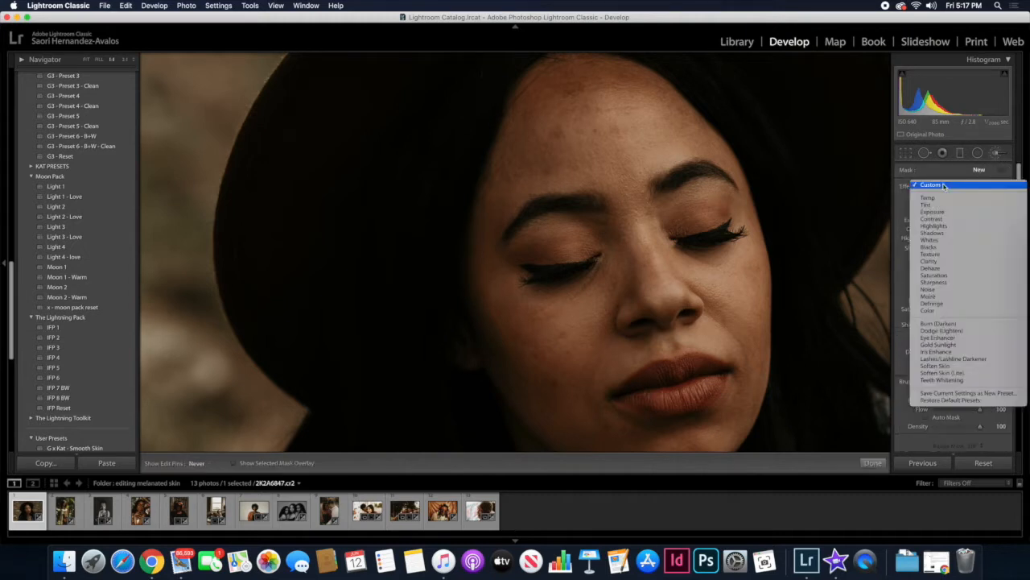
pyautogui.click(944, 255)
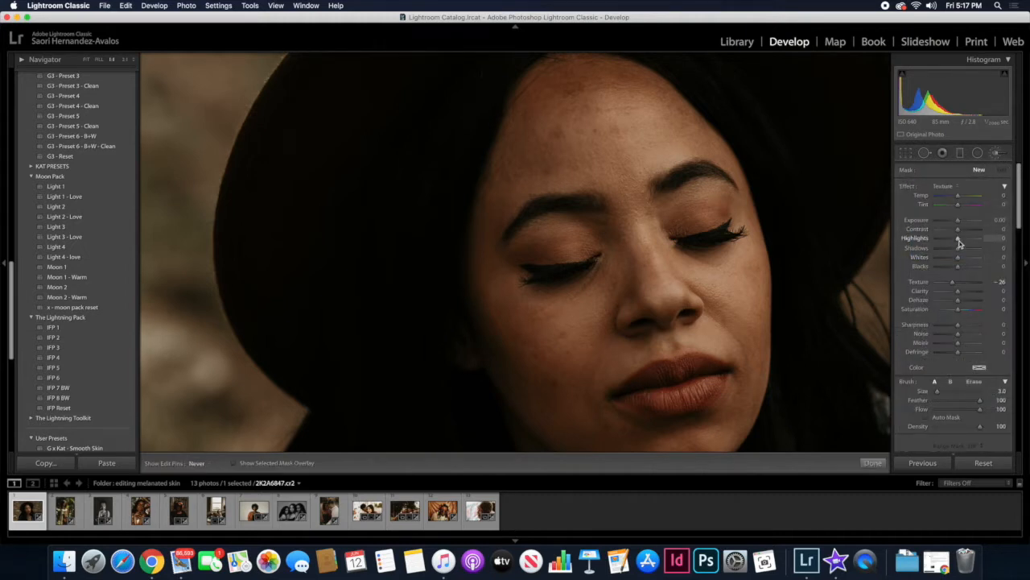
pyautogui.moveTo(957, 233); pyautogui.dragTo(954, 233)
pyautogui.moveTo(951, 285); pyautogui.dragTo(924, 284)
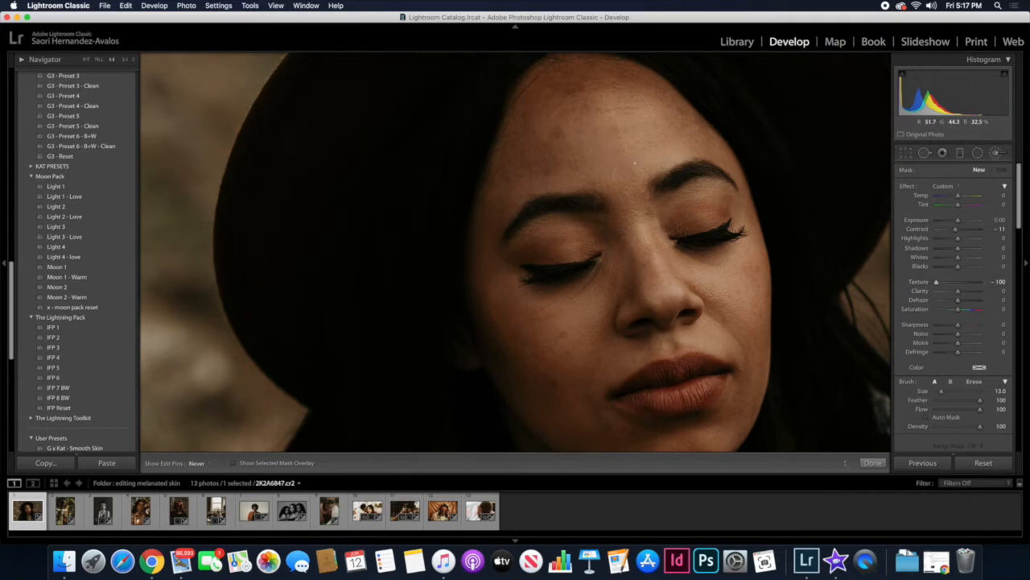
# Try brushing the strong texture reduction over the forehead, and revert to the last spot removal in the edit history.
pyautogui.click(629, 174)
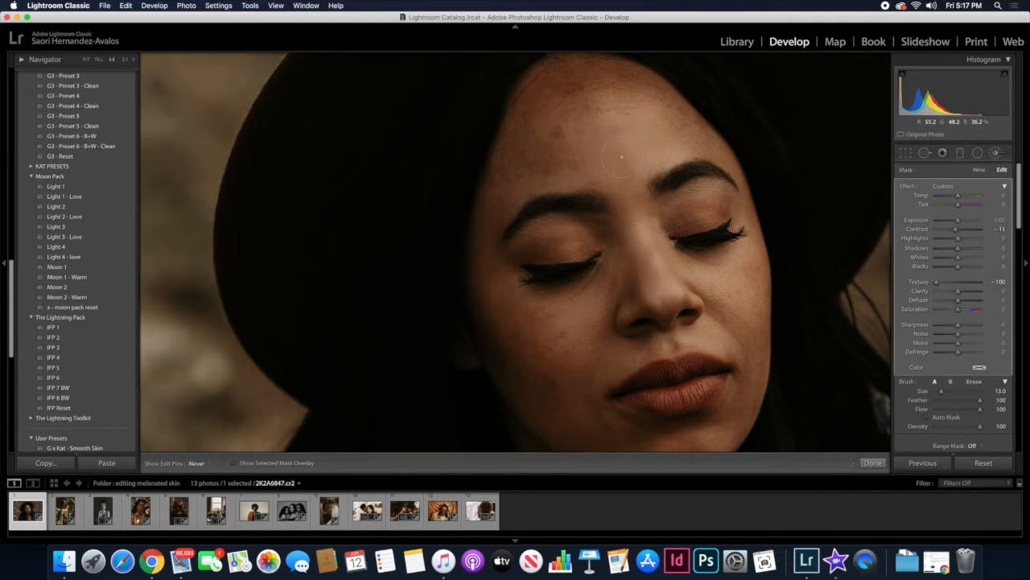
pyautogui.scroll(-10, 103, 373)
pyautogui.scroll(1, 104, 373)
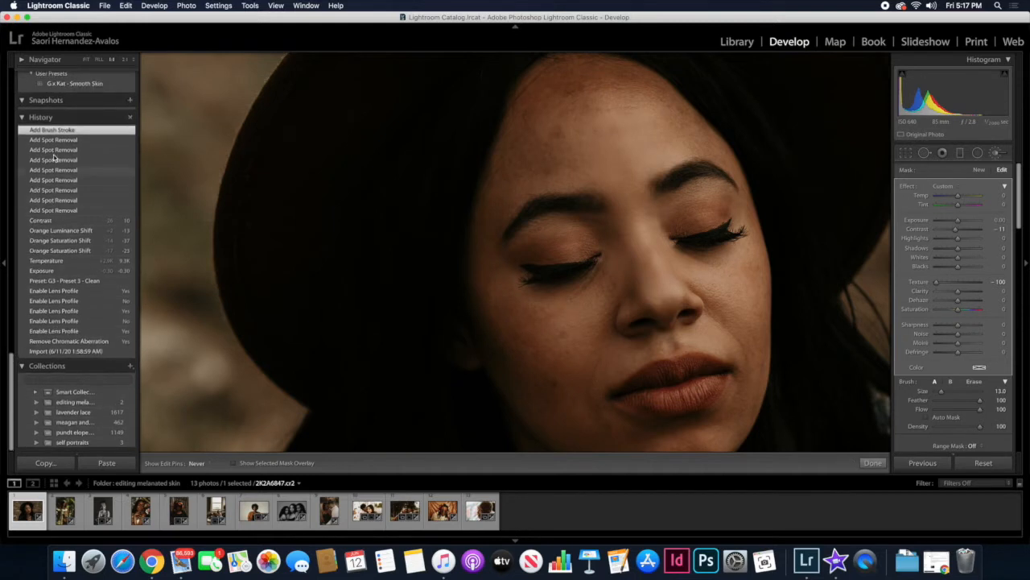
pyautogui.click(51, 140)
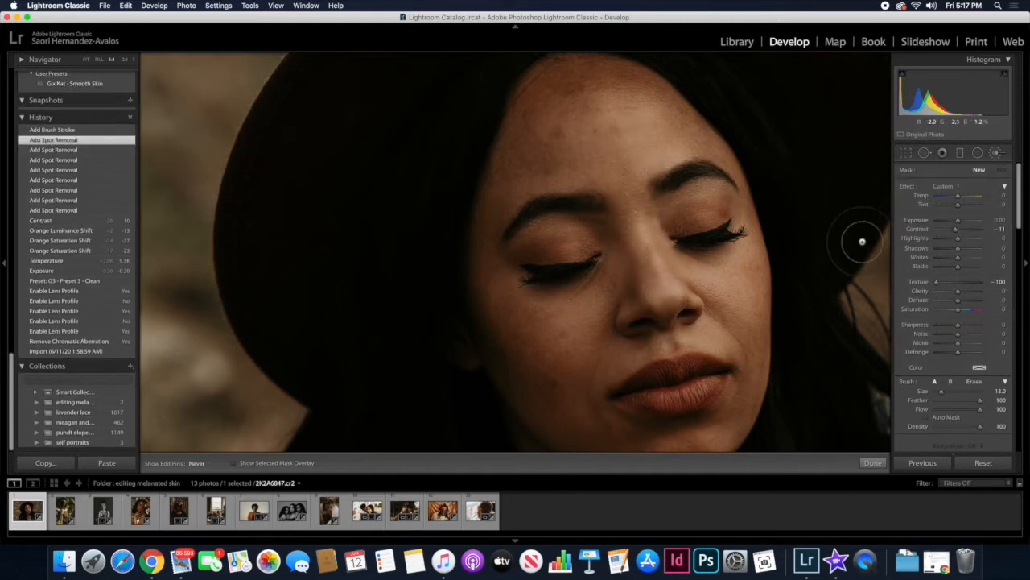
# Set the brush texture to -28 and smooth the skin on the cheeks, nose and forehead.
pyautogui.click(954, 285)
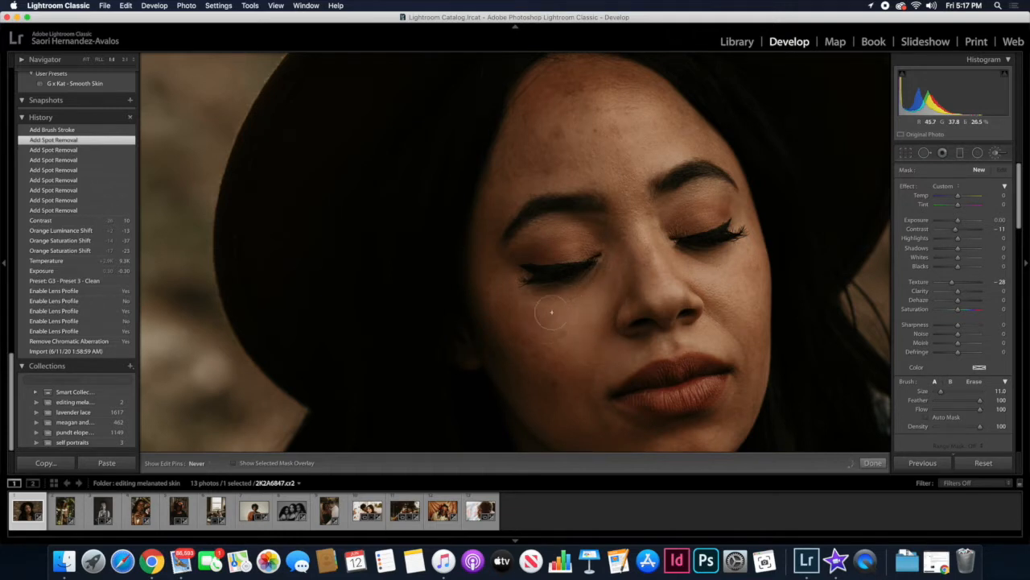
pyautogui.moveTo(597, 355); pyautogui.dragTo(586, 363)
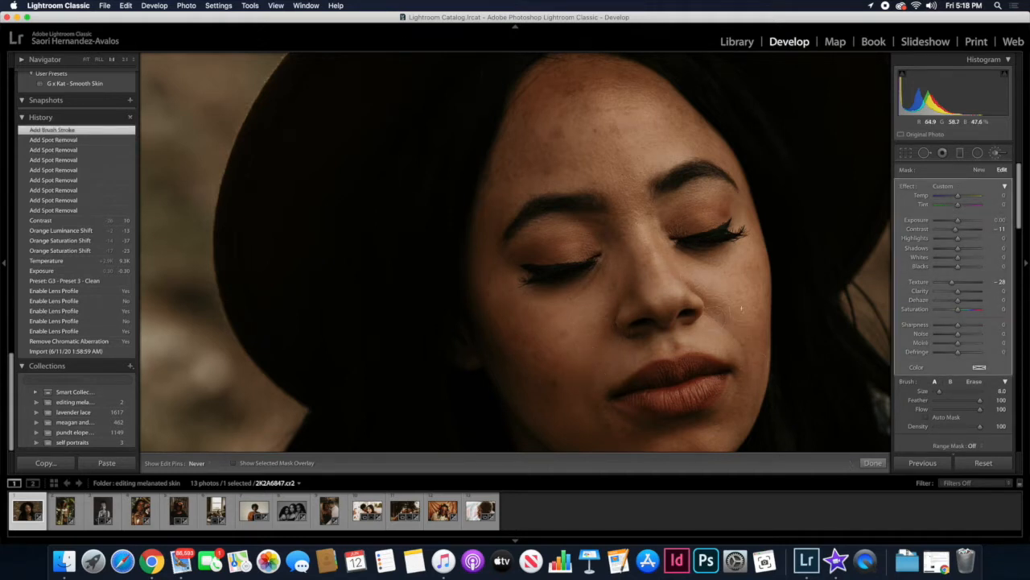
pyautogui.moveTo(662, 256); pyautogui.dragTo(660, 298)
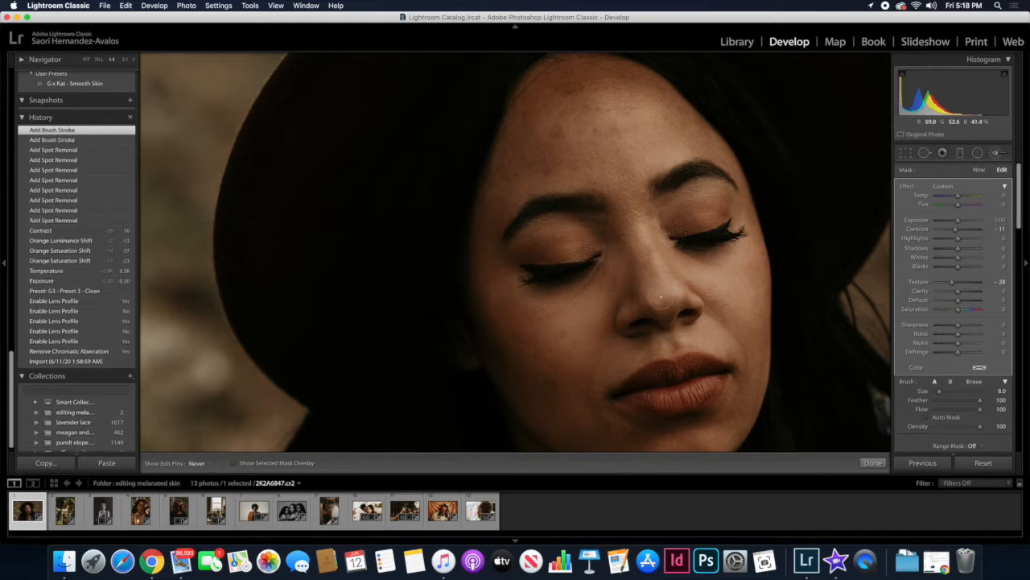
pyautogui.moveTo(642, 237); pyautogui.dragTo(638, 231)
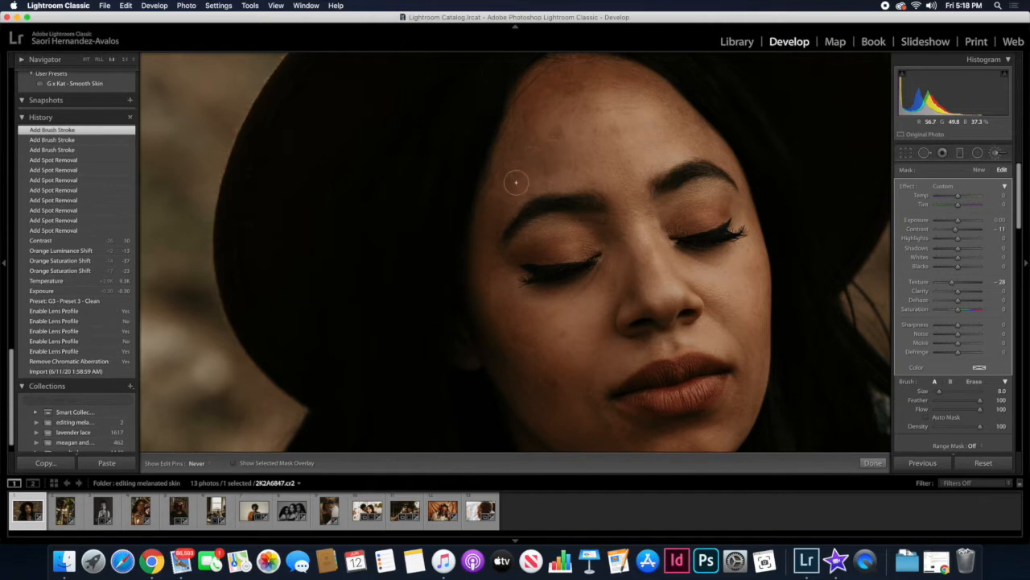
pyautogui.click(703, 142)
pyautogui.moveTo(567, 303)
pyautogui.mouseDown()
pyautogui.moveTo(617, 269)
pyautogui.moveTo(552, 311)
pyautogui.moveTo(520, 303)
pyautogui.mouseUp()
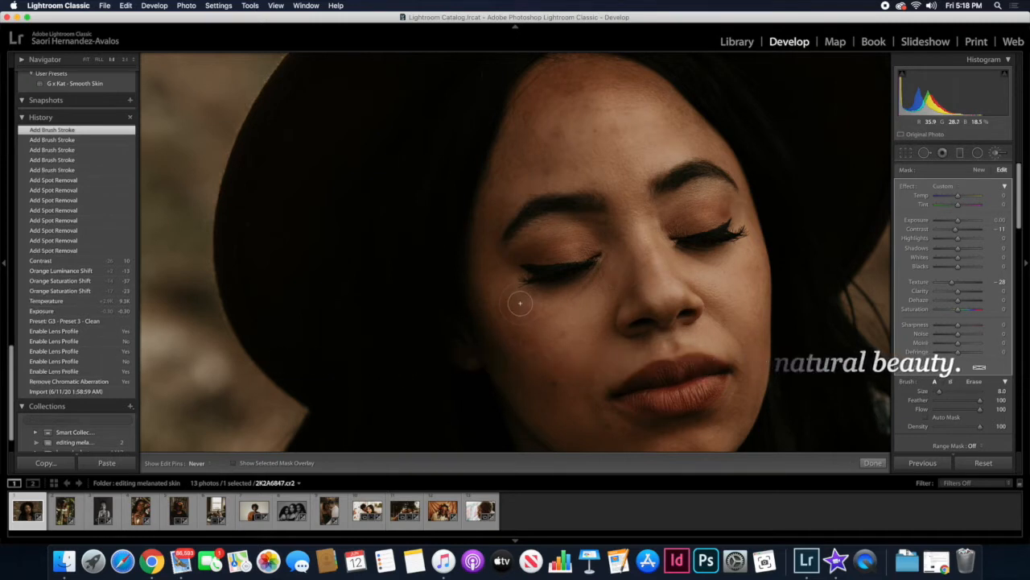
pyautogui.moveTo(585, 375); pyautogui.dragTo(605, 351)
pyautogui.moveTo(595, 390); pyautogui.dragTo(602, 271)
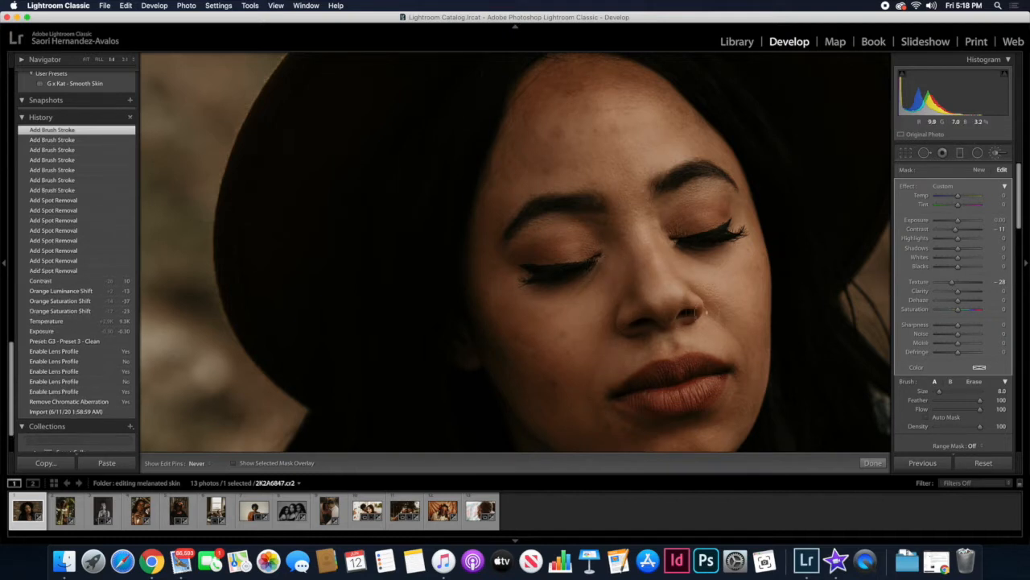
pyautogui.click(739, 346)
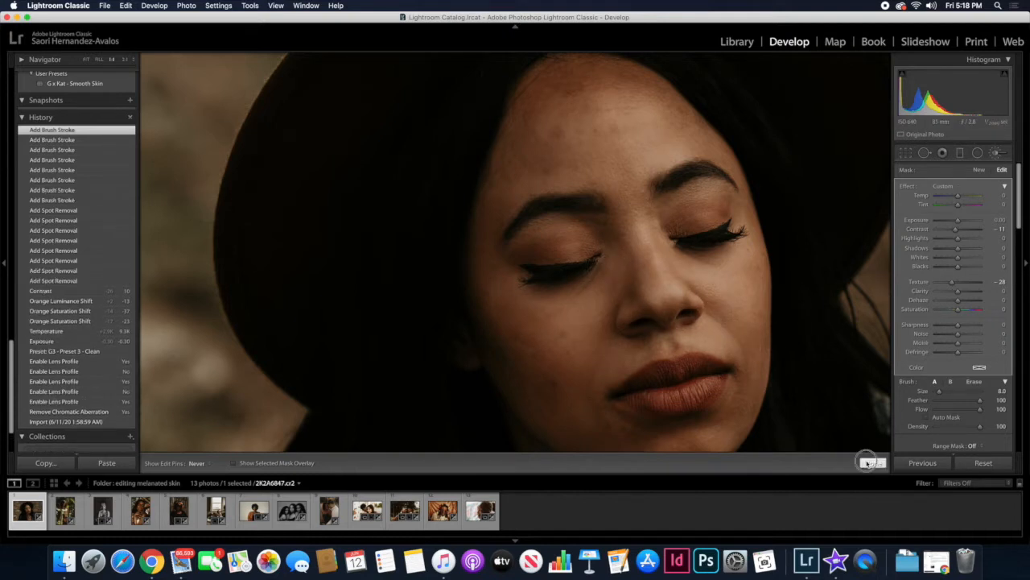
pyautogui.click(872, 462)
# Smooth the skin around the mouth with a new adjustment brush at contrast -11 and texture -20.
pyautogui.moveTo(690, 363); pyautogui.dragTo(725, 225)
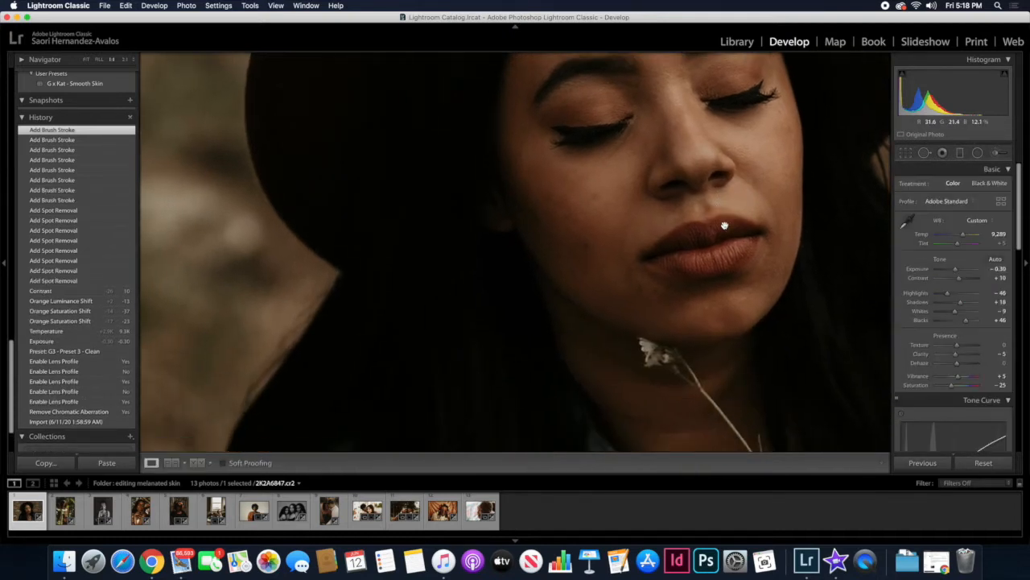
pyautogui.click(996, 156)
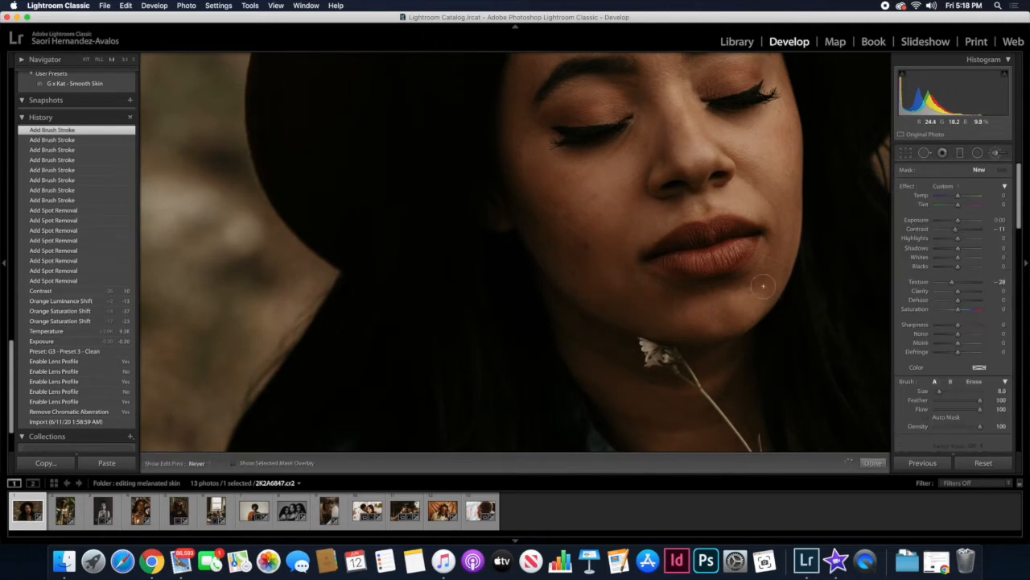
pyautogui.moveTo(778, 233); pyautogui.dragTo(782, 222)
pyautogui.click(954, 283)
pyautogui.moveTo(955, 284); pyautogui.dragTo(956, 285)
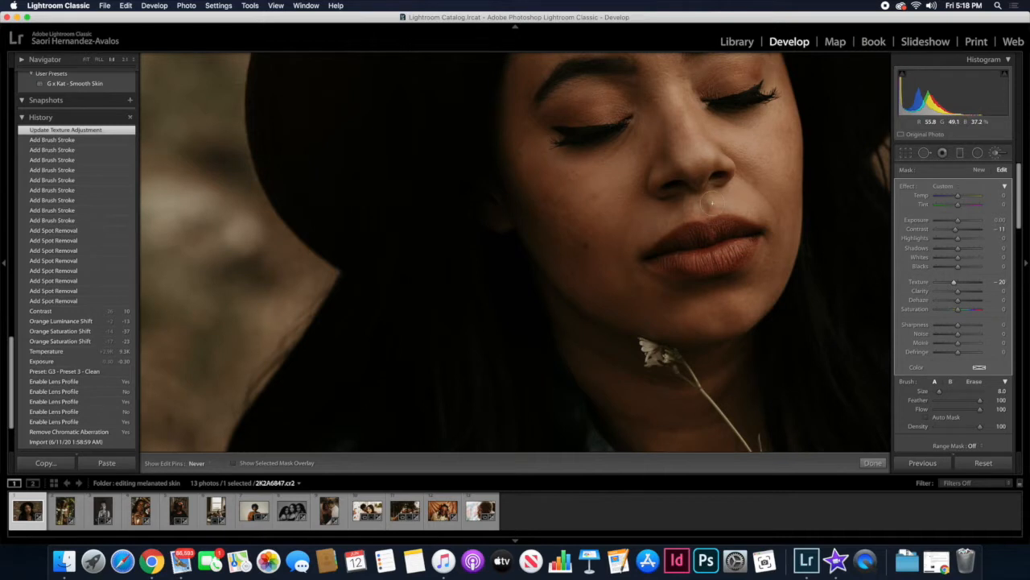
pyautogui.moveTo(676, 215); pyautogui.dragTo(643, 245)
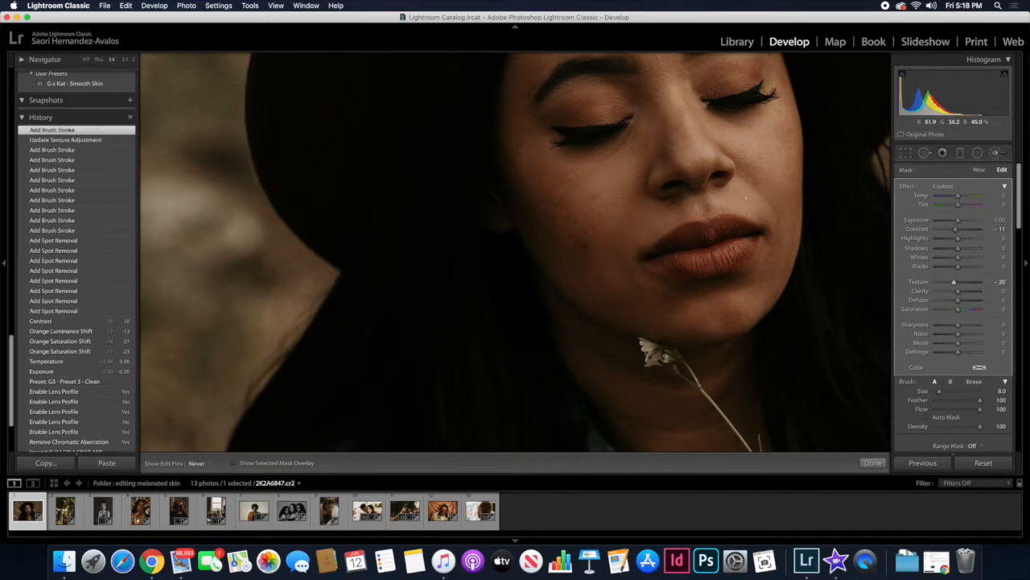
pyautogui.click(771, 216)
pyautogui.click(872, 462)
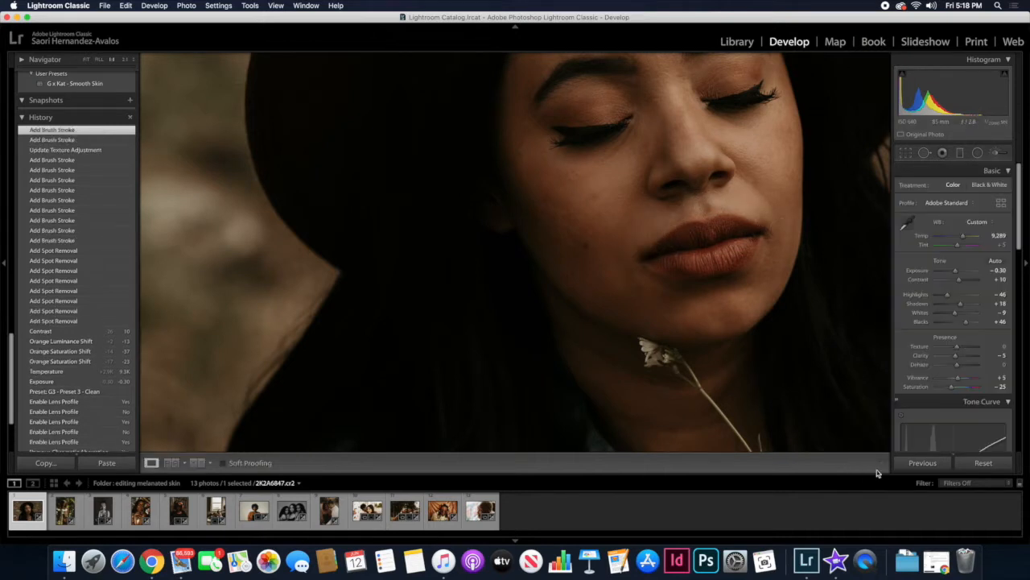
# Smooth the lower lip with another adjustment brush at contrast -11 and texture -28.
pyautogui.click(998, 152)
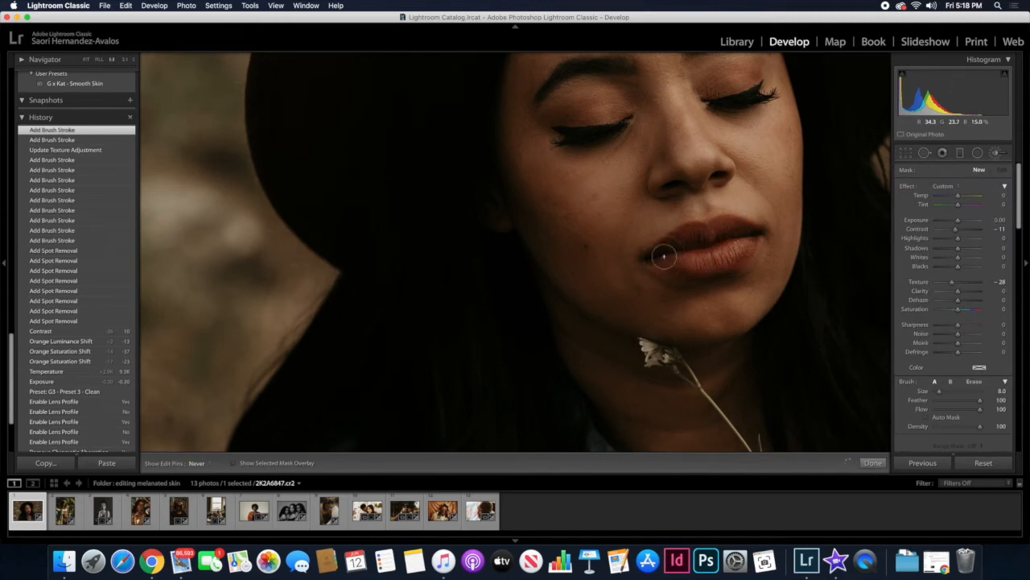
pyautogui.moveTo(691, 265); pyautogui.dragTo(747, 240)
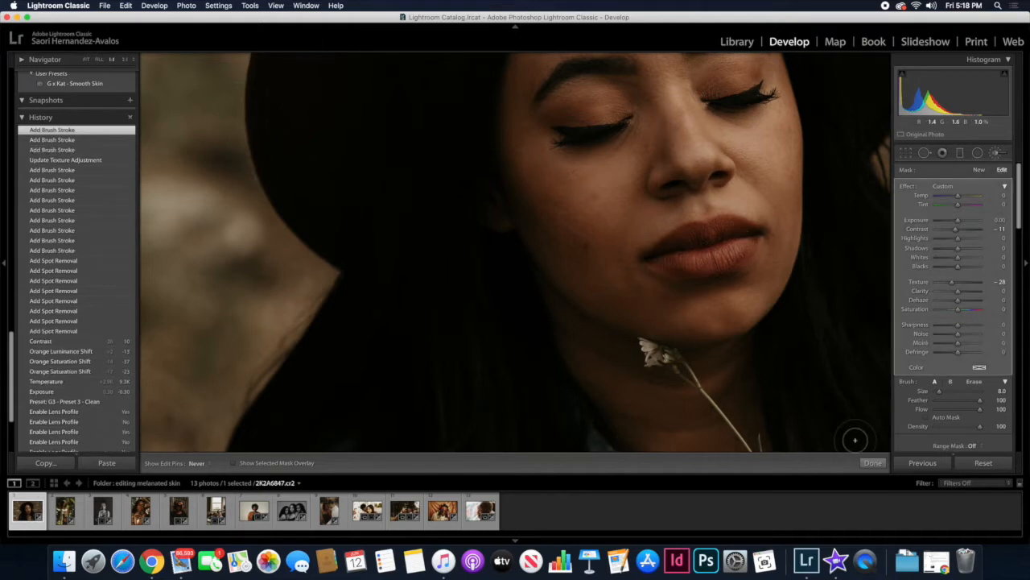
pyautogui.click(873, 463)
# Smooth both eyelids with a new adjustment brush at contrast -11 and texture -28.
pyautogui.moveTo(759, 174); pyautogui.dragTo(761, 322)
pyautogui.moveTo(720, 189)
pyautogui.mouseDown()
pyautogui.moveTo(735, 223)
pyautogui.moveTo(719, 212)
pyautogui.moveTo(719, 180)
pyautogui.mouseUp()
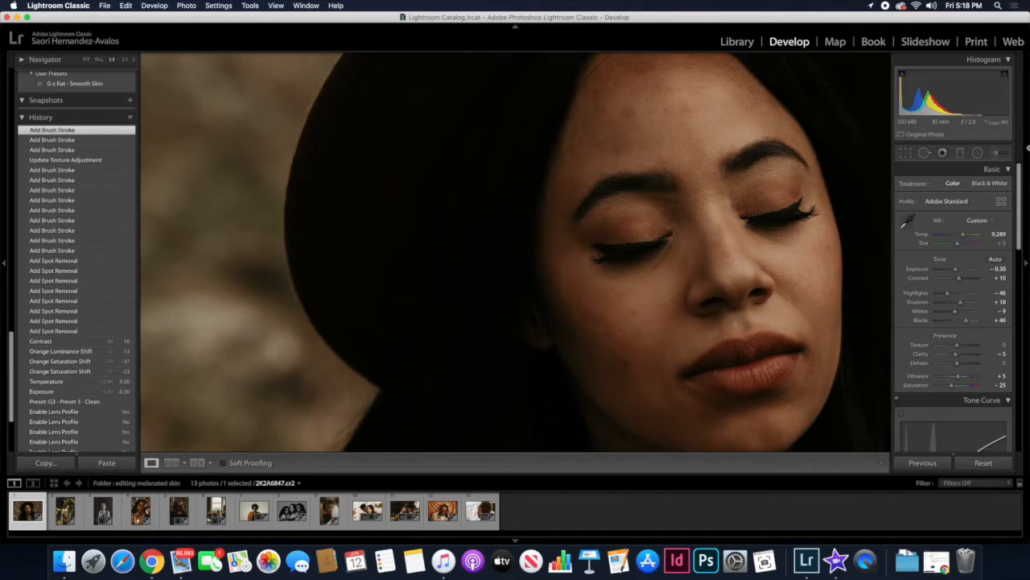
pyautogui.click(998, 153)
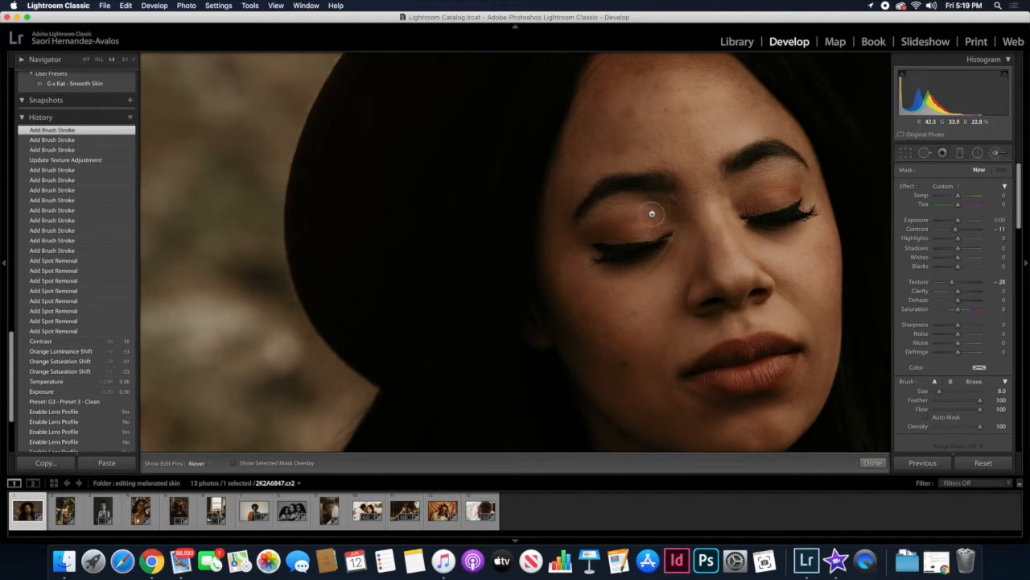
pyautogui.moveTo(602, 218); pyautogui.dragTo(656, 208)
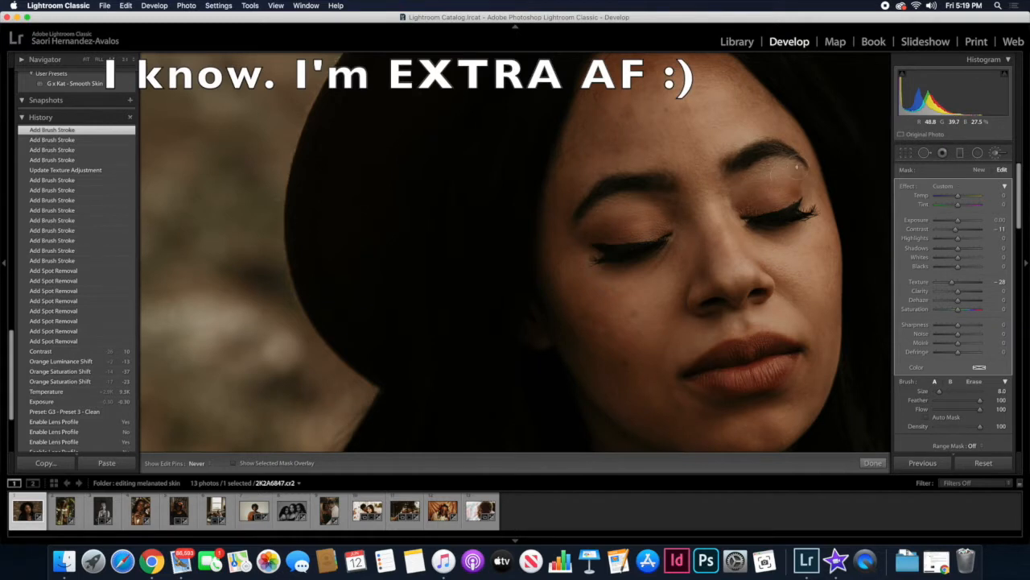
pyautogui.moveTo(748, 193); pyautogui.dragTo(747, 194)
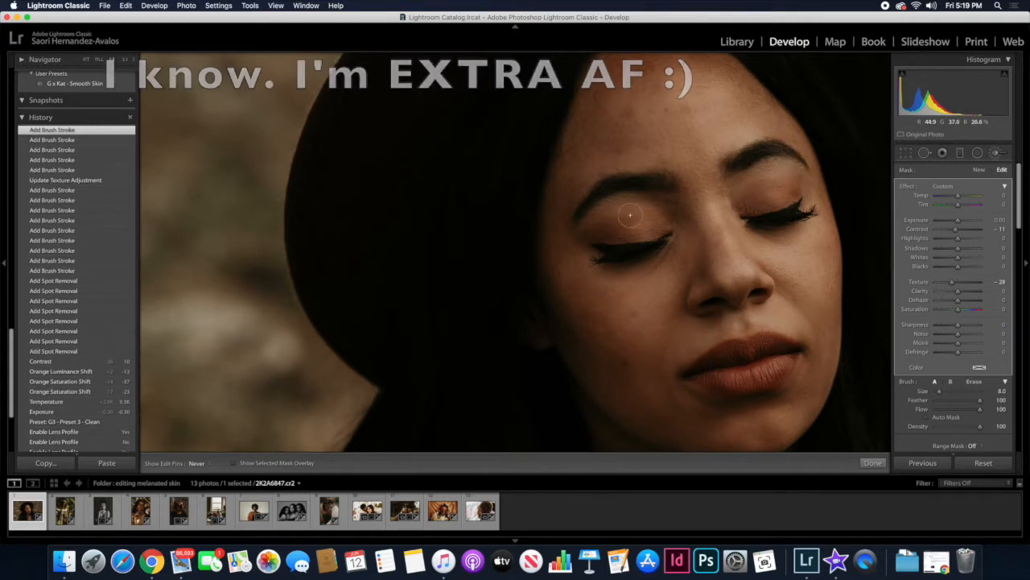
pyautogui.moveTo(654, 212)
pyautogui.mouseDown()
pyautogui.moveTo(608, 213)
pyautogui.moveTo(594, 233)
pyautogui.mouseUp()
pyautogui.click(873, 462)
# Compare the retouched full hat portrait with its unedited version.
pyautogui.moveTo(827, 333); pyautogui.dragTo(788, 234)
pyautogui.click(787, 234)
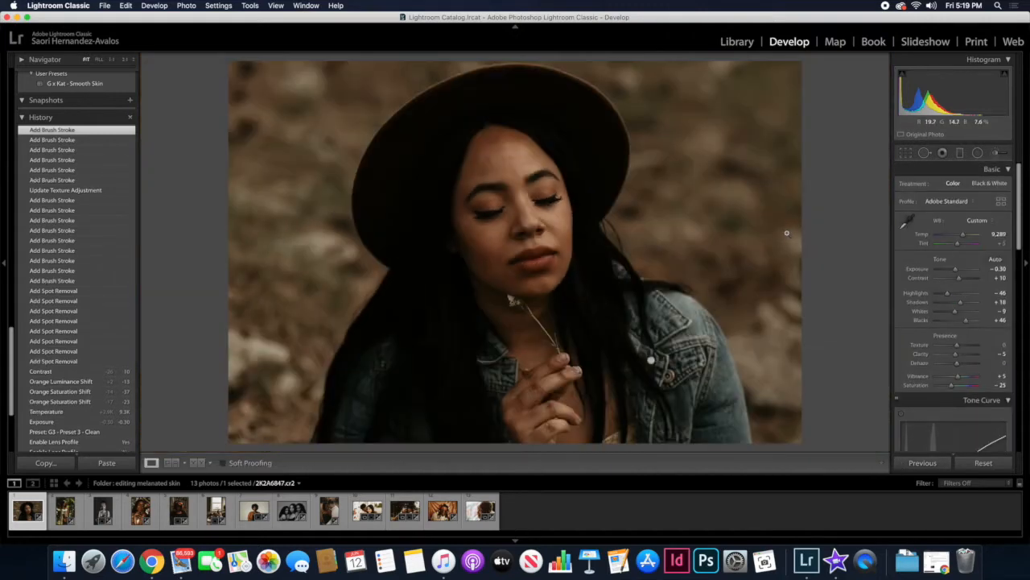
pyautogui.press('\\')
pyautogui.press('\\')
pyautogui.press('\\')
pyautogui.press('\\')
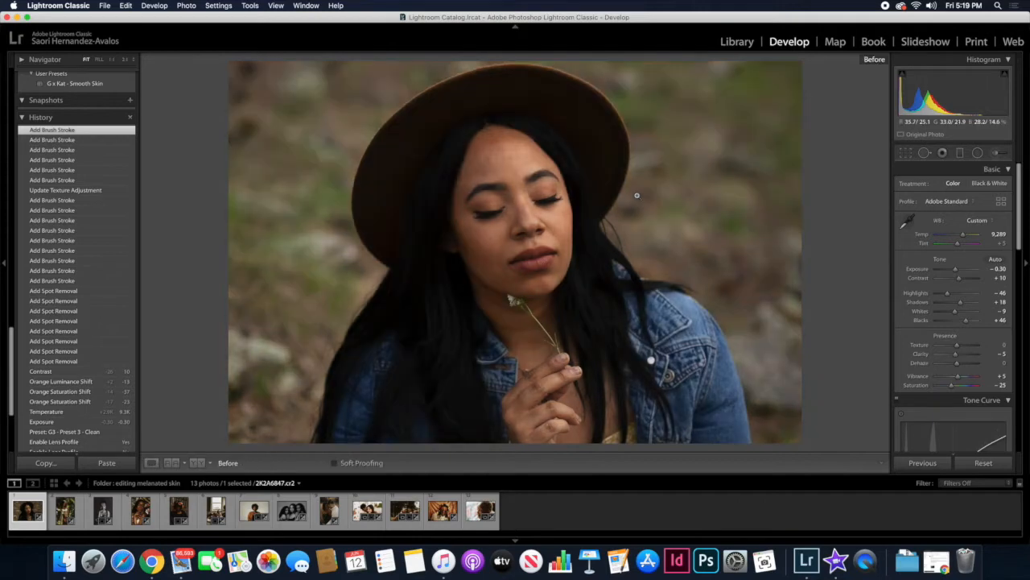
pyautogui.press('\\')
pyautogui.press('\\')
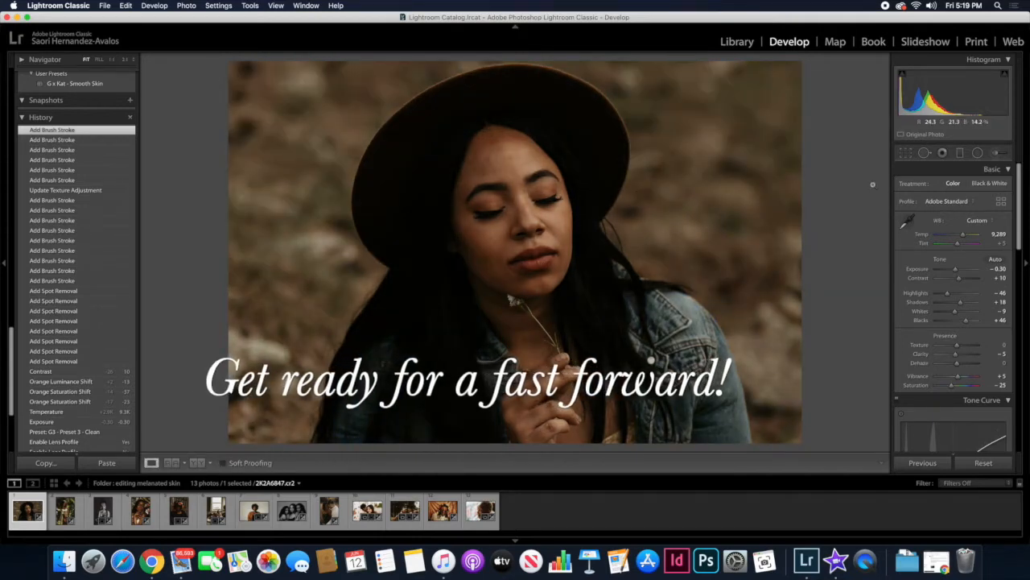
# Warm the hat portrait to temperature 12,186, and lower the exposure to -0.50 and orange saturation to -44.
pyautogui.moveTo(963, 234); pyautogui.dragTo(968, 236)
pyautogui.click(993, 269)
pyautogui.press('Down')
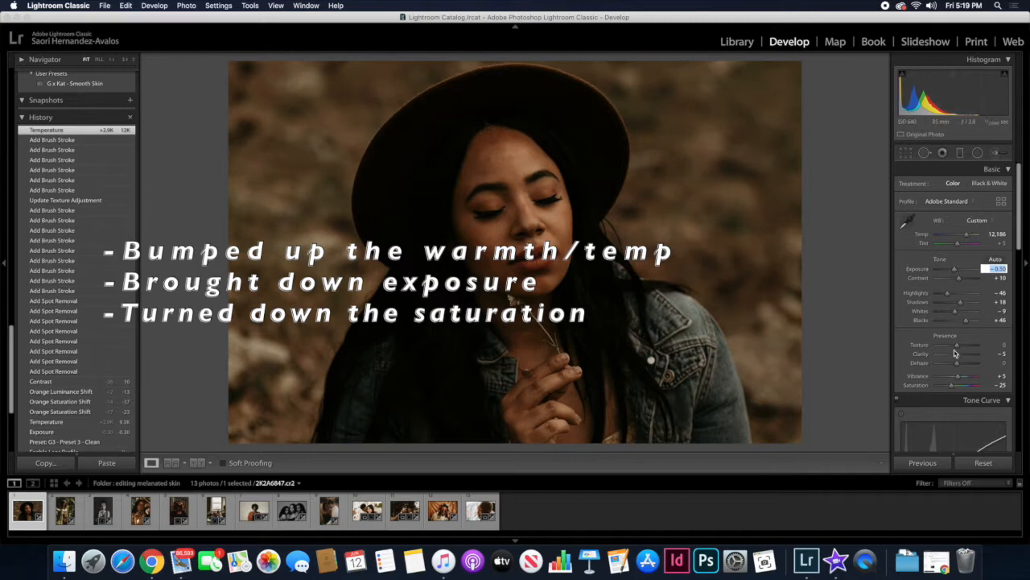
pyautogui.scroll(-10, 953, 338)
pyautogui.moveTo(952, 370); pyautogui.dragTo(949, 372)
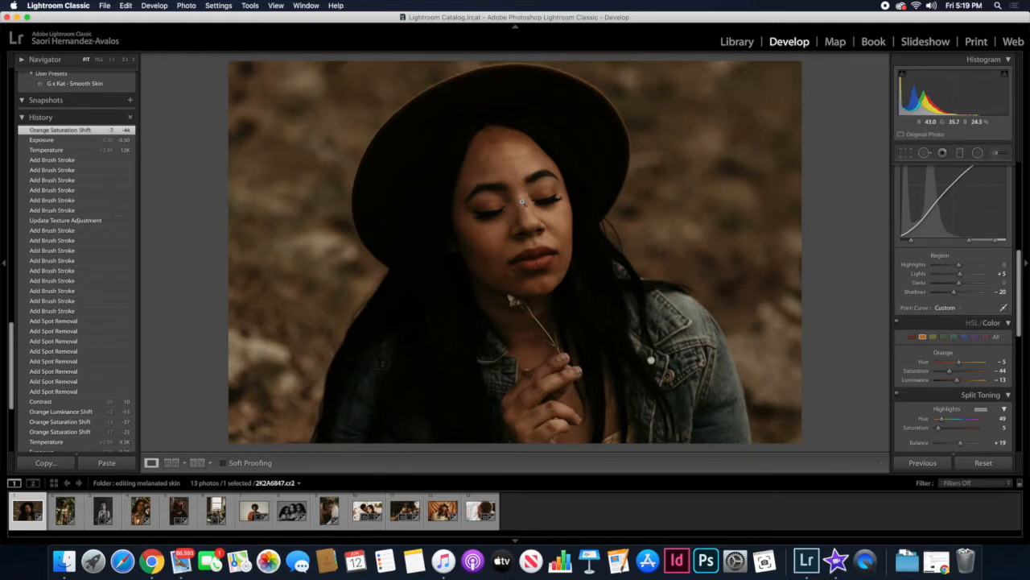
# Inspect the face up close and compare the warmer edit of the hat portrait with the original.
pyautogui.click(502, 153)
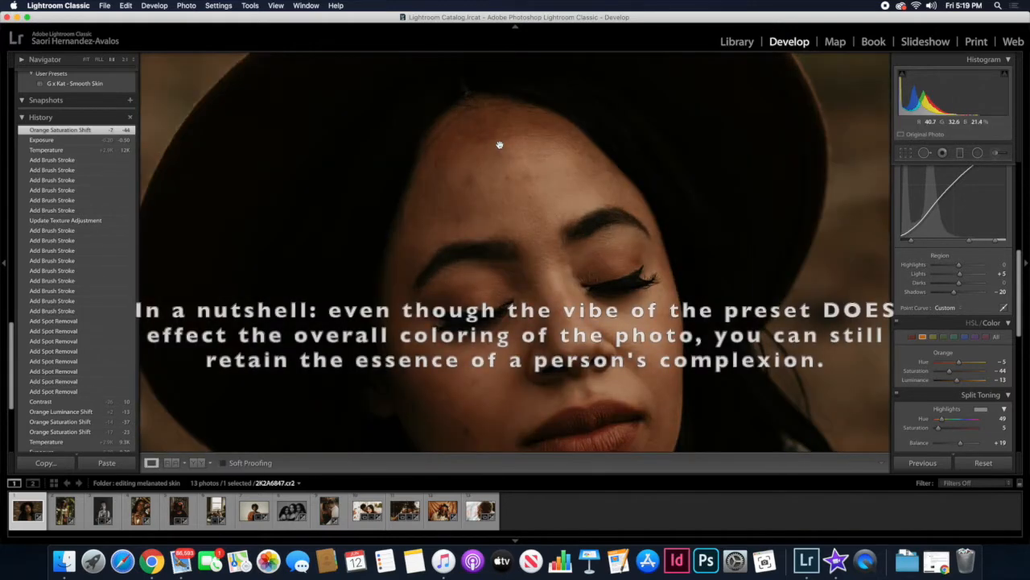
pyautogui.click(499, 145)
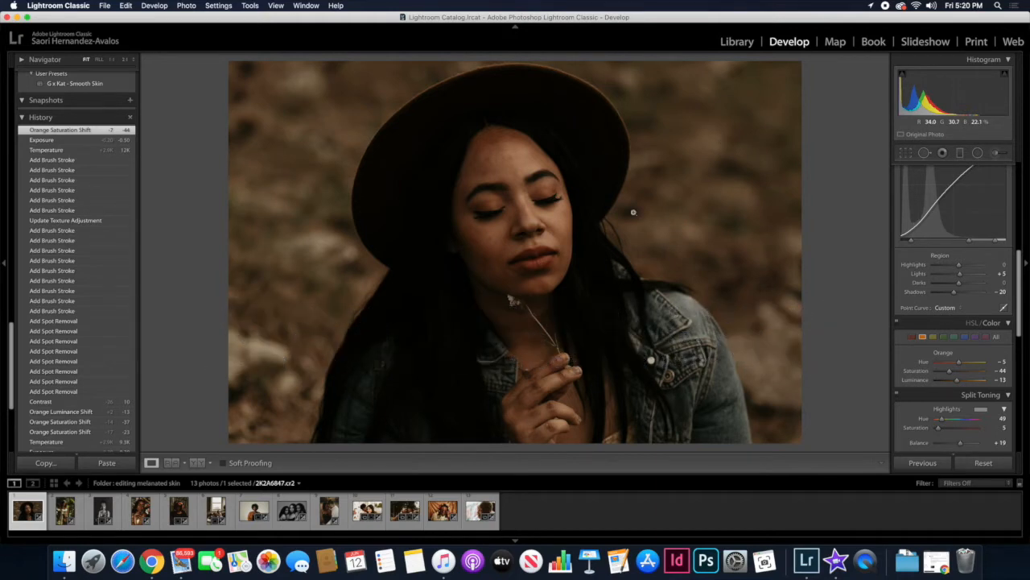
pyautogui.click(600, 301)
pyautogui.moveTo(572, 281); pyautogui.dragTo(609, 175)
pyautogui.click(614, 200)
pyautogui.press('\\')
pyautogui.press('\\')
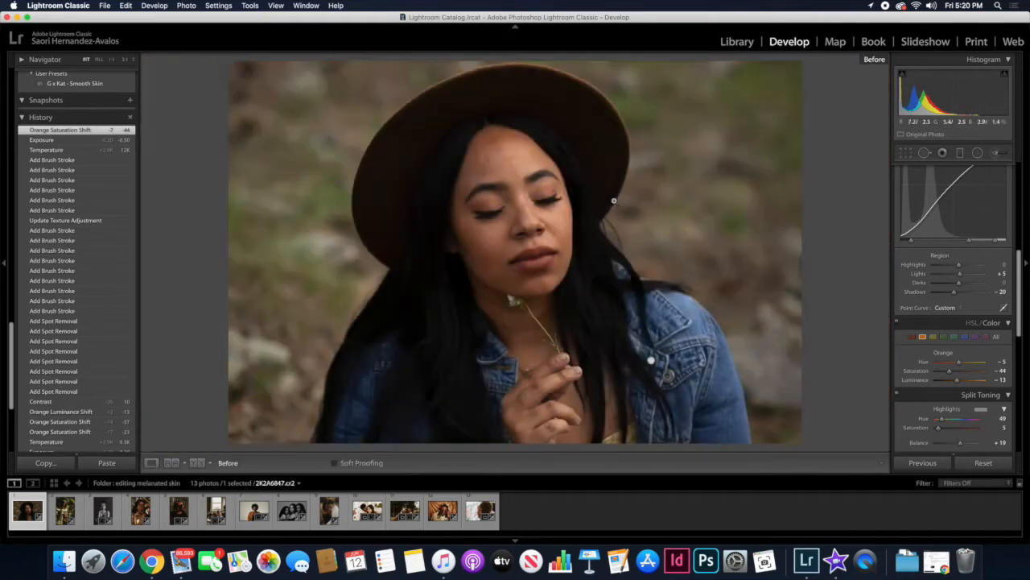
pyautogui.click(506, 151)
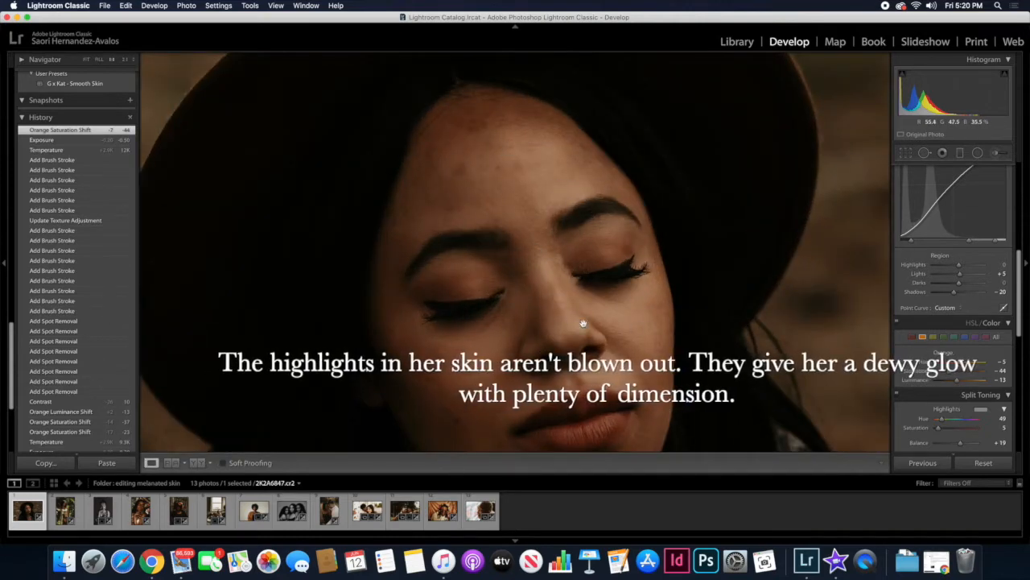
pyautogui.click(636, 324)
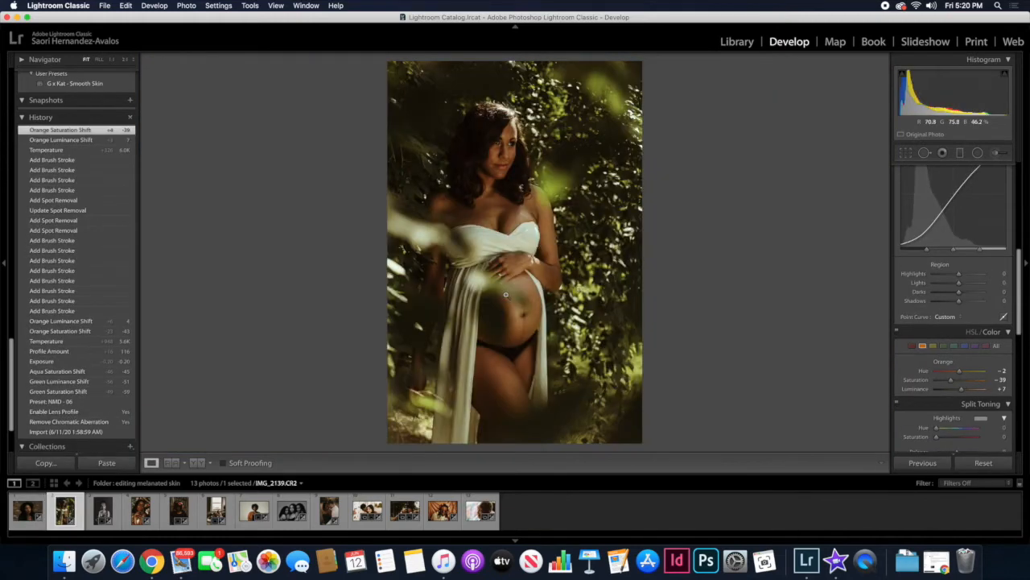
# Inspect the skin in the maternity portrait up close and compare its existing edit with the unedited version.
pyautogui.click(494, 131)
pyautogui.moveTo(540, 202); pyautogui.dragTo(539, 68)
pyautogui.moveTo(538, 272); pyautogui.dragTo(540, 115)
pyautogui.click(570, 239)
pyautogui.press('\\')
pyautogui.press('\\')
pyautogui.press('\\')
pyautogui.press('\\')
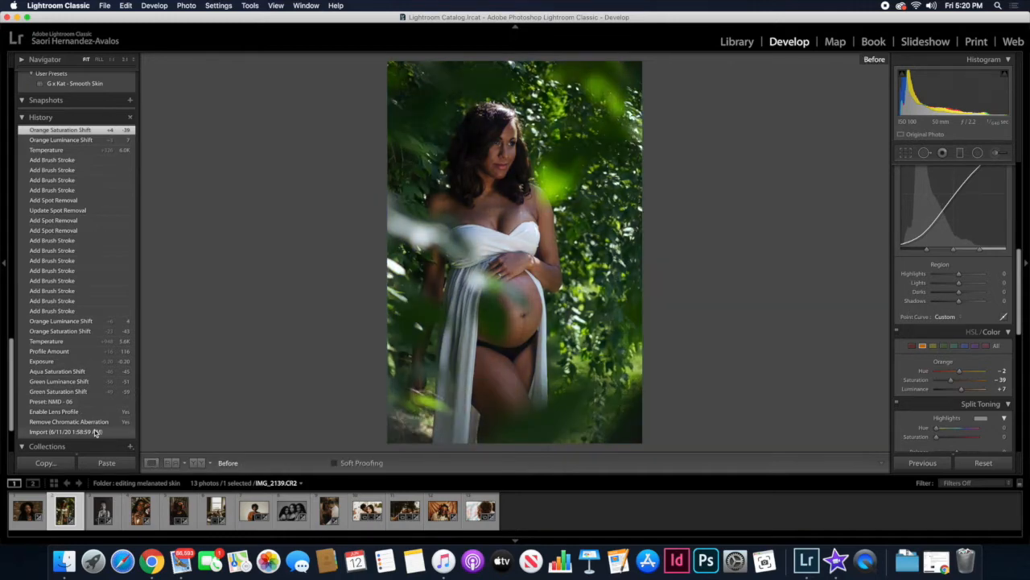
pyautogui.press('\\')
pyautogui.press('\\')
pyautogui.press('\\')
pyautogui.press('\\')
pyautogui.press('\\')
# Revert the maternity portrait to its import state, and enable chromatic aberration removal and lens profile corrections.
pyautogui.click(95, 433)
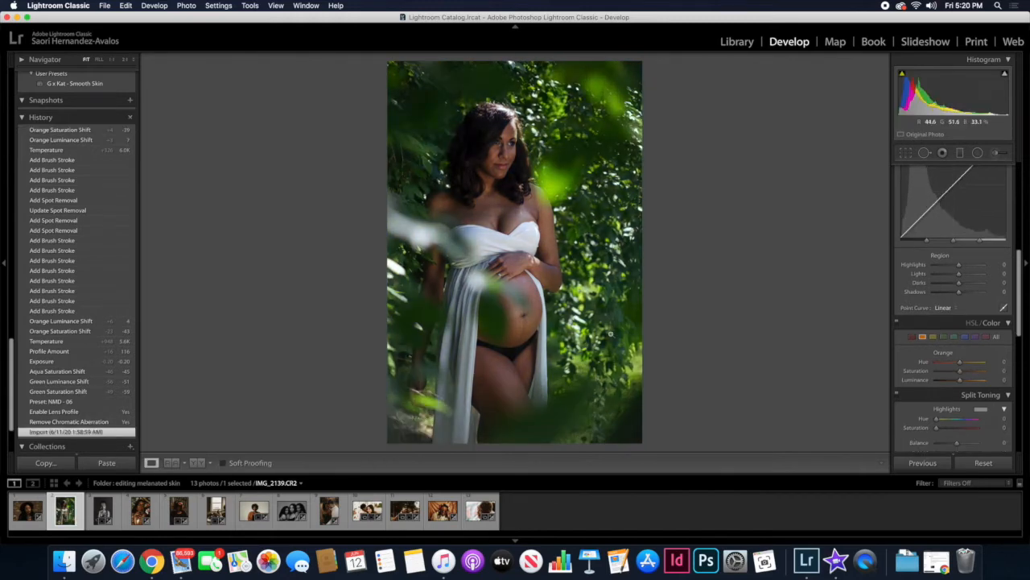
pyautogui.scroll(-10, 959, 396)
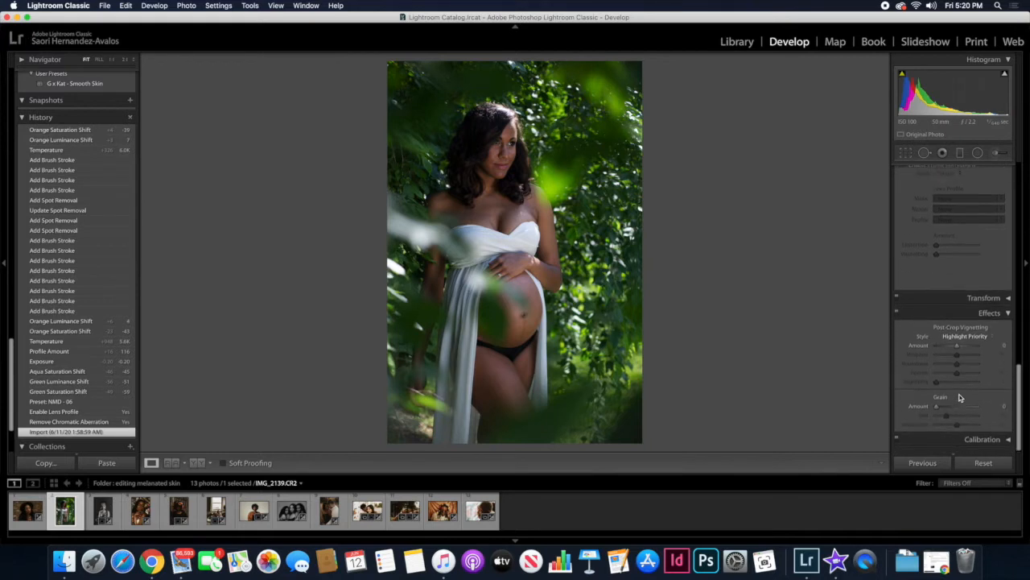
pyautogui.scroll(5, 952, 313)
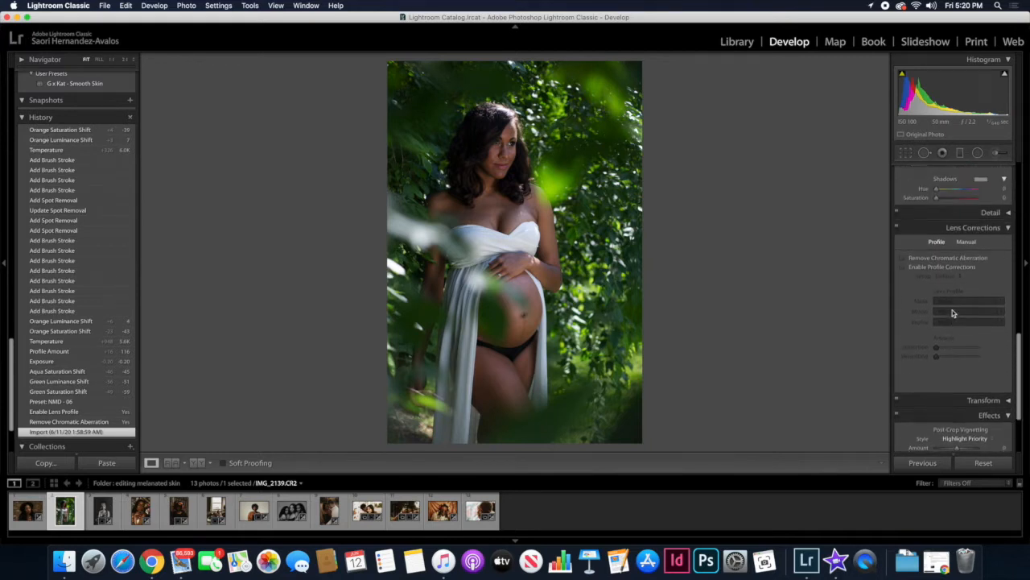
pyautogui.click(916, 277)
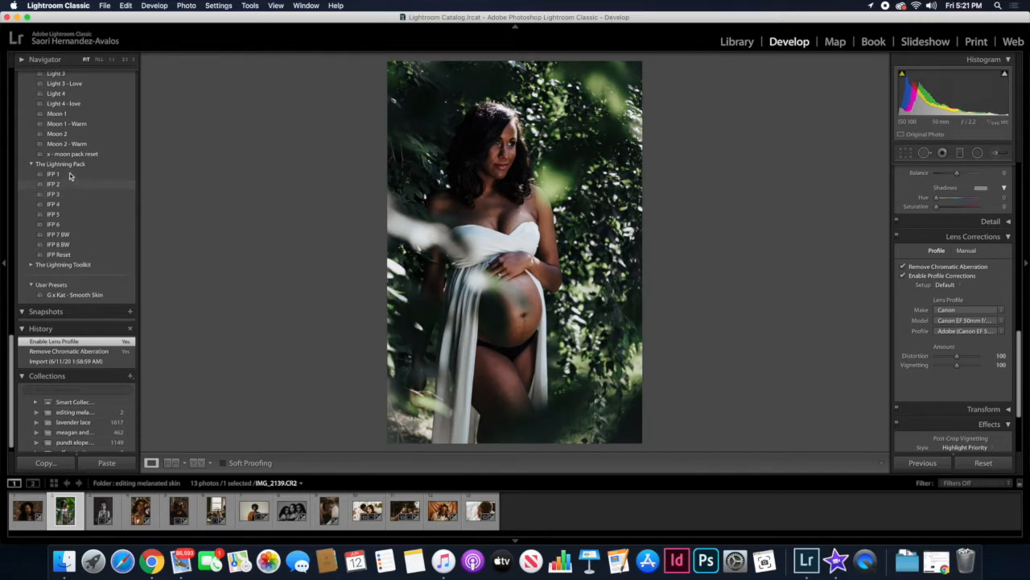
# Preview presets from the Lightning, Moon and G-Presets packs on the maternity portrait, and apply the NMD - 06 preset.
pyautogui.scroll(3, 69, 172)
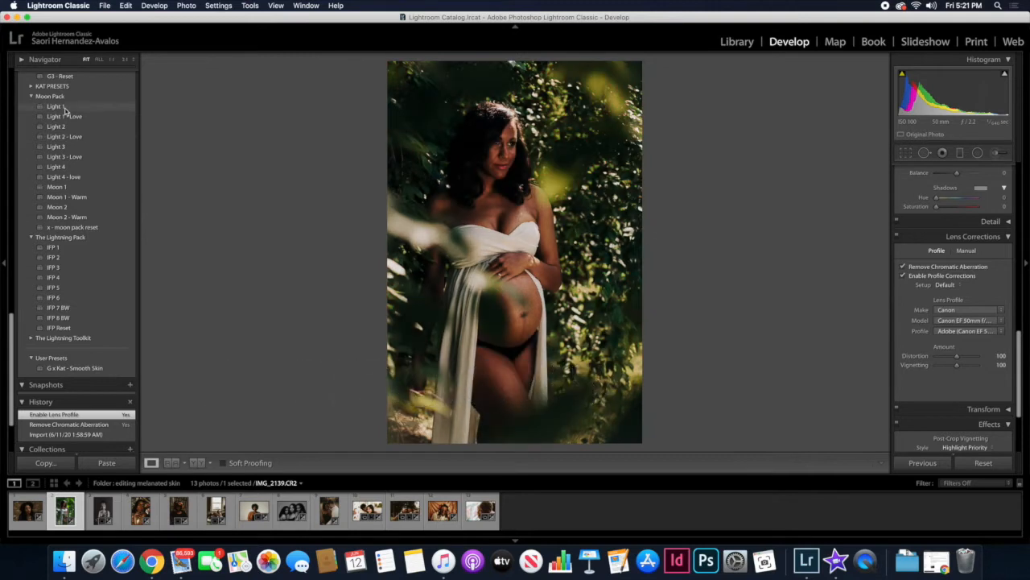
pyautogui.scroll(4, 66, 111)
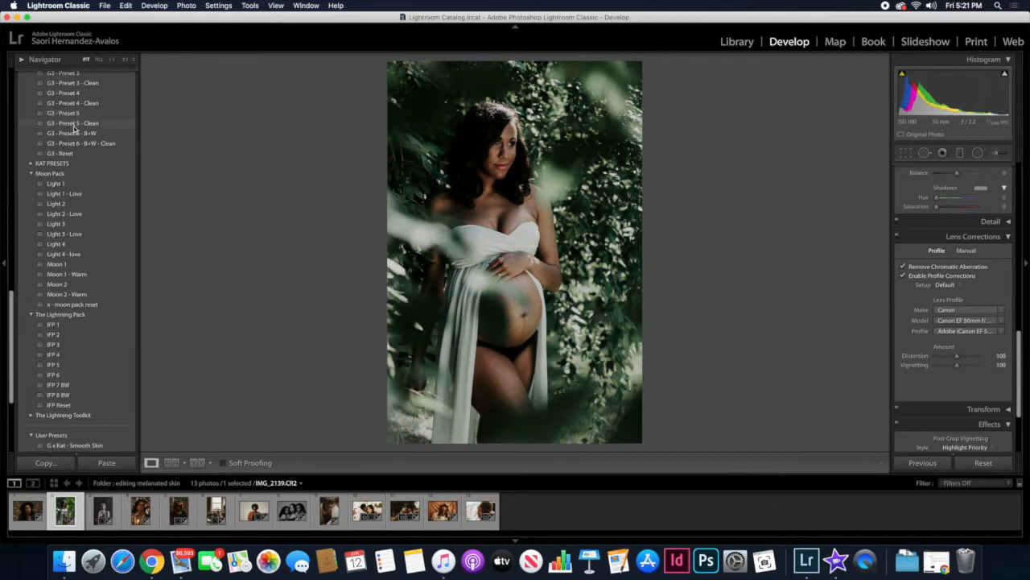
pyautogui.scroll(1, 76, 130)
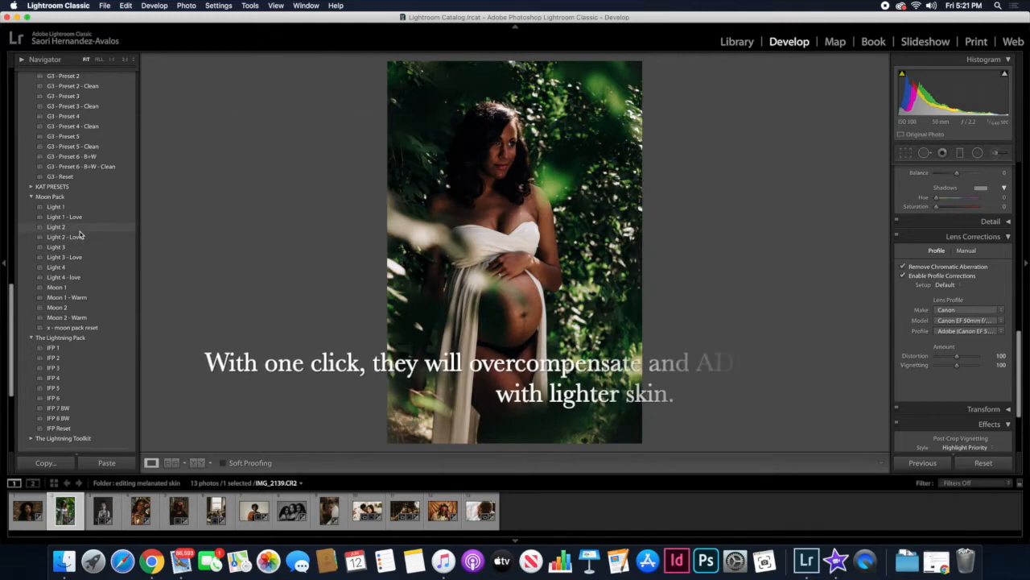
pyautogui.scroll(1, 79, 235)
pyautogui.scroll(1, 80, 235)
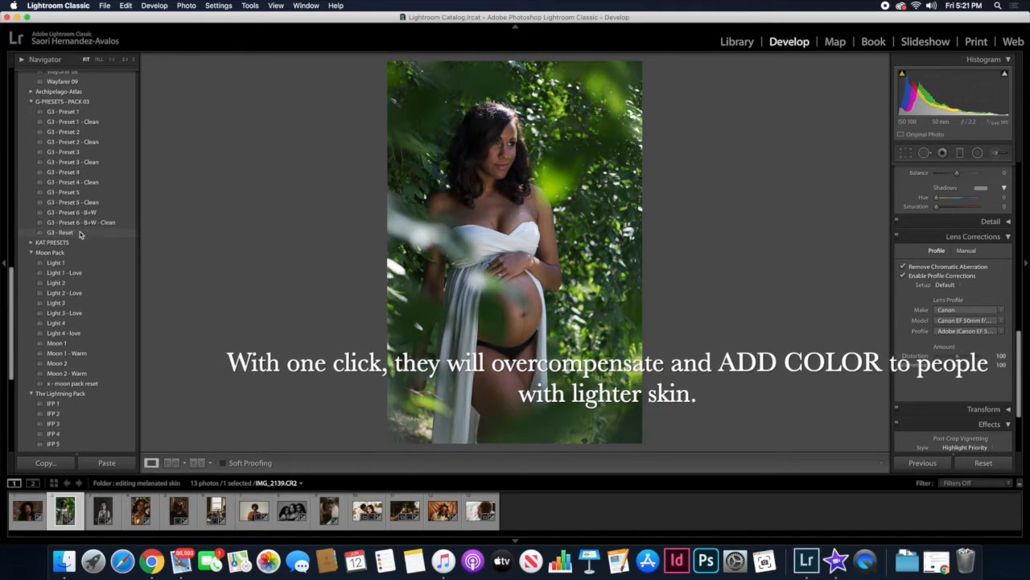
pyautogui.scroll(1, 67, 160)
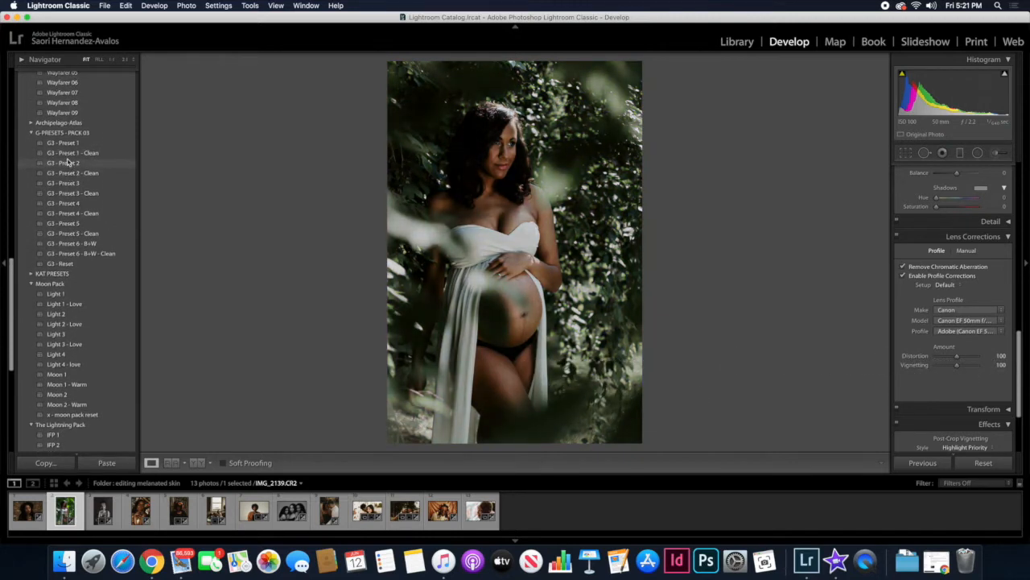
pyautogui.scroll(1, 67, 162)
pyautogui.scroll(10, 73, 187)
pyautogui.scroll(3, 72, 187)
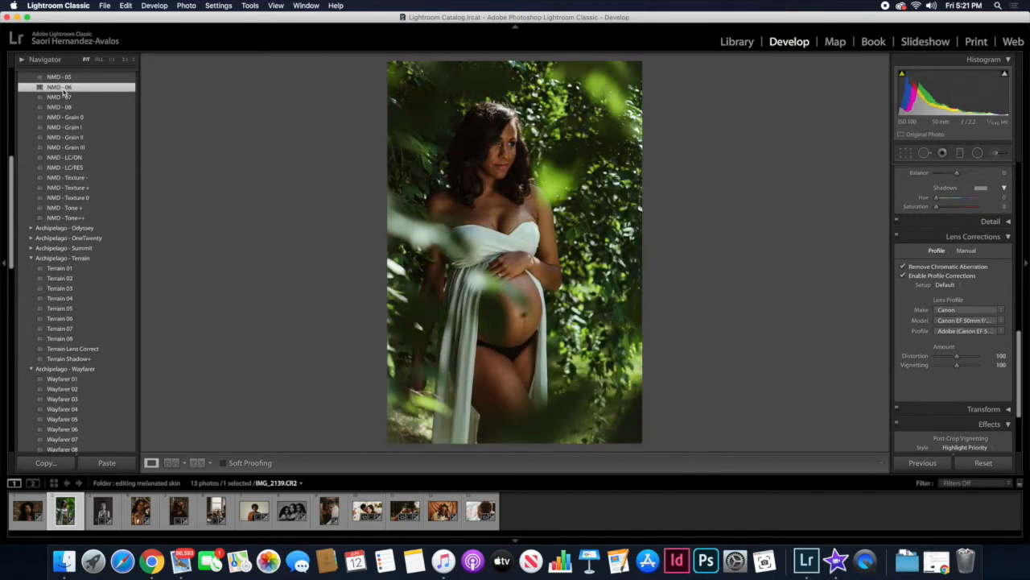
# Lower the green saturation to -65 and green luminance to -43, and reduce the aqua saturation to -54.
pyautogui.scroll(5, 927, 263)
pyautogui.scroll(1, 938, 268)
pyautogui.click(944, 274)
pyautogui.moveTo(957, 312)
pyautogui.mouseDown()
pyautogui.moveTo(944, 309)
pyautogui.moveTo(946, 318)
pyautogui.mouseUp()
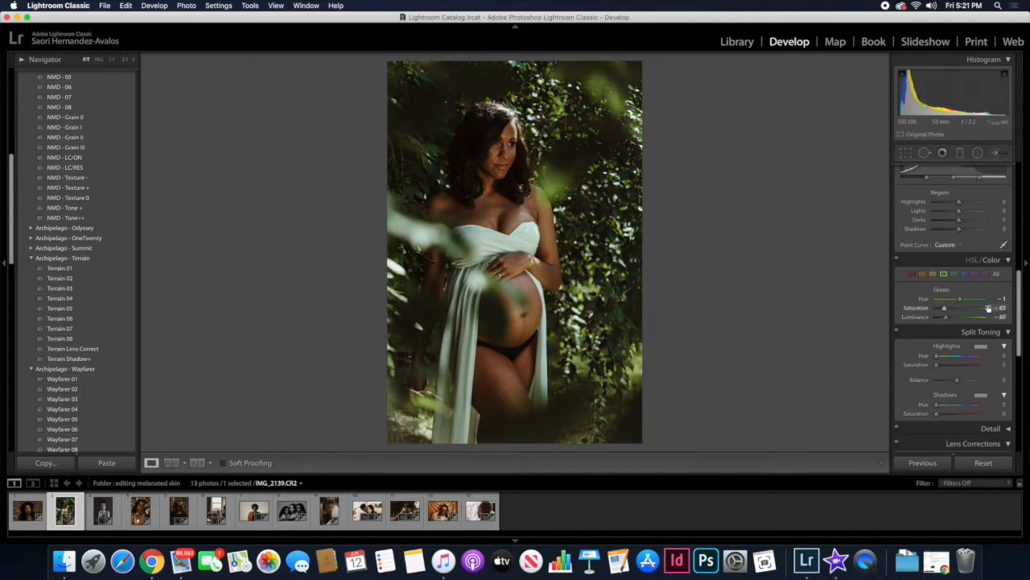
pyautogui.moveTo(947, 317); pyautogui.dragTo(952, 319)
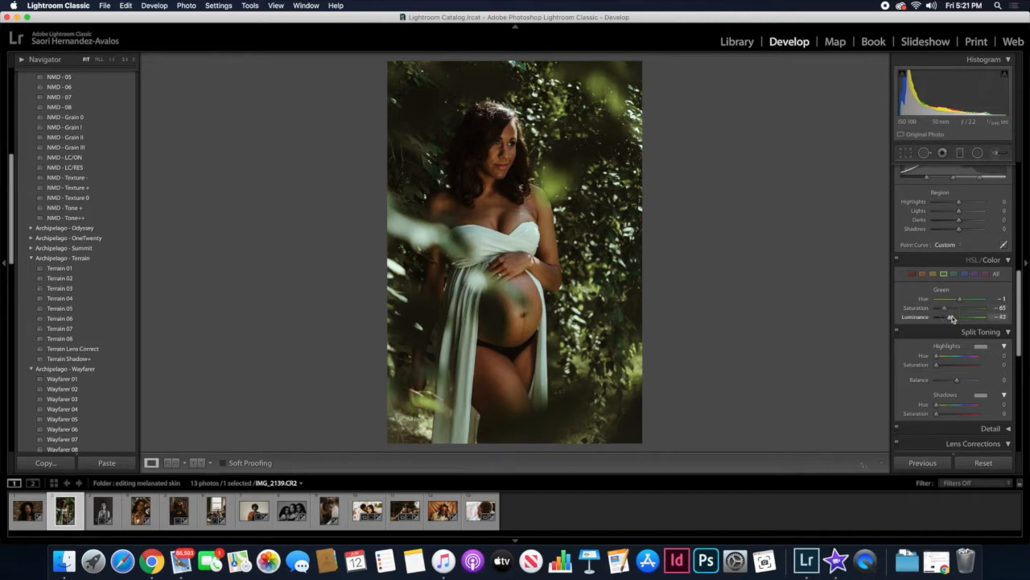
pyautogui.click(956, 275)
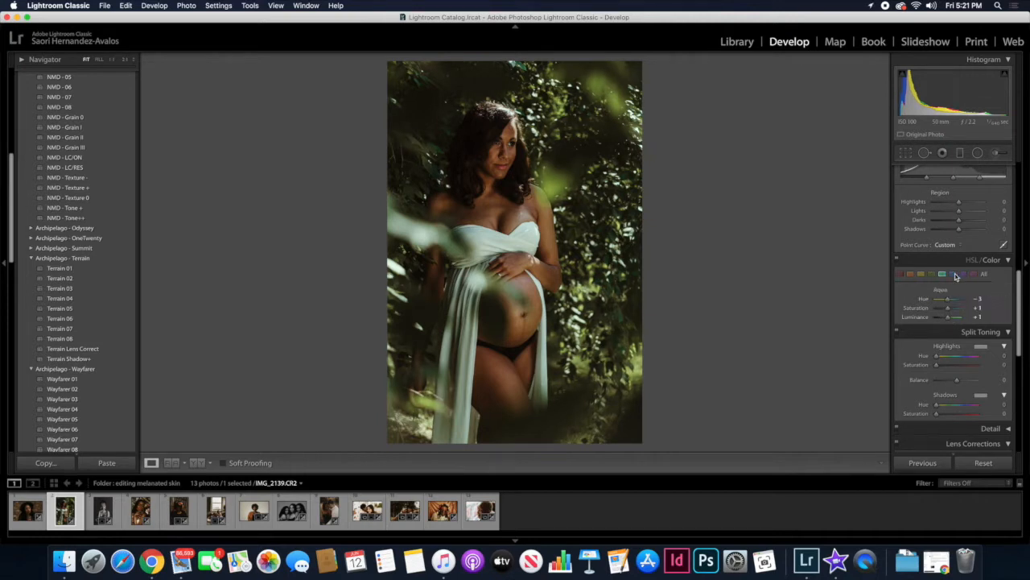
pyautogui.moveTo(959, 308); pyautogui.dragTo(947, 310)
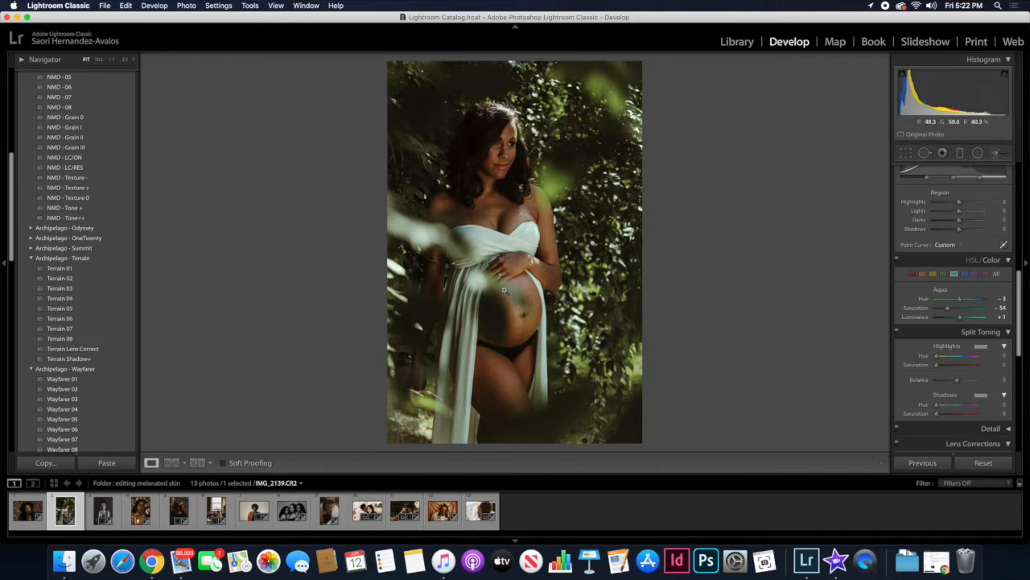
# Smooth the skin on the cheeks, nose, forehead and chin with an adjustment brush of size 16 and the Texture effect at -26.
pyautogui.click(503, 288)
pyautogui.scroll(5, 595, 274)
pyautogui.scroll(4, 591, 349)
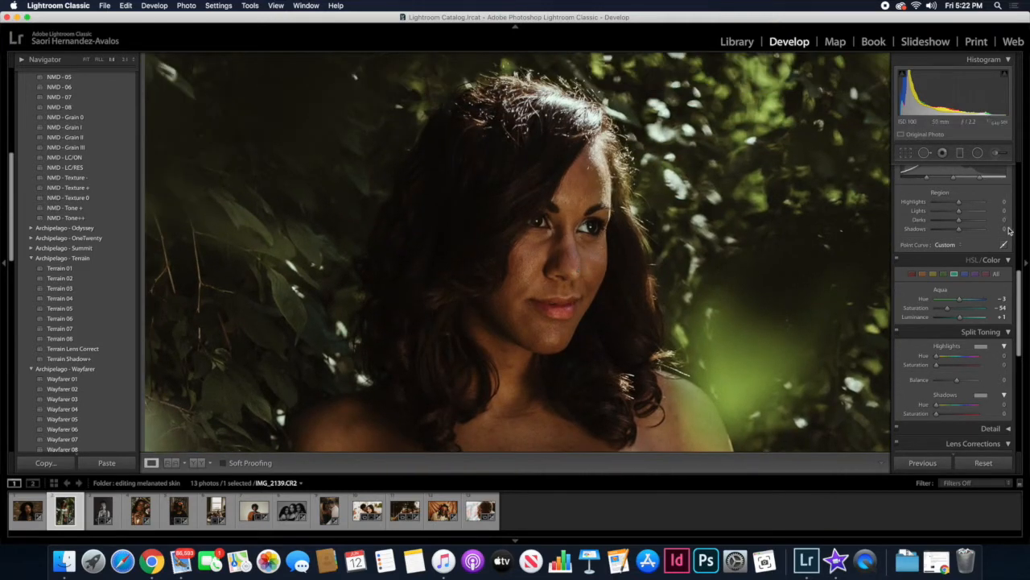
pyautogui.scroll(10, 1010, 231)
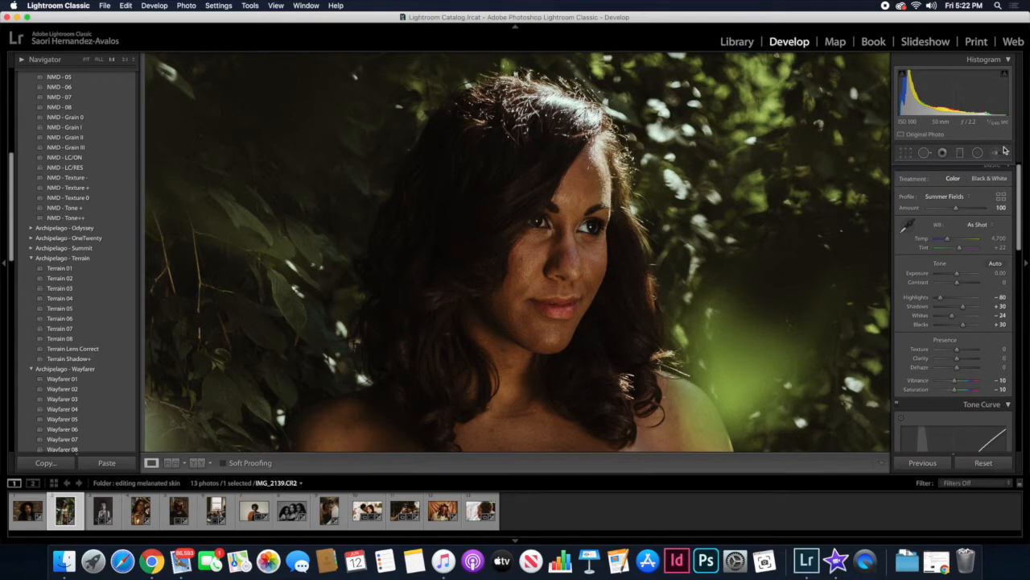
pyautogui.click(602, 252)
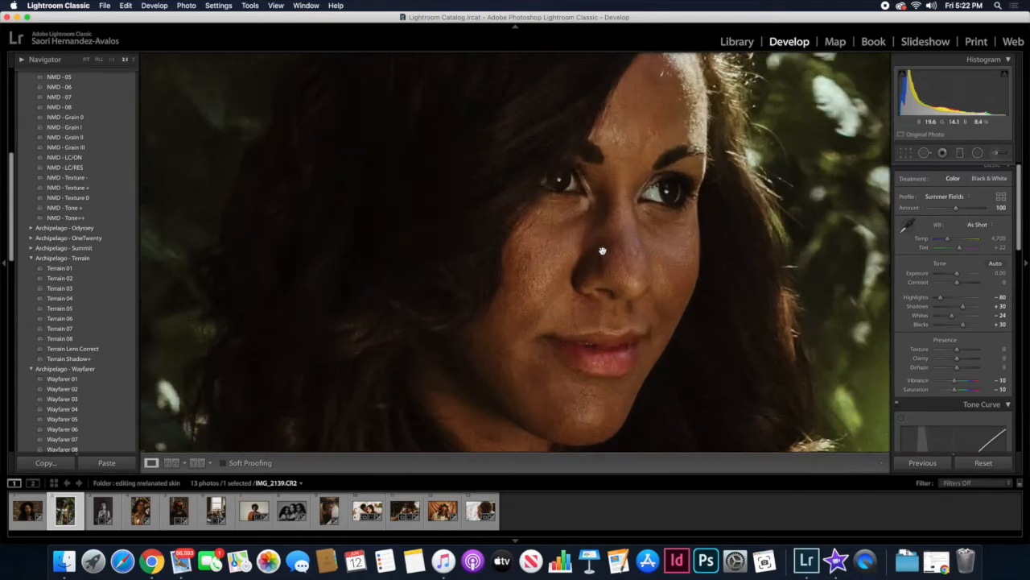
pyautogui.moveTo(605, 279); pyautogui.dragTo(607, 238)
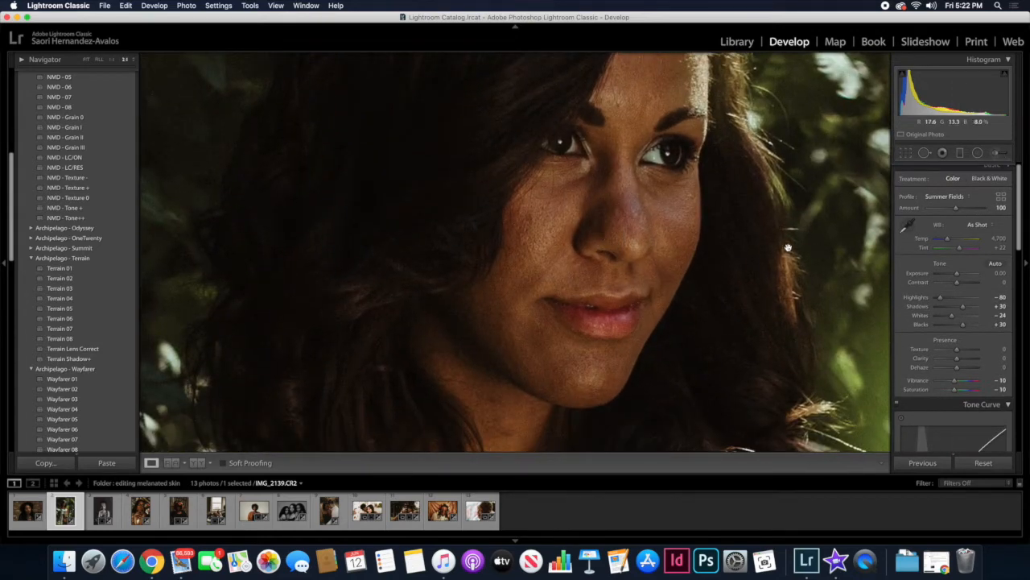
pyautogui.click(998, 154)
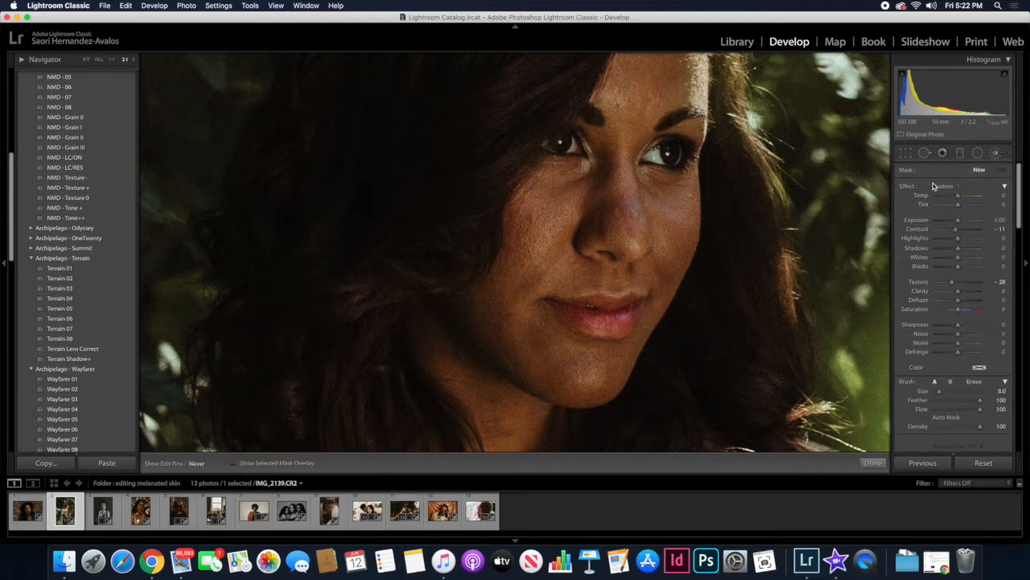
pyautogui.click(937, 187)
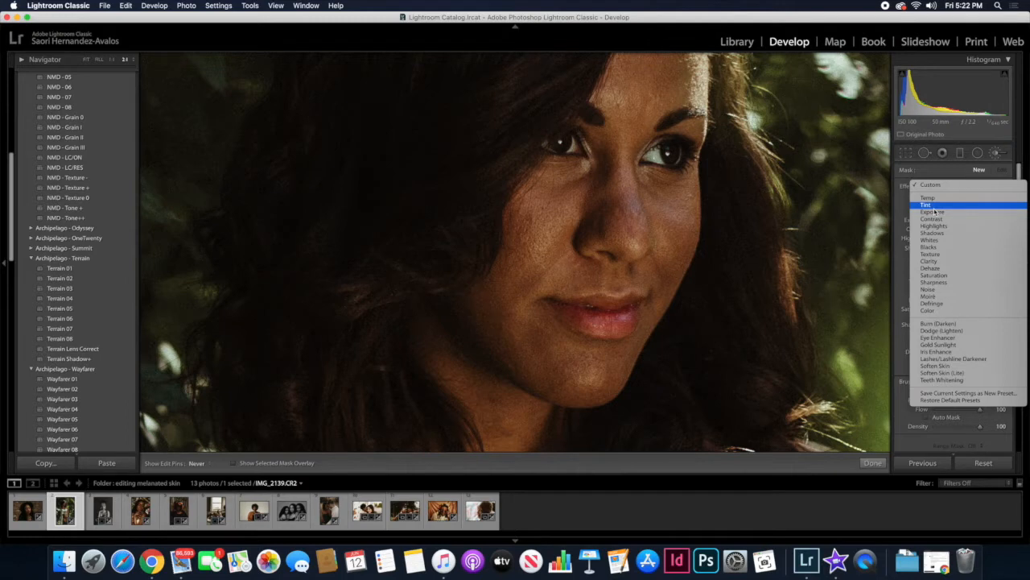
pyautogui.click(937, 255)
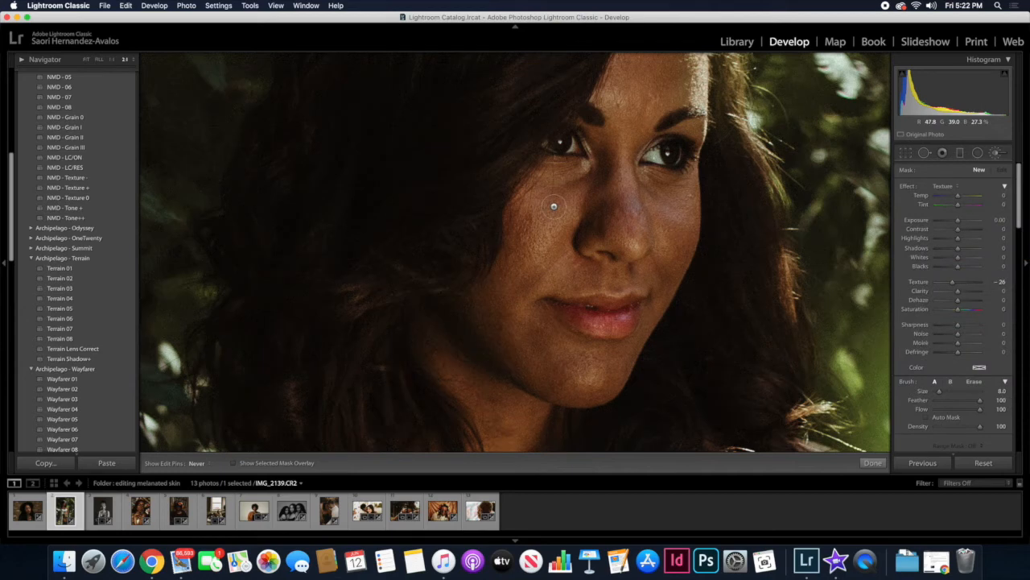
pyautogui.scroll(3, 553, 220)
pyautogui.click(542, 230)
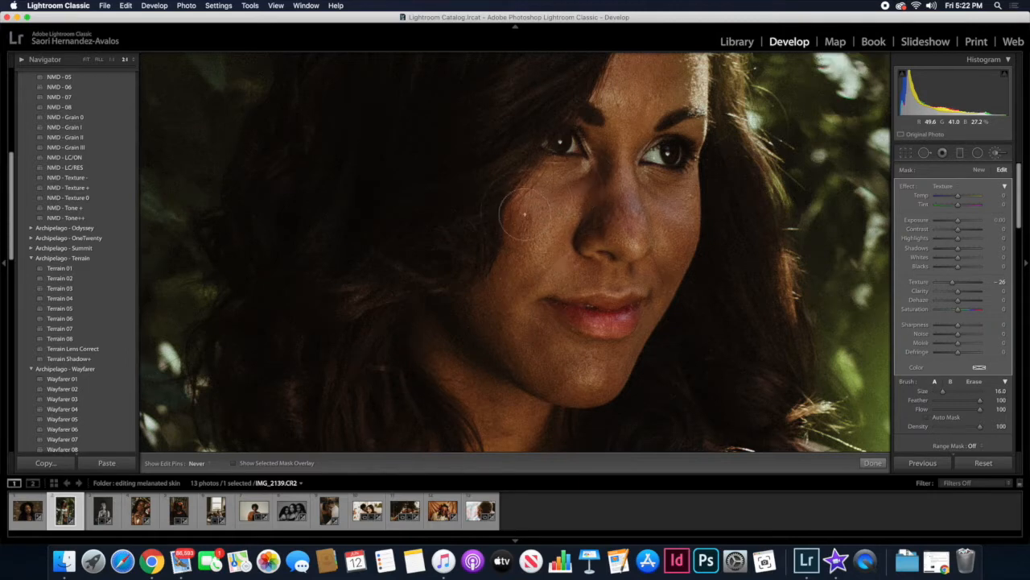
pyautogui.moveTo(519, 295)
pyautogui.mouseDown()
pyautogui.moveTo(499, 318)
pyautogui.moveTo(585, 367)
pyautogui.moveTo(556, 342)
pyautogui.moveTo(558, 227)
pyautogui.moveTo(571, 203)
pyautogui.moveTo(555, 225)
pyautogui.moveTo(630, 224)
pyautogui.mouseUp()
pyautogui.moveTo(679, 227)
pyautogui.mouseDown()
pyautogui.moveTo(662, 285)
pyautogui.moveTo(606, 274)
pyautogui.moveTo(540, 289)
pyautogui.moveTo(544, 315)
pyautogui.moveTo(574, 341)
pyautogui.moveTo(626, 351)
pyautogui.moveTo(594, 388)
pyautogui.moveTo(570, 373)
pyautogui.moveTo(629, 232)
pyautogui.mouseUp()
pyautogui.moveTo(612, 149); pyautogui.dragTo(623, 157)
pyautogui.moveTo(627, 117)
pyautogui.mouseDown()
pyautogui.moveTo(562, 196)
pyautogui.moveTo(572, 175)
pyautogui.moveTo(641, 182)
pyautogui.moveTo(653, 195)
pyautogui.moveTo(536, 225)
pyautogui.mouseUp()
pyautogui.moveTo(521, 317); pyautogui.dragTo(589, 364)
pyautogui.moveTo(541, 266)
pyautogui.mouseDown()
pyautogui.moveTo(630, 264)
pyautogui.moveTo(652, 216)
pyautogui.mouseUp()
pyautogui.click(871, 464)
# Smooth remaining rough areas on the cheek beside the nose and on the chin with Texture -26 brush strokes at size 8.
pyautogui.moveTo(726, 197); pyautogui.dragTo(731, 315)
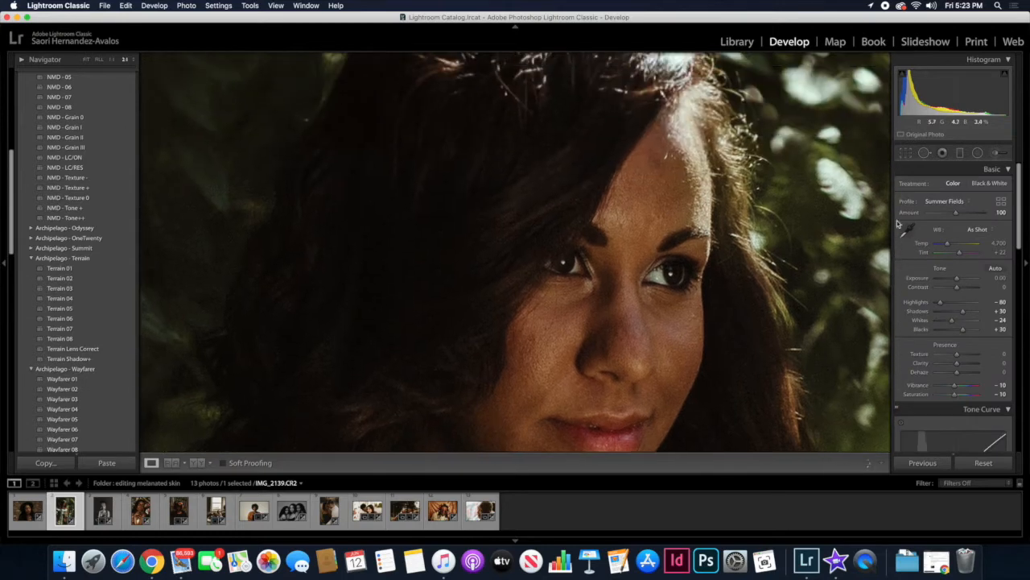
pyautogui.click(994, 153)
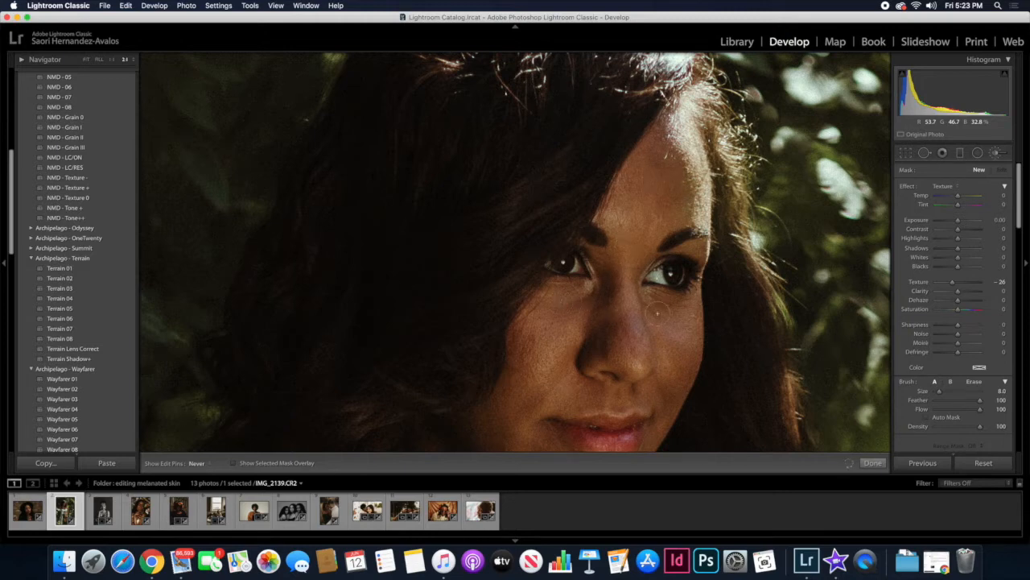
pyautogui.moveTo(670, 384); pyautogui.dragTo(654, 345)
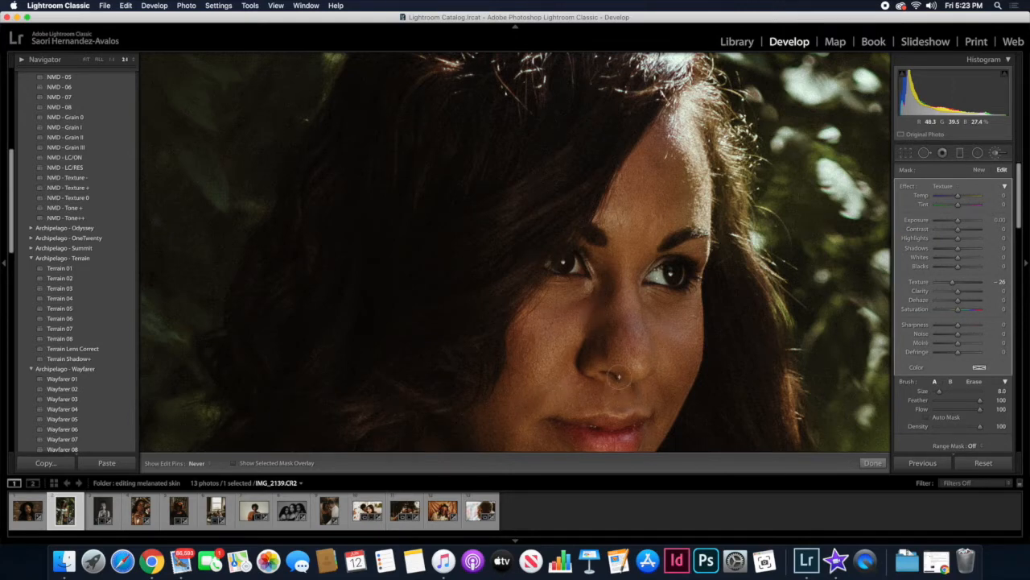
pyautogui.click(868, 465)
pyautogui.moveTo(724, 375); pyautogui.dragTo(732, 255)
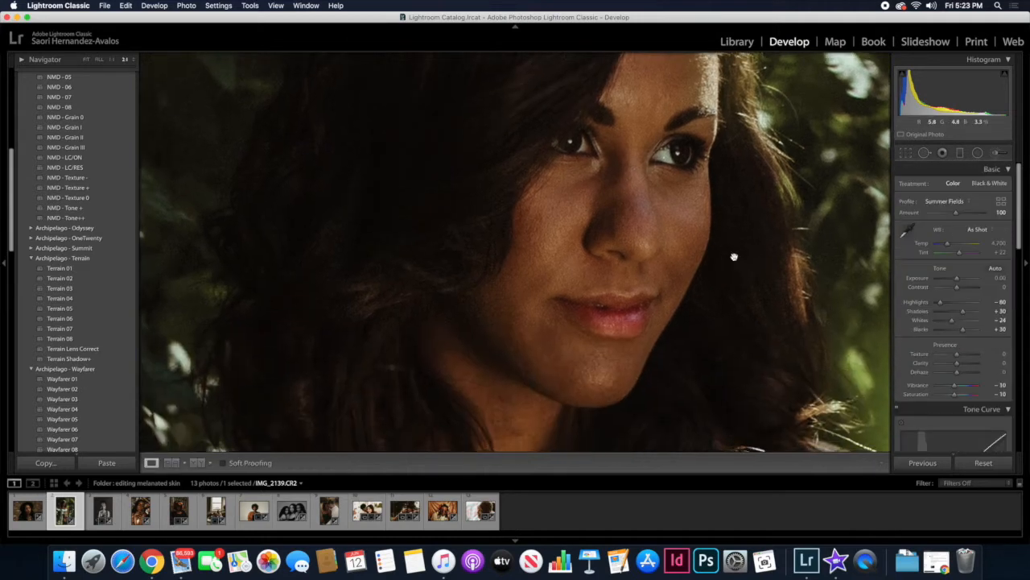
pyautogui.click(995, 153)
pyautogui.moveTo(581, 372)
pyautogui.mouseDown()
pyautogui.moveTo(543, 321)
pyautogui.moveTo(575, 375)
pyautogui.mouseUp()
pyautogui.click(877, 464)
# Warm the bridge of the nose with a size 8 adjustment brush using the Temp effect at 15.
pyautogui.moveTo(640, 193)
pyautogui.mouseDown()
pyautogui.moveTo(644, 271)
pyautogui.moveTo(635, 278)
pyautogui.mouseUp()
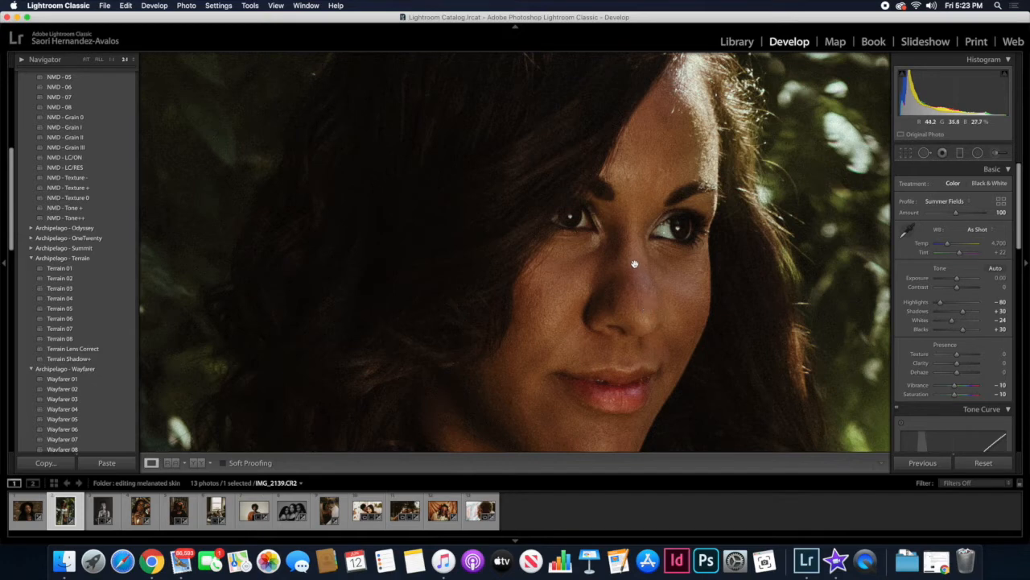
pyautogui.click(999, 153)
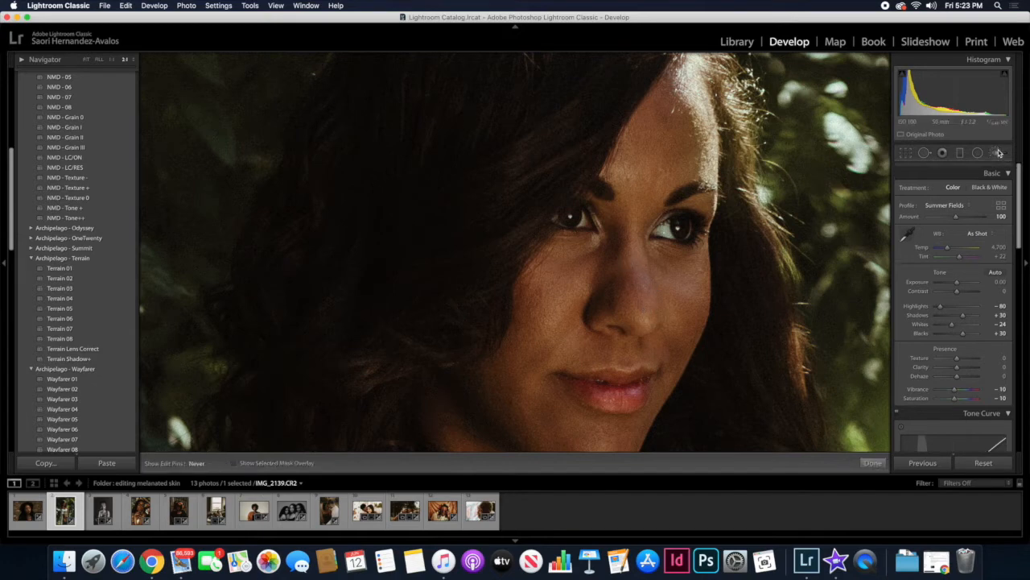
pyautogui.click(932, 185)
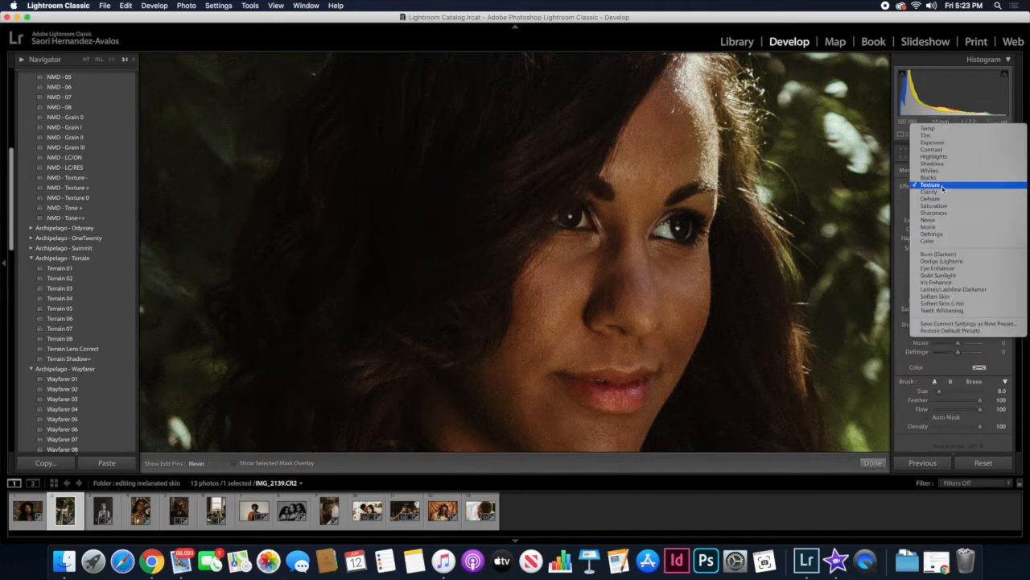
pyautogui.click(940, 132)
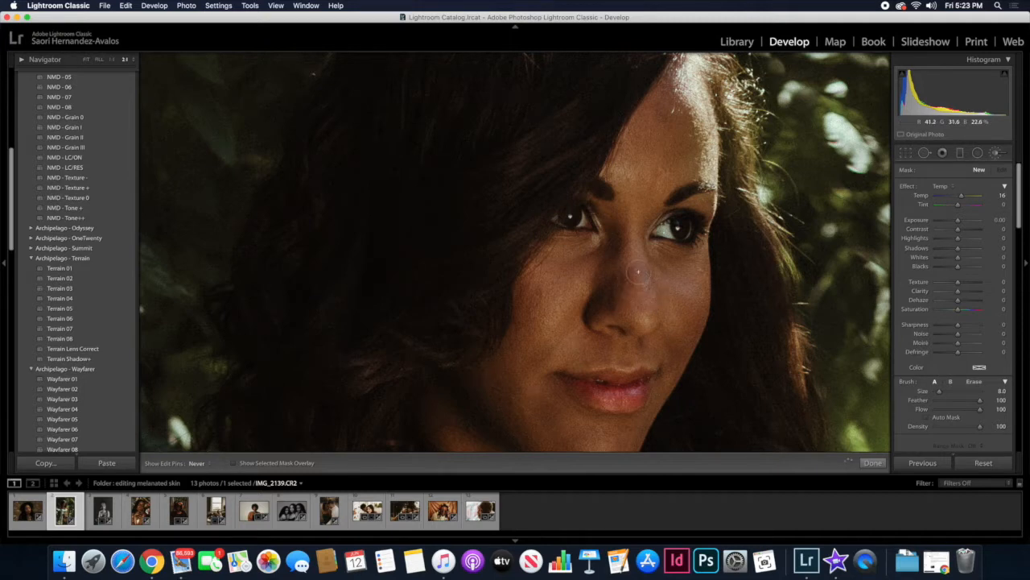
pyautogui.moveTo(626, 283); pyautogui.dragTo(640, 299)
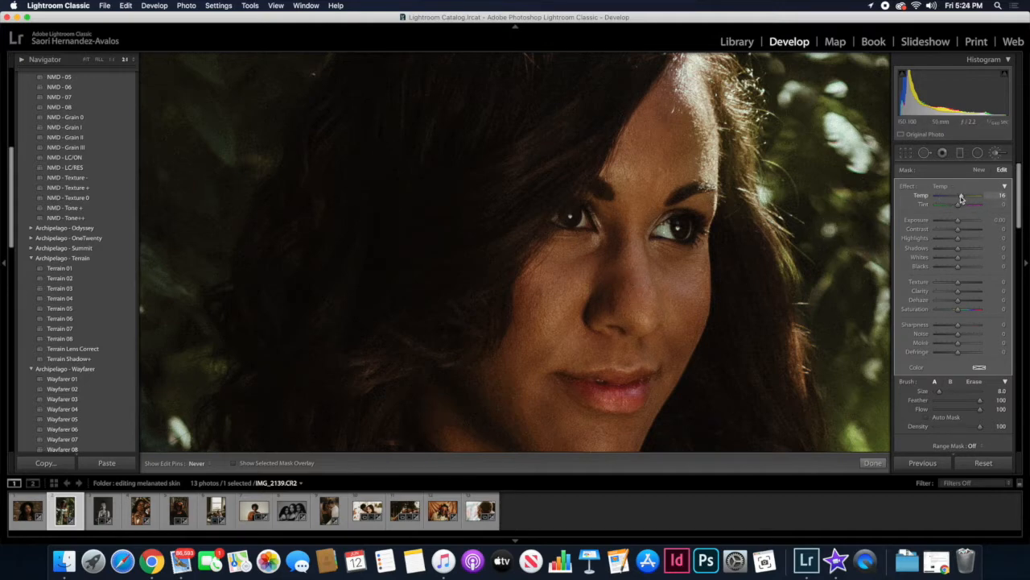
pyautogui.moveTo(961, 198)
pyautogui.mouseDown()
pyautogui.moveTo(985, 199)
pyautogui.moveTo(933, 197)
pyautogui.moveTo(961, 197)
pyautogui.mouseUp()
pyautogui.click(874, 464)
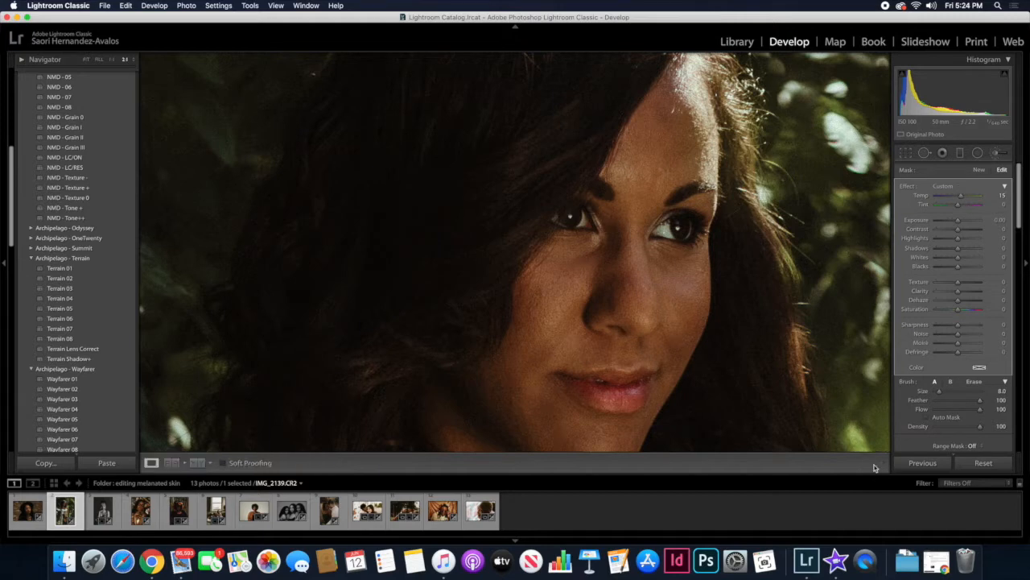
# Smooth the skin across the chest and shoulders with an adjustment brush of size 13 and the Texture effect at -26.
pyautogui.moveTo(781, 373); pyautogui.dragTo(785, 264)
pyautogui.moveTo(668, 211); pyautogui.dragTo(676, 94)
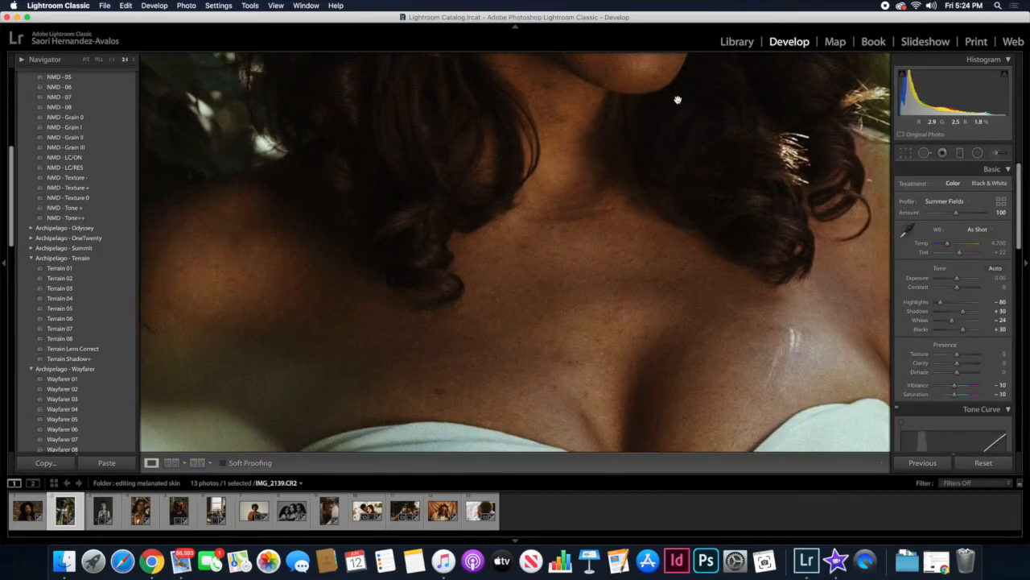
pyautogui.press('super+minus')
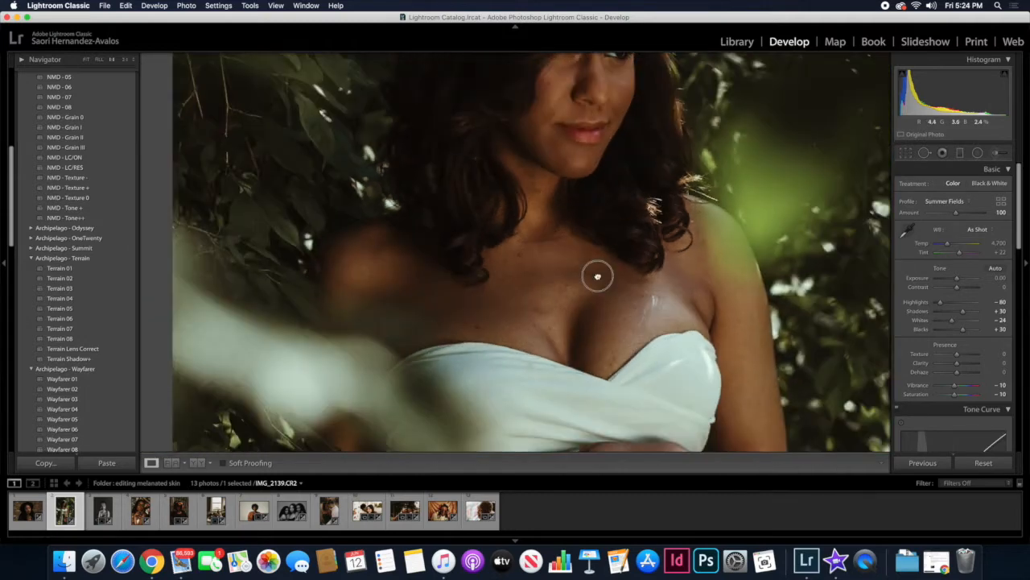
pyautogui.moveTo(599, 273); pyautogui.dragTo(618, 196)
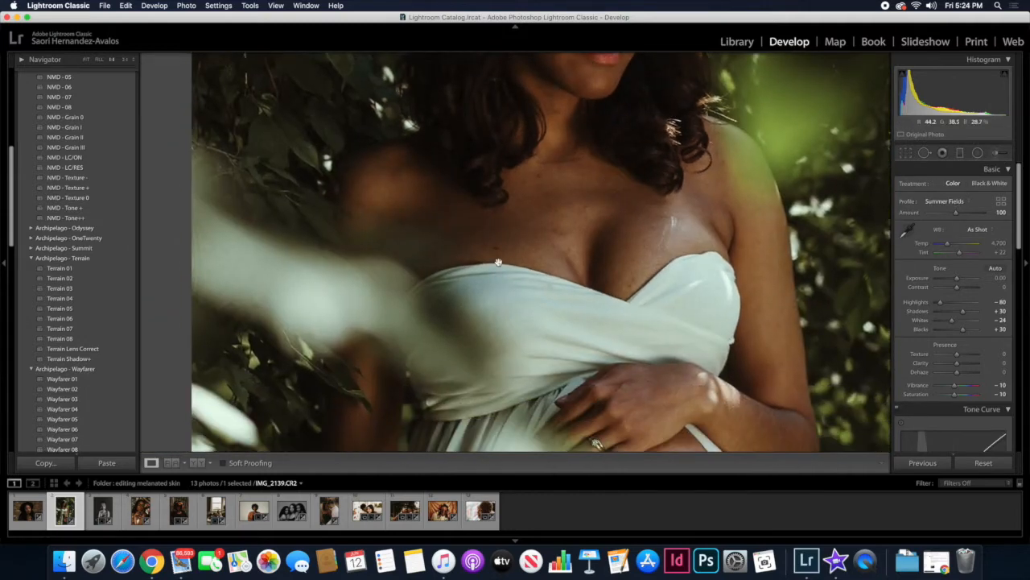
pyautogui.click(996, 152)
pyautogui.click(937, 187)
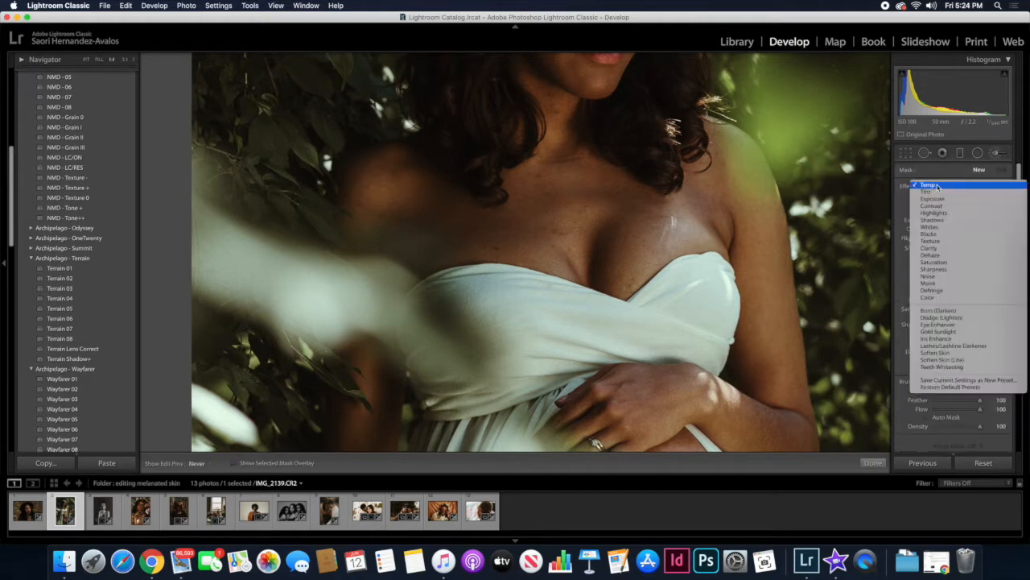
pyautogui.click(931, 242)
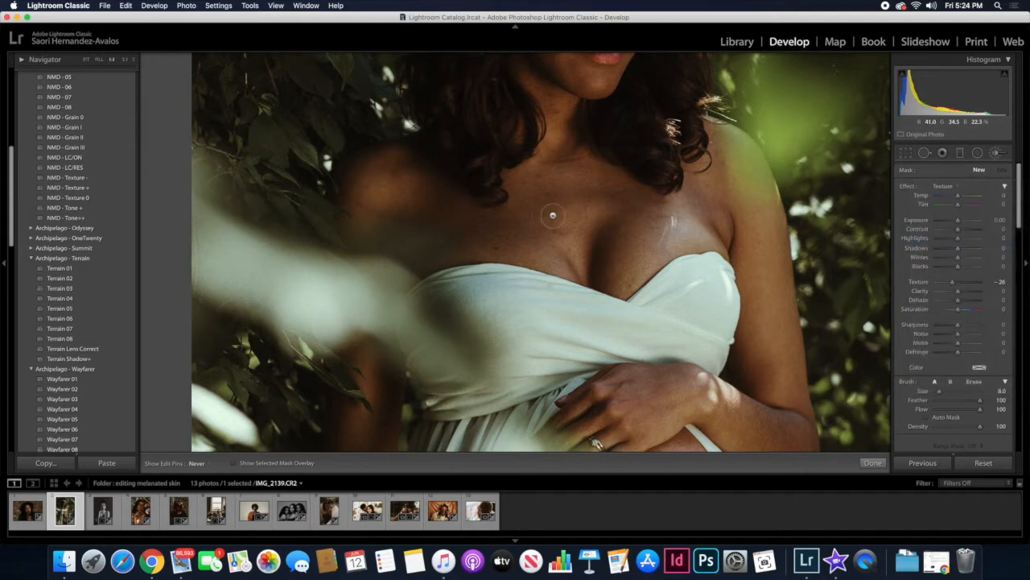
pyautogui.moveTo(409, 210)
pyautogui.mouseDown()
pyautogui.moveTo(389, 188)
pyautogui.moveTo(456, 222)
pyautogui.moveTo(514, 230)
pyautogui.moveTo(489, 232)
pyautogui.moveTo(561, 239)
pyautogui.moveTo(552, 189)
pyautogui.moveTo(576, 193)
pyautogui.moveTo(552, 186)
pyautogui.moveTo(573, 188)
pyautogui.moveTo(558, 124)
pyautogui.moveTo(632, 270)
pyautogui.mouseUp()
pyautogui.moveTo(632, 271)
pyautogui.mouseDown()
pyautogui.moveTo(547, 253)
pyautogui.moveTo(566, 243)
pyautogui.moveTo(610, 246)
pyautogui.moveTo(704, 192)
pyautogui.mouseUp()
pyautogui.moveTo(641, 231)
pyautogui.mouseDown()
pyautogui.moveTo(603, 272)
pyautogui.moveTo(542, 193)
pyautogui.moveTo(554, 201)
pyautogui.moveTo(543, 113)
pyautogui.moveTo(555, 190)
pyautogui.mouseUp()
pyautogui.click(871, 464)
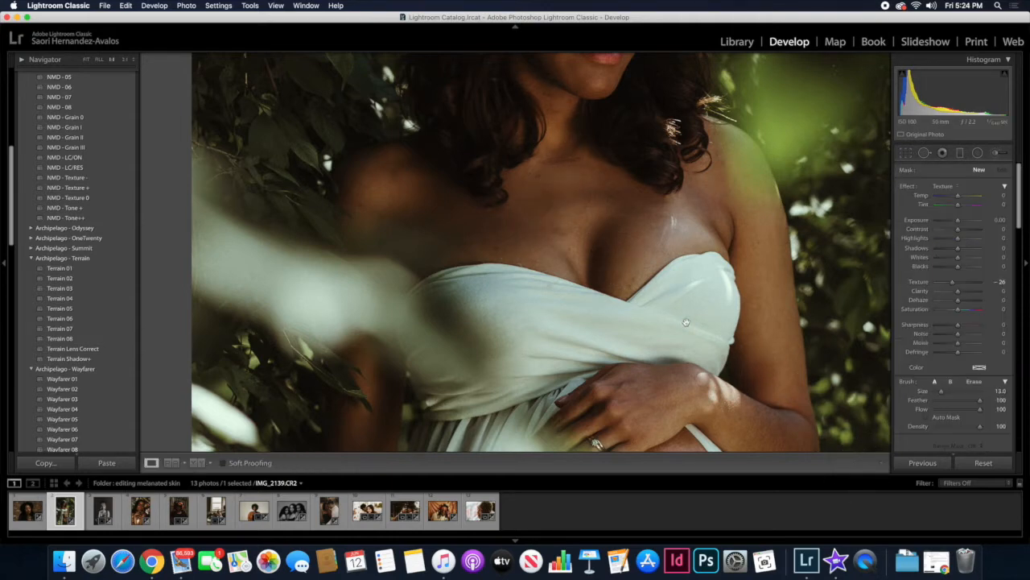
# Smooth the skin on the pregnant belly with an adjustment brush of size 16 and the Texture effect at -26.
pyautogui.scroll(-8, 655, 299)
pyautogui.scroll(-3, 658, 216)
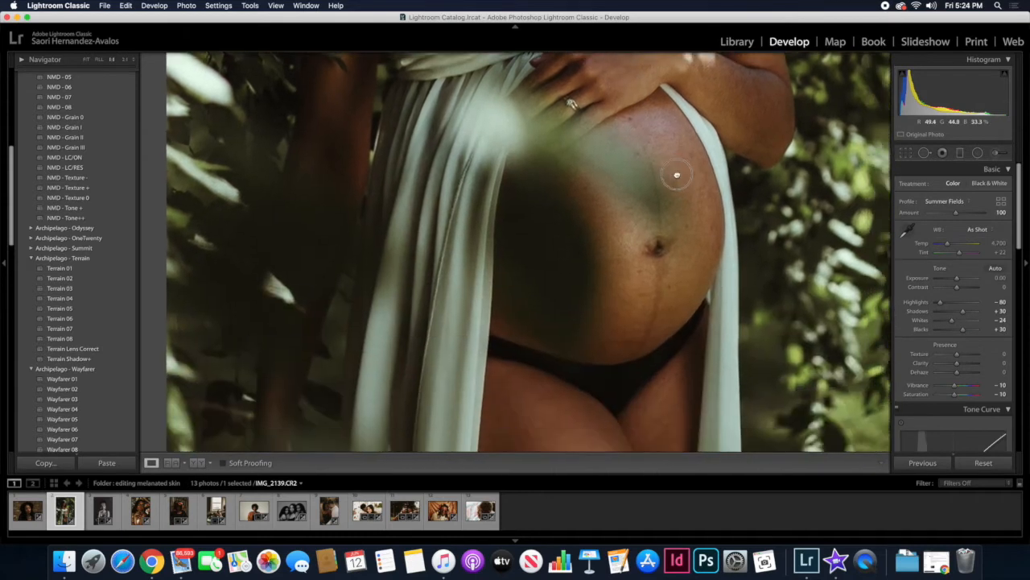
pyautogui.click(1002, 156)
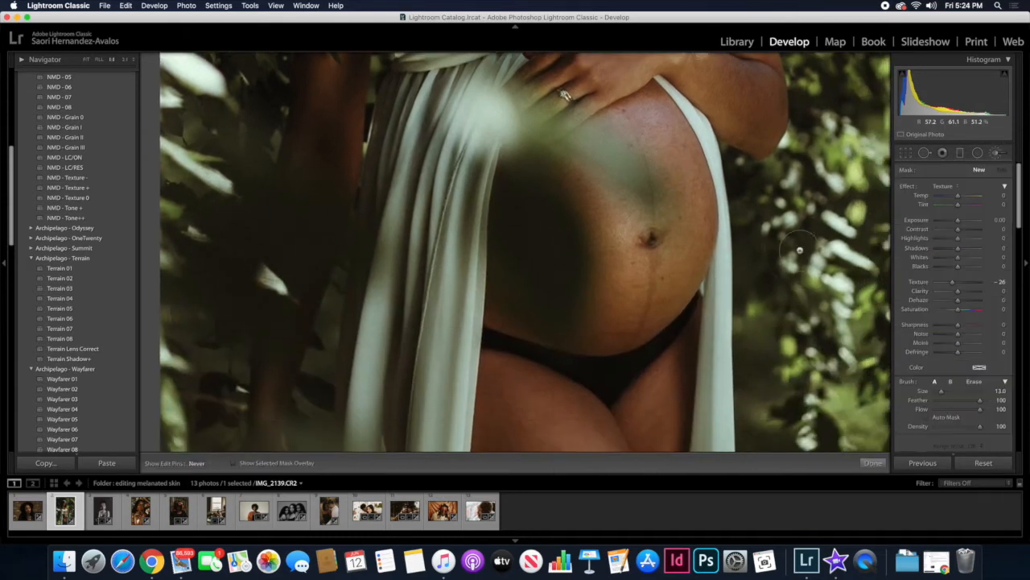
pyautogui.moveTo(635, 251)
pyautogui.mouseDown()
pyautogui.moveTo(603, 211)
pyautogui.moveTo(613, 321)
pyautogui.moveTo(693, 191)
pyautogui.mouseUp()
pyautogui.moveTo(647, 302)
pyautogui.mouseDown()
pyautogui.moveTo(663, 249)
pyautogui.moveTo(649, 169)
pyautogui.mouseUp()
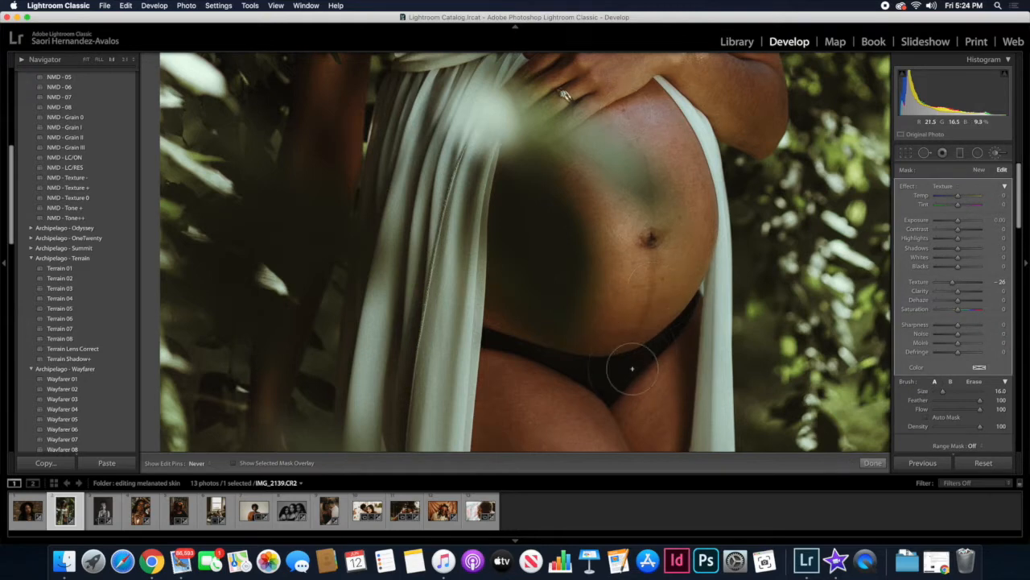
pyautogui.click(872, 462)
# Smooth the skin on the thighs with a size 16 adjustment brush using the Texture effect at -26.
pyautogui.moveTo(710, 366); pyautogui.dragTo(739, 222)
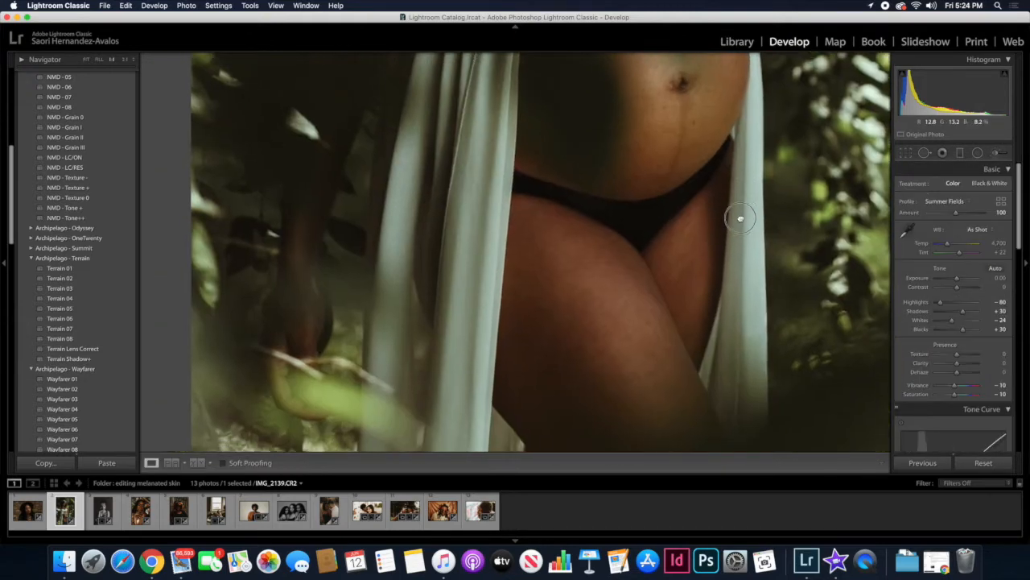
pyautogui.press('k')
pyautogui.moveTo(720, 254)
pyautogui.mouseDown()
pyautogui.moveTo(697, 259)
pyautogui.moveTo(695, 218)
pyautogui.moveTo(691, 233)
pyautogui.moveTo(691, 219)
pyautogui.moveTo(576, 233)
pyautogui.moveTo(564, 287)
pyautogui.moveTo(705, 449)
pyautogui.moveTo(551, 261)
pyautogui.mouseUp()
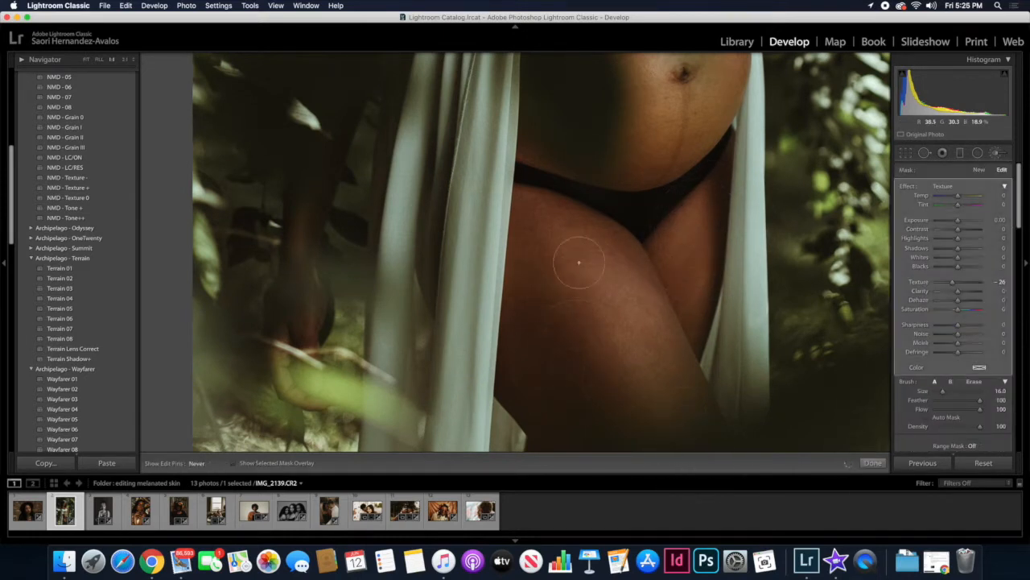
pyautogui.click(873, 463)
pyautogui.click(702, 247)
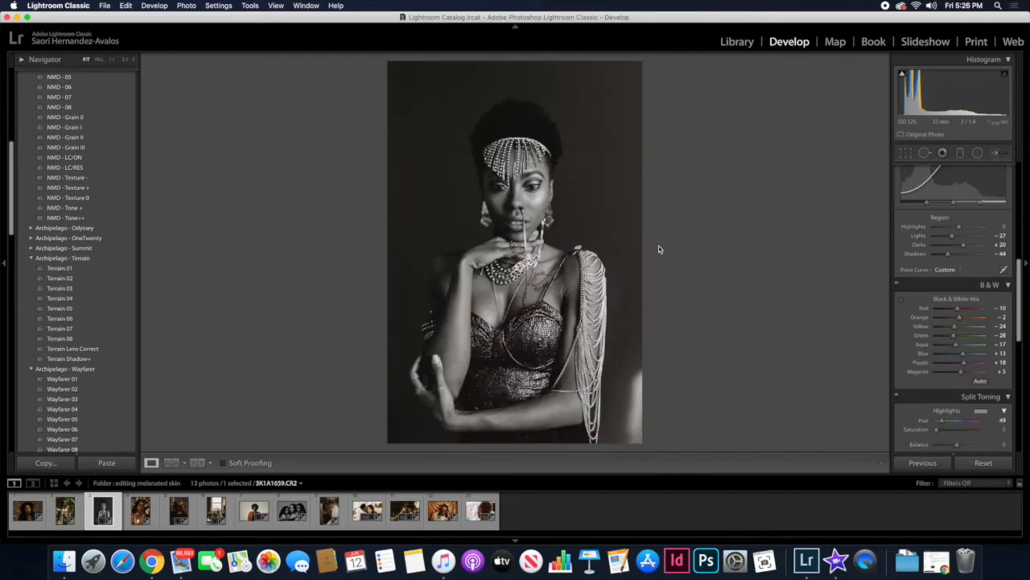
# Compare the black-and-white portrait 3K1A1659.CR2 with its original, and return it to the Import state in its history.
pyautogui.press('\\')
pyautogui.press('\\')
pyautogui.scroll(-4, 82, 367)
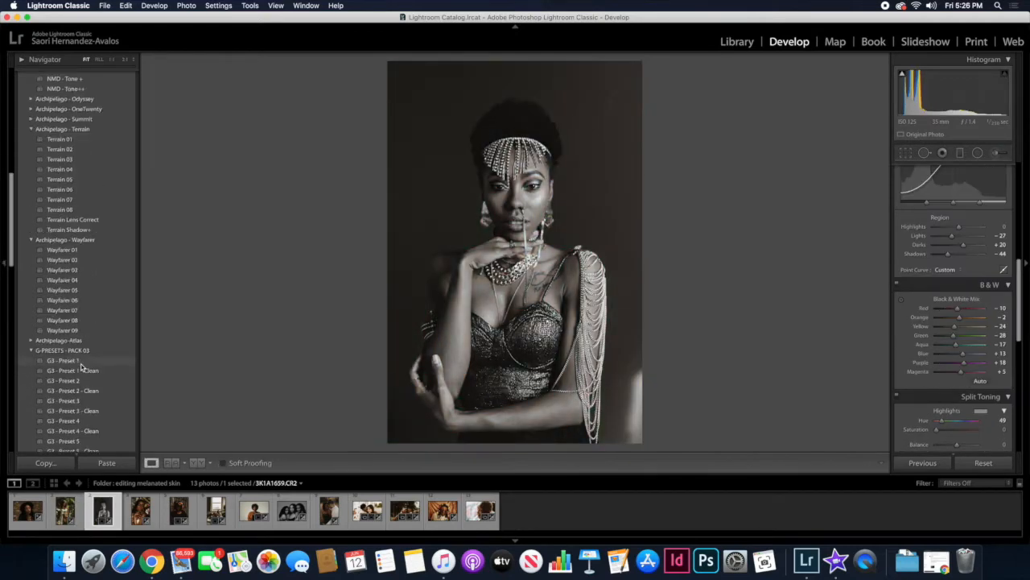
pyautogui.scroll(-5, 82, 367)
pyautogui.scroll(-5, 81, 367)
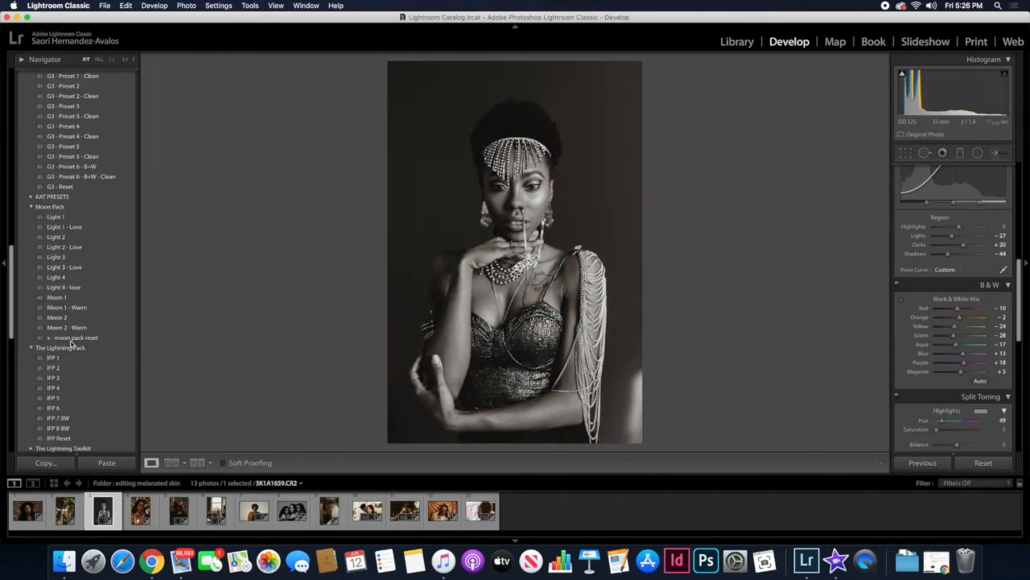
pyautogui.scroll(-8, 70, 342)
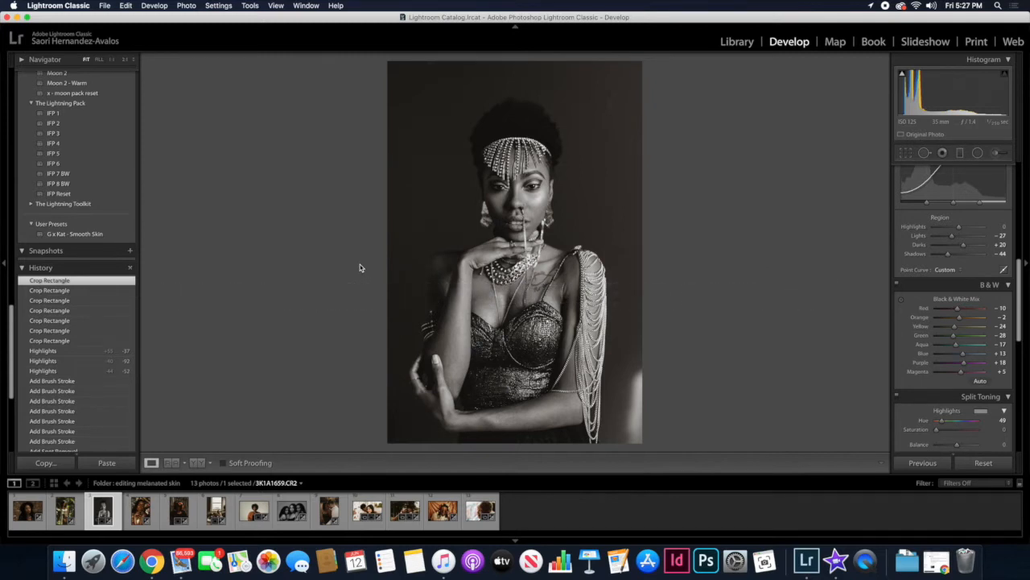
pyautogui.scroll(-10, 46, 345)
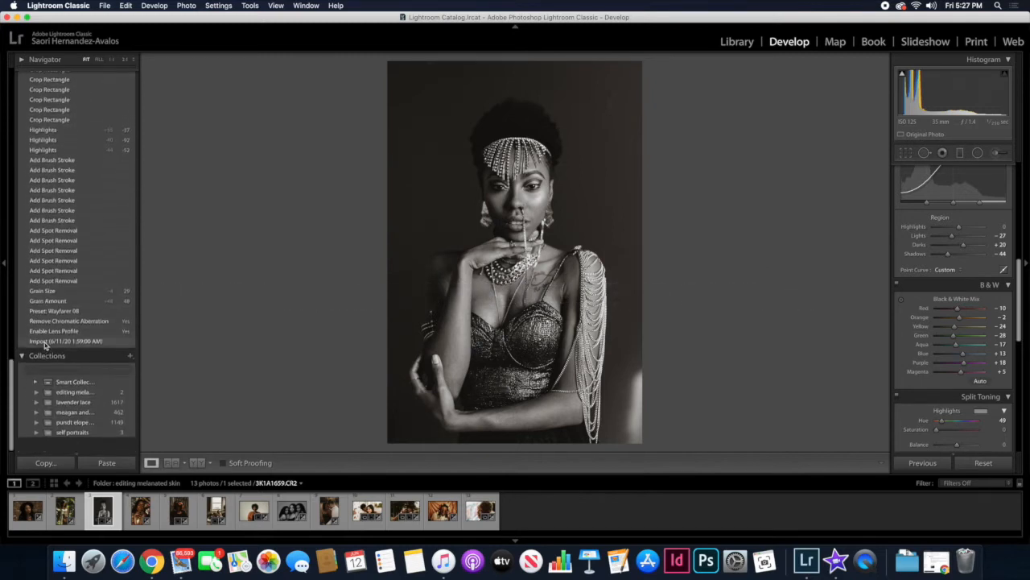
pyautogui.click(80, 352)
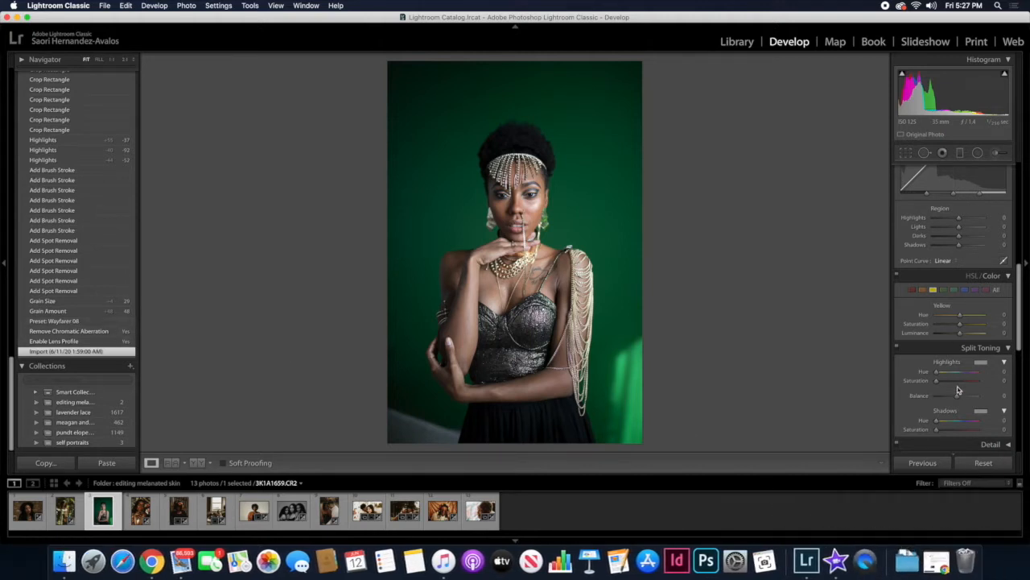
# Enable the lens profile corrections and chromatic aberration removal for the portrait.
pyautogui.scroll(-5, 946, 276)
pyautogui.click(939, 212)
pyautogui.click(928, 203)
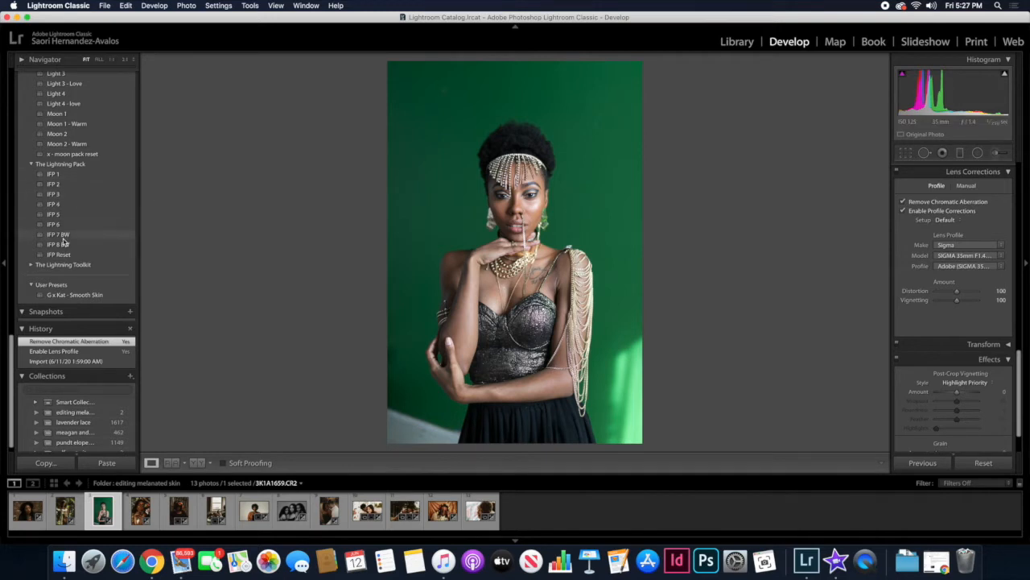
# Preview black-and-white presets from the installed packs on the portrait and apply the Wayfarer 08 preset.
pyautogui.scroll(3, 68, 209)
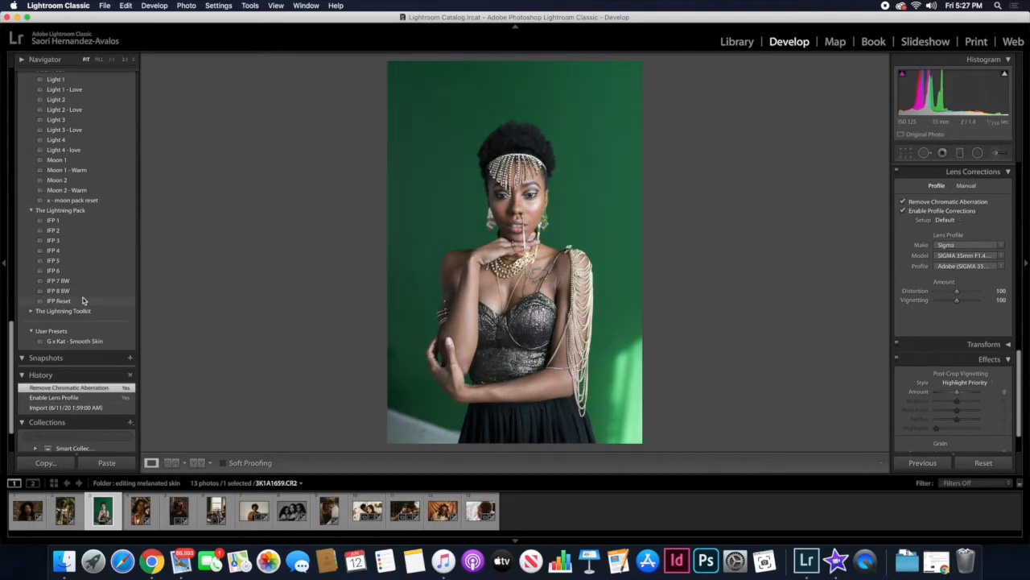
pyautogui.scroll(1, 78, 294)
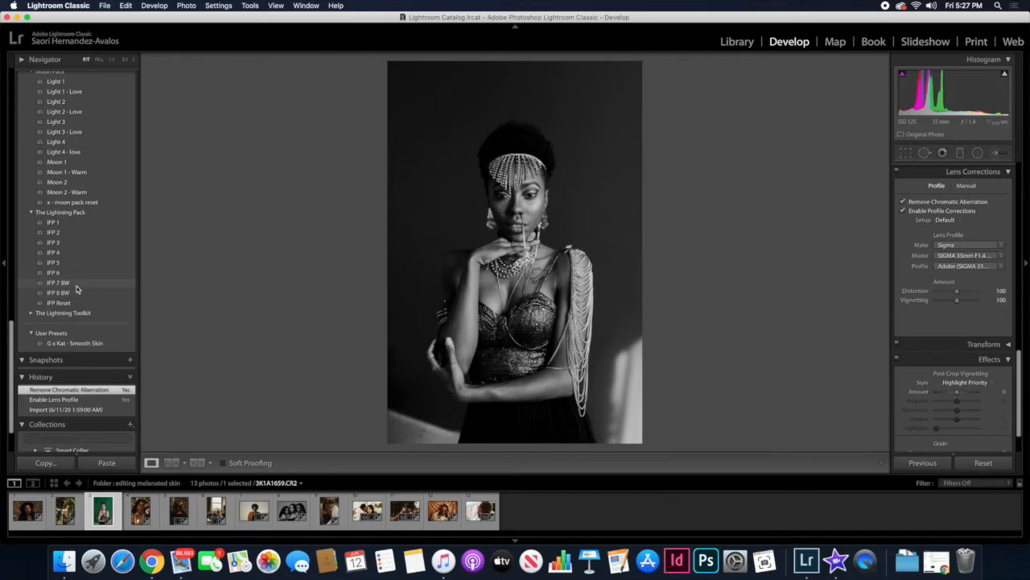
pyautogui.scroll(5, 76, 289)
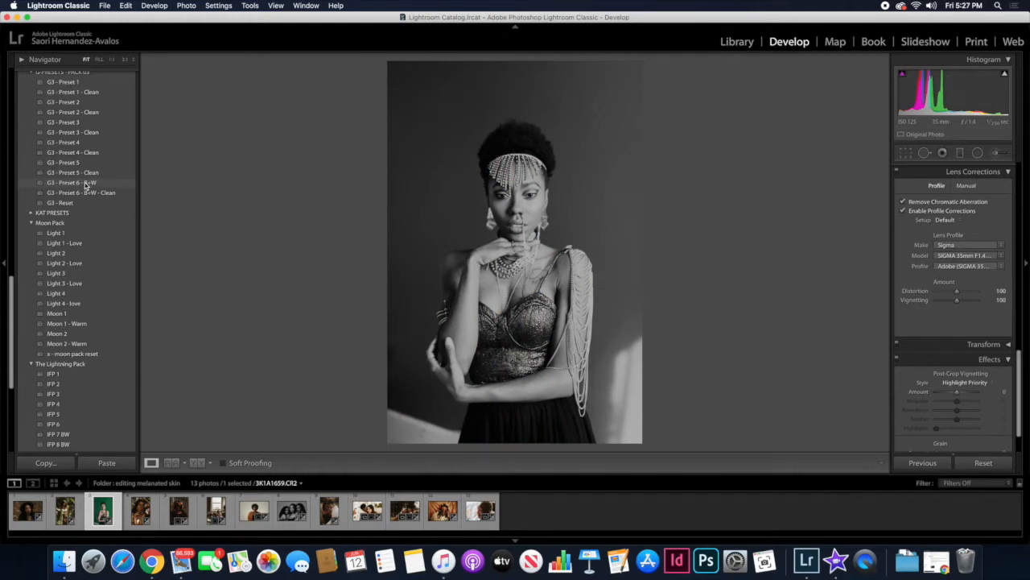
pyautogui.scroll(4, 87, 185)
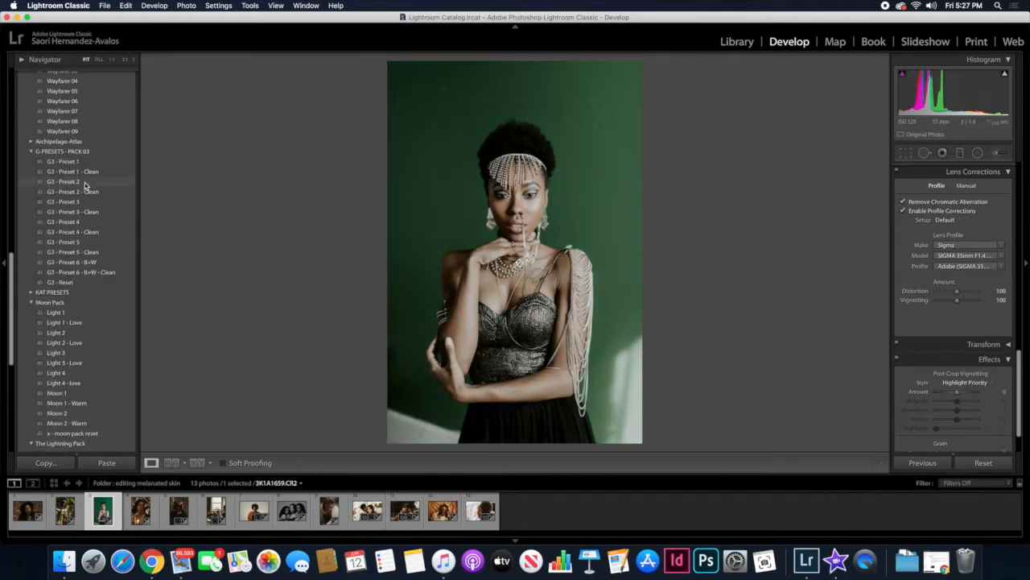
pyautogui.scroll(1, 86, 184)
pyautogui.click(80, 190)
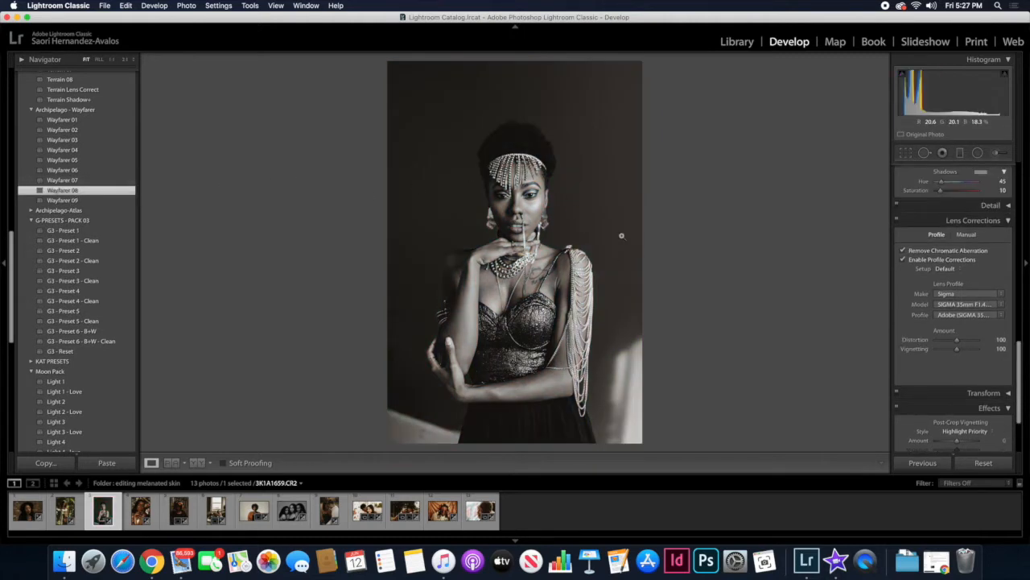
# Add film grain to the portrait with an amount of 45 and a size of 33.
pyautogui.scroll(-3, 978, 355)
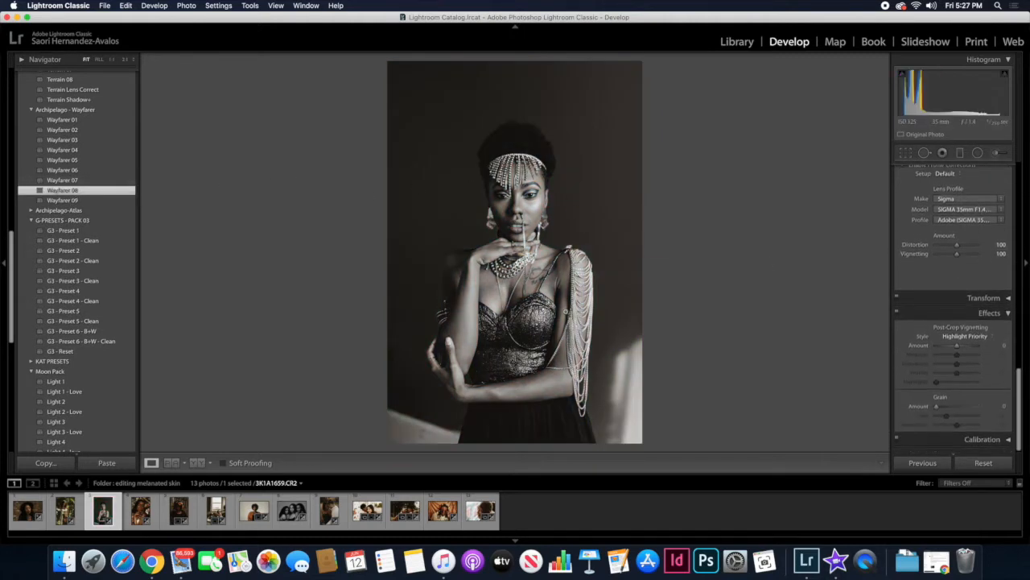
pyautogui.click(537, 167)
pyautogui.scroll(-5, 555, 205)
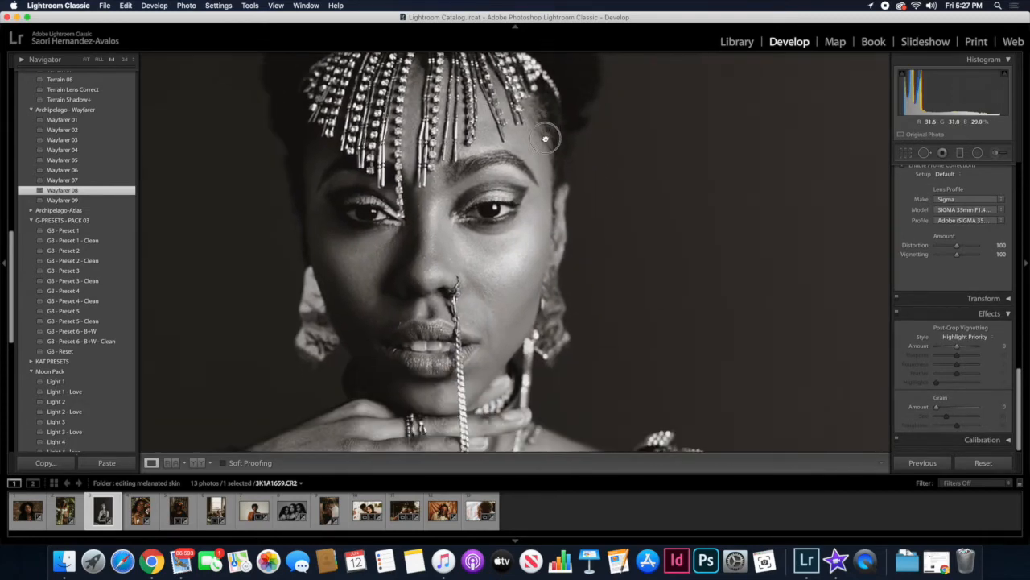
pyautogui.scroll(-5, 640, 196)
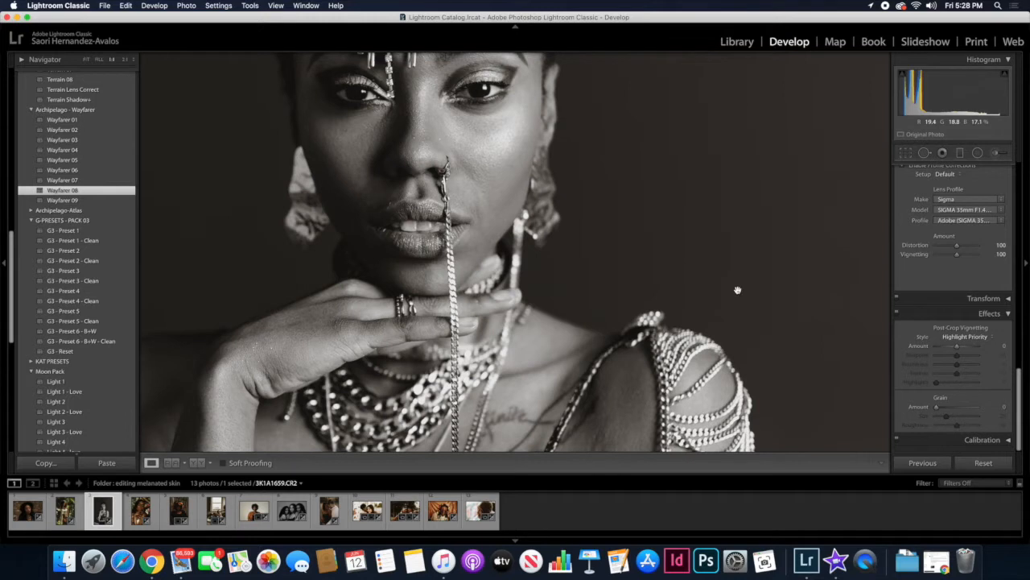
pyautogui.moveTo(939, 407); pyautogui.dragTo(953, 409)
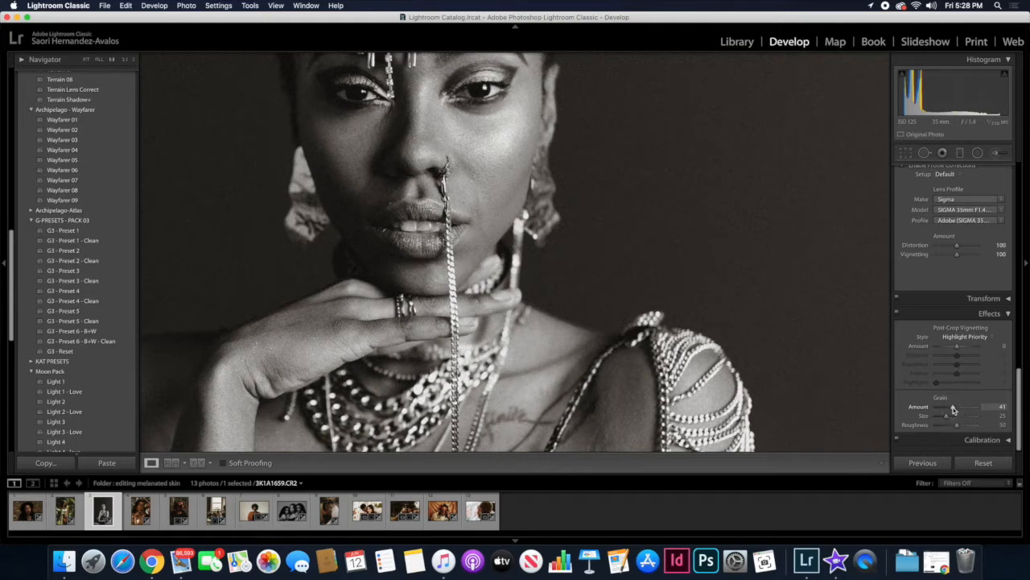
pyautogui.moveTo(953, 410); pyautogui.dragTo(949, 420)
# Examine the grain up close across the portrait's face, hand, jewelry, chest and background.
pyautogui.moveTo(681, 257); pyautogui.dragTo(788, 307)
pyautogui.moveTo(642, 184); pyautogui.dragTo(721, 256)
pyautogui.moveTo(729, 352); pyautogui.dragTo(569, 120)
pyautogui.moveTo(680, 210); pyautogui.dragTo(471, 162)
pyautogui.moveTo(582, 209); pyautogui.dragTo(600, 125)
pyautogui.moveTo(605, 204); pyautogui.dragTo(738, 297)
pyautogui.moveTo(543, 270); pyautogui.dragTo(729, 274)
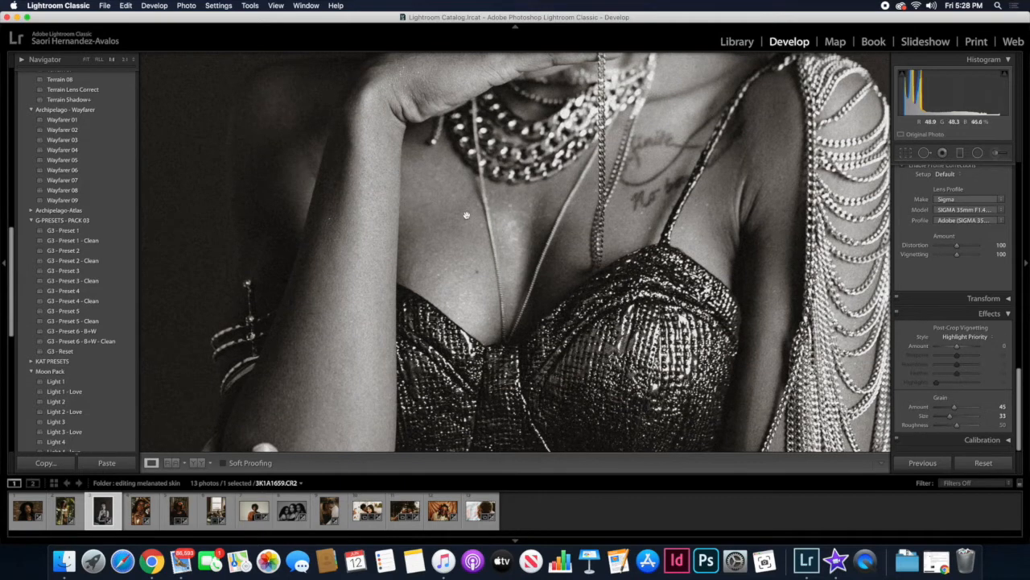
pyautogui.scroll(10, 500, 231)
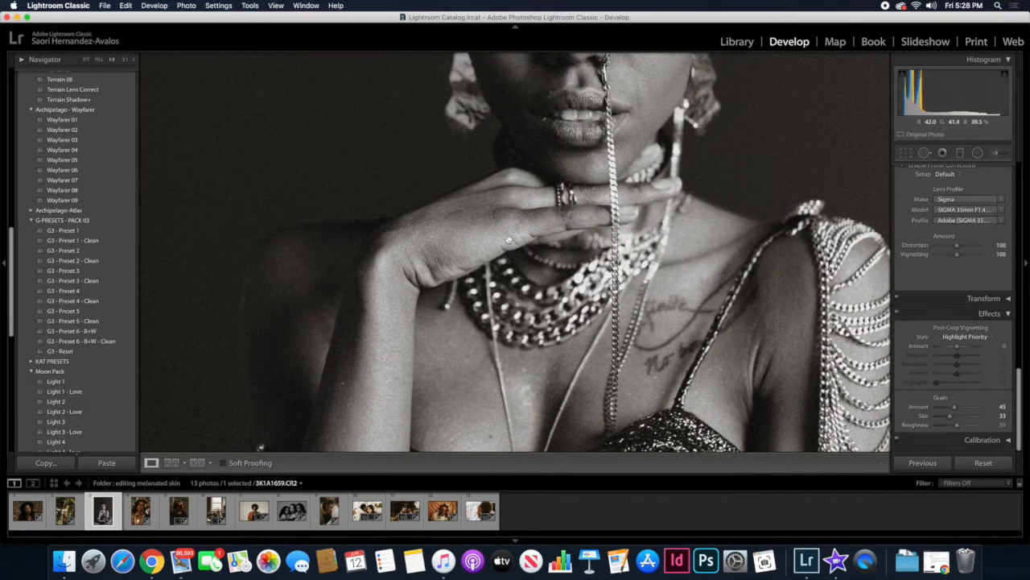
pyautogui.scroll(4, 734, 175)
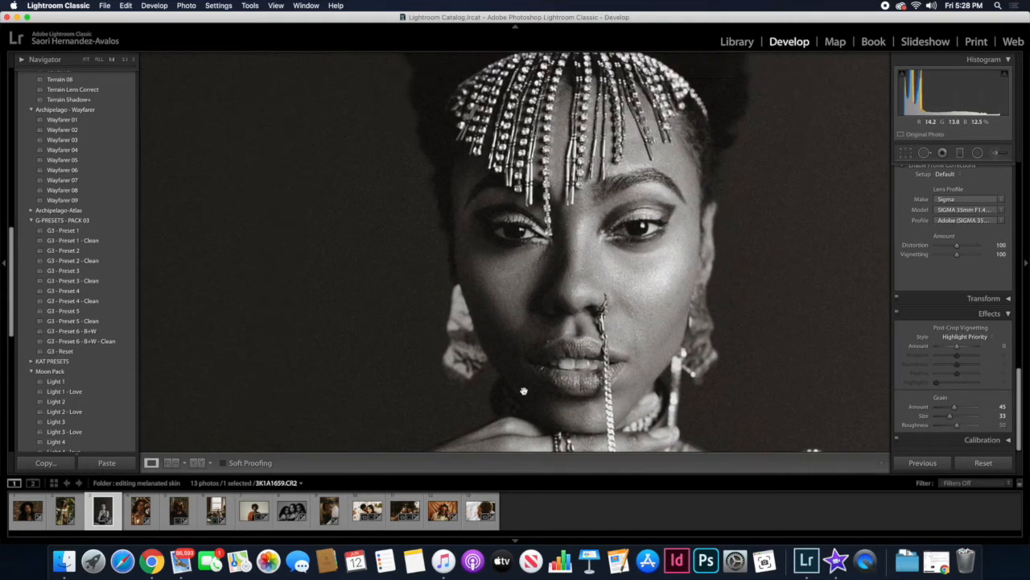
pyautogui.scroll(3, 683, 239)
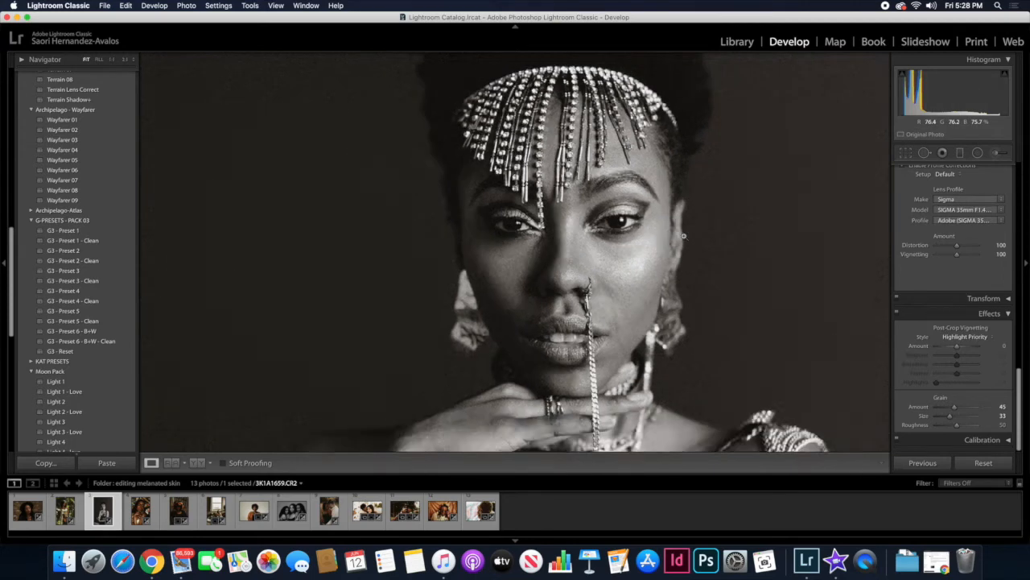
pyautogui.click(684, 238)
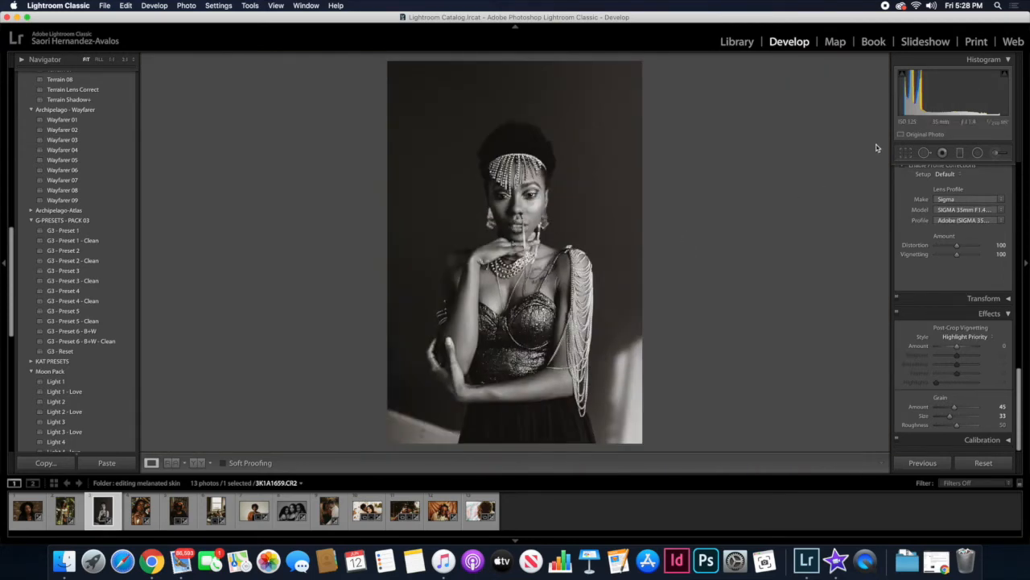
# Crop the portrait tighter around the woman at the original aspect ratio, leaving some headroom above her hair.
pyautogui.click(904, 154)
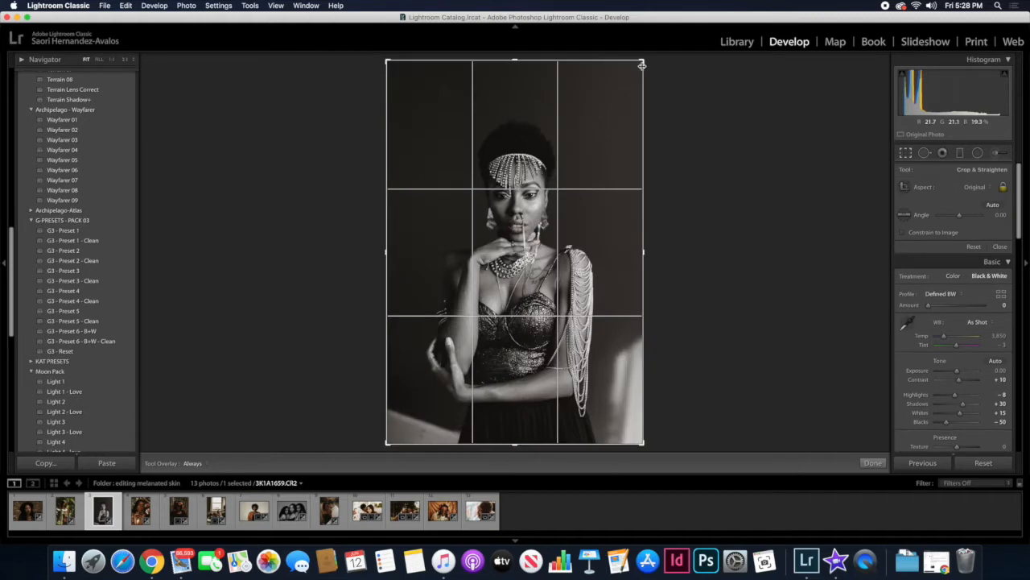
pyautogui.moveTo(643, 61); pyautogui.dragTo(624, 90)
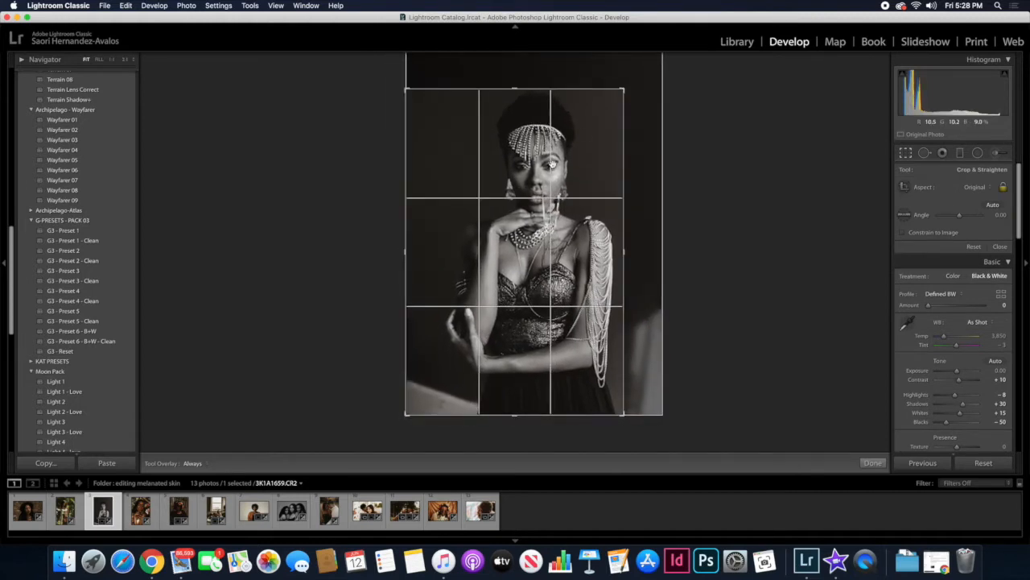
pyautogui.moveTo(552, 164); pyautogui.dragTo(543, 195)
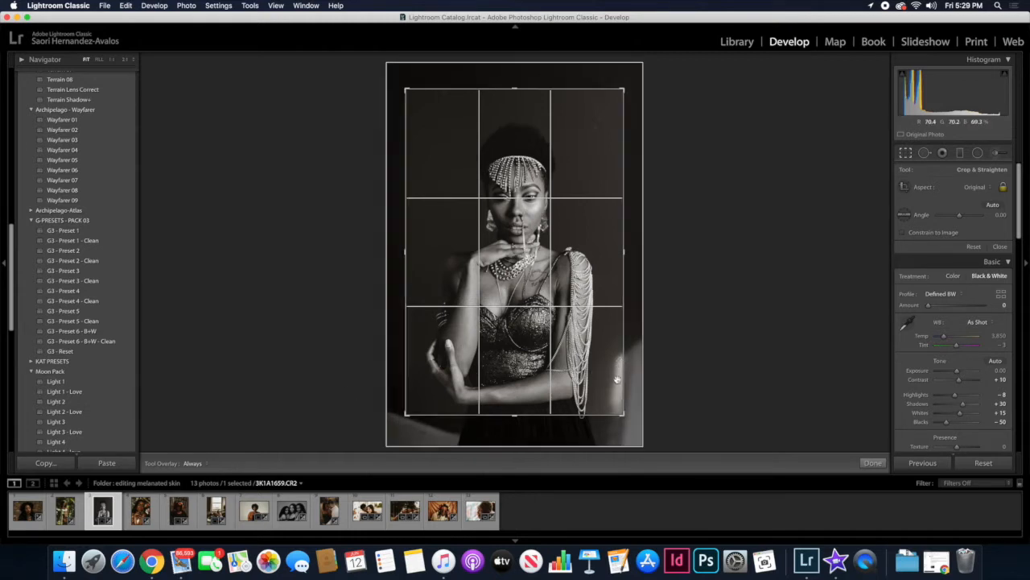
pyautogui.click(873, 463)
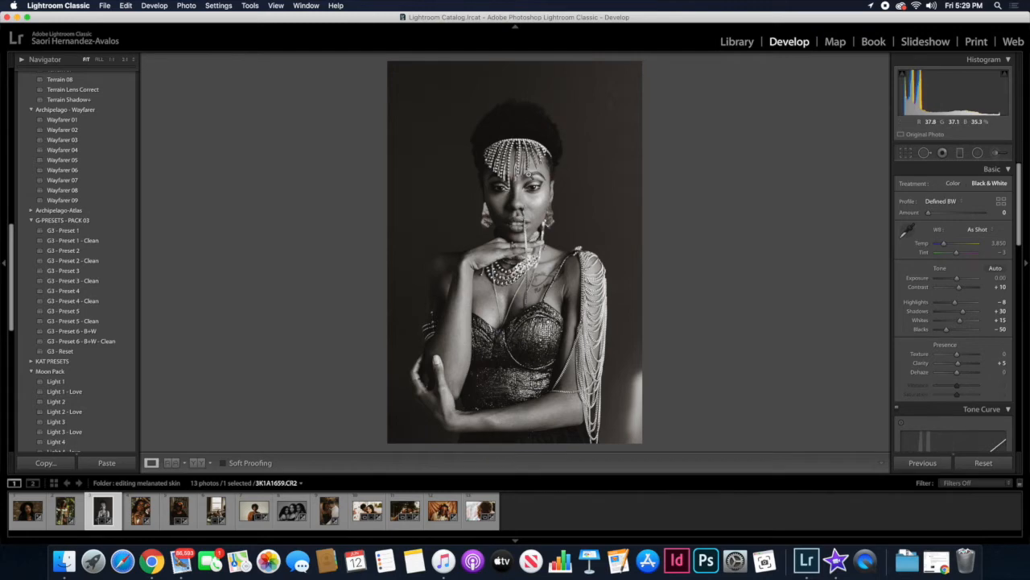
# Remove small blemishes from the woman's face with the Spot Removal tool in Heal mode at size 13 and opacity 100.
pyautogui.click(528, 173)
pyautogui.click(528, 172)
pyautogui.click(528, 174)
pyautogui.moveTo(528, 174); pyautogui.dragTo(585, 148)
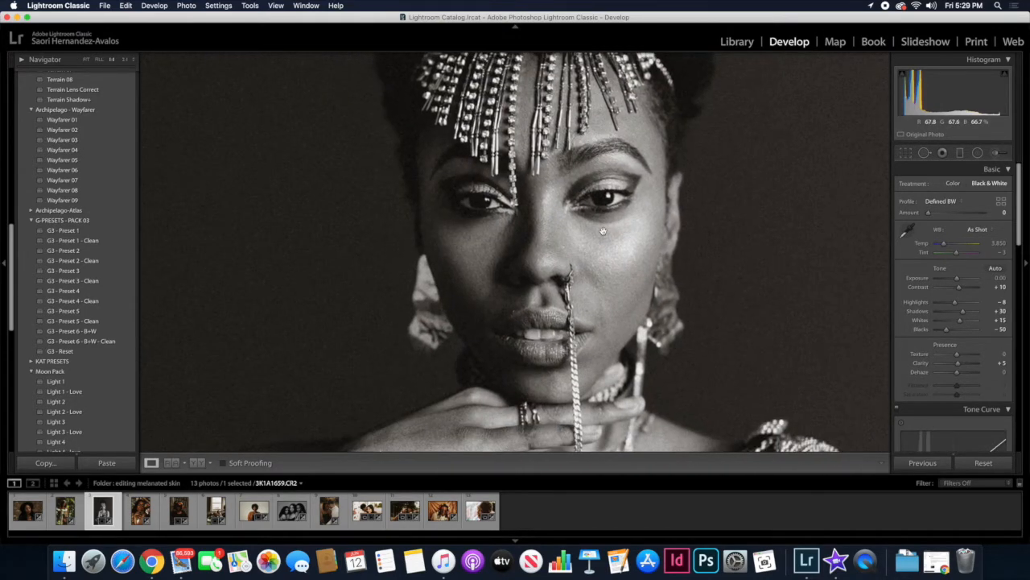
pyautogui.click(602, 231)
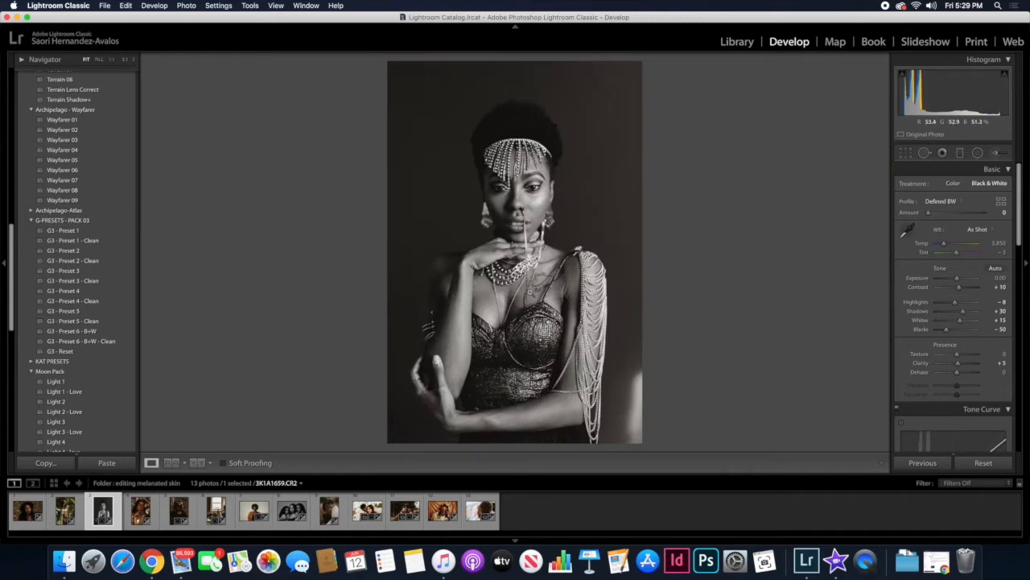
pyautogui.click(507, 206)
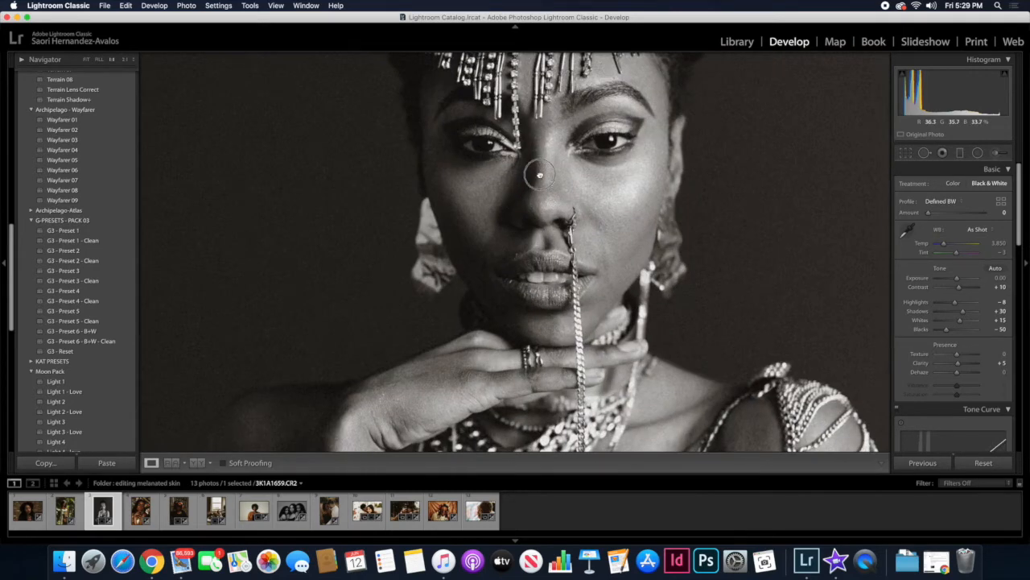
pyautogui.moveTo(540, 175); pyautogui.dragTo(539, 217)
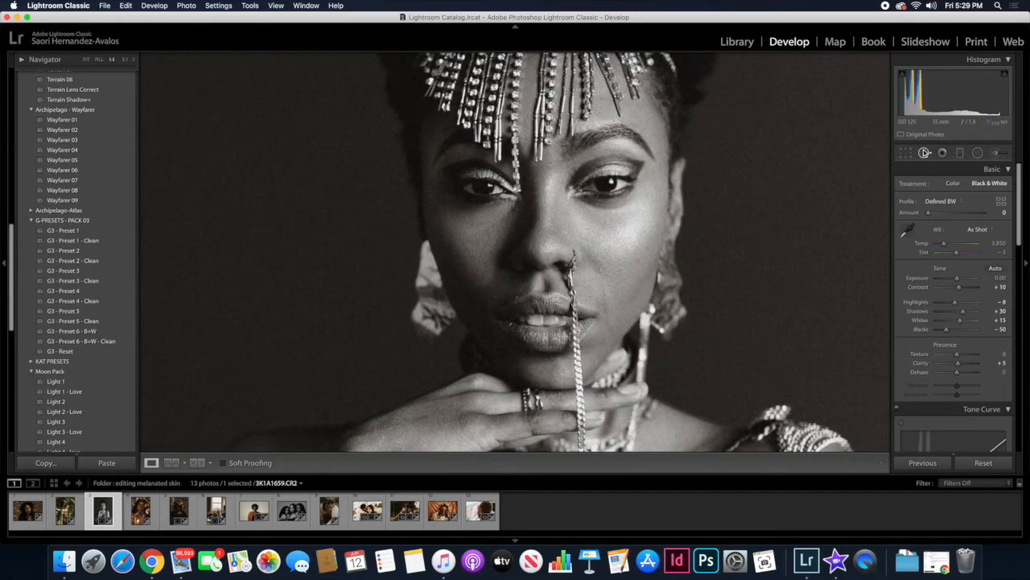
pyautogui.click(925, 153)
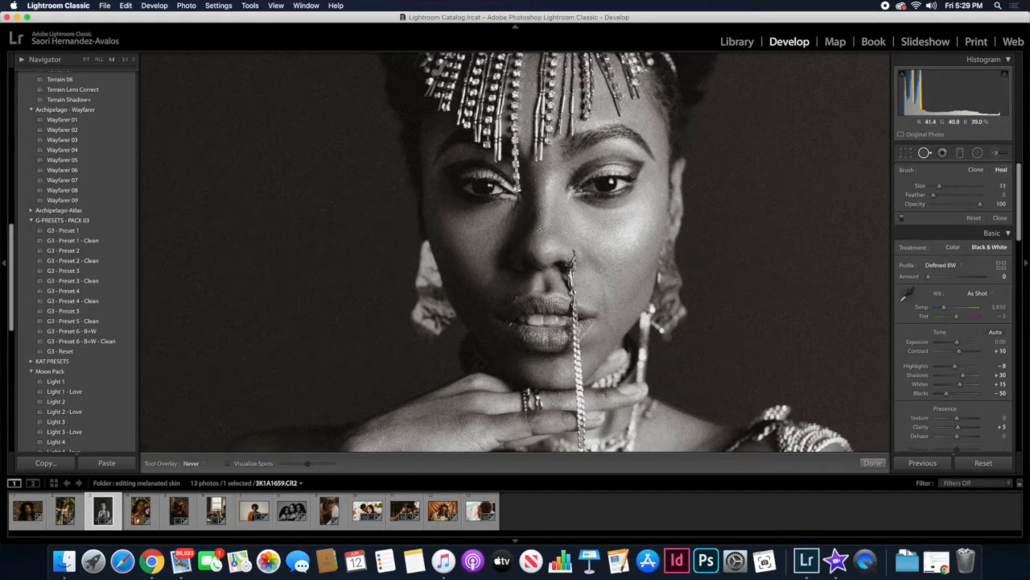
pyautogui.click(539, 232)
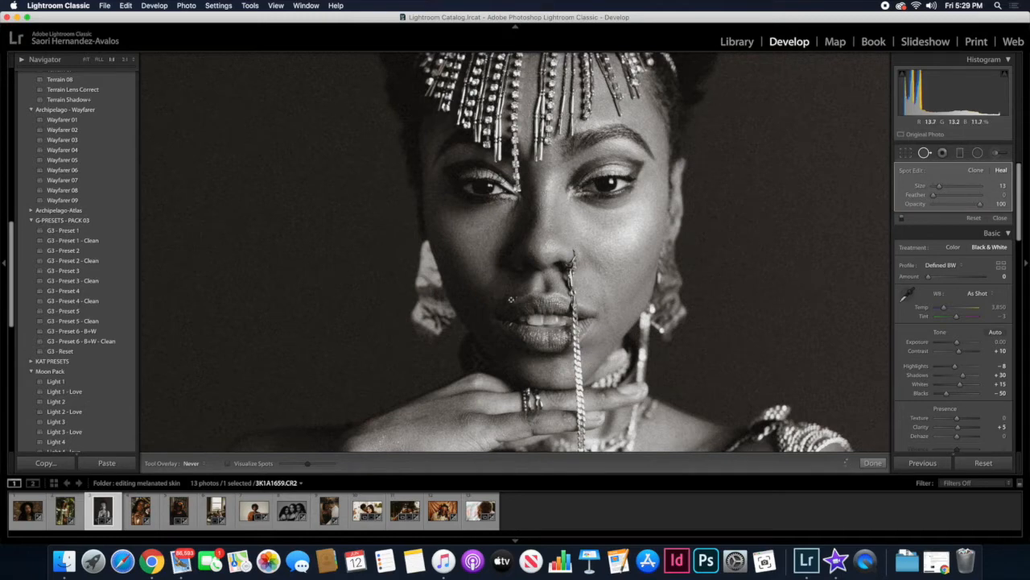
pyautogui.scroll(2, 494, 297)
# Soften the skin around the nose and cheek with an adjustment brush at contrast −10, texture −19 and size 4.
pyautogui.press('k')
pyautogui.click(947, 187)
pyautogui.click(946, 187)
pyautogui.moveTo(957, 232); pyautogui.dragTo(955, 230)
pyautogui.press('[')
pyautogui.press('[')
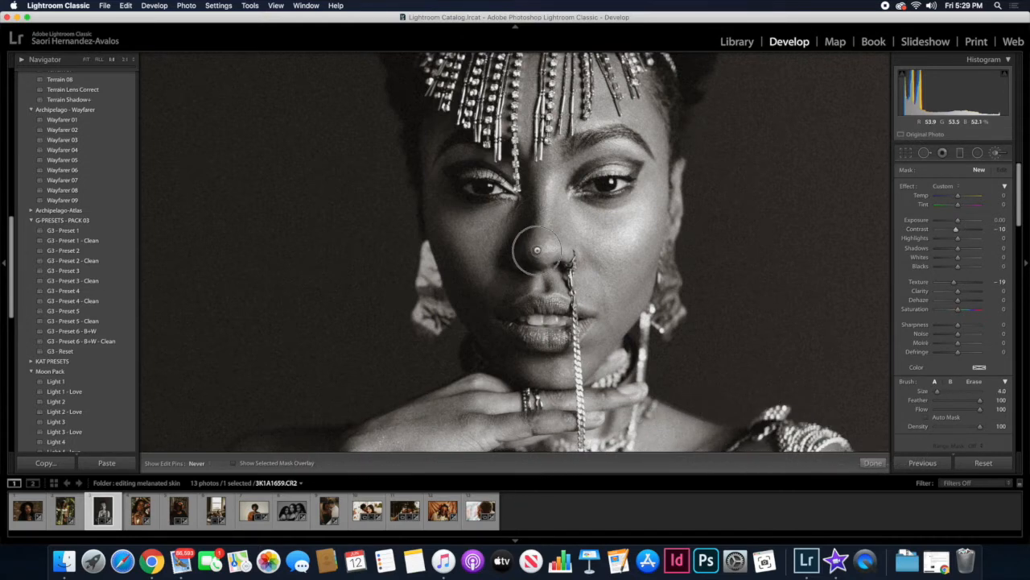
pyautogui.moveTo(537, 250)
pyautogui.mouseDown()
pyautogui.moveTo(543, 202)
pyautogui.moveTo(545, 259)
pyautogui.moveTo(538, 240)
pyautogui.moveTo(599, 233)
pyautogui.moveTo(576, 210)
pyautogui.moveTo(616, 206)
pyautogui.moveTo(586, 208)
pyautogui.moveTo(593, 283)
pyautogui.moveTo(510, 205)
pyautogui.moveTo(465, 211)
pyautogui.moveTo(497, 231)
pyautogui.moveTo(503, 223)
pyautogui.moveTo(494, 279)
pyautogui.moveTo(532, 275)
pyautogui.moveTo(533, 188)
pyautogui.moveTo(583, 217)
pyautogui.mouseUp()
pyautogui.click(872, 462)
# Smooth the facial skin further with a new adjustment brush at contrast −10, texture −27 and size 6, and check the result.
pyautogui.click(999, 153)
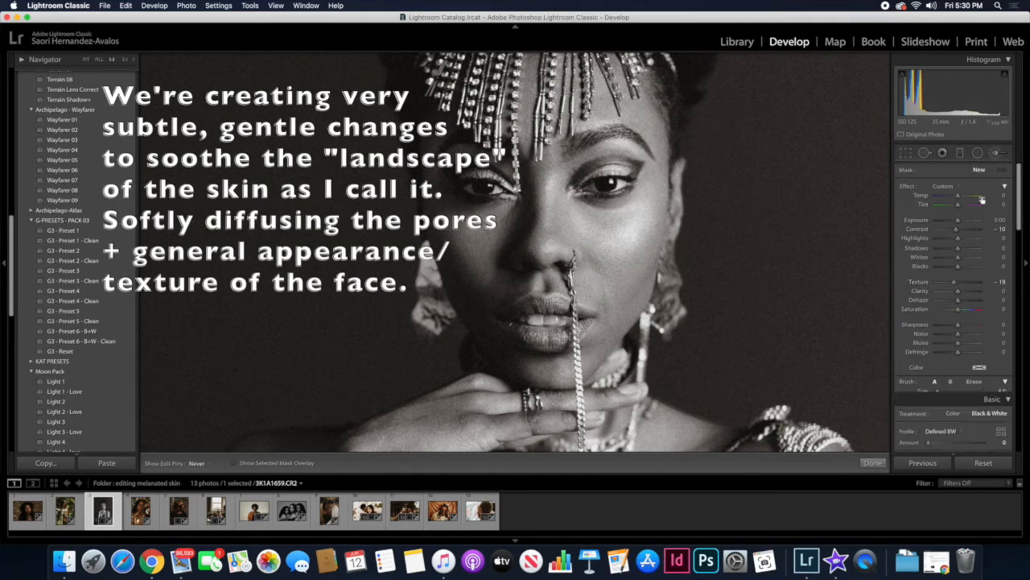
pyautogui.moveTo(955, 284); pyautogui.dragTo(952, 286)
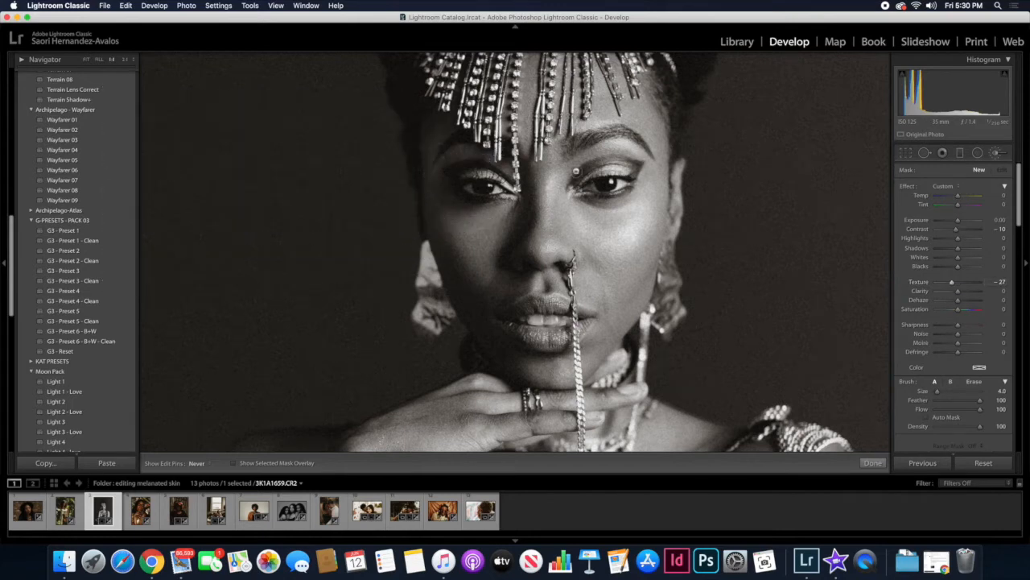
pyautogui.scroll(2, 514, 214)
pyautogui.moveTo(527, 209); pyautogui.dragTo(547, 227)
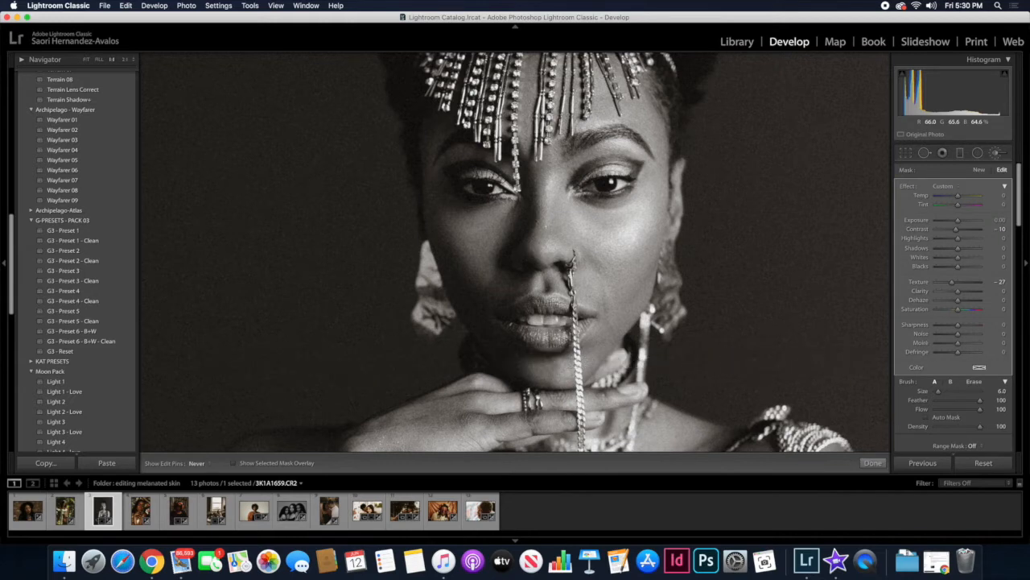
pyautogui.click(872, 462)
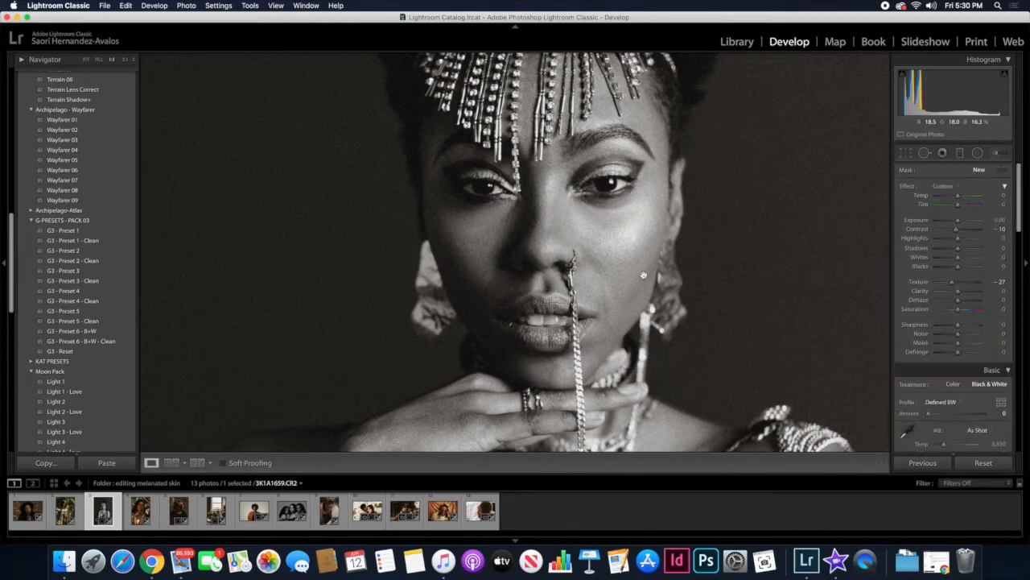
pyautogui.click(644, 171)
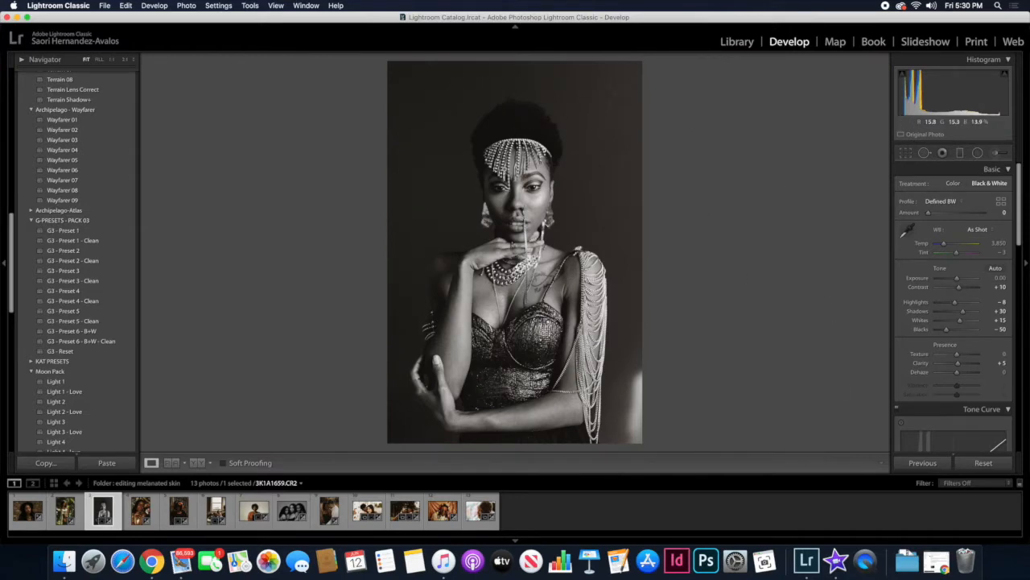
pyautogui.click(527, 210)
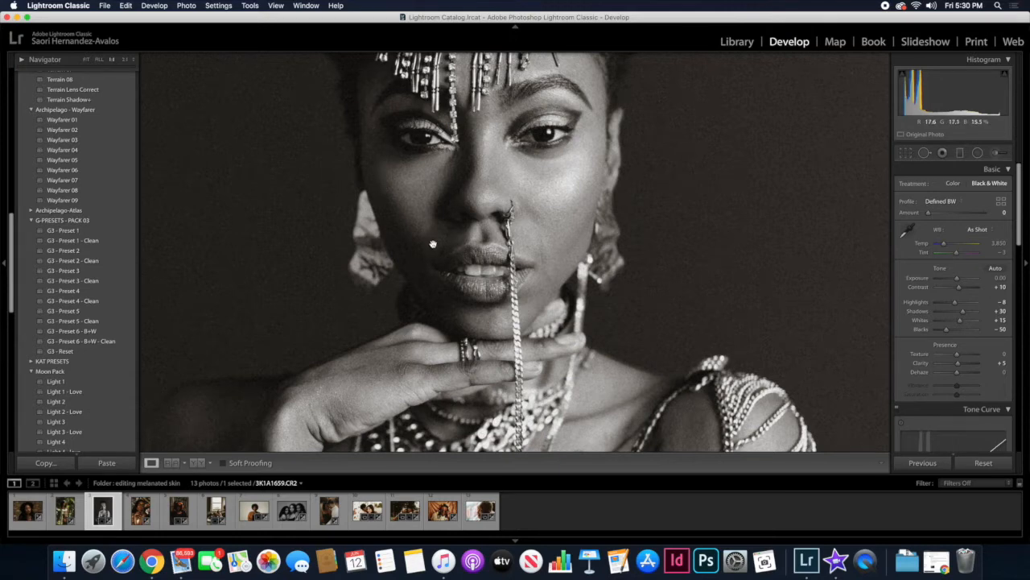
pyautogui.click(692, 313)
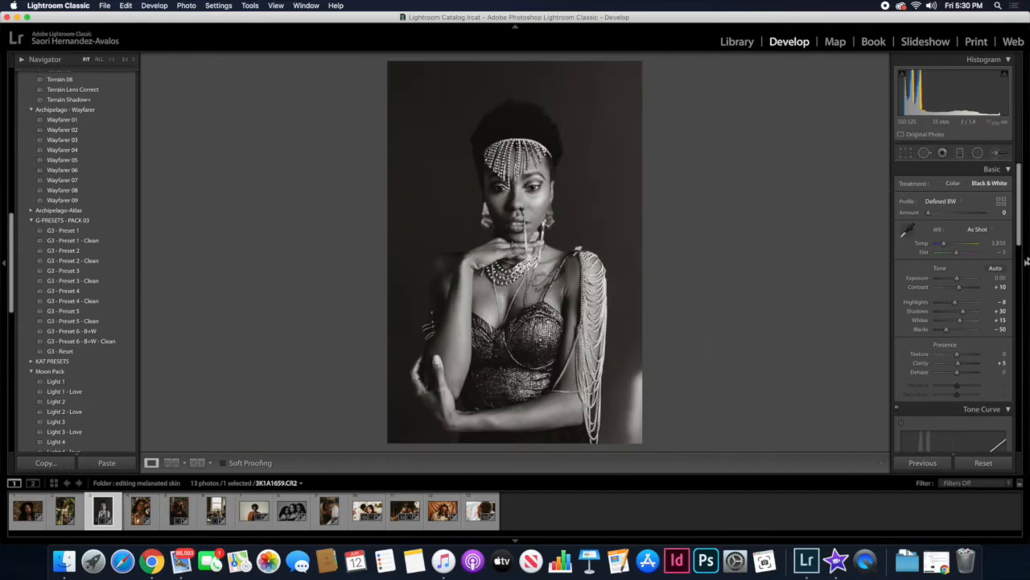
# Try an exposure of −0.75 on the portrait and revert to the last brush stroke in the edit history.
pyautogui.moveTo(957, 278); pyautogui.dragTo(953, 278)
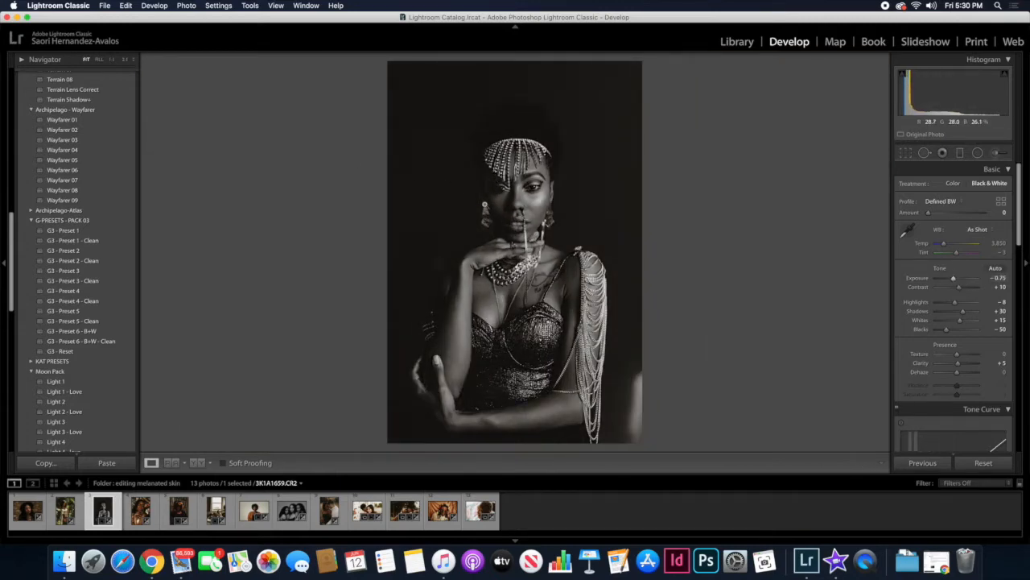
pyautogui.scroll(-1, 128, 325)
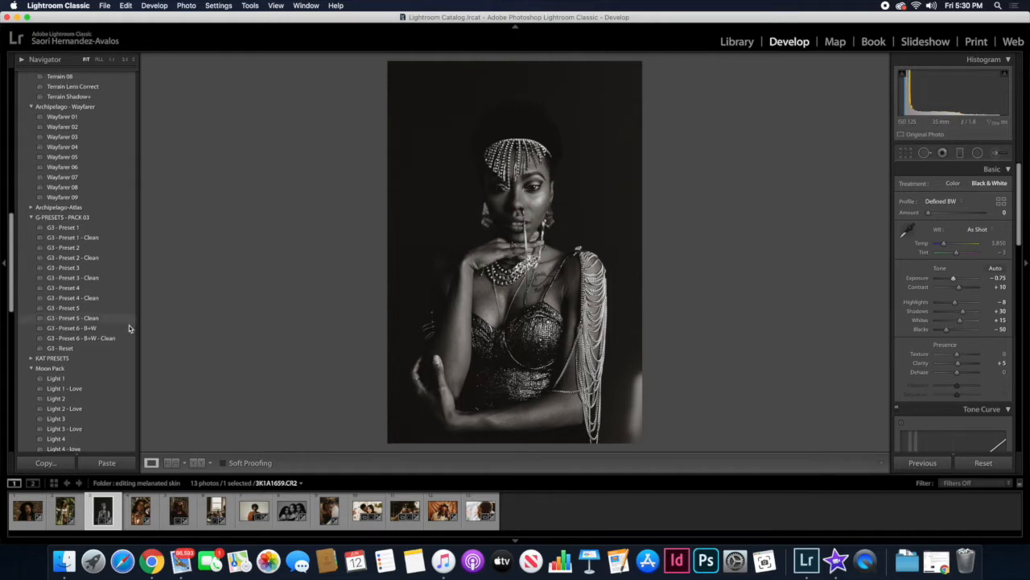
pyautogui.scroll(-10, 129, 325)
pyautogui.scroll(1, 72, 160)
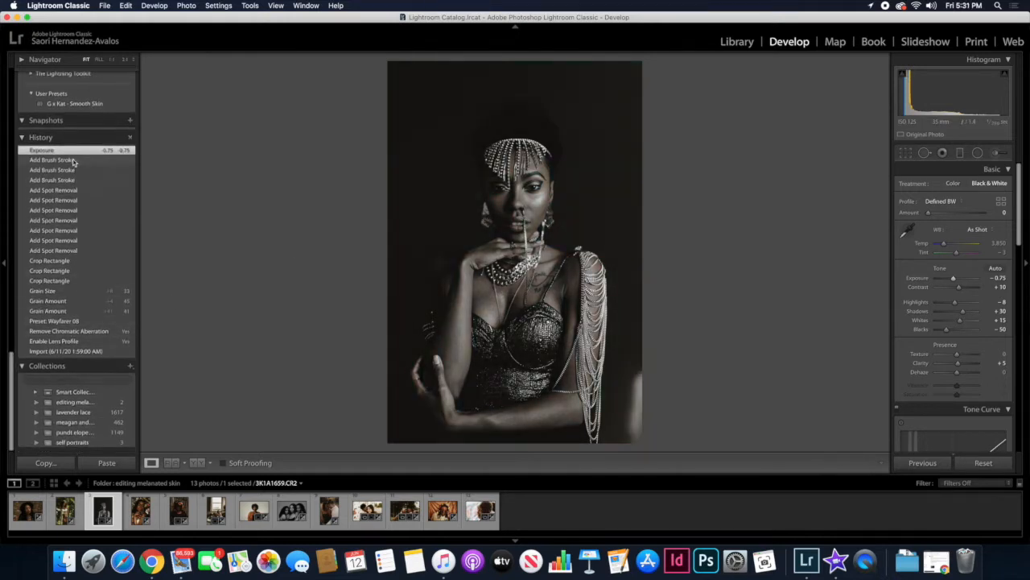
pyautogui.click(73, 161)
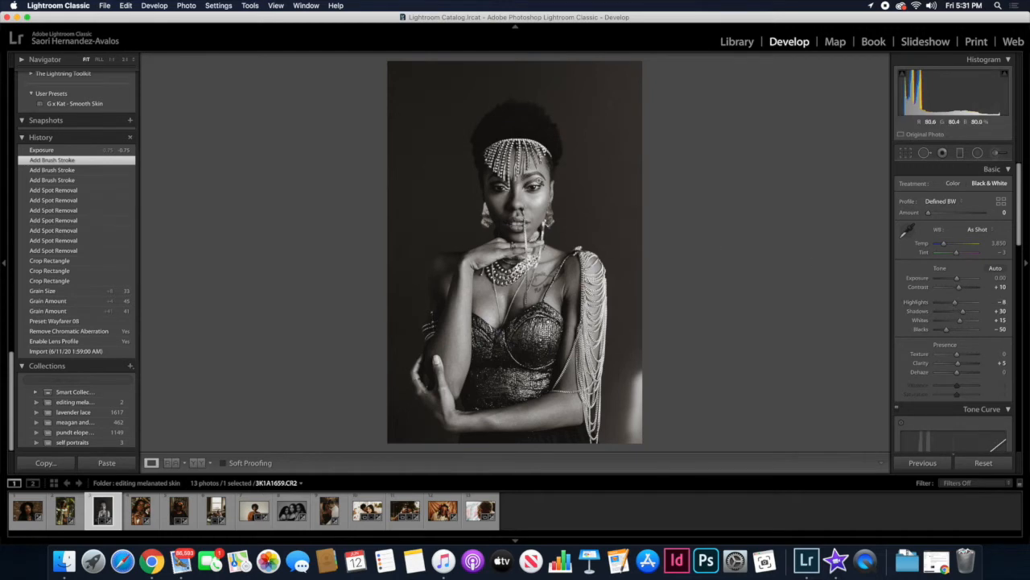
# Lower the portrait's highlights to −28 and its exposure to −0.10.
pyautogui.moveTo(954, 302)
pyautogui.mouseDown()
pyautogui.moveTo(936, 306)
pyautogui.moveTo(950, 307)
pyautogui.mouseUp()
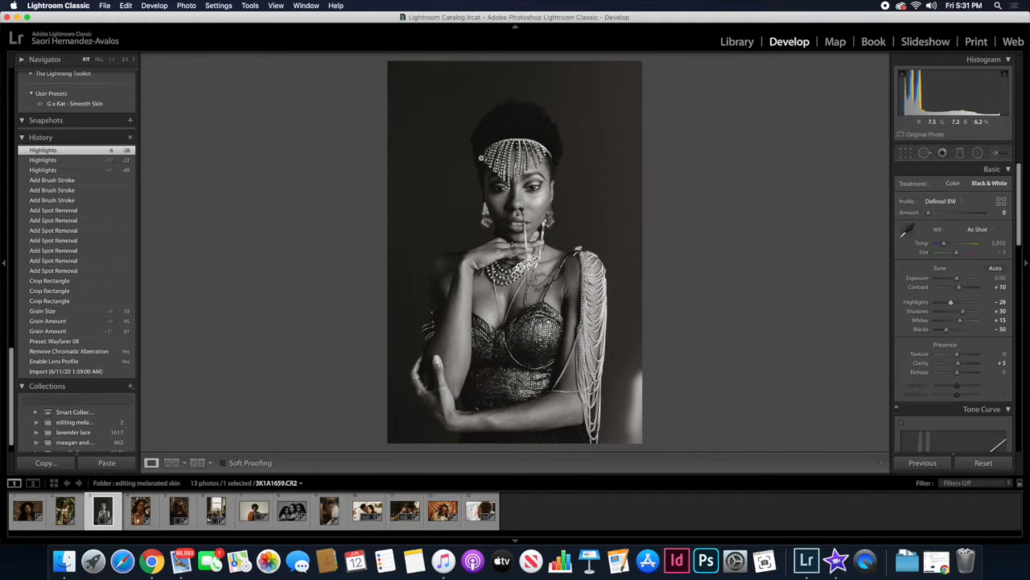
pyautogui.click(988, 278)
pyautogui.press('Down')
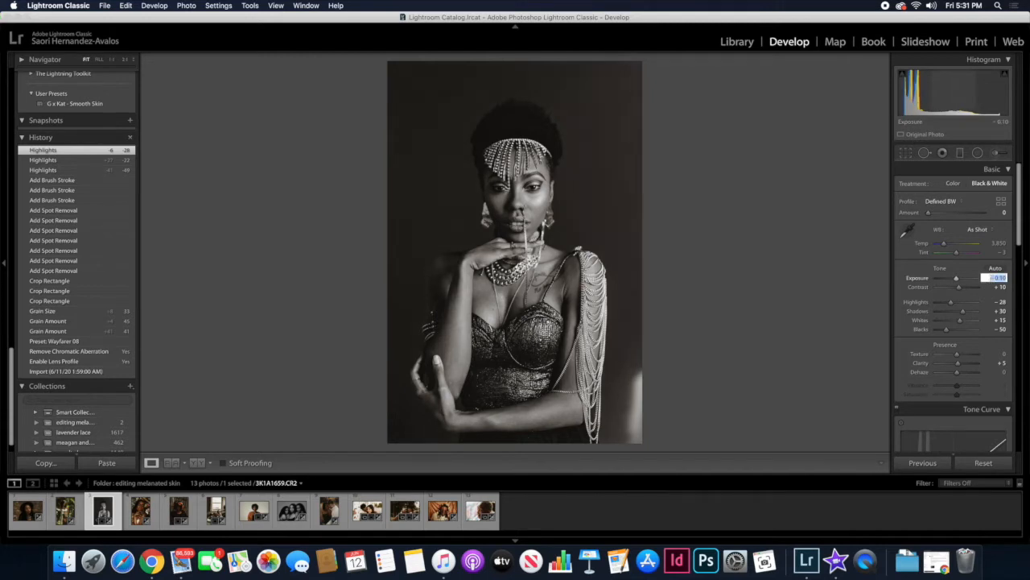
pyautogui.press('Return')
# Compare the black-and-white portrait before and after the edits, also examining it up close.
pyautogui.press('\\')
pyautogui.press('\\')
pyautogui.press('\\')
pyautogui.press('\\')
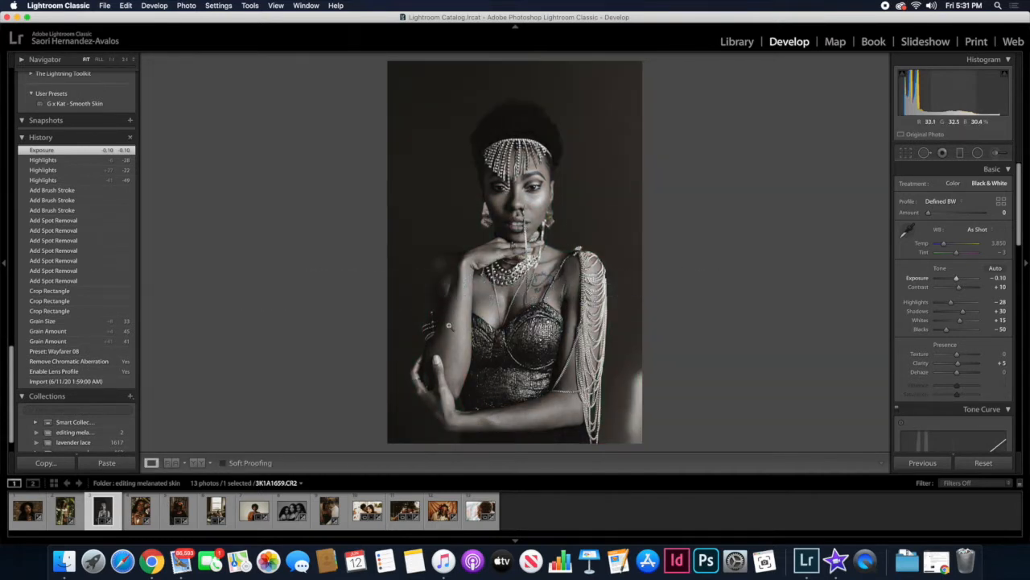
pyautogui.click(449, 309)
pyautogui.moveTo(585, 278); pyautogui.dragTo(477, 279)
pyautogui.click(635, 218)
pyautogui.press('\\')
pyautogui.press('\\')
pyautogui.press('\\')
pyautogui.press('\\')
pyautogui.press('\\')
pyautogui.press('\\')
pyautogui.press('\\')
pyautogui.press('\\')
pyautogui.press('\\')
pyautogui.press('\\')
# Open the next photo, the woman among magnolia blossoms, and compare its original with the edited version.
pyautogui.press('Right')
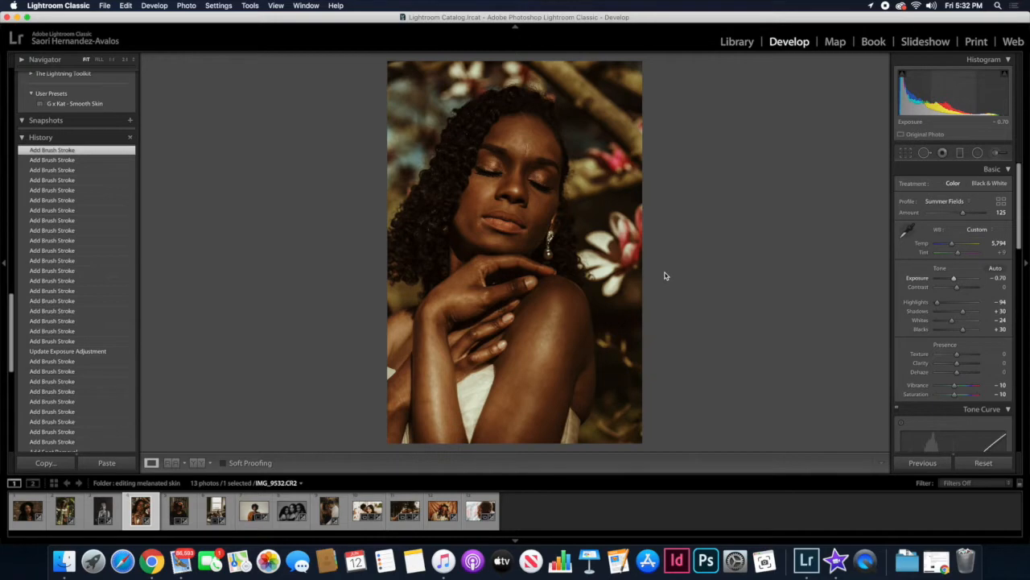
pyautogui.press('\\')
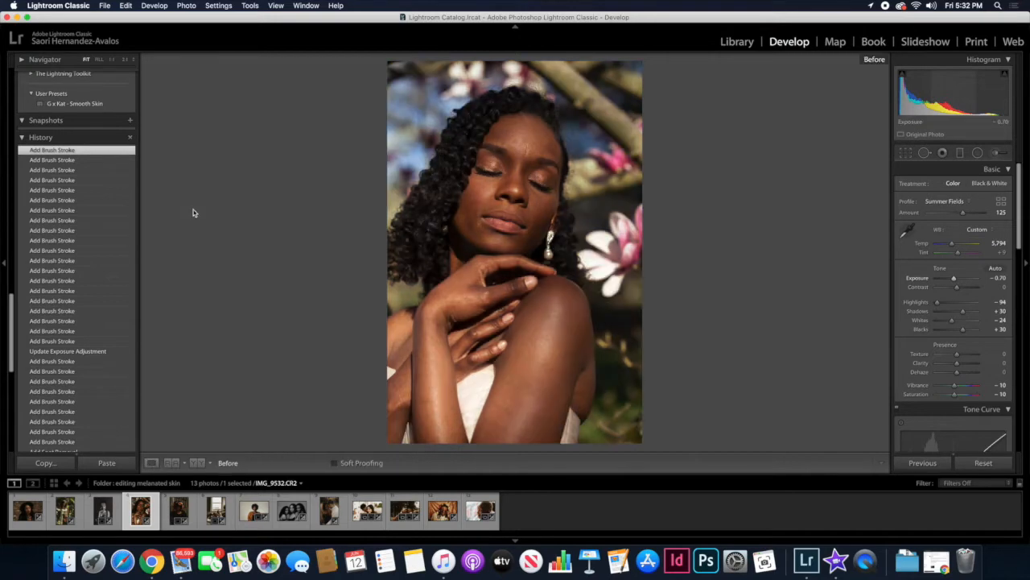
pyautogui.press('\\')
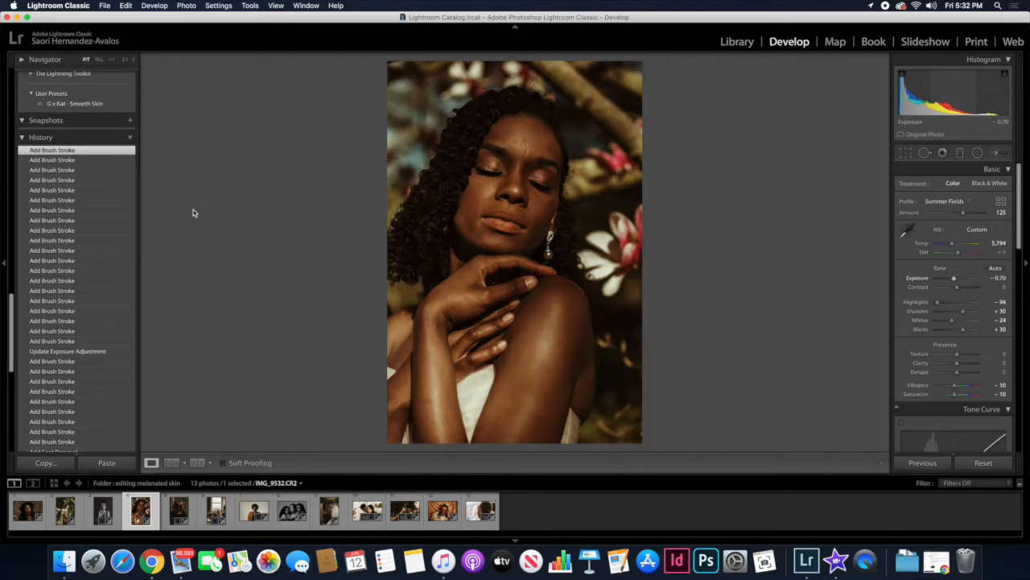
pyautogui.press('\\')
pyautogui.press('\\')
pyautogui.press('\\')
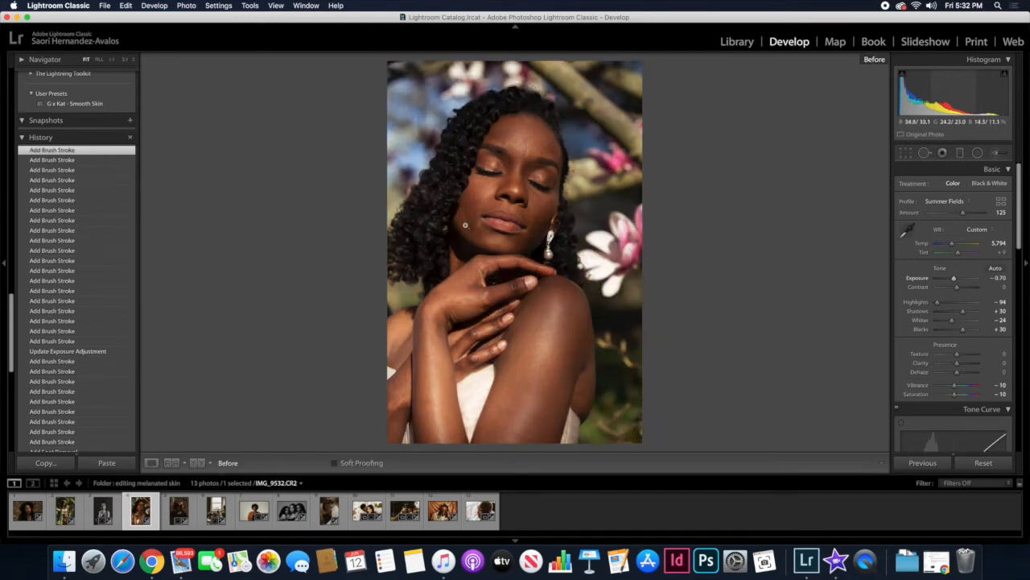
pyautogui.press('\\')
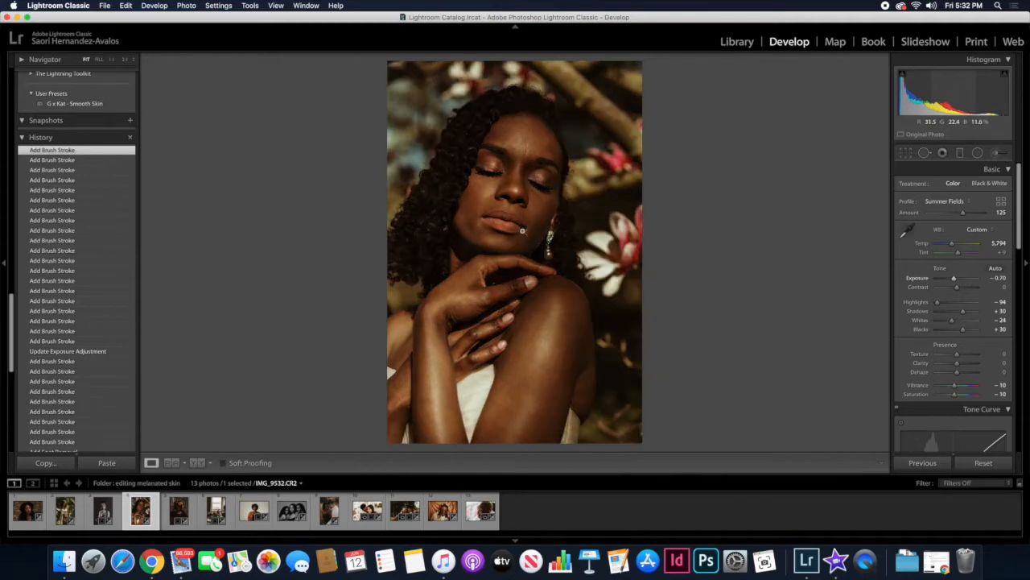
pyautogui.press('\\')
pyautogui.press('\\')
pyautogui.press('\\')
pyautogui.press('\\')
# Revert the magnolia portrait to its import state, and enable chromatic aberration removal and lens profile corrections.
pyautogui.scroll(-10, 75, 376)
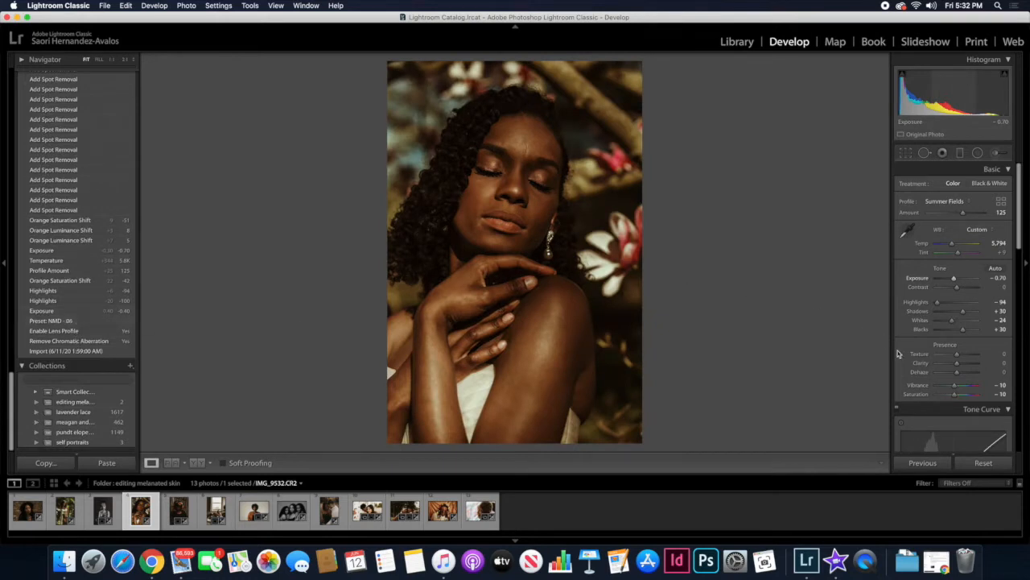
pyautogui.scroll(-15, 950, 363)
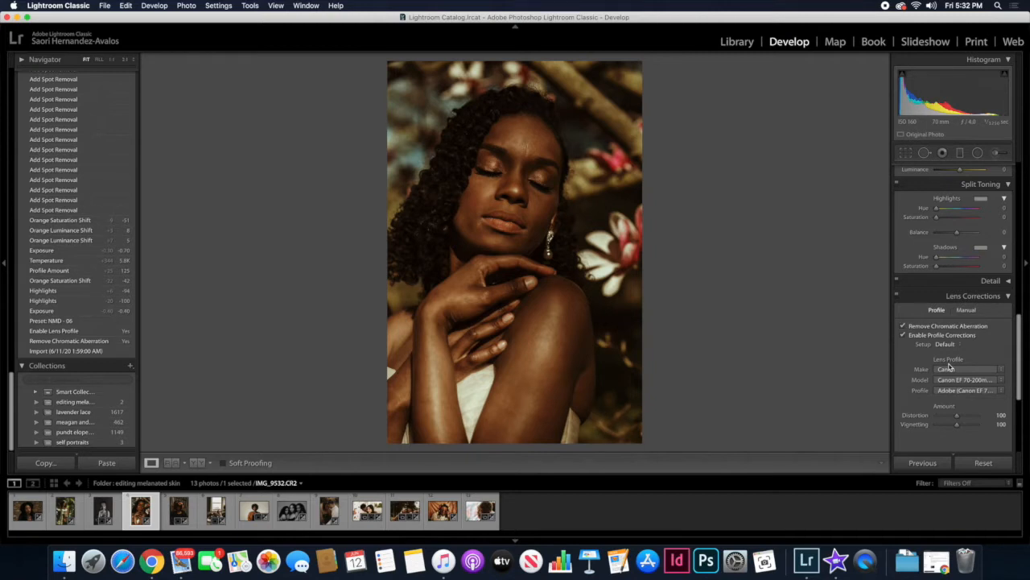
pyautogui.click(90, 351)
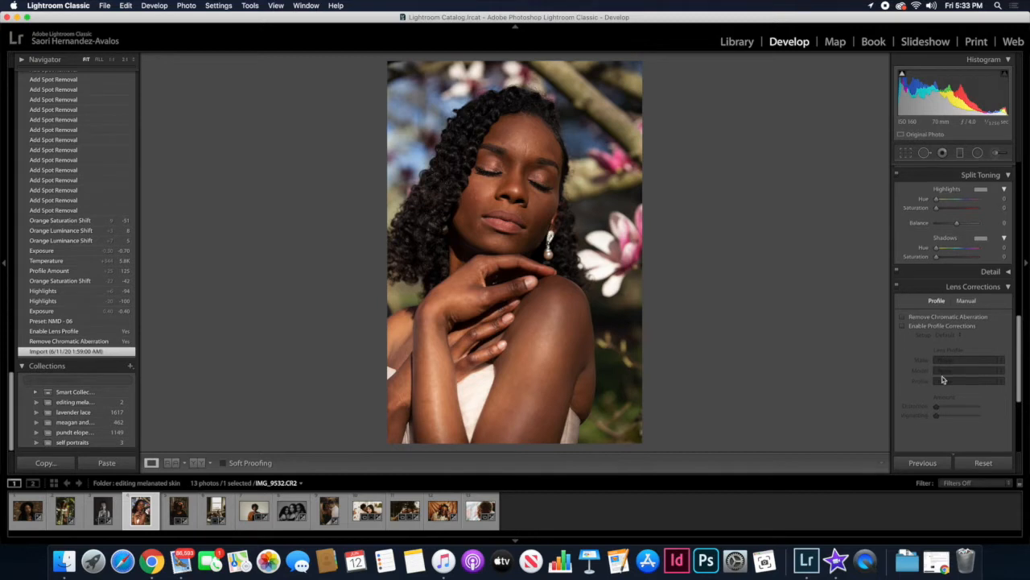
pyautogui.scroll(-5, 943, 265)
pyautogui.click(917, 185)
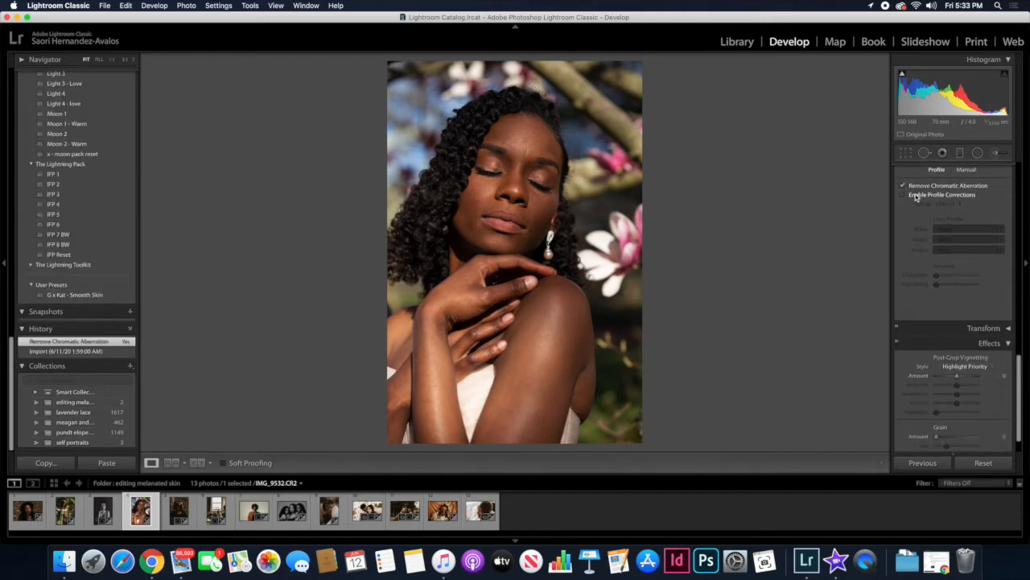
pyautogui.click(916, 195)
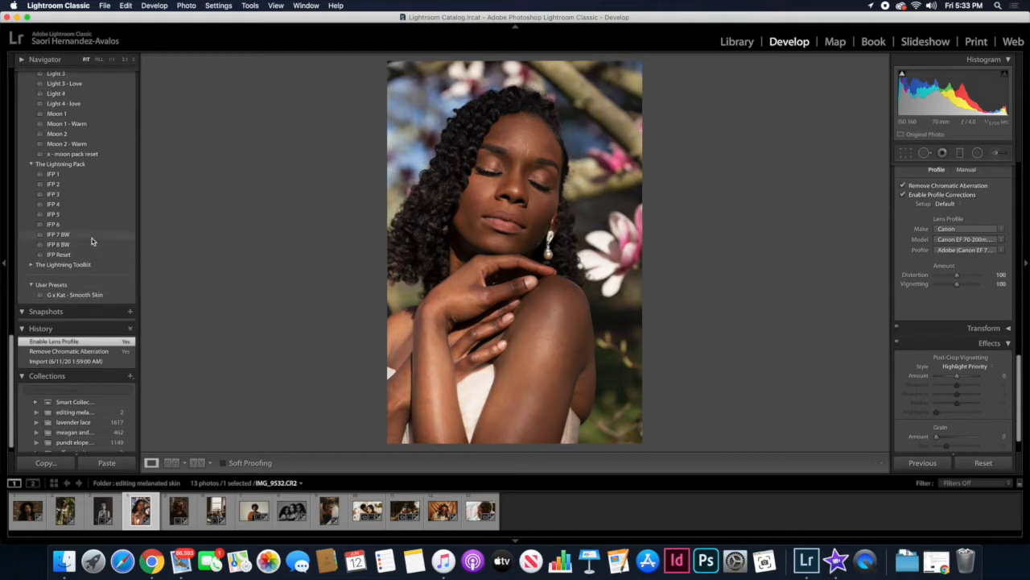
# Look through the preset packs and apply the NMD - 06 preset to the magnolia portrait.
pyautogui.scroll(2, 89, 233)
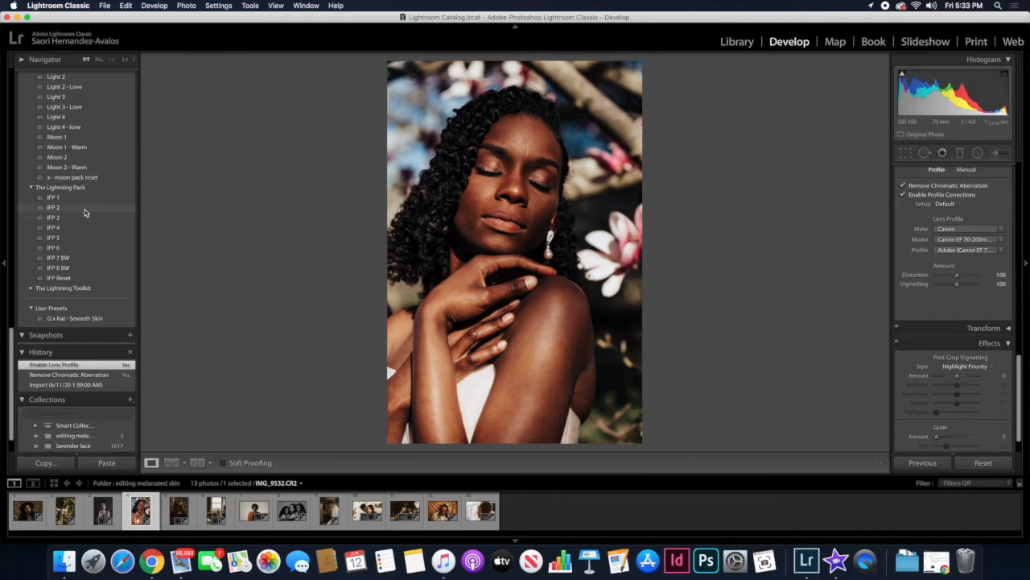
pyautogui.scroll(3, 84, 211)
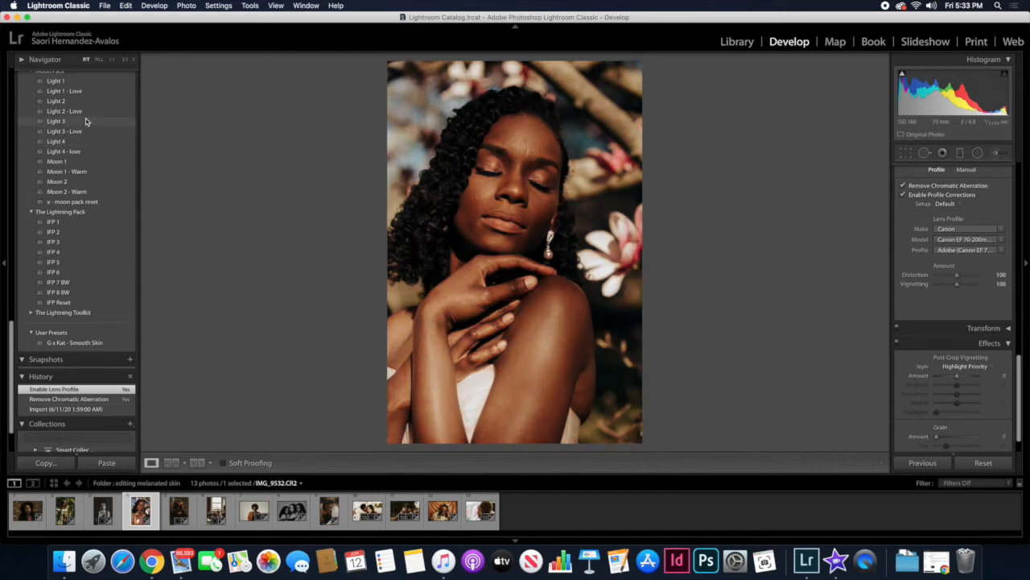
pyautogui.scroll(2, 86, 120)
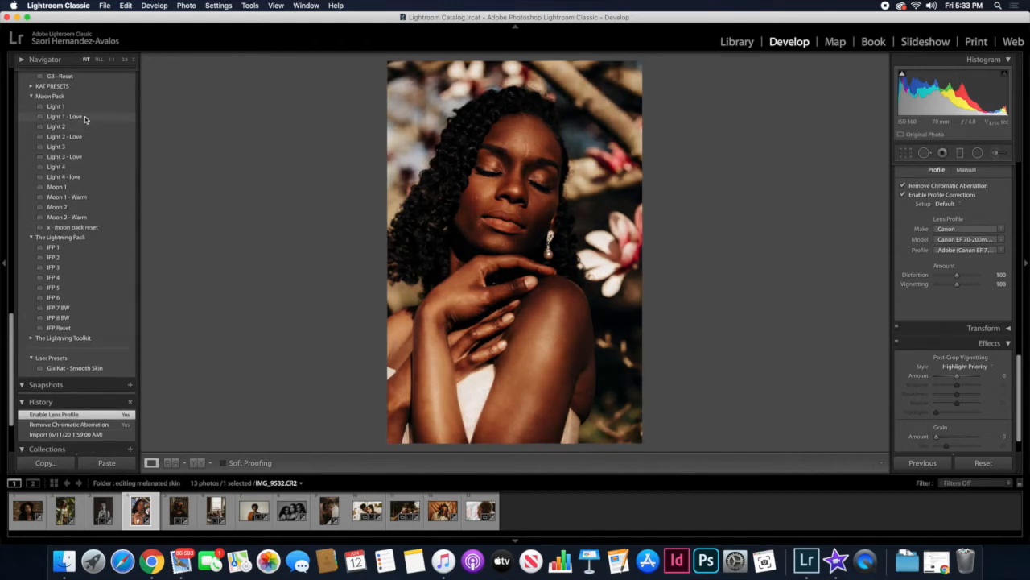
pyautogui.scroll(1, 86, 119)
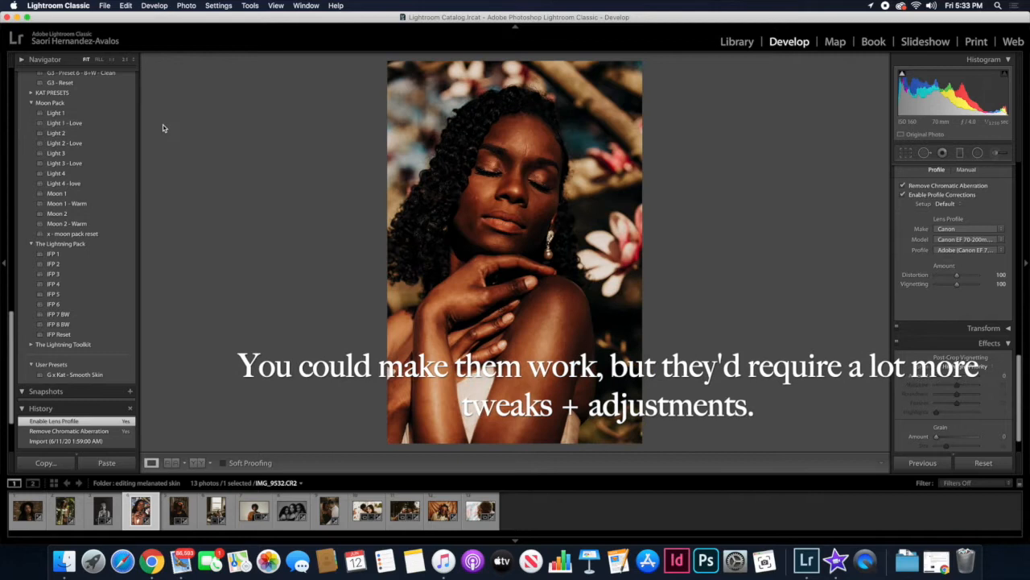
pyautogui.scroll(15, 81, 144)
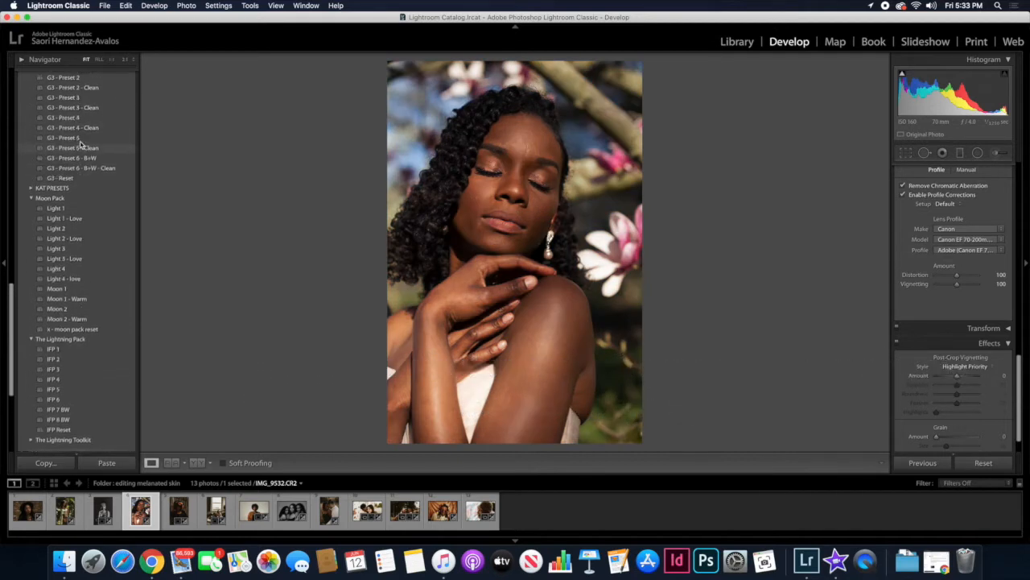
pyautogui.scroll(10, 80, 144)
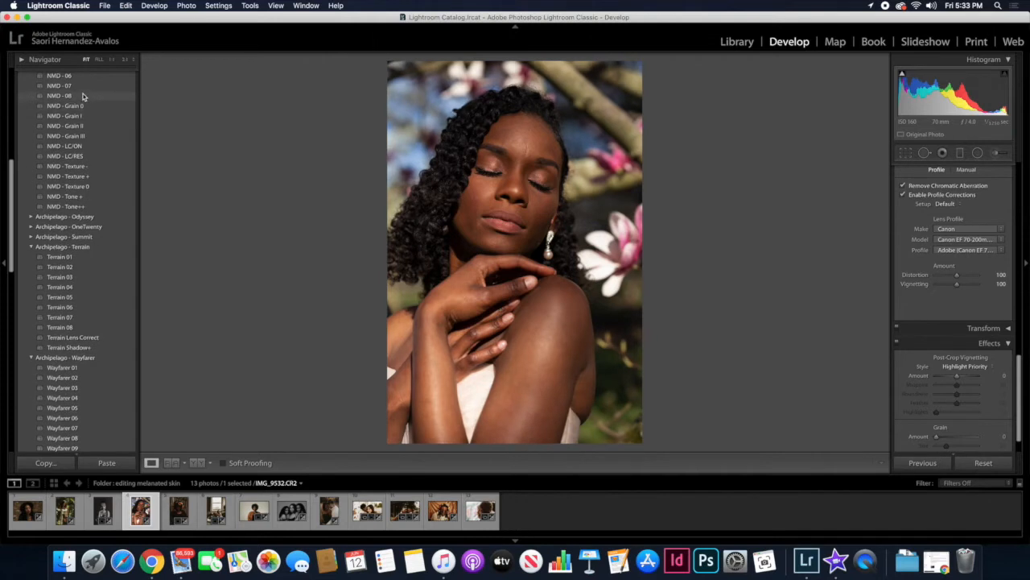
pyautogui.click(78, 77)
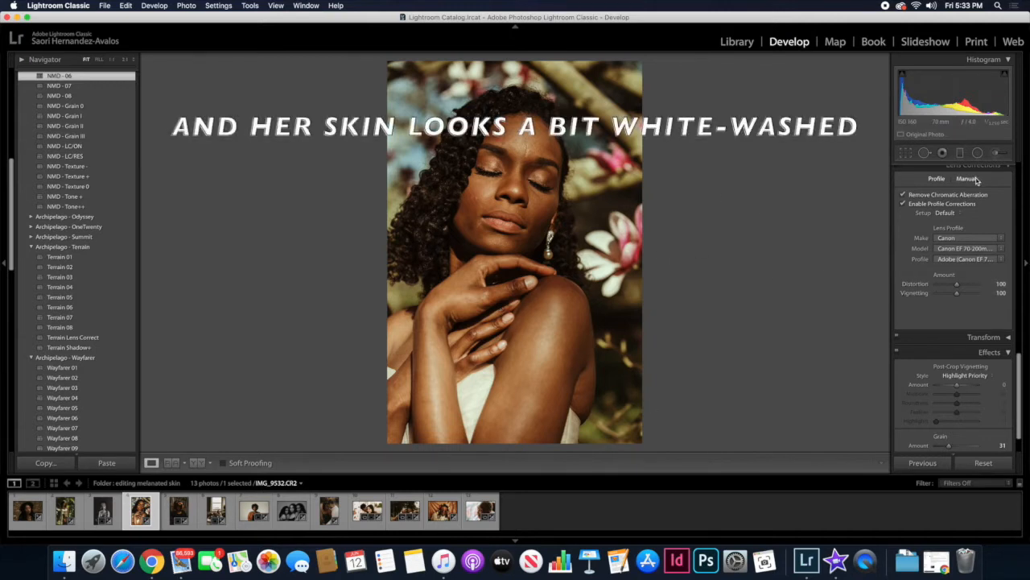
# Compare the magnolia portrait before and after the preset several times.
pyautogui.scroll(5, 958, 241)
pyautogui.press('\\')
pyautogui.press('\\')
pyautogui.press('\\')
pyautogui.press('\\')
pyautogui.press('\\')
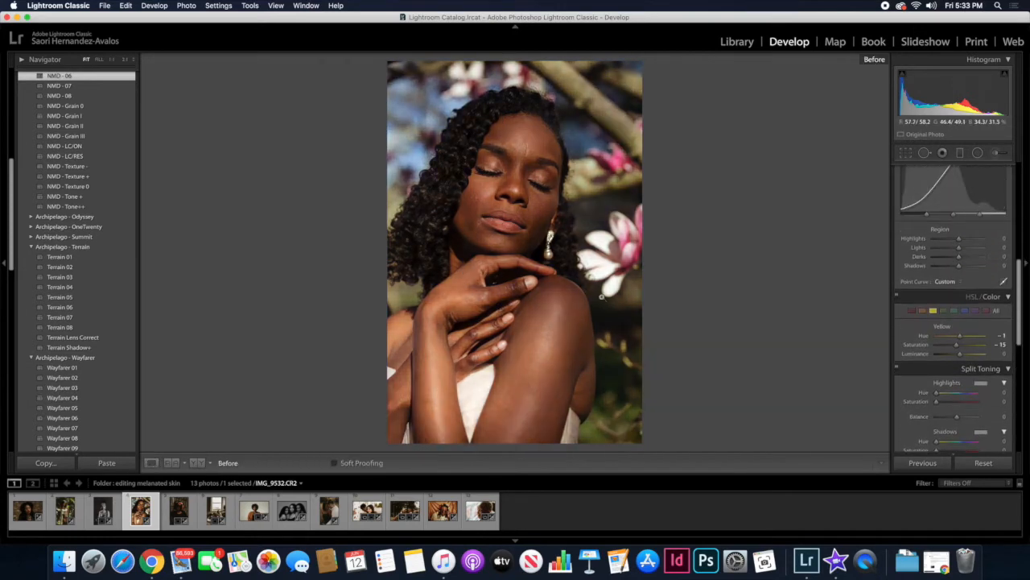
# Lower the magnolia portrait's exposure to −0.40.
pyautogui.scroll(5, 940, 320)
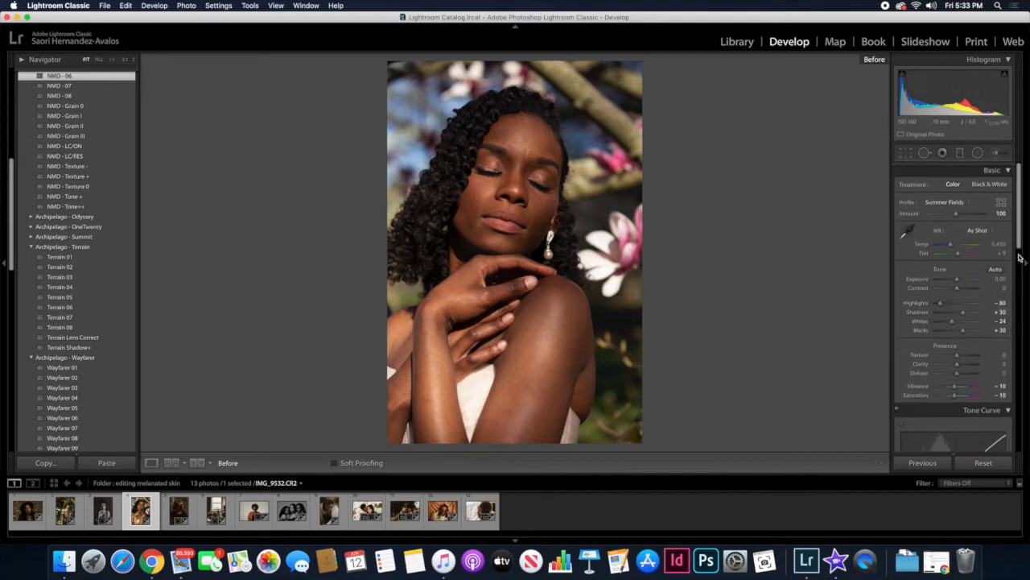
pyautogui.click(997, 278)
pyautogui.press('Down')
pyautogui.press('Down')
pyautogui.press('Down')
pyautogui.press('Down')
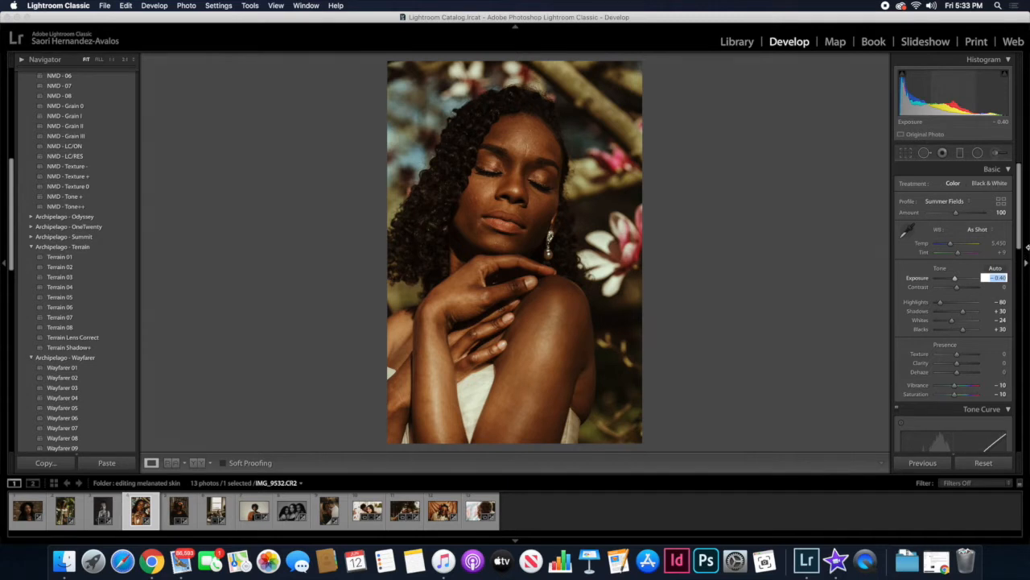
# Set the orange saturation to −25 in the color adjustments.
pyautogui.scroll(-5, 970, 300)
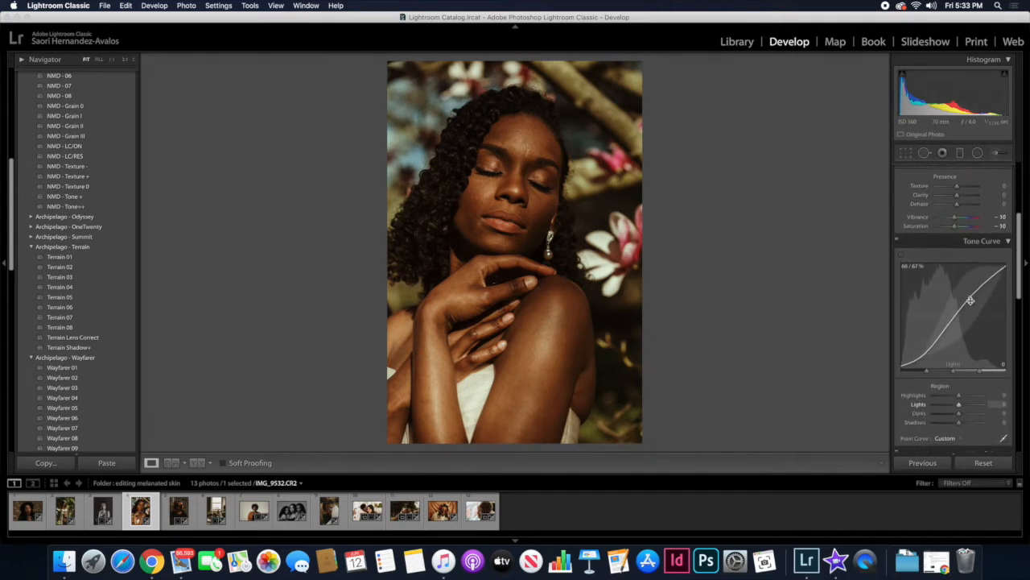
pyautogui.scroll(-4, 971, 300)
pyautogui.click(922, 314)
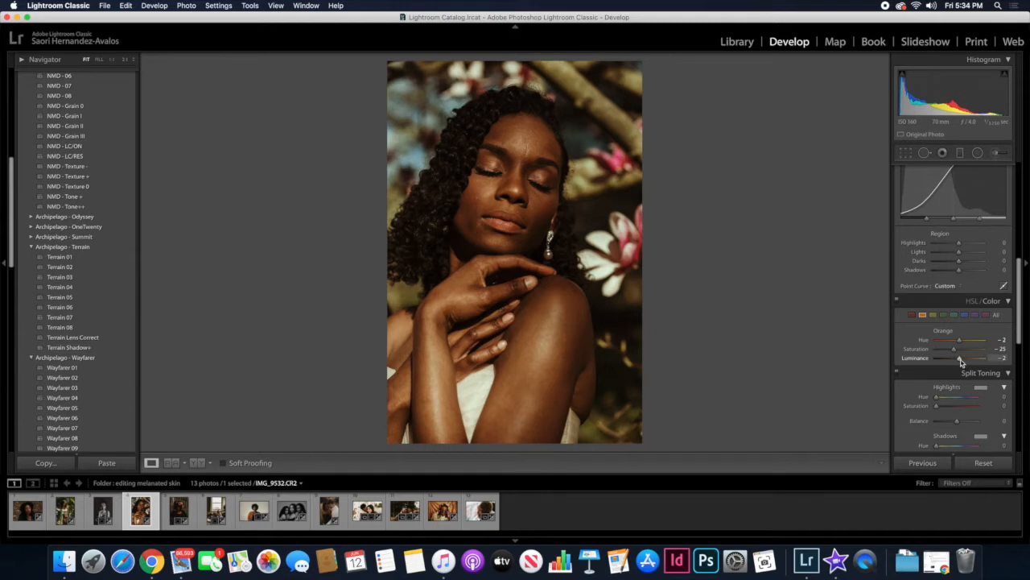
# Try the orange luminance at −6, and revert the photo to the orange saturation edit in its history.
pyautogui.moveTo(960, 363)
pyautogui.mouseDown()
pyautogui.moveTo(979, 366)
pyautogui.moveTo(936, 360)
pyautogui.moveTo(959, 361)
pyautogui.mouseUp()
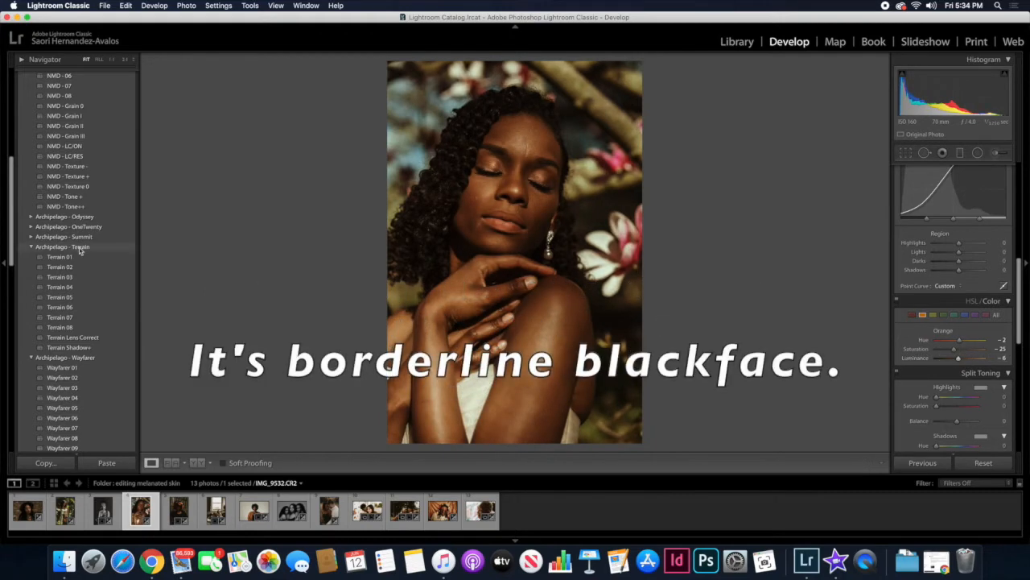
pyautogui.scroll(-15, 111, 288)
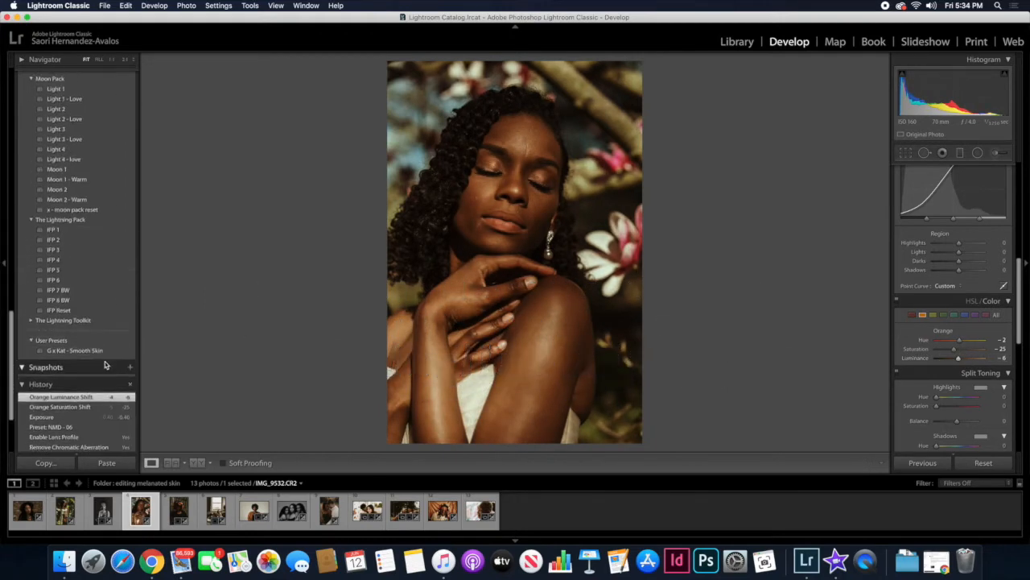
pyautogui.click(91, 402)
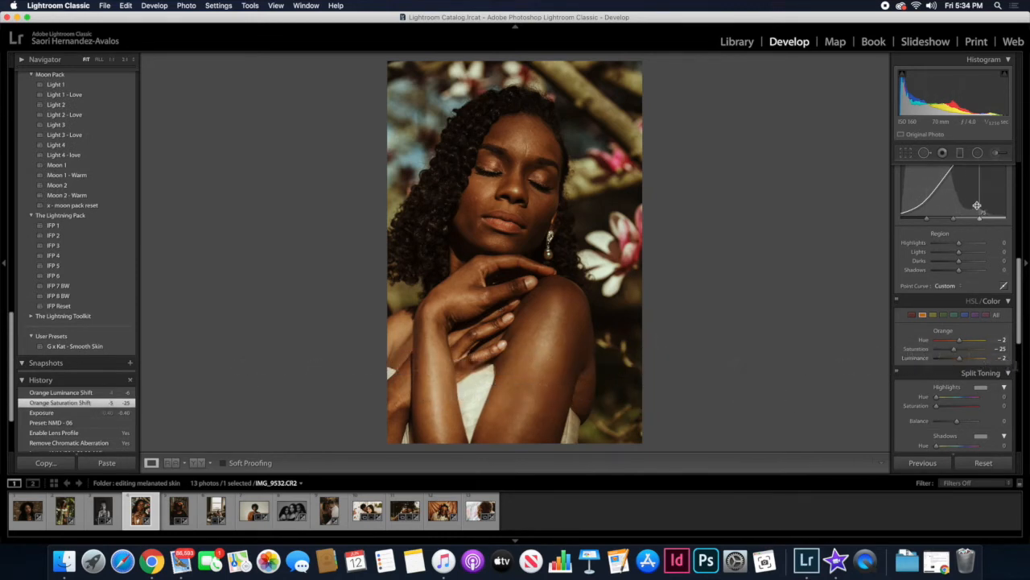
# Raise the amount of the Summer Fields profile to 112.
pyautogui.scroll(6, 978, 209)
pyautogui.scroll(-1, 978, 209)
pyautogui.moveTo(956, 214); pyautogui.dragTo(956, 215)
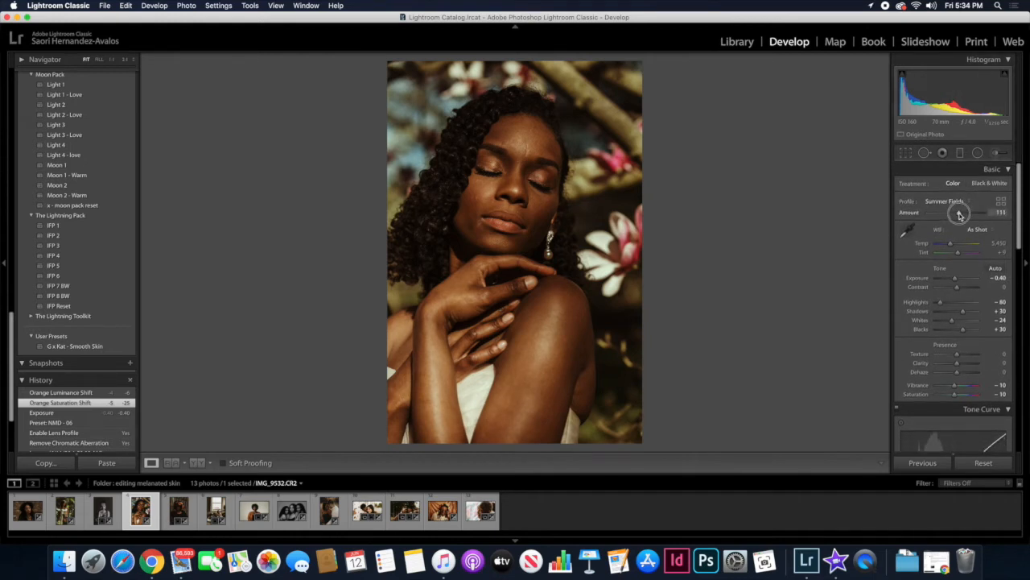
pyautogui.moveTo(959, 215); pyautogui.dragTo(959, 215)
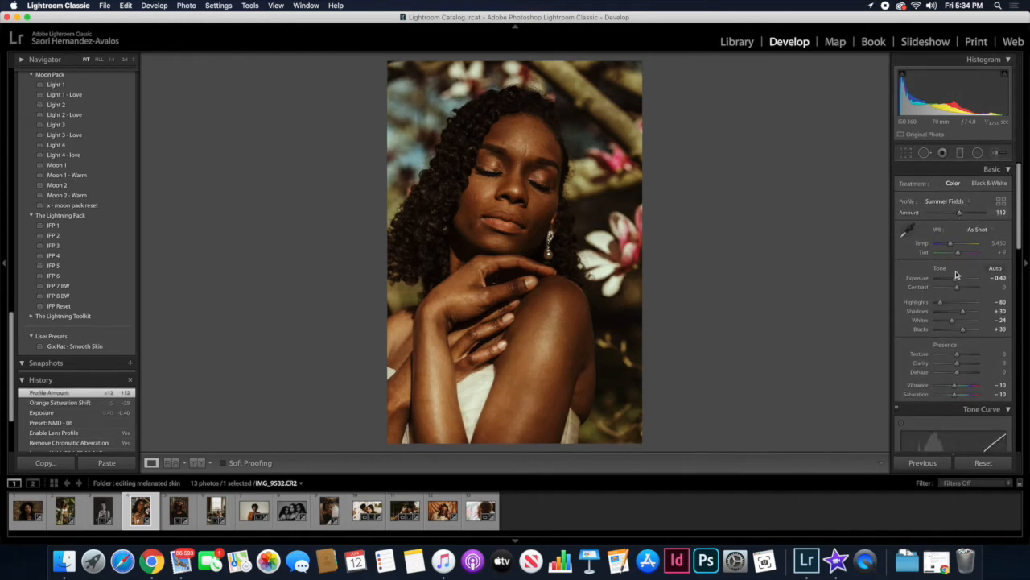
# Warm the white balance temperature to 6,199 and lower the exposure to −0.60.
pyautogui.moveTo(950, 246); pyautogui.dragTo(954, 248)
pyautogui.click(1001, 278)
pyautogui.press('Down')
pyautogui.press('Down')
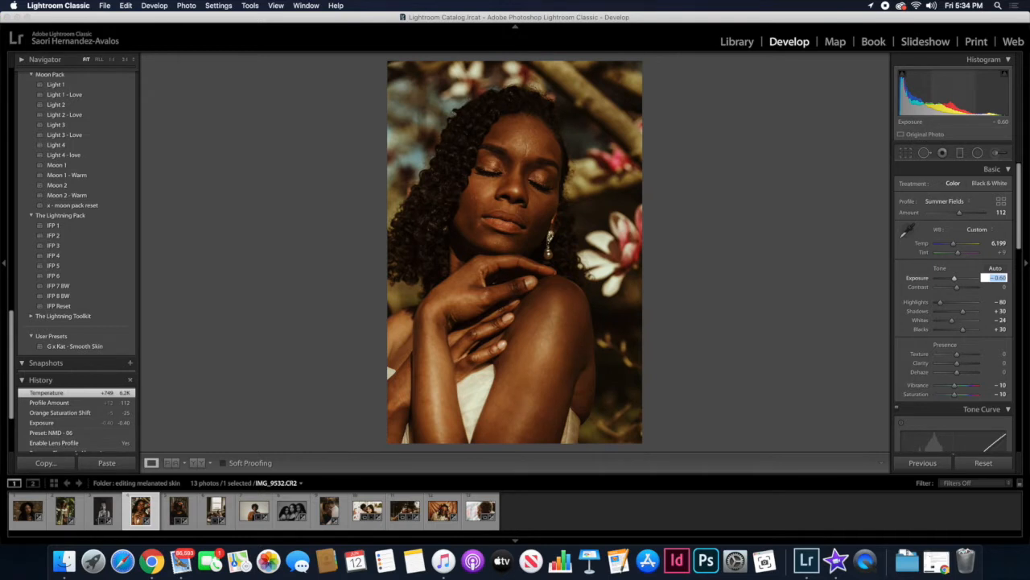
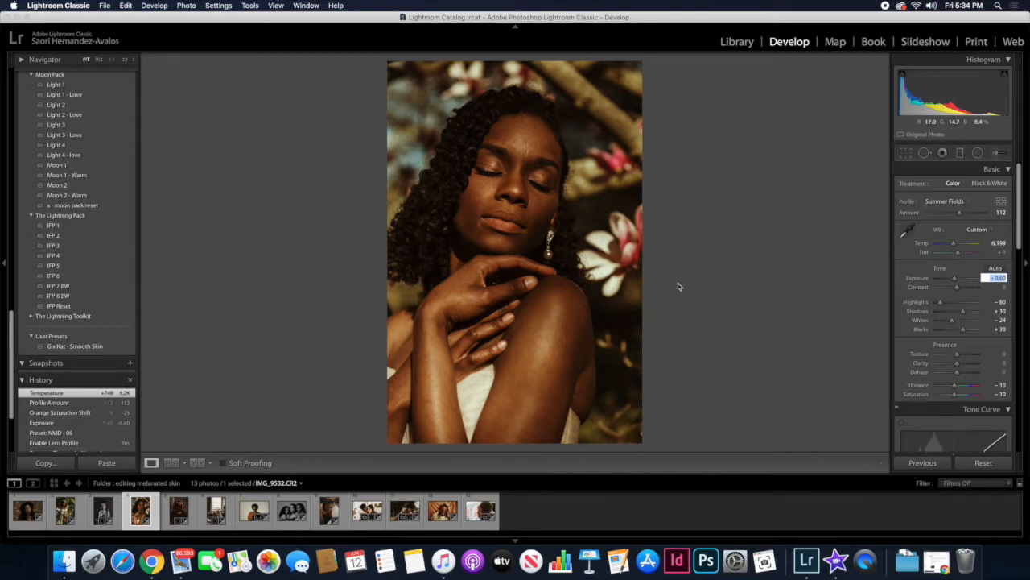
# Brush a local adjustment with contrast −6 and shadows 11 over the shaded cheeks and chin, and fine-tune its contrast and shadows.
pyautogui.click(998, 156)
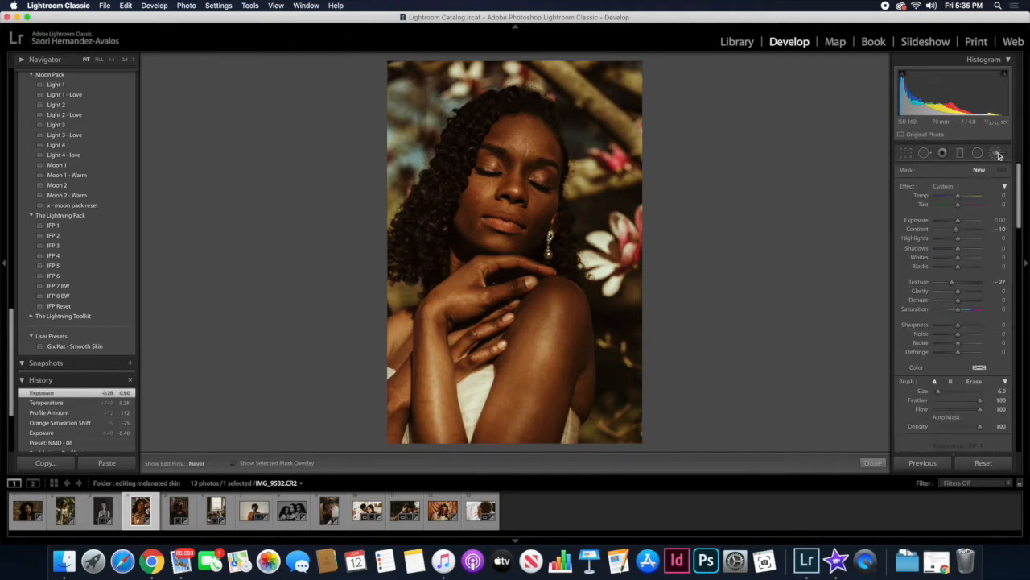
pyautogui.click(960, 185)
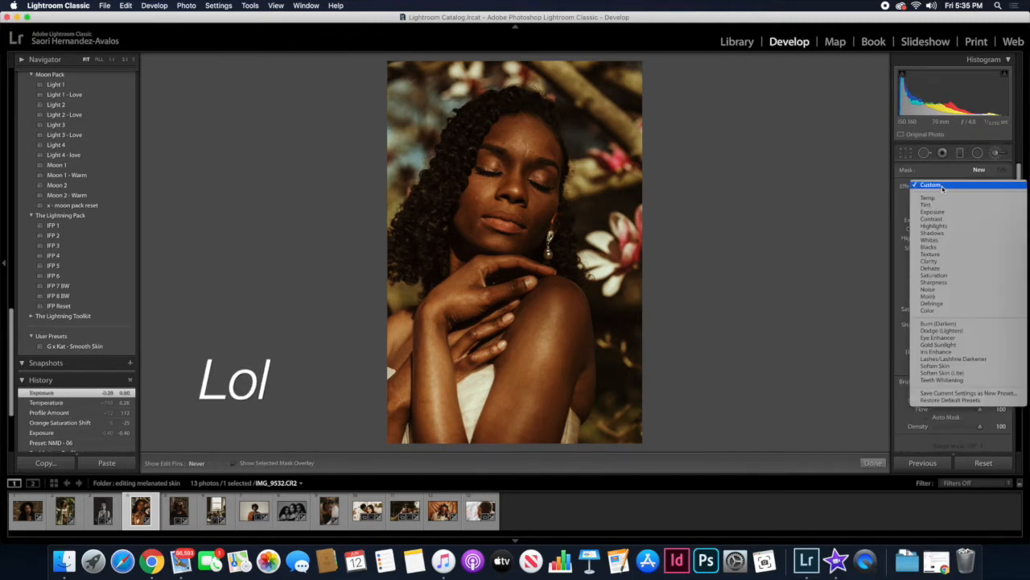
pyautogui.click(932, 233)
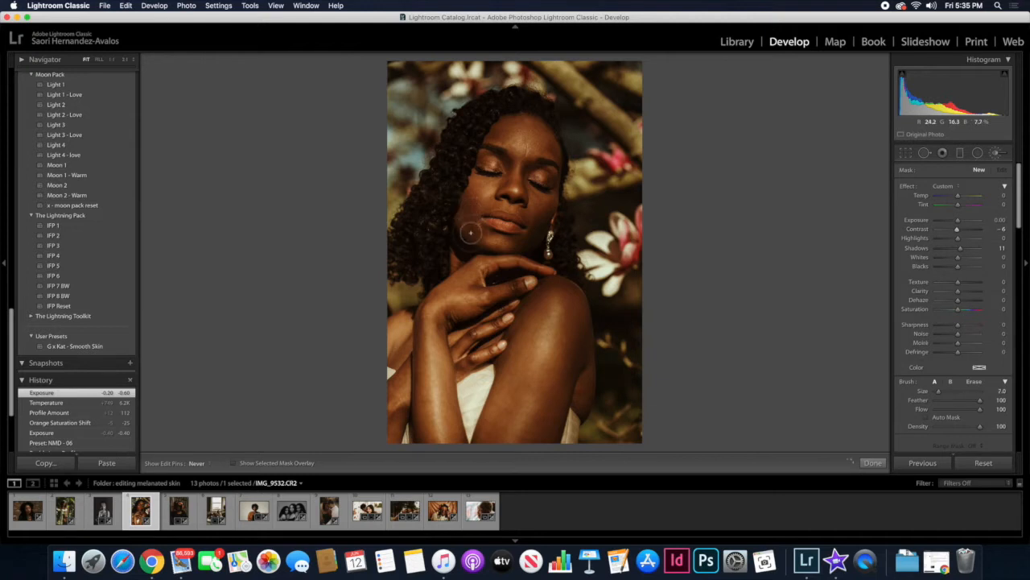
pyautogui.moveTo(472, 215)
pyautogui.mouseDown()
pyautogui.moveTo(470, 205)
pyautogui.moveTo(483, 241)
pyautogui.moveTo(520, 242)
pyautogui.mouseUp()
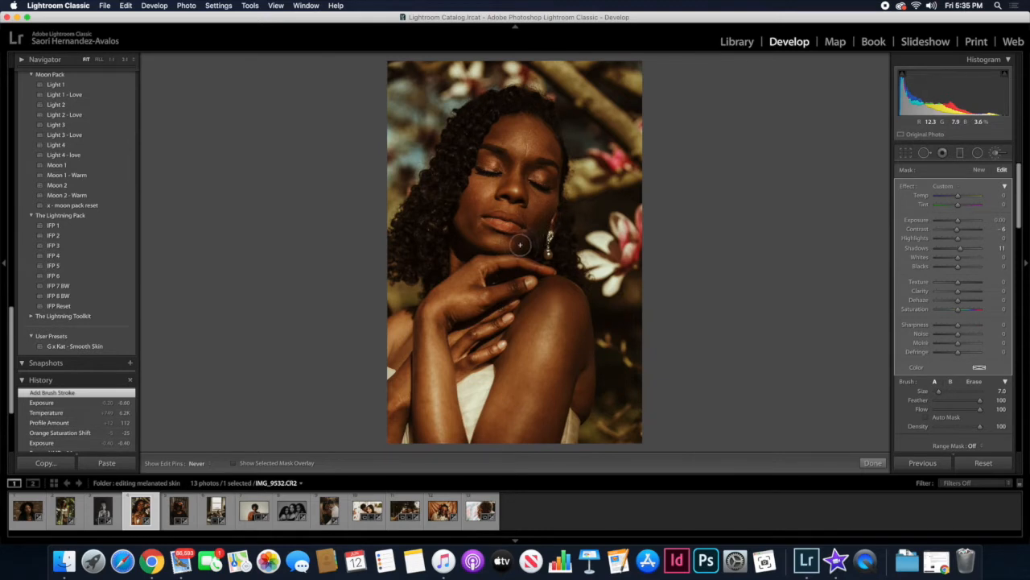
pyautogui.moveTo(517, 245); pyautogui.dragTo(503, 240)
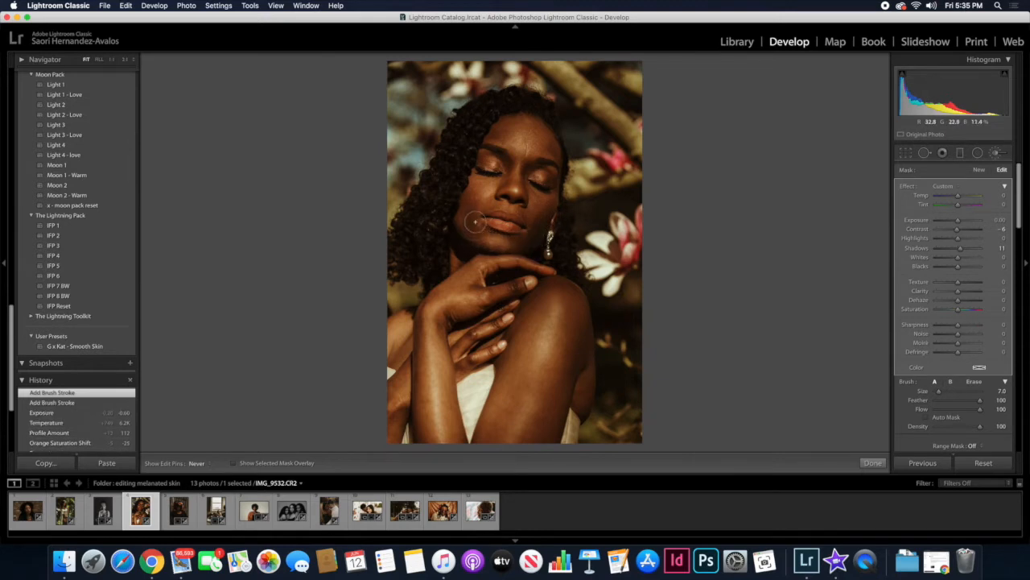
pyautogui.moveTo(470, 208)
pyautogui.mouseDown()
pyautogui.moveTo(465, 230)
pyautogui.moveTo(482, 235)
pyautogui.mouseUp()
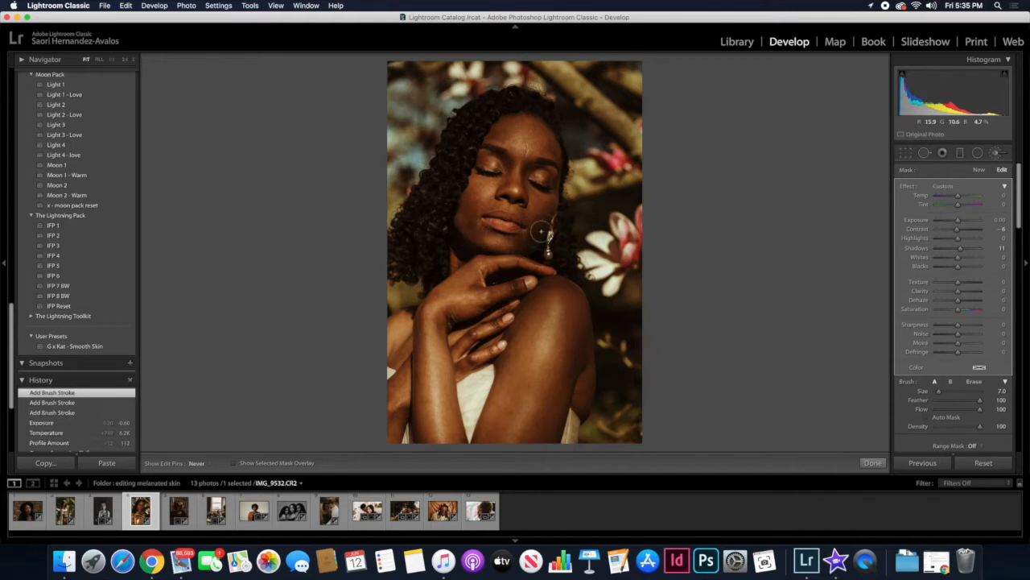
pyautogui.click(527, 244)
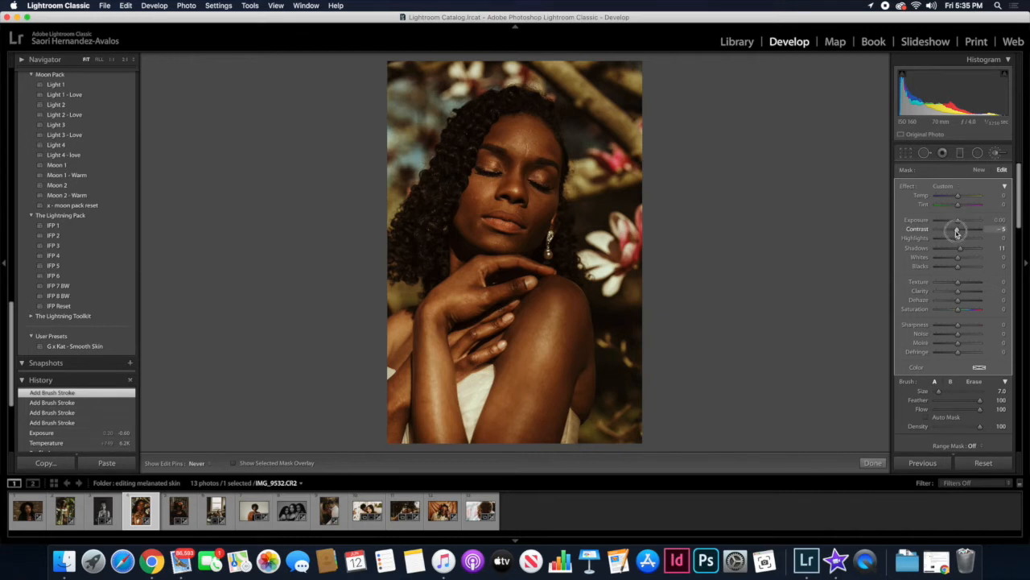
pyautogui.moveTo(955, 231); pyautogui.dragTo(963, 252)
# Brush a new mask with contrast −6 and shadows 11 over the brow area, cheeks and jaw, and finish the brush.
pyautogui.click(978, 170)
pyautogui.moveTo(508, 164); pyautogui.dragTo(531, 165)
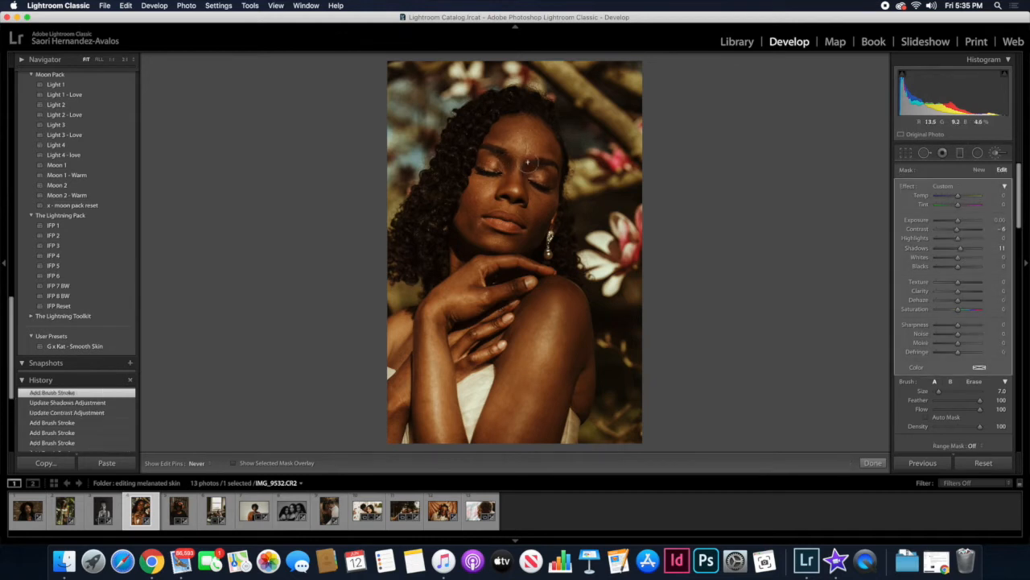
pyautogui.click(556, 161)
pyautogui.click(540, 223)
pyautogui.moveTo(466, 204)
pyautogui.mouseDown()
pyautogui.moveTo(481, 239)
pyautogui.moveTo(515, 240)
pyautogui.mouseUp()
pyautogui.click(468, 229)
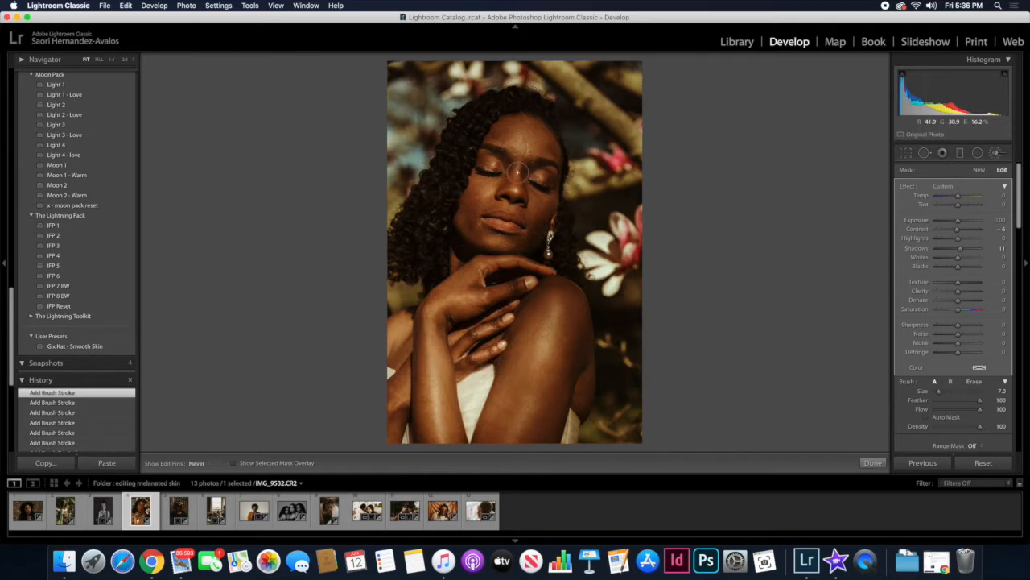
pyautogui.click(871, 462)
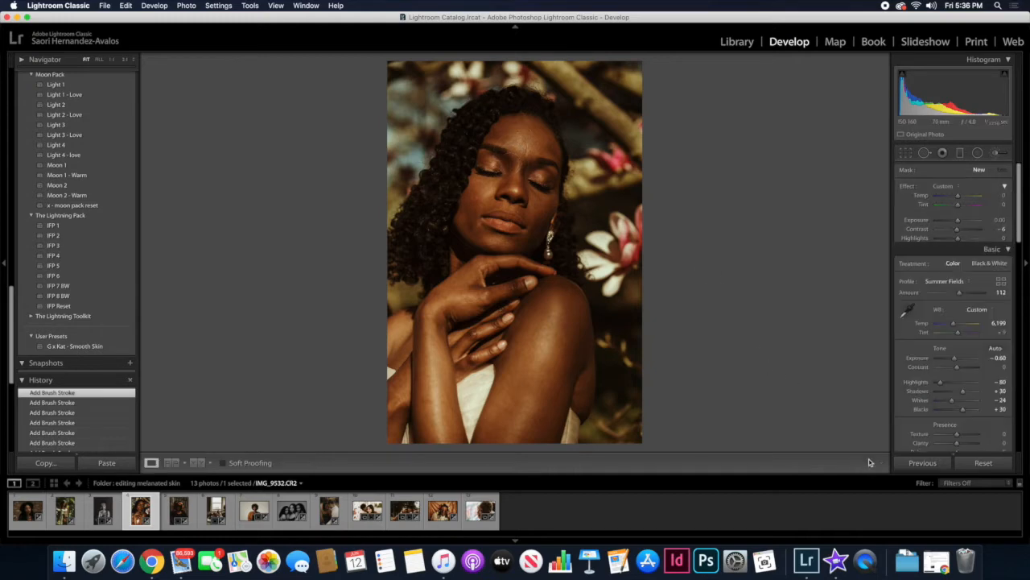
# Compare the brushed magnolia portrait with its original.
pyautogui.press('\\')
pyautogui.press('\\')
pyautogui.press('\\')
pyautogui.press('\\')
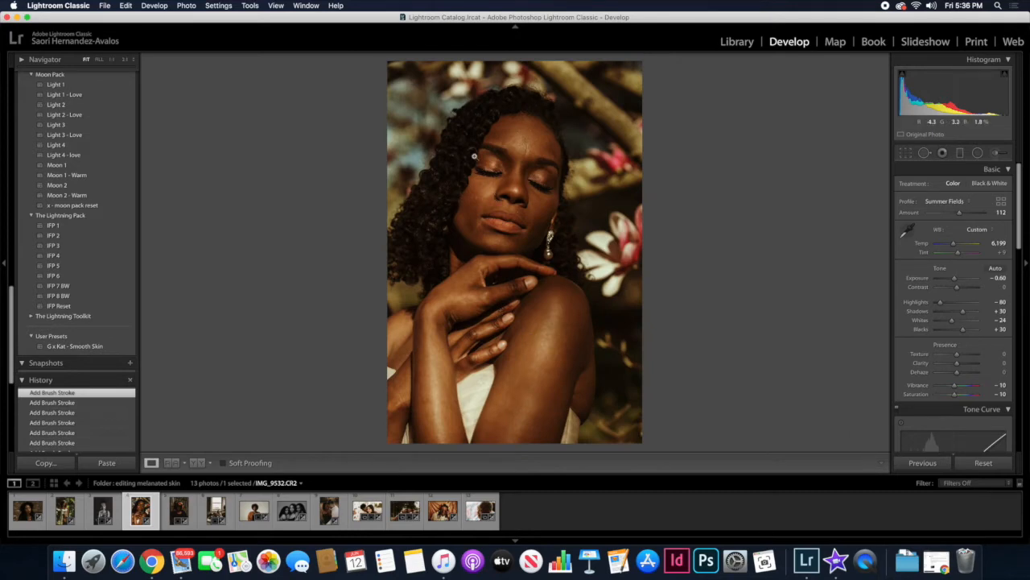
# Darken the lash lines of both closed eyes with the Lashes/Lashline Darkener adjustment brush.
pyautogui.click(477, 202)
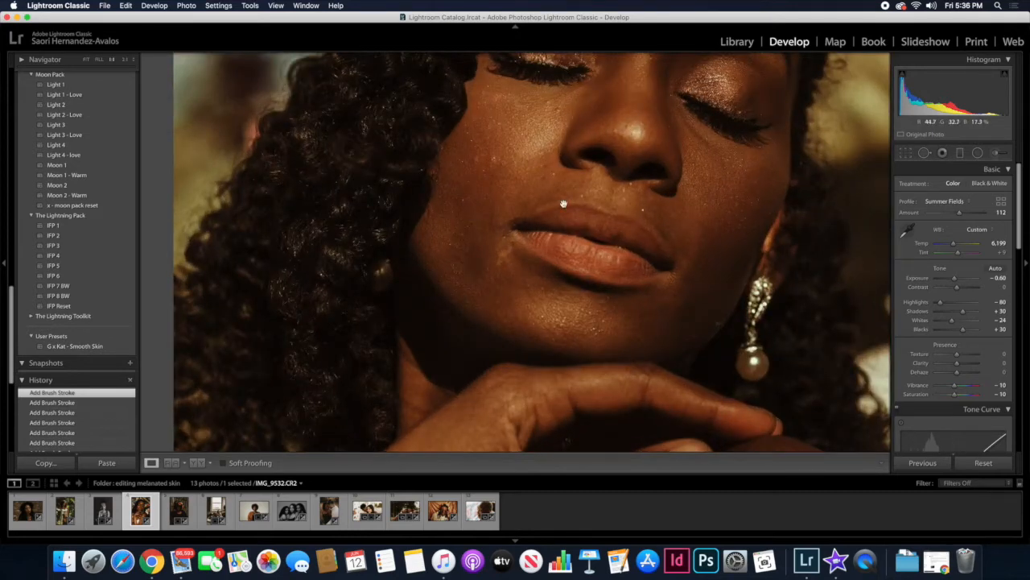
pyautogui.moveTo(617, 166); pyautogui.dragTo(617, 218)
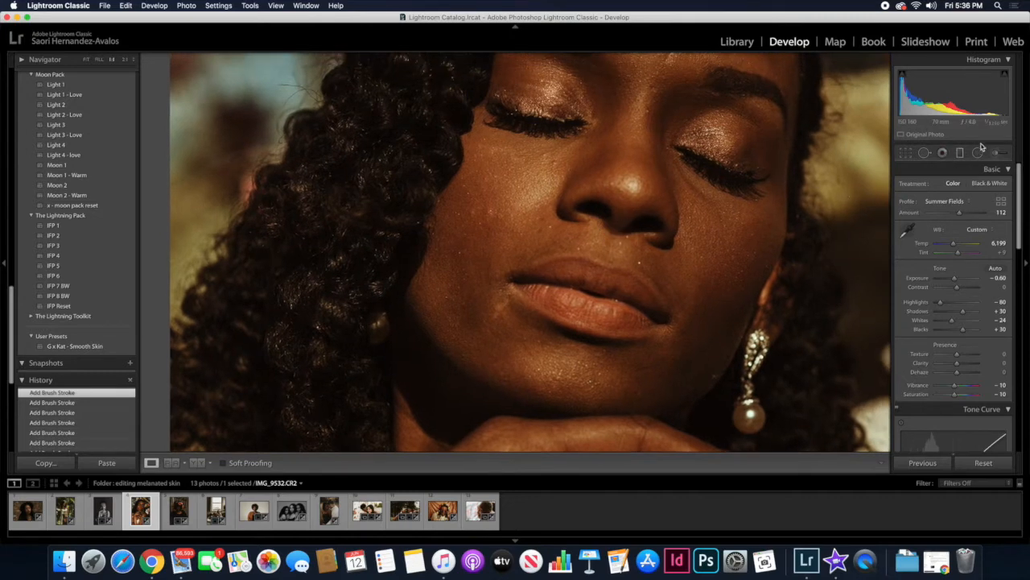
pyautogui.click(999, 152)
pyautogui.click(943, 187)
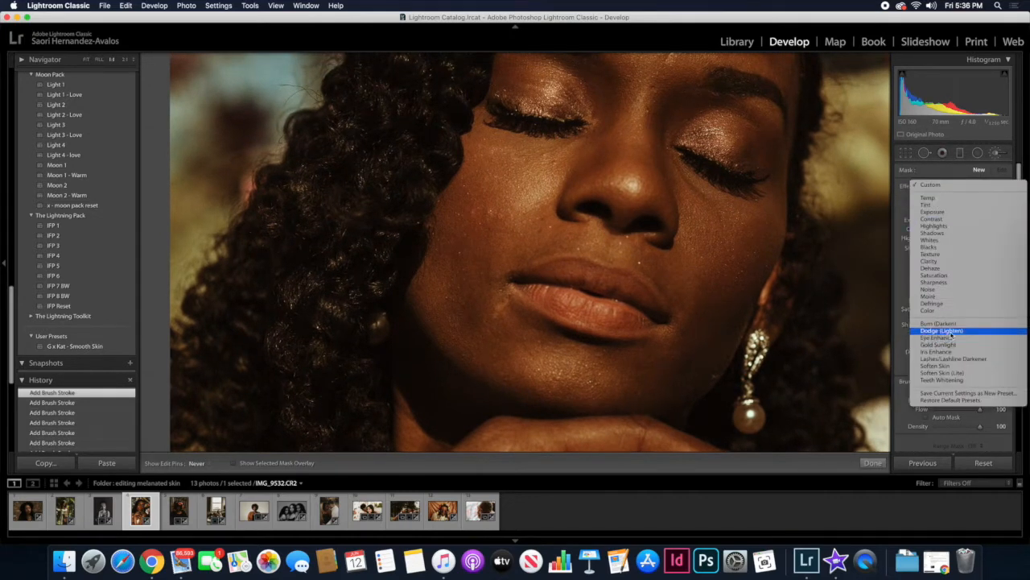
pyautogui.click(953, 358)
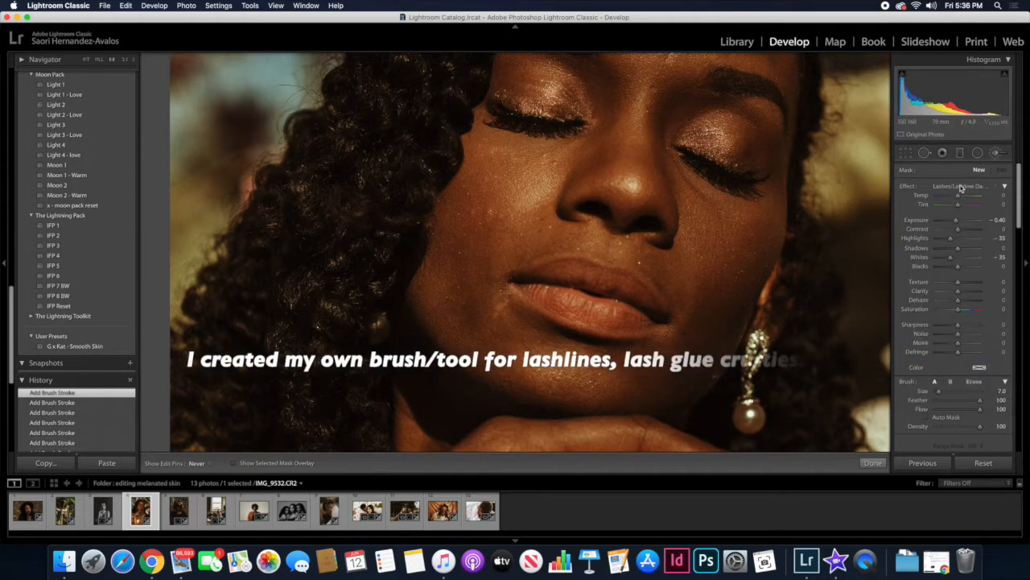
pyautogui.scroll(-5, 497, 107)
pyautogui.moveTo(498, 110); pyautogui.dragTo(567, 120)
pyautogui.moveTo(709, 163)
pyautogui.mouseDown()
pyautogui.moveTo(747, 175)
pyautogui.moveTo(696, 156)
pyautogui.mouseUp()
pyautogui.moveTo(500, 110); pyautogui.dragTo(564, 123)
pyautogui.moveTo(691, 152); pyautogui.dragTo(752, 178)
pyautogui.moveTo(495, 106)
pyautogui.mouseDown()
pyautogui.moveTo(532, 123)
pyautogui.moveTo(567, 120)
pyautogui.mouseUp()
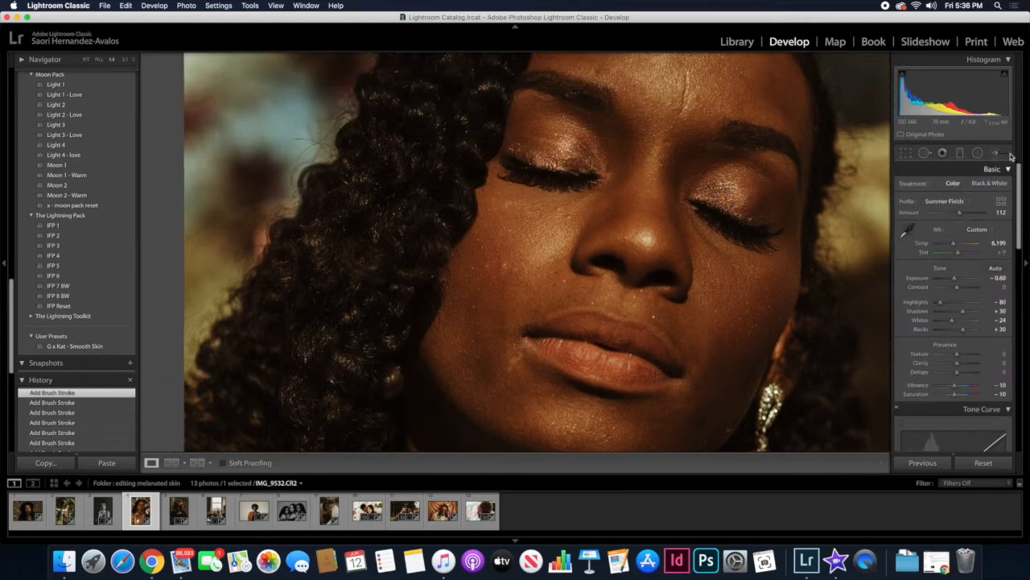
# Touch up the lash lines with the Lashes/Lashline brush, deepening the mask to exposure −0.92 and highlights −49, and add another dab.
pyautogui.click(576, 175)
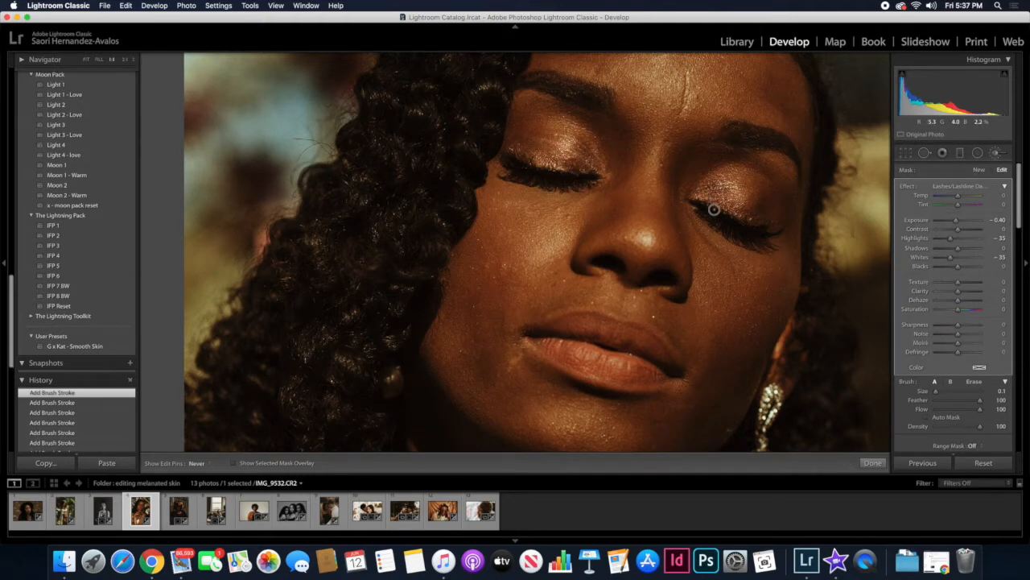
pyautogui.moveTo(950, 239); pyautogui.dragTo(954, 224)
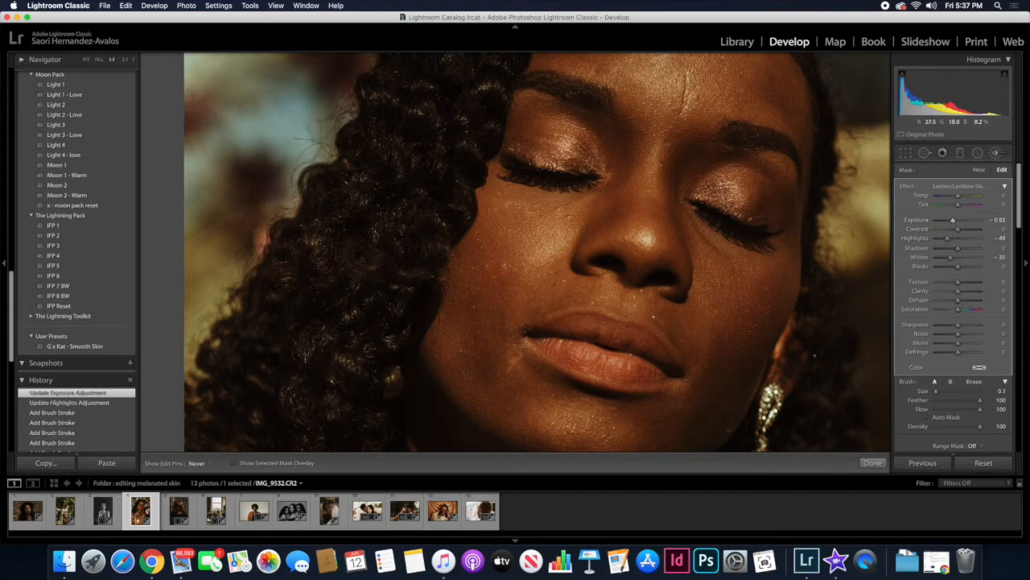
pyautogui.click(872, 462)
pyautogui.click(997, 153)
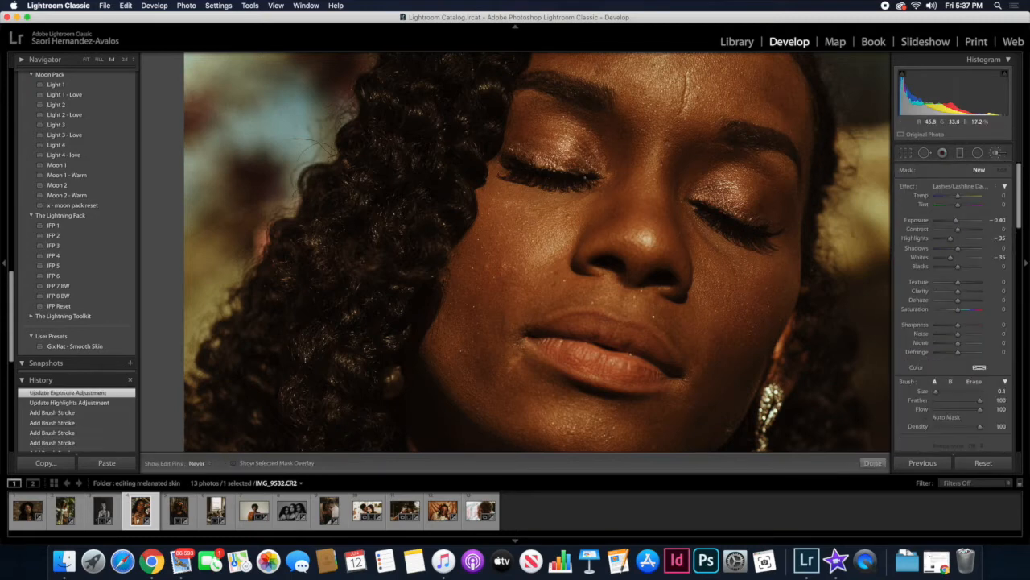
pyautogui.click(574, 174)
pyautogui.click(873, 462)
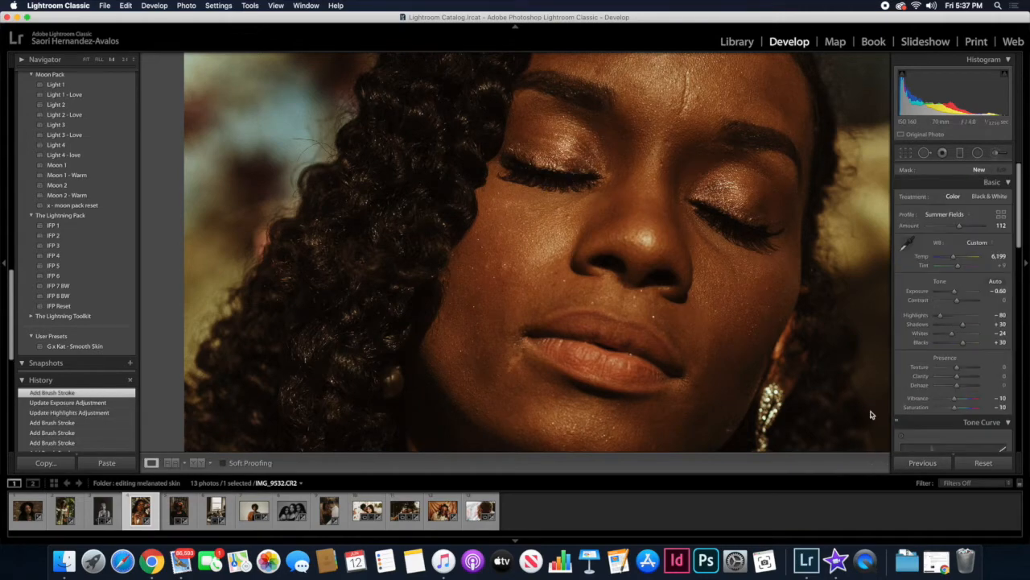
# Compare the lash-darkened close-up of the face with its original.
pyautogui.press('\\')
pyautogui.press('\\')
pyautogui.press('\\')
pyautogui.press('\\')
pyautogui.press('\\')
pyautogui.press('\\')
pyautogui.press('\\')
pyautogui.press('\\')
pyautogui.press('\\')
pyautogui.press('\\')
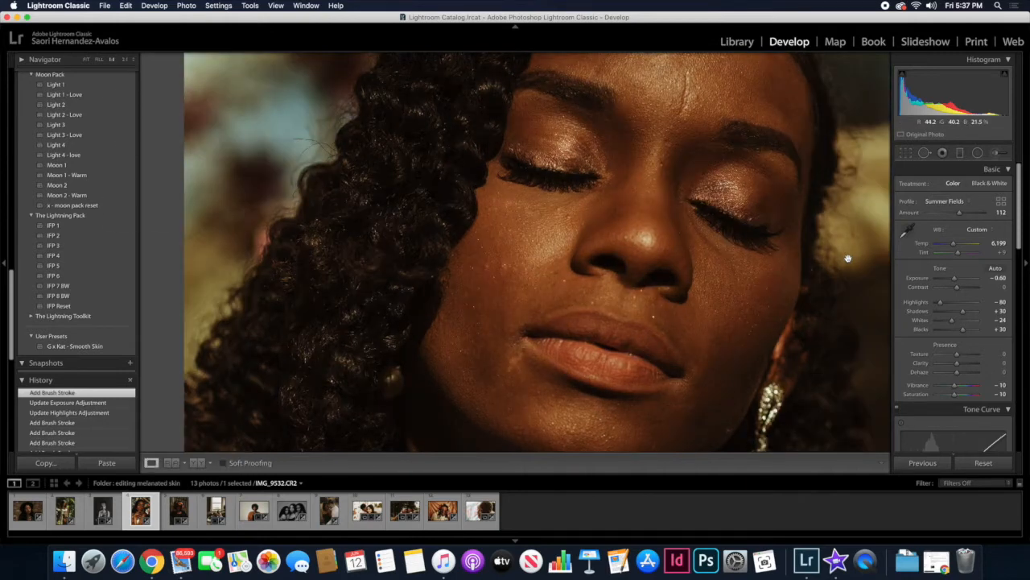
# Heal the small blemishes above the upper lip and on both cheeks with spot removal.
pyautogui.press('q')
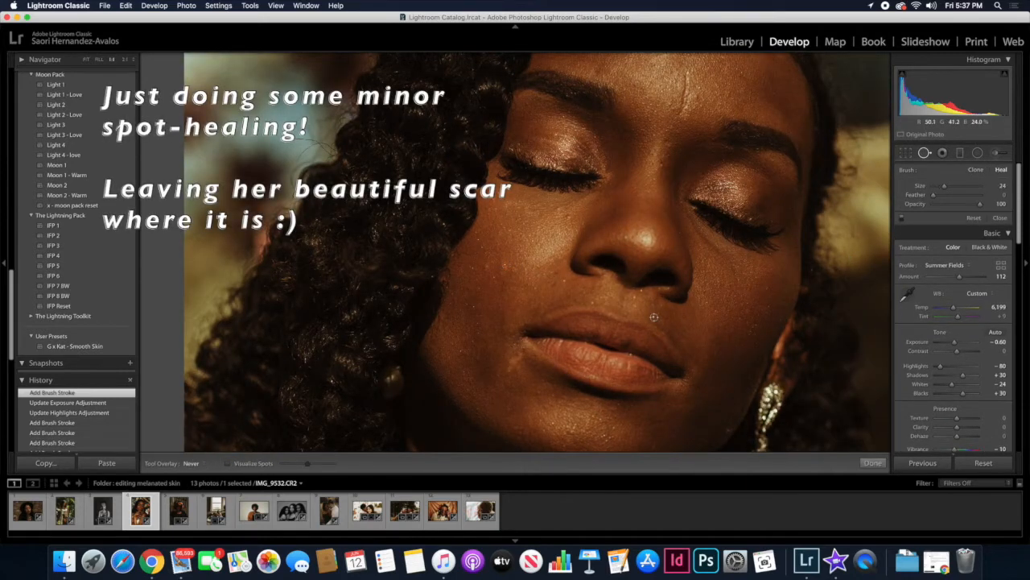
pyautogui.click(654, 317)
pyautogui.click(745, 329)
pyautogui.click(749, 330)
pyautogui.click(474, 305)
pyautogui.click(461, 357)
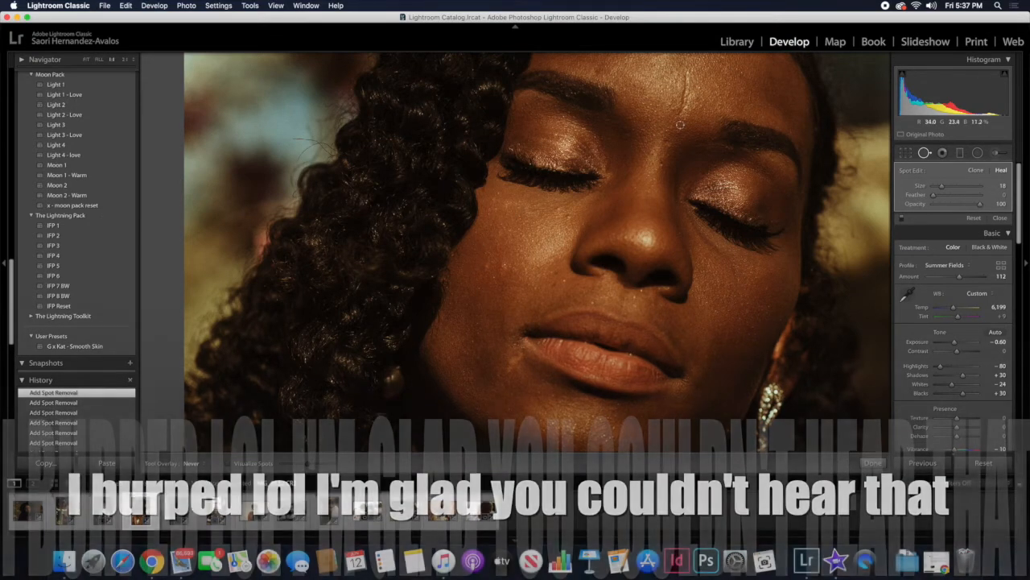
# Heal the remaining small marks under the eye and on the cheek, leaving the forehead scar, and finish spot removal.
pyautogui.click(569, 216)
pyautogui.scroll(3, 515, 258)
pyautogui.click(503, 266)
pyautogui.click(488, 267)
pyautogui.click(494, 277)
pyautogui.click(503, 270)
pyautogui.press('[')
pyautogui.press('[')
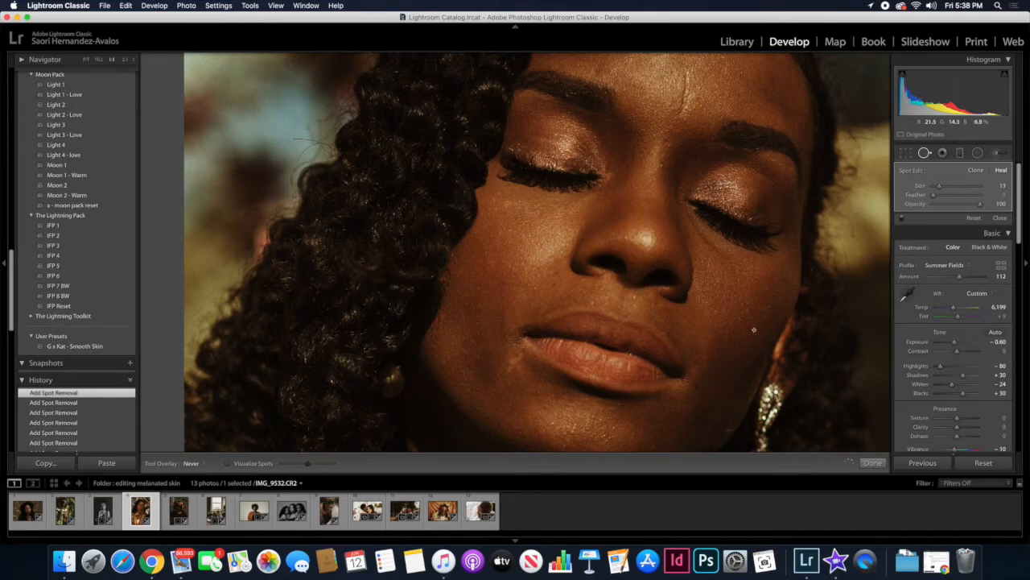
pyautogui.press('q')
pyautogui.moveTo(779, 331); pyautogui.dragTo(770, 465)
pyautogui.press('q')
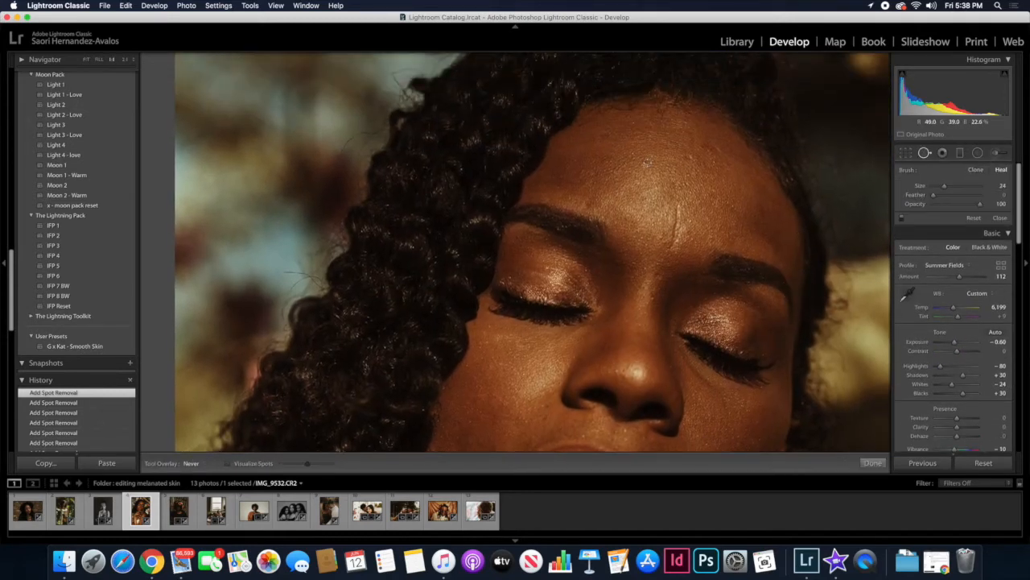
pyautogui.click(871, 464)
# Brush the Texture effect at brush size 9.0 over the forehead around the scar and fine-tune its texture amount.
pyautogui.click(998, 153)
pyautogui.click(943, 186)
pyautogui.click(924, 47)
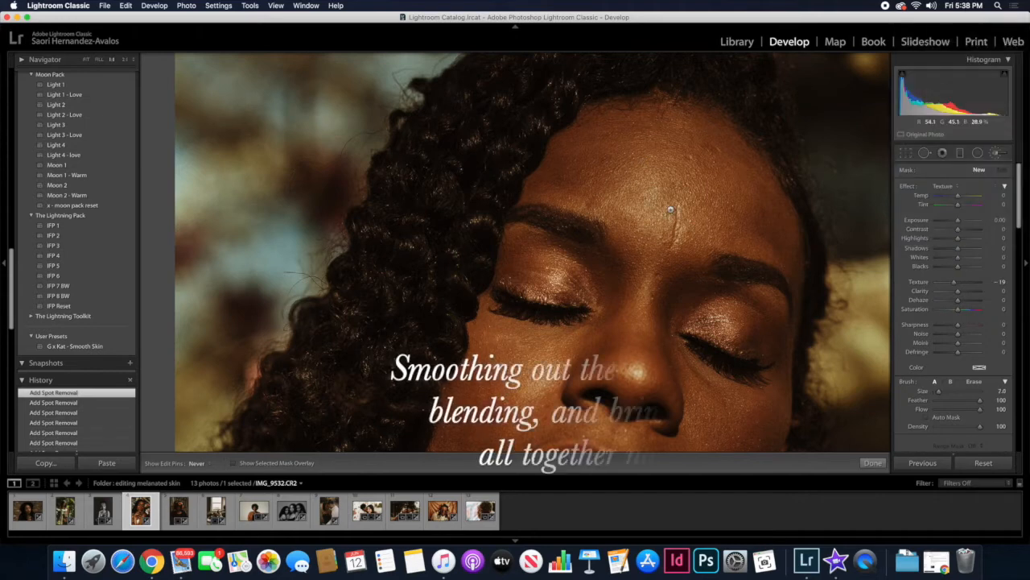
pyautogui.press(']')
pyautogui.press(']')
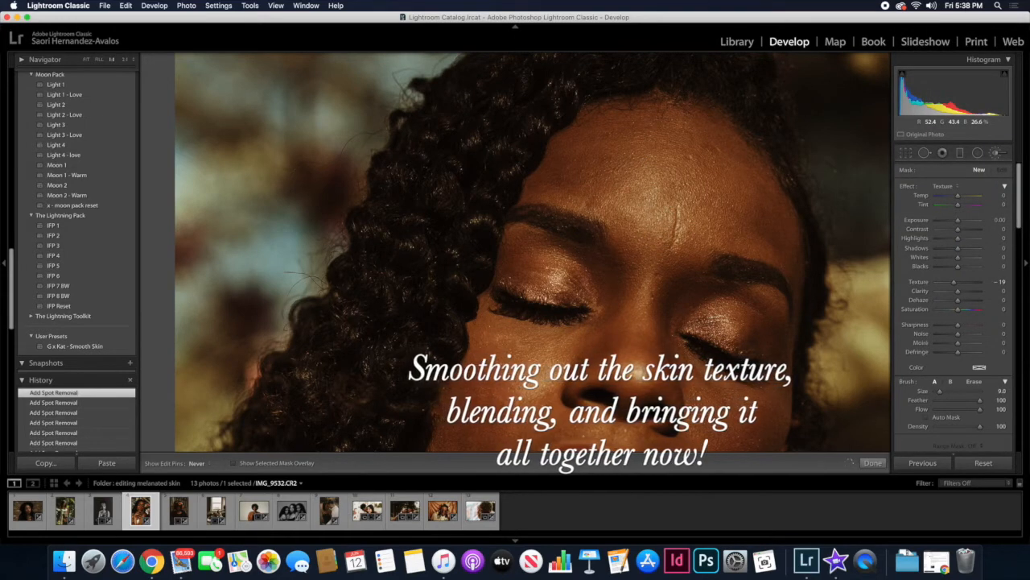
pyautogui.moveTo(658, 161); pyautogui.dragTo(684, 193)
pyautogui.moveTo(955, 283); pyautogui.dragTo(952, 282)
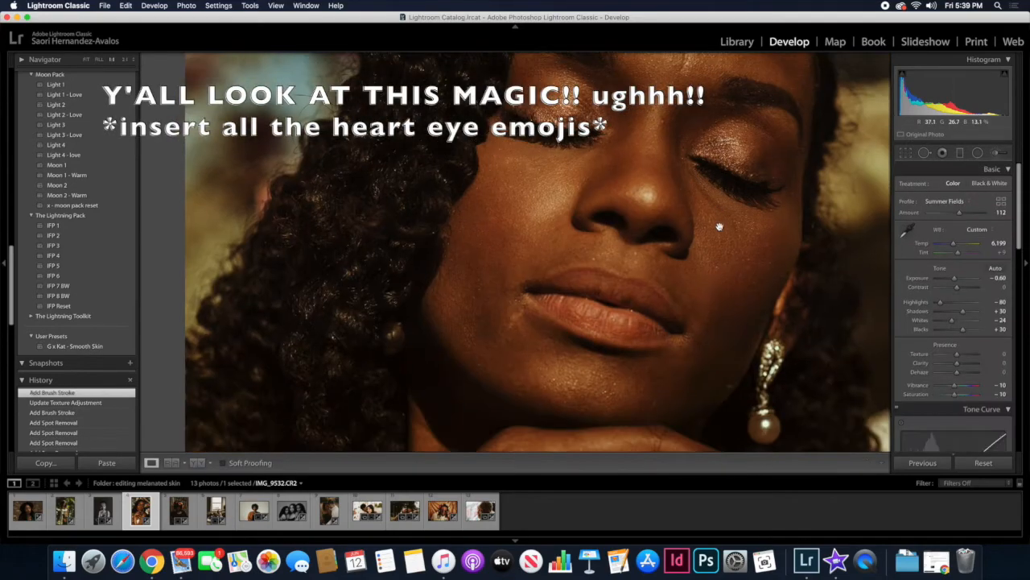
# Smooth the skin below the lips with a smaller Texture brush.
pyautogui.press('[')
pyautogui.press('[')
pyautogui.press('[')
pyautogui.moveTo(591, 341); pyautogui.dragTo(564, 348)
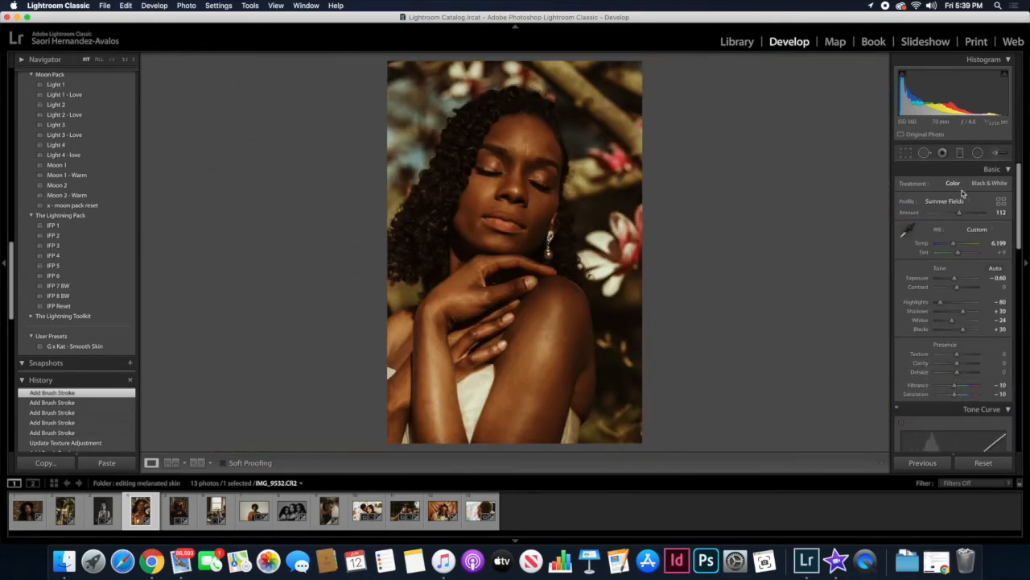
# Smooth the arm with the Texture adjustment brush, fine-tune its texture amount, and finish the brush.
pyautogui.press('k')
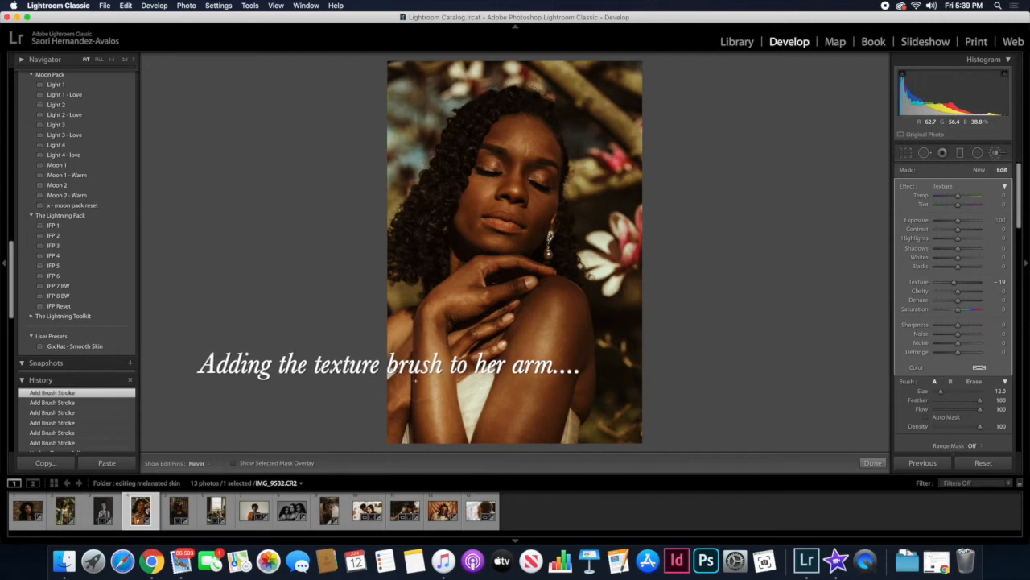
pyautogui.moveTo(954, 282); pyautogui.dragTo(956, 282)
pyautogui.click(874, 463)
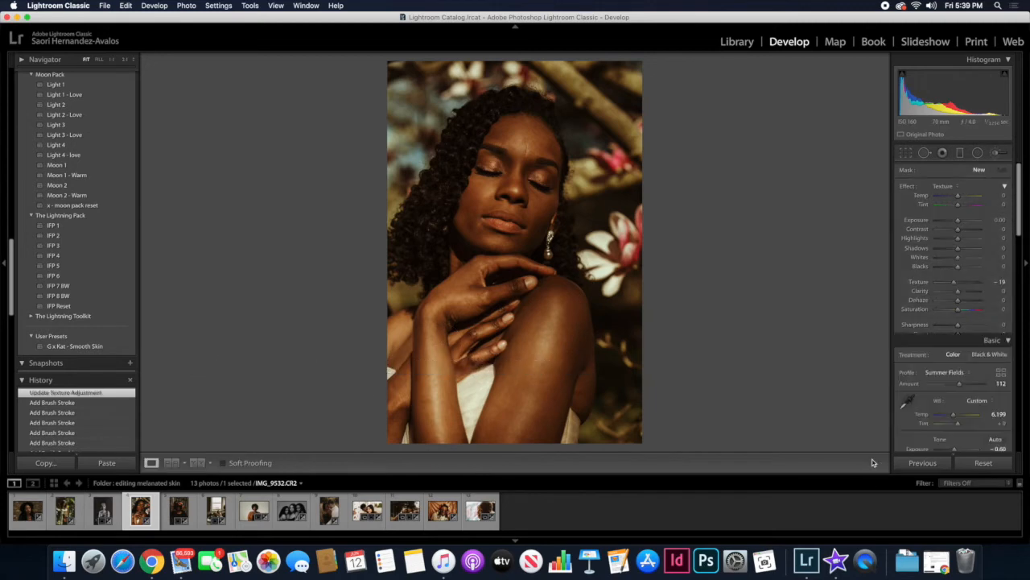
# Compare the full skin-smoothed magnolia portrait with its original.
pyautogui.press('\\')
pyautogui.press('\\')
pyautogui.press('\\')
pyautogui.press('\\')
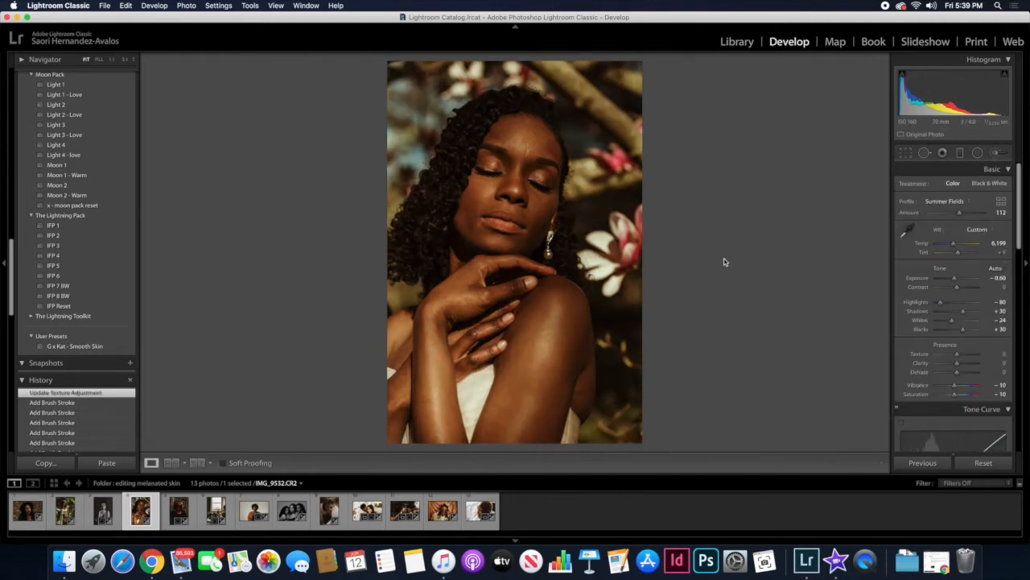
pyautogui.press('\\')
pyautogui.press('\\')
pyautogui.press('\\')
pyautogui.press('\\')
# Set the grain amount to 51 and the grain size to 25.
pyautogui.scroll(-15, 958, 386)
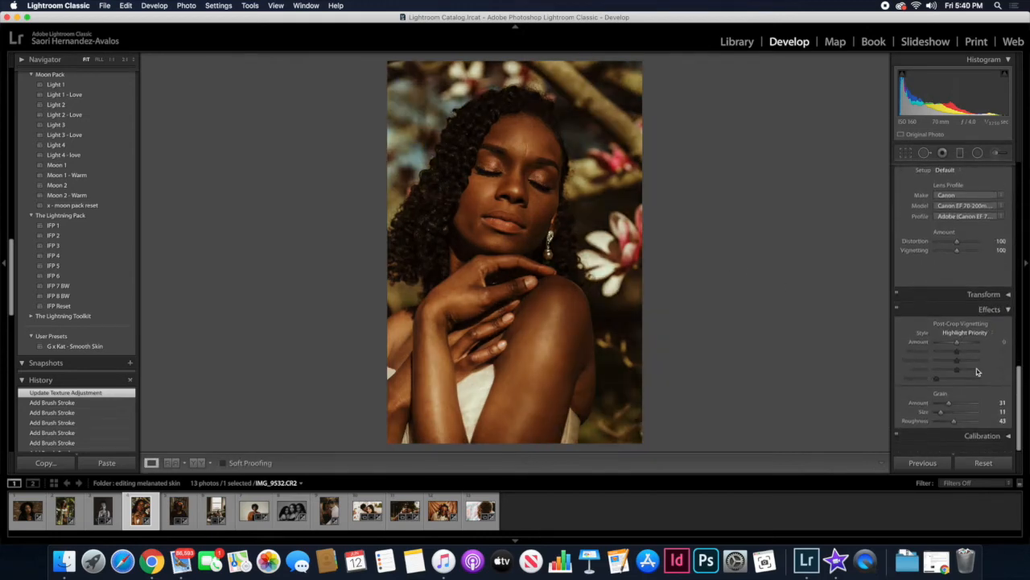
pyautogui.click(958, 409)
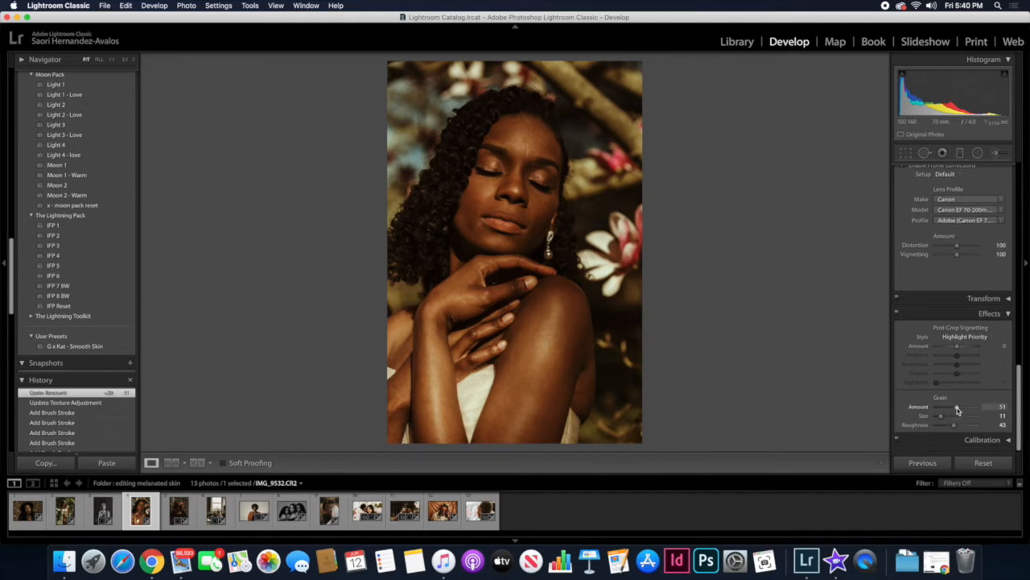
pyautogui.click(946, 416)
# Examine the grain and retouching up close on the face, earring, hand and shoulder.
pyautogui.click(504, 174)
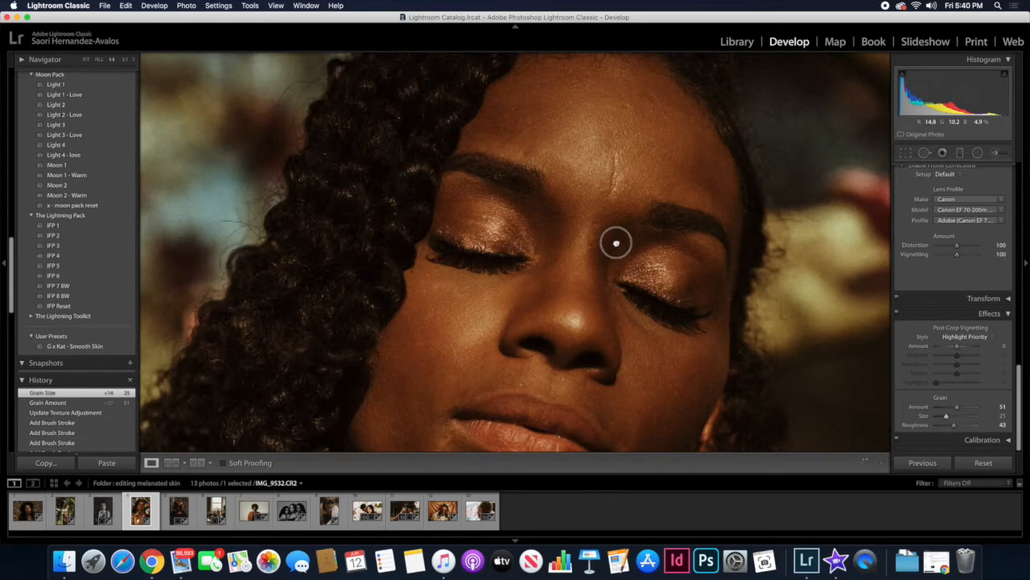
pyautogui.moveTo(616, 239); pyautogui.dragTo(561, 83)
pyautogui.moveTo(640, 165); pyautogui.dragTo(635, 79)
pyautogui.moveTo(685, 209); pyautogui.dragTo(654, 192)
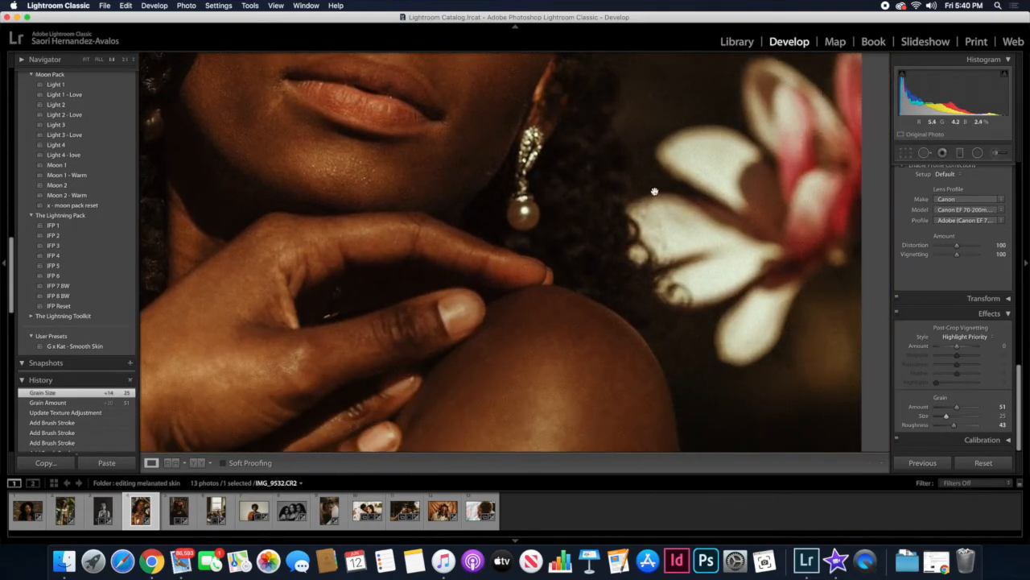
pyautogui.click(638, 279)
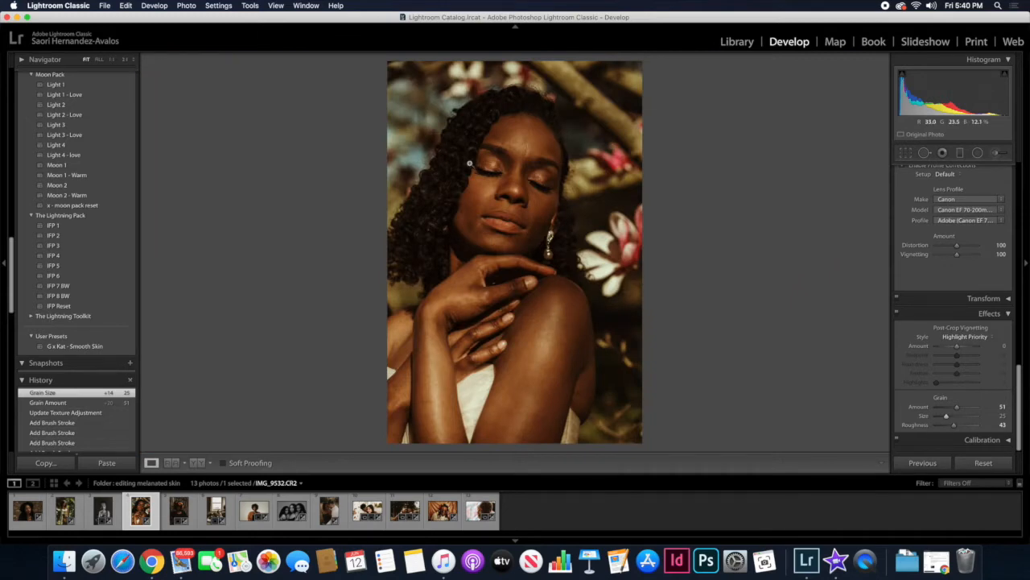
pyautogui.click(583, 134)
pyautogui.moveTo(465, 175); pyautogui.dragTo(666, 161)
pyautogui.moveTo(594, 242); pyautogui.dragTo(640, 305)
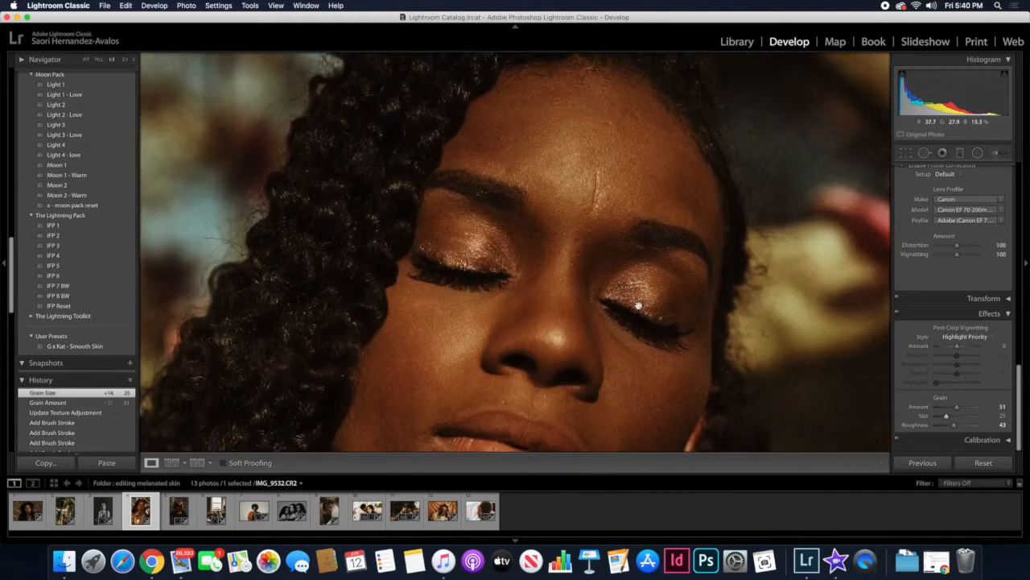
pyautogui.click(704, 231)
pyautogui.click(535, 234)
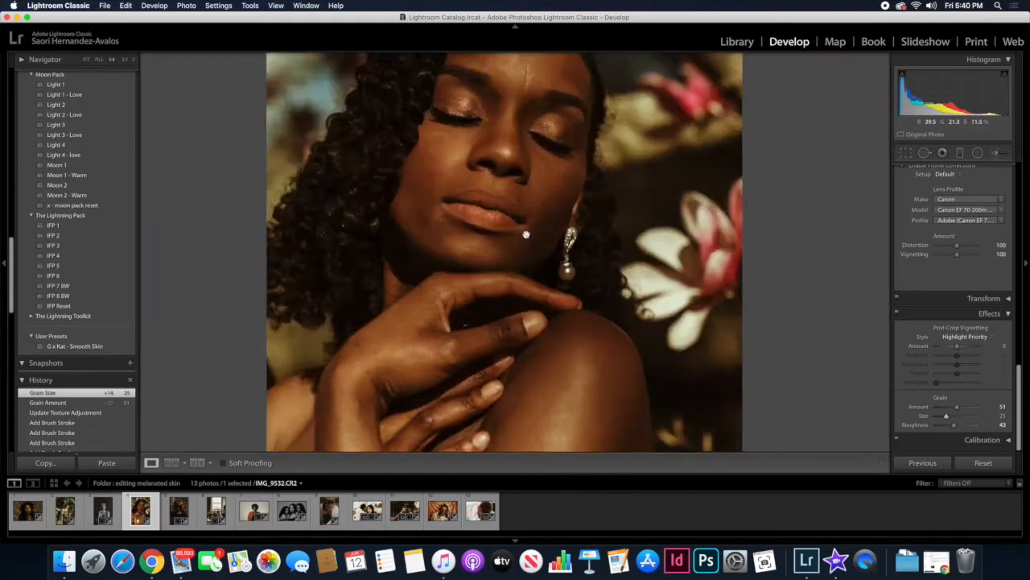
pyautogui.moveTo(524, 233); pyautogui.dragTo(538, 108)
pyautogui.moveTo(504, 287); pyautogui.dragTo(510, 314)
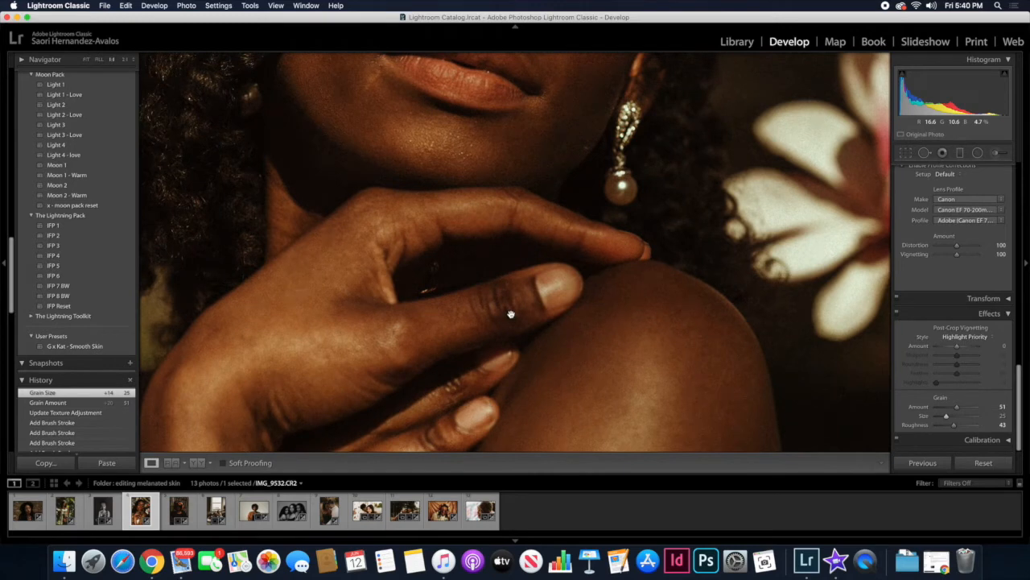
pyautogui.click(432, 136)
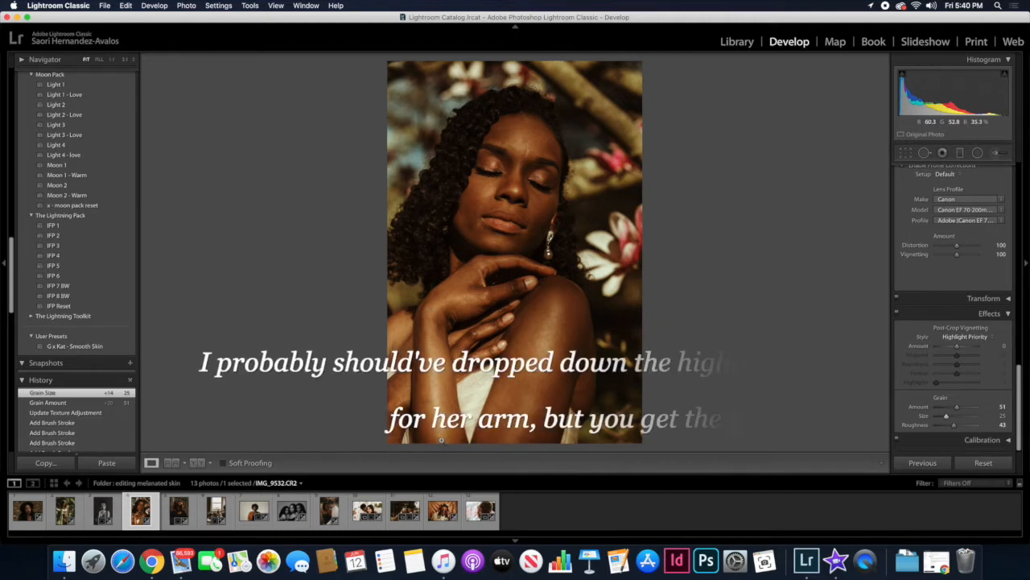
# Compare the finished, grained magnolia portrait with its original.
pyautogui.press('\\')
pyautogui.press('\\')
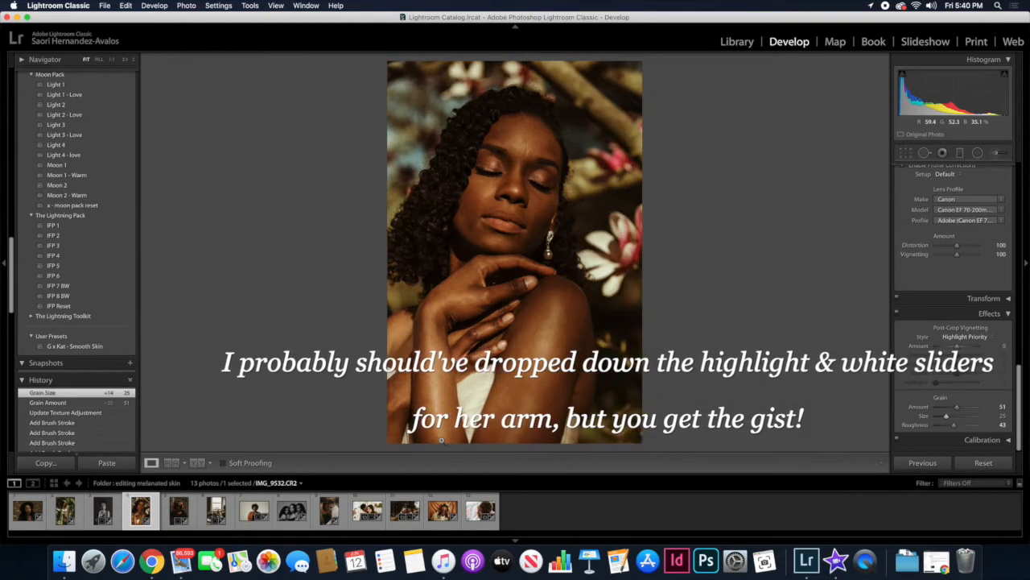
pyautogui.press('\\')
pyautogui.press('\\')
pyautogui.press('\\')
pyautogui.press('\\')
pyautogui.press('\\')
pyautogui.press('\\')
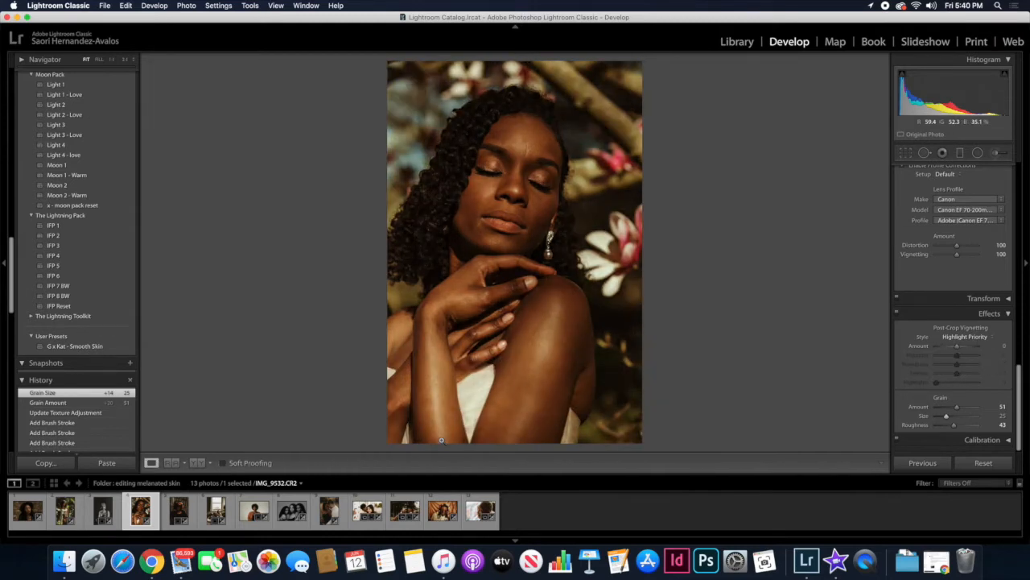
# Return the IMG_3011.CR2 portrait to its import state and enable chromatic aberration removal and lens profile corrections.
pyautogui.press('Right')
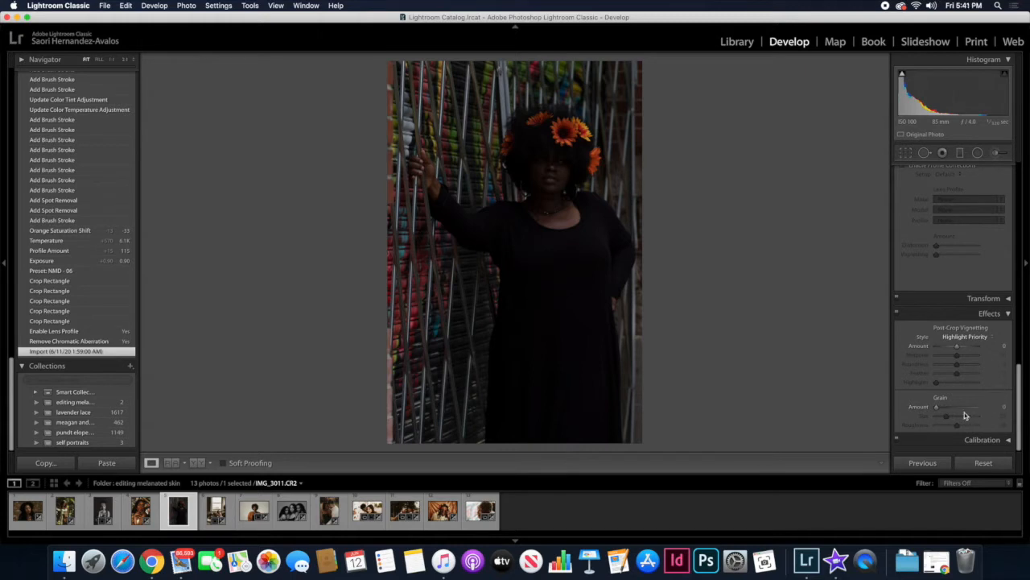
pyautogui.scroll(2, 937, 224)
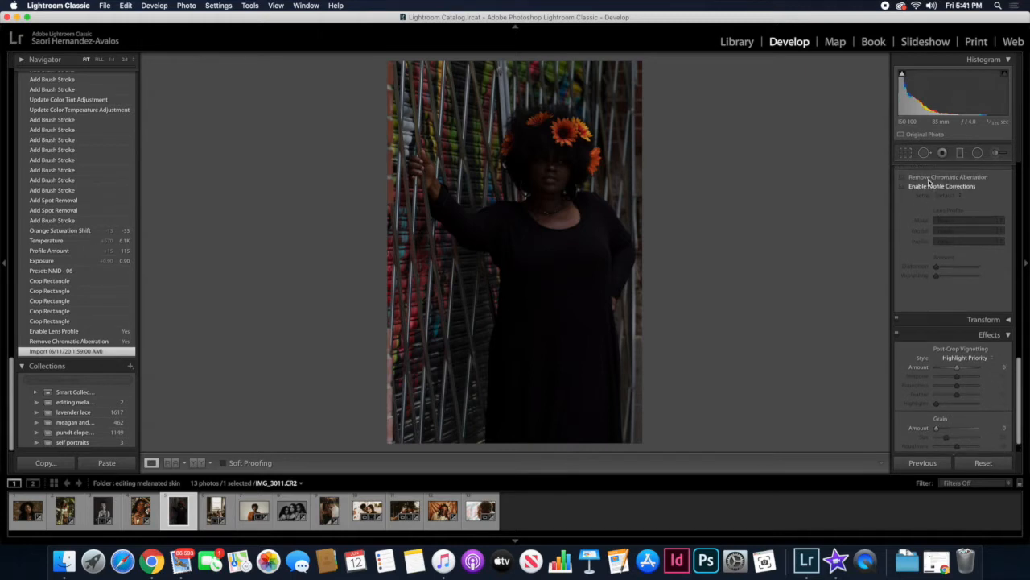
pyautogui.click(930, 178)
pyautogui.click(903, 186)
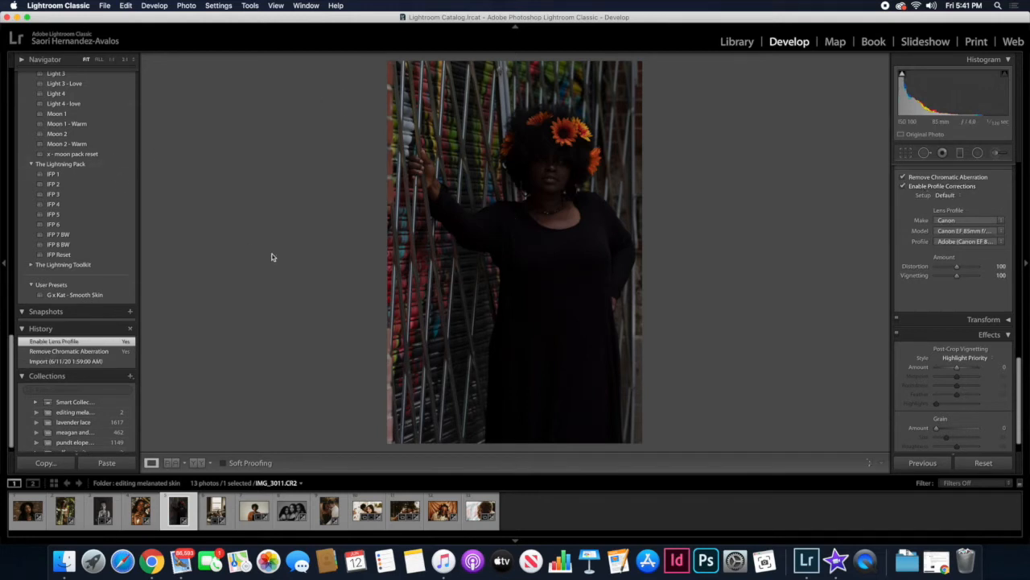
# Apply the Moon Pack preset Light 1 to the flower-crown portrait and set its exposure to +1.25.
pyautogui.scroll(5, 24, 165)
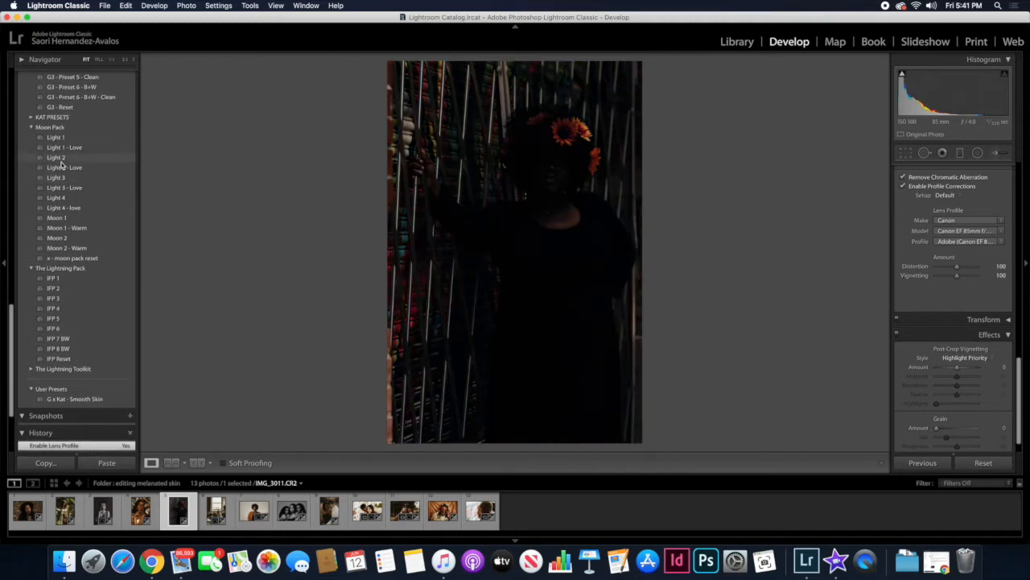
pyautogui.scroll(10, 927, 208)
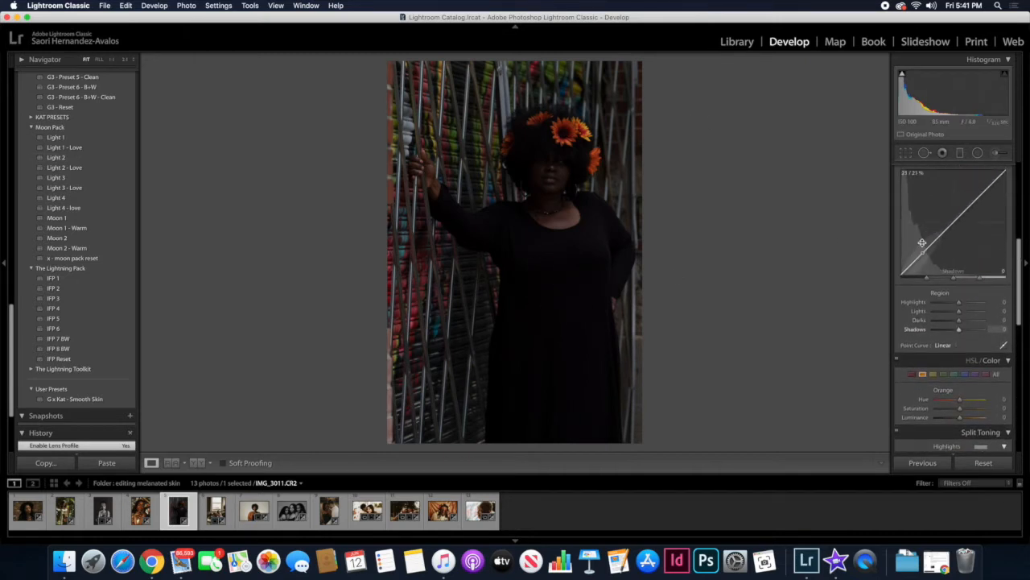
pyautogui.scroll(10, 966, 273)
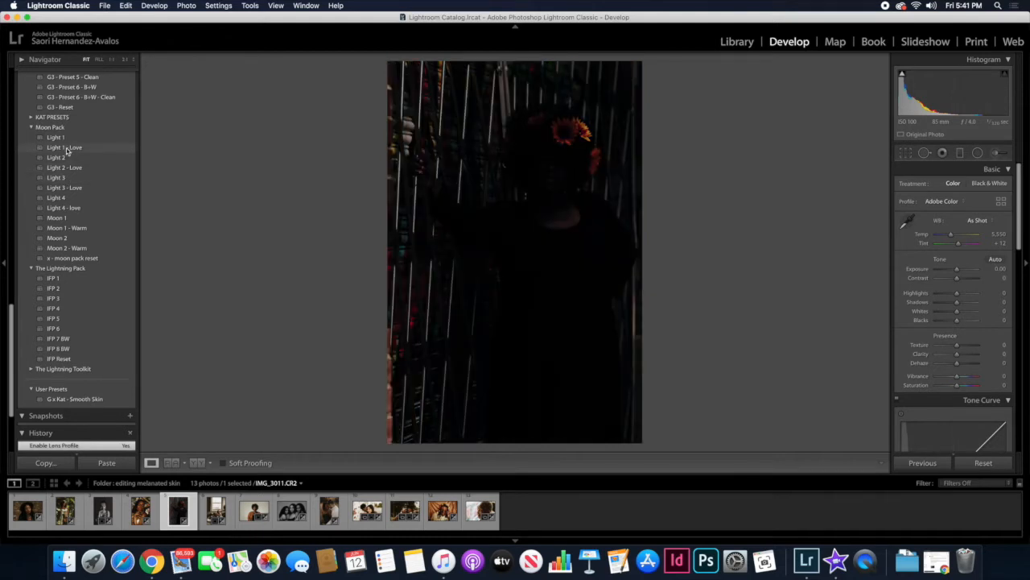
pyautogui.scroll(1, 66, 145)
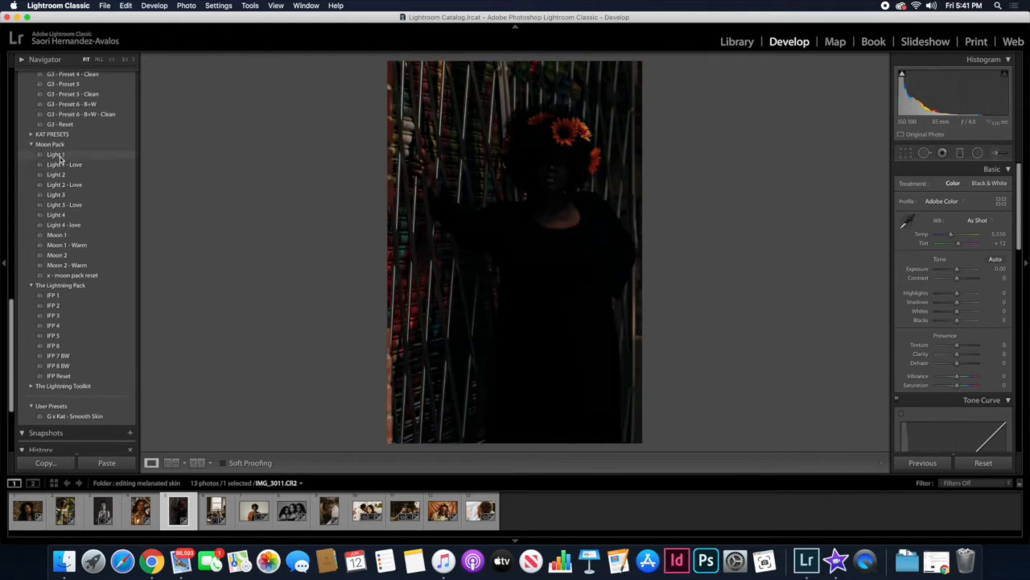
pyautogui.click(61, 155)
pyautogui.moveTo(957, 278); pyautogui.dragTo(965, 280)
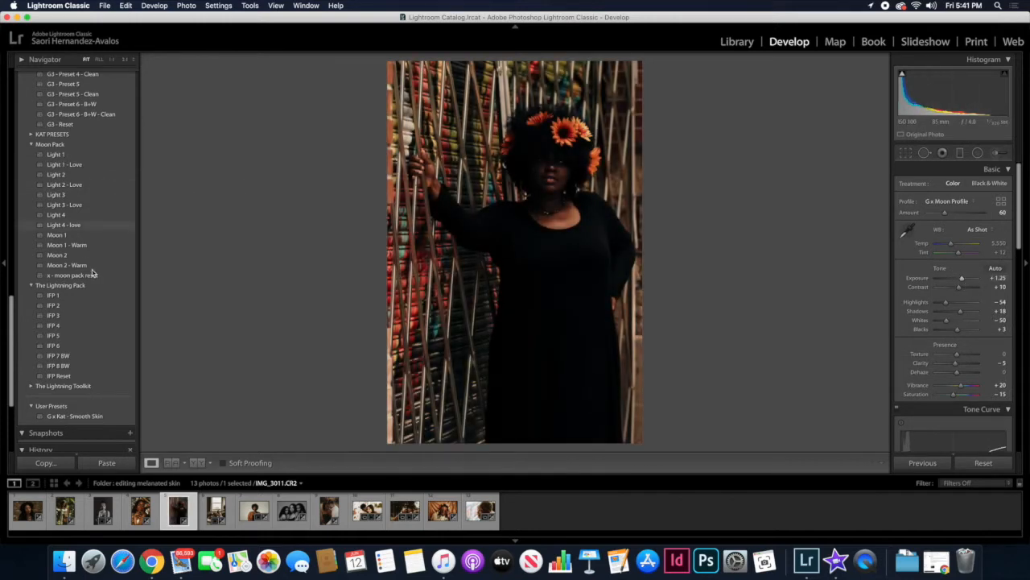
# Revert the flower-crown portrait to its Enable Lens Profile history state and apply the NMD - 06 preset.
pyautogui.scroll(-5, 91, 233)
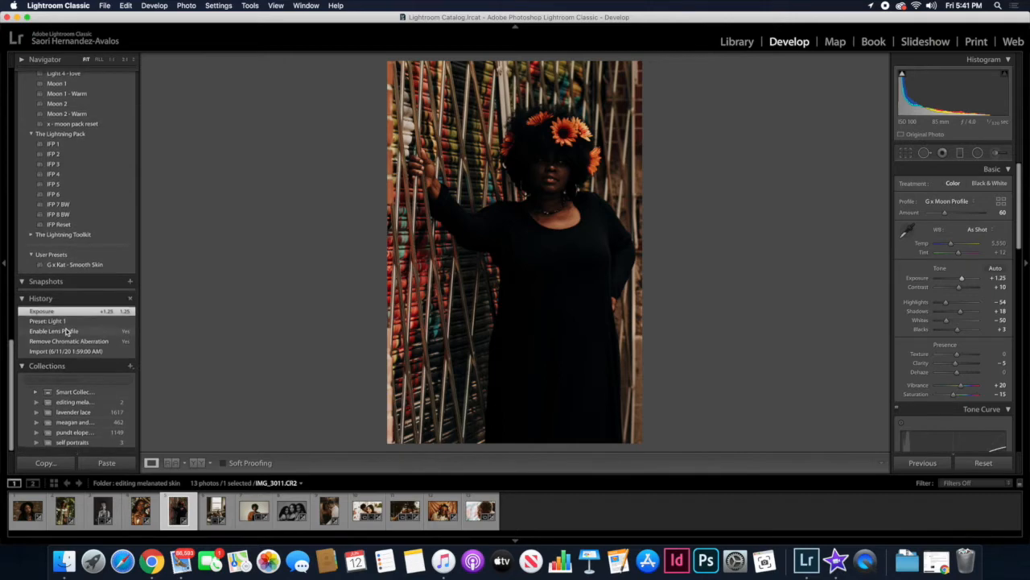
pyautogui.click(62, 331)
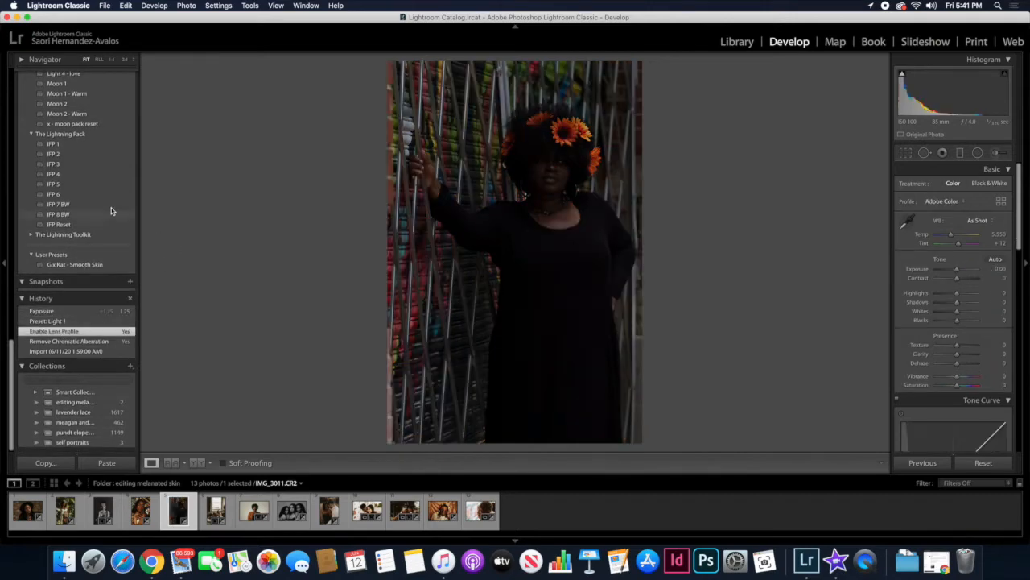
pyautogui.scroll(10, 111, 208)
pyautogui.scroll(10, 111, 209)
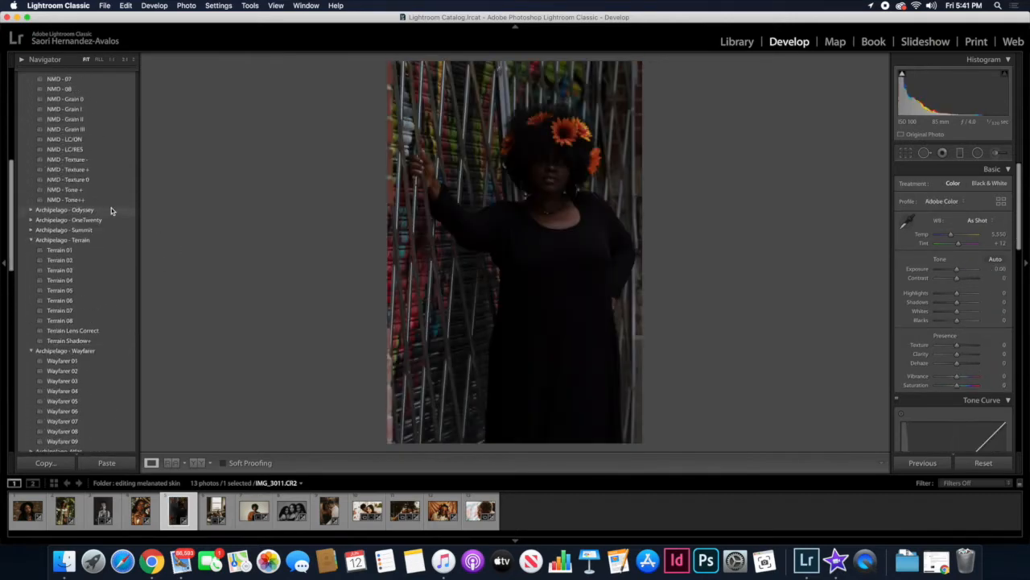
pyautogui.click(84, 113)
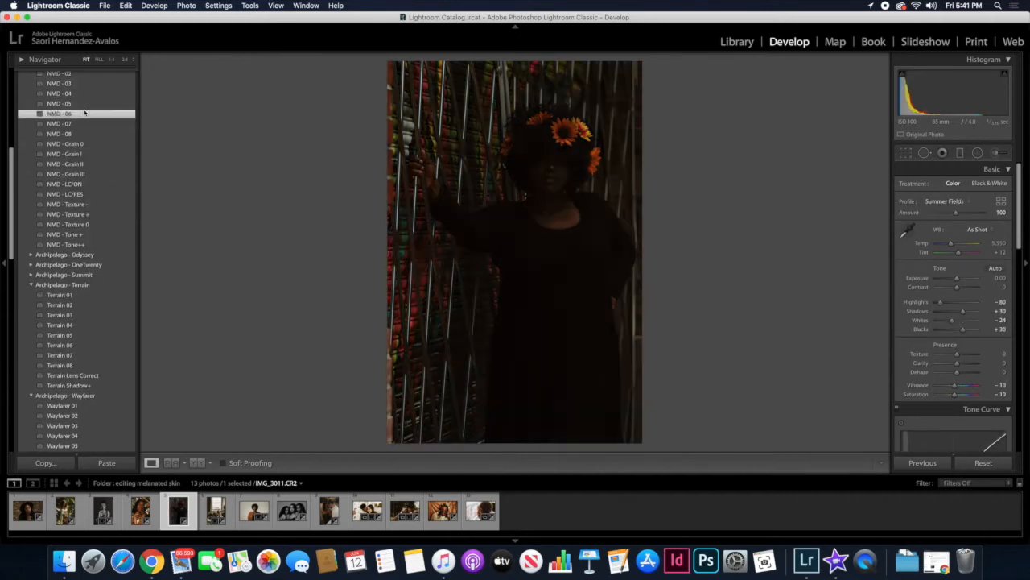
# Raise the flower-crown portrait's exposure to +0.90.
pyautogui.click(996, 277)
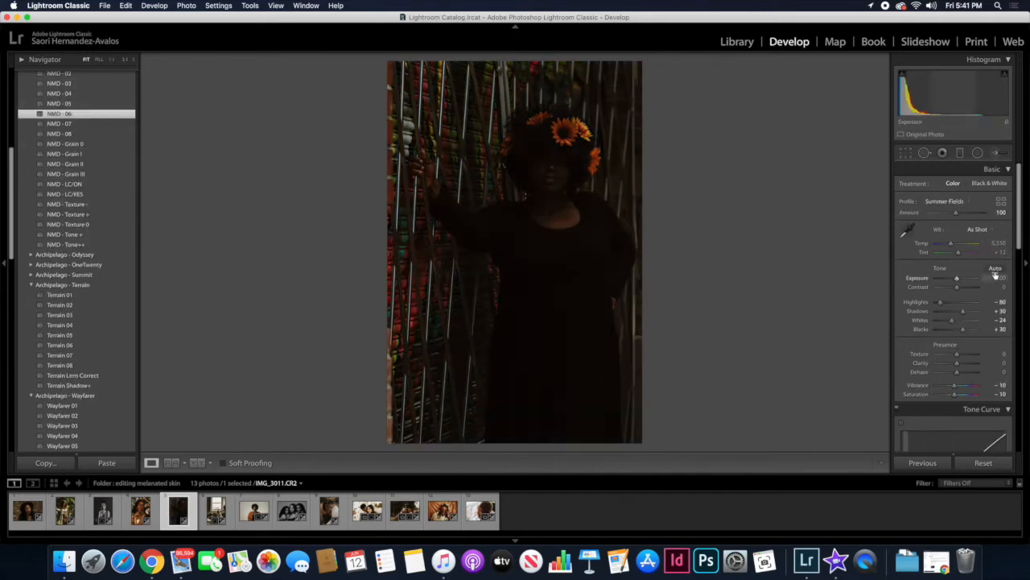
pyautogui.press('Up')
pyautogui.press('Up')
pyautogui.press('Up')
pyautogui.press('Up')
pyautogui.press('Up')
pyautogui.press('Up')
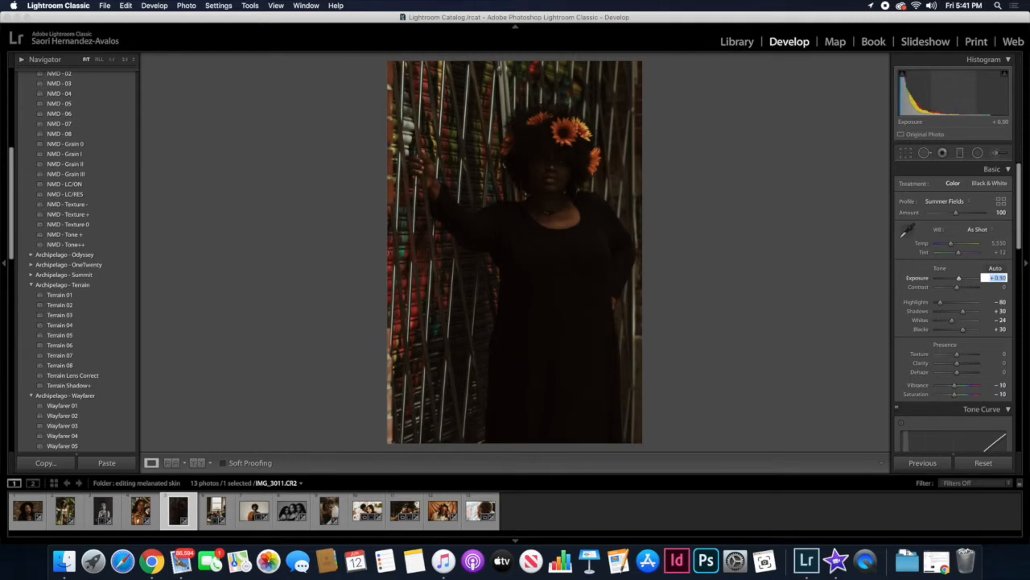
pyautogui.press('Up')
pyautogui.press('Up')
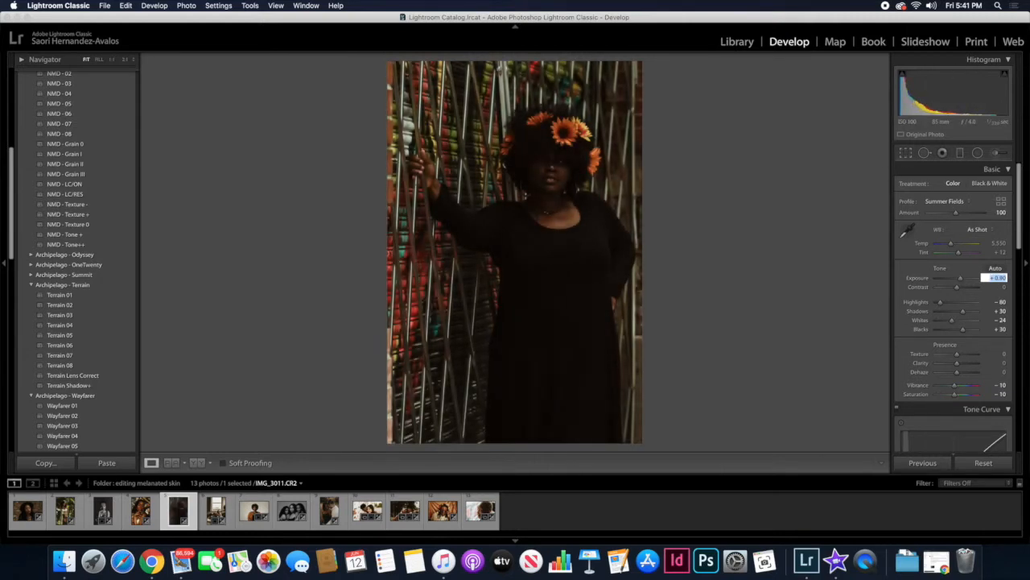
# Crop the portrait at its original aspect to a tighter waist-up framing around the woman, then tighten and reposition the crop slightly.
pyautogui.click(906, 150)
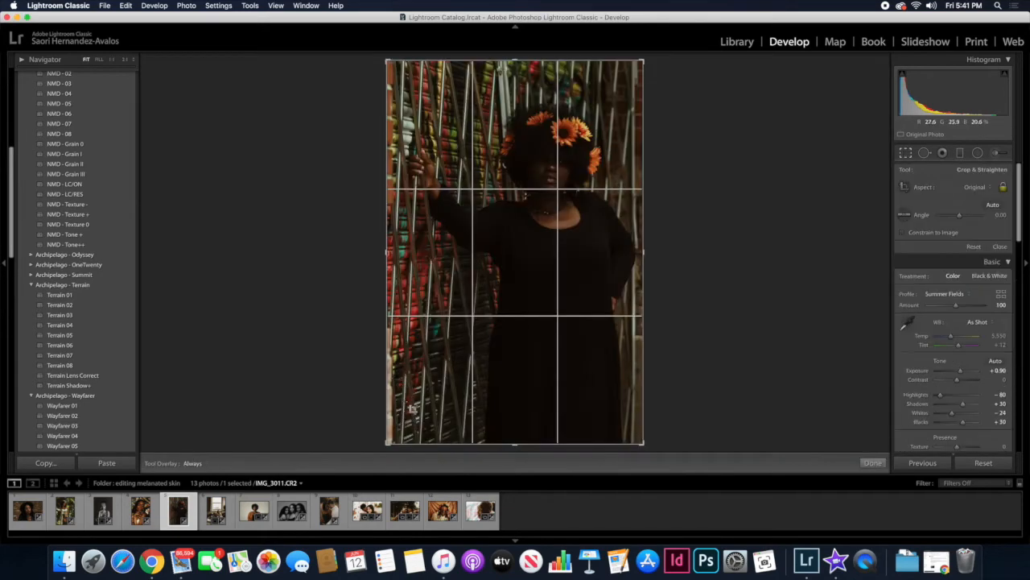
pyautogui.moveTo(387, 440); pyautogui.dragTo(429, 391)
pyautogui.moveTo(515, 274); pyautogui.dragTo(525, 268)
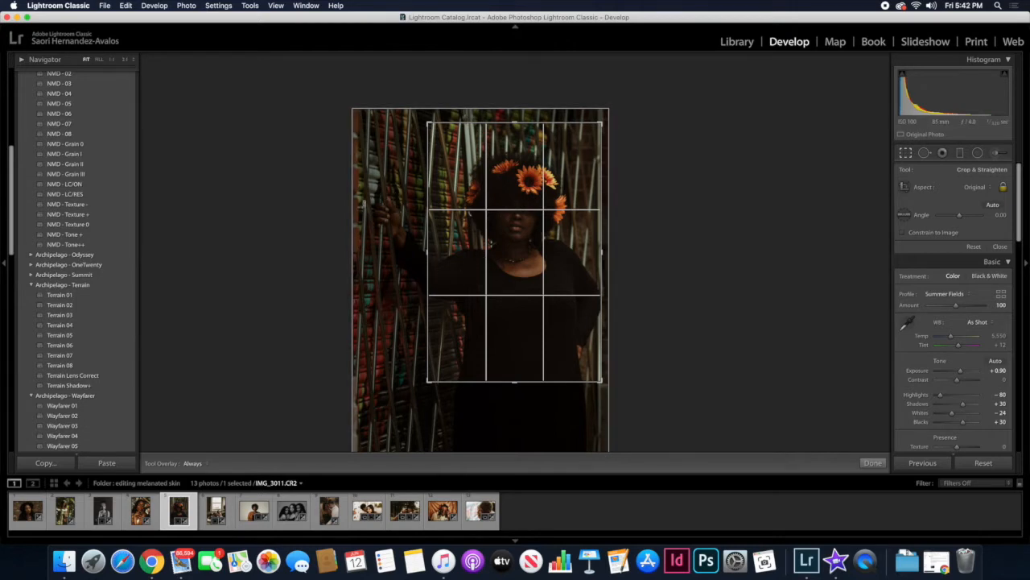
pyautogui.click(873, 462)
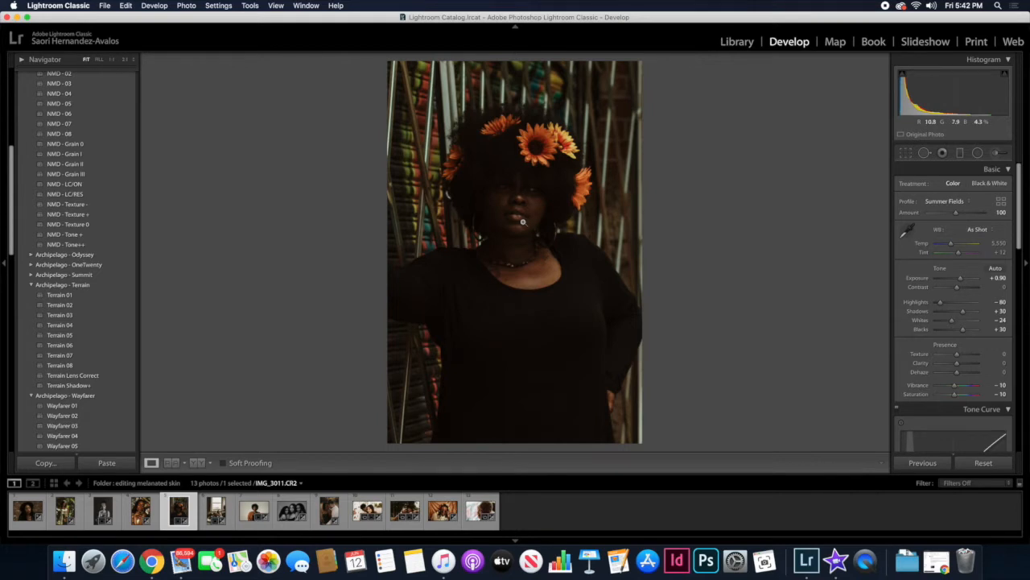
pyautogui.click(910, 154)
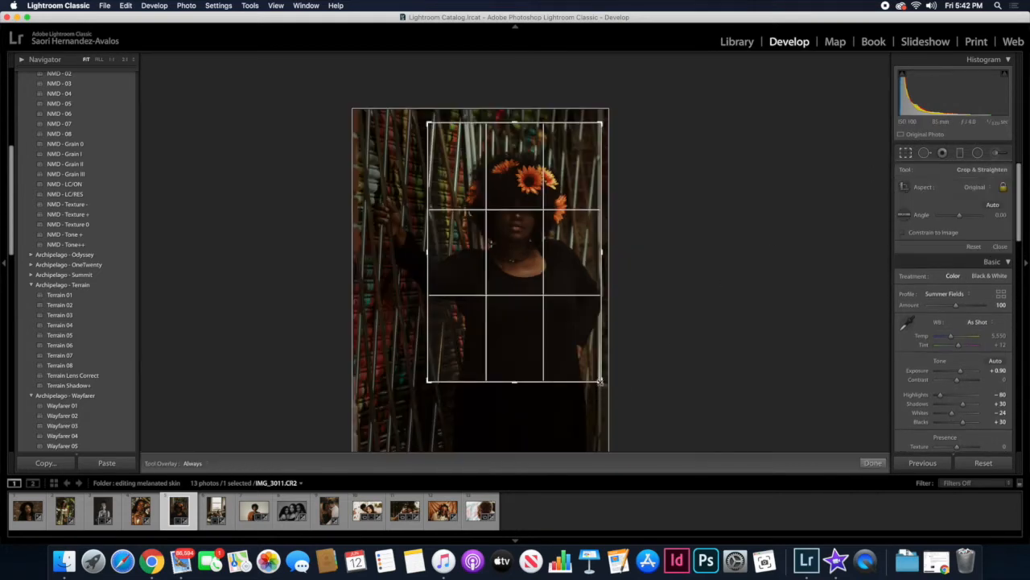
pyautogui.moveTo(559, 317); pyautogui.dragTo(556, 318)
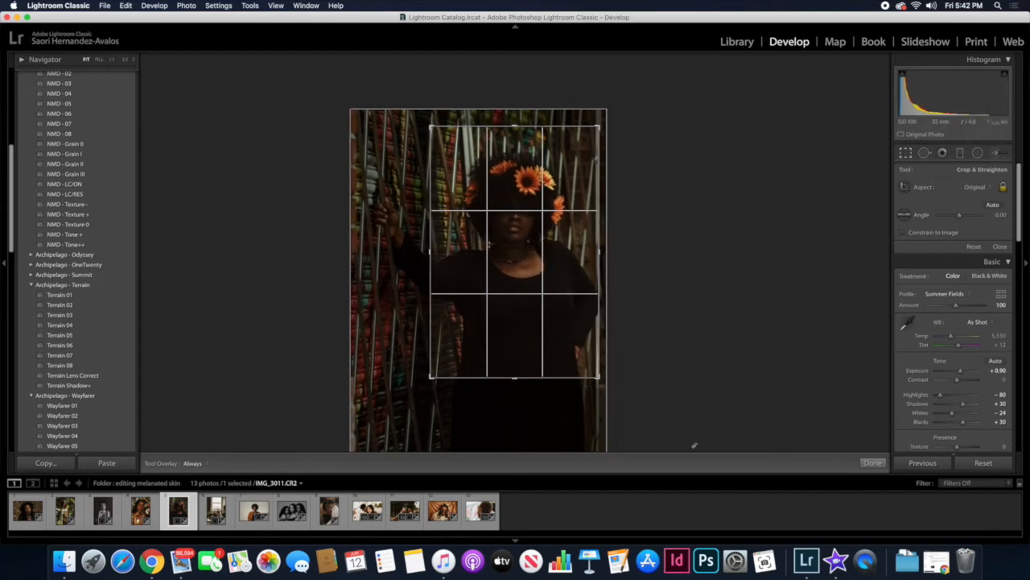
pyautogui.click(872, 462)
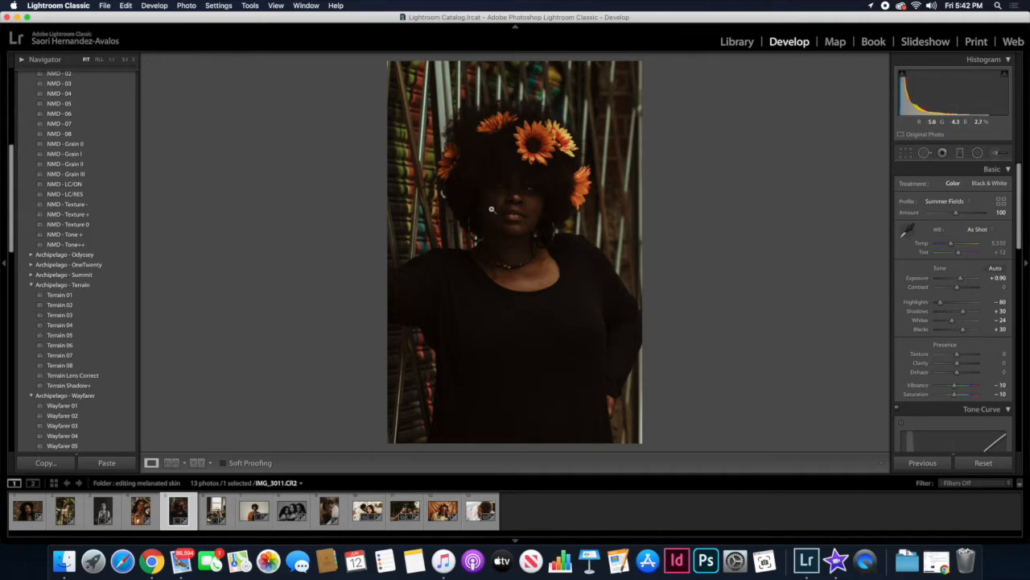
# Compare the cropped, preset-graded flower-crown portrait with its unedited version.
pyautogui.press('\\')
pyautogui.press('\\')
pyautogui.press('\\')
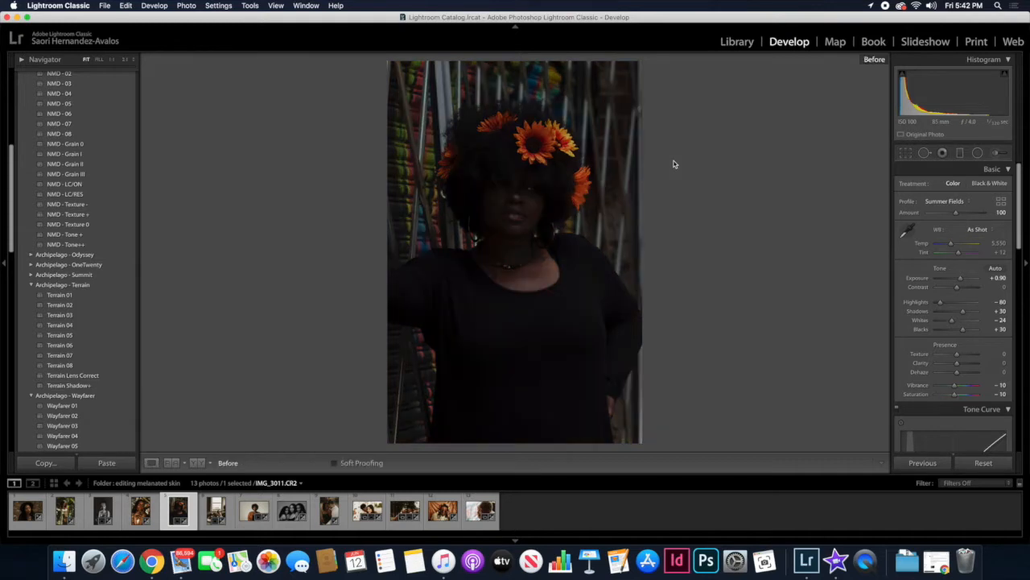
pyautogui.press('\\')
pyautogui.press('\\')
pyautogui.press('\\')
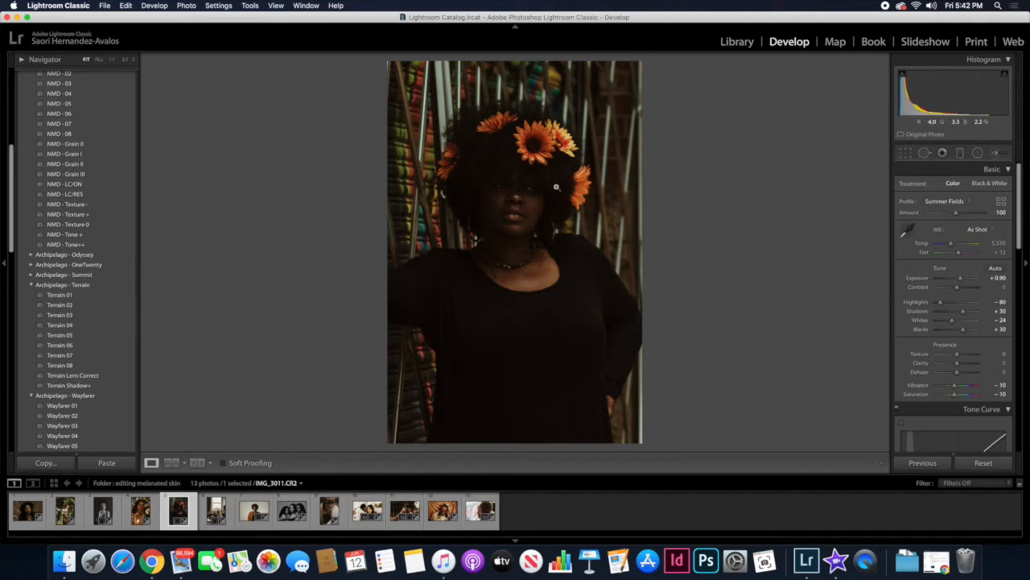
pyautogui.press('\\')
pyautogui.press('\\')
pyautogui.press('\\')
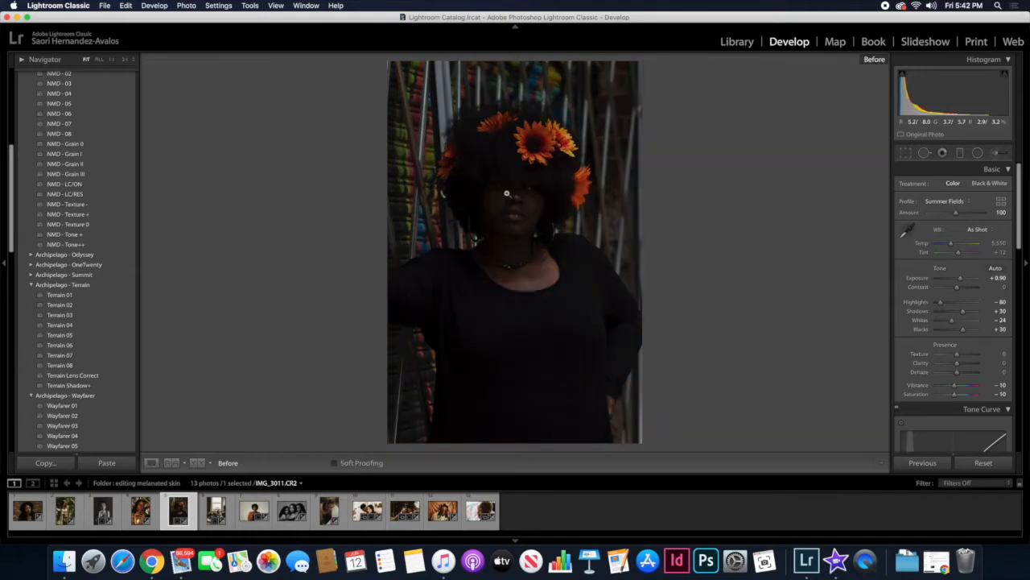
pyautogui.press('\\')
# Smooth the skin on the woman's face with a small adjustment brush set to Texture -19.
pyautogui.click(499, 184)
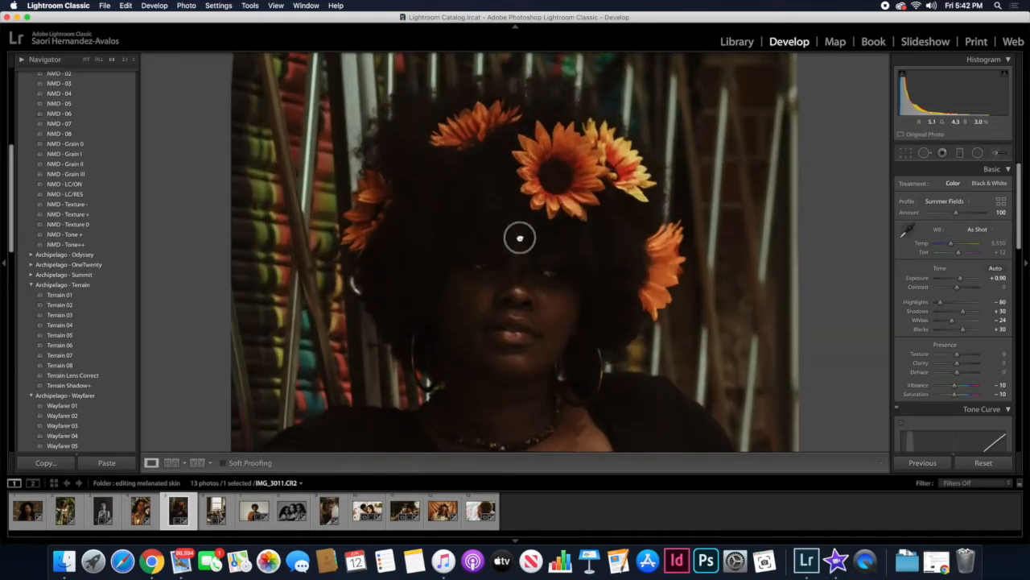
pyautogui.click(998, 153)
pyautogui.press('[')
pyautogui.press('[')
pyautogui.press('[')
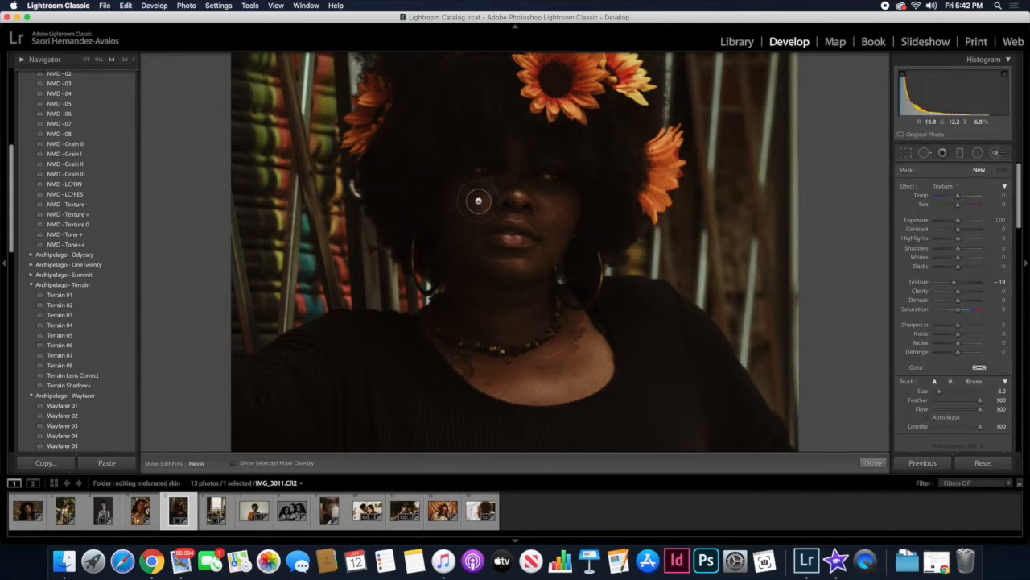
pyautogui.moveTo(471, 215)
pyautogui.mouseDown()
pyautogui.moveTo(494, 190)
pyautogui.moveTo(471, 184)
pyautogui.moveTo(503, 188)
pyautogui.moveTo(477, 209)
pyautogui.moveTo(481, 220)
pyautogui.moveTo(488, 199)
pyautogui.moveTo(518, 181)
pyautogui.moveTo(553, 200)
pyautogui.moveTo(556, 211)
pyautogui.moveTo(541, 210)
pyautogui.moveTo(549, 229)
pyautogui.moveTo(537, 256)
pyautogui.moveTo(520, 265)
pyautogui.moveTo(487, 259)
pyautogui.moveTo(505, 259)
pyautogui.moveTo(482, 254)
pyautogui.moveTo(473, 236)
pyautogui.moveTo(511, 215)
pyautogui.moveTo(534, 217)
pyautogui.moveTo(541, 235)
pyautogui.moveTo(499, 261)
pyautogui.moveTo(519, 264)
pyautogui.moveTo(511, 266)
pyautogui.moveTo(476, 247)
pyautogui.moveTo(487, 194)
pyautogui.moveTo(463, 195)
pyautogui.moveTo(525, 182)
pyautogui.moveTo(569, 199)
pyautogui.moveTo(537, 189)
pyautogui.moveTo(543, 227)
pyautogui.moveTo(501, 216)
pyautogui.moveTo(475, 229)
pyautogui.moveTo(470, 238)
pyautogui.moveTo(520, 252)
pyautogui.moveTo(506, 271)
pyautogui.moveTo(557, 233)
pyautogui.moveTo(543, 189)
pyautogui.moveTo(517, 159)
pyautogui.moveTo(506, 183)
pyautogui.moveTo(474, 190)
pyautogui.moveTo(562, 195)
pyautogui.moveTo(509, 212)
pyautogui.mouseUp()
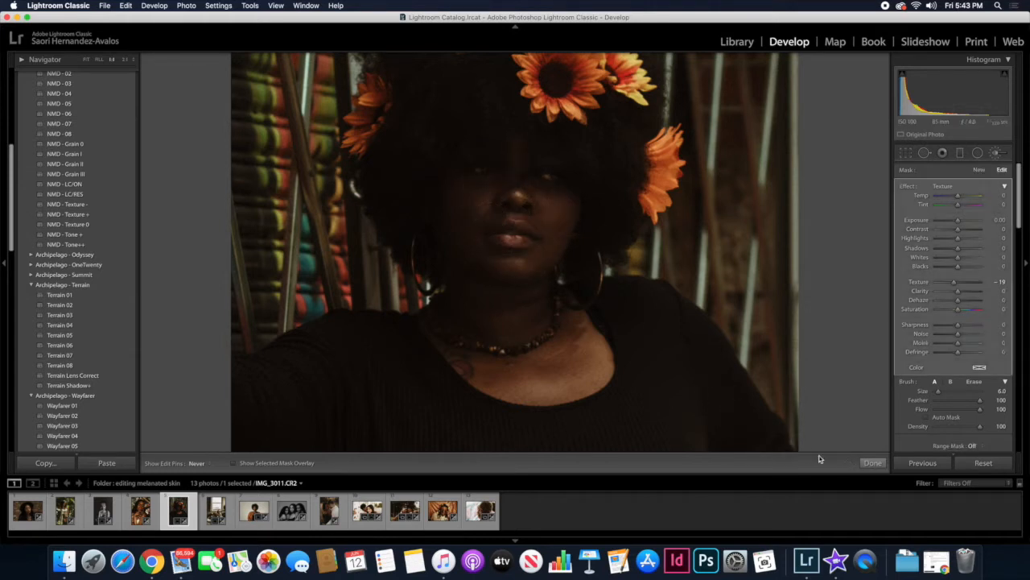
pyautogui.click(873, 462)
# Heal a small blemish on the cheek beside the mouth with the Spot Removal tool.
pyautogui.moveTo(434, 202); pyautogui.dragTo(427, 230)
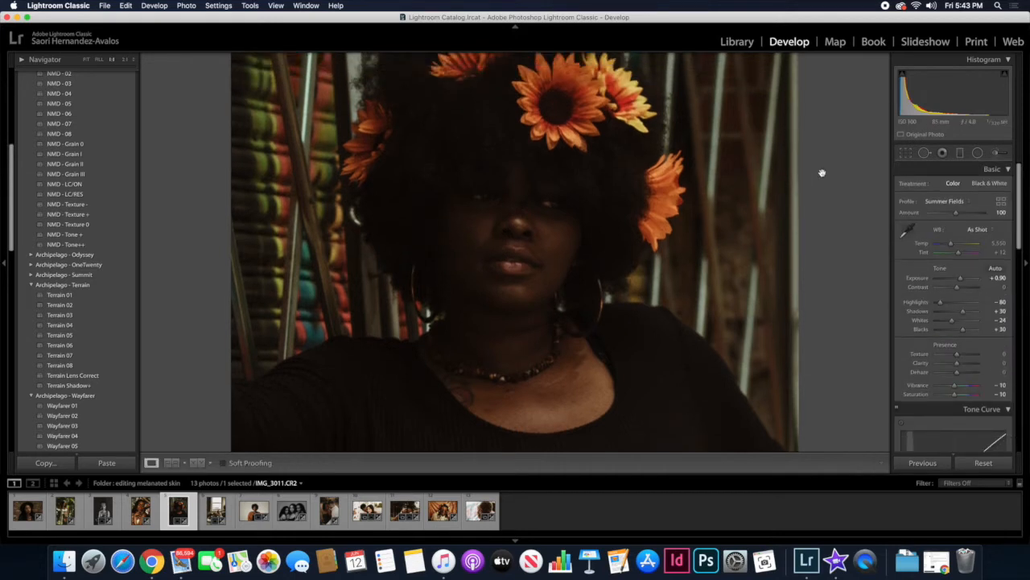
pyautogui.click(923, 153)
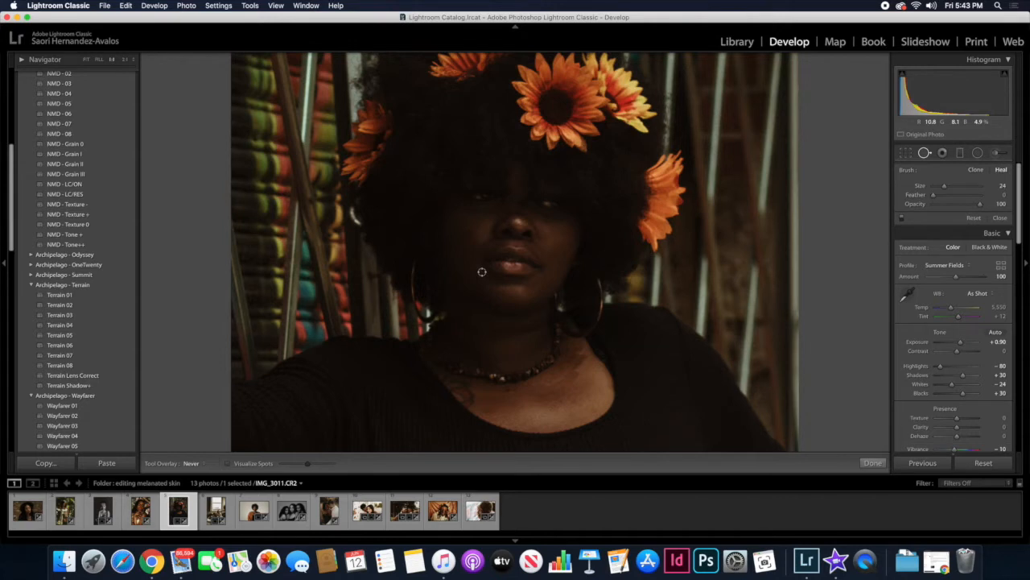
pyautogui.click(482, 272)
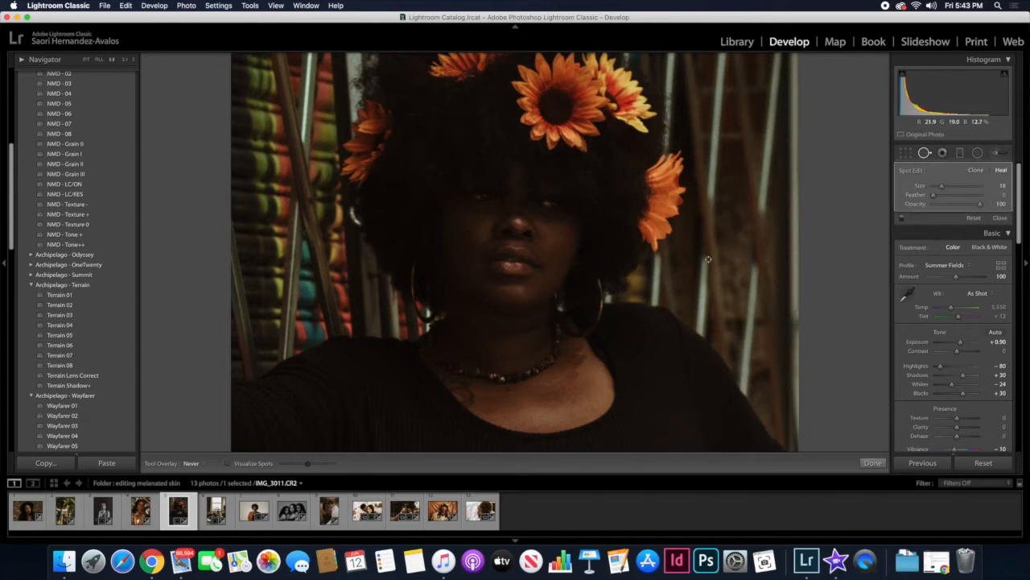
pyautogui.press('q')
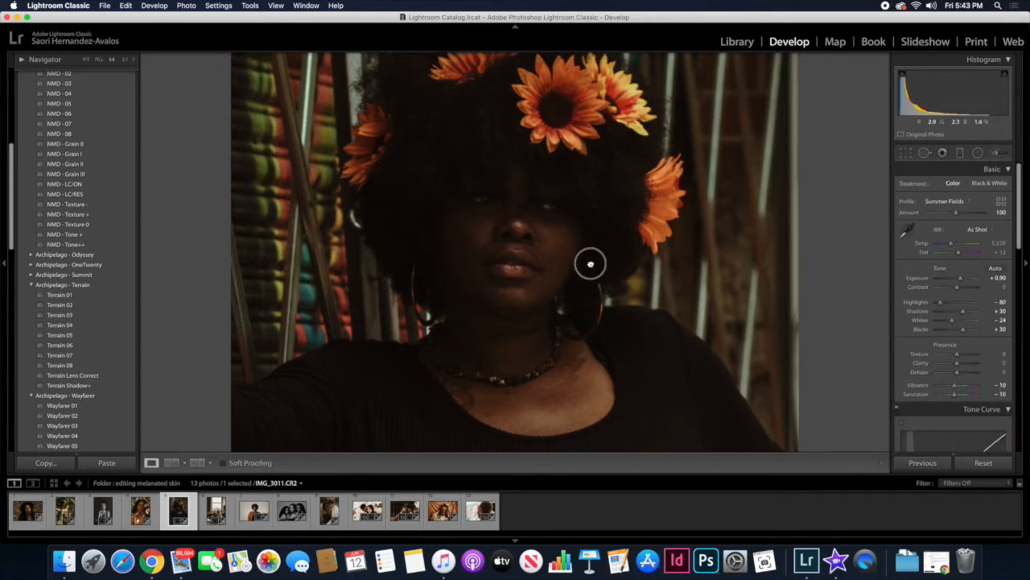
# Brush a cooling, desaturating adjustment onto the whites of the eyes with Temp -22, Saturation -10 and brush size 1.0.
pyautogui.click(536, 218)
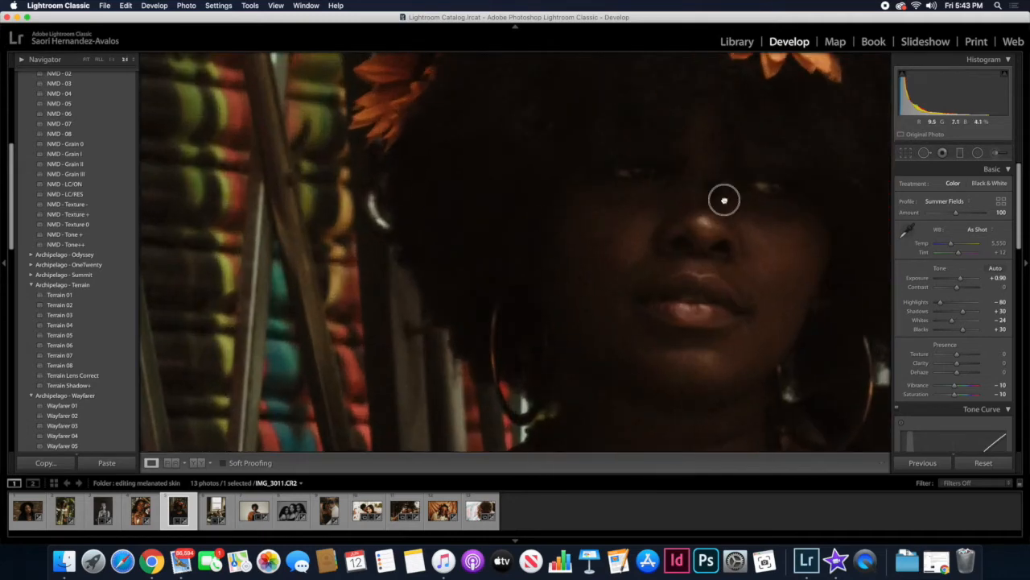
pyautogui.moveTo(722, 201); pyautogui.dragTo(667, 202)
pyautogui.click(998, 153)
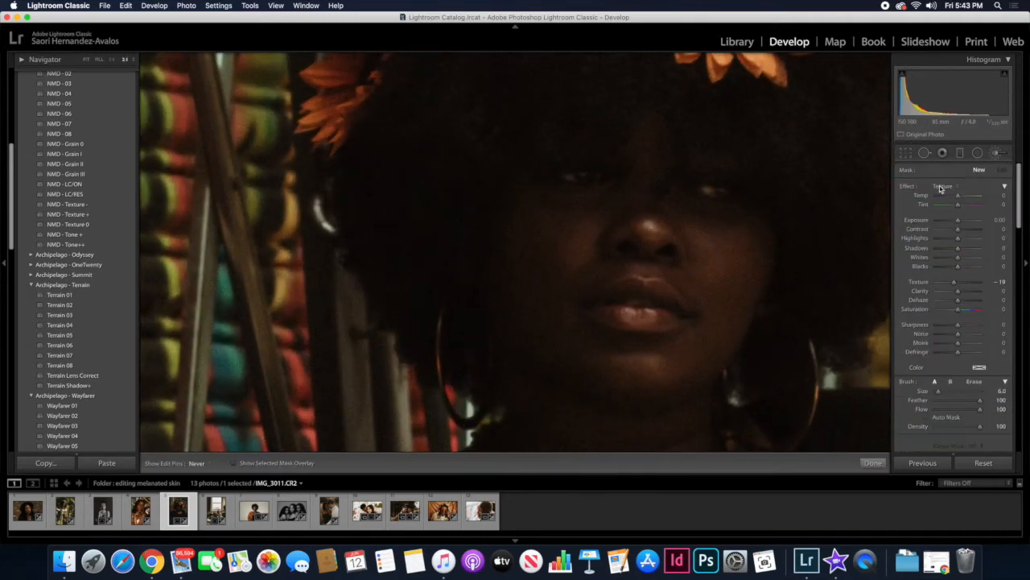
pyautogui.click(941, 188)
pyautogui.click(936, 130)
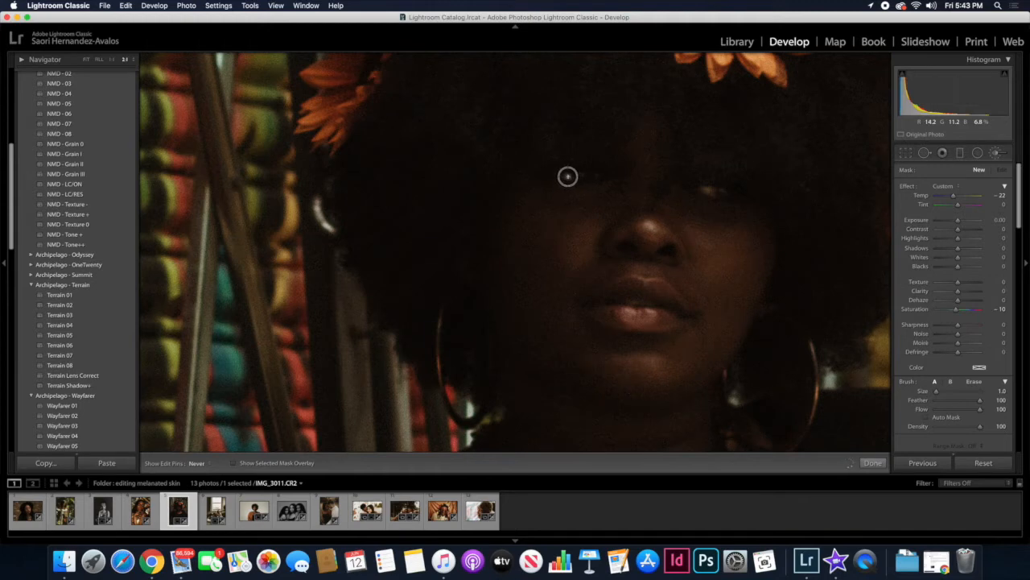
pyautogui.click(580, 177)
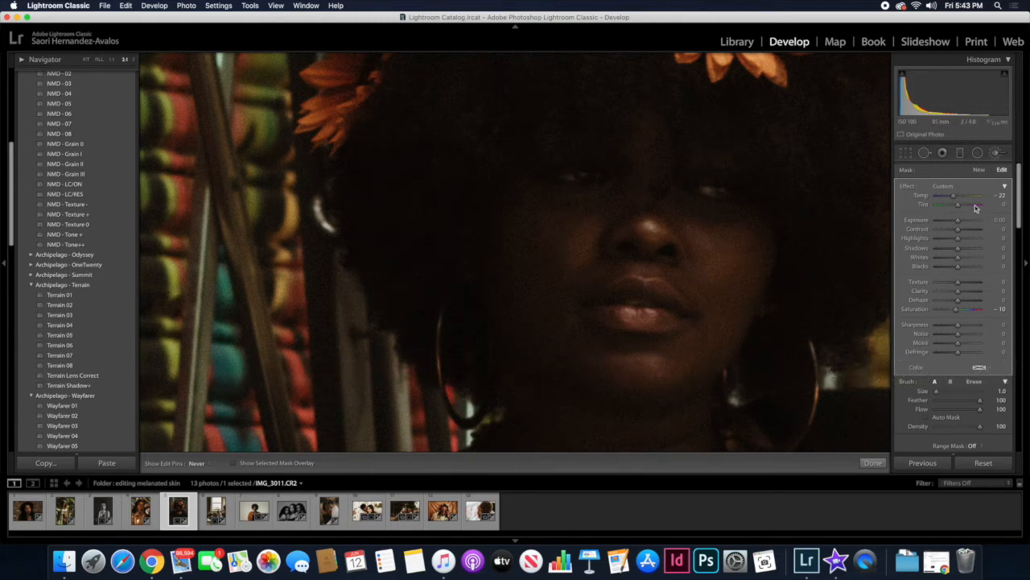
# Set the eye adjustment's exposure to 0.10 and tint to 9, and finish the brush edit.
pyautogui.click(998, 220)
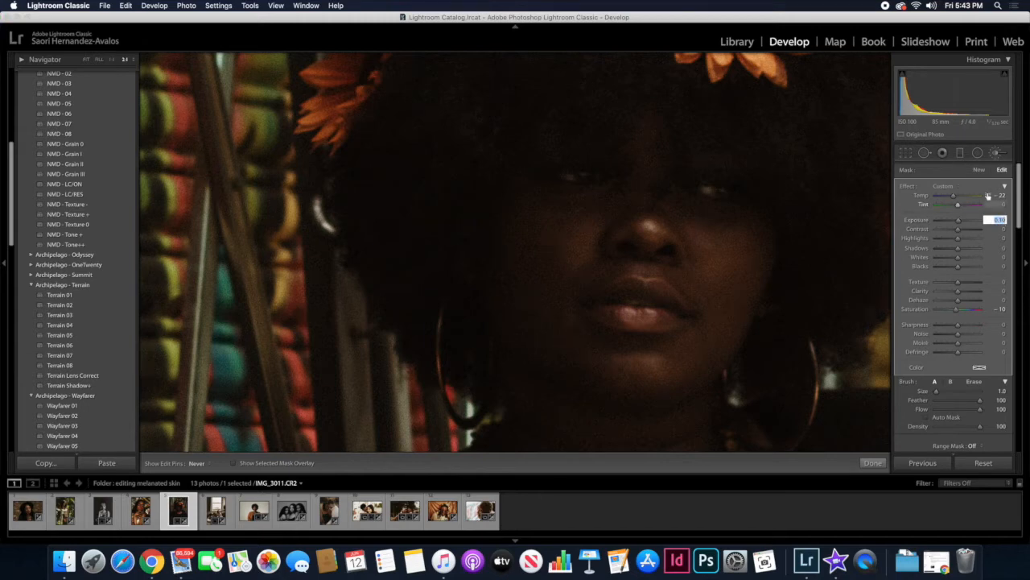
pyautogui.click(958, 204)
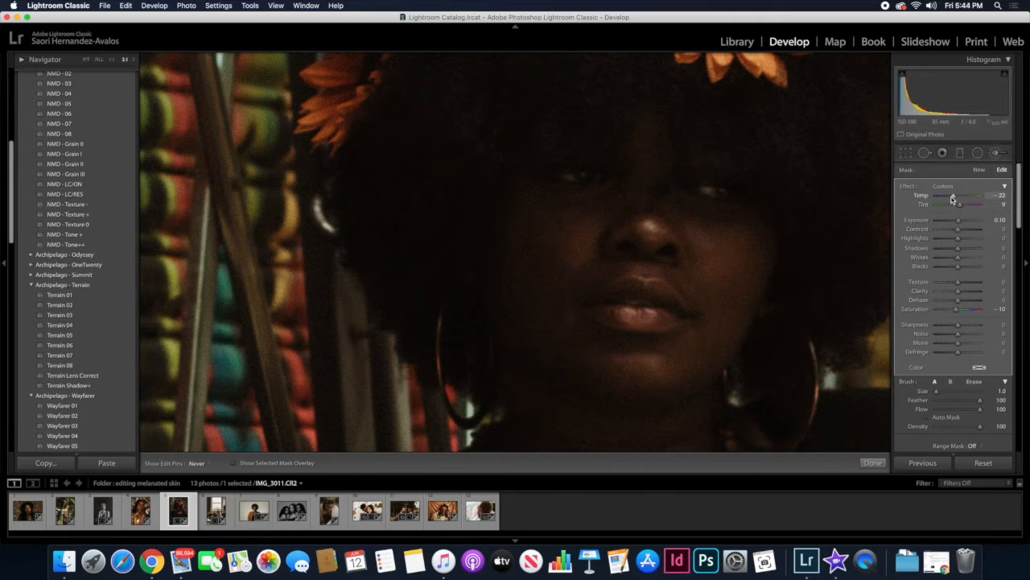
pyautogui.click(872, 462)
pyautogui.click(788, 244)
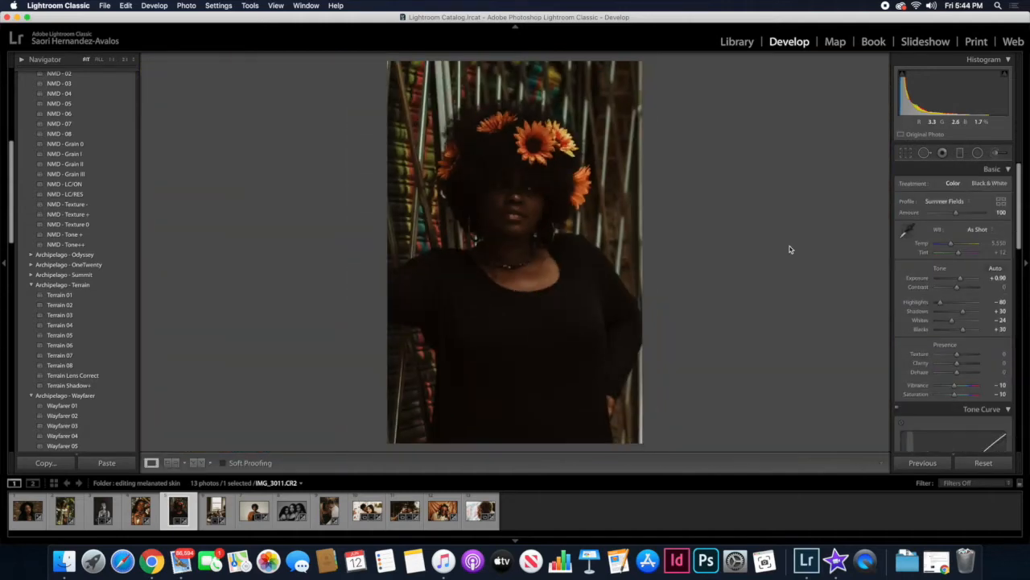
# Brush another size 1.0 adjustment onto the eyes with Temp -22, Contrast -22 and Saturation -10.
pyautogui.click(531, 165)
pyautogui.moveTo(476, 204); pyautogui.dragTo(640, 125)
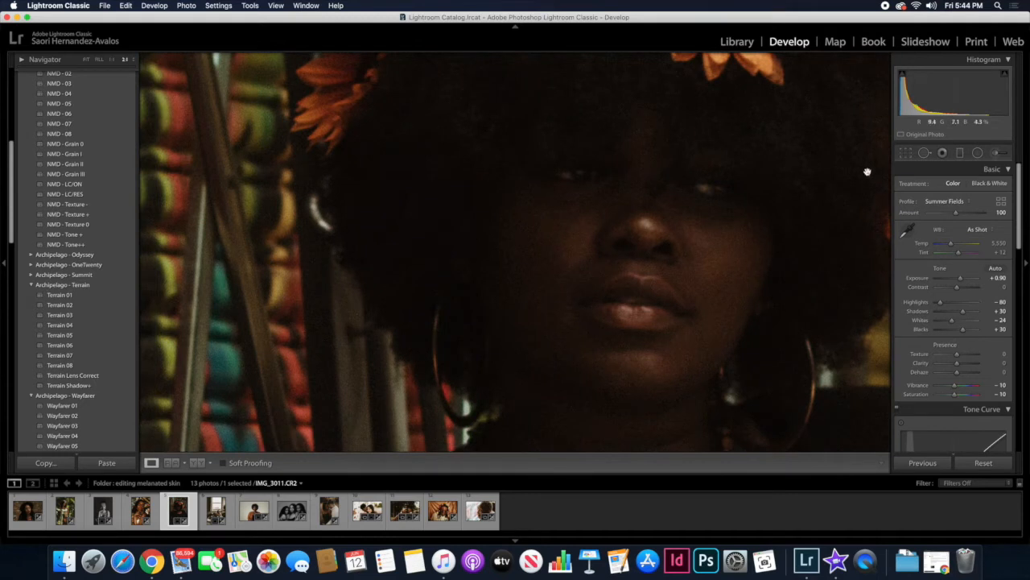
pyautogui.click(996, 155)
pyautogui.click(942, 188)
pyautogui.click(593, 159)
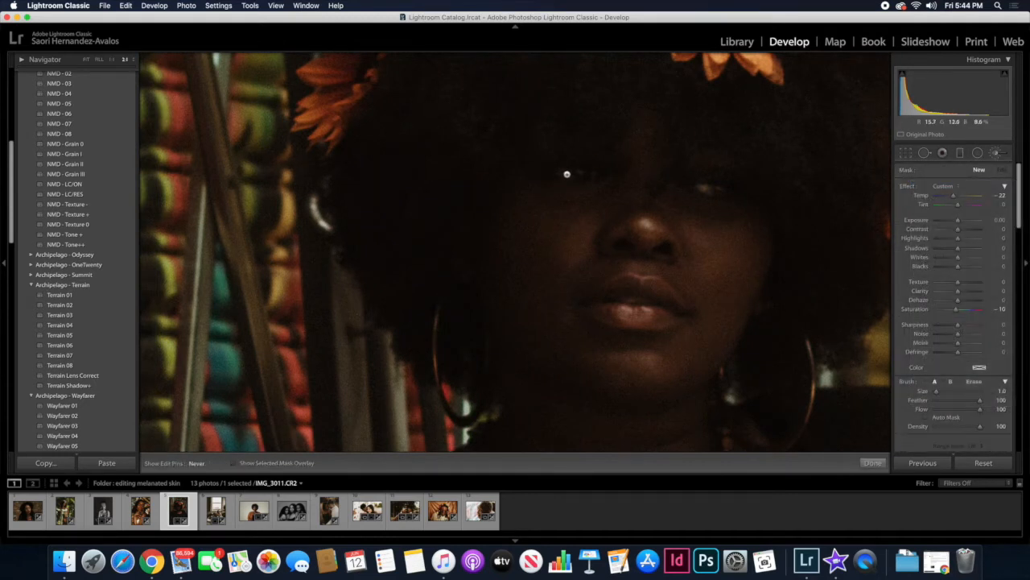
pyautogui.click(567, 174)
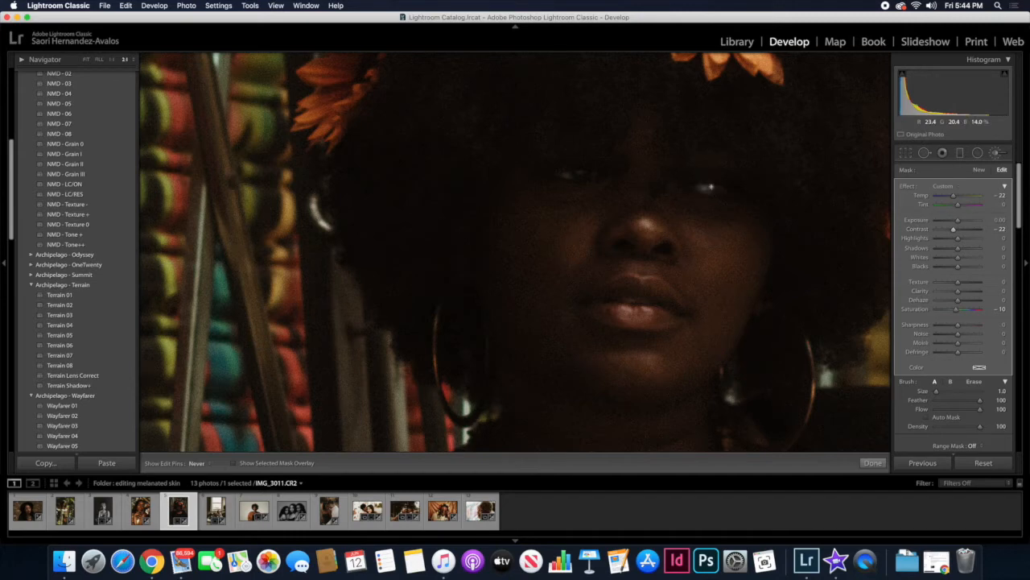
pyautogui.click(873, 462)
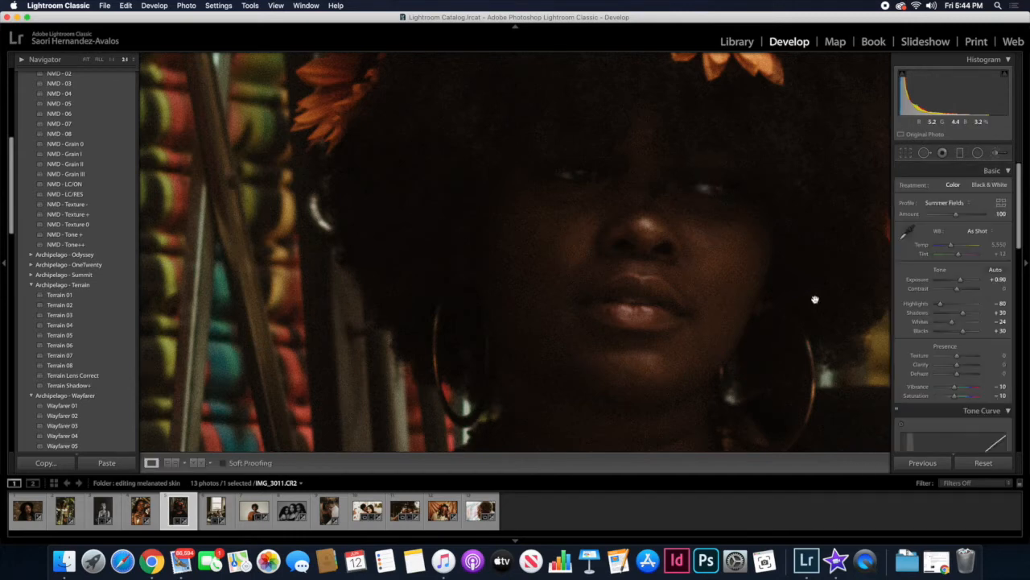
pyautogui.click(817, 299)
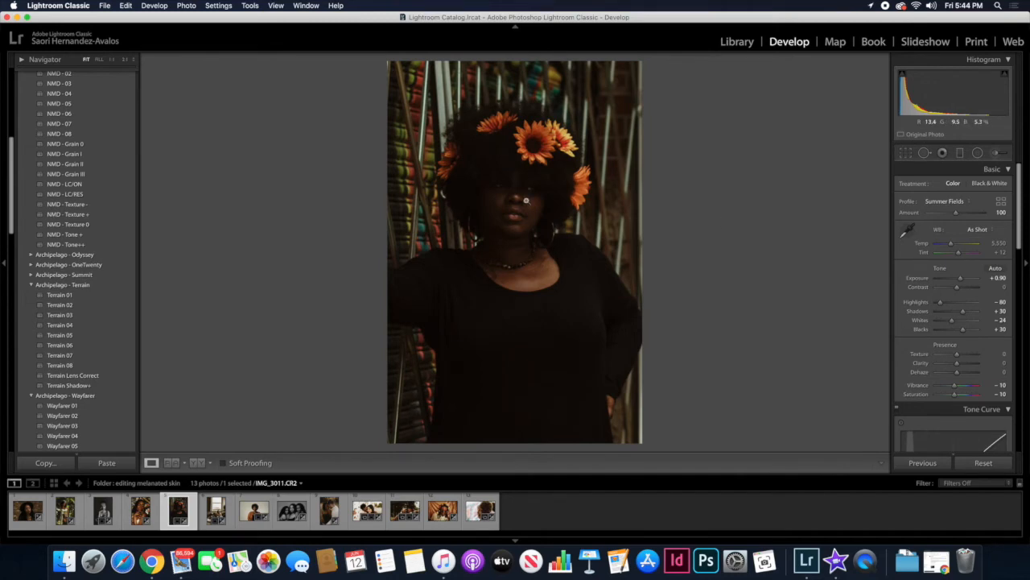
# Brush a size 8.0 adjustment with Contrast -13 and Shadows 17 across the upper face around the eyes, and finish the brush edit.
pyautogui.moveTo(530, 185); pyautogui.dragTo(565, 227)
pyautogui.click(999, 155)
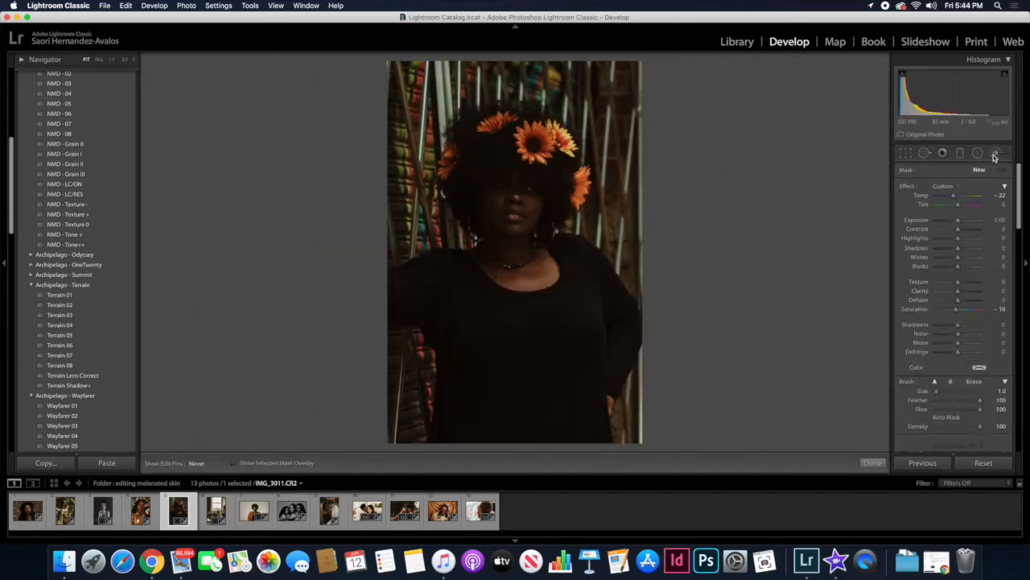
pyautogui.click(947, 186)
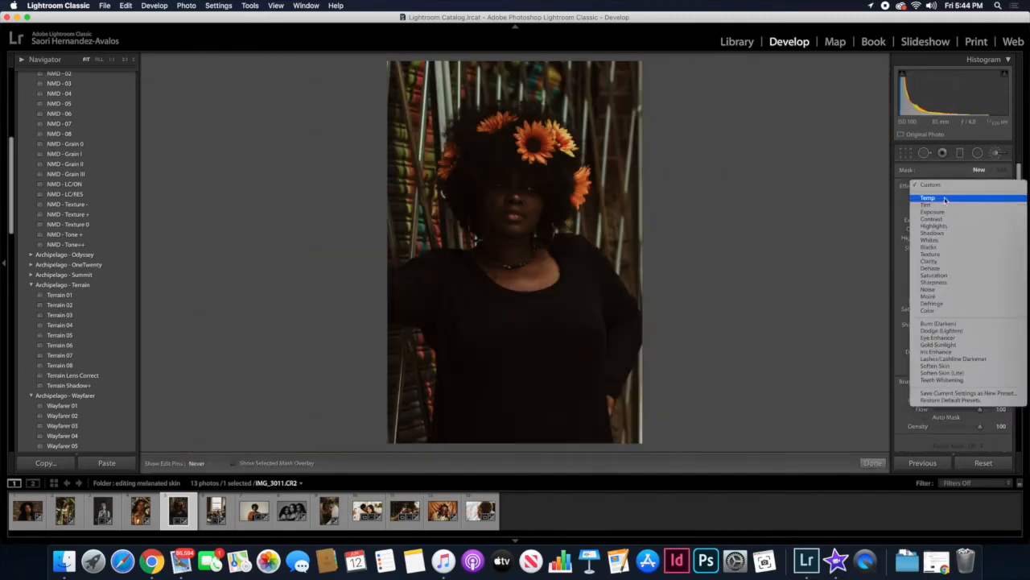
pyautogui.click(937, 232)
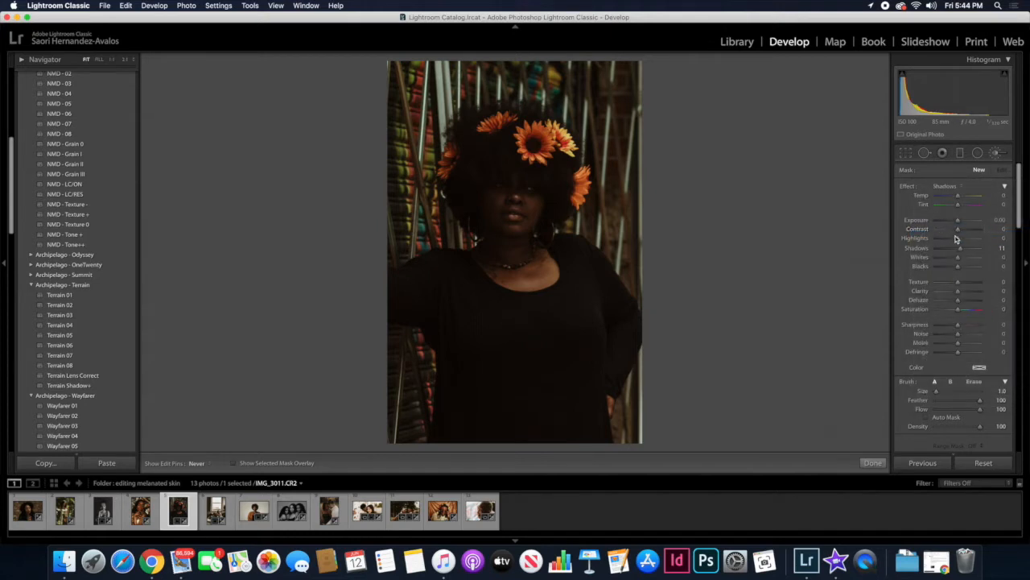
pyautogui.moveTo(957, 233); pyautogui.dragTo(955, 234)
pyautogui.scroll(2, 485, 215)
pyautogui.moveTo(491, 197)
pyautogui.mouseDown()
pyautogui.moveTo(525, 258)
pyautogui.moveTo(493, 222)
pyautogui.moveTo(489, 175)
pyautogui.moveTo(508, 174)
pyautogui.moveTo(491, 179)
pyautogui.moveTo(487, 215)
pyautogui.moveTo(494, 228)
pyautogui.moveTo(515, 182)
pyautogui.mouseUp()
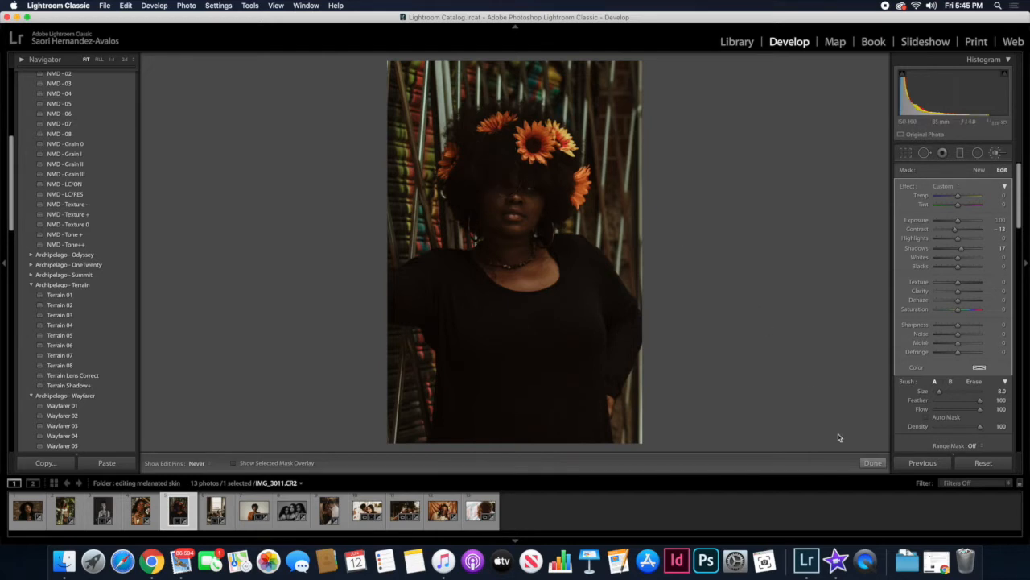
pyautogui.click(872, 462)
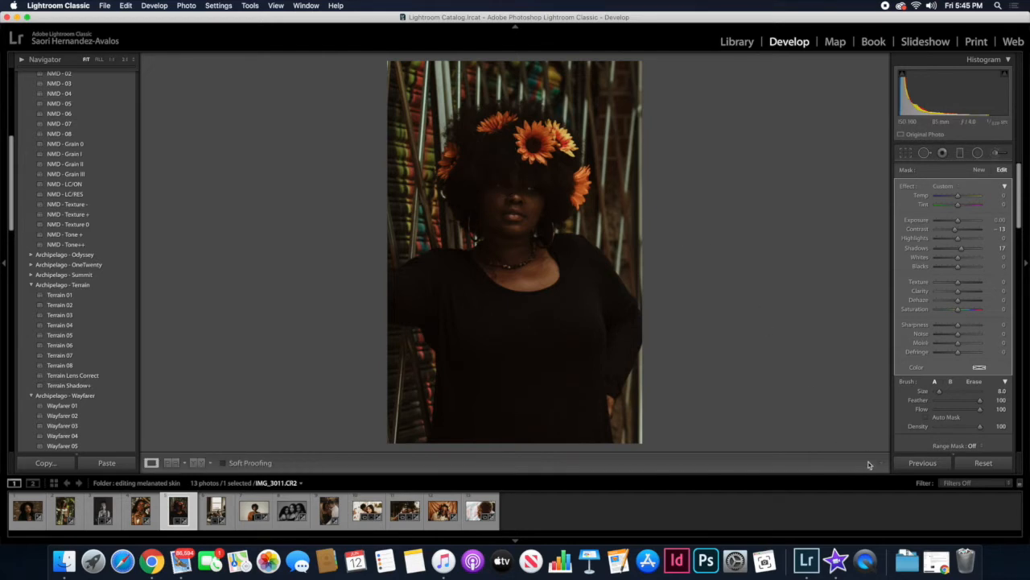
# Brush a second adjustment with Contrast -13 and Shadows 17 across the forehead above the eyes, and finish the brush edit.
pyautogui.click(996, 153)
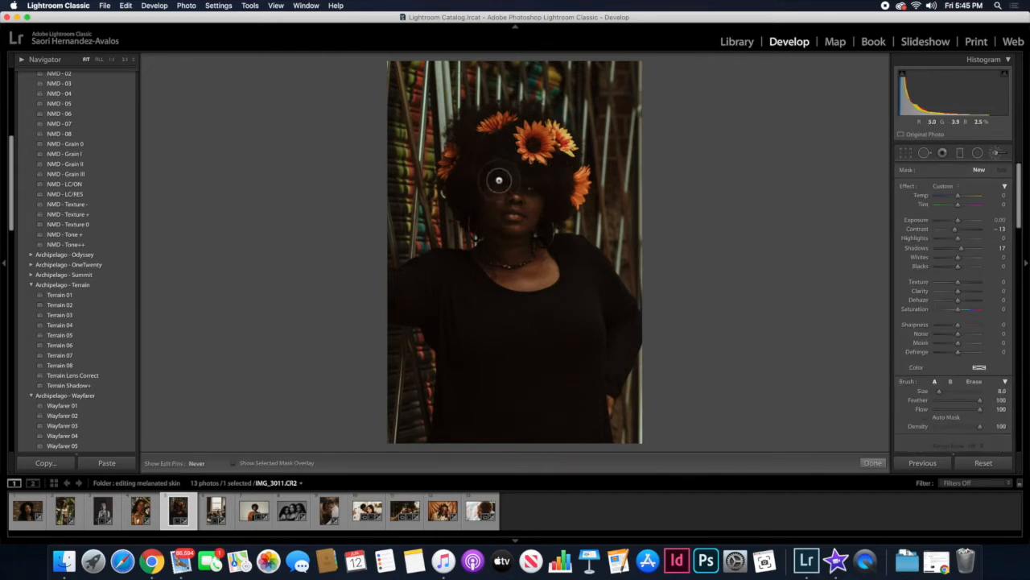
pyautogui.moveTo(499, 180)
pyautogui.mouseDown()
pyautogui.moveTo(532, 183)
pyautogui.moveTo(494, 184)
pyautogui.moveTo(536, 182)
pyautogui.moveTo(510, 182)
pyautogui.mouseUp()
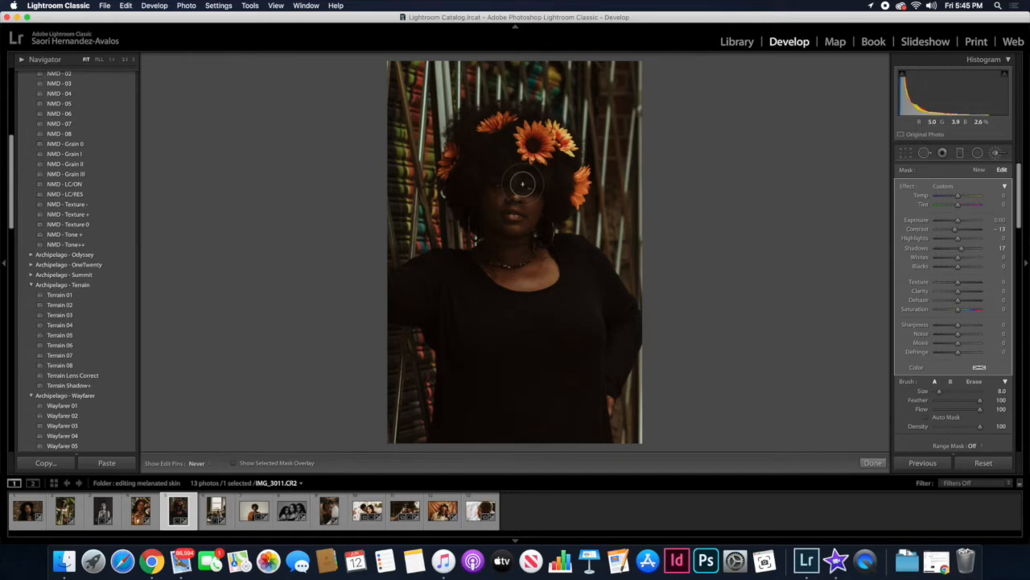
pyautogui.click(872, 463)
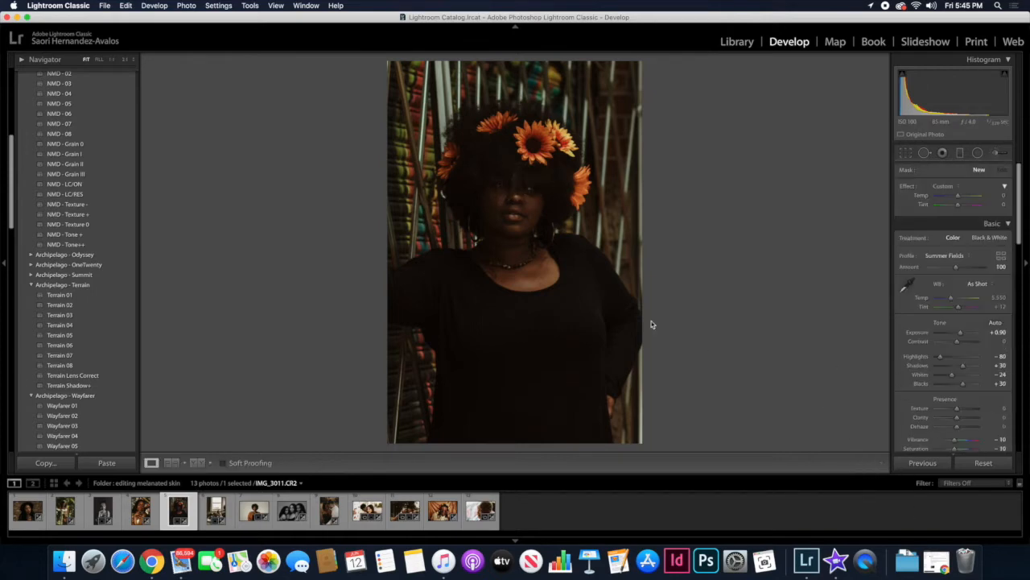
# Inspect the face and chest up close, and compare the portrait before and after the edits.
pyautogui.click(540, 193)
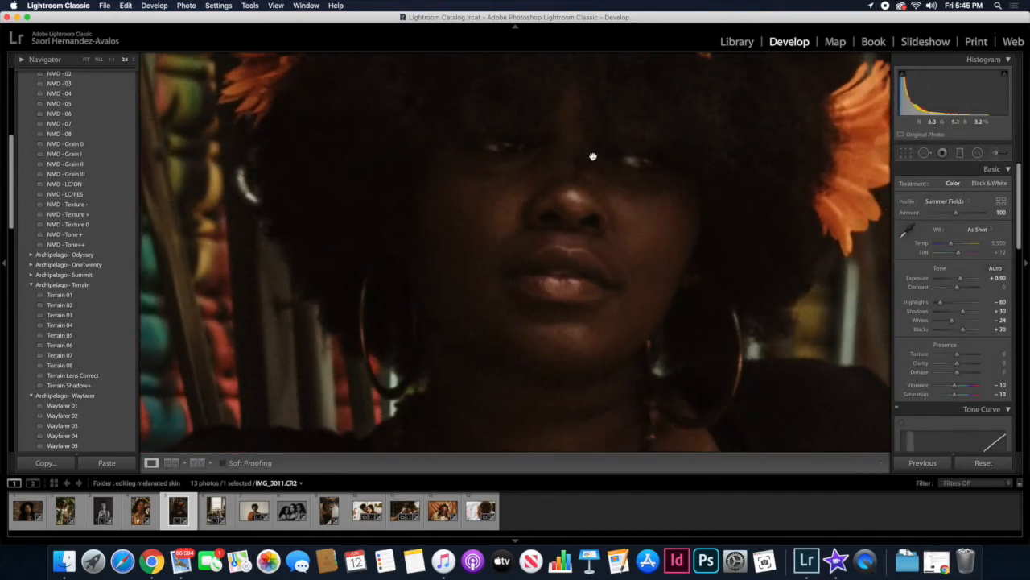
pyautogui.click(592, 156)
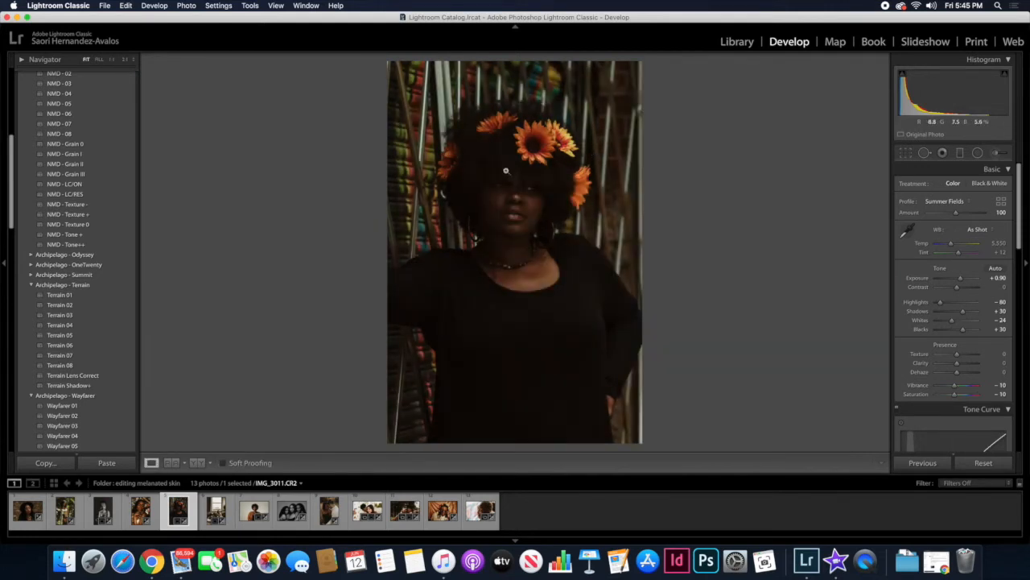
pyautogui.click(532, 260)
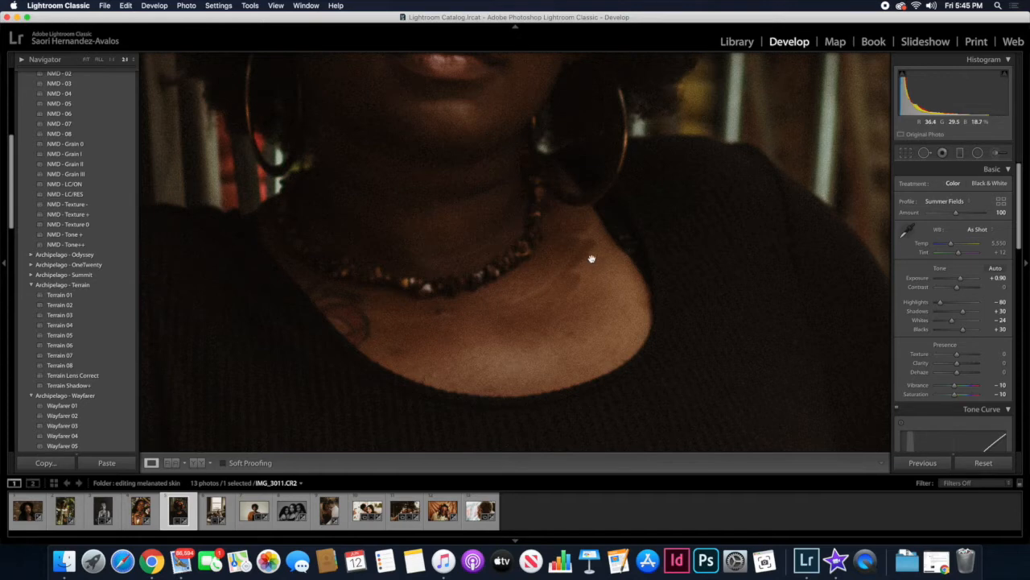
pyautogui.click(616, 223)
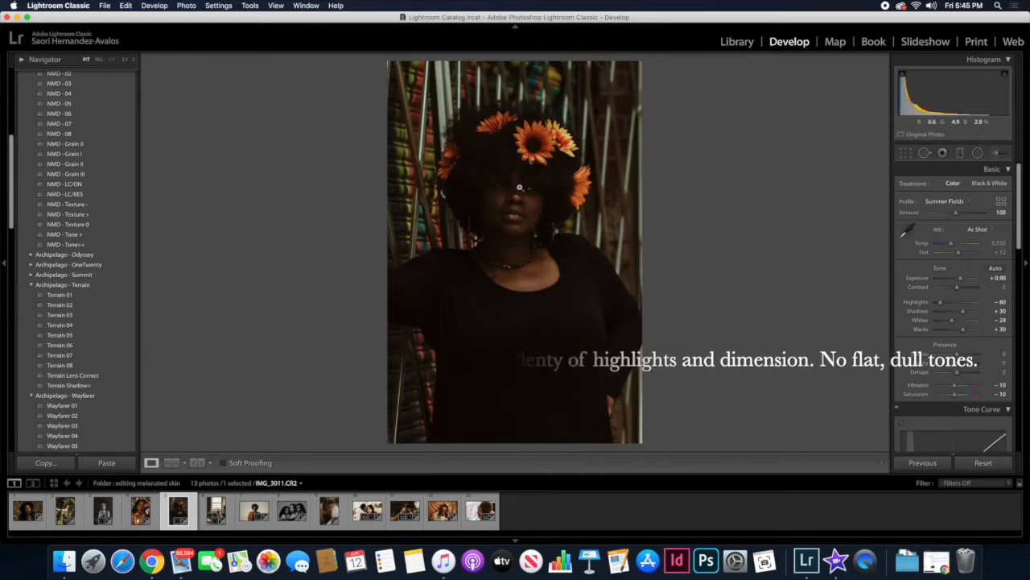
pyautogui.click(484, 300)
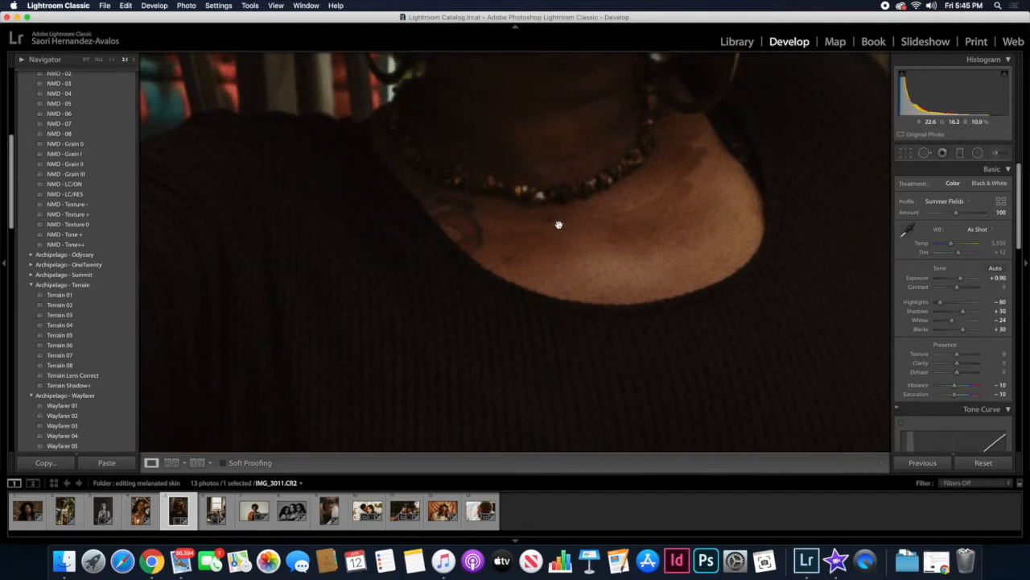
pyautogui.click(676, 254)
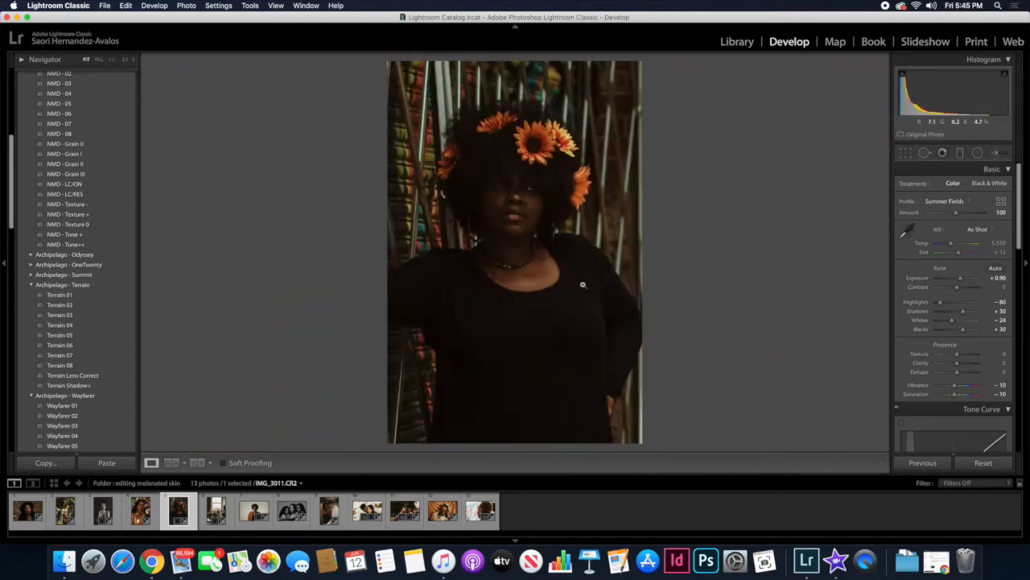
pyautogui.press('\\')
pyautogui.press('\\')
pyautogui.press('\\')
pyautogui.press('\\')
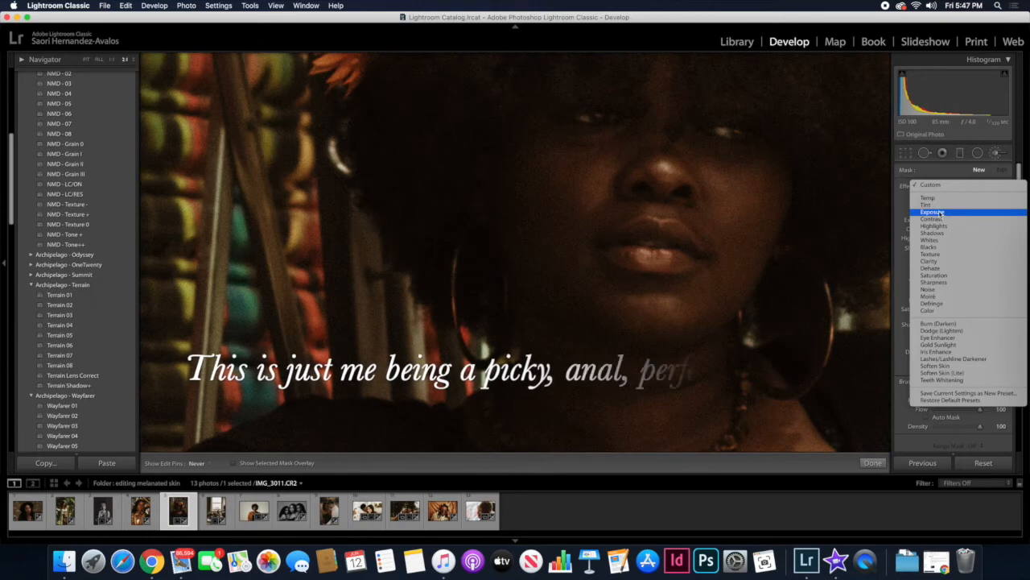
# Brush a size 8.0 Texture -19 adjustment over the cheeks and the skin around the mouth, and finish the brush edit.
pyautogui.click(940, 255)
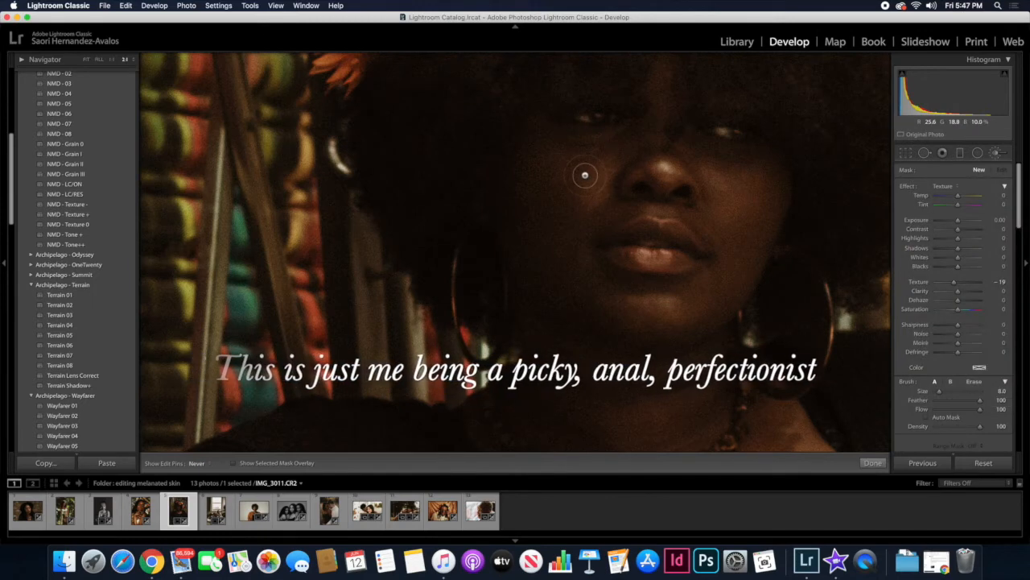
pyautogui.moveTo(587, 166)
pyautogui.mouseDown()
pyautogui.moveTo(583, 217)
pyautogui.moveTo(617, 148)
pyautogui.moveTo(585, 179)
pyautogui.moveTo(596, 209)
pyautogui.moveTo(579, 170)
pyautogui.moveTo(612, 148)
pyautogui.moveTo(588, 163)
pyautogui.moveTo(580, 197)
pyautogui.moveTo(592, 181)
pyautogui.moveTo(536, 185)
pyautogui.moveTo(602, 169)
pyautogui.moveTo(609, 152)
pyautogui.moveTo(585, 174)
pyautogui.moveTo(592, 211)
pyautogui.moveTo(608, 201)
pyautogui.moveTo(588, 211)
pyautogui.moveTo(611, 158)
pyautogui.mouseUp()
pyautogui.moveTo(736, 164)
pyautogui.mouseDown()
pyautogui.moveTo(708, 164)
pyautogui.moveTo(727, 185)
pyautogui.moveTo(706, 214)
pyautogui.moveTo(719, 189)
pyautogui.moveTo(703, 170)
pyautogui.moveTo(717, 213)
pyautogui.moveTo(705, 218)
pyautogui.moveTo(726, 241)
pyautogui.moveTo(704, 153)
pyautogui.moveTo(662, 142)
pyautogui.moveTo(621, 163)
pyautogui.moveTo(579, 212)
pyautogui.moveTo(589, 154)
pyautogui.moveTo(620, 137)
pyautogui.moveTo(585, 149)
pyautogui.moveTo(543, 146)
pyautogui.moveTo(591, 149)
pyautogui.moveTo(569, 153)
pyautogui.moveTo(584, 214)
pyautogui.moveTo(529, 163)
pyautogui.moveTo(567, 184)
pyautogui.moveTo(577, 231)
pyautogui.mouseUp()
pyautogui.moveTo(690, 202)
pyautogui.mouseDown()
pyautogui.moveTo(718, 203)
pyautogui.moveTo(723, 240)
pyautogui.mouseUp()
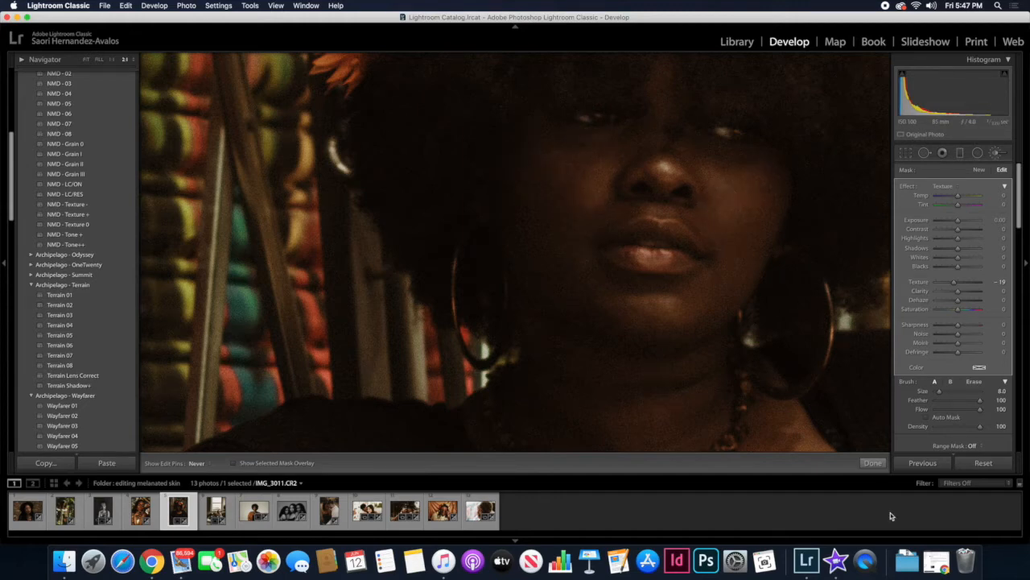
pyautogui.click(873, 463)
# Examine the smoothed face up close and compare the whole portrait with its unedited version.
pyautogui.moveTo(715, 260); pyautogui.dragTo(708, 322)
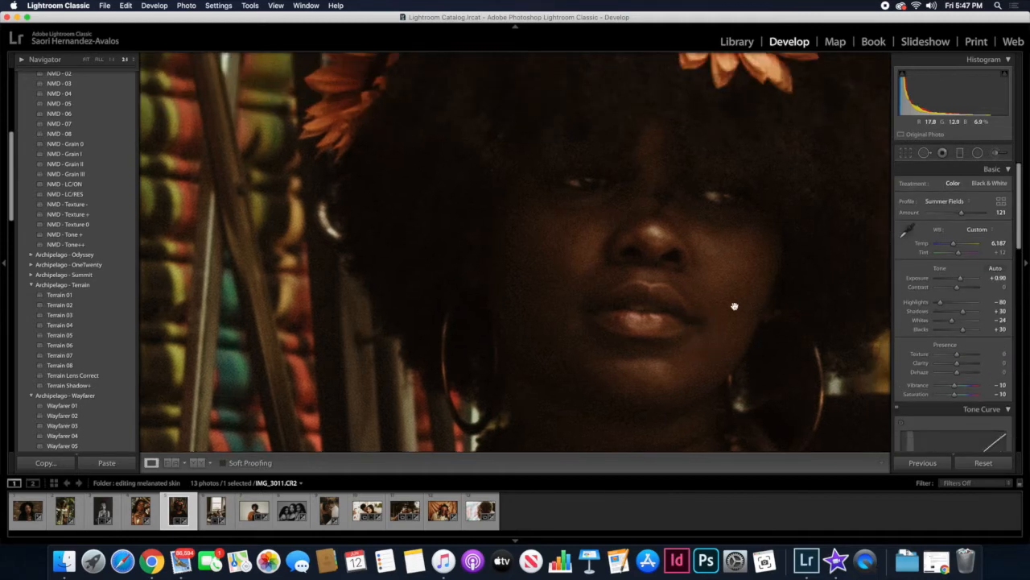
pyautogui.click(709, 322)
pyautogui.click(519, 168)
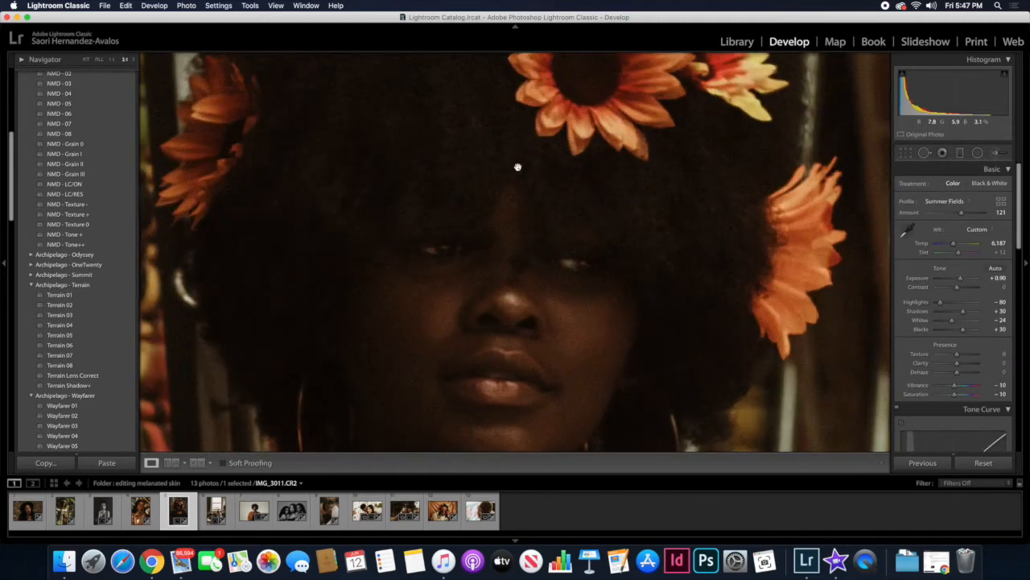
pyautogui.moveTo(522, 216); pyautogui.dragTo(529, 120)
pyautogui.click(673, 232)
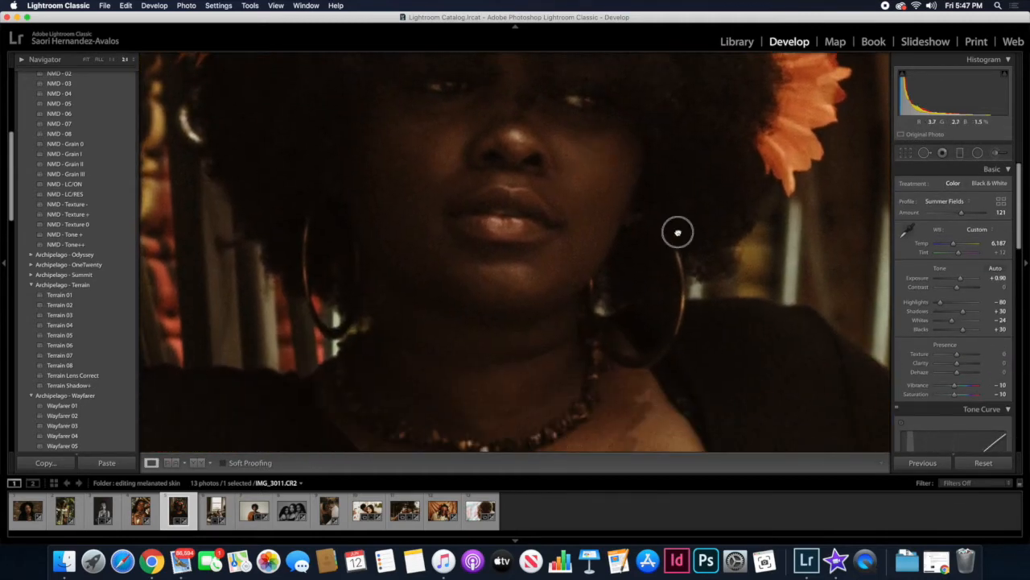
pyautogui.press('\\')
pyautogui.press('\\')
pyautogui.press('\\')
pyautogui.press('\\')
# Switch to the photo 155A2158.CR2 of the couple in bed and return it to its Import history state.
pyautogui.press('Right')
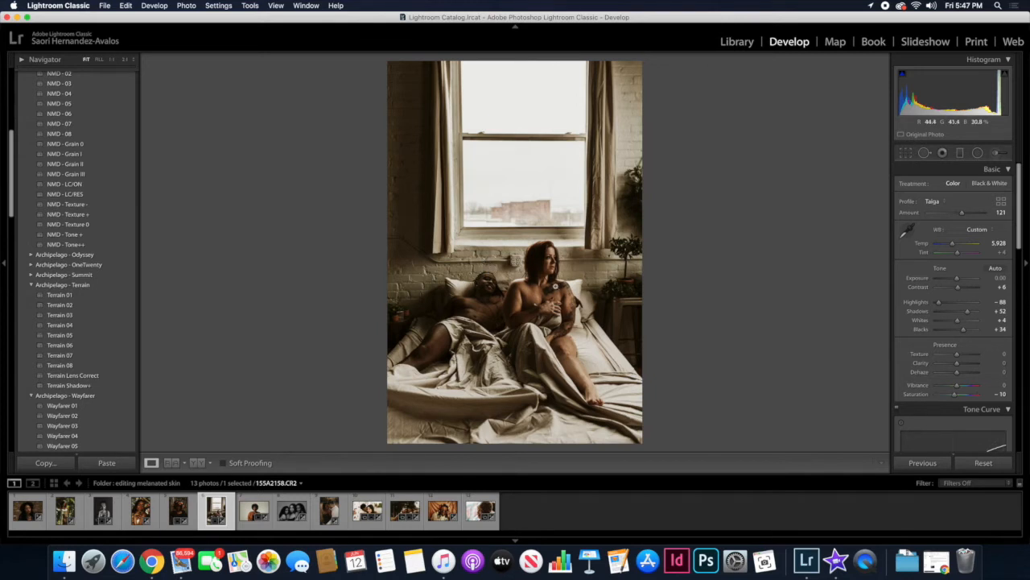
pyautogui.scroll(-5, 132, 324)
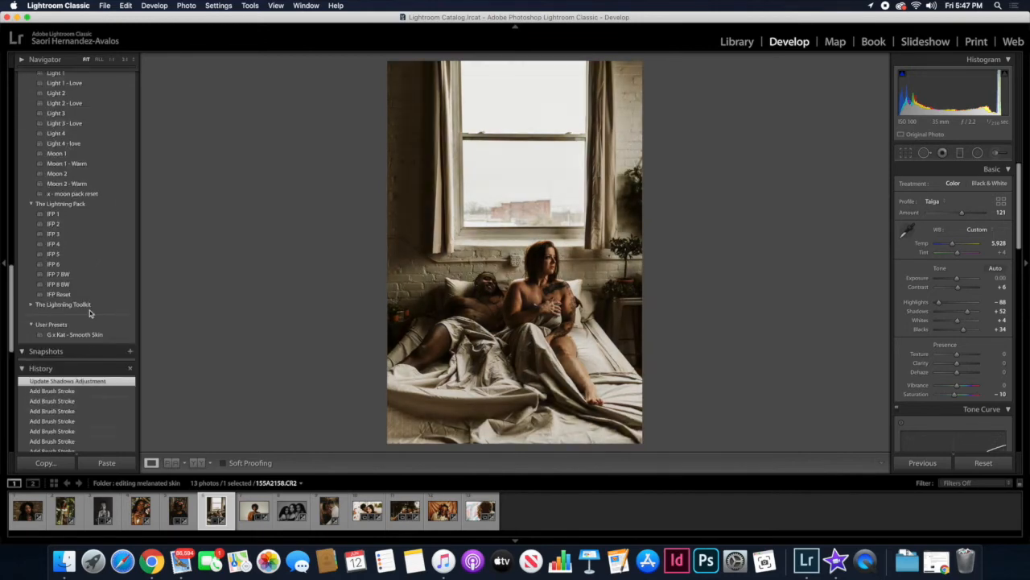
pyautogui.scroll(-10, 91, 394)
pyautogui.scroll(-5, 89, 389)
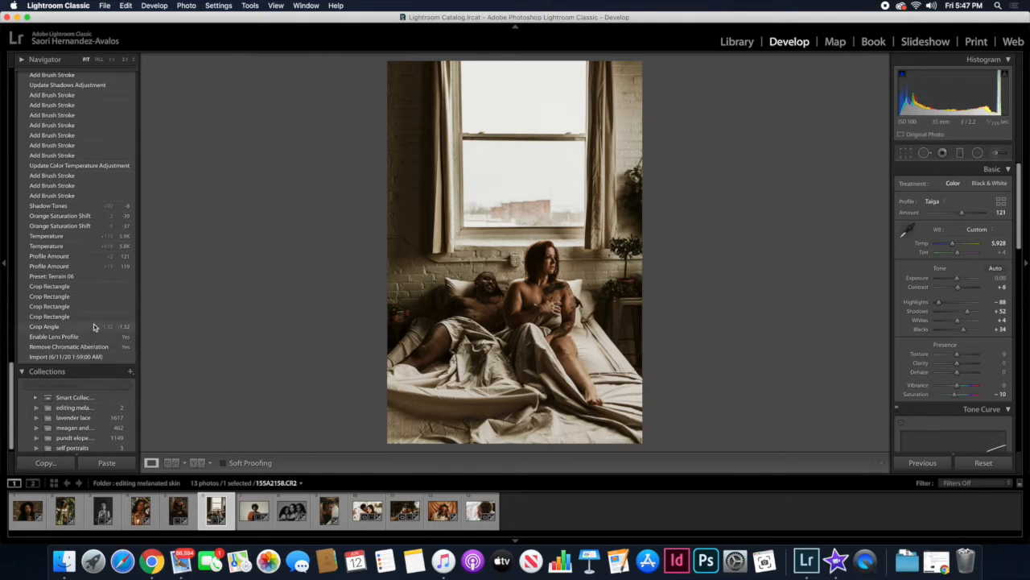
pyautogui.scroll(8, 90, 182)
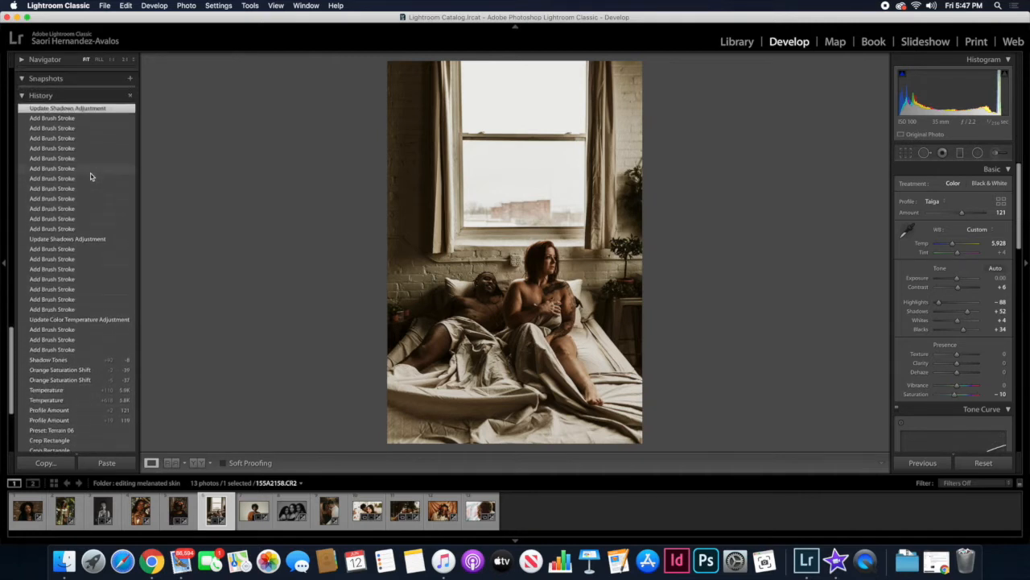
pyautogui.scroll(-4, 90, 175)
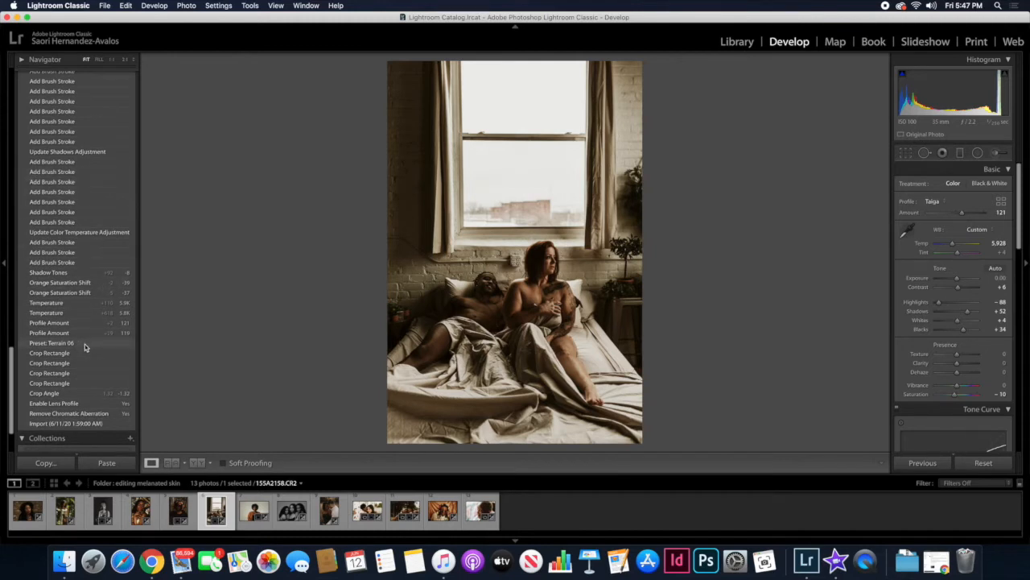
pyautogui.click(102, 420)
# Remove chromatic aberration and enable the lens profile corrections for the couple photo.
pyautogui.scroll(-5, 949, 392)
pyautogui.scroll(-5, 949, 393)
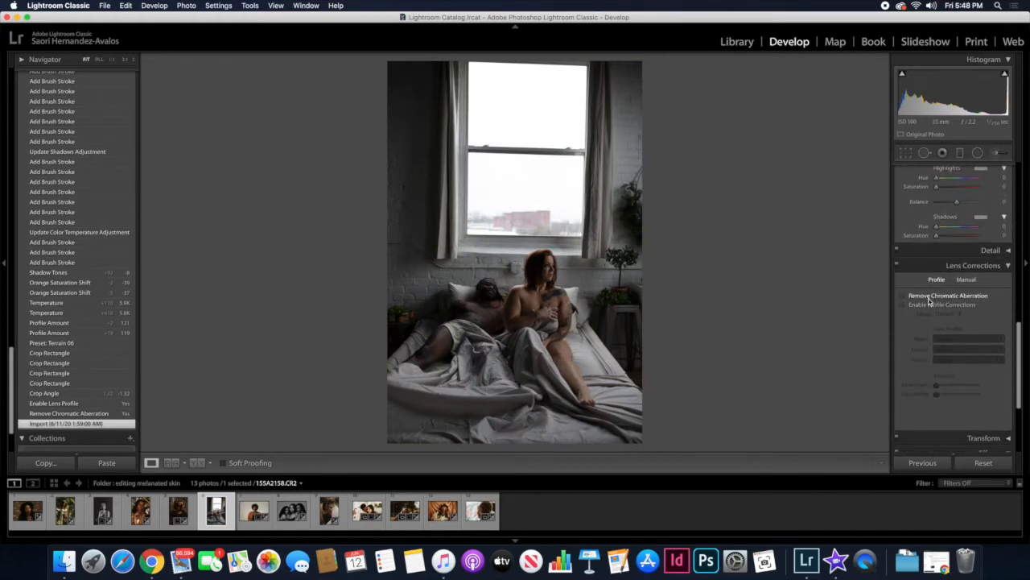
pyautogui.click(917, 295)
pyautogui.click(914, 304)
# Straighten the couple photo to an angle of -1.52, tighten the crop around the window and bed, and apply it.
pyautogui.scroll(6, 916, 241)
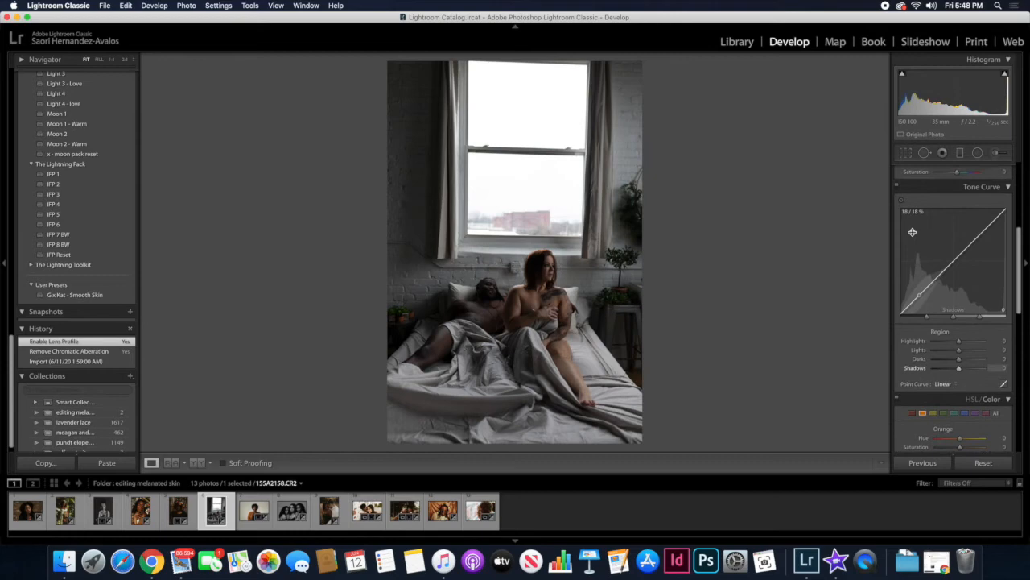
pyautogui.click(904, 153)
pyautogui.moveTo(960, 216); pyautogui.dragTo(959, 215)
pyautogui.moveTo(635, 70); pyautogui.dragTo(632, 78)
pyautogui.moveTo(551, 259); pyautogui.dragTo(536, 254)
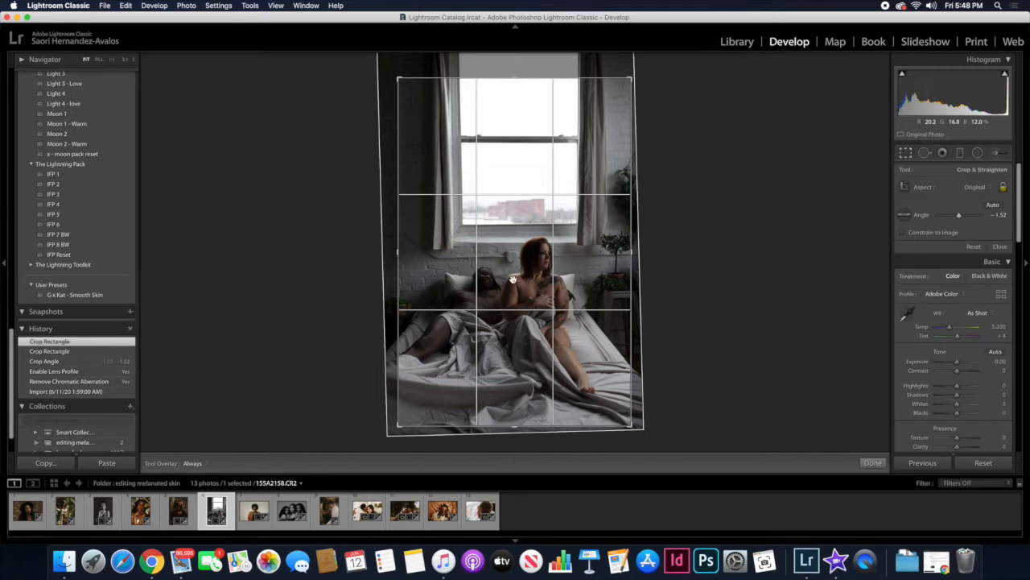
pyautogui.moveTo(512, 279); pyautogui.dragTo(515, 280)
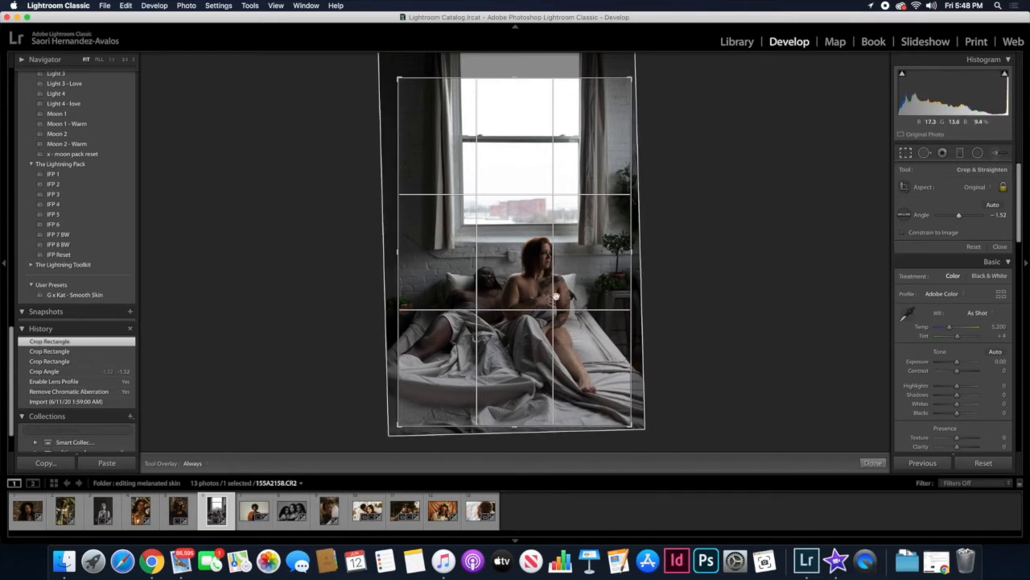
pyautogui.click(869, 464)
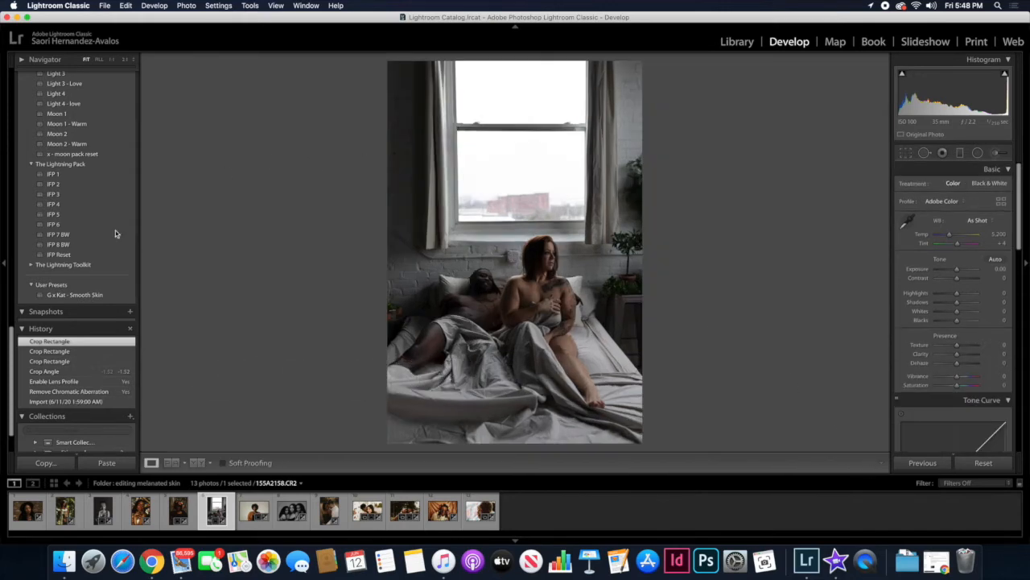
# Preview presets from several packs on the couple photo and apply the Terrain 06 preset.
pyautogui.scroll(4, 89, 189)
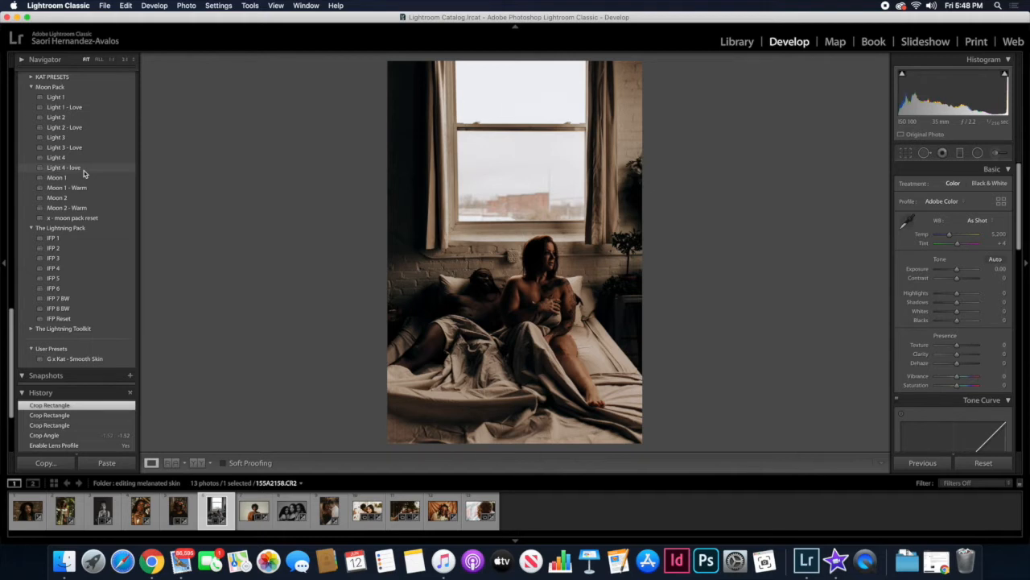
pyautogui.scroll(3, 82, 173)
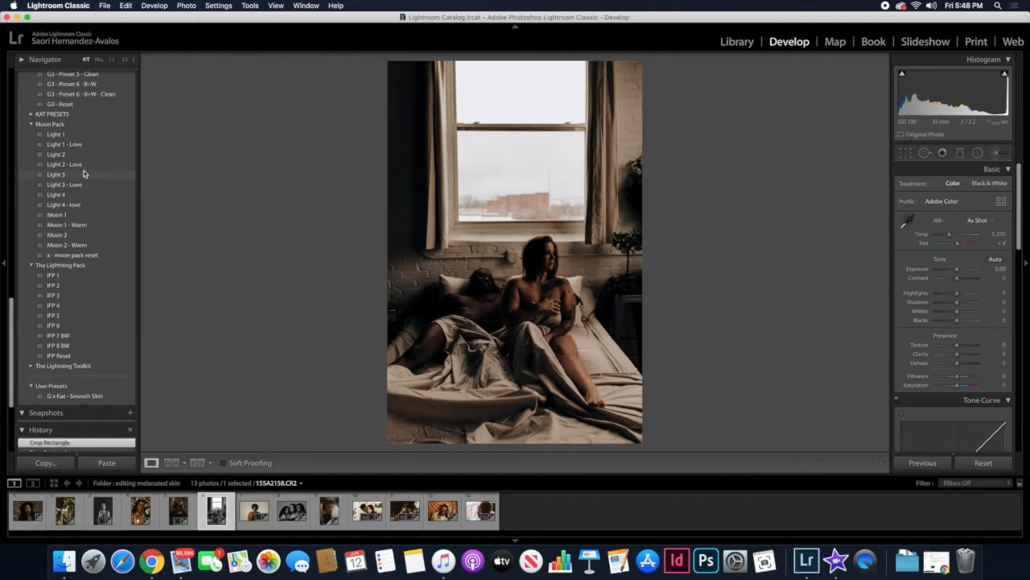
pyautogui.scroll(3, 83, 173)
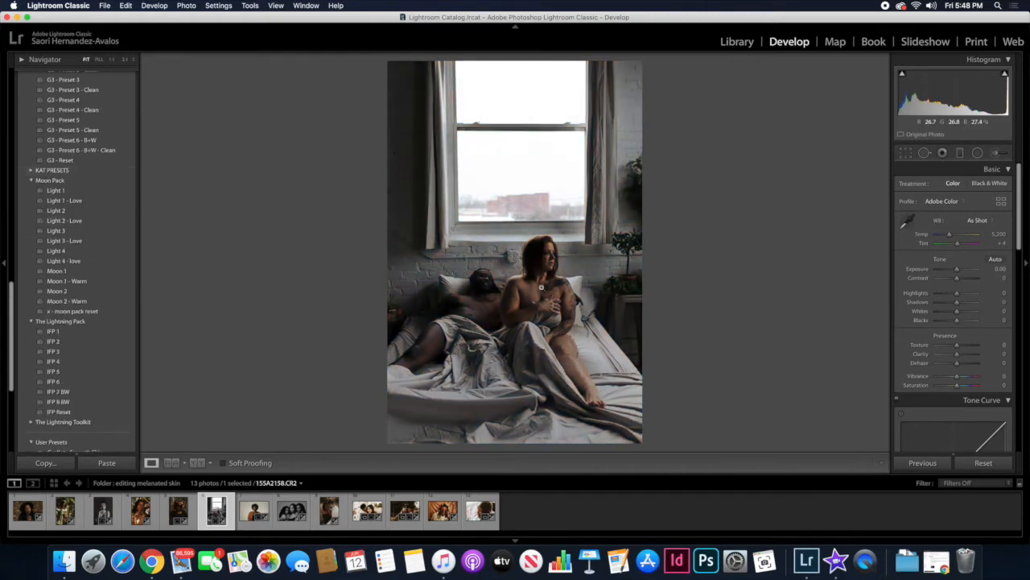
pyautogui.scroll(9, 89, 201)
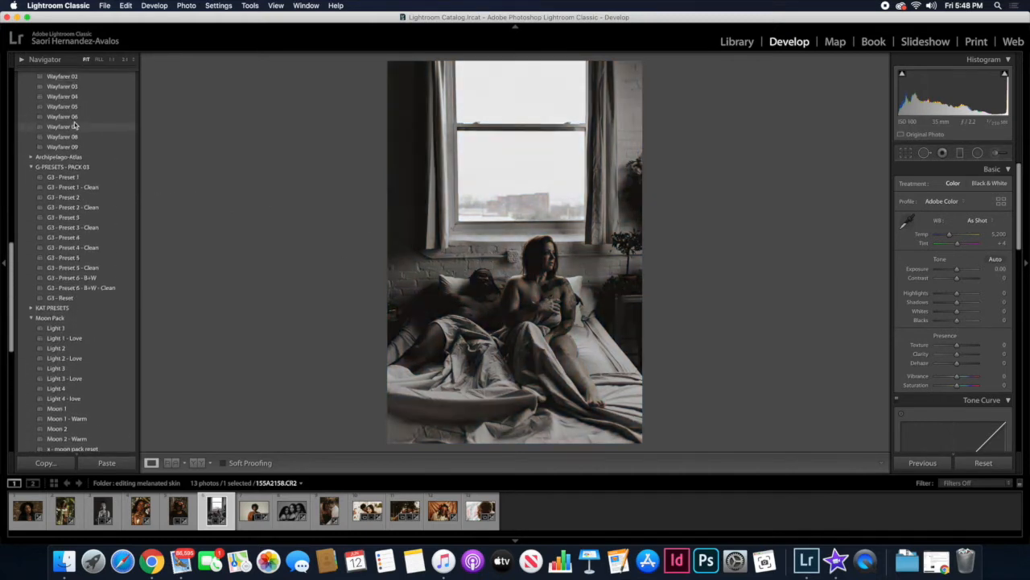
pyautogui.scroll(6, 85, 243)
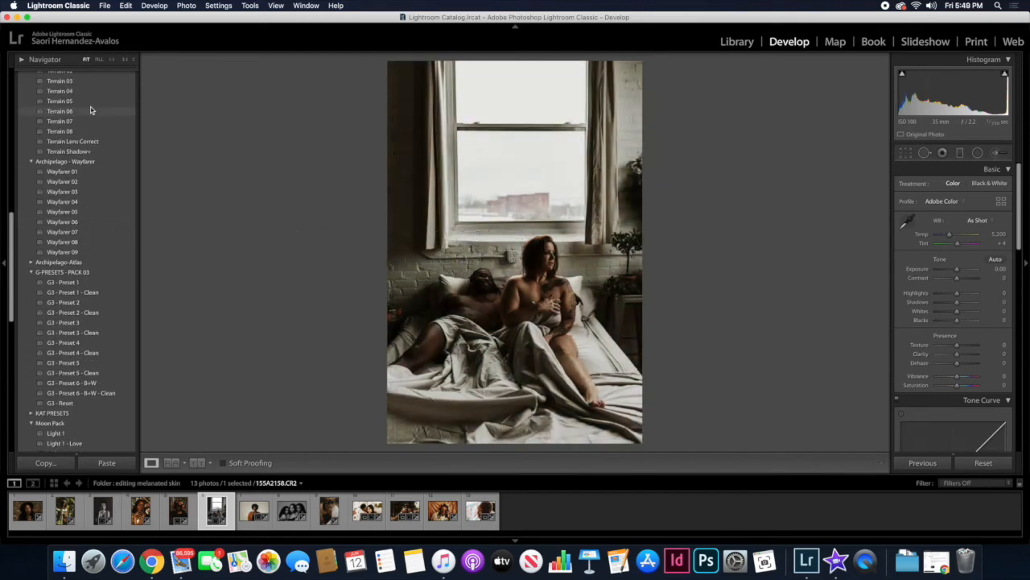
pyautogui.click(91, 110)
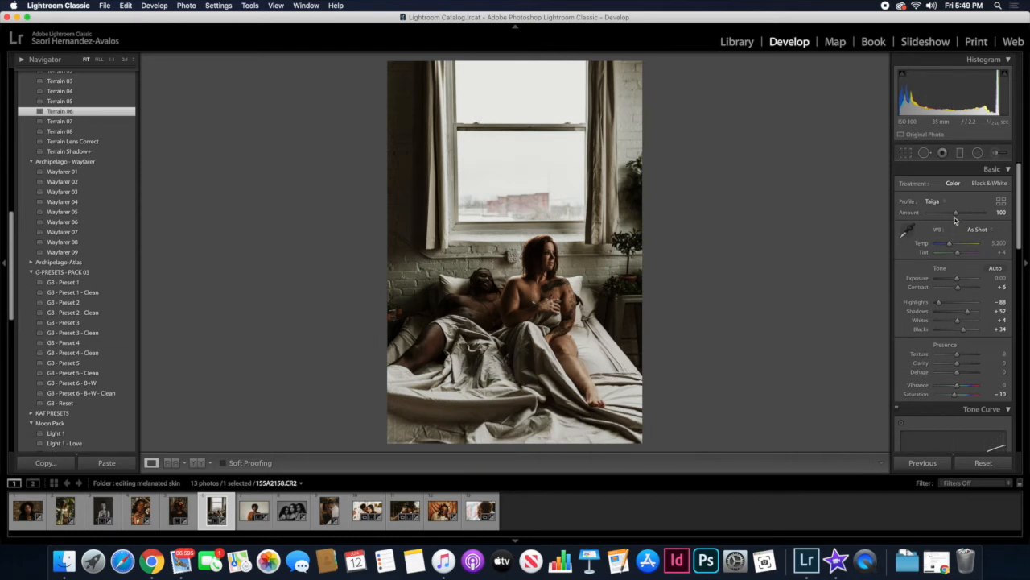
# Set the Taiga profile amount to 114 and warm the white balance temperature to 6,273.
pyautogui.moveTo(957, 216); pyautogui.dragTo(962, 216)
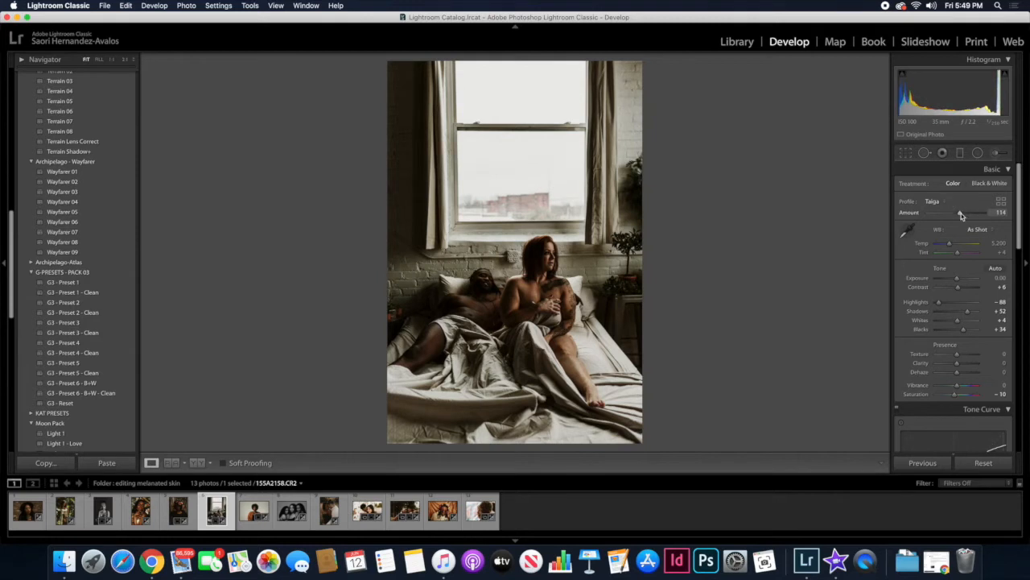
pyautogui.moveTo(957, 245); pyautogui.dragTo(955, 246)
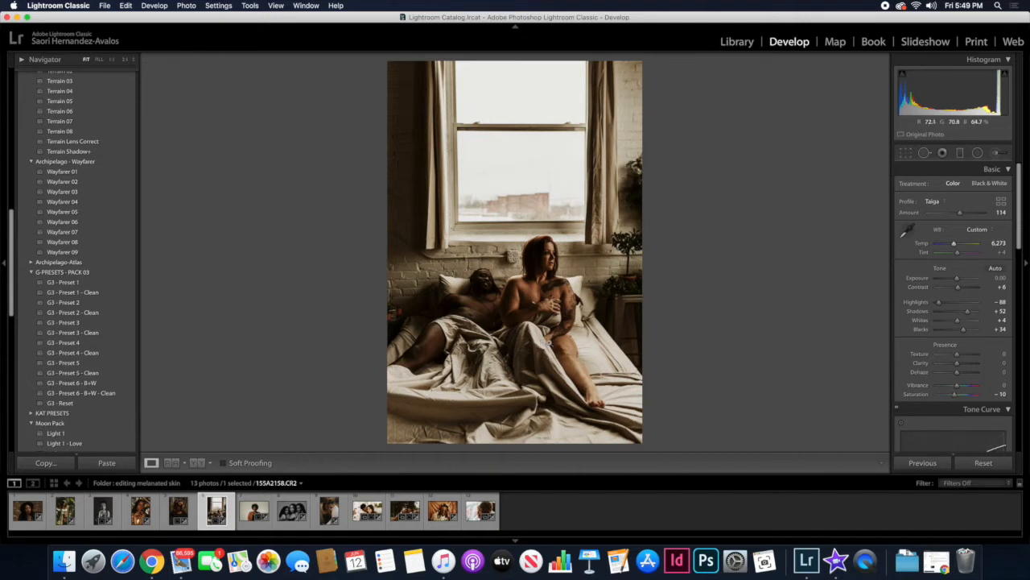
# Raise the tone curve's Shadows region to just above zero and set the orange saturation to -39.
pyautogui.scroll(-3, 950, 241)
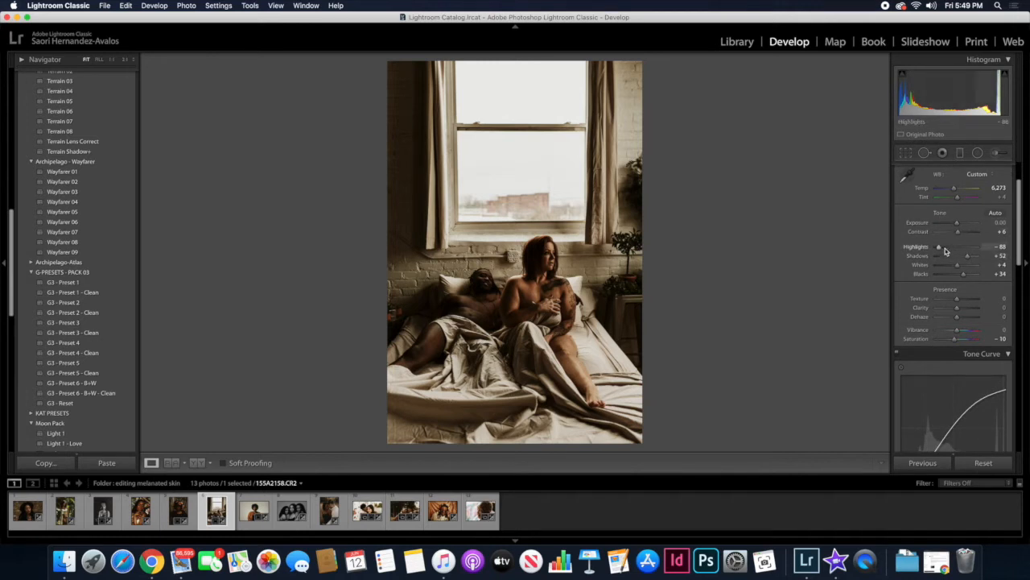
pyautogui.scroll(-5, 951, 290)
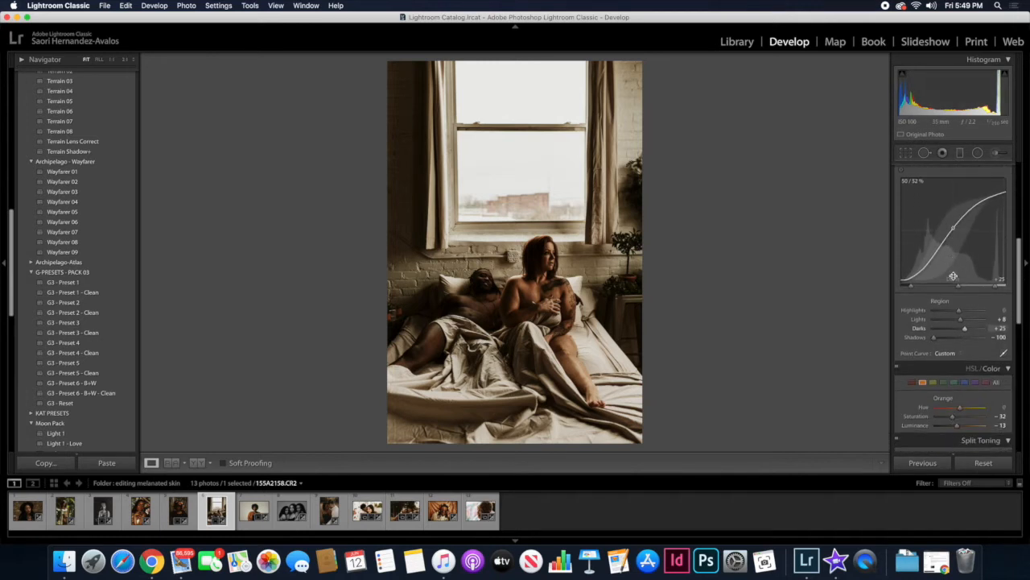
pyautogui.moveTo(949, 319); pyautogui.dragTo(961, 322)
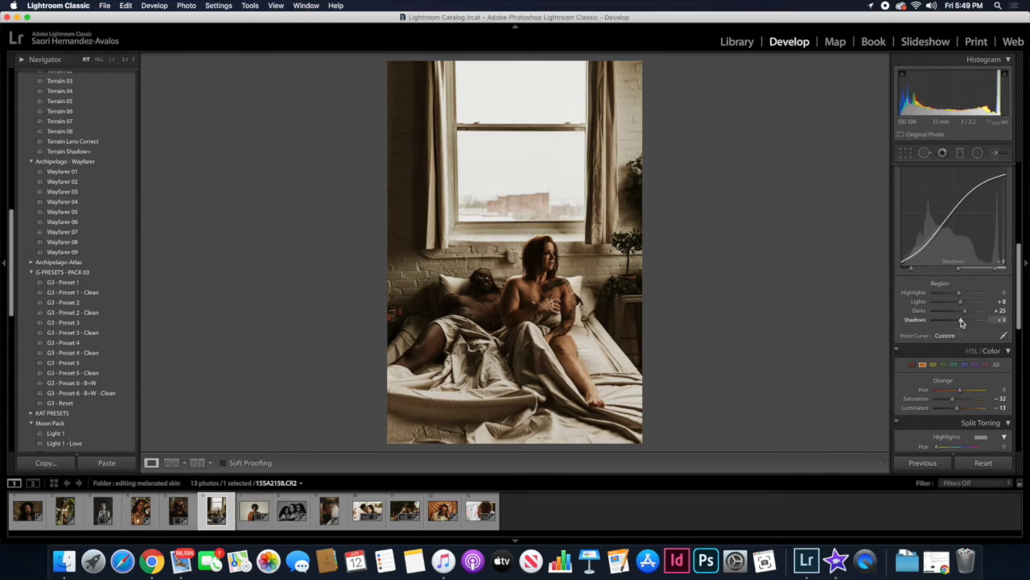
pyautogui.scroll(-6, 961, 322)
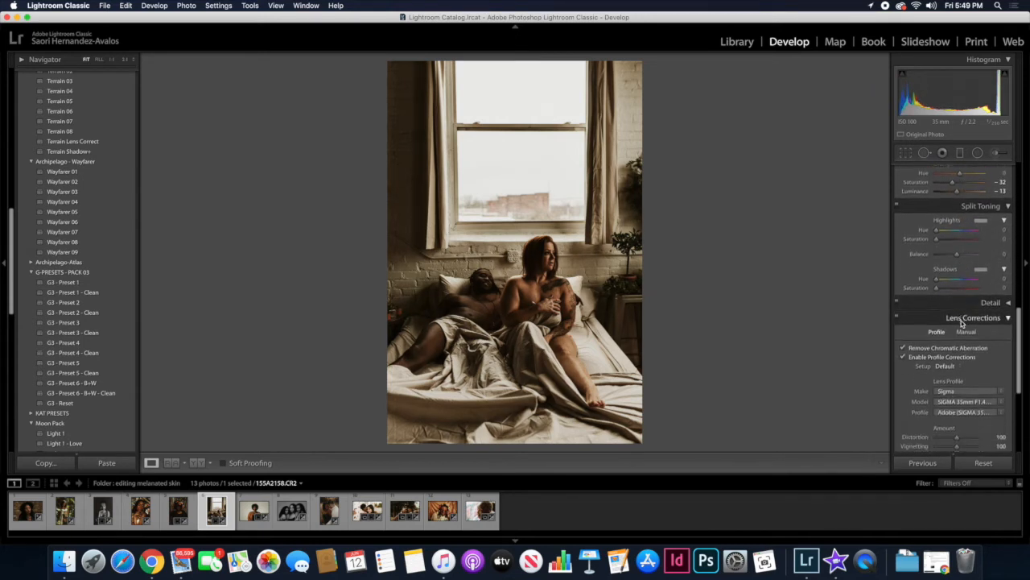
pyautogui.scroll(2, 957, 314)
pyautogui.moveTo(950, 219); pyautogui.dragTo(948, 220)
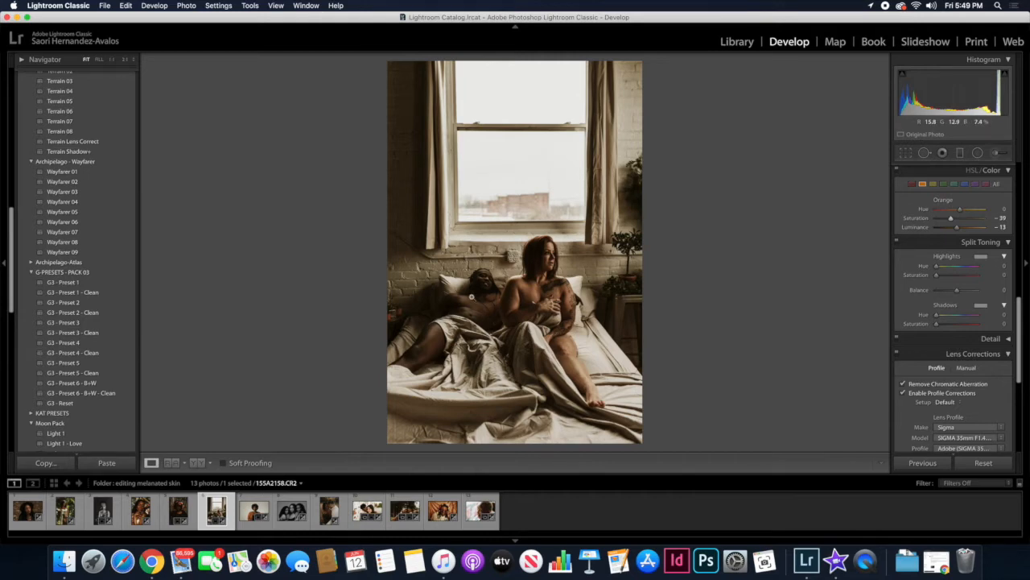
# Examine the couple's skin tones up close, especially the man's face, torso and leg.
pyautogui.click(473, 297)
pyautogui.moveTo(472, 294); pyautogui.dragTo(600, 229)
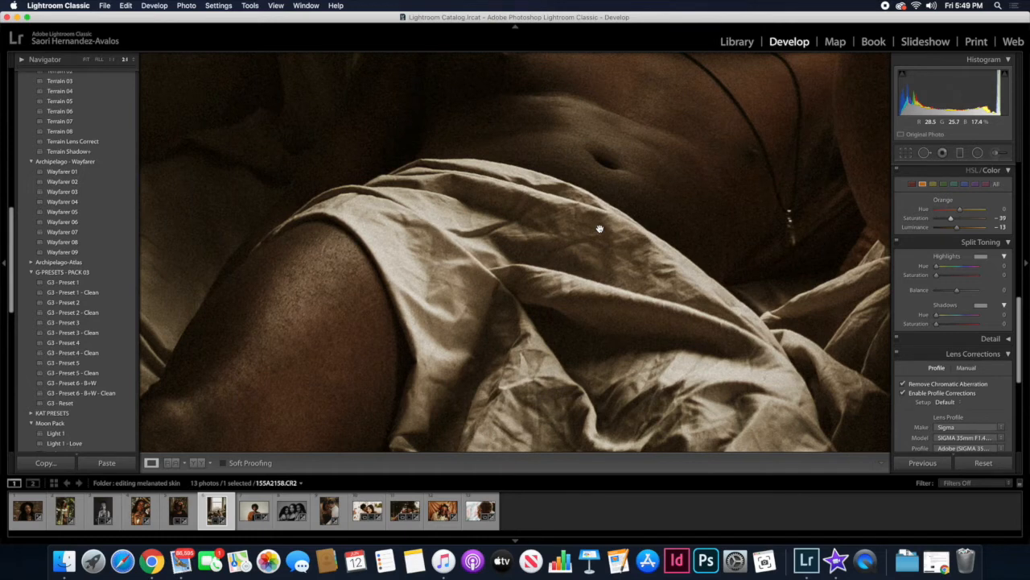
pyautogui.click(599, 230)
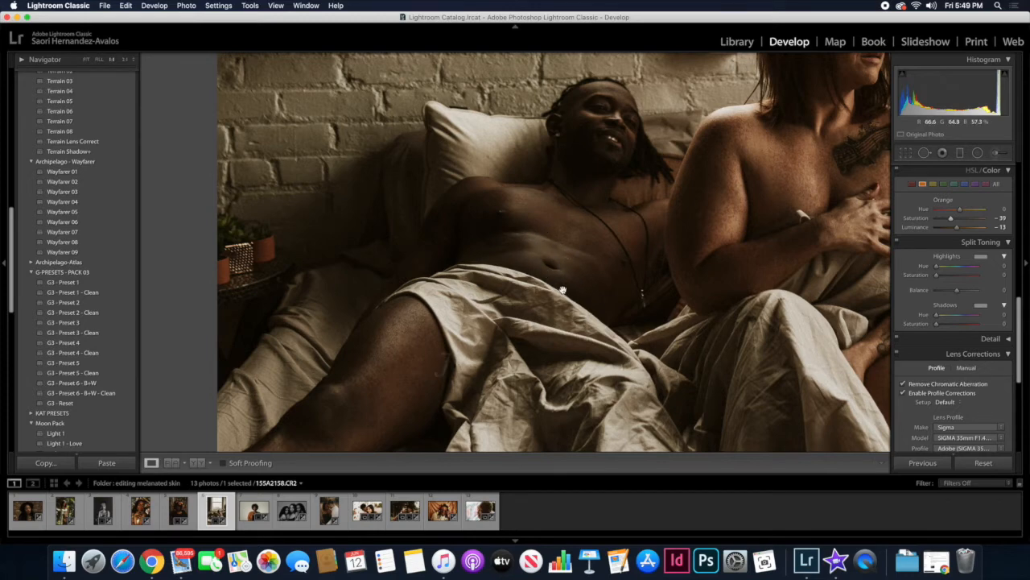
pyautogui.click(536, 311)
pyautogui.click(536, 310)
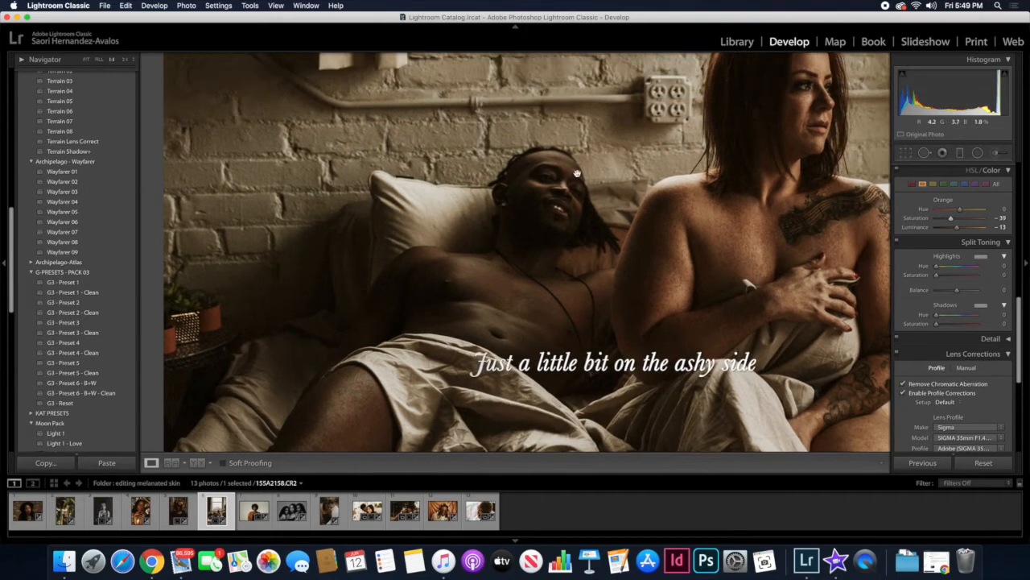
pyautogui.click(478, 334)
pyautogui.moveTo(434, 354); pyautogui.dragTo(498, 281)
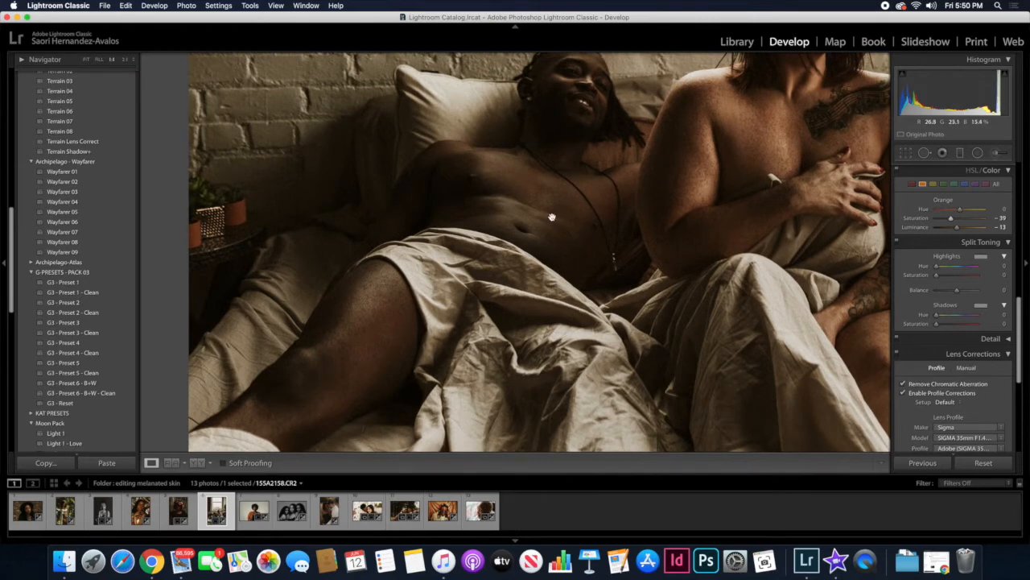
pyautogui.moveTo(526, 218); pyautogui.dragTo(524, 295)
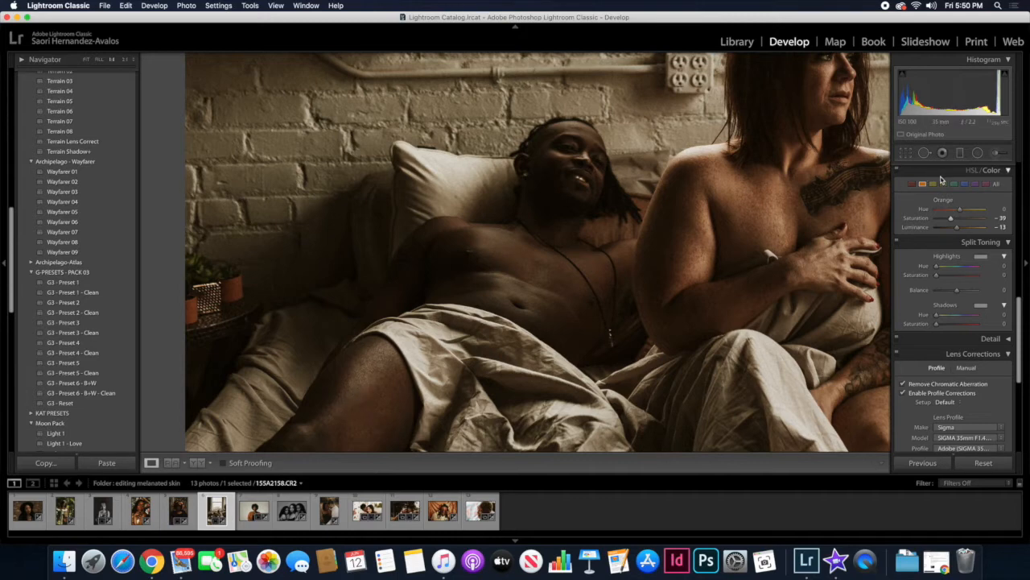
# Start a new Adjustment Brush mask on the couple photo.
pyautogui.click(1000, 153)
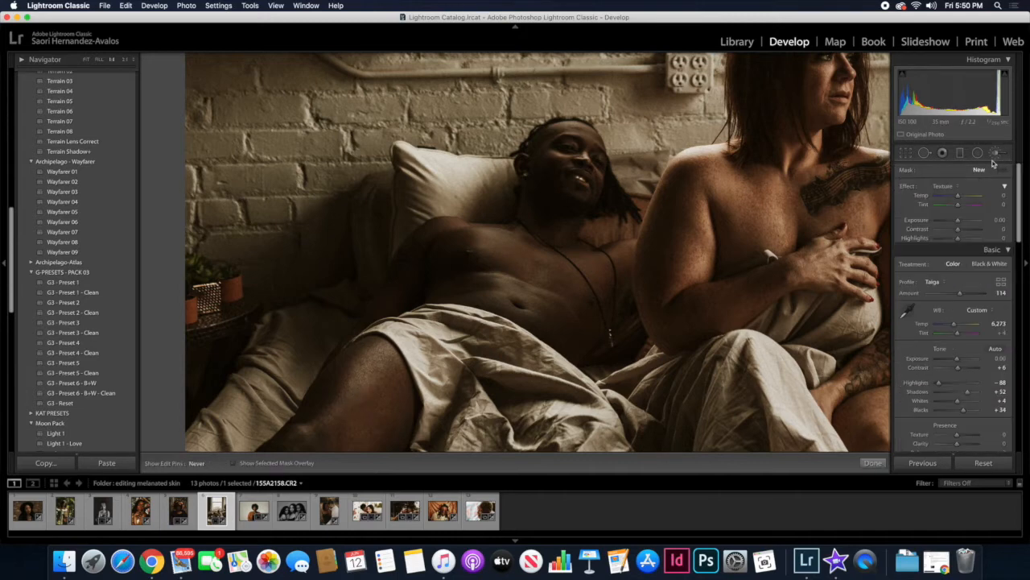
# Warm the man's chest and torso with an adjustment brush set to Temp 17.
pyautogui.click(937, 187)
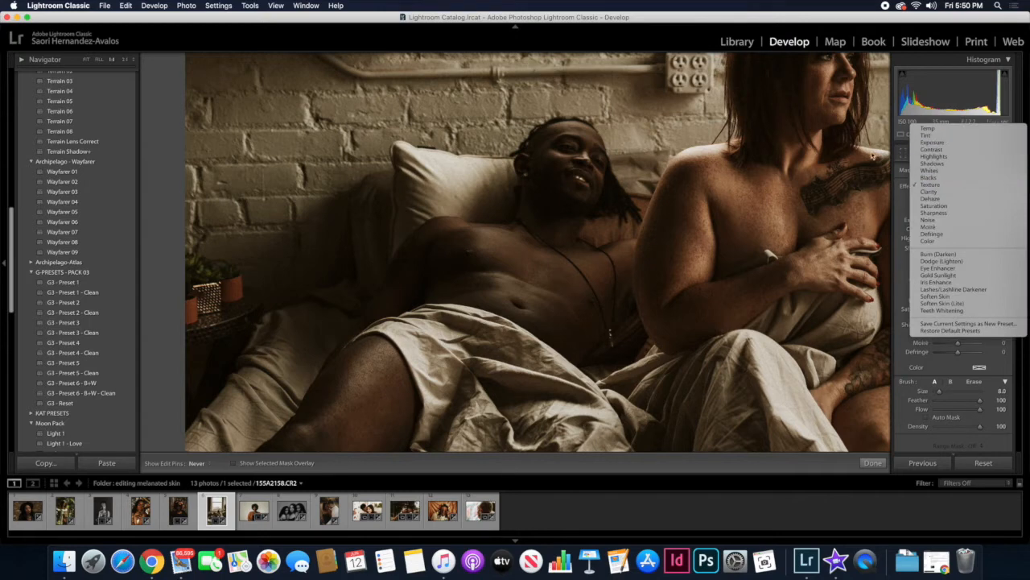
pyautogui.click(952, 131)
pyautogui.moveTo(957, 196); pyautogui.dragTo(960, 197)
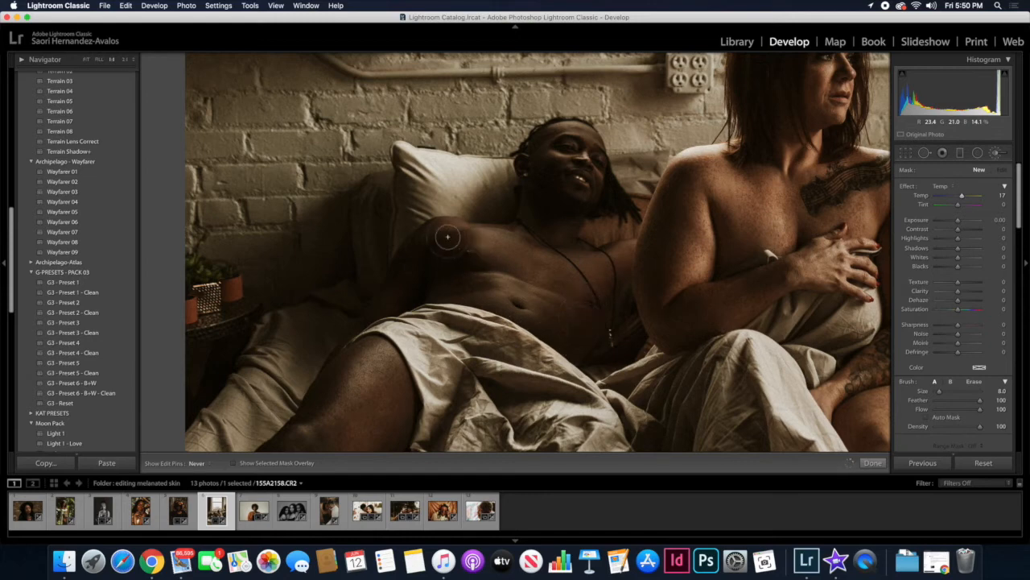
pyautogui.moveTo(462, 279); pyautogui.dragTo(479, 292)
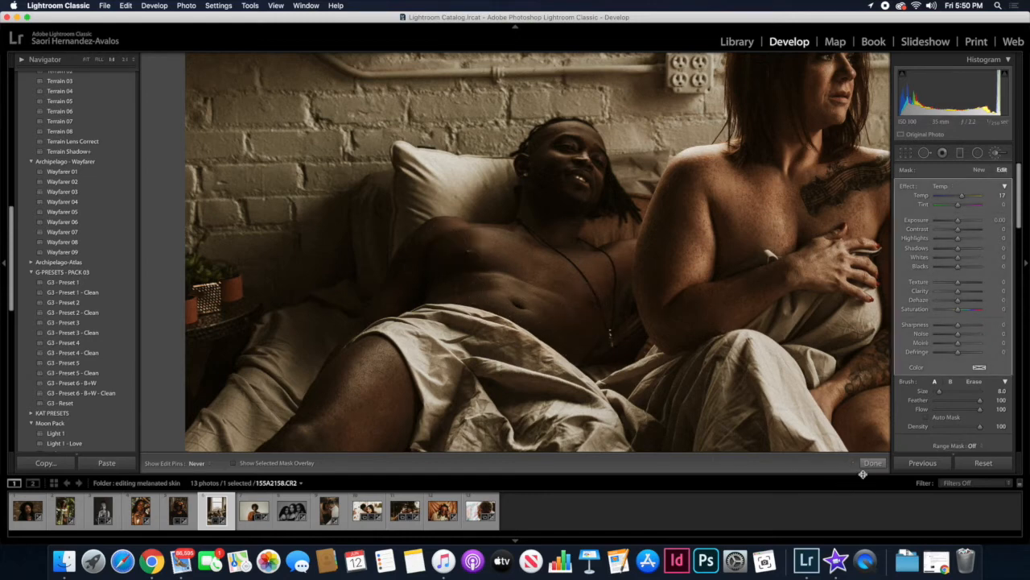
pyautogui.click(872, 463)
# Brush the Temp 17 warming adjustment over the man's exposed leg and finish the mask.
pyautogui.click(531, 314)
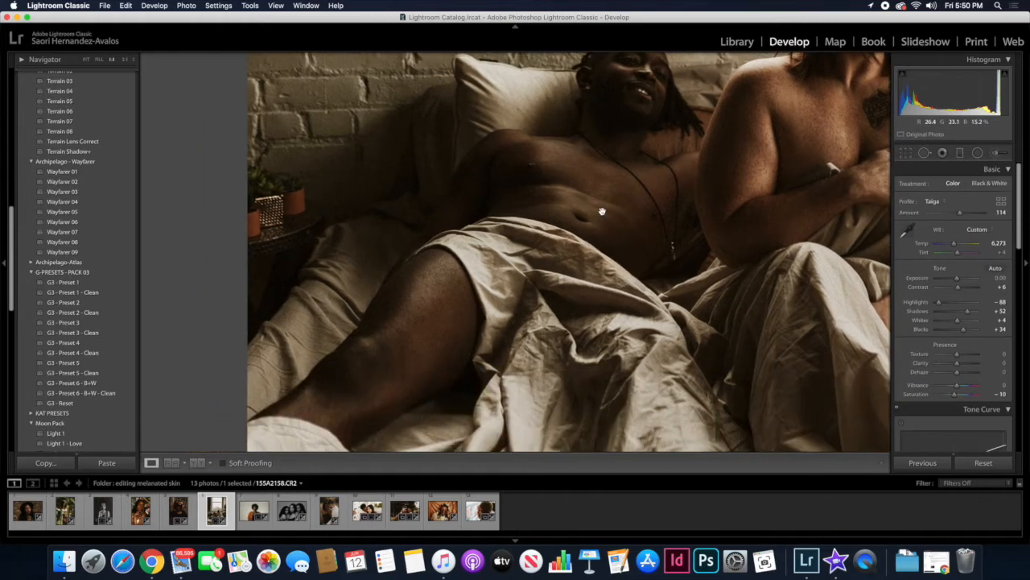
pyautogui.moveTo(567, 267); pyautogui.dragTo(596, 223)
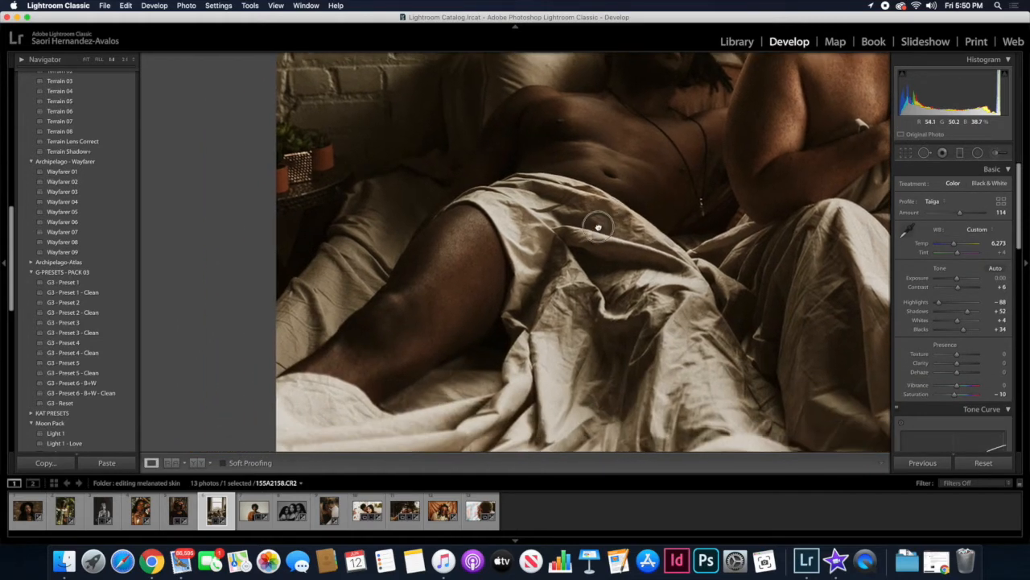
pyautogui.click(998, 154)
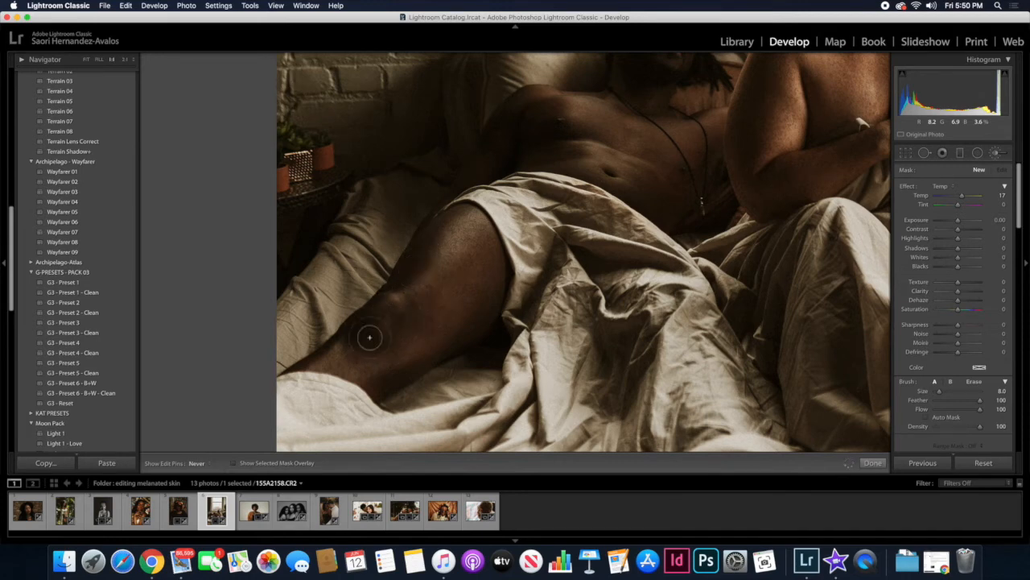
pyautogui.moveTo(391, 333); pyautogui.dragTo(371, 326)
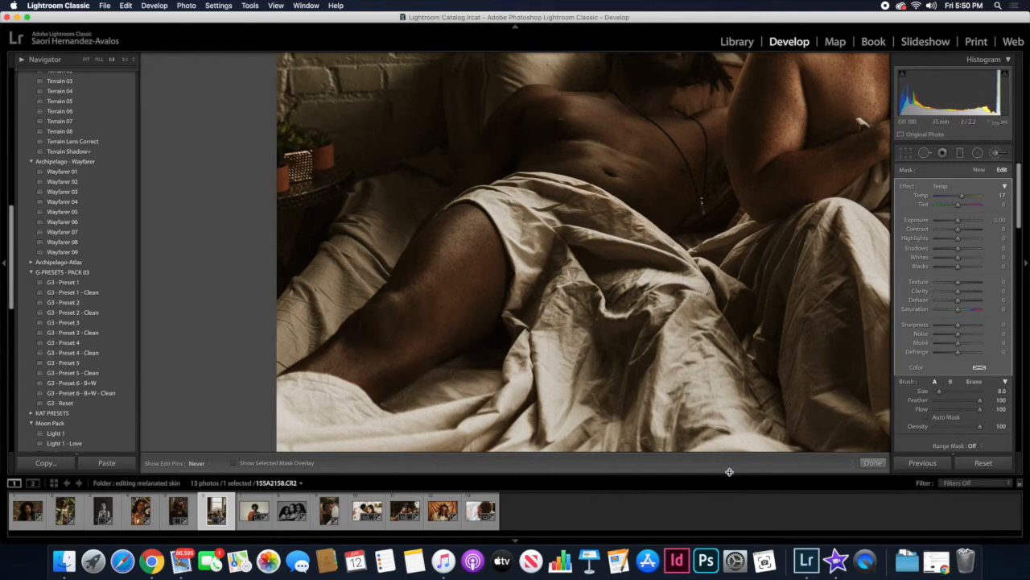
pyautogui.click(868, 461)
# Lift the shadows on the man's face and neck with a brush set to Shadows 17 and Contrast −6.
pyautogui.moveTo(723, 168); pyautogui.dragTo(718, 377)
pyautogui.moveTo(656, 299)
pyautogui.mouseDown()
pyautogui.moveTo(644, 203)
pyautogui.moveTo(616, 210)
pyautogui.moveTo(598, 232)
pyautogui.mouseUp()
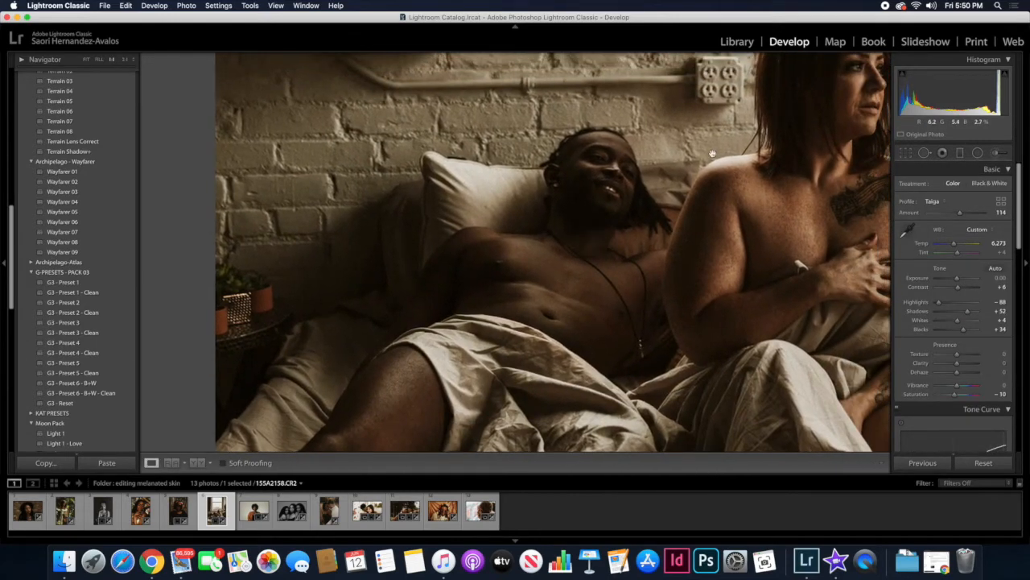
pyautogui.click(994, 152)
pyautogui.click(925, 186)
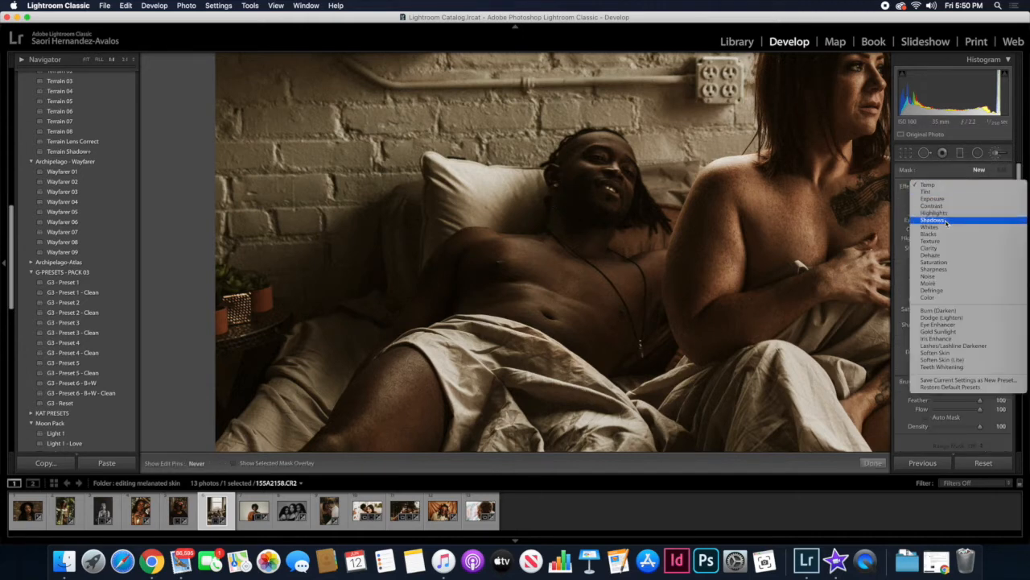
pyautogui.click(946, 221)
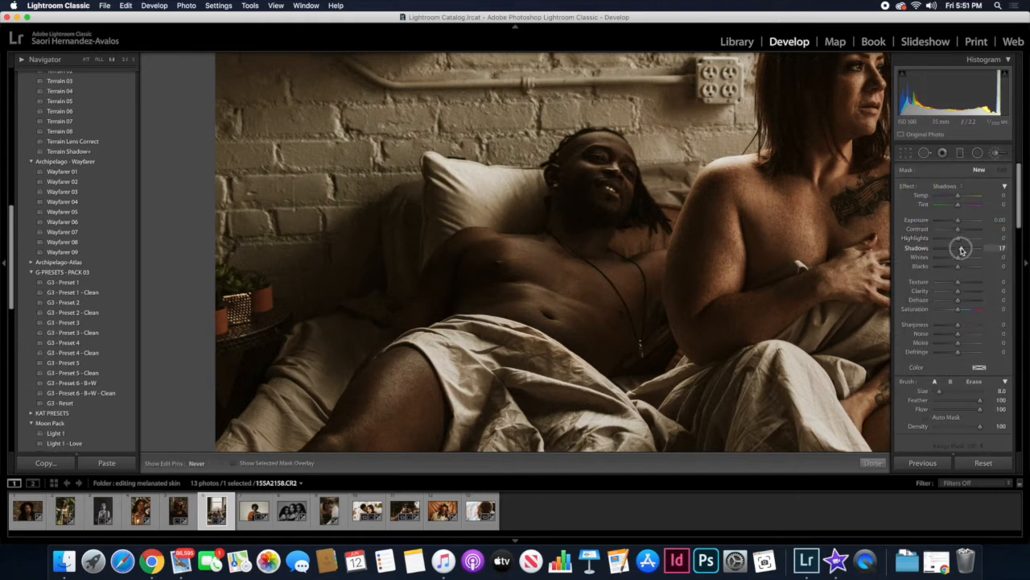
pyautogui.moveTo(957, 231); pyautogui.dragTo(954, 231)
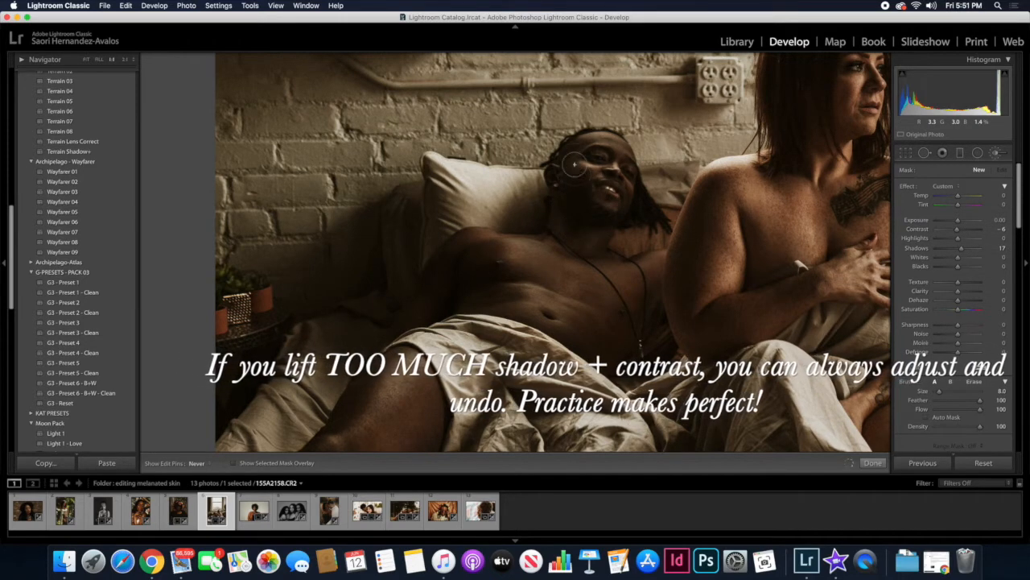
pyautogui.click(565, 223)
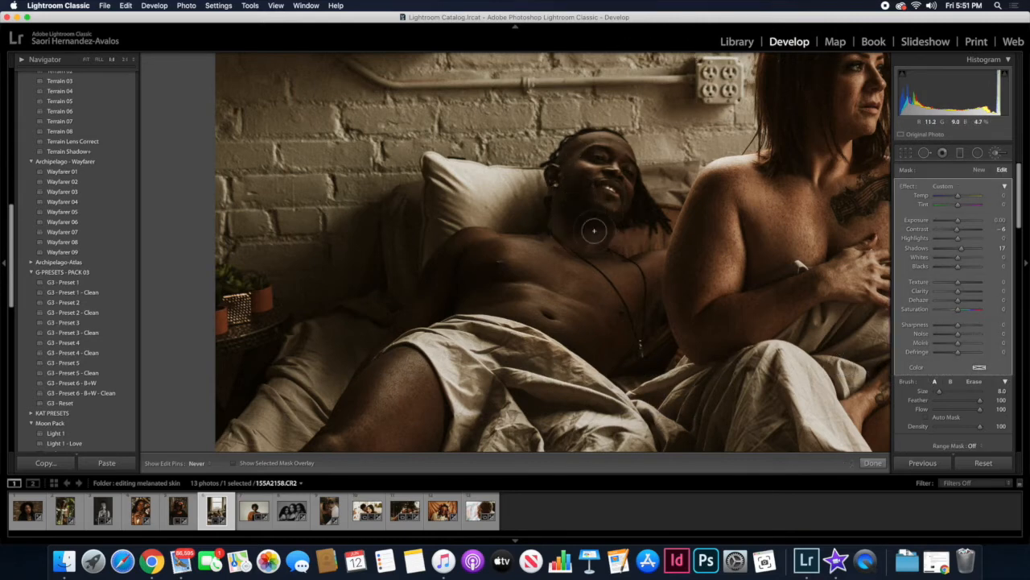
pyautogui.click(892, 464)
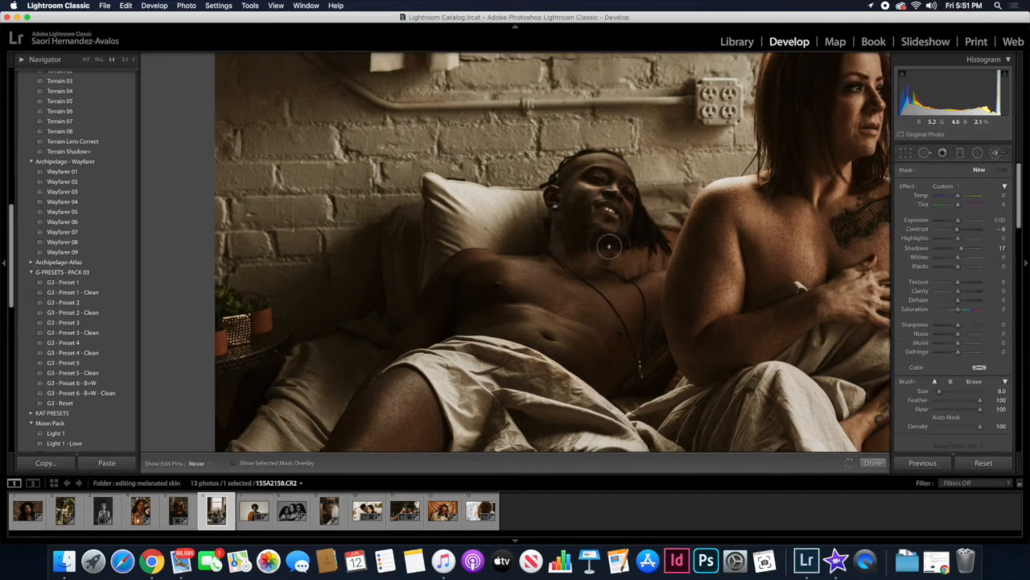
# Brush a second shadow lift over the man's jaw and neck, with Temp 4 and Tint 4 to restore warmth.
pyautogui.moveTo(601, 239); pyautogui.dragTo(565, 257)
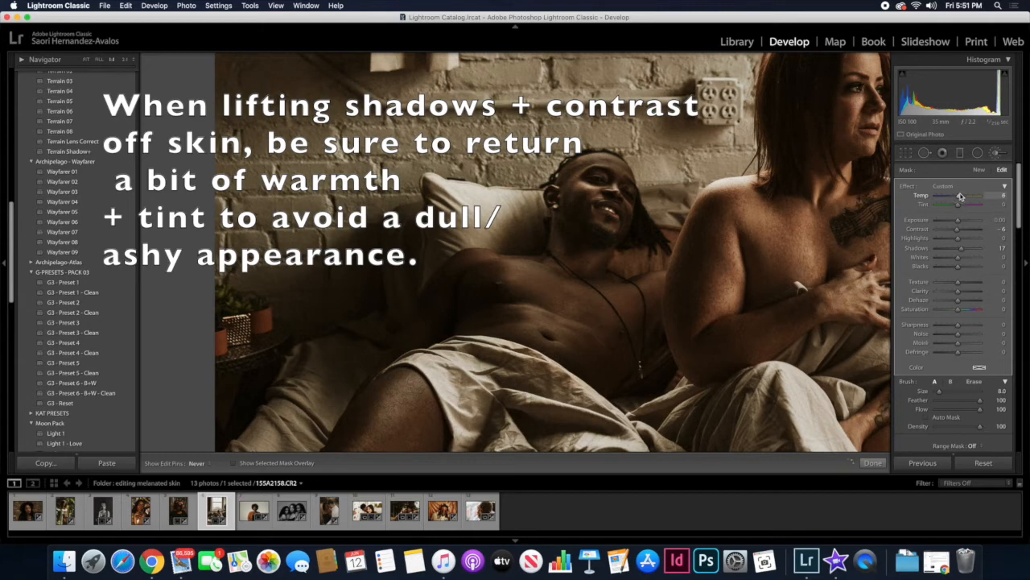
pyautogui.moveTo(957, 205); pyautogui.dragTo(958, 206)
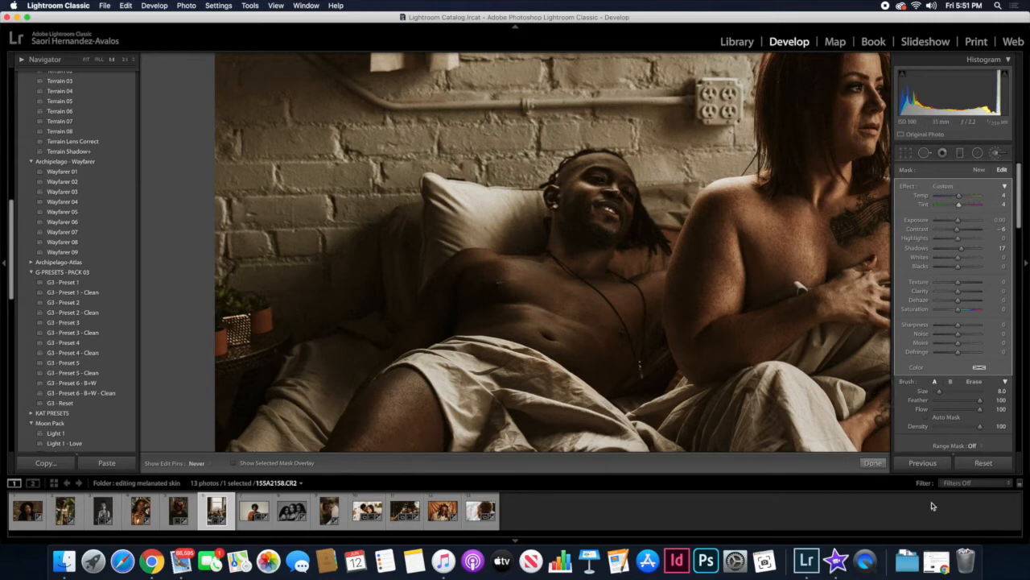
pyautogui.click(998, 153)
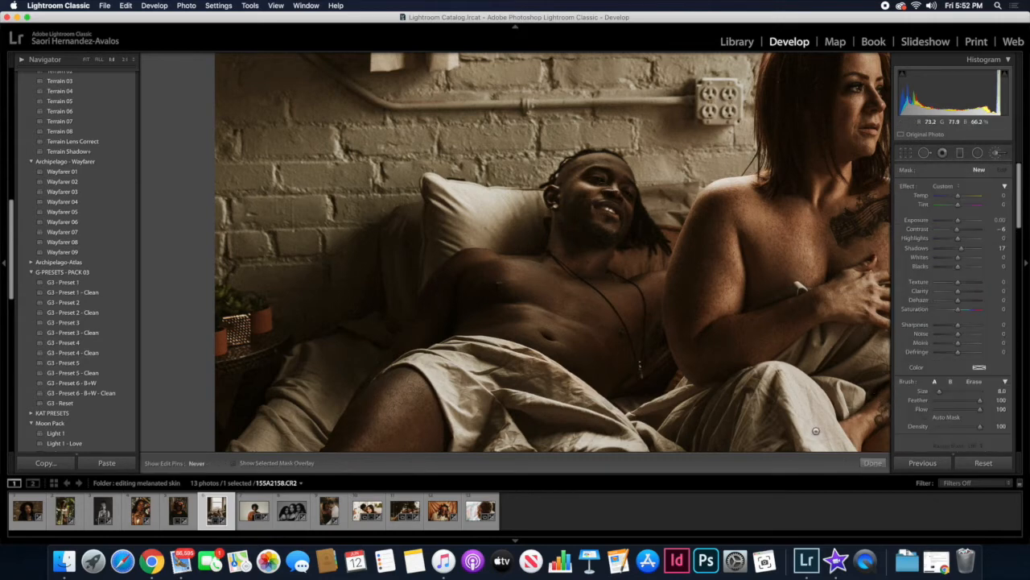
# Even out the rest of the man's face by brushing with Shadows 17 and Contrast −6, checking the mask coverage.
pyautogui.click(655, 223)
pyautogui.moveTo(654, 222); pyautogui.dragTo(720, 156)
pyautogui.click(586, 230)
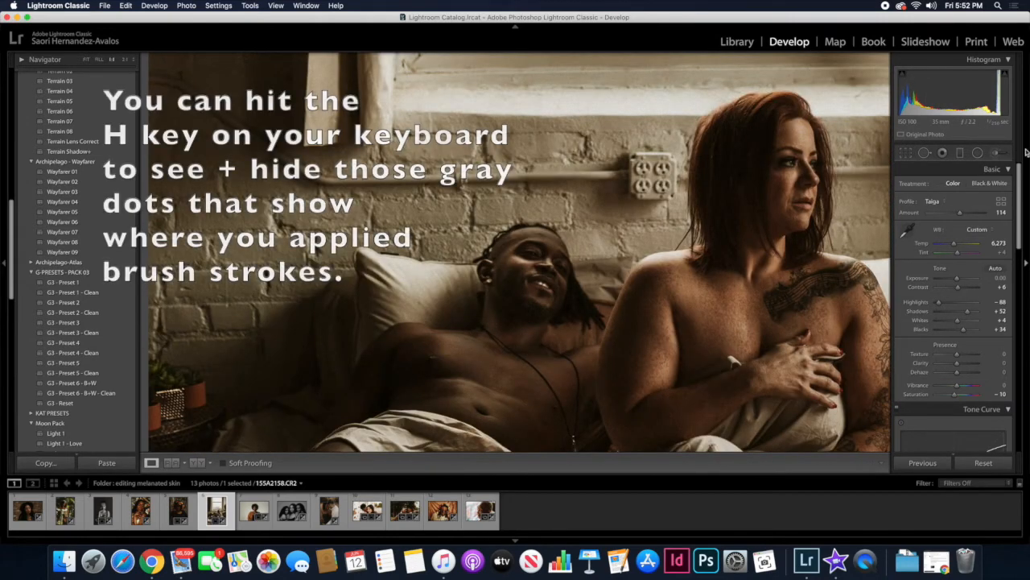
pyautogui.click(995, 152)
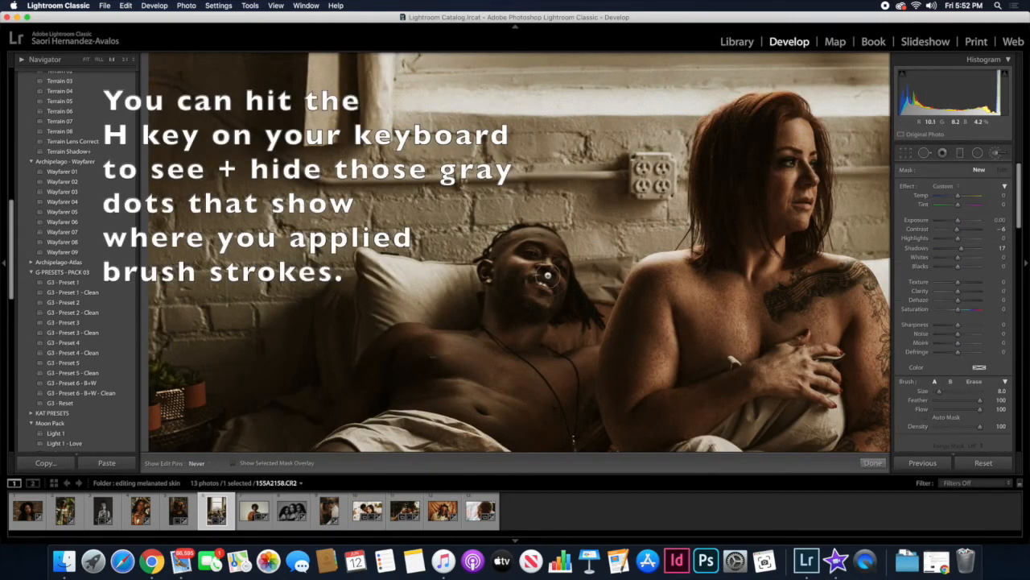
pyautogui.click(500, 312)
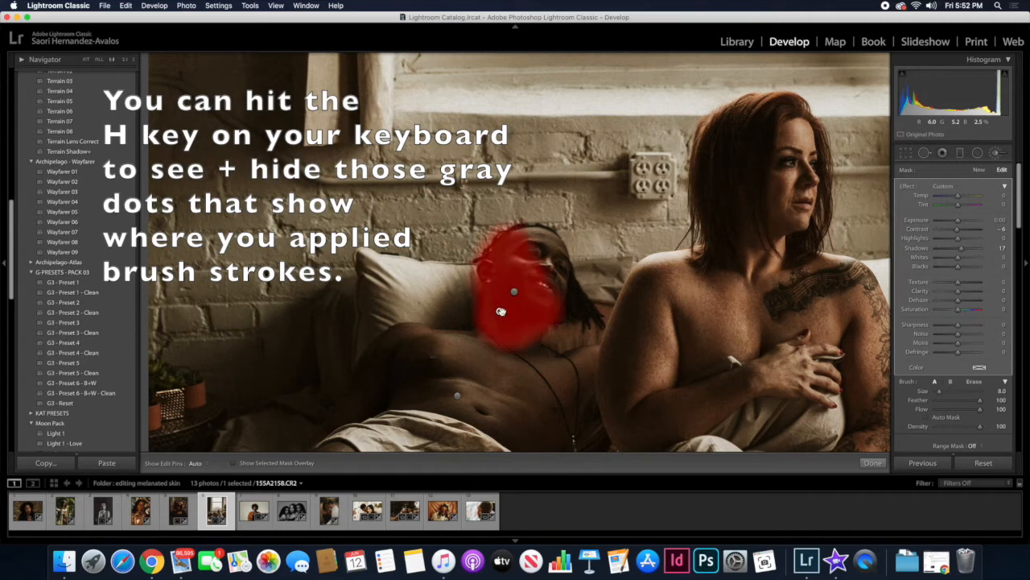
pyautogui.press('h')
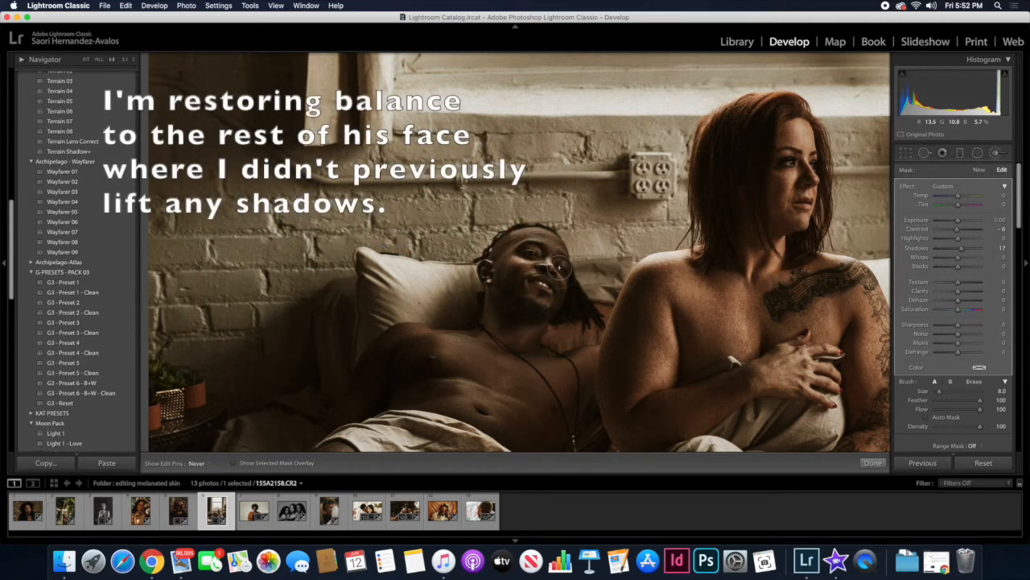
pyautogui.press('h')
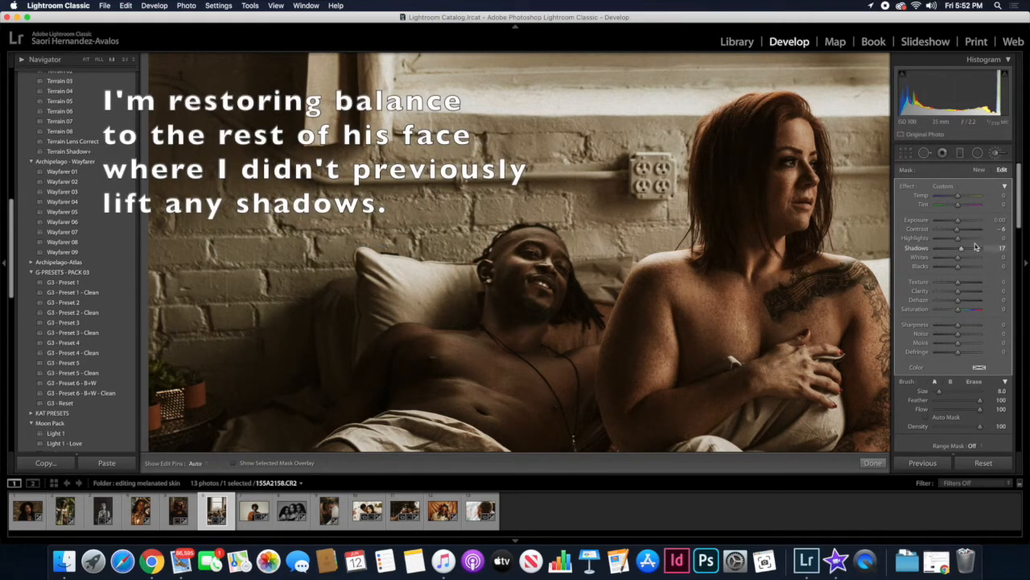
pyautogui.press('k')
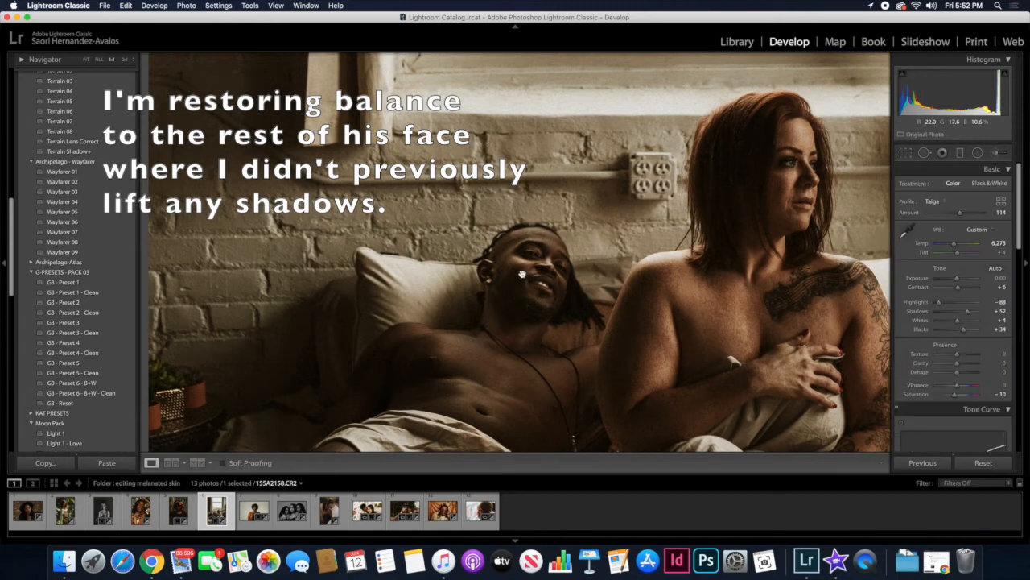
# Brush Shadows 14 and Contrast −3 over the woman's chest and face with a size 15.0 brush.
pyautogui.moveTo(734, 293); pyautogui.dragTo(586, 220)
pyautogui.moveTo(728, 221)
pyautogui.mouseDown()
pyautogui.moveTo(728, 248)
pyautogui.moveTo(721, 233)
pyautogui.mouseUp()
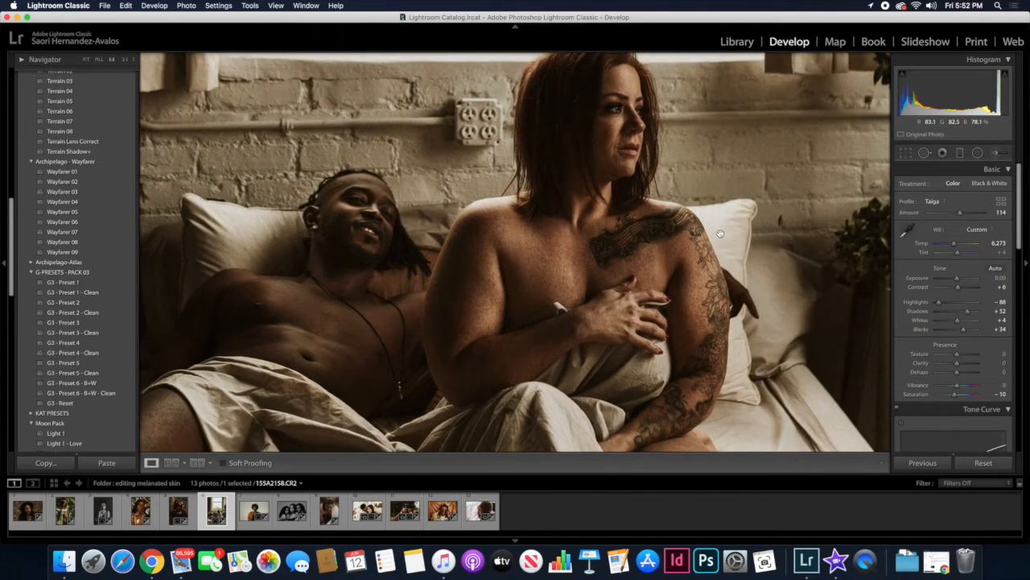
pyautogui.click(999, 154)
pyautogui.click(947, 191)
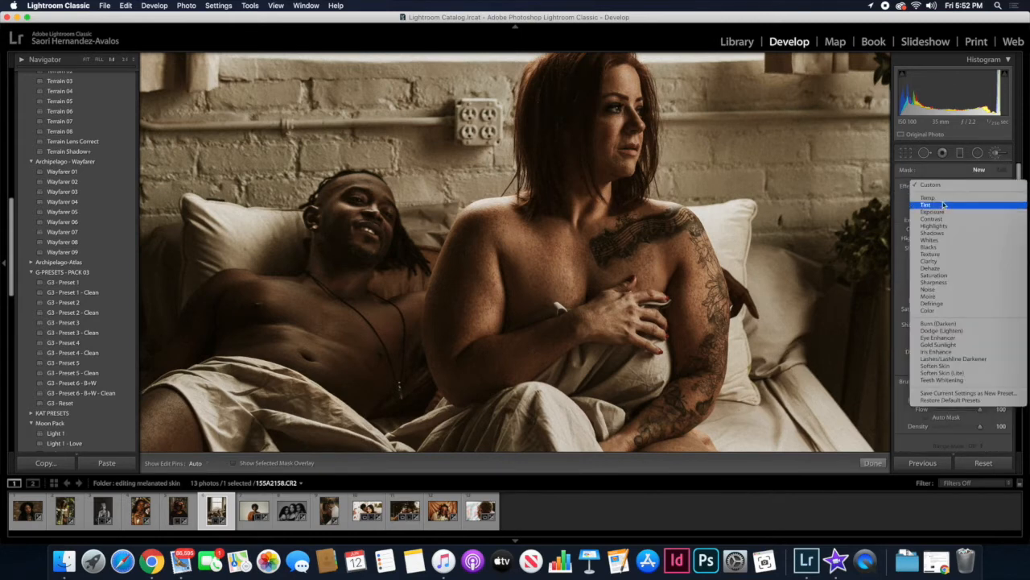
pyautogui.click(939, 234)
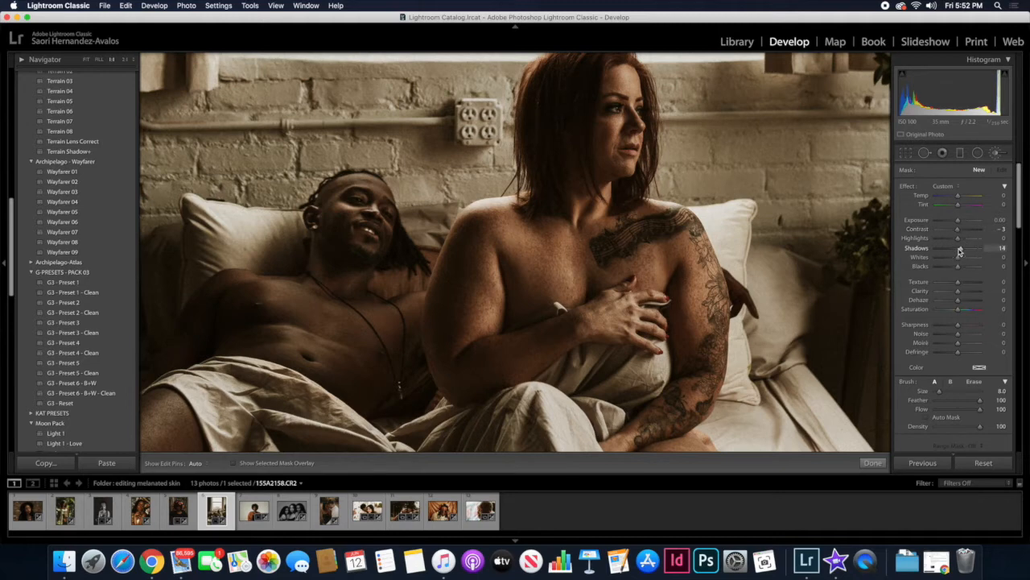
pyautogui.scroll(7, 523, 279)
pyautogui.moveTo(532, 282); pyautogui.dragTo(636, 274)
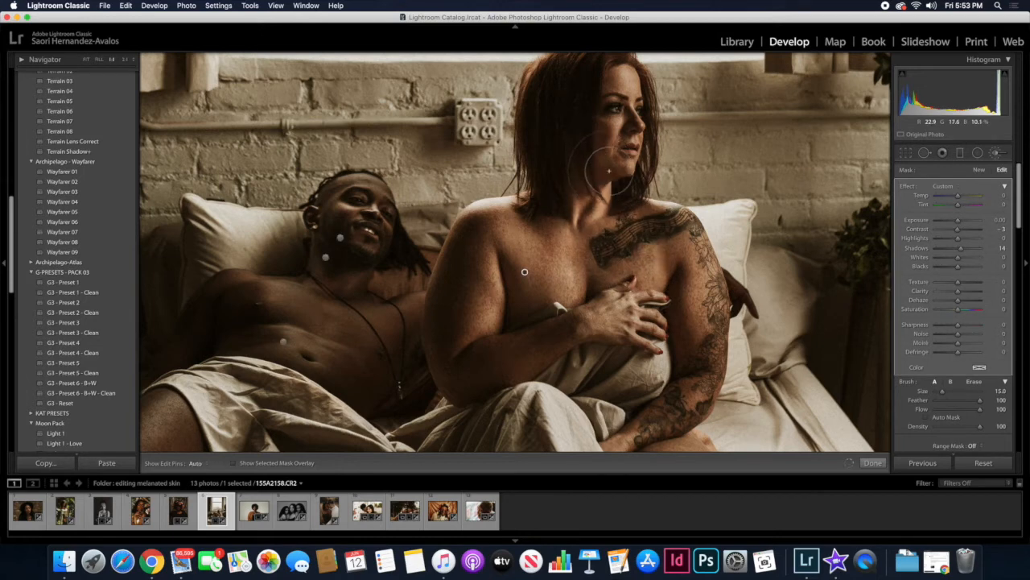
pyautogui.press('h')
pyautogui.moveTo(621, 153)
pyautogui.mouseDown()
pyautogui.moveTo(631, 98)
pyautogui.moveTo(627, 146)
pyautogui.moveTo(634, 126)
pyautogui.moveTo(627, 99)
pyautogui.mouseUp()
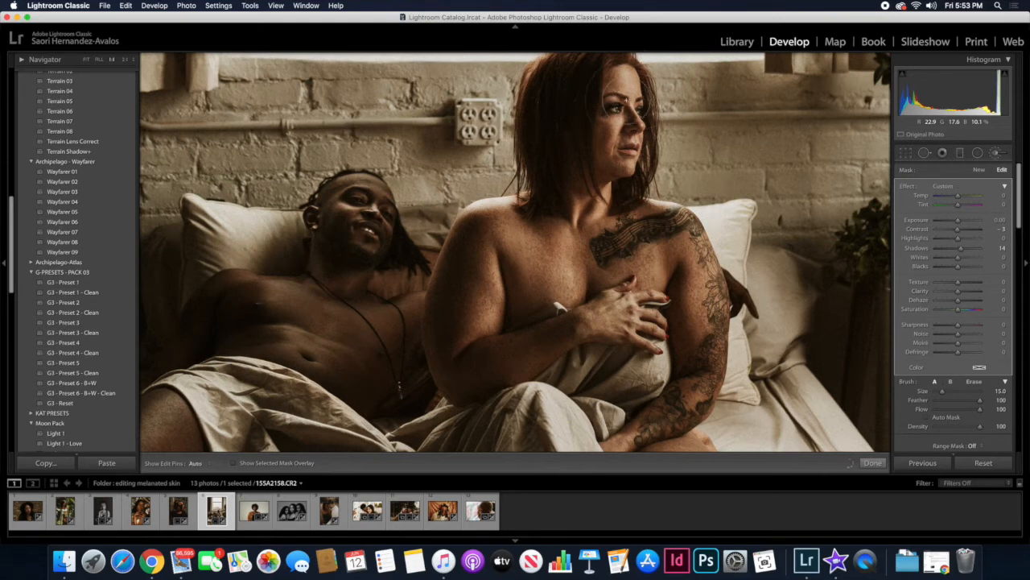
pyautogui.press('h')
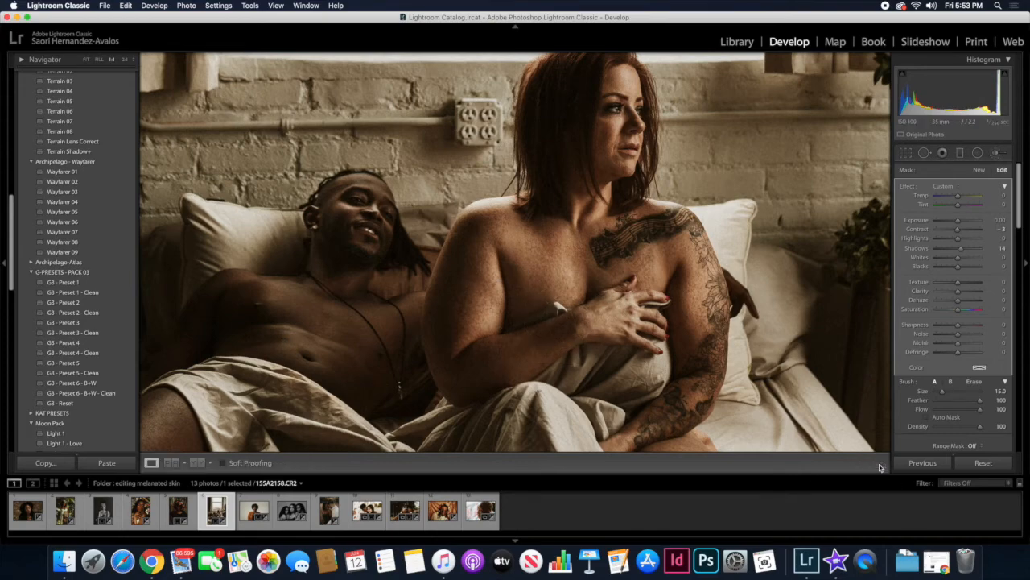
pyautogui.click(873, 463)
# Soften the skin on the woman's face with a size 6.0 brush set to Texture −28 and Contrast −5.
pyautogui.click(637, 277)
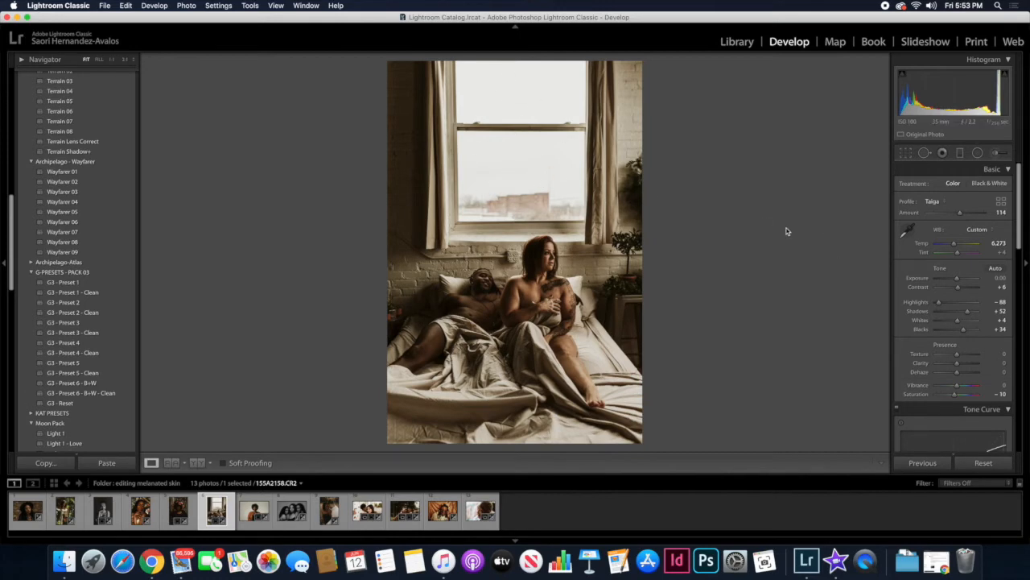
pyautogui.click(551, 269)
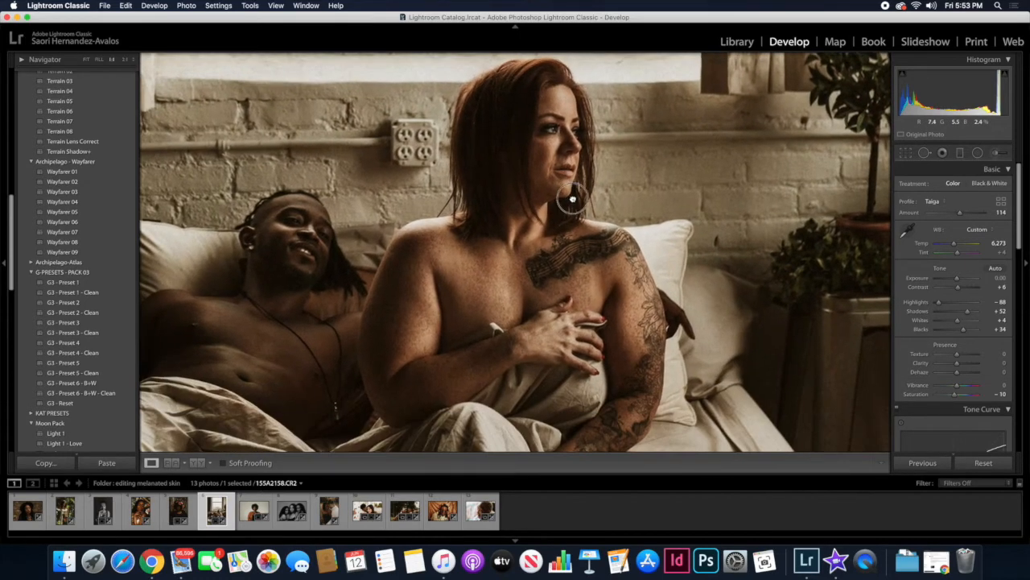
pyautogui.moveTo(584, 182); pyautogui.dragTo(660, 202)
pyautogui.press('super+equal')
pyautogui.moveTo(741, 190); pyautogui.dragTo(661, 303)
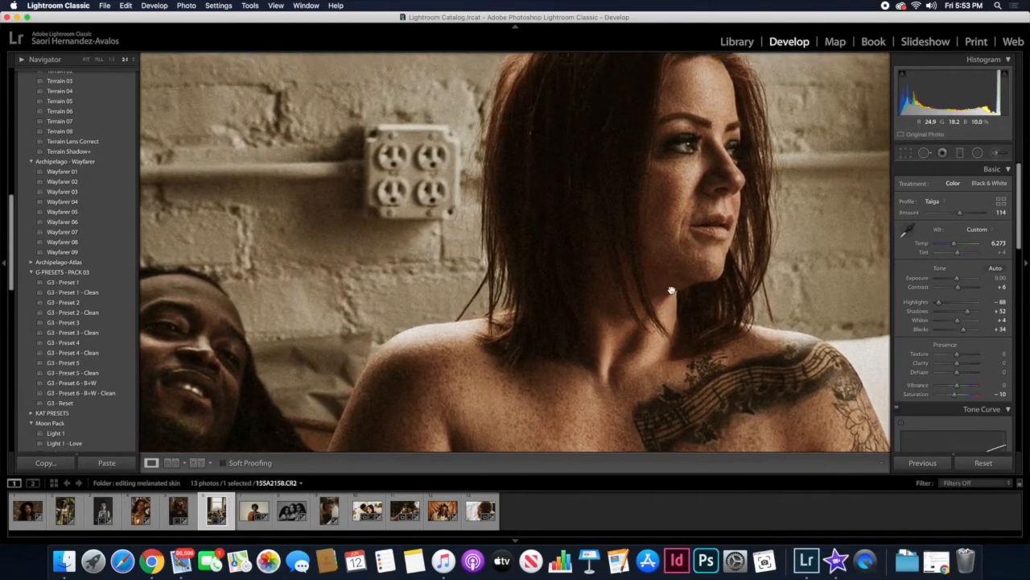
pyautogui.click(999, 154)
pyautogui.click(933, 185)
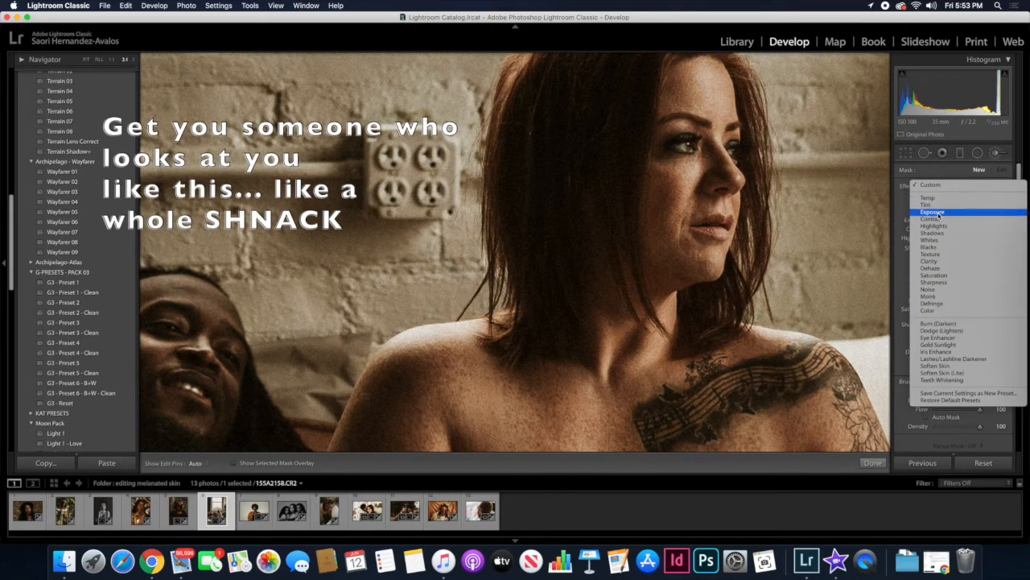
pyautogui.click(947, 255)
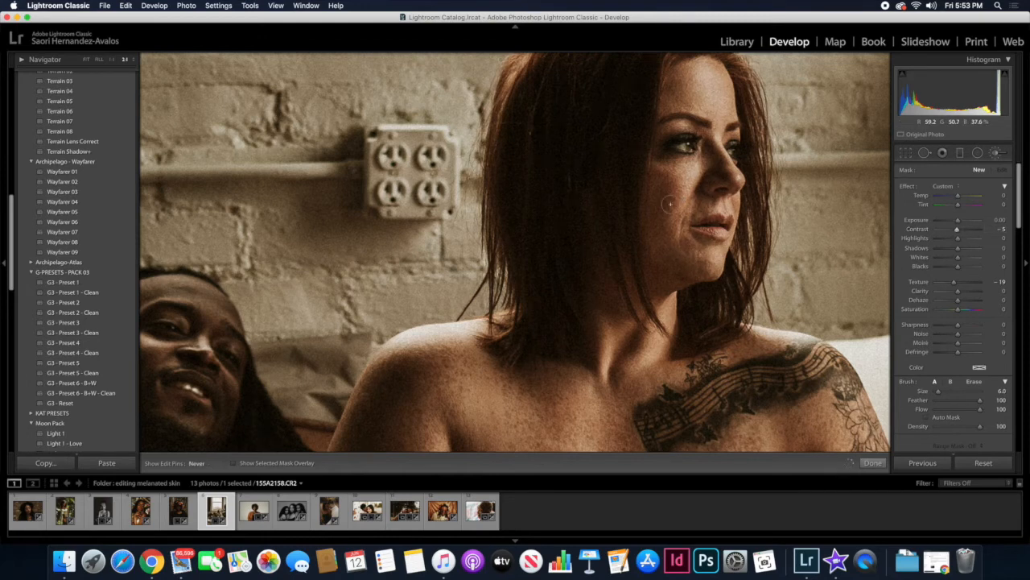
pyautogui.press('h')
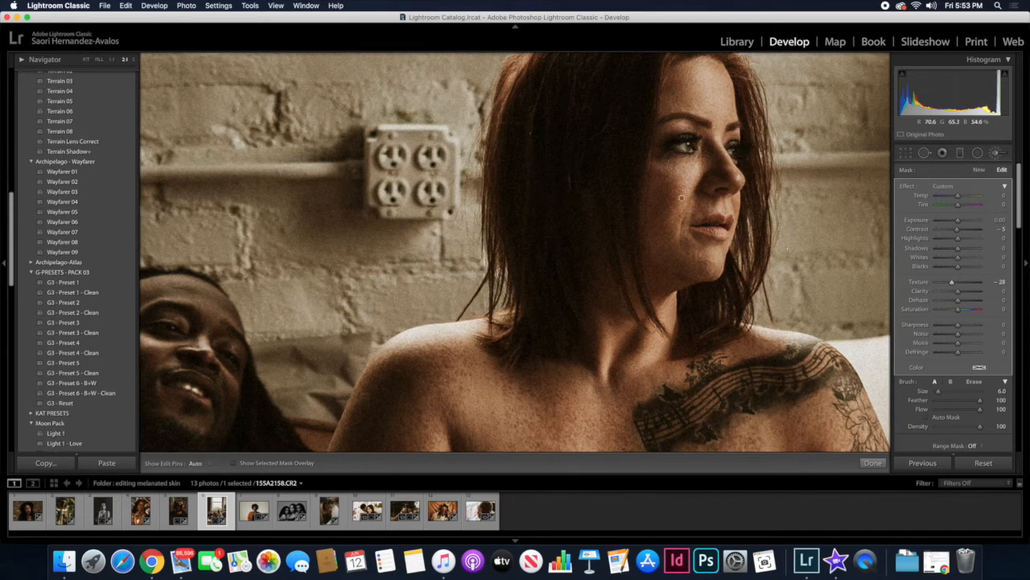
pyautogui.click(873, 463)
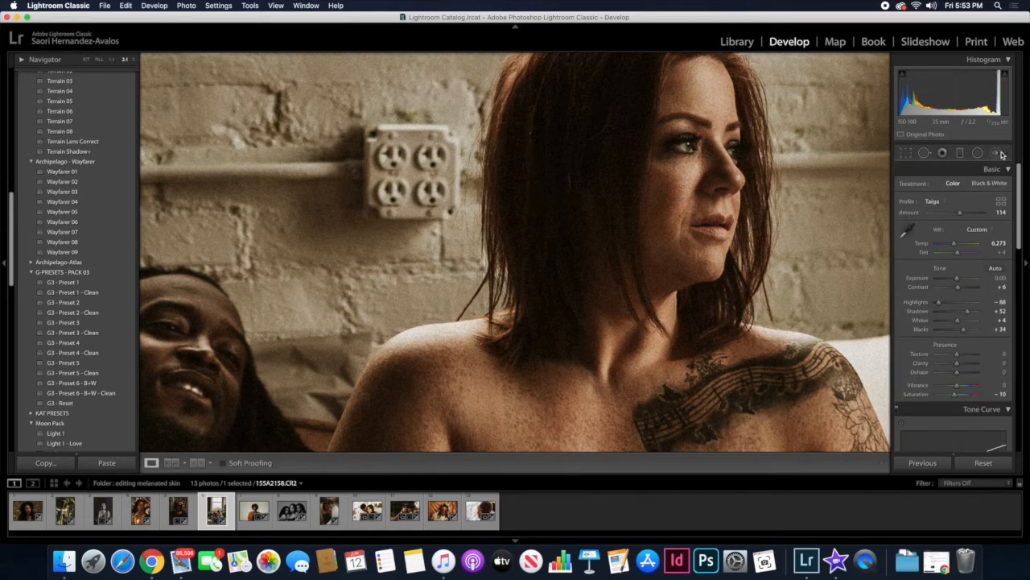
# Soften the woman's chin with a size 6.0 brush set to Texture −19 and Contrast −5.
pyautogui.click(999, 153)
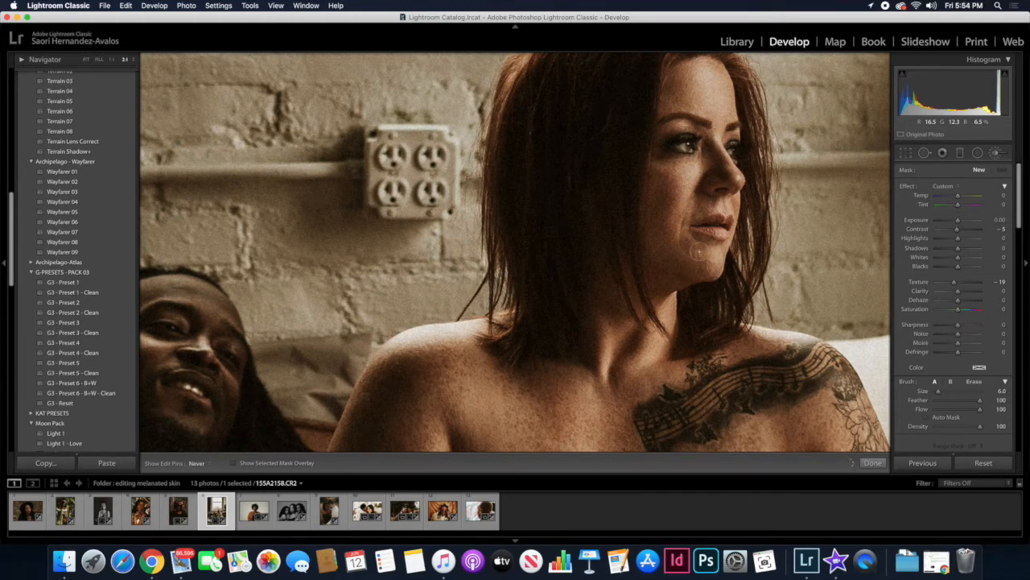
pyautogui.moveTo(708, 270); pyautogui.dragTo(721, 277)
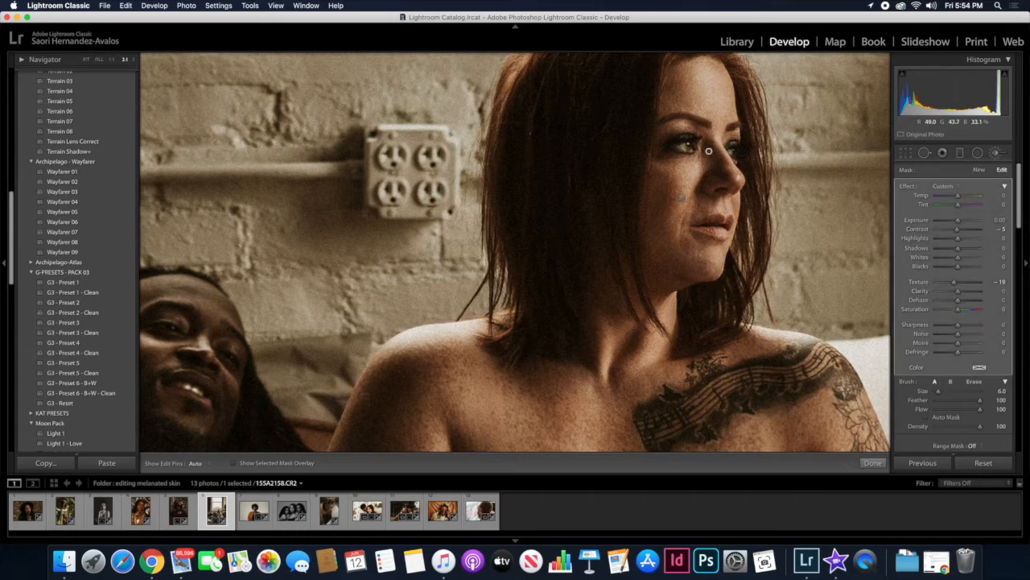
pyautogui.click(873, 464)
# Compare the full portrait of the couple before and after the edits.
pyautogui.click(728, 223)
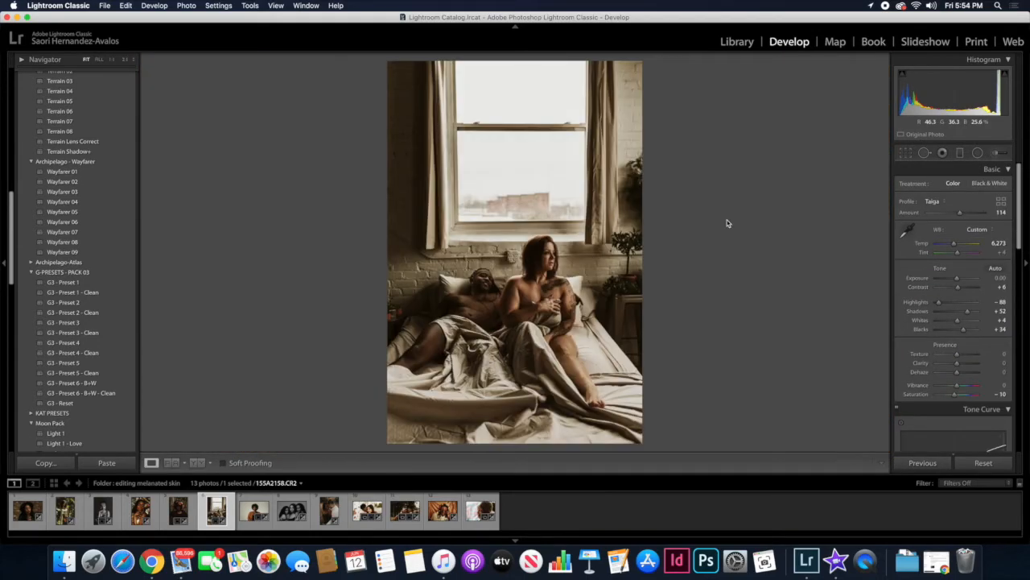
pyautogui.press('\\')
pyautogui.press('\\')
pyautogui.press('\\')
pyautogui.press('\\')
pyautogui.press('\\')
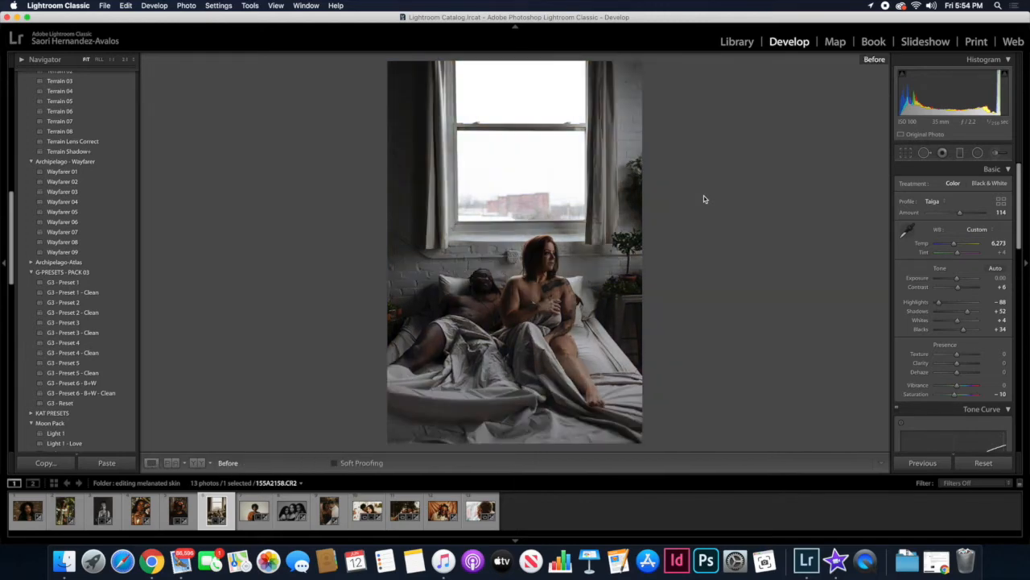
pyautogui.press('\\')
# Open IMG_5595.CR2 and return it to its original Import state in the edit history.
pyautogui.press('Right')
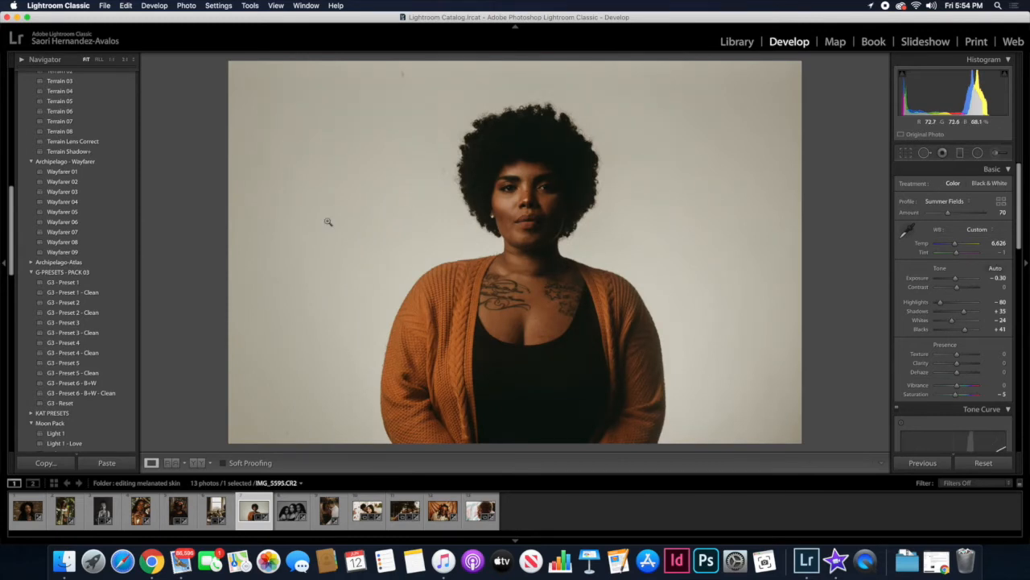
pyautogui.click(302, 231)
pyautogui.click(300, 230)
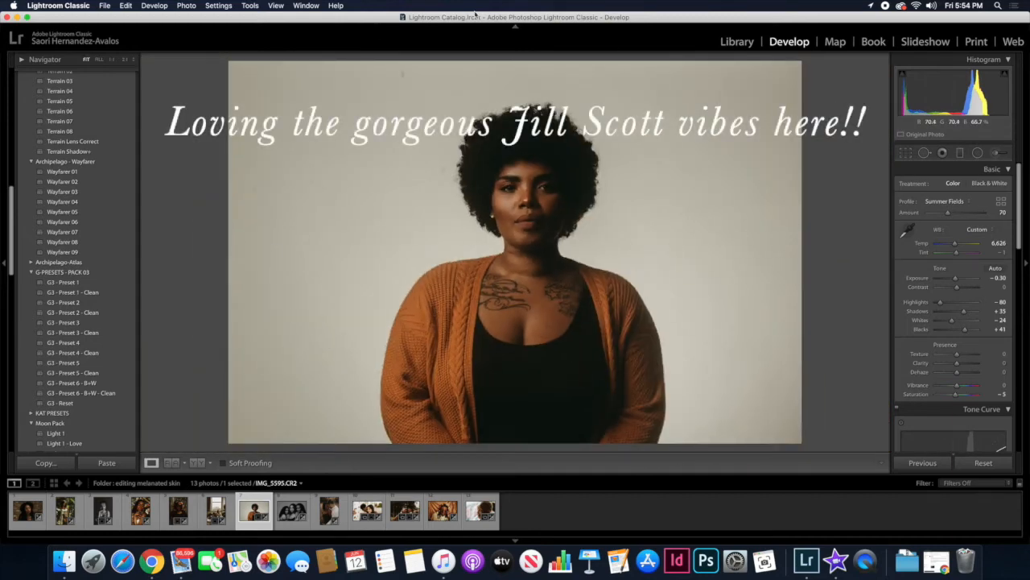
pyautogui.scroll(-10, 88, 368)
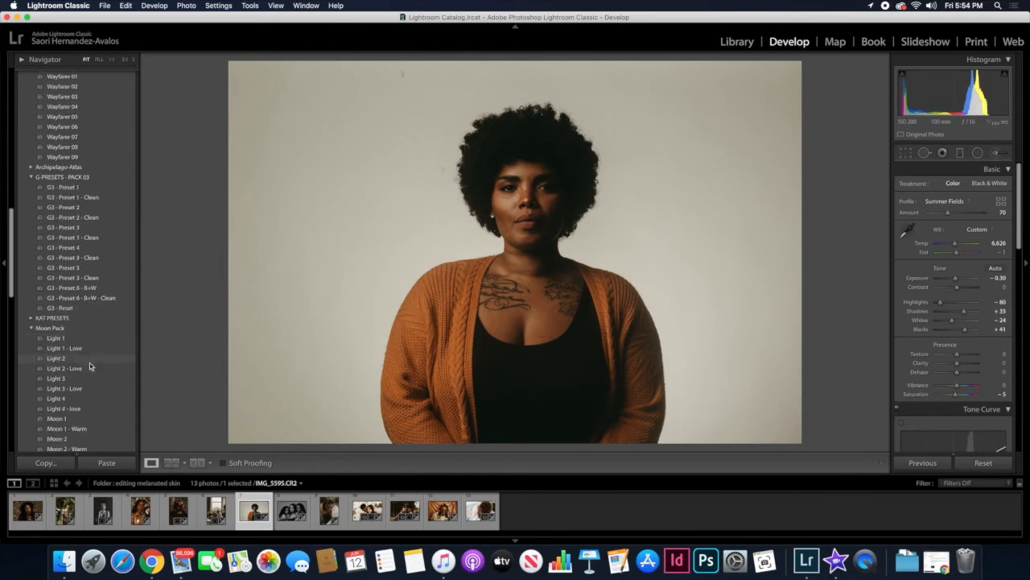
pyautogui.click(81, 351)
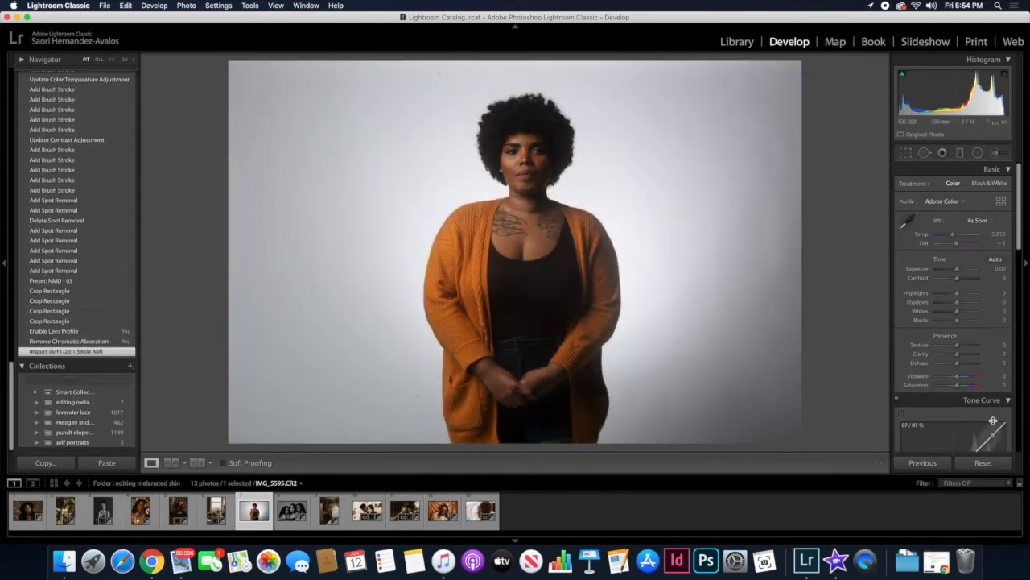
# Remove chromatic aberration and enable lens profile corrections for the portrait.
pyautogui.scroll(-15, 994, 424)
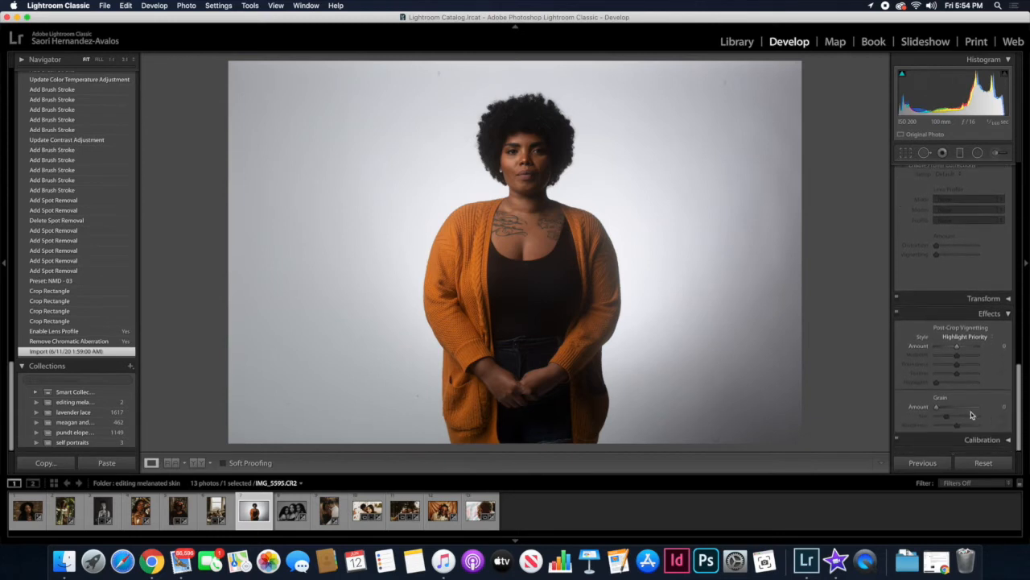
pyautogui.scroll(2, 965, 214)
pyautogui.click(938, 202)
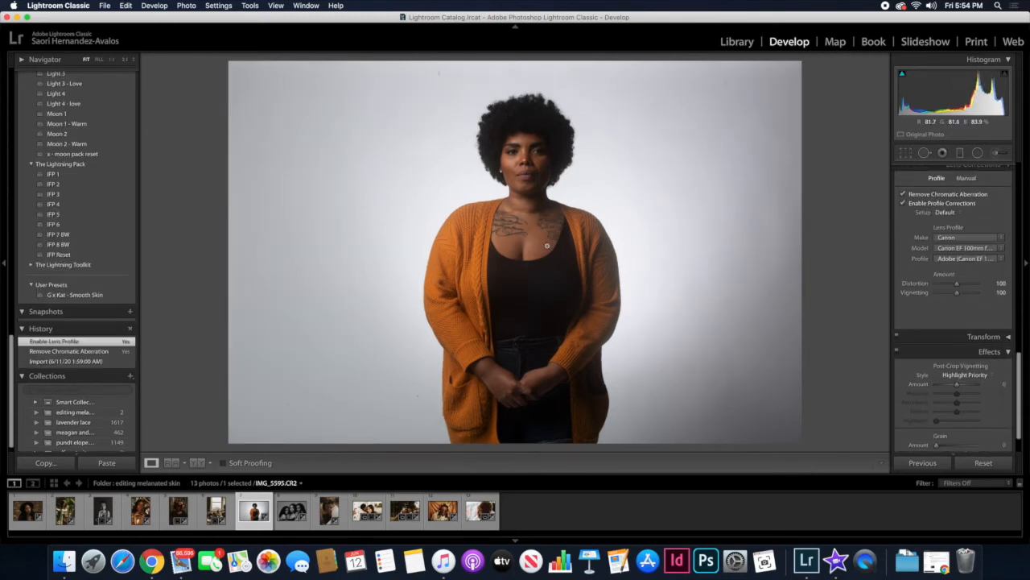
# Crop the portrait at its original aspect ratio to frame the woman centrally from just above her hair to above her hands.
pyautogui.press('r')
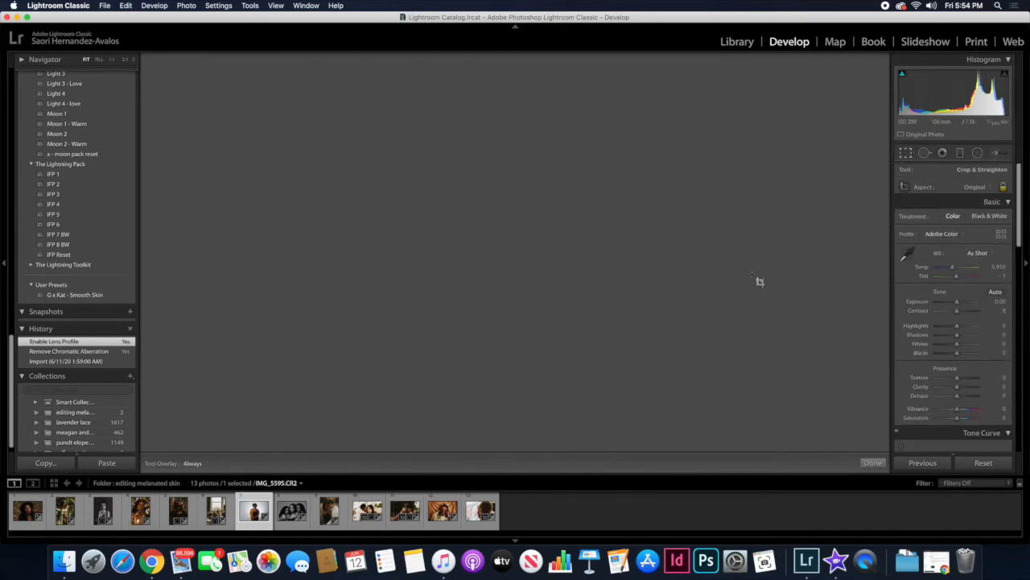
pyautogui.moveTo(802, 441); pyautogui.dragTo(766, 405)
pyautogui.moveTo(616, 326); pyautogui.dragTo(570, 377)
pyautogui.moveTo(742, 405); pyautogui.dragTo(735, 399)
pyautogui.moveTo(584, 331); pyautogui.dragTo(544, 347)
pyautogui.moveTo(731, 396); pyautogui.dragTo(714, 395)
pyautogui.moveTo(625, 306); pyautogui.dragTo(626, 308)
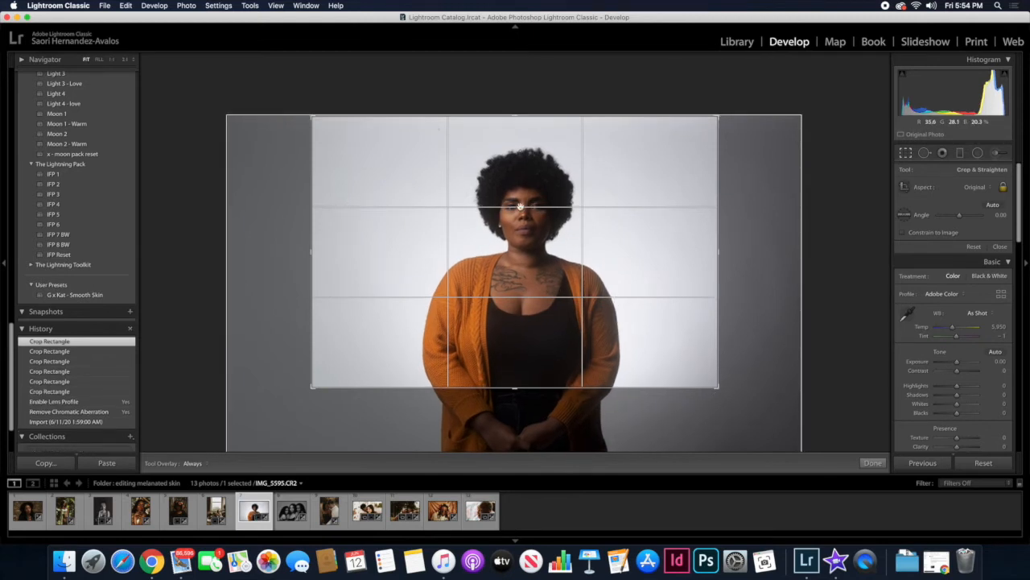
pyautogui.click(872, 462)
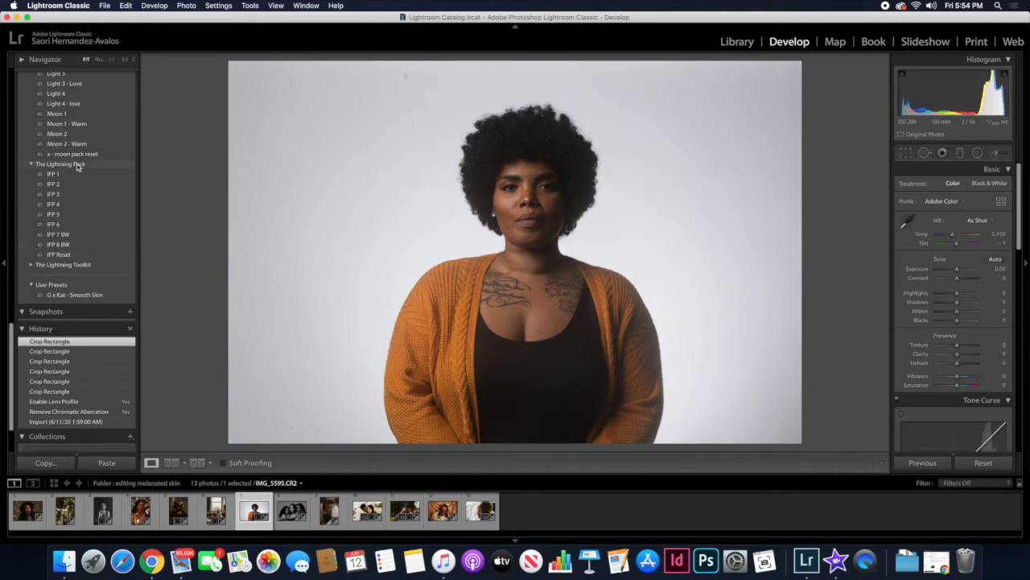
# Preview the Moon Pack, G-Presets and Archipelago presets on the portrait, and apply NMD - 03.
pyautogui.scroll(3, 79, 199)
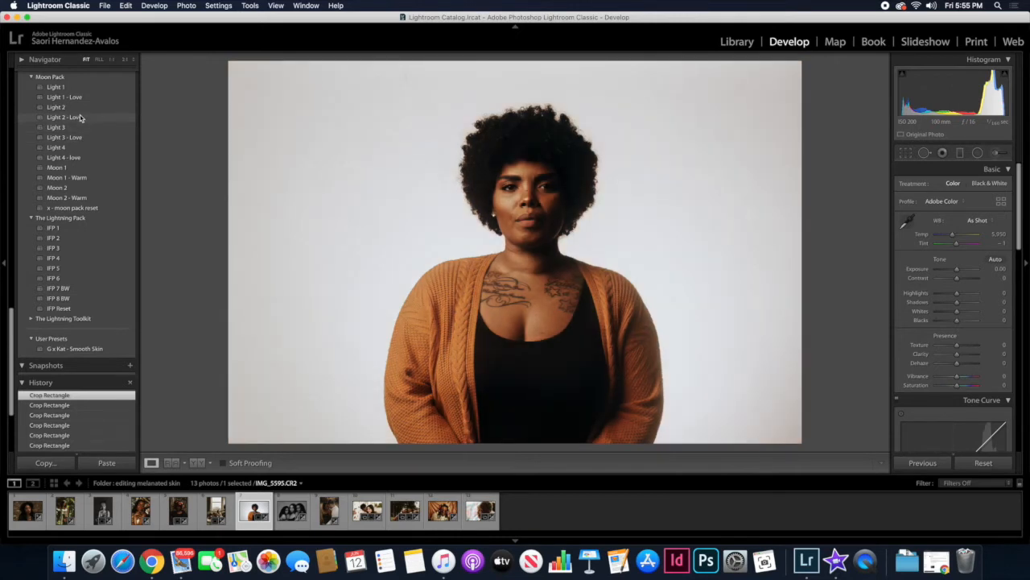
pyautogui.scroll(1, 80, 117)
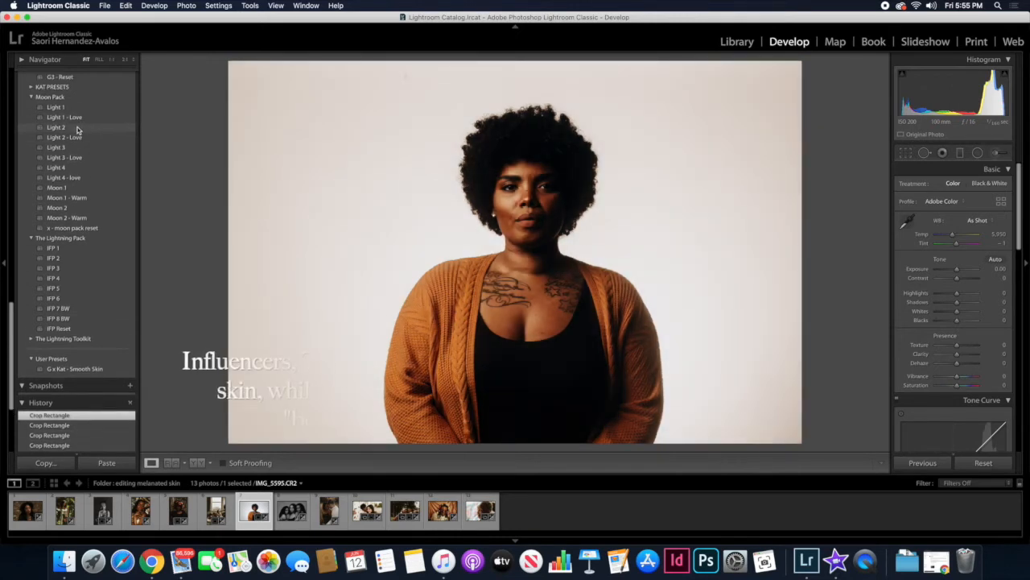
pyautogui.scroll(5, 78, 127)
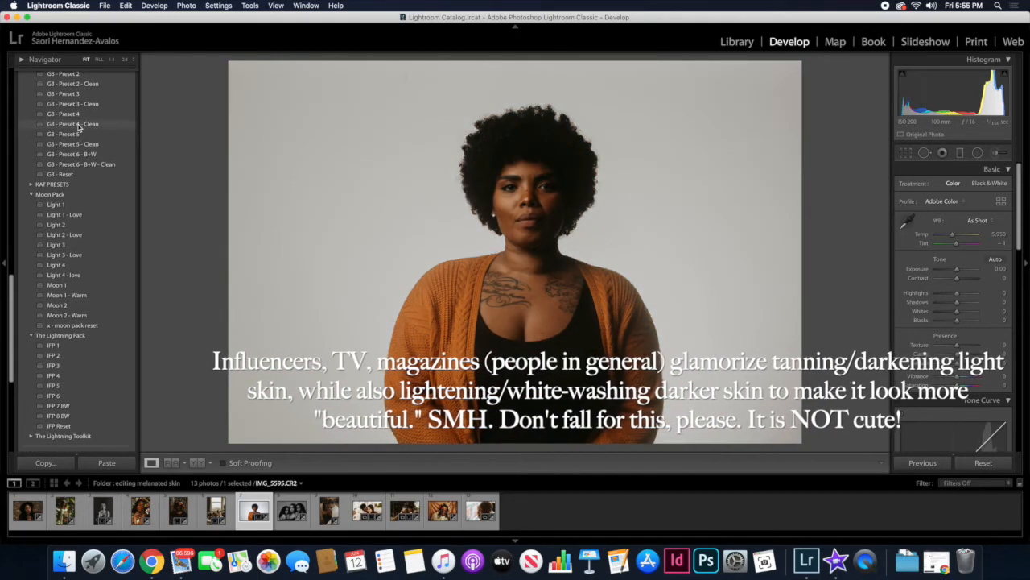
pyautogui.scroll(2, 78, 127)
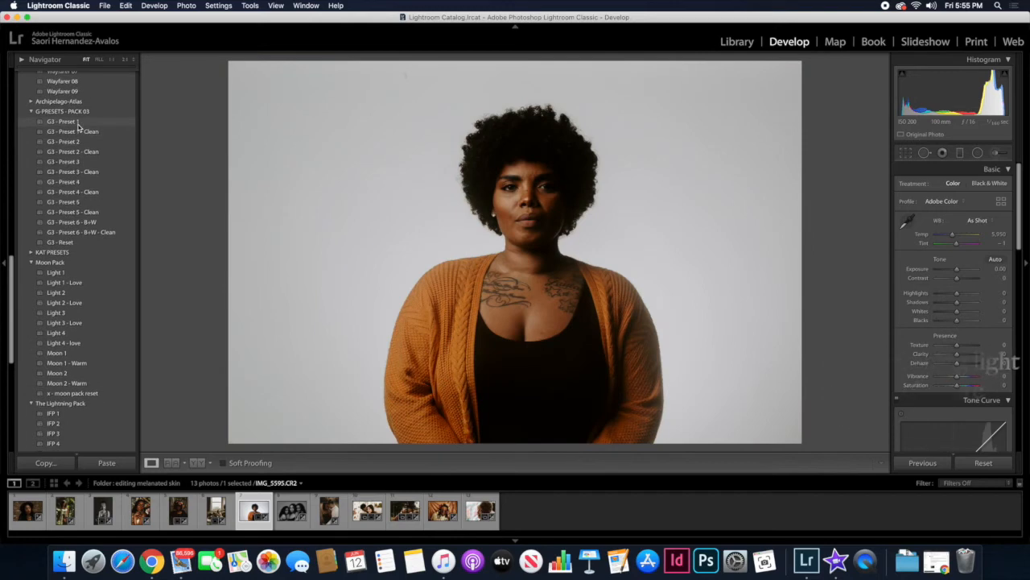
pyautogui.scroll(7, 78, 126)
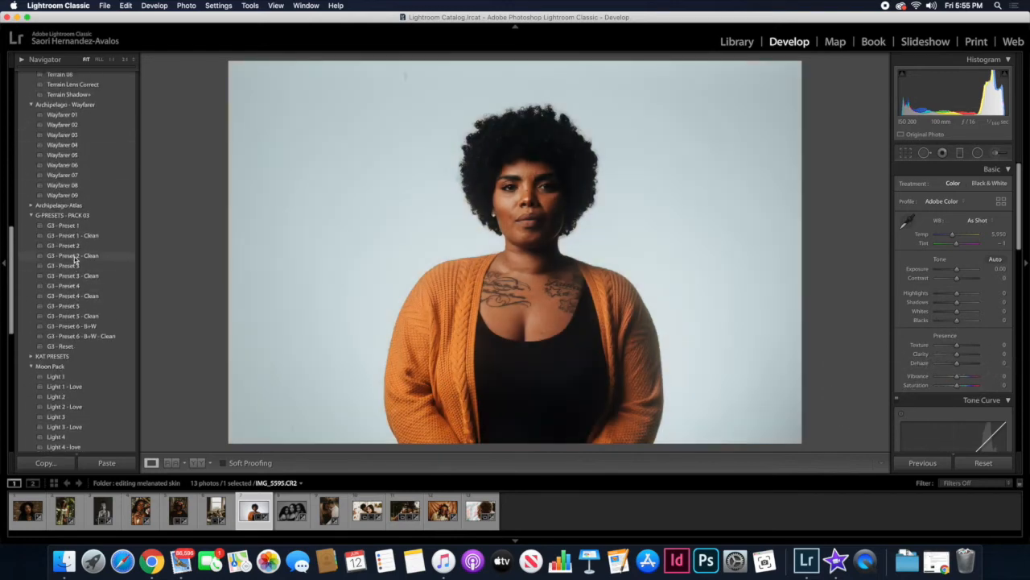
pyautogui.scroll(5, 77, 257)
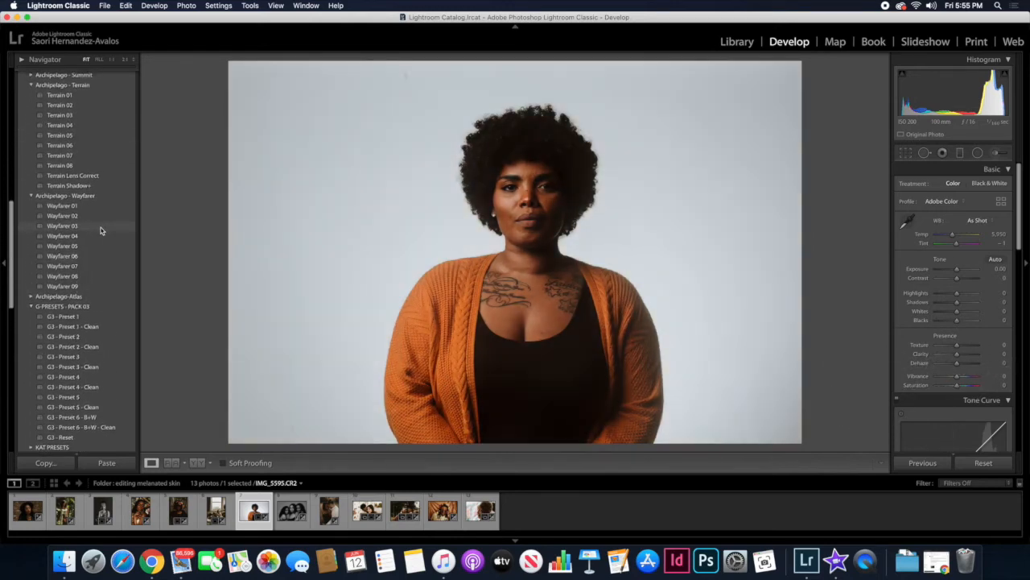
pyautogui.scroll(3, 100, 231)
pyautogui.scroll(5, 97, 211)
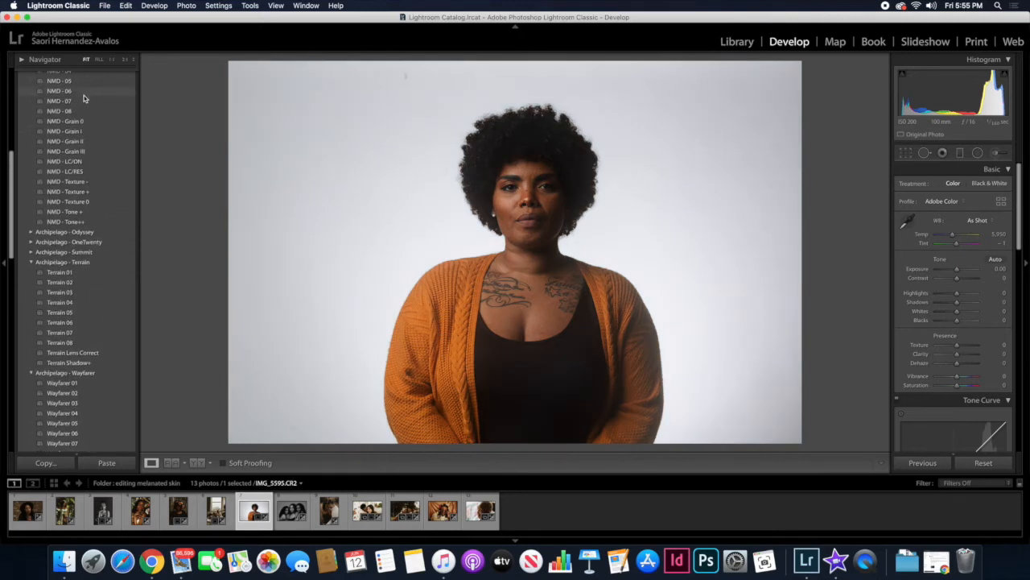
pyautogui.scroll(1, 83, 95)
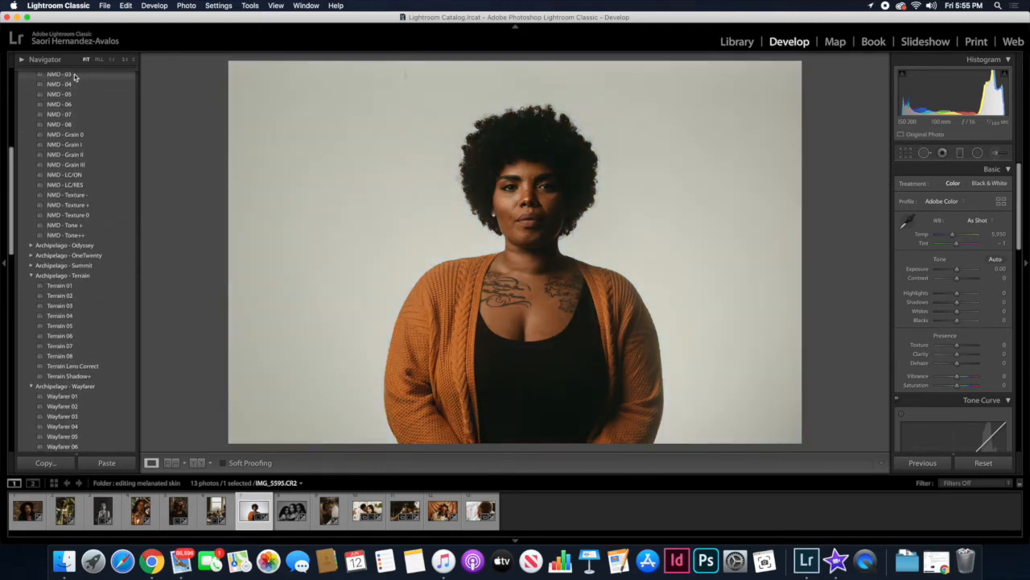
pyautogui.click(74, 76)
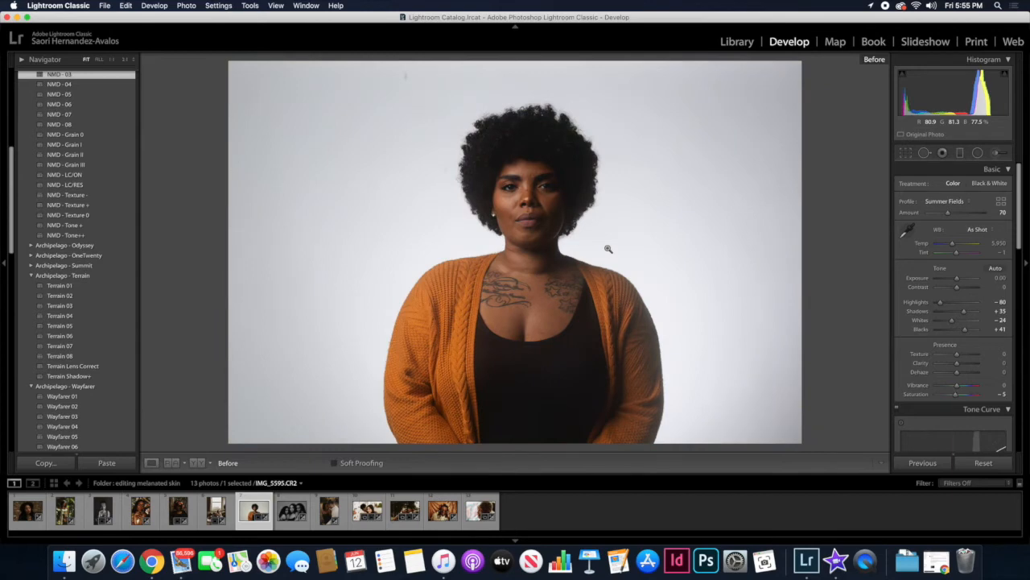
# Cool the shaded side of the woman's face with a size 20.0 brush using the Temp effect at −8.
pyautogui.click(533, 282)
pyautogui.moveTo(536, 333); pyautogui.dragTo(537, 249)
pyautogui.moveTo(588, 204); pyautogui.dragTo(584, 288)
pyautogui.moveTo(584, 166); pyautogui.dragTo(586, 376)
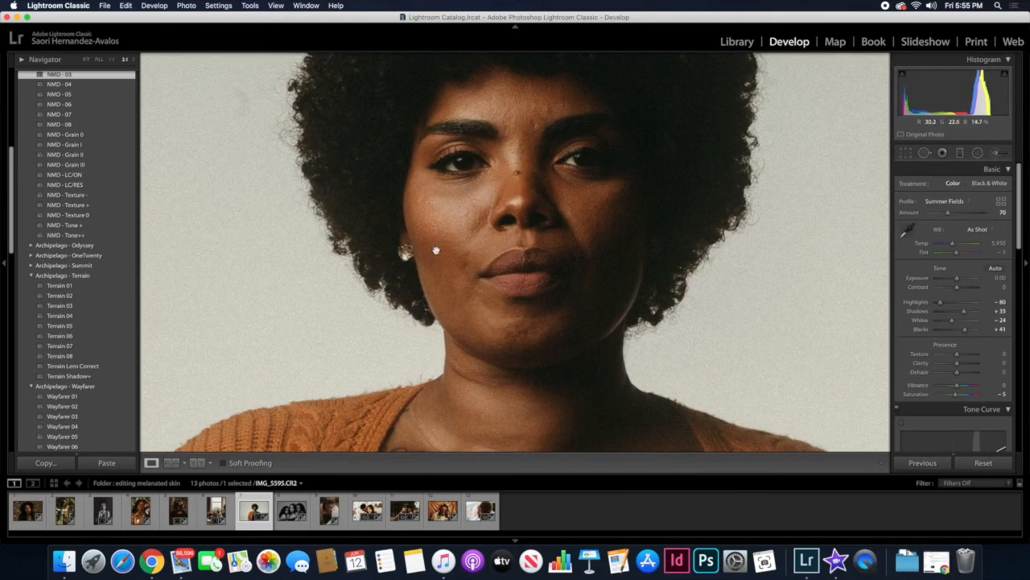
pyautogui.moveTo(558, 180); pyautogui.dragTo(592, 249)
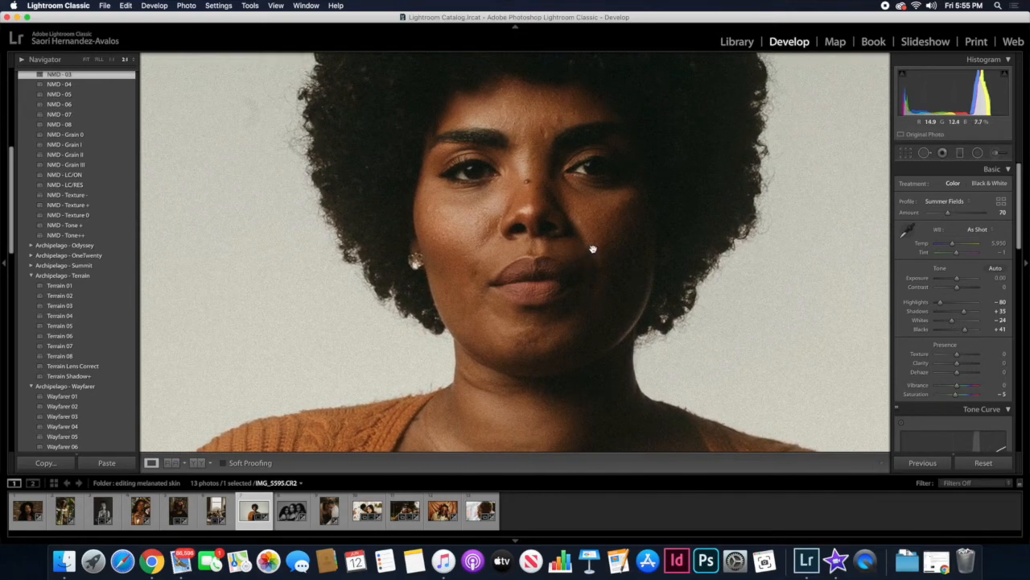
pyautogui.click(999, 153)
pyautogui.click(953, 186)
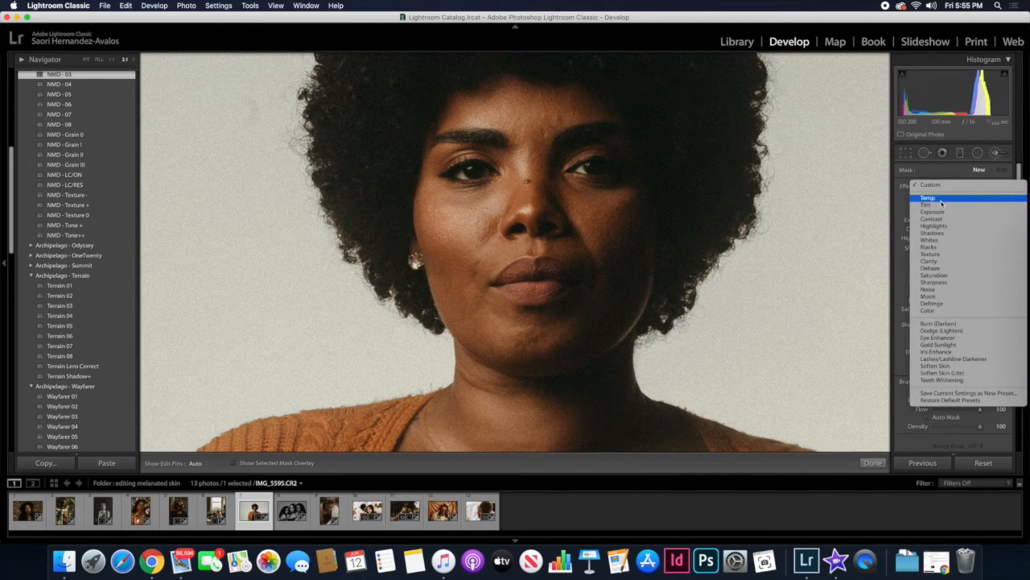
pyautogui.click(940, 199)
pyautogui.moveTo(958, 196); pyautogui.dragTo(953, 198)
pyautogui.scroll(5, 599, 171)
pyautogui.moveTo(576, 138)
pyautogui.mouseDown()
pyautogui.moveTo(520, 113)
pyautogui.moveTo(586, 275)
pyautogui.moveTo(525, 145)
pyautogui.moveTo(606, 211)
pyautogui.moveTo(547, 250)
pyautogui.moveTo(523, 201)
pyautogui.moveTo(543, 275)
pyautogui.moveTo(526, 303)
pyautogui.moveTo(493, 279)
pyautogui.moveTo(548, 154)
pyautogui.moveTo(560, 235)
pyautogui.moveTo(547, 276)
pyautogui.moveTo(584, 247)
pyautogui.moveTo(553, 153)
pyautogui.moveTo(492, 141)
pyautogui.moveTo(560, 86)
pyautogui.moveTo(552, 246)
pyautogui.moveTo(533, 309)
pyautogui.moveTo(626, 274)
pyautogui.mouseUp()
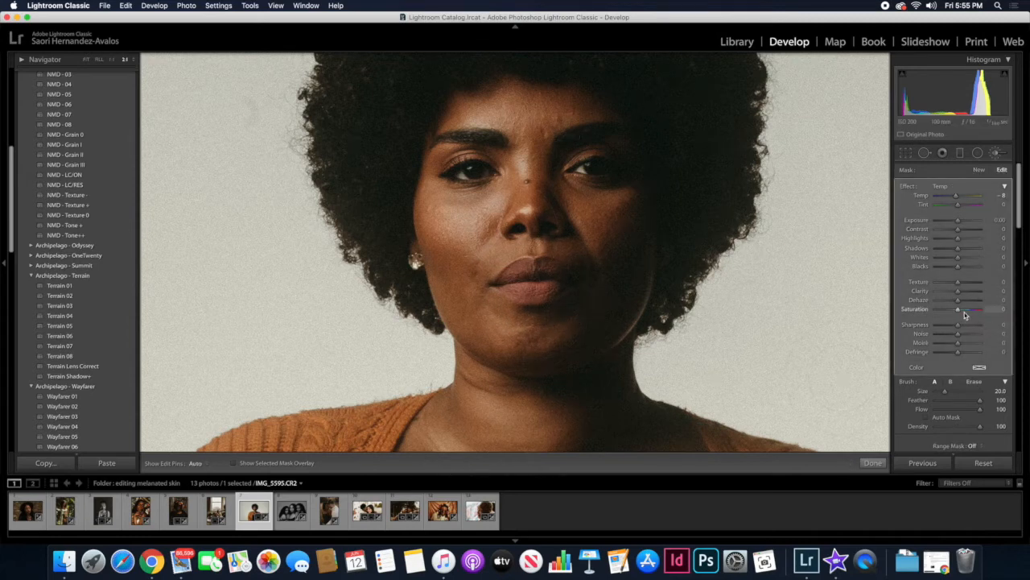
# Fine-tune the temperature and saturation of the brush adjustment on the woman's face.
pyautogui.moveTo(956, 197); pyautogui.dragTo(956, 231)
pyautogui.moveTo(958, 310); pyautogui.dragTo(958, 310)
pyautogui.moveTo(957, 311); pyautogui.dragTo(957, 311)
pyautogui.click(872, 463)
# Heal a small blemish on the woman's forehead with a size 10 spot, Feather 0 and Opacity 100.
pyautogui.moveTo(643, 274); pyautogui.dragTo(666, 288)
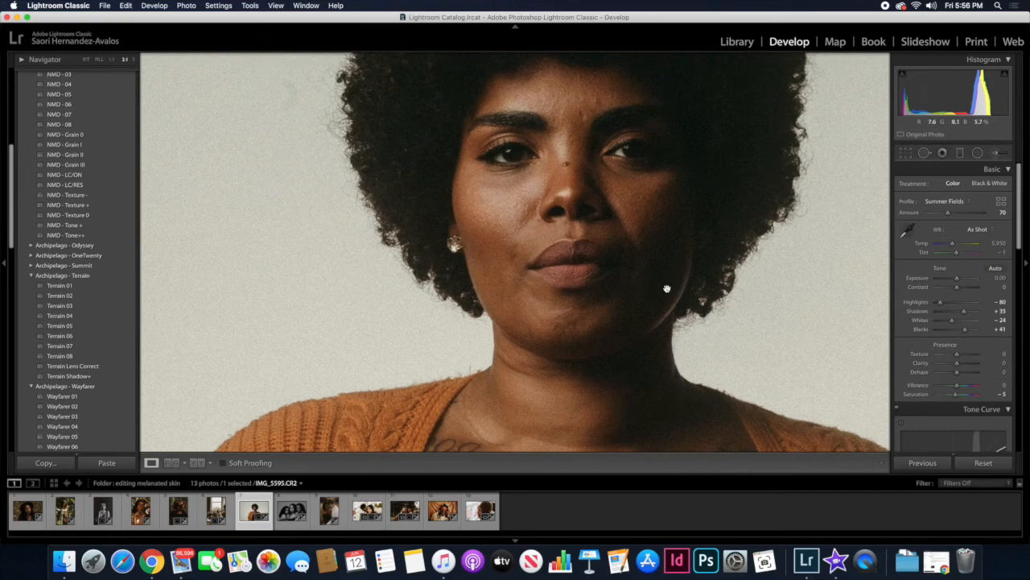
pyautogui.click(1002, 152)
pyautogui.click(999, 152)
pyautogui.moveTo(575, 143); pyautogui.dragTo(577, 182)
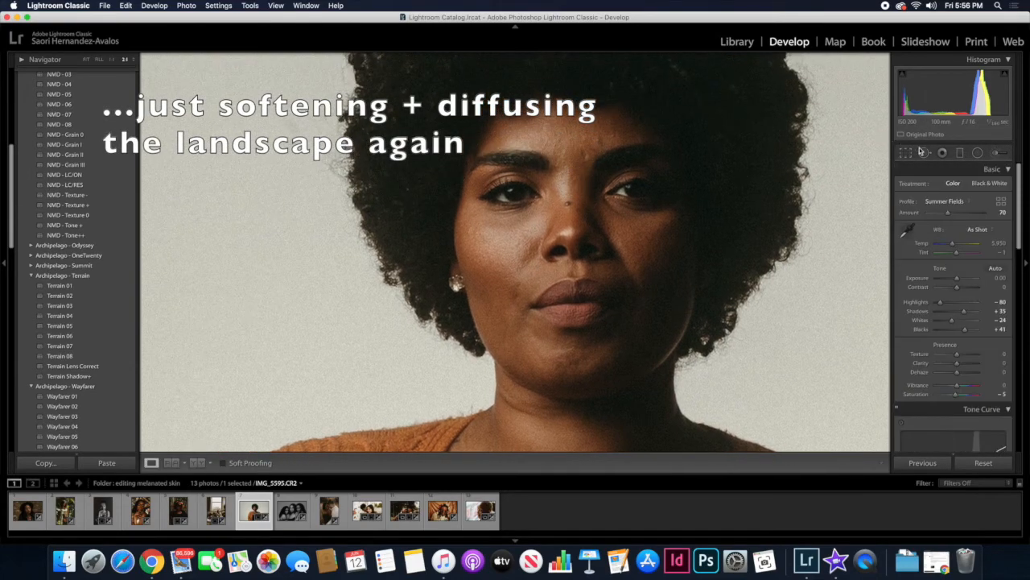
pyautogui.click(925, 152)
pyautogui.click(598, 140)
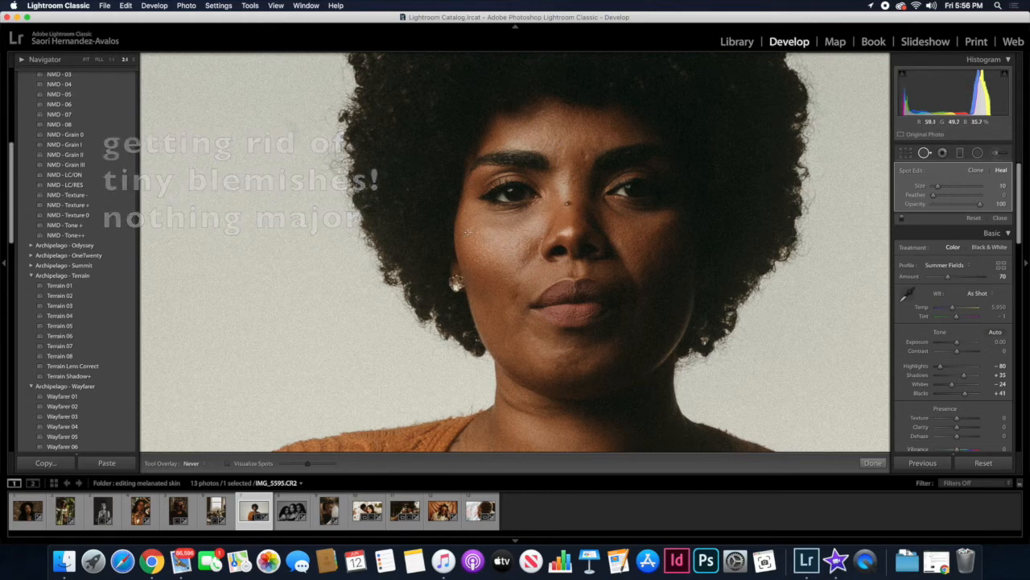
pyautogui.click(873, 463)
# Soften the skin on the woman's face with a size 12.0 brush set to Texture −19 and Contrast −19.
pyautogui.click(998, 153)
pyautogui.click(945, 187)
pyautogui.click(948, 240)
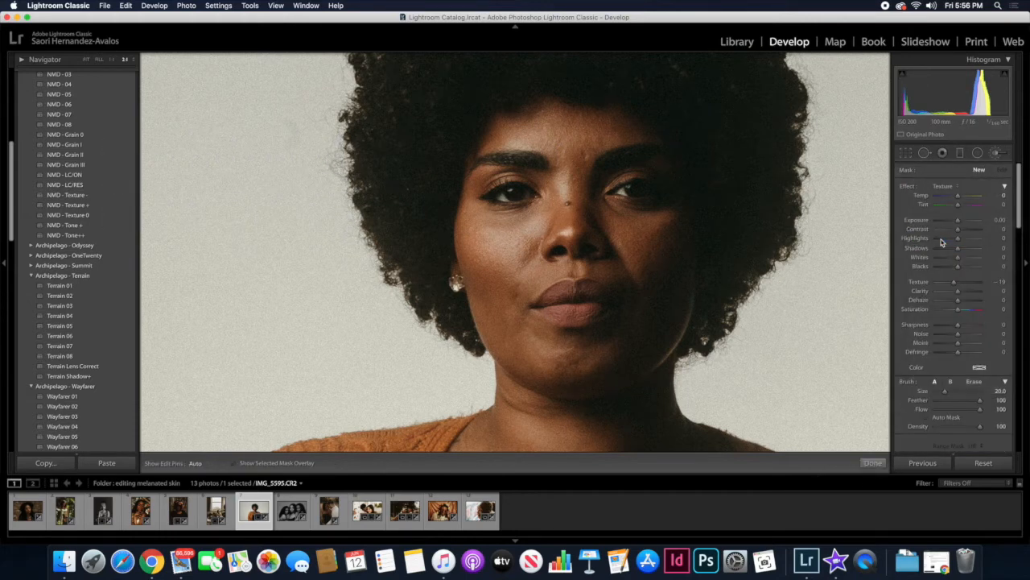
pyautogui.moveTo(958, 229); pyautogui.dragTo(954, 230)
pyautogui.scroll(-4, 419, 274)
pyautogui.moveTo(519, 262)
pyautogui.mouseDown()
pyautogui.moveTo(524, 247)
pyautogui.moveTo(500, 272)
pyautogui.mouseUp()
pyautogui.moveTo(625, 239)
pyautogui.mouseDown()
pyautogui.moveTo(593, 276)
pyautogui.moveTo(638, 313)
pyautogui.moveTo(581, 336)
pyautogui.mouseUp()
pyautogui.click(871, 465)
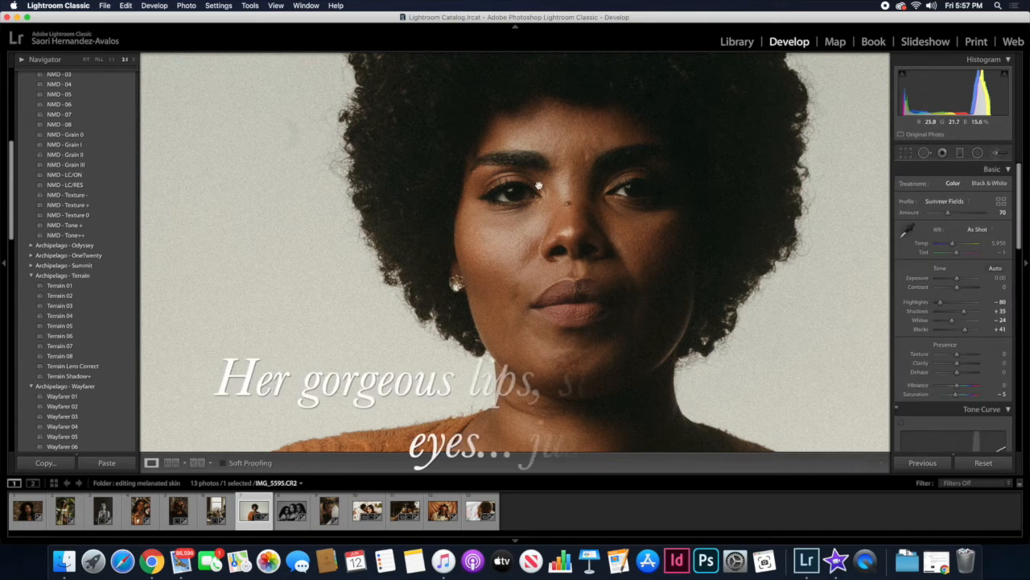
# Brush further softening over the woman's cheek at size 8.0 with Texture −22 and Contrast −19.
pyautogui.click(996, 153)
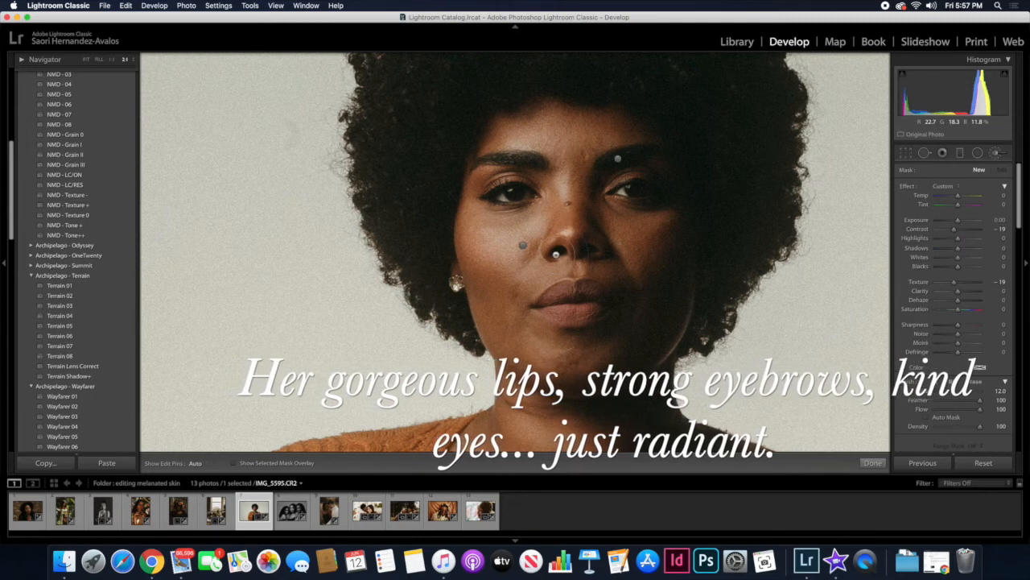
pyautogui.moveTo(526, 244)
pyautogui.mouseDown()
pyautogui.moveTo(493, 240)
pyautogui.moveTo(516, 287)
pyautogui.mouseUp()
pyautogui.moveTo(951, 284); pyautogui.dragTo(948, 283)
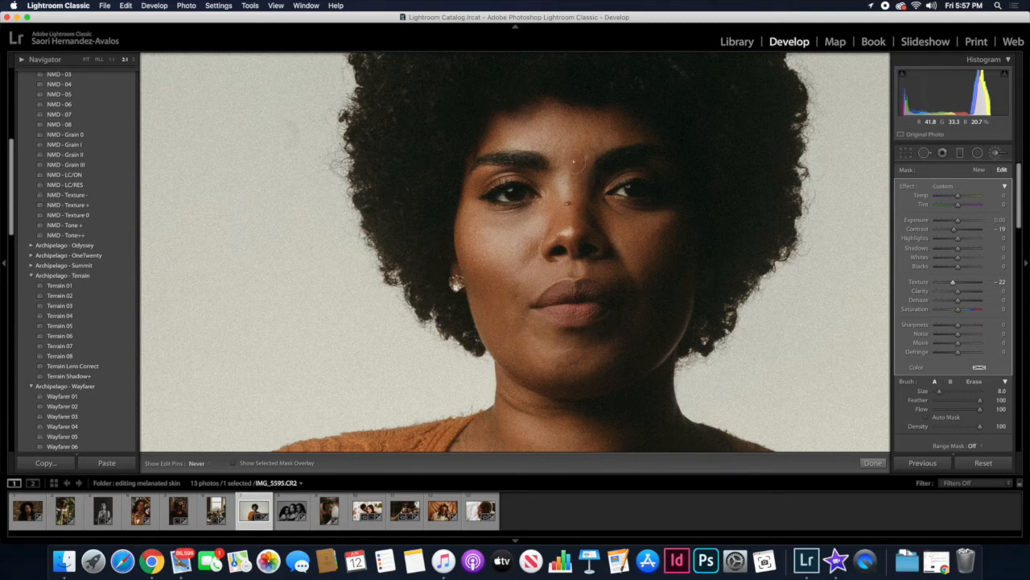
pyautogui.click(872, 462)
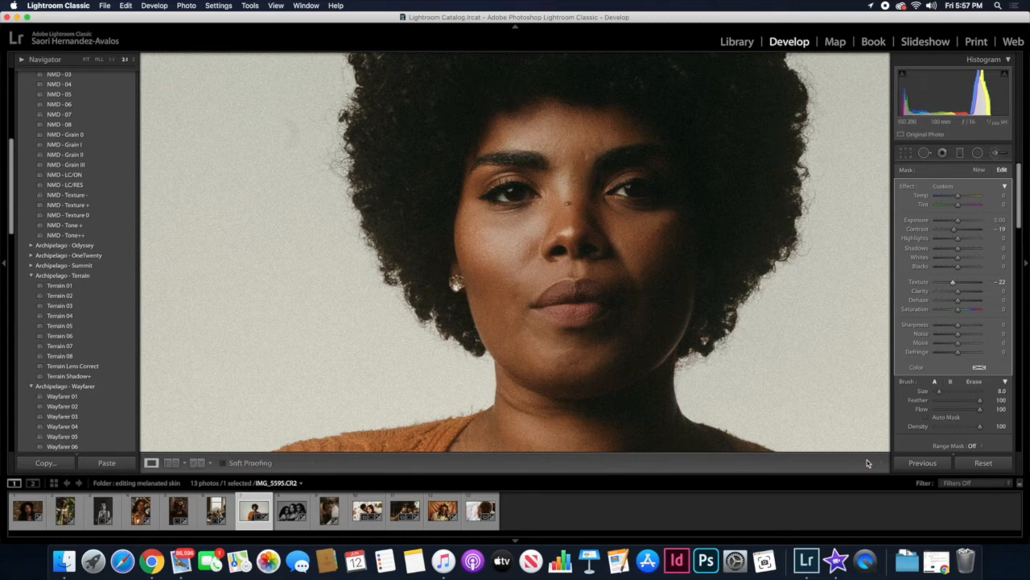
# Add a new softening brush adjustment over the woman's cheek at size 8.0 with Texture −19 and Contrast −19.
pyautogui.click(996, 153)
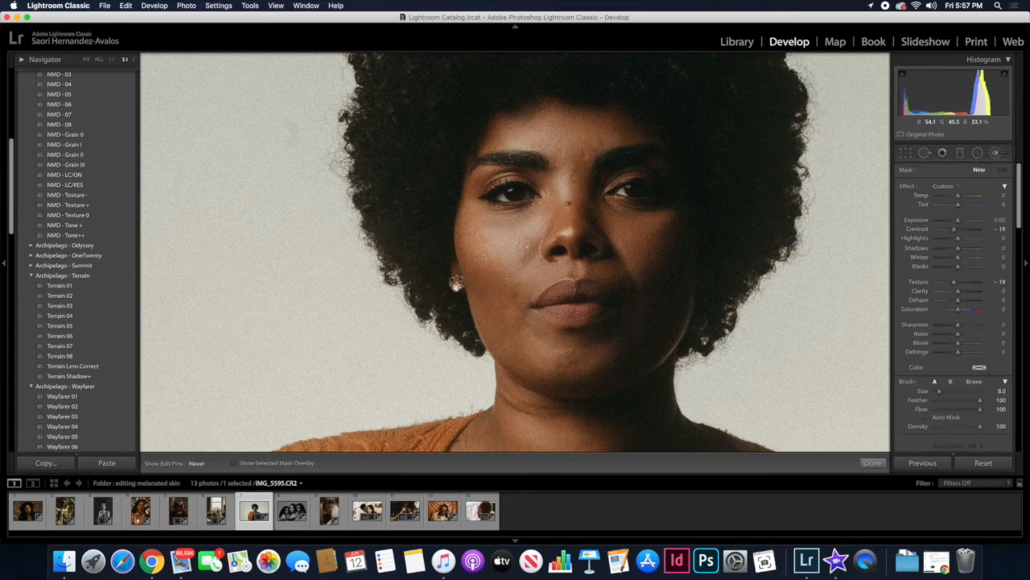
pyautogui.moveTo(495, 241); pyautogui.dragTo(523, 322)
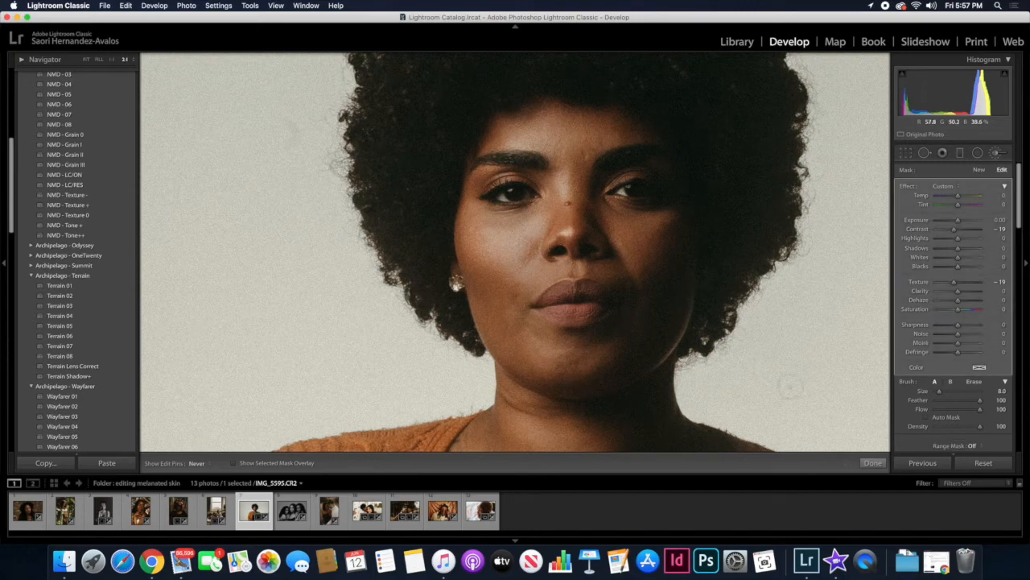
pyautogui.click(872, 463)
# Brush the woman's chin and cheek at size 6.0 using the Shadows effect at 17 with Contrast −7.
pyautogui.moveTo(655, 317)
pyautogui.mouseDown()
pyautogui.moveTo(699, 279)
pyautogui.moveTo(679, 248)
pyautogui.moveTo(633, 265)
pyautogui.moveTo(588, 310)
pyautogui.mouseUp()
pyautogui.moveTo(615, 237); pyautogui.dragTo(616, 167)
pyautogui.moveTo(597, 297); pyautogui.dragTo(598, 192)
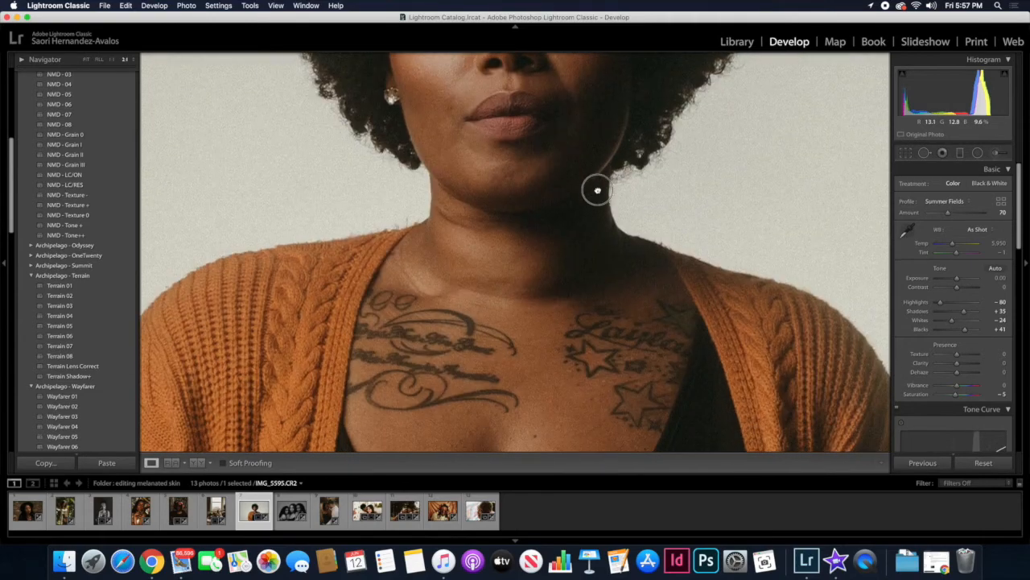
pyautogui.click(598, 292)
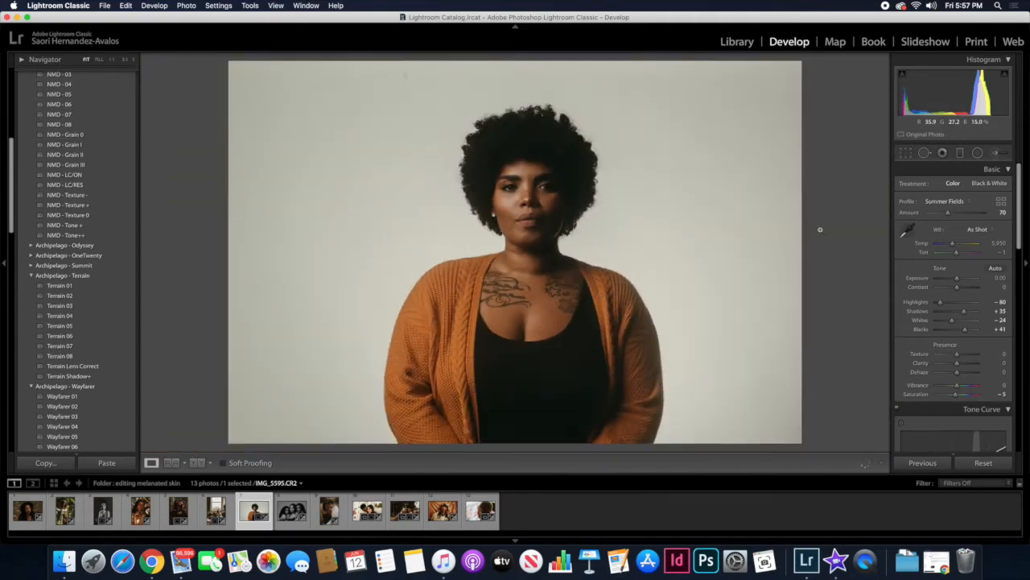
pyautogui.click(494, 191)
pyautogui.click(633, 217)
pyautogui.click(997, 152)
pyautogui.click(948, 190)
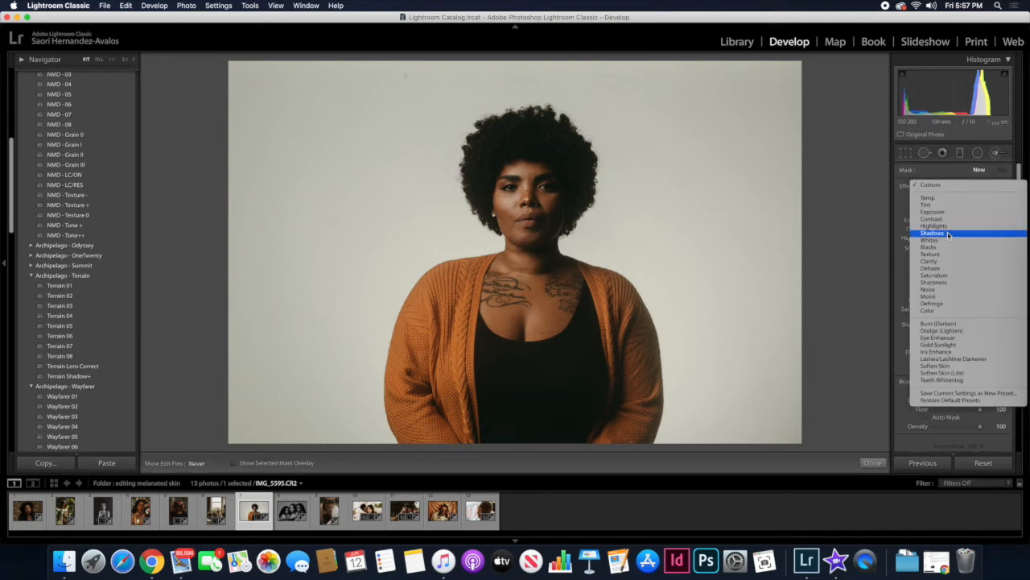
pyautogui.click(955, 233)
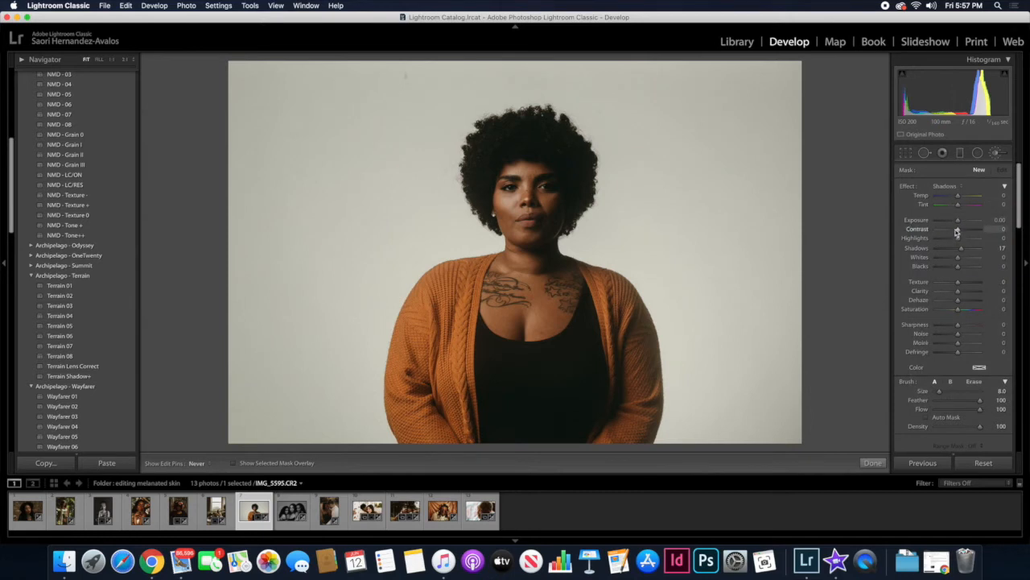
pyautogui.moveTo(957, 232); pyautogui.dragTo(956, 232)
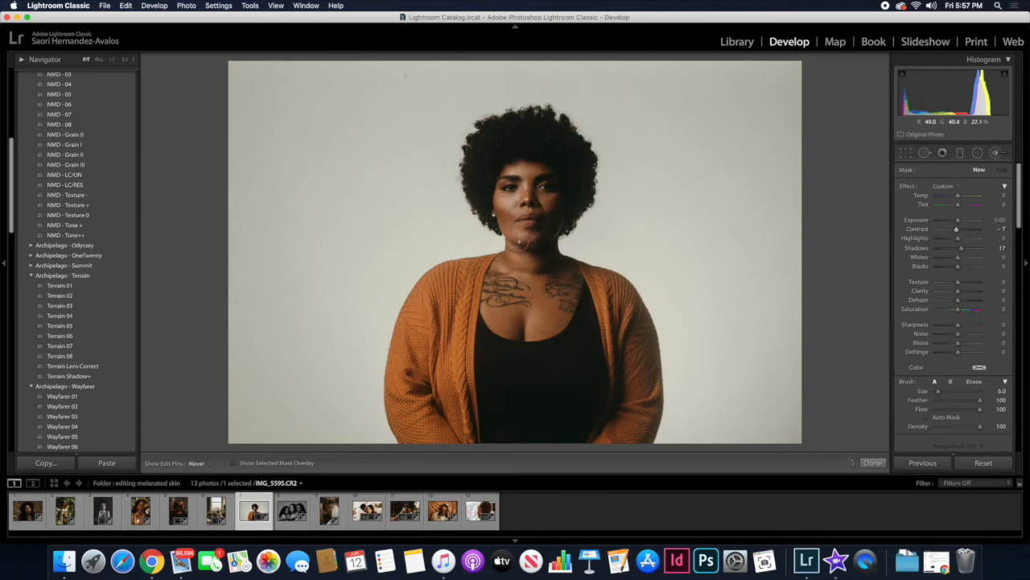
pyautogui.moveTo(523, 240); pyautogui.dragTo(497, 212)
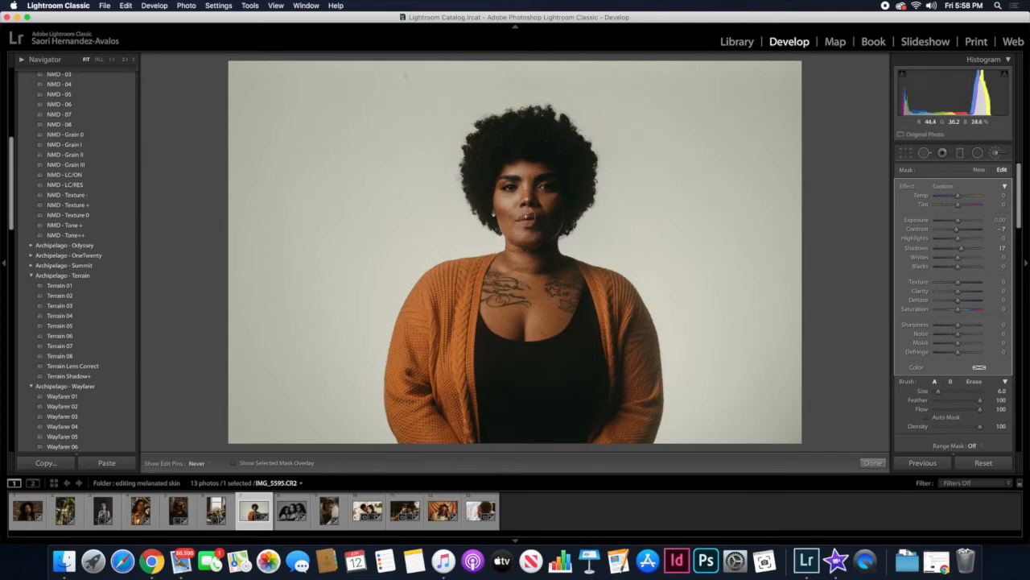
pyautogui.click(873, 464)
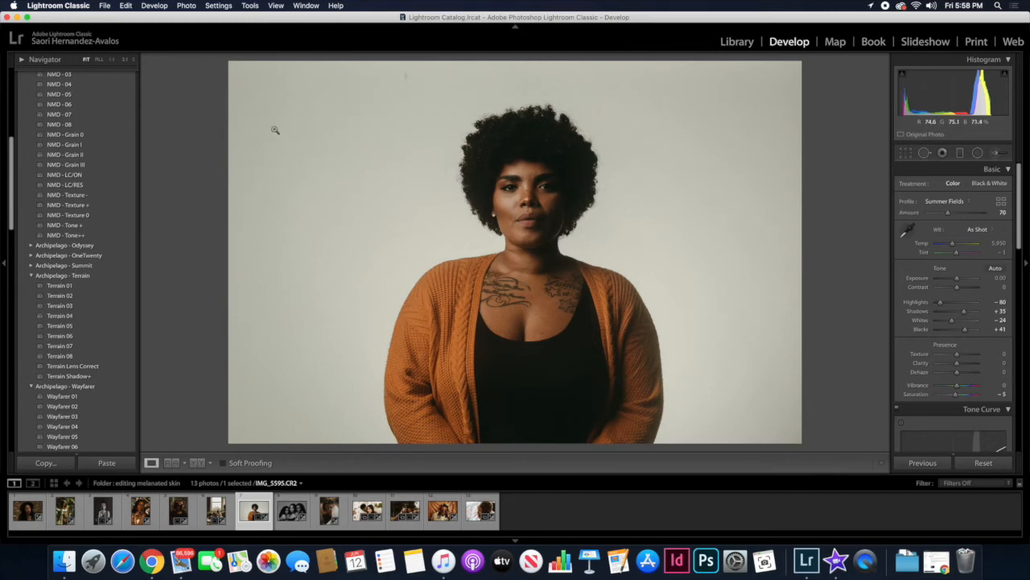
# Examine the retouched skin on the woman's face and neck up close.
pyautogui.click(501, 173)
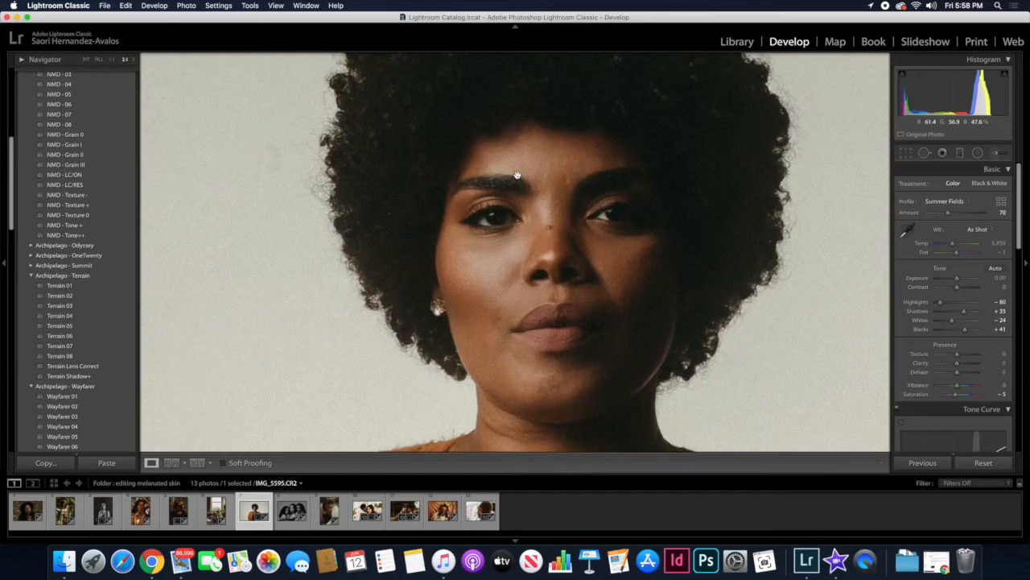
pyautogui.click(587, 236)
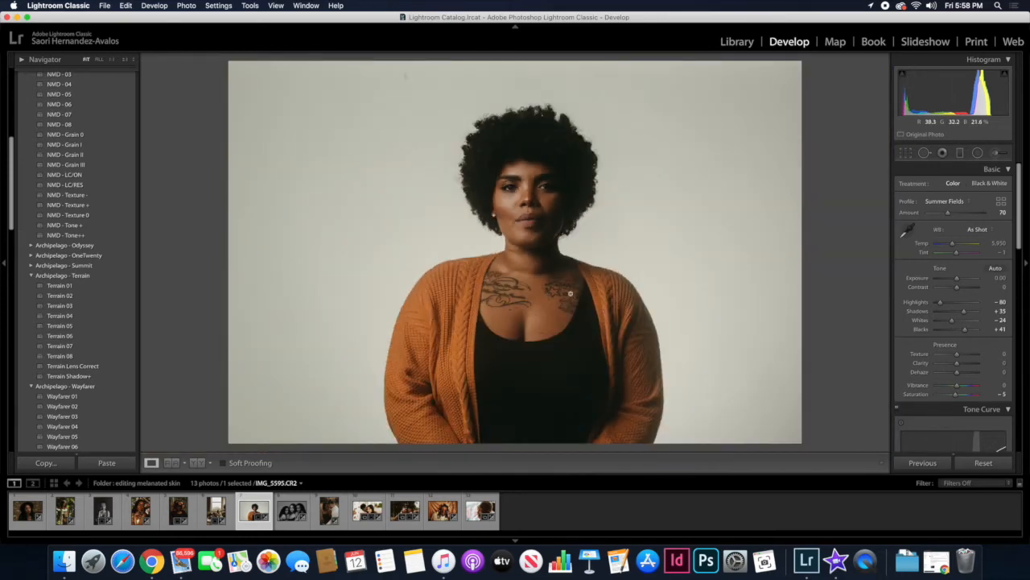
pyautogui.click(544, 174)
pyautogui.moveTo(584, 245); pyautogui.dragTo(581, 175)
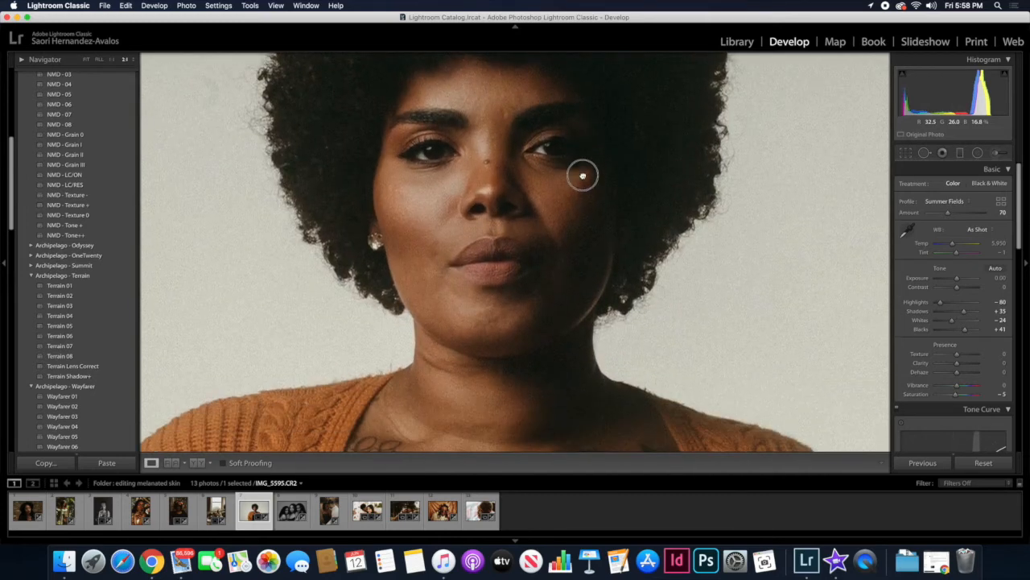
pyautogui.moveTo(592, 270); pyautogui.dragTo(592, 311)
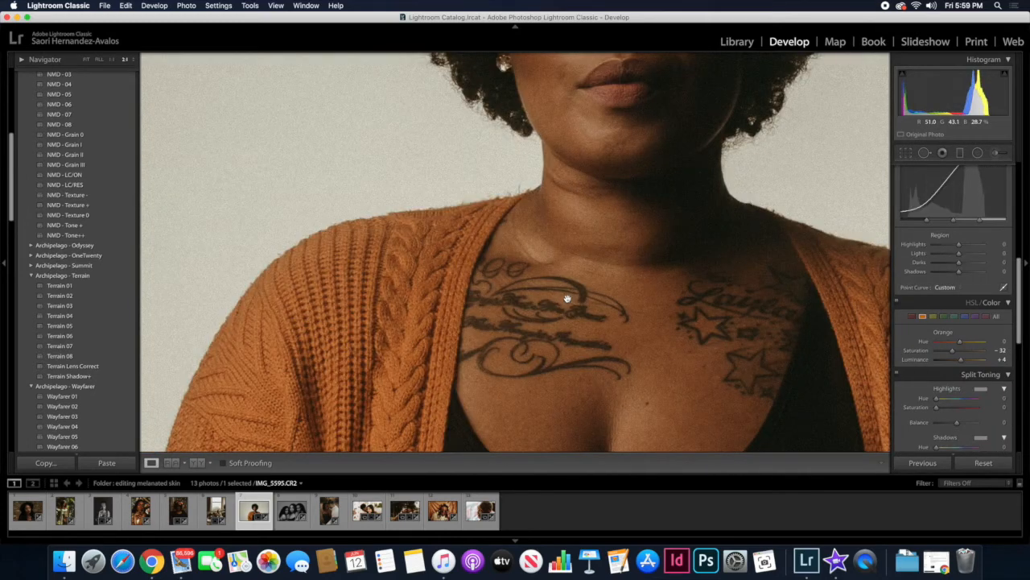
# Compare the woman's portrait before and after editing, first close up on the chest and neck, then at full view.
pyautogui.press('\\')
pyautogui.press('\\')
pyautogui.press('\\')
pyautogui.press('\\')
pyautogui.press('\\')
pyautogui.press('\\')
pyautogui.press('\\')
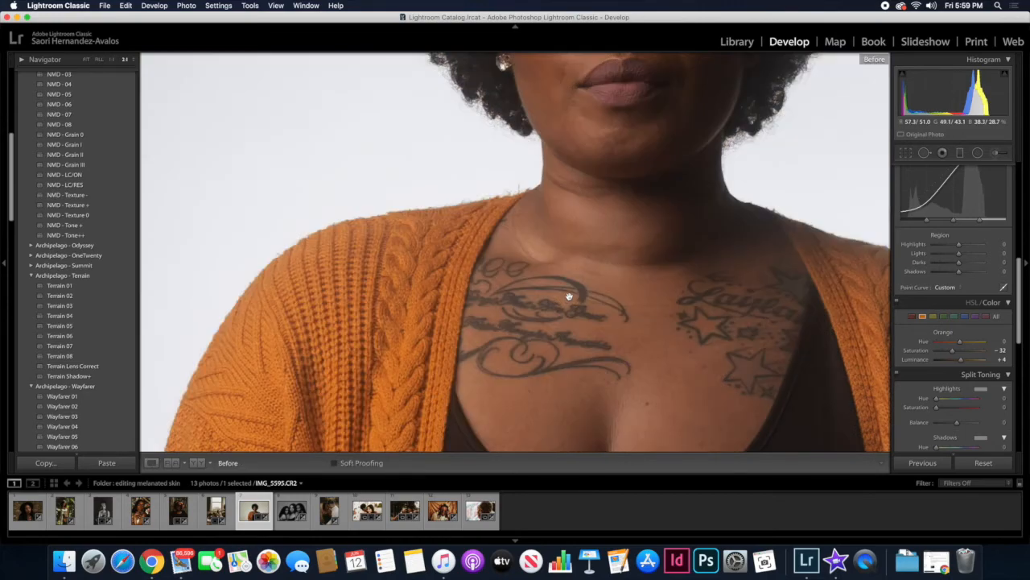
pyautogui.click(569, 297)
pyautogui.press('\\')
pyautogui.press('\\')
pyautogui.press('\\')
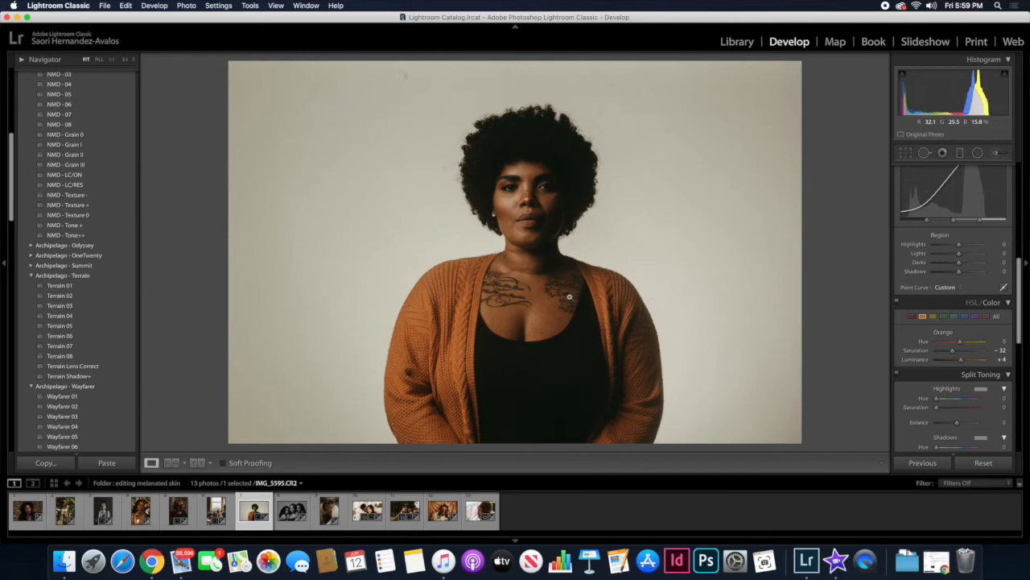
# Open the portrait of the three women and show its original Import state from the edit history.
pyautogui.press('Right')
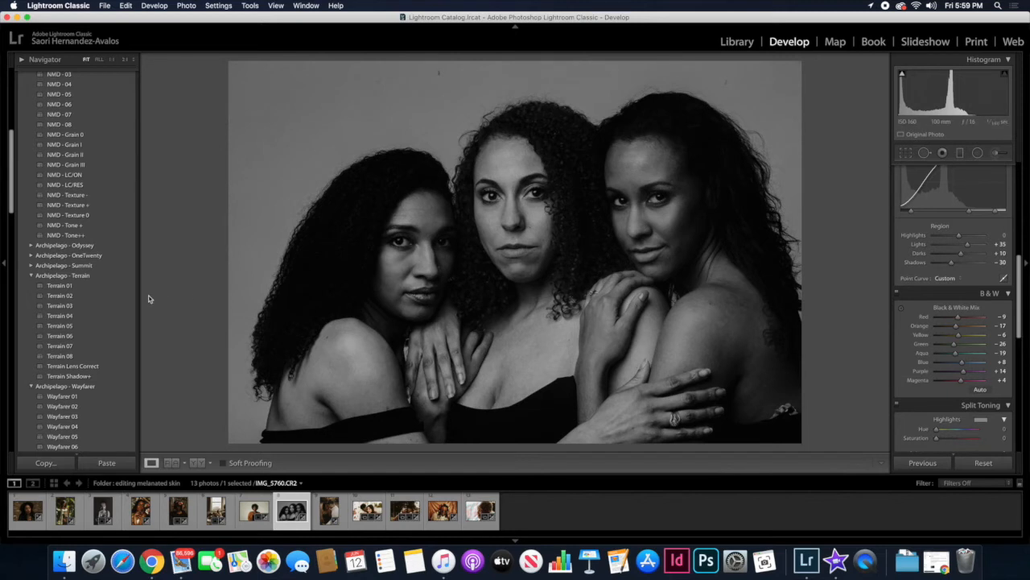
pyautogui.scroll(-15, 101, 326)
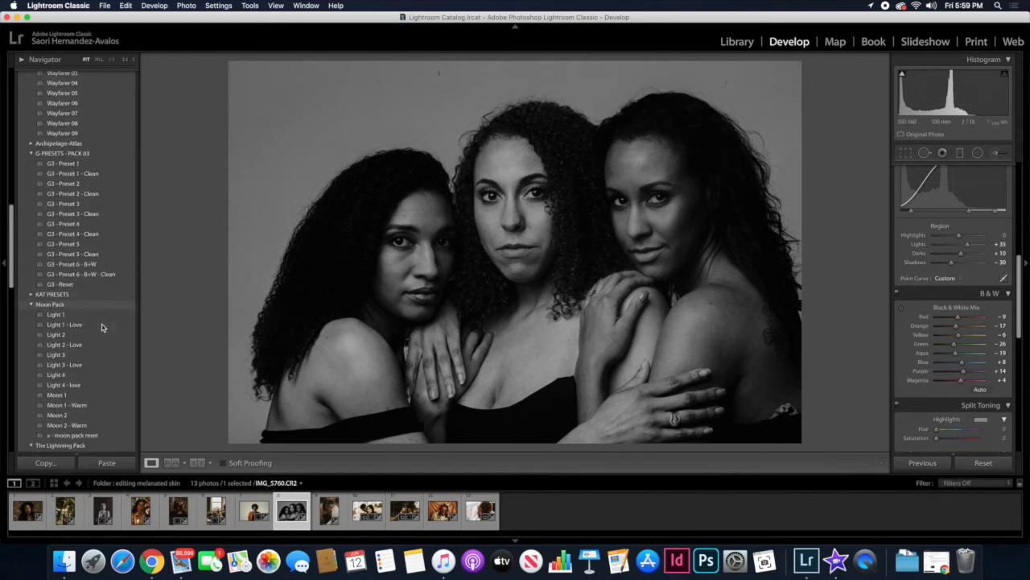
pyautogui.scroll(-10, 101, 328)
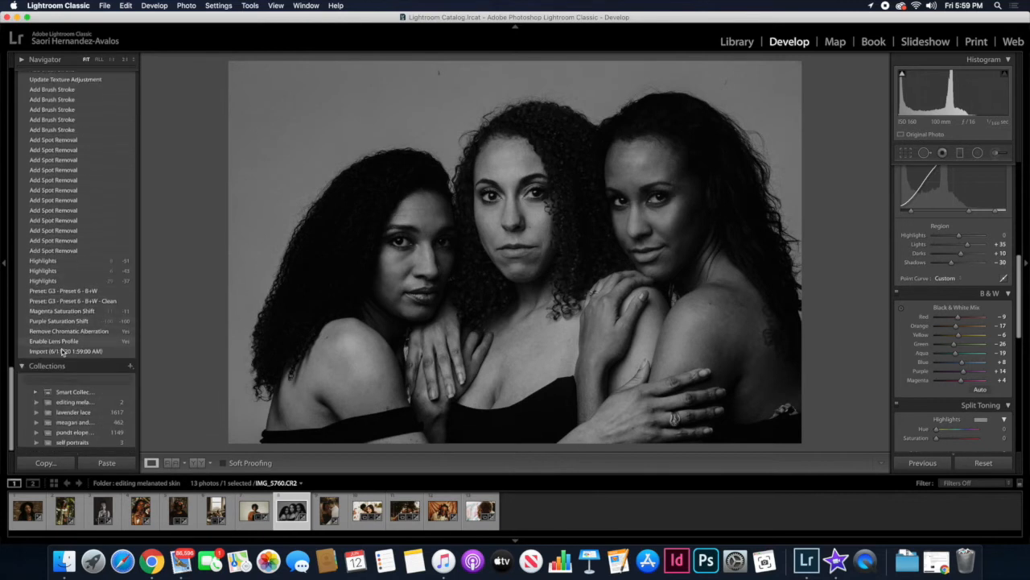
pyautogui.click(65, 351)
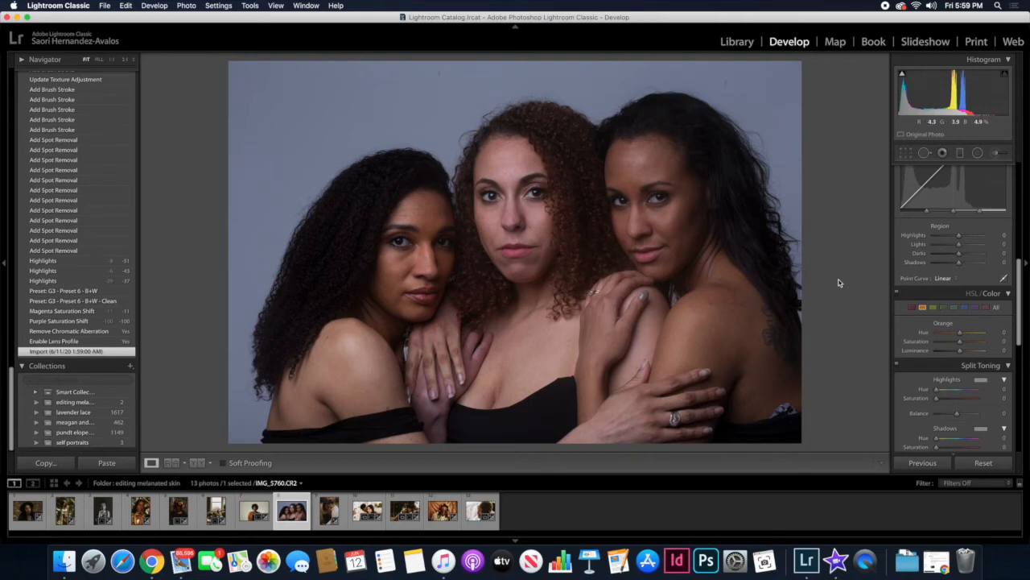
# Examine the unedited skin tones on the three women's hands, chest and faces up close.
pyautogui.moveTo(416, 357); pyautogui.dragTo(451, 208)
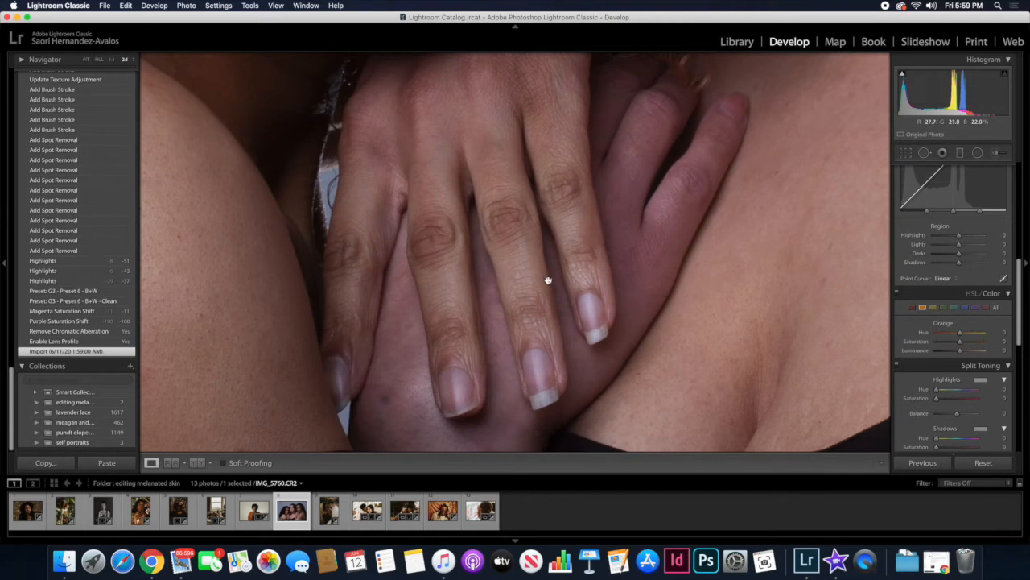
pyautogui.moveTo(578, 272); pyautogui.dragTo(427, 236)
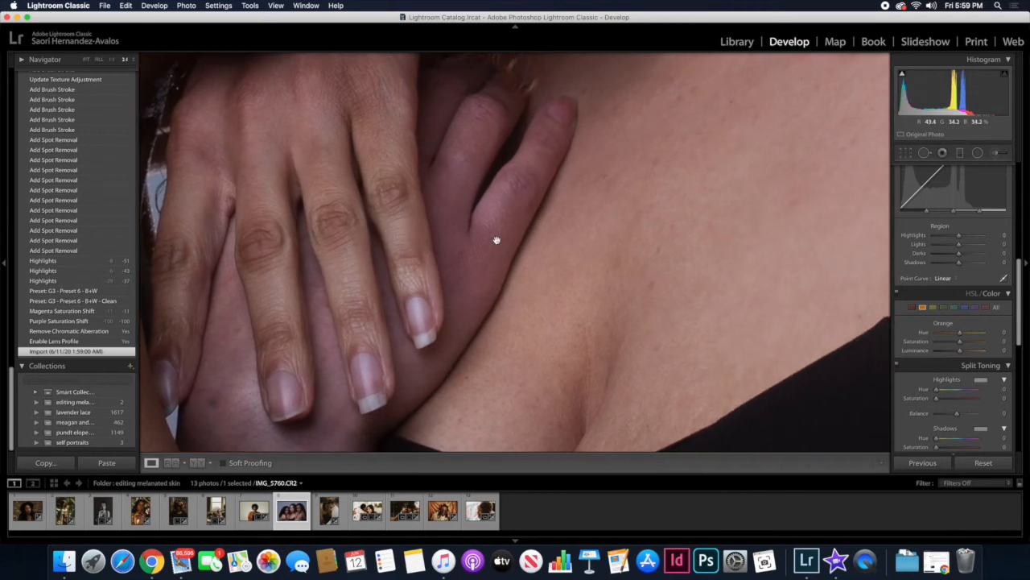
pyautogui.moveTo(599, 206); pyautogui.dragTo(279, 356)
pyautogui.moveTo(593, 180); pyautogui.dragTo(520, 336)
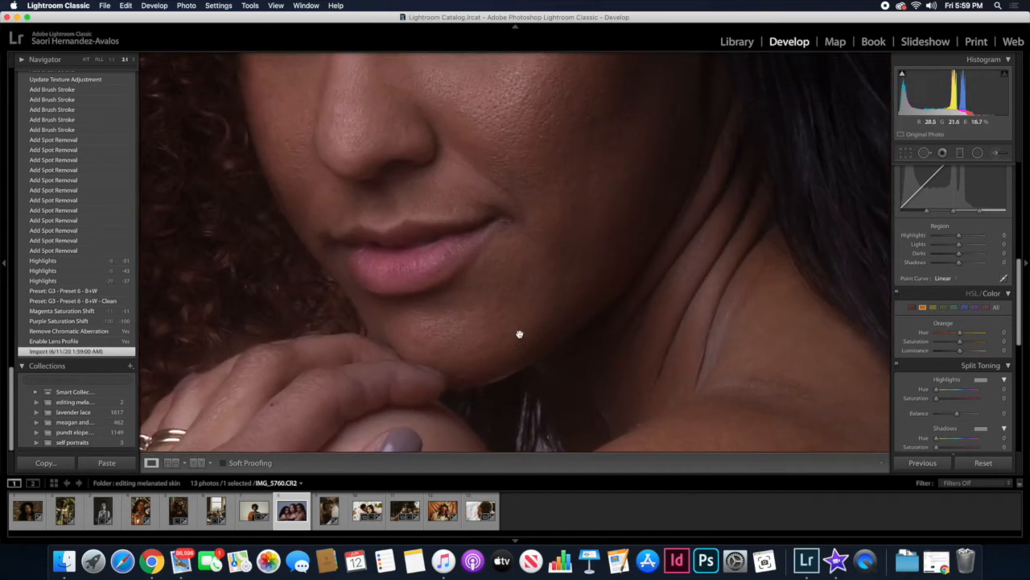
pyautogui.moveTo(571, 163); pyautogui.dragTo(696, 304)
pyautogui.click(695, 303)
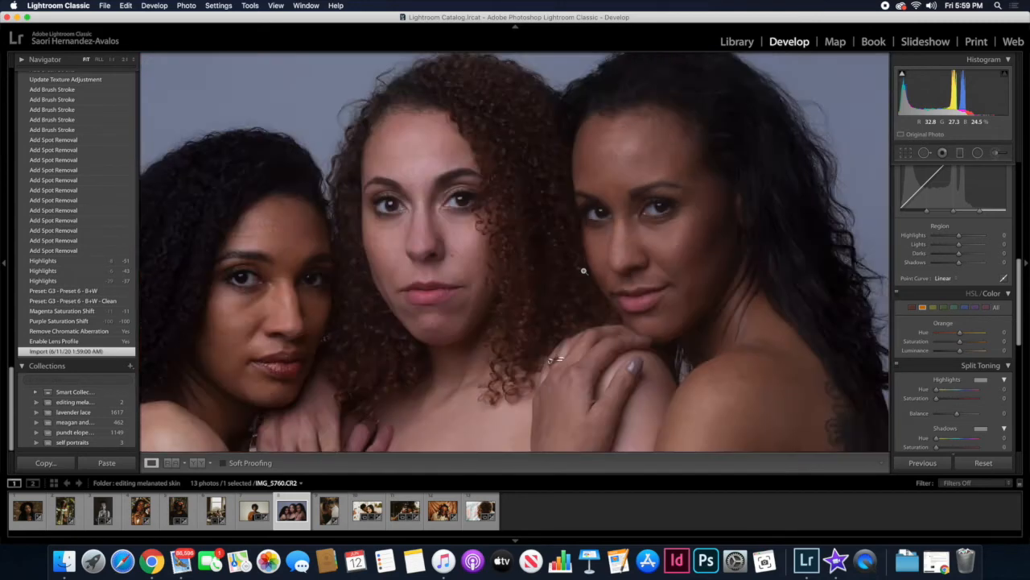
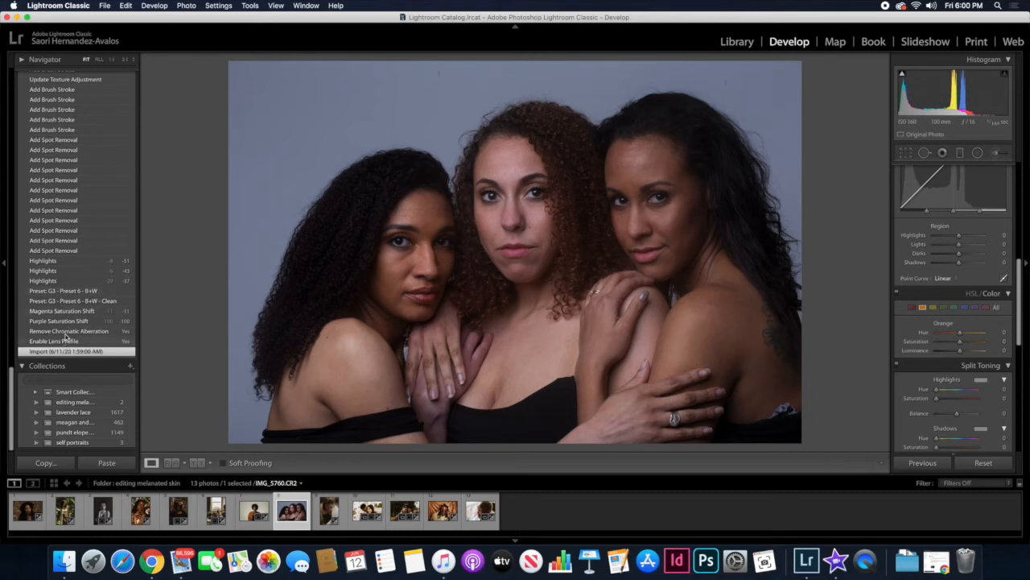
# Review the history states from the G3 - Preset 6 - B+W preset through Highlights −51 to the spot removals.
pyautogui.click(68, 292)
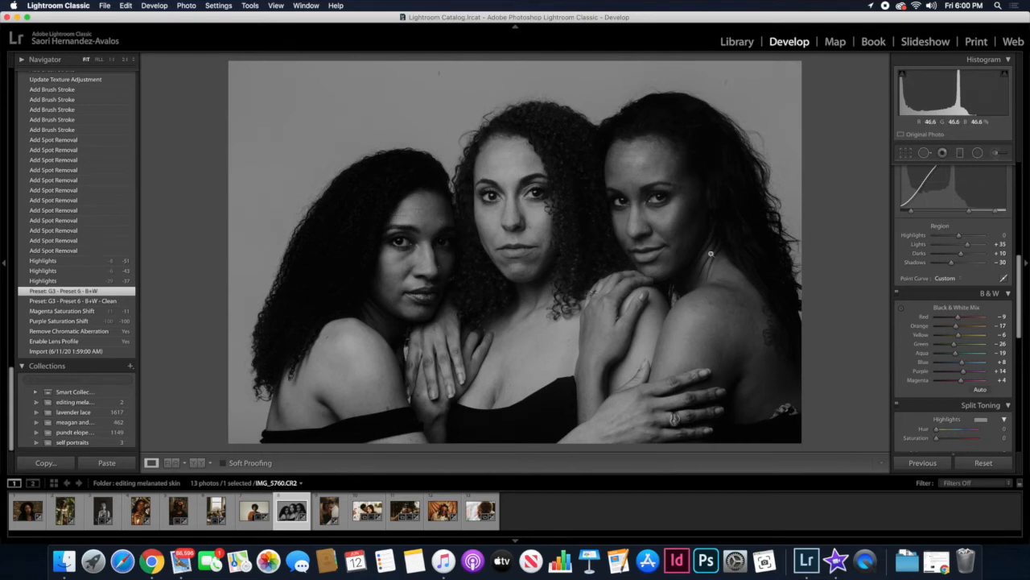
pyautogui.click(68, 192)
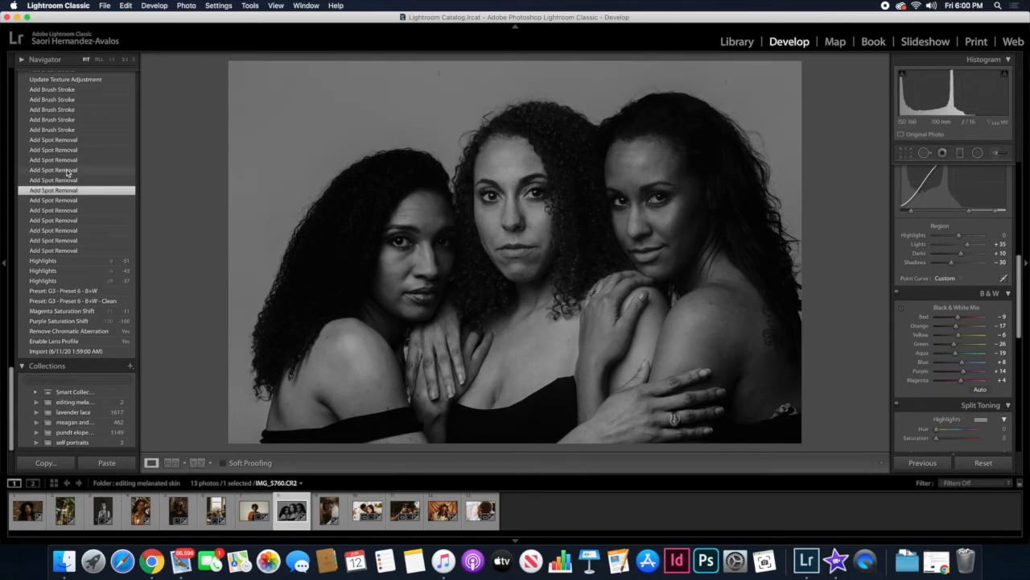
pyautogui.click(68, 170)
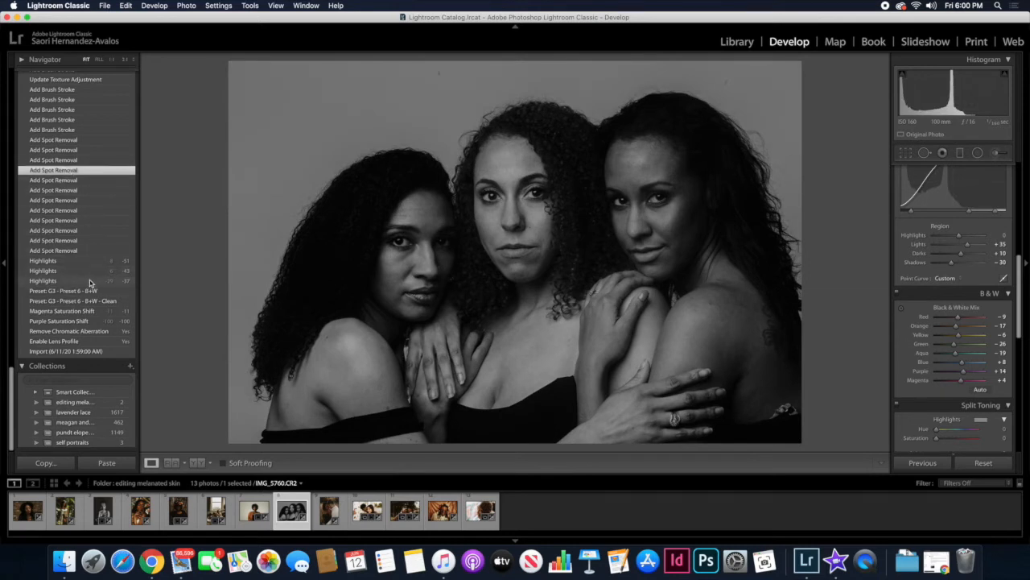
pyautogui.click(64, 290)
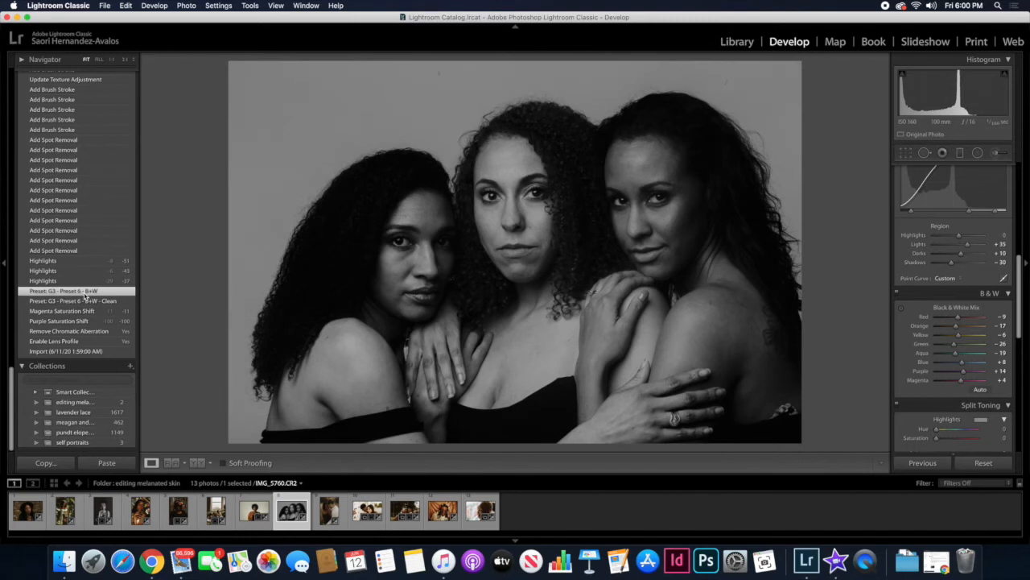
pyautogui.click(78, 264)
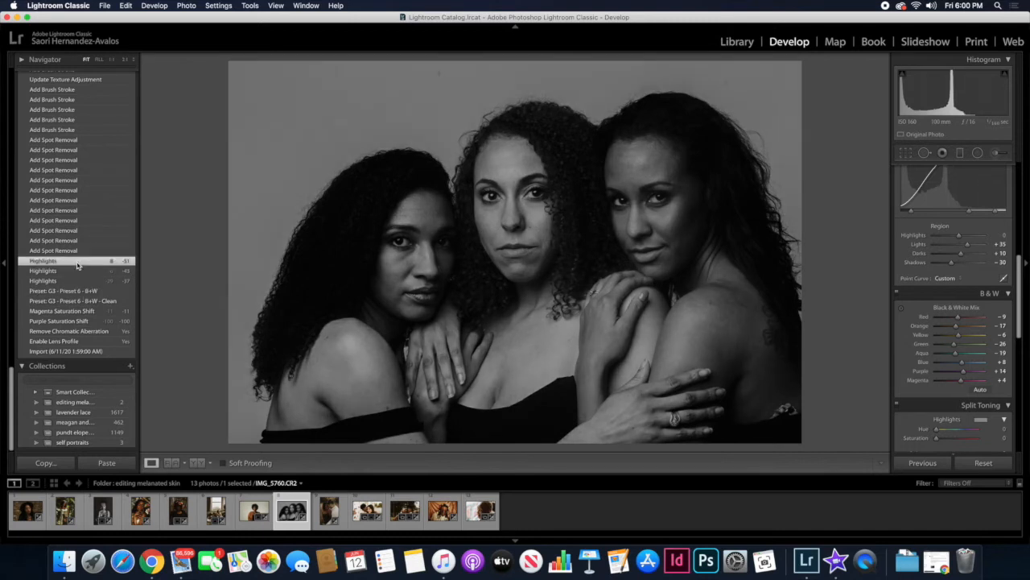
pyautogui.click(66, 190)
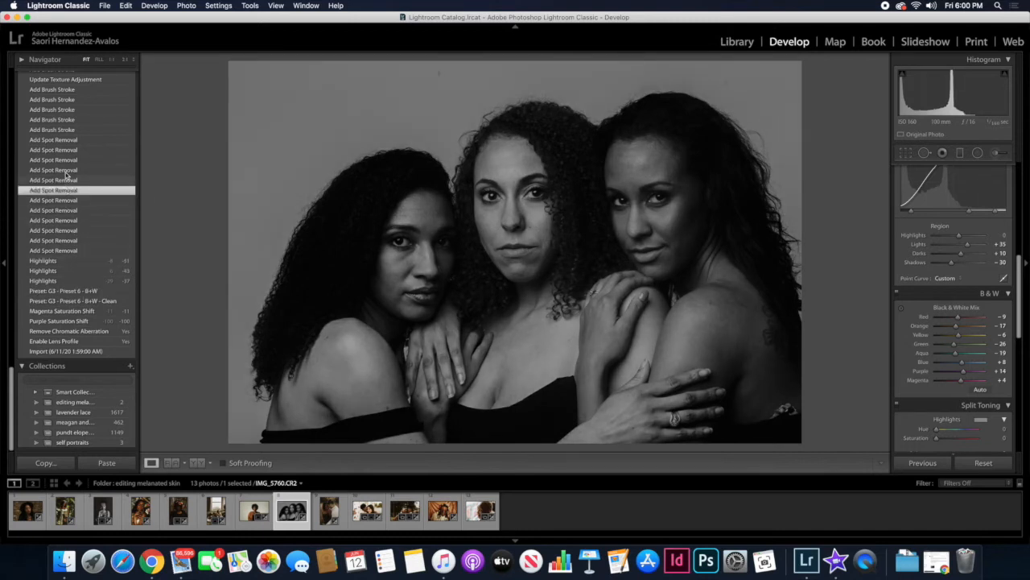
pyautogui.click(66, 150)
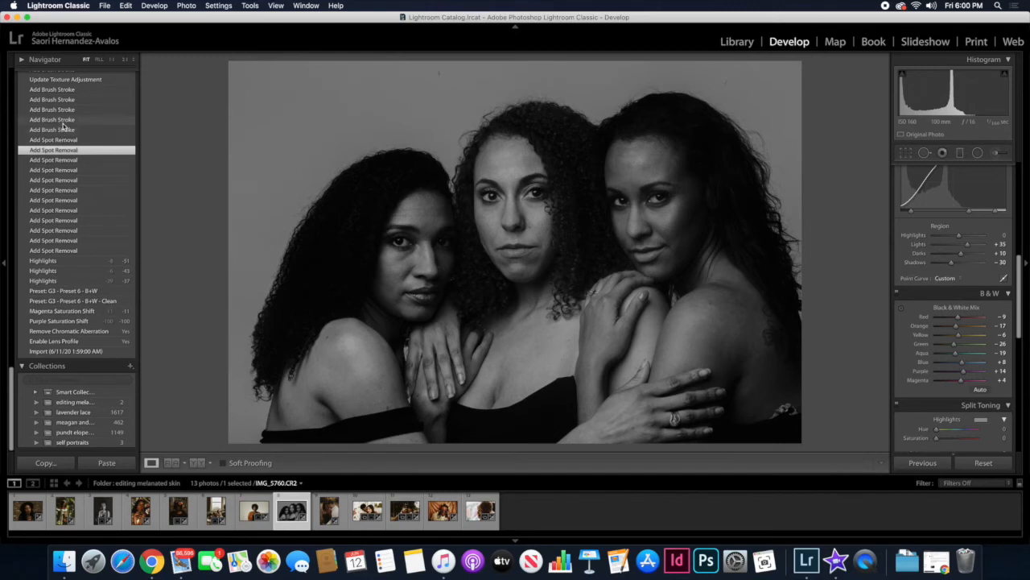
# Compare the spot removal state with the brush stroke states in the history, checking the face of the woman with straighter hair.
pyautogui.click(64, 121)
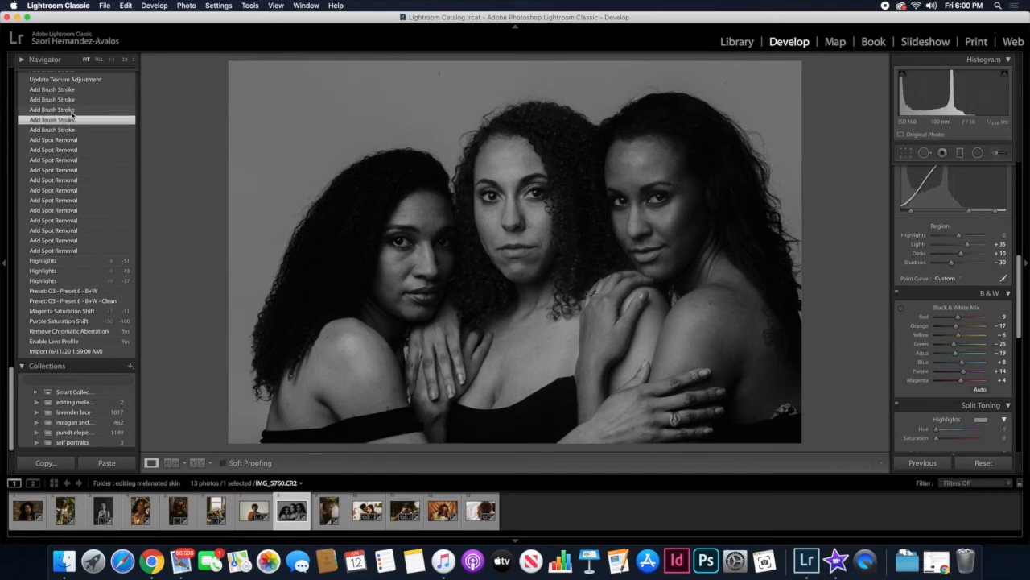
pyautogui.click(667, 230)
pyautogui.click(676, 214)
pyautogui.click(67, 150)
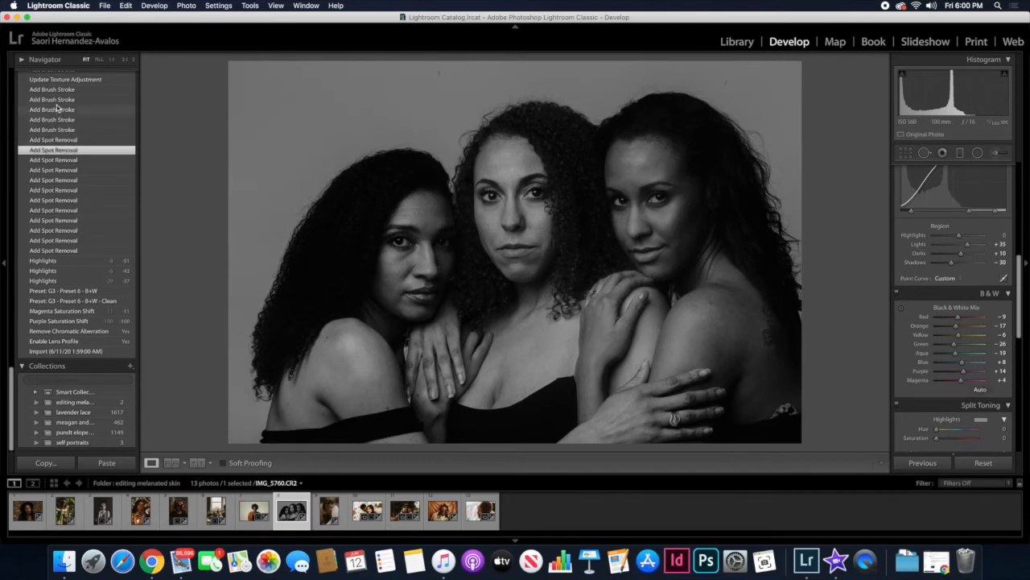
pyautogui.click(56, 90)
pyautogui.scroll(5, 65, 128)
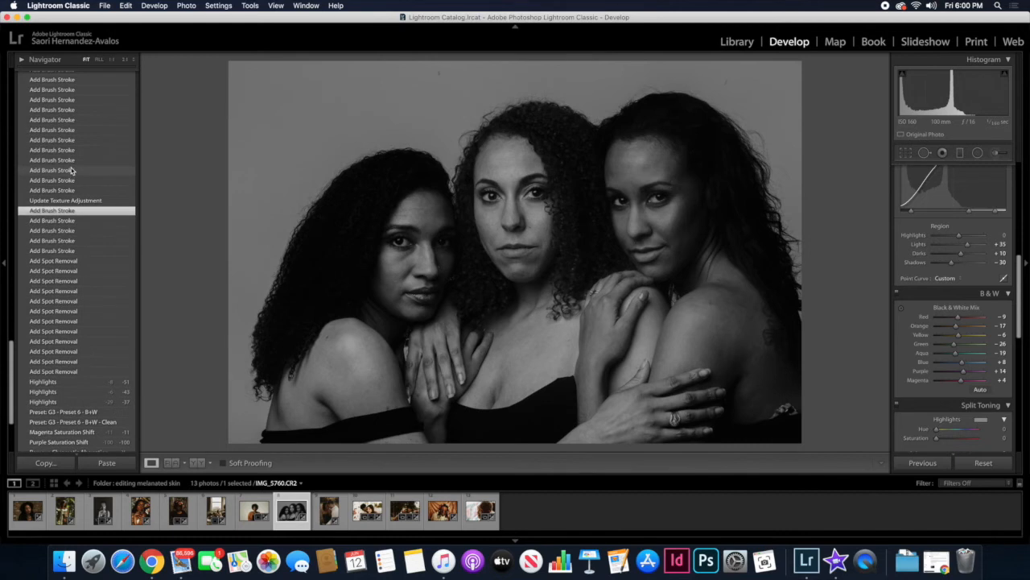
pyautogui.click(58, 147)
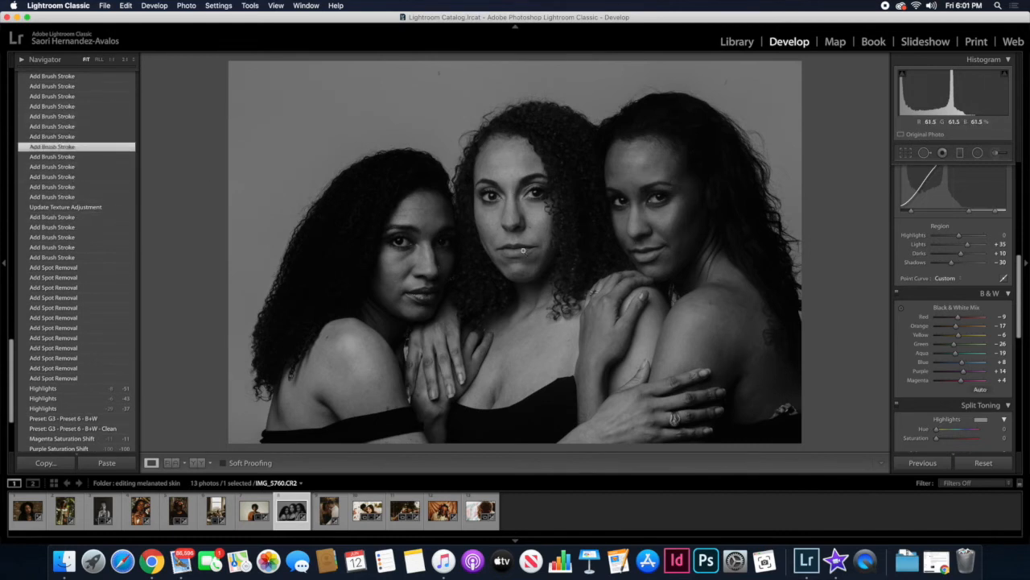
# Review the history states from the remaining brush strokes through Grain Size and Dehaze Amount to the final Exposure 0.20.
pyautogui.click(81, 108)
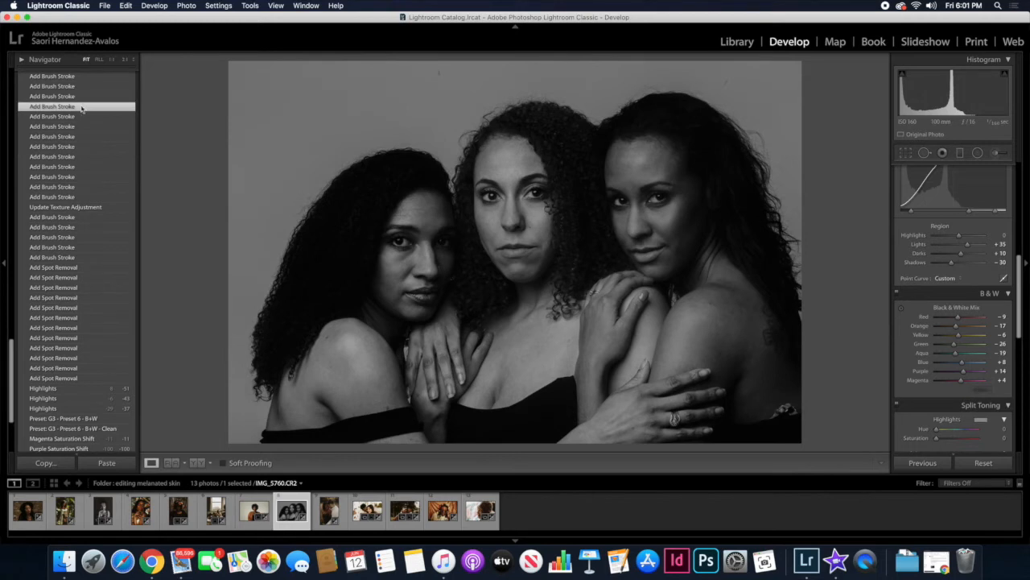
pyautogui.scroll(3, 81, 108)
pyautogui.click(77, 122)
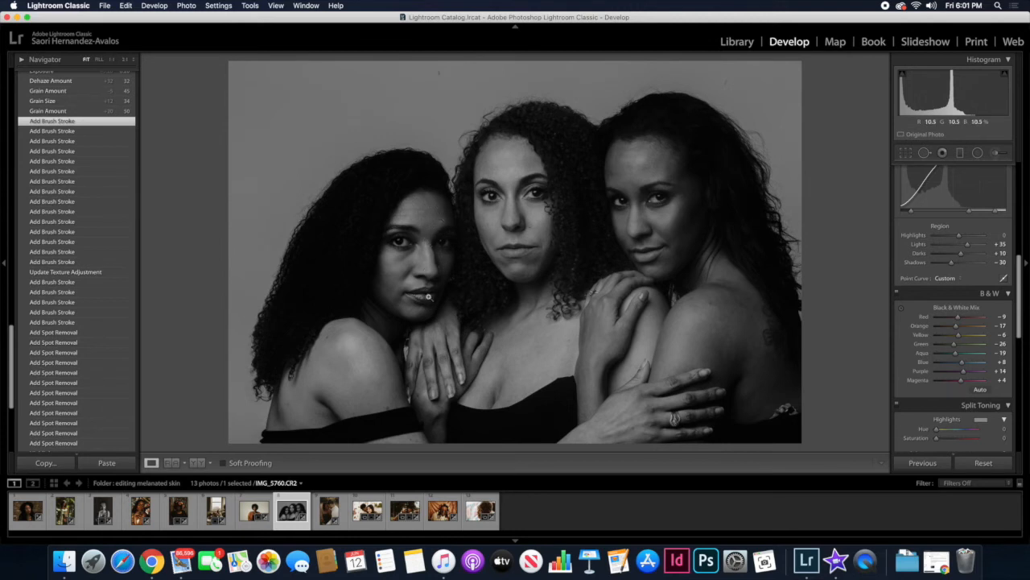
pyautogui.scroll(3, 73, 161)
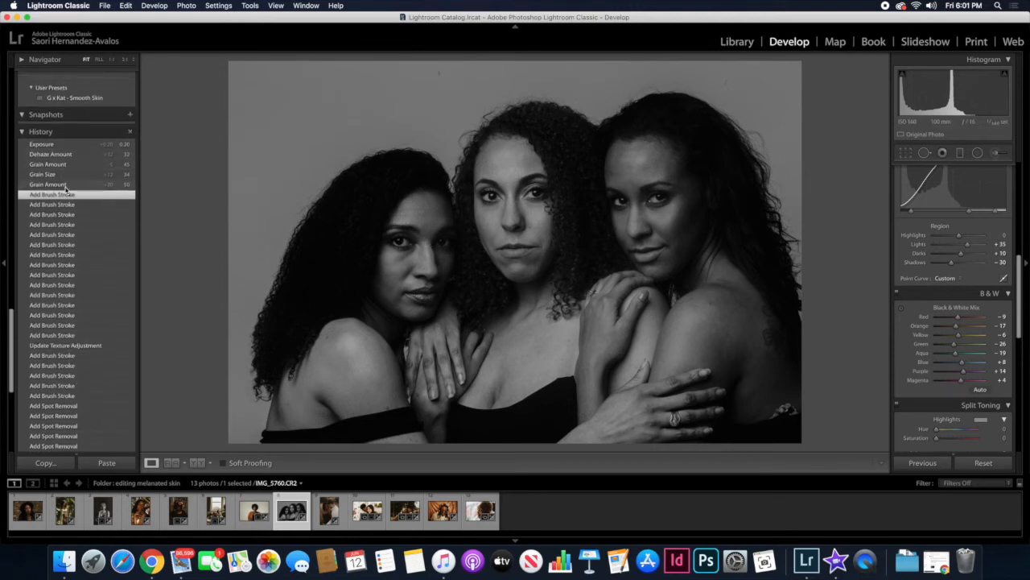
pyautogui.click(61, 174)
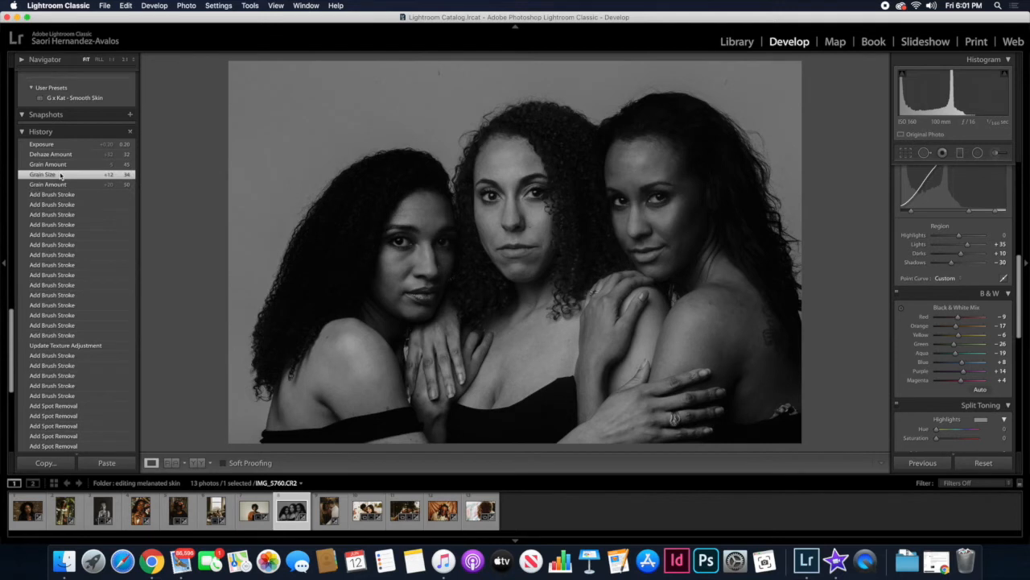
pyautogui.click(58, 154)
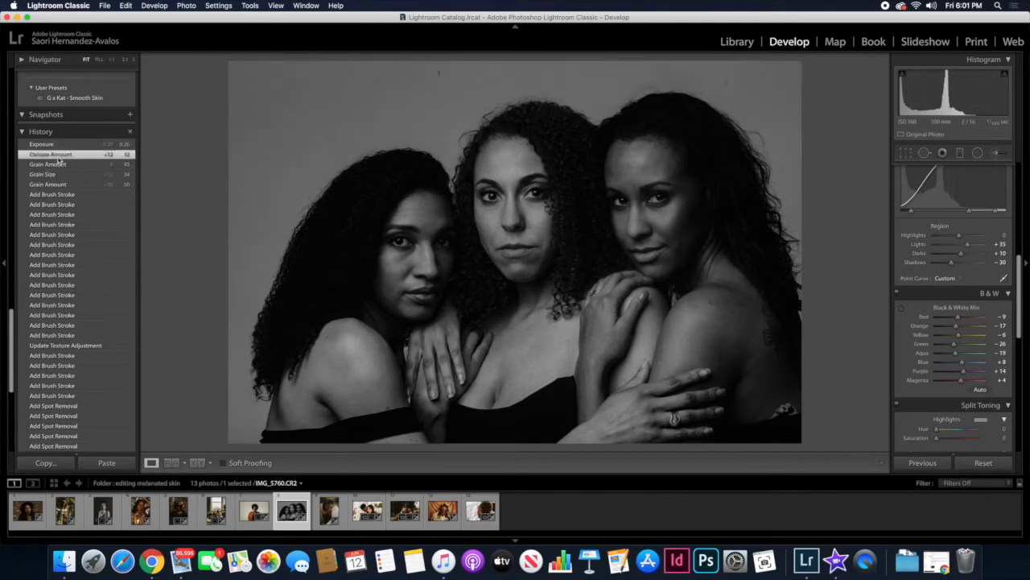
pyautogui.click(50, 144)
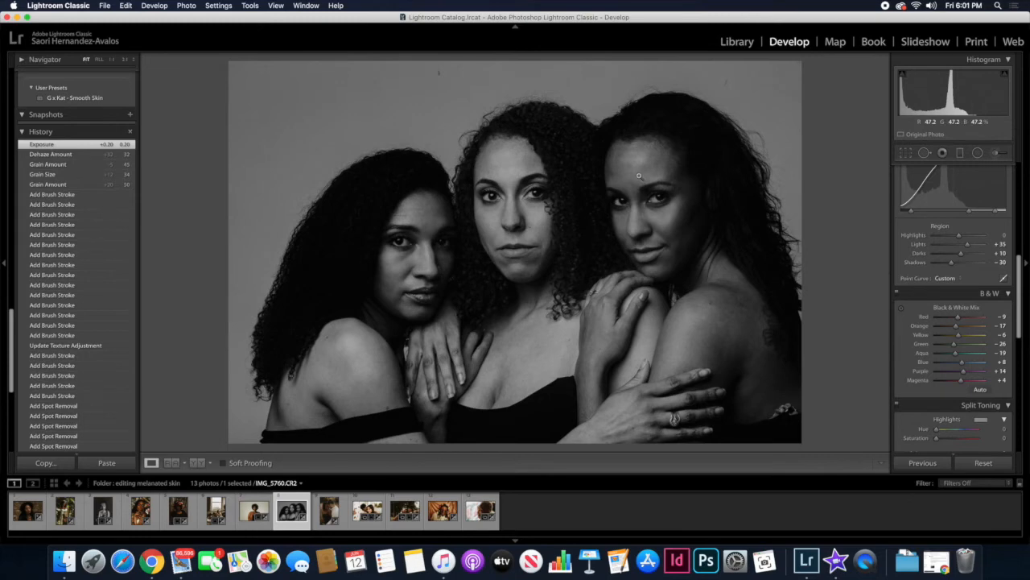
# Compare the before and after versions of the whole portrait of the three women.
pyautogui.press('\\')
pyautogui.press('\\')
pyautogui.press('\\')
pyautogui.press('\\')
pyautogui.press('\\')
pyautogui.press('\\')
# Crop the portrait in slightly from all sides at the original aspect ratio, keeping the three women centred.
pyautogui.click(905, 153)
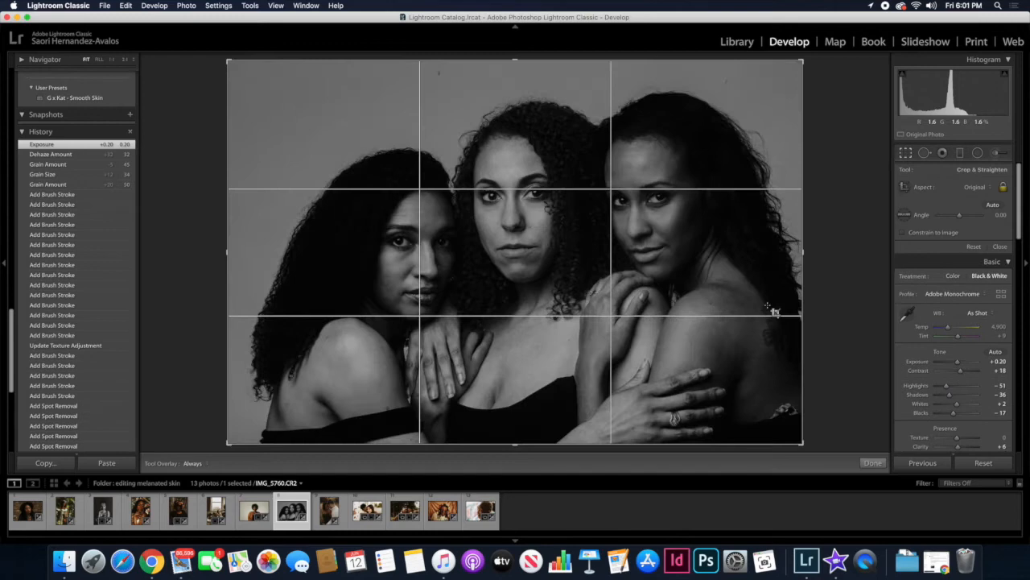
pyautogui.moveTo(800, 444); pyautogui.dragTo(658, 332)
pyautogui.moveTo(778, 74); pyautogui.dragTo(757, 82)
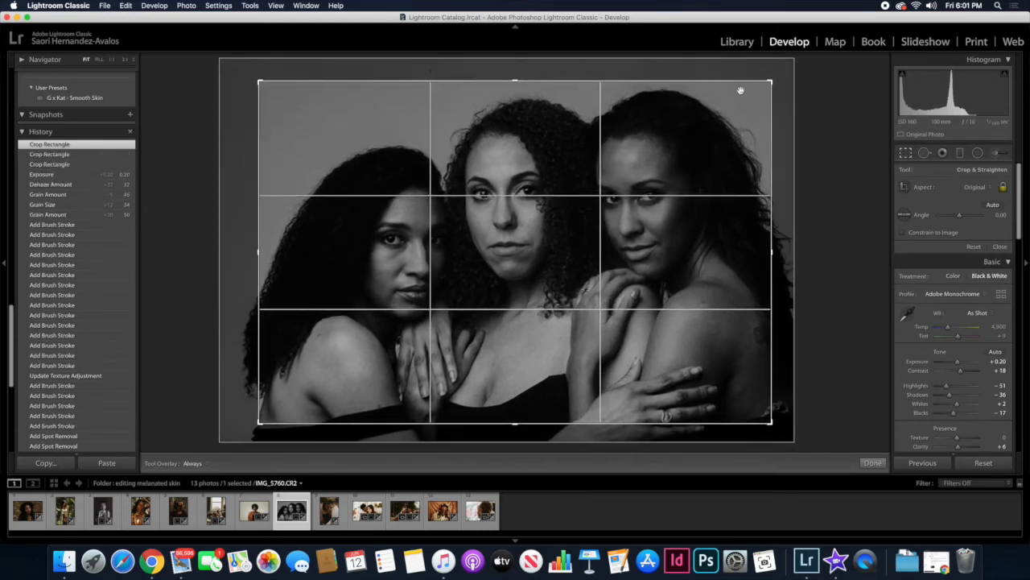
pyautogui.moveTo(671, 138)
pyautogui.mouseDown()
pyautogui.moveTo(672, 148)
pyautogui.moveTo(683, 135)
pyautogui.mouseUp()
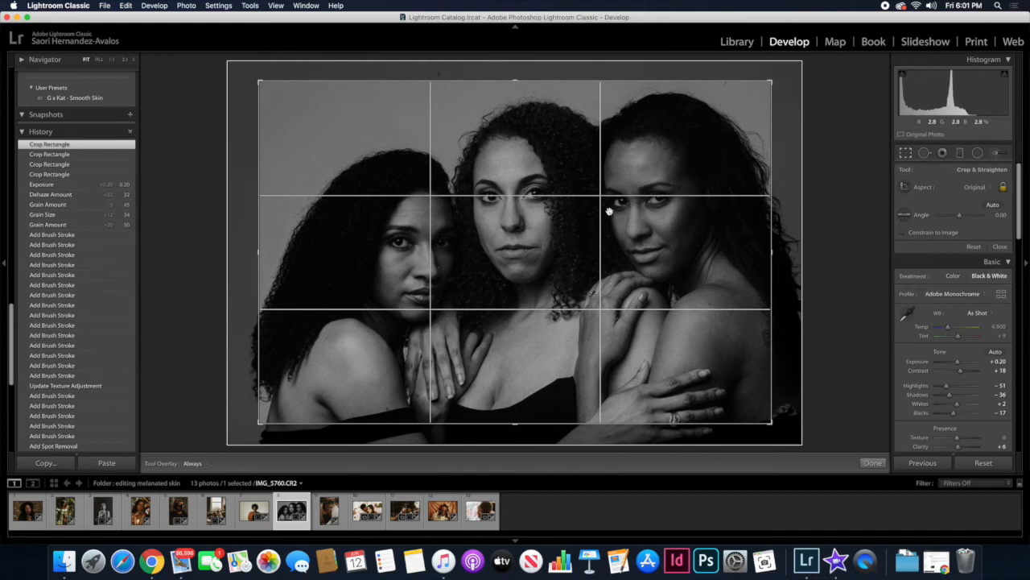
pyautogui.click(872, 463)
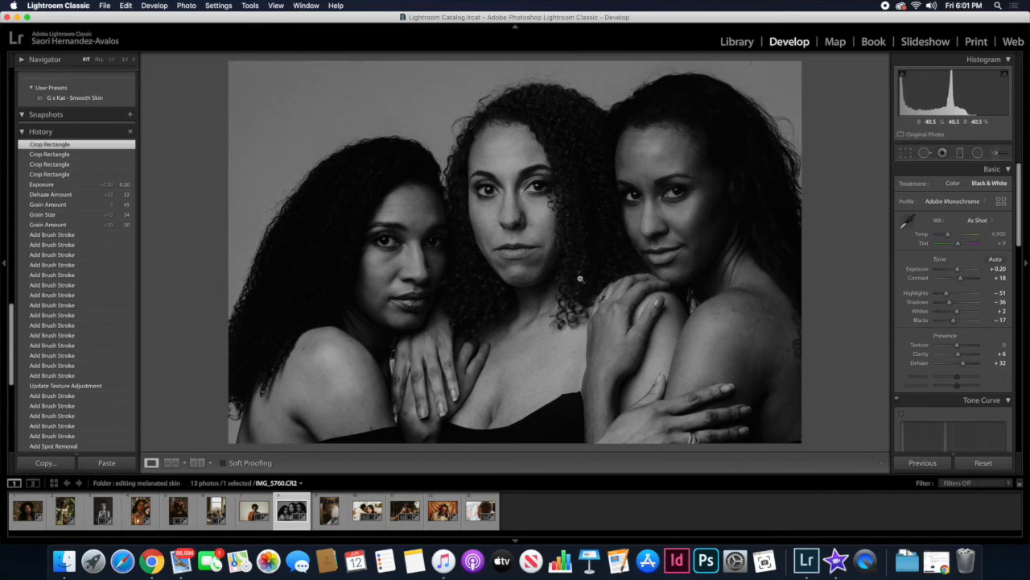
# Examine the shoulder and hand of the woman with straighter hair up close, comparing before and after.
pyautogui.click(335, 367)
pyautogui.moveTo(336, 367); pyautogui.dragTo(392, 239)
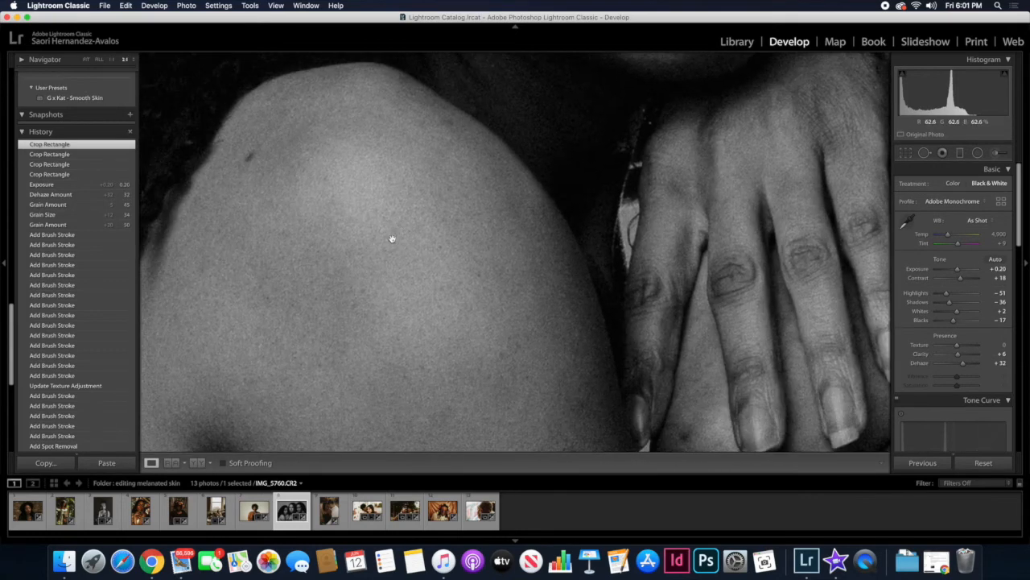
pyautogui.click(392, 238)
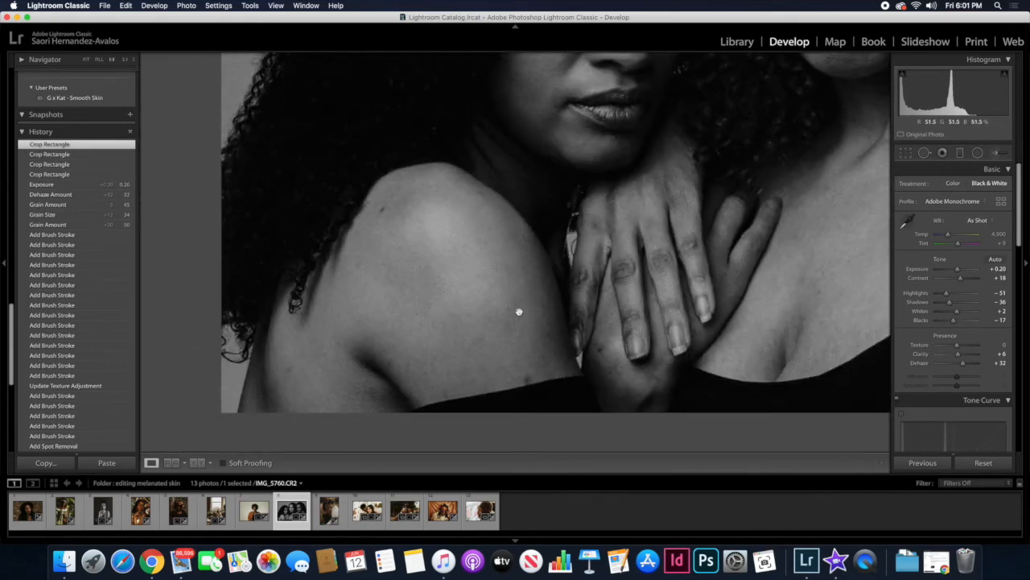
pyautogui.press('\\')
pyautogui.press('\\')
pyautogui.press('\\')
pyautogui.press('\\')
pyautogui.press('\\')
pyautogui.press('\\')
pyautogui.press('\\')
pyautogui.press('\\')
# Compare before and after on the middle woman's chest and the neighbouring woman's hands and shoulder.
pyautogui.moveTo(582, 294); pyautogui.dragTo(159, 343)
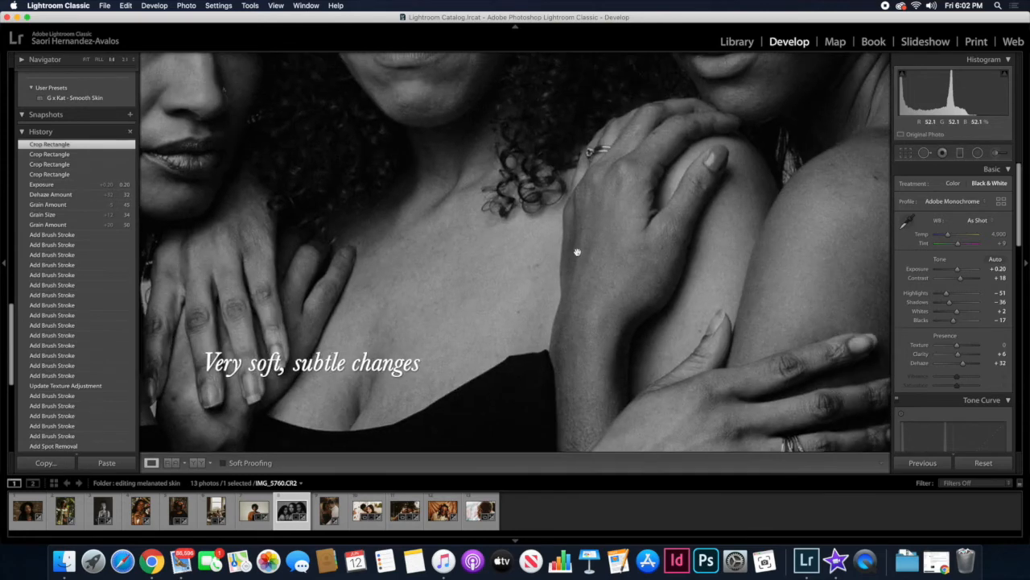
pyautogui.moveTo(577, 251); pyautogui.dragTo(370, 253)
pyautogui.press('\\')
pyautogui.press('\\')
pyautogui.press('\\')
pyautogui.press('\\')
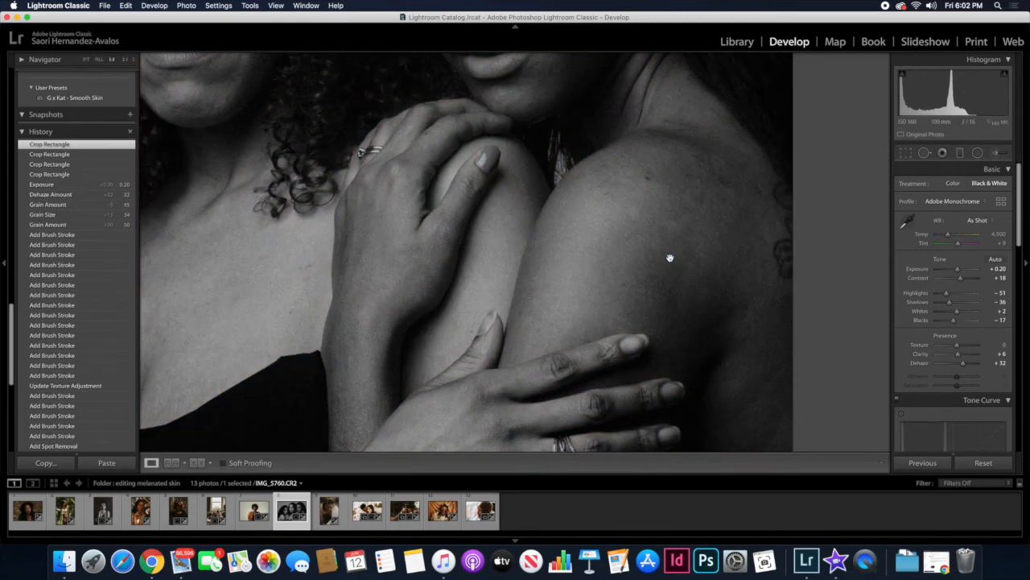
# Compare before and after on the women's faces up close and return to the full view of the portrait.
pyautogui.moveTo(670, 128); pyautogui.dragTo(669, 301)
pyautogui.moveTo(485, 142); pyautogui.dragTo(512, 290)
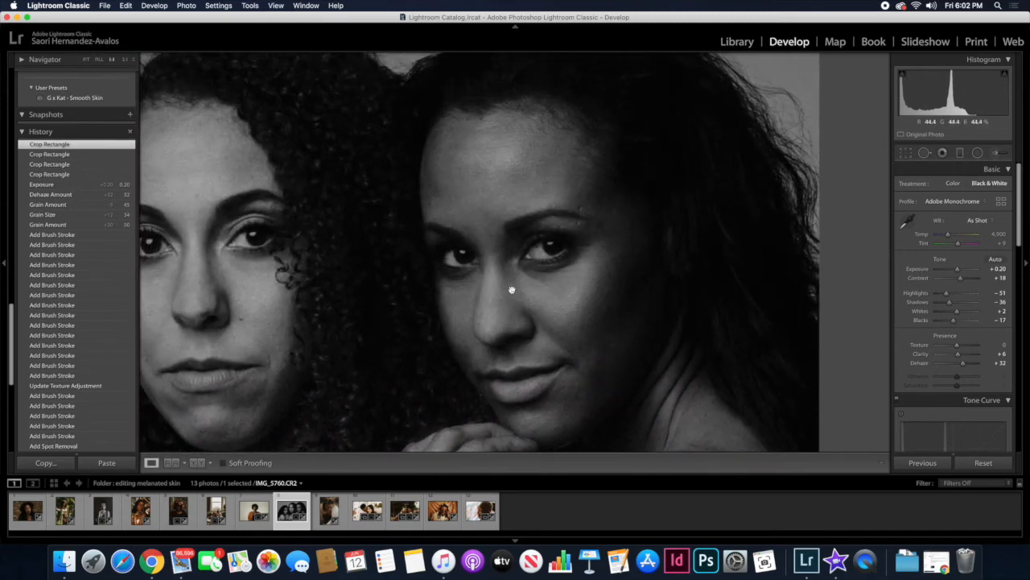
pyautogui.press('\\')
pyautogui.press('\\')
pyautogui.press('\\')
pyautogui.press('\\')
pyautogui.moveTo(295, 282); pyautogui.dragTo(651, 236)
pyautogui.moveTo(587, 258); pyautogui.dragTo(579, 142)
pyautogui.click(582, 145)
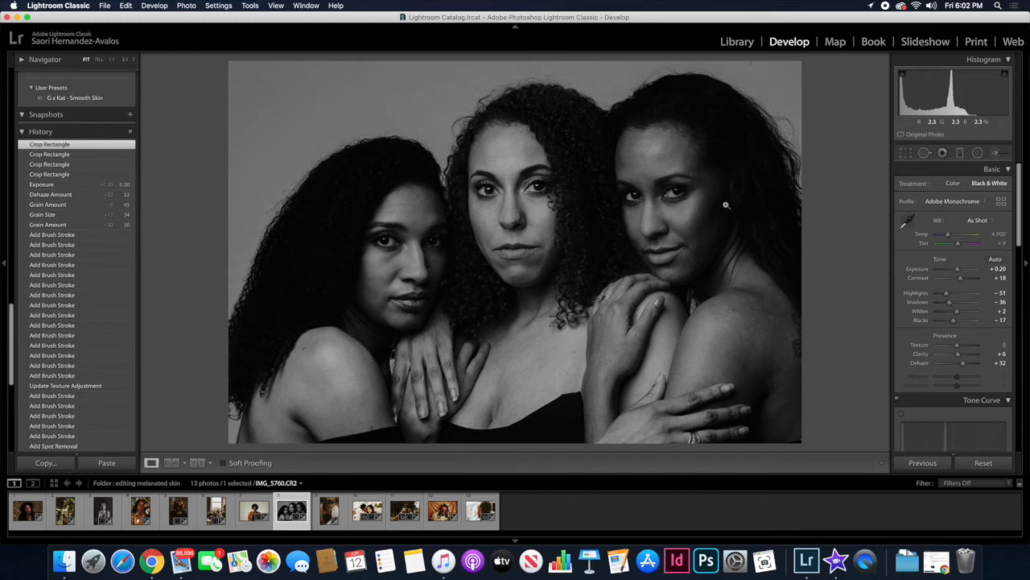
# Open the next photo of the expecting couple in the field and compare its before and after versions.
pyautogui.press('Right')
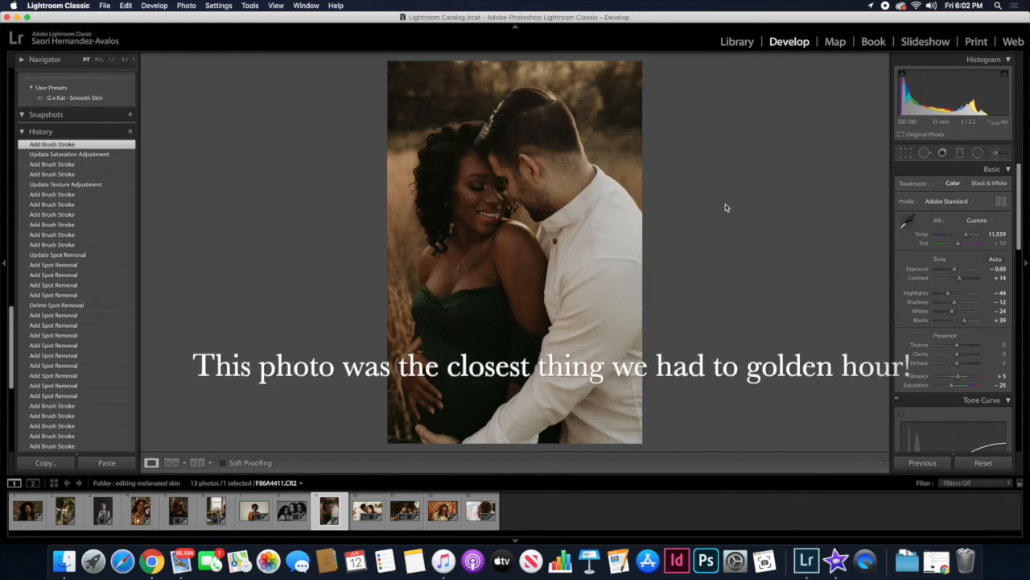
pyautogui.press('\\')
pyautogui.press('\\')
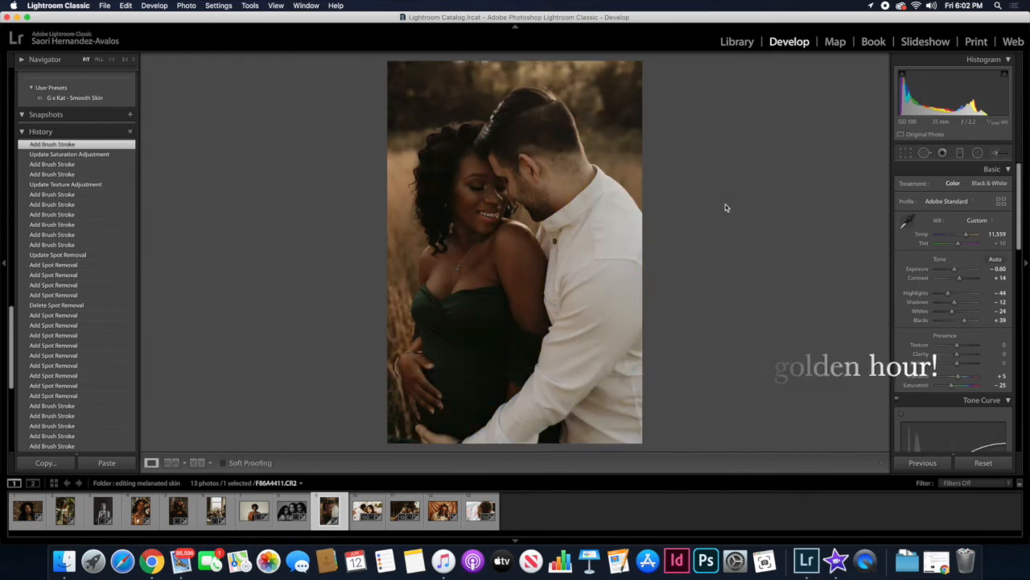
pyautogui.press('\\')
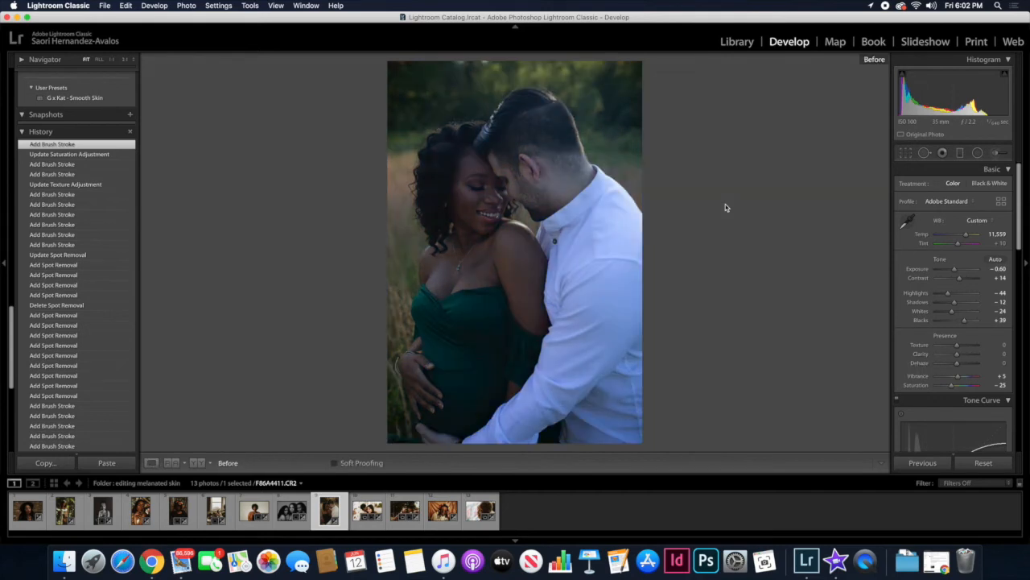
pyautogui.press('\\')
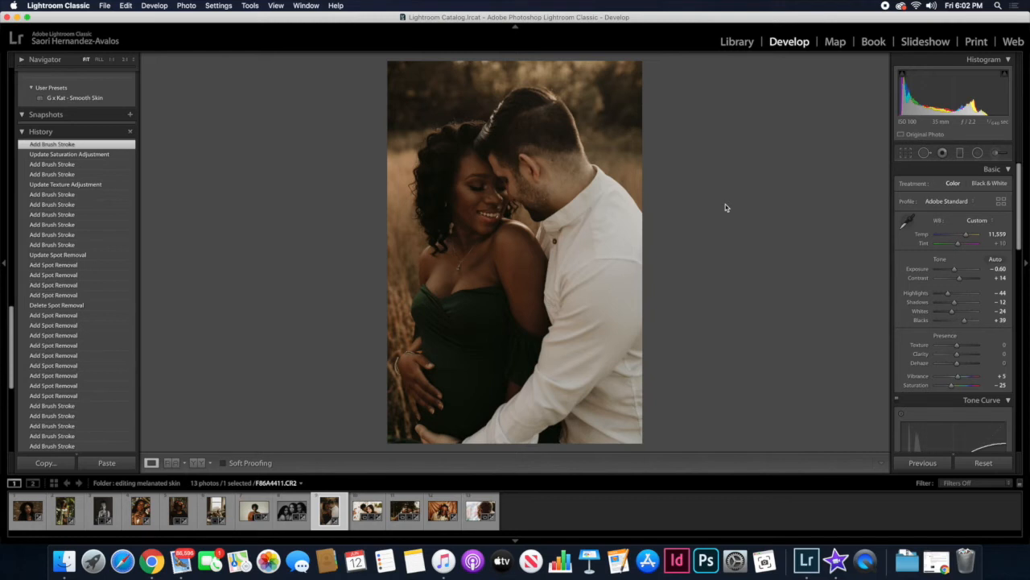
# Review the couple photo's earliest history states, from Import through chromatic aberration and lens profile to G3 - Preset 4.
pyautogui.scroll(-10, 68, 314)
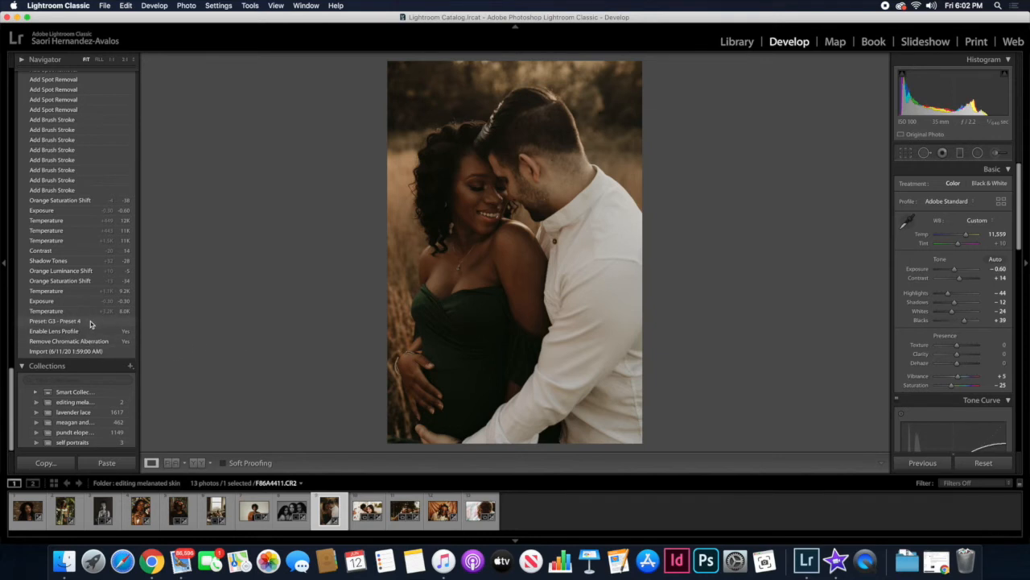
pyautogui.click(90, 322)
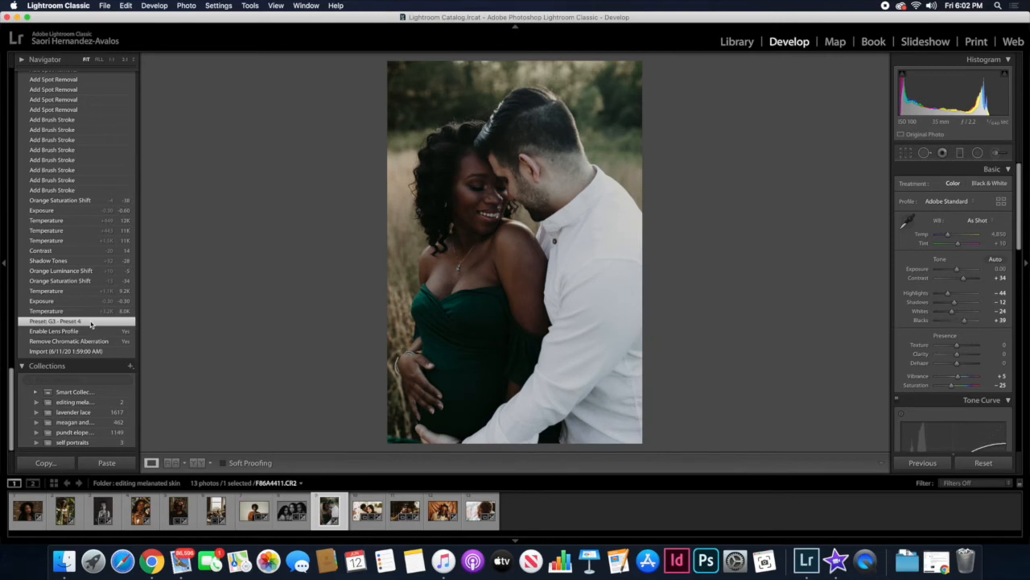
pyautogui.click(62, 350)
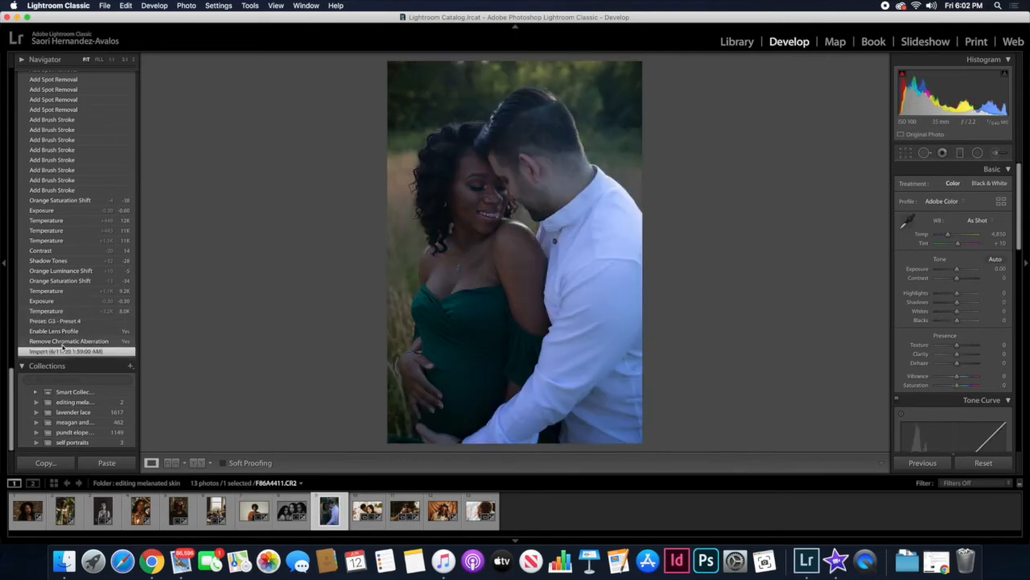
pyautogui.click(63, 342)
pyautogui.click(75, 332)
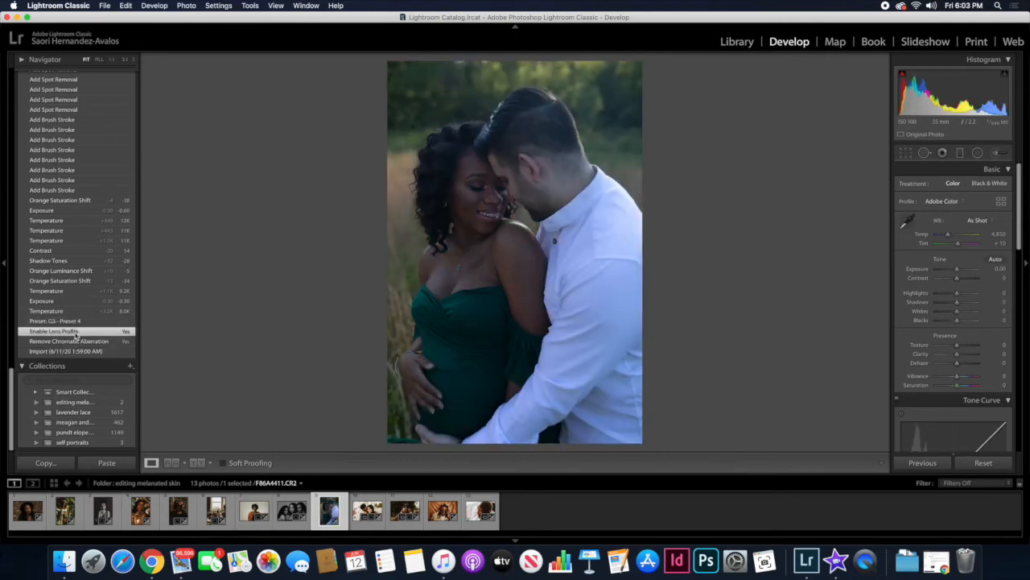
pyautogui.click(74, 323)
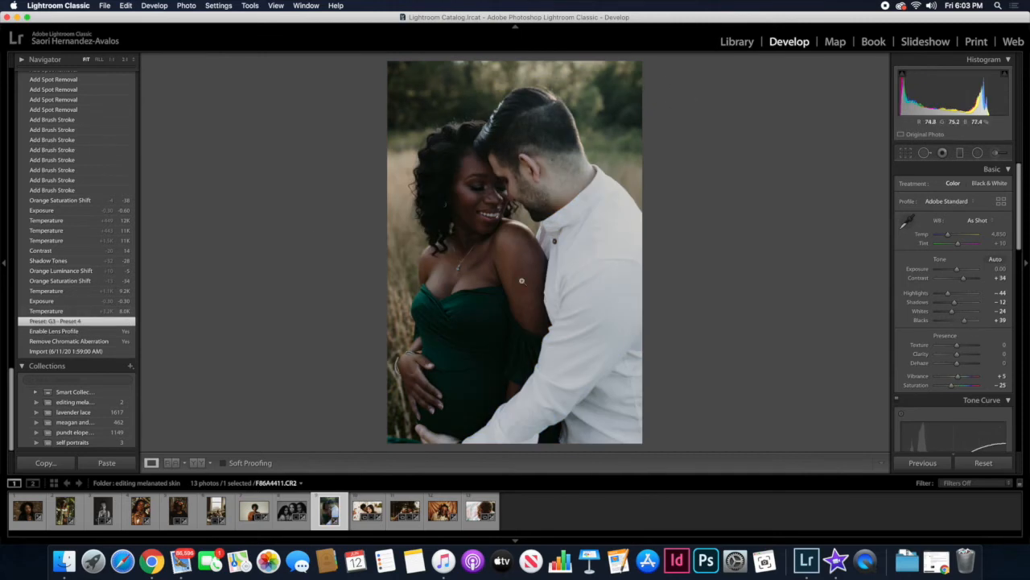
# Step through the history states Temperature 8.0K, Exposure −0.30, Temperature 9.2K and Orange Saturation Shift −34.
pyautogui.scroll(3, 61, 282)
pyautogui.scroll(1, 61, 282)
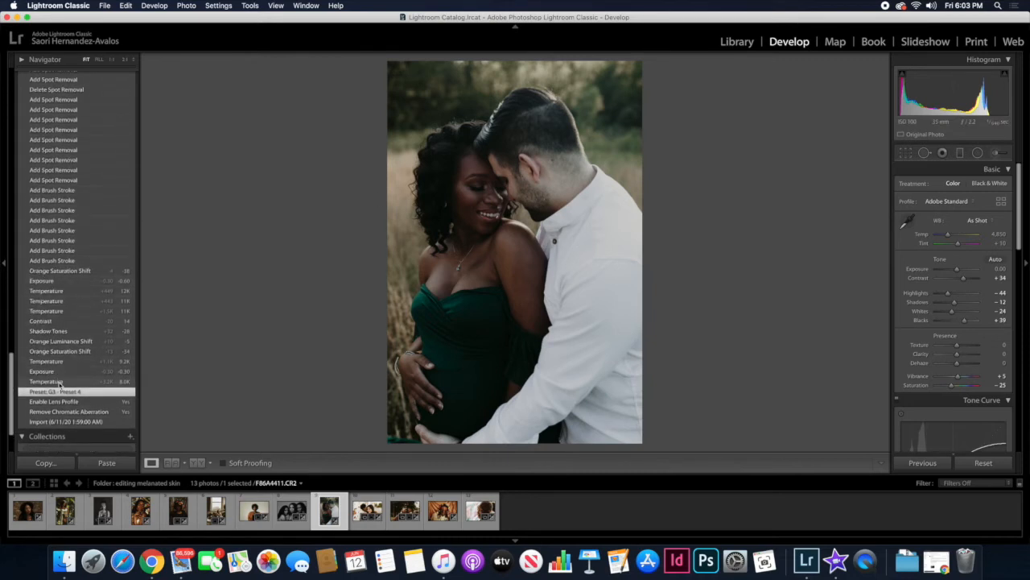
pyautogui.click(59, 381)
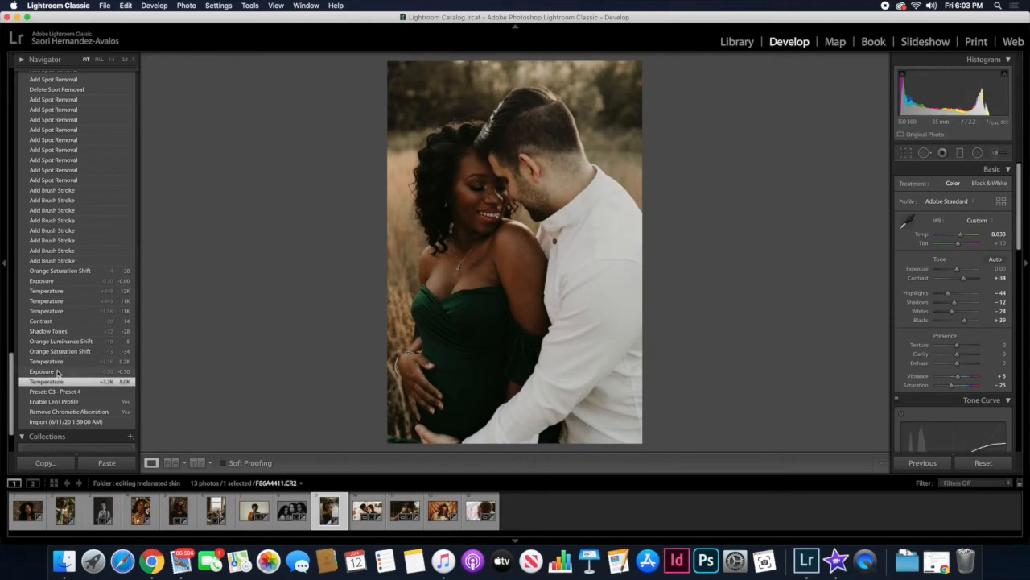
pyautogui.click(57, 371)
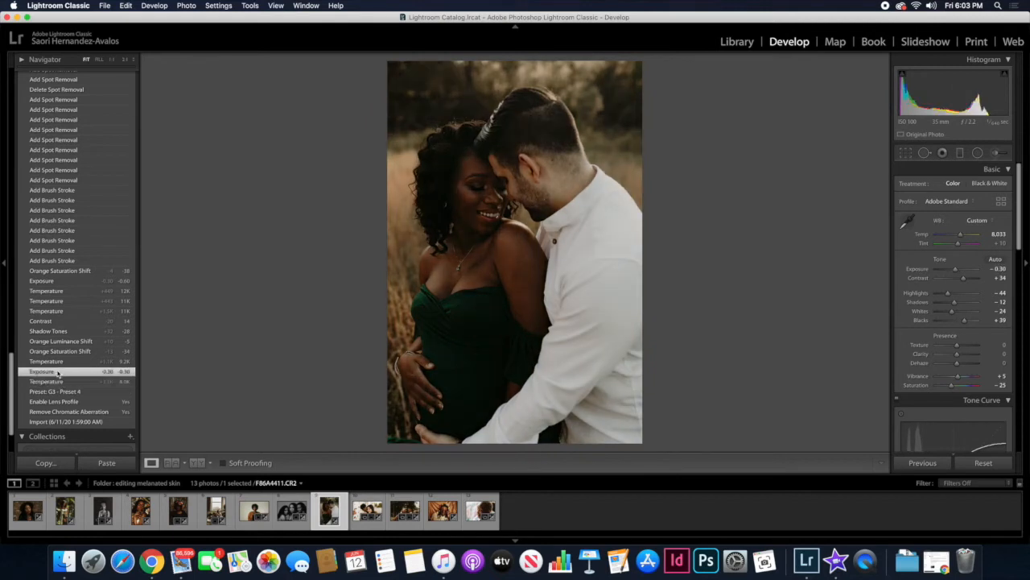
pyautogui.click(57, 361)
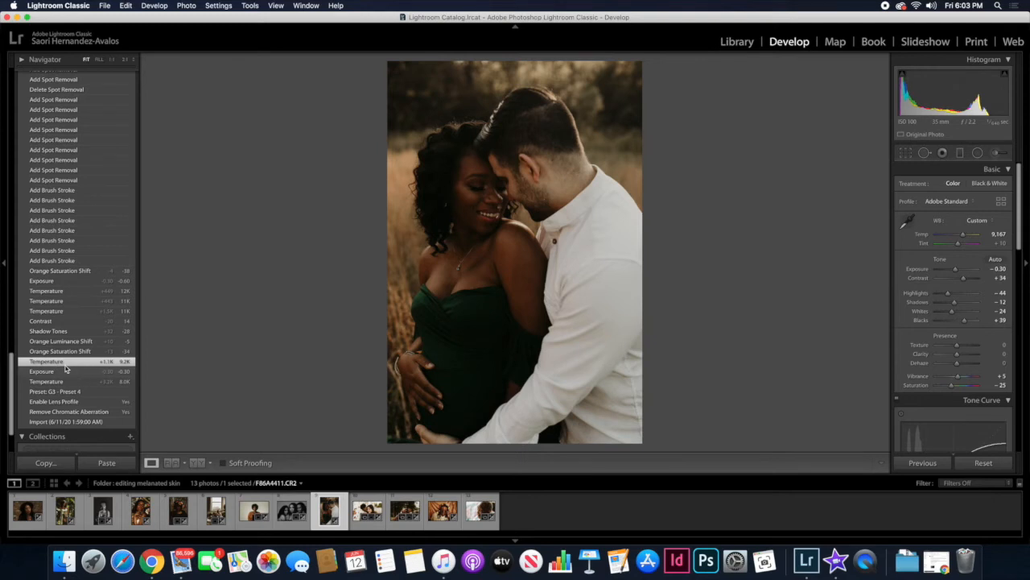
pyautogui.click(66, 354)
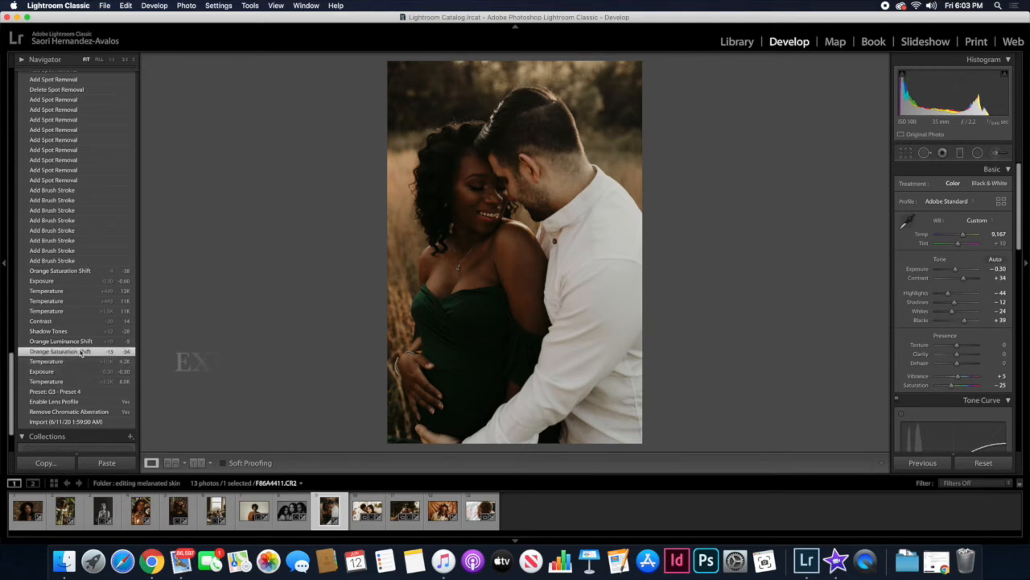
# Compare the Orange Luminance Shift and Orange Saturation Shift history states, and inspect the Shadow Tones state with its tone curve.
pyautogui.scroll(1, 87, 355)
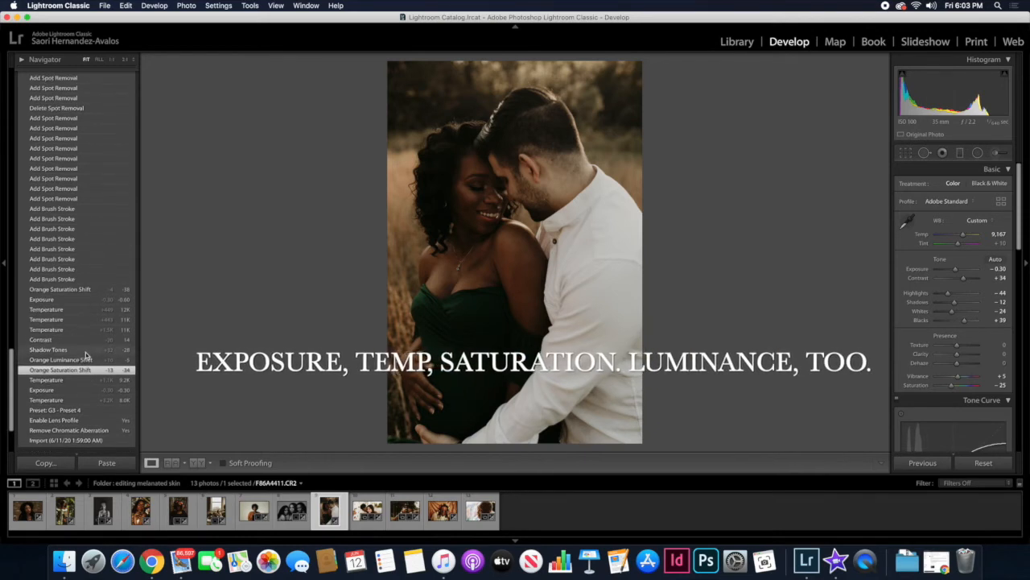
pyautogui.click(83, 359)
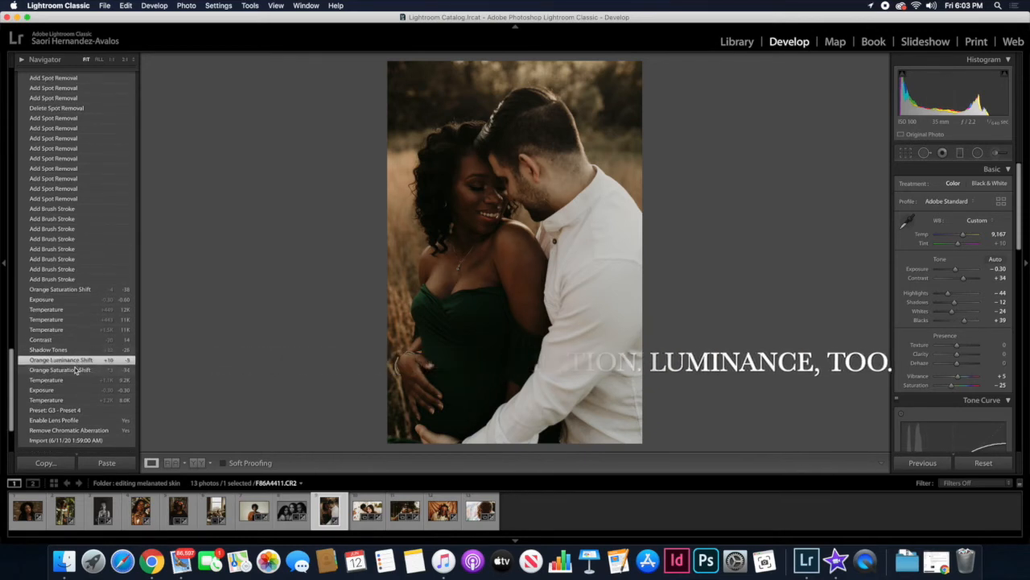
pyautogui.click(72, 370)
pyautogui.click(68, 361)
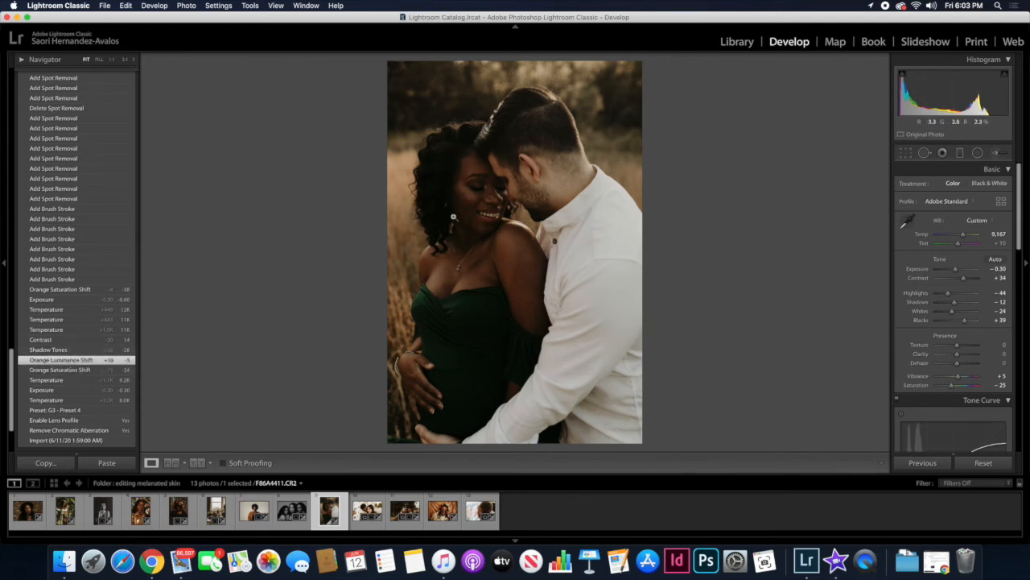
pyautogui.click(65, 350)
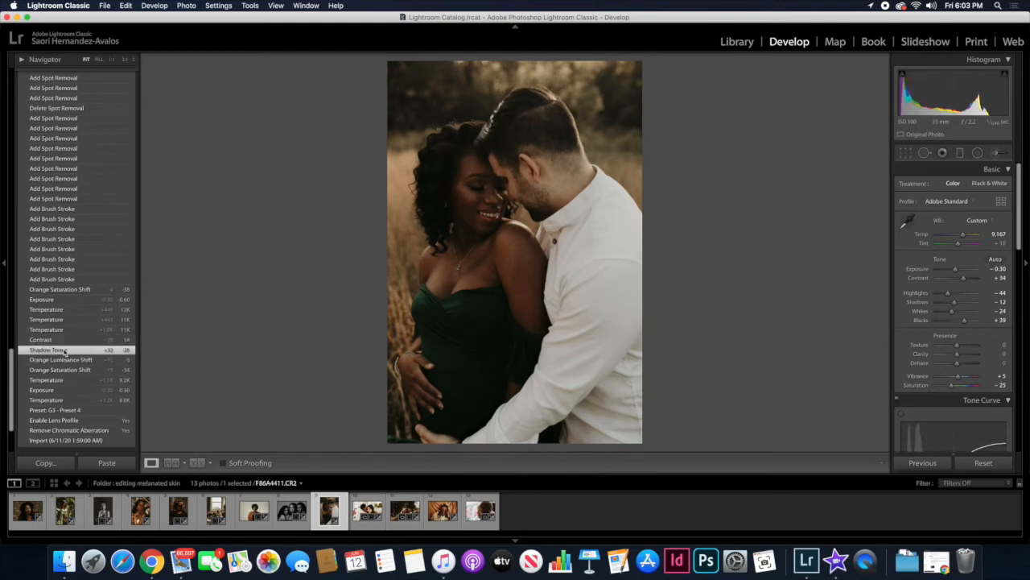
pyautogui.scroll(-10, 896, 361)
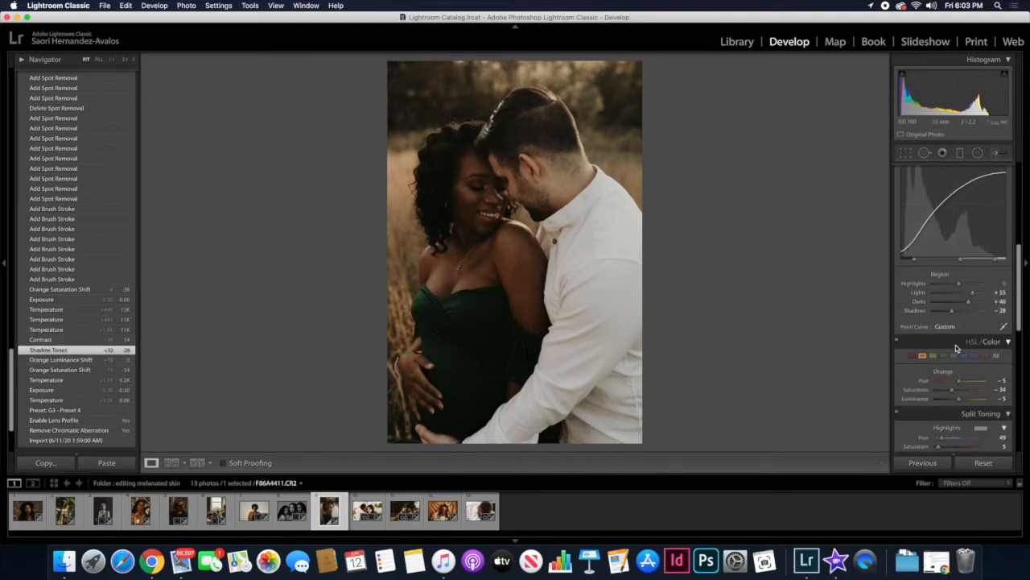
# Compare the Orange Luminance Shift, Shadow Tones and Contrast history states, checking the Contrast change in the Basic settings.
pyautogui.click(65, 360)
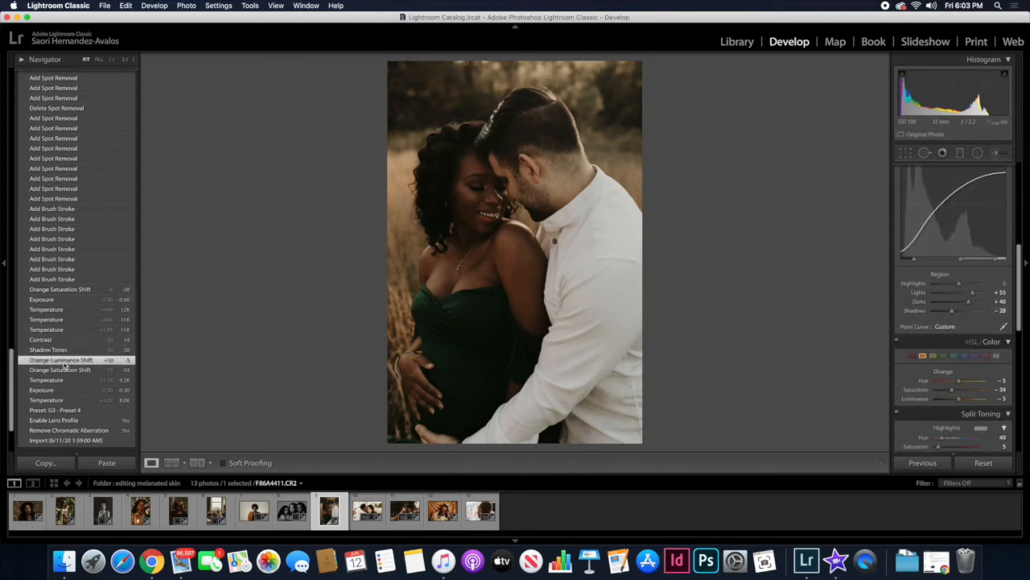
pyautogui.click(64, 352)
pyautogui.scroll(1, 65, 357)
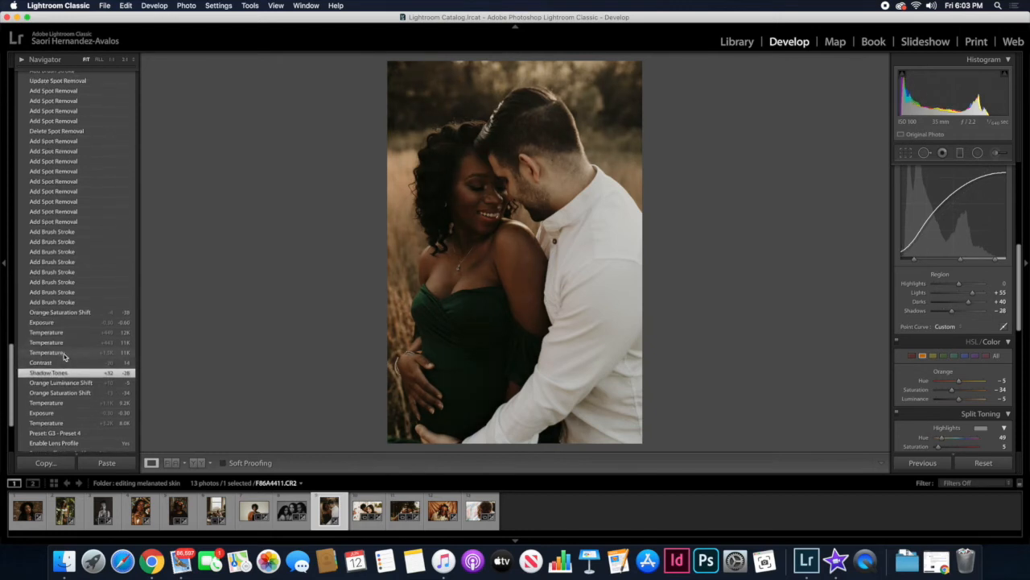
pyautogui.click(63, 364)
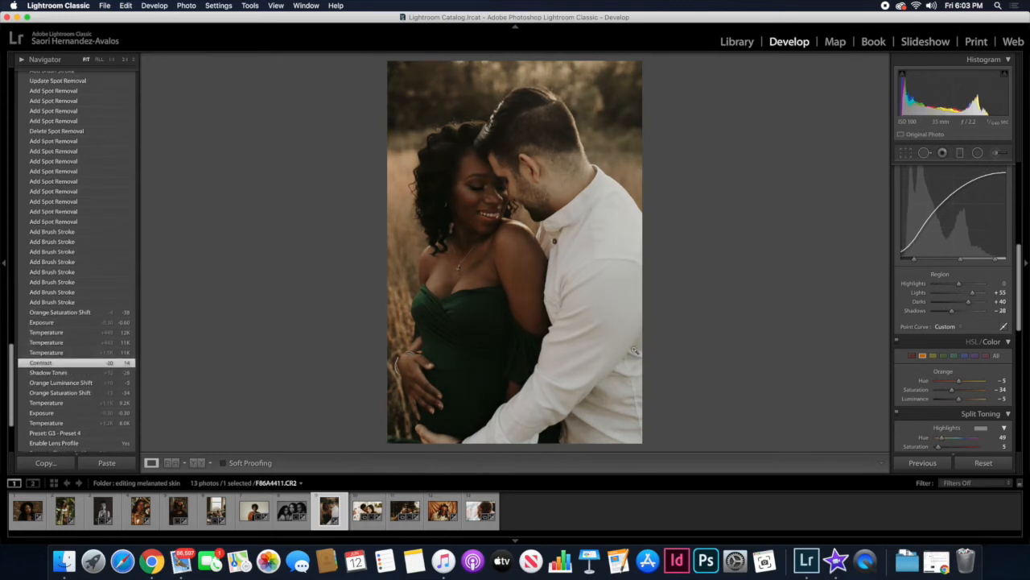
pyautogui.scroll(10, 958, 226)
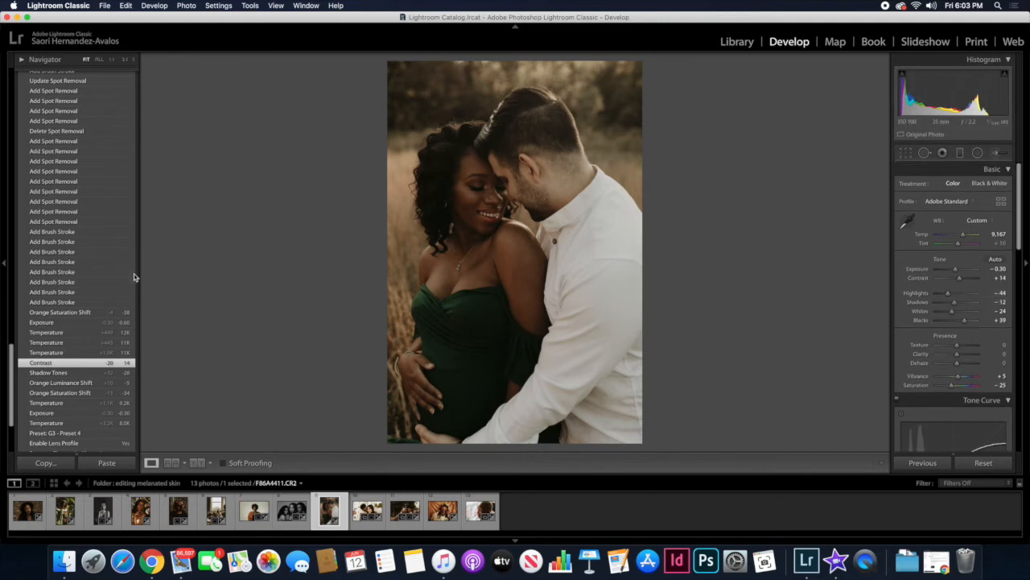
pyautogui.click(61, 373)
pyautogui.click(70, 364)
pyautogui.click(131, 374)
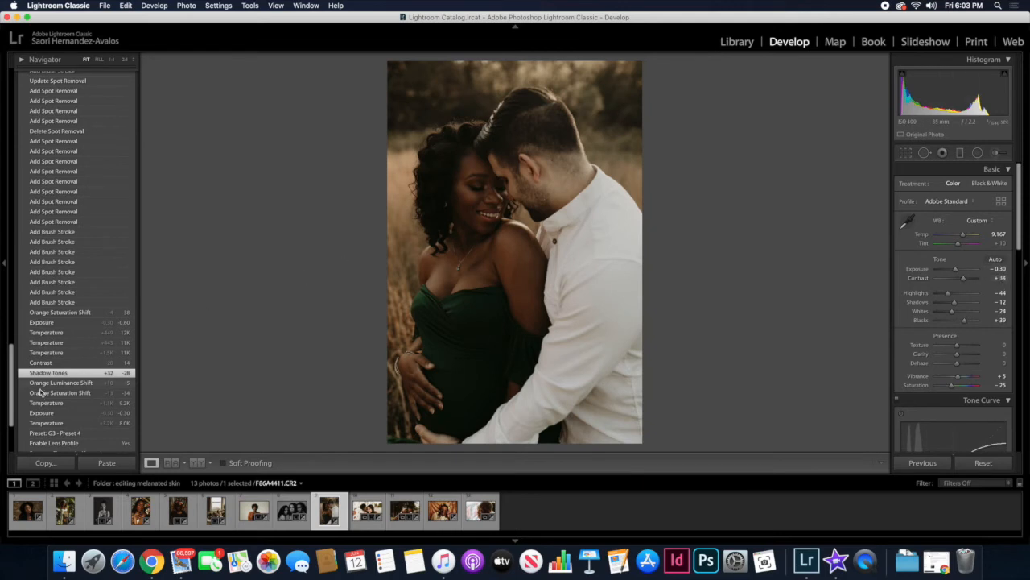
pyautogui.click(41, 362)
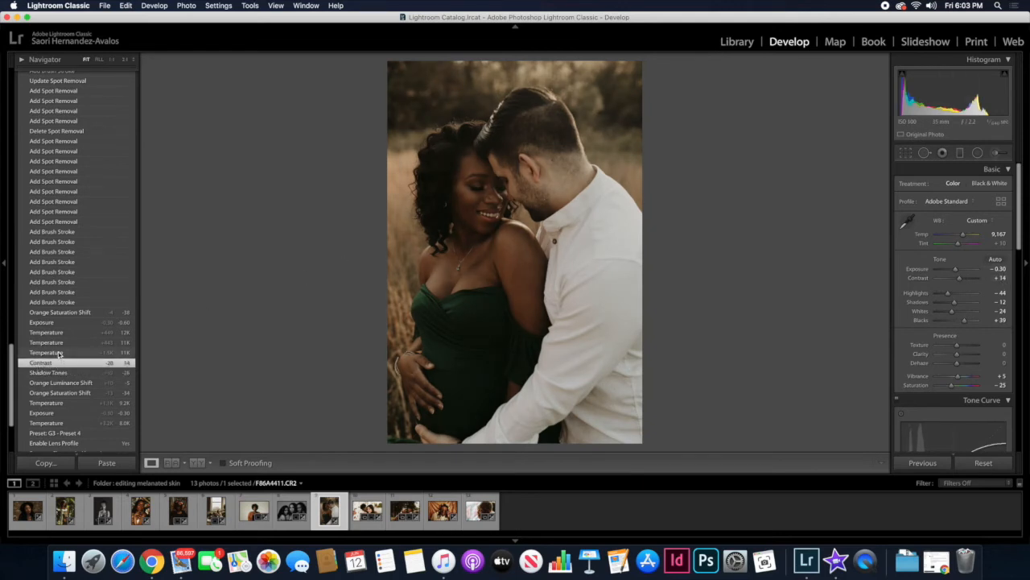
# Step through the three following Temperature history states, then Exposure −0.60 and Orange Saturation Shift −38.
pyautogui.click(58, 353)
pyautogui.click(57, 343)
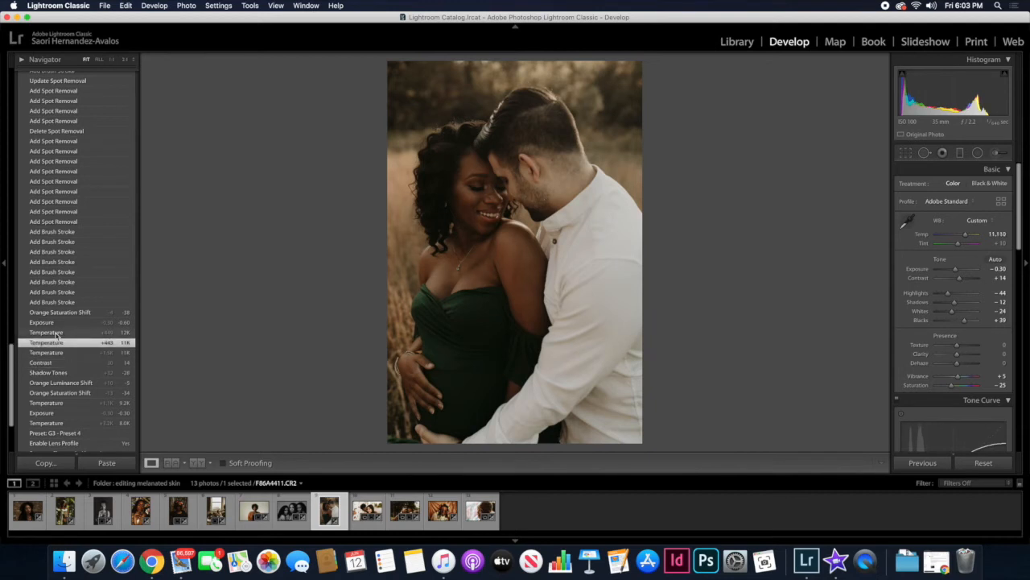
pyautogui.click(56, 332)
pyautogui.click(53, 322)
pyautogui.click(54, 313)
# Zoom in on the woman's face and step through the brush stroke history states made before the spot removals.
pyautogui.scroll(3, 102, 293)
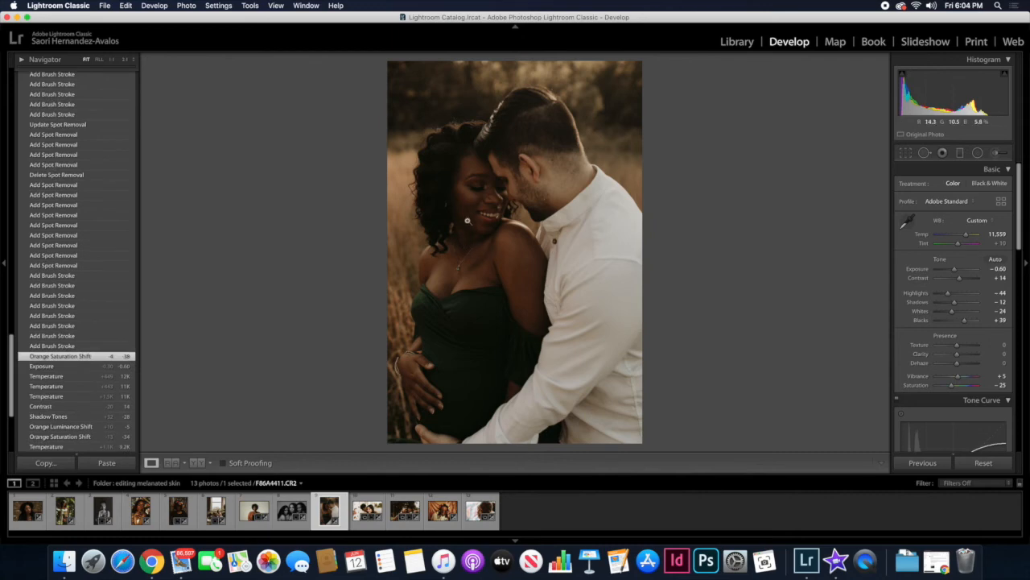
pyautogui.click(465, 218)
pyautogui.moveTo(462, 216); pyautogui.dragTo(449, 352)
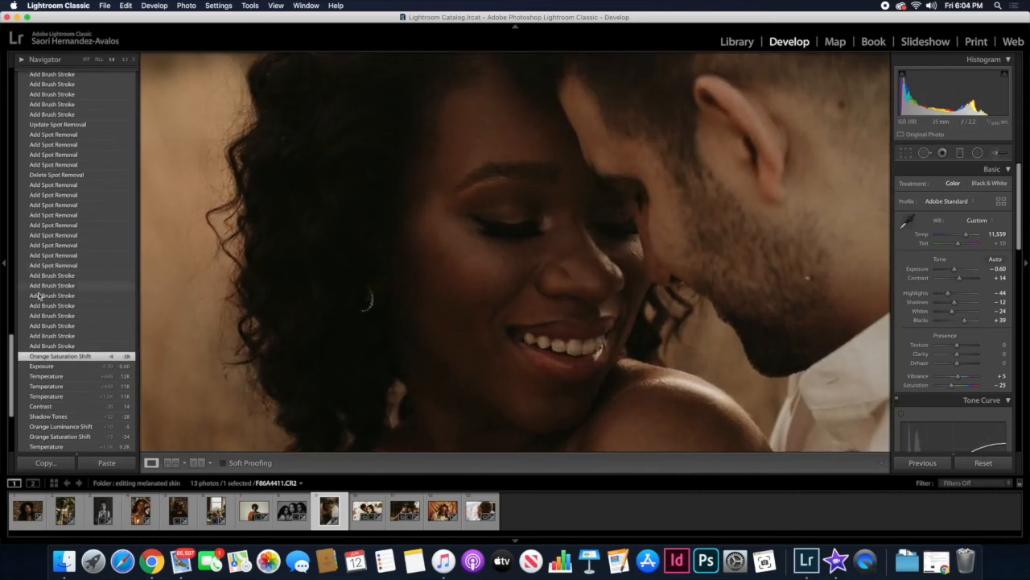
pyautogui.click(53, 317)
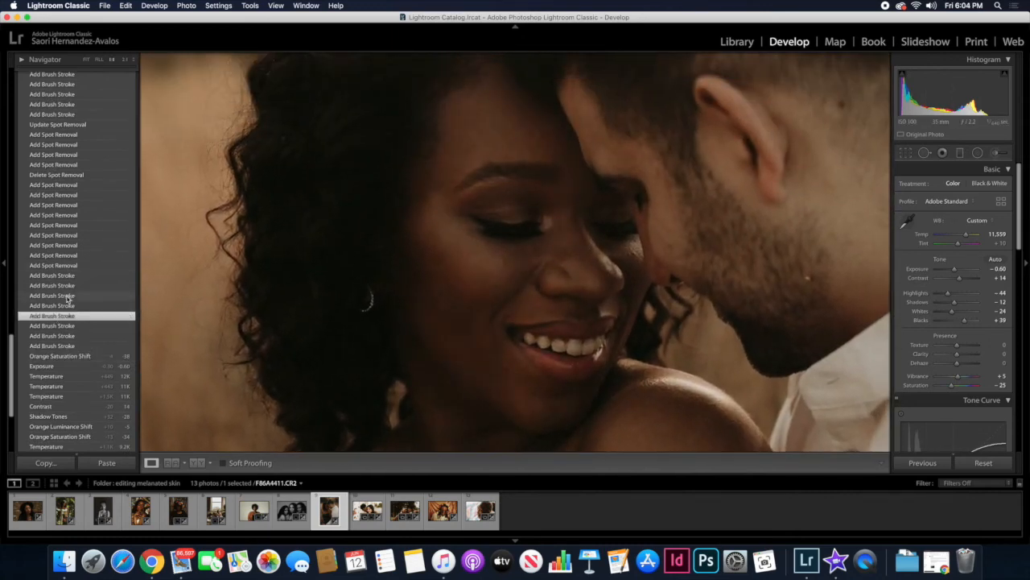
pyautogui.click(62, 298)
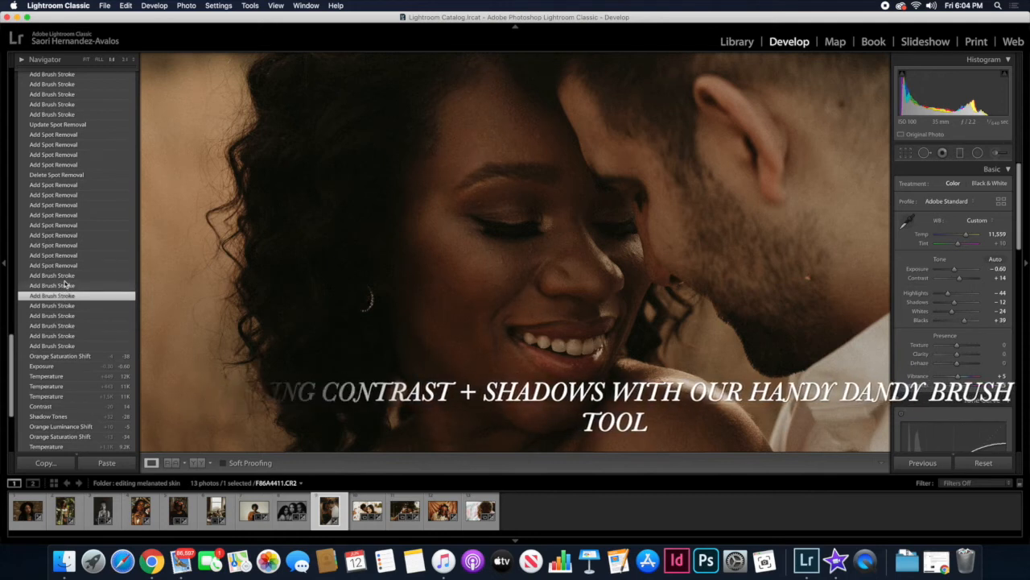
pyautogui.click(56, 287)
pyautogui.click(63, 276)
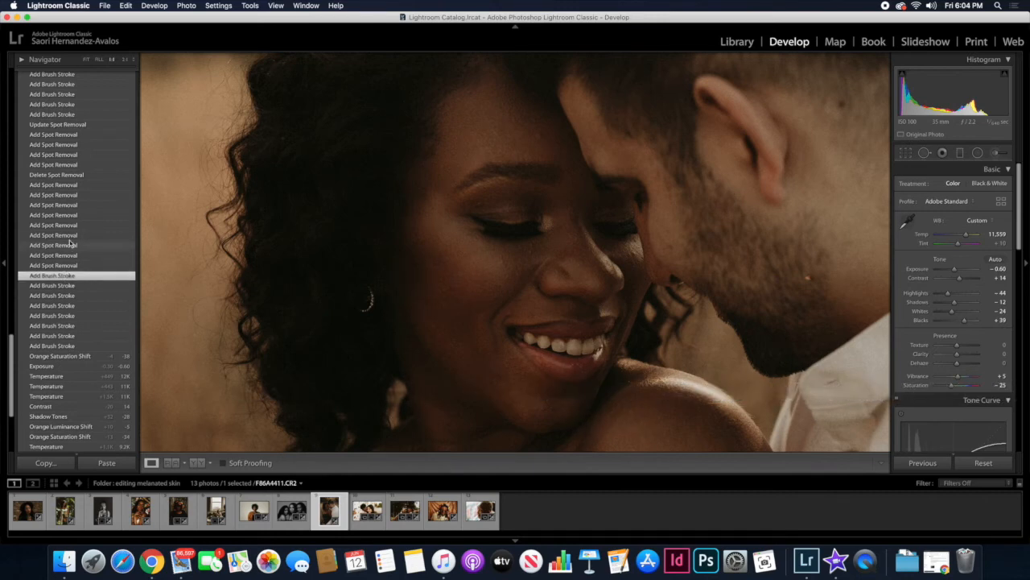
# Step through the spot removal history states up to Update Spot Removal, examining the skin on the woman's face.
pyautogui.click(70, 205)
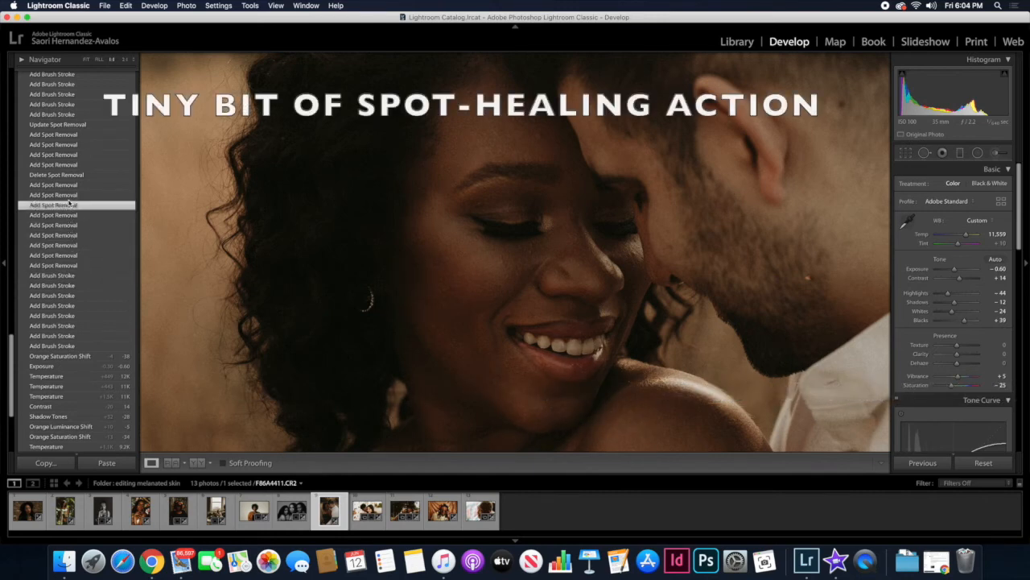
pyautogui.click(70, 185)
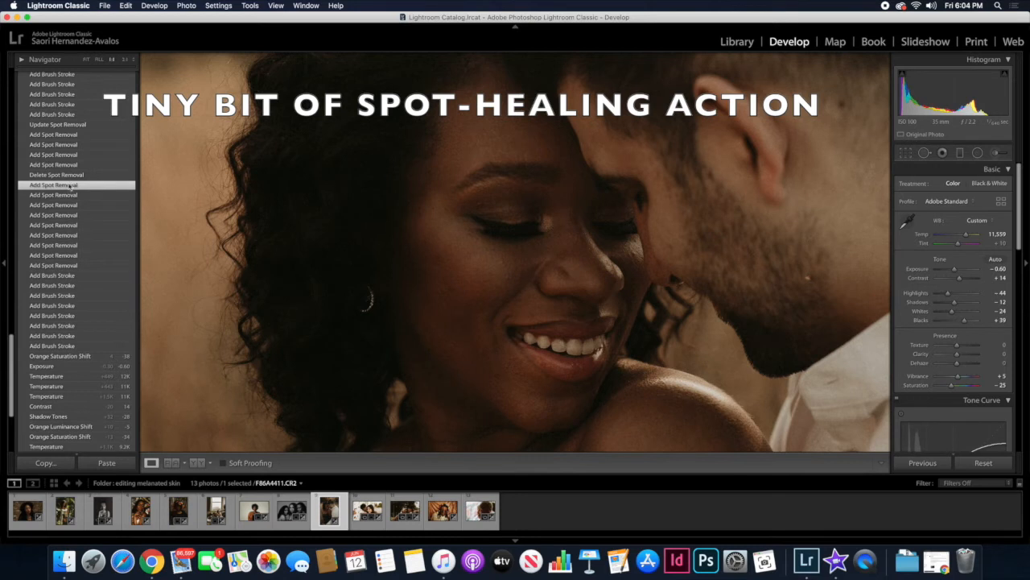
pyautogui.click(71, 154)
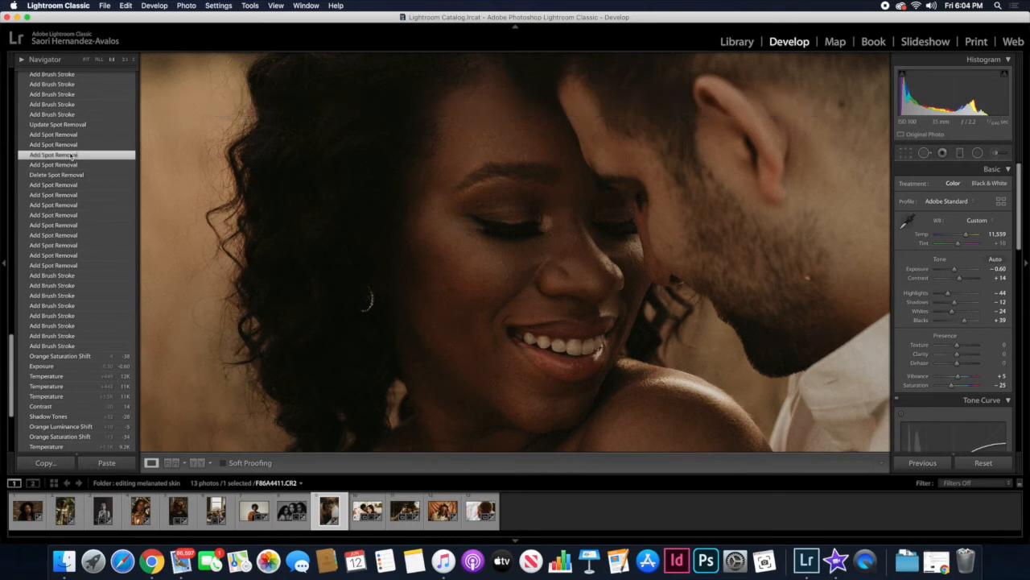
pyautogui.click(71, 135)
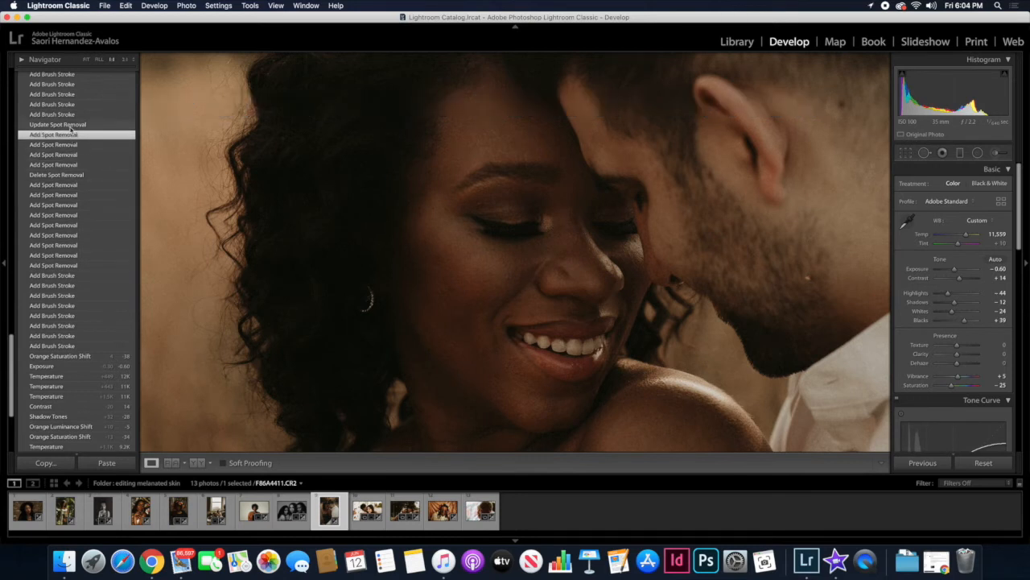
pyautogui.click(72, 126)
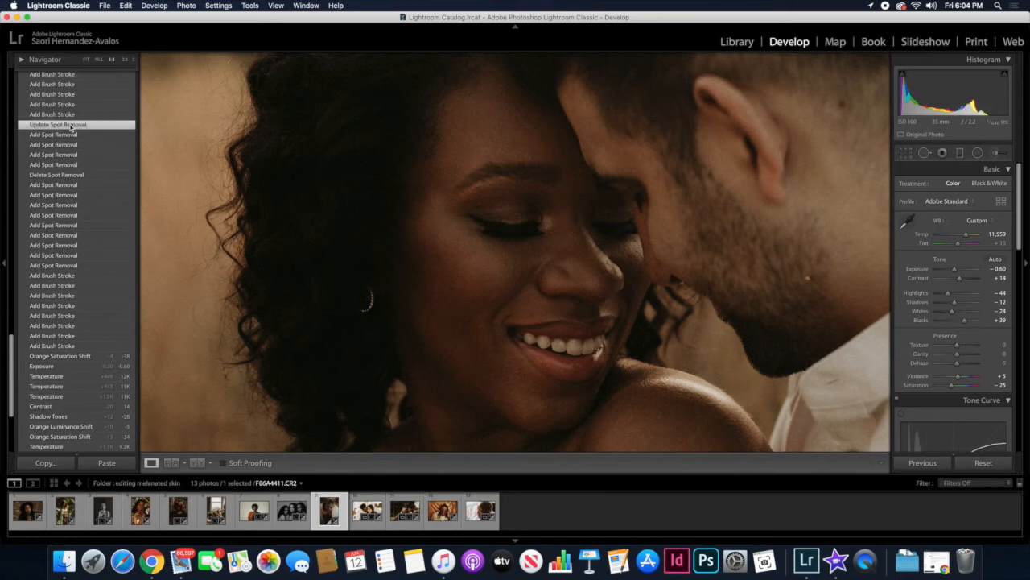
# Show the brush stroke history state just before Update Texture Adjustment and zoom in on the woman's hand on her belly.
pyautogui.scroll(3, 72, 126)
pyautogui.click(67, 132)
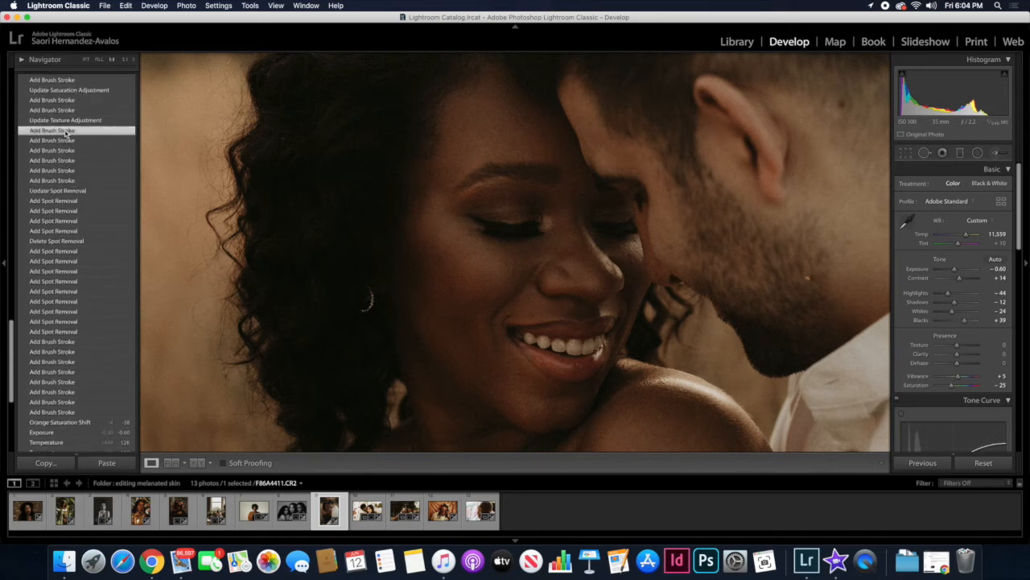
pyautogui.click(222, 209)
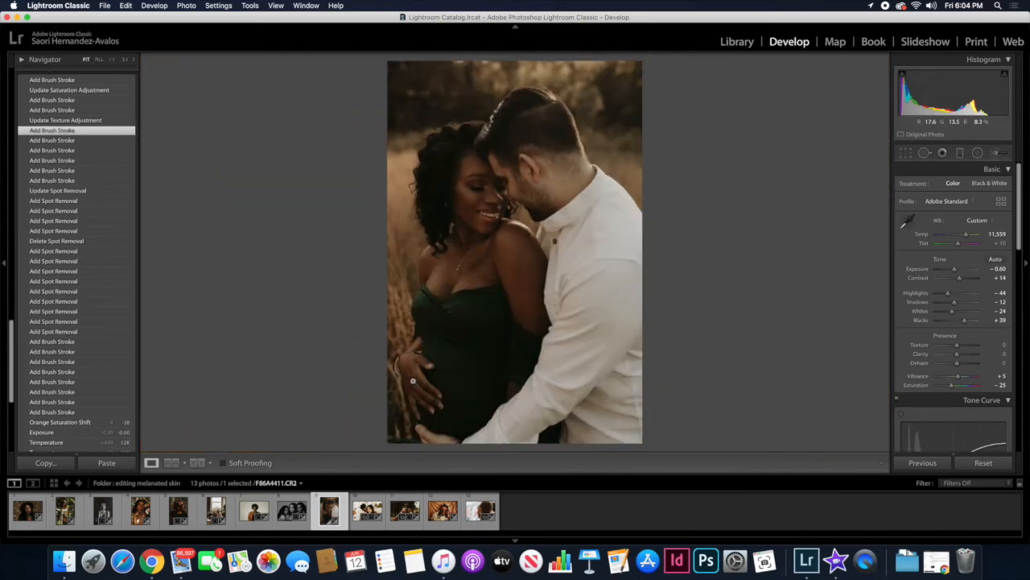
pyautogui.click(414, 380)
pyautogui.moveTo(412, 379); pyautogui.dragTo(439, 211)
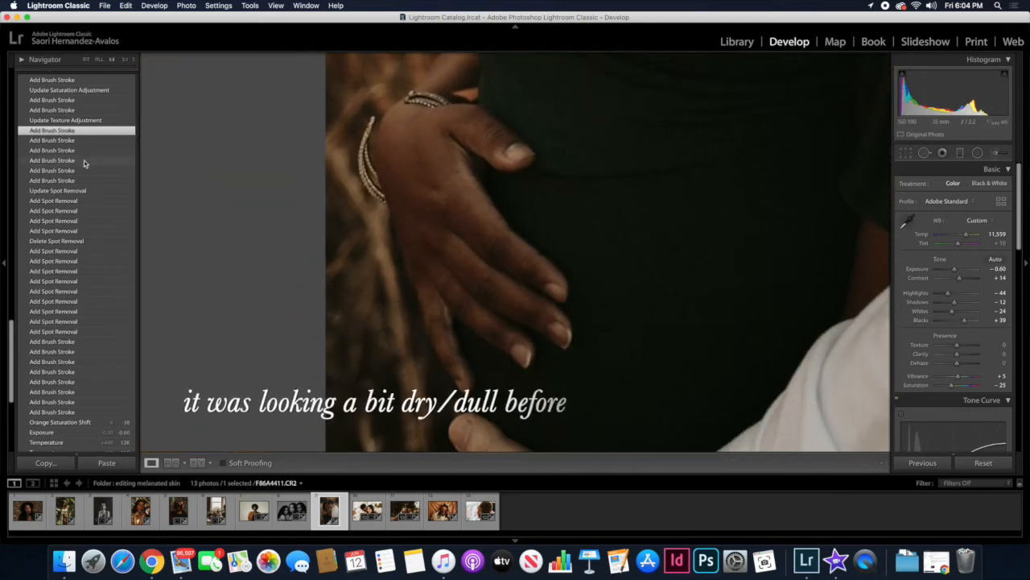
# Compare the two brush stroke history states following Update Texture Adjustment on the close-up of the hand.
pyautogui.scroll(5, 72, 202)
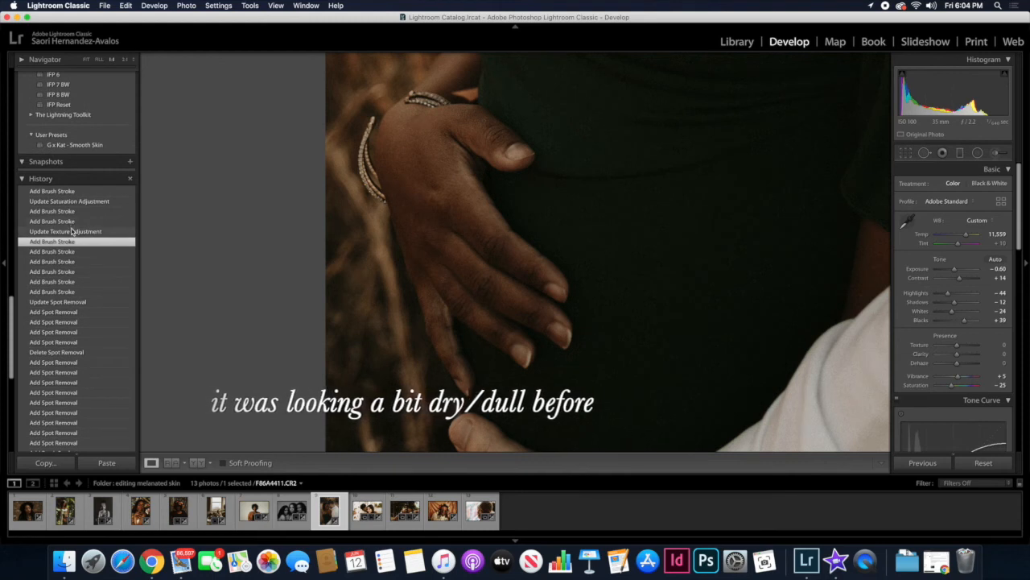
pyautogui.click(68, 221)
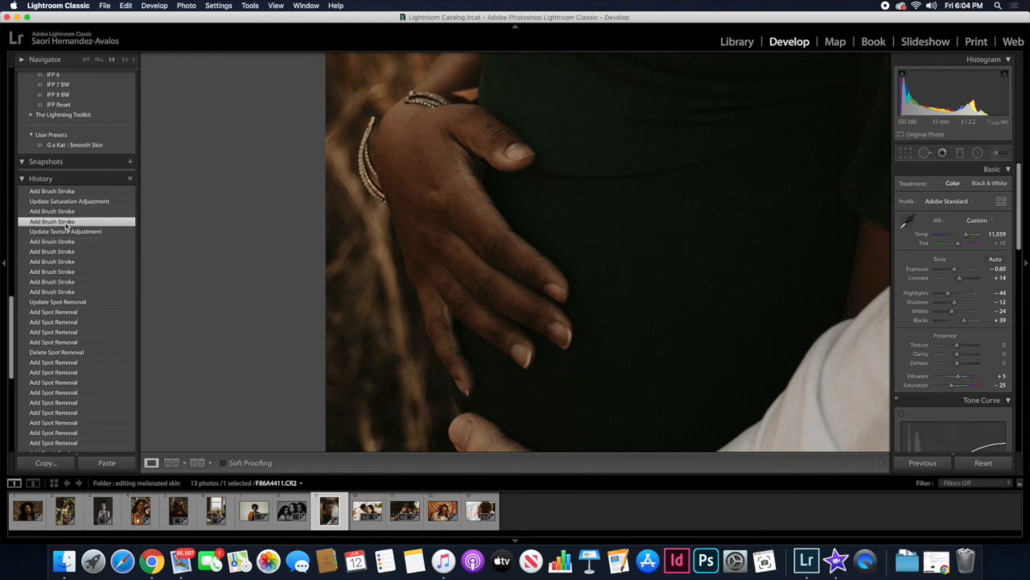
pyautogui.click(70, 212)
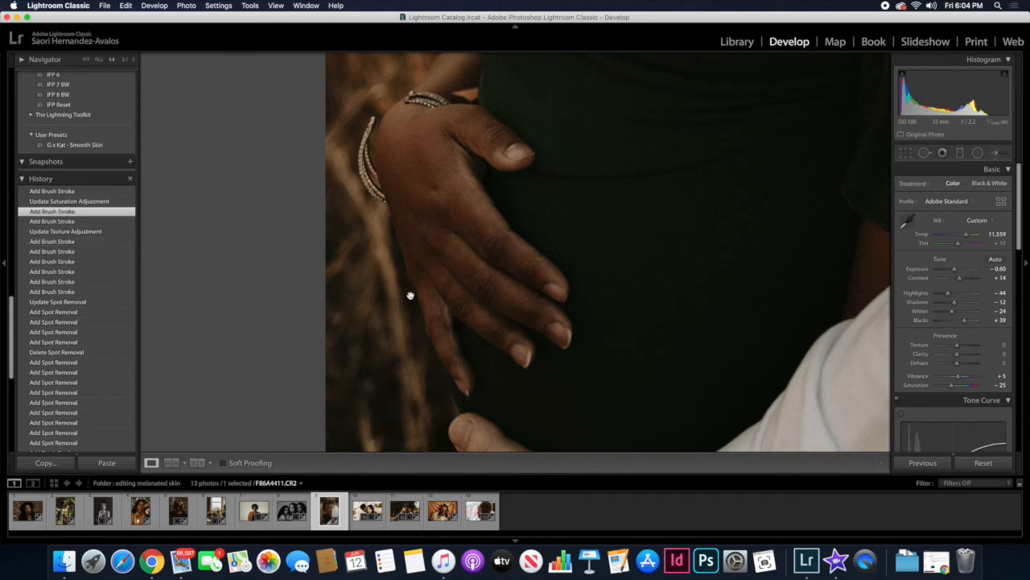
pyautogui.click(44, 222)
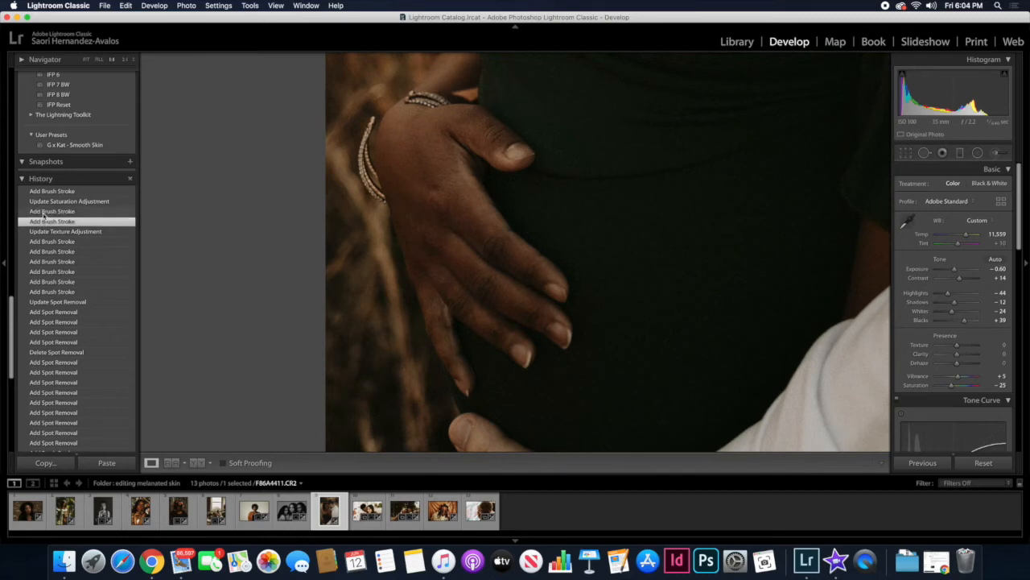
pyautogui.click(46, 211)
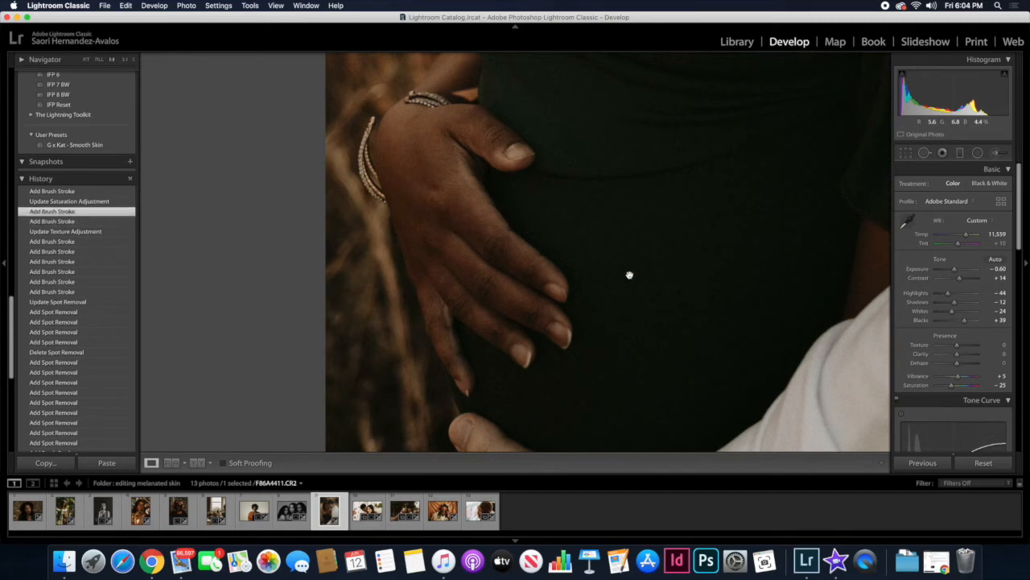
# Return to the full photo and show the Update Saturation Adjustment and final Add Brush Stroke history states.
pyautogui.click(630, 275)
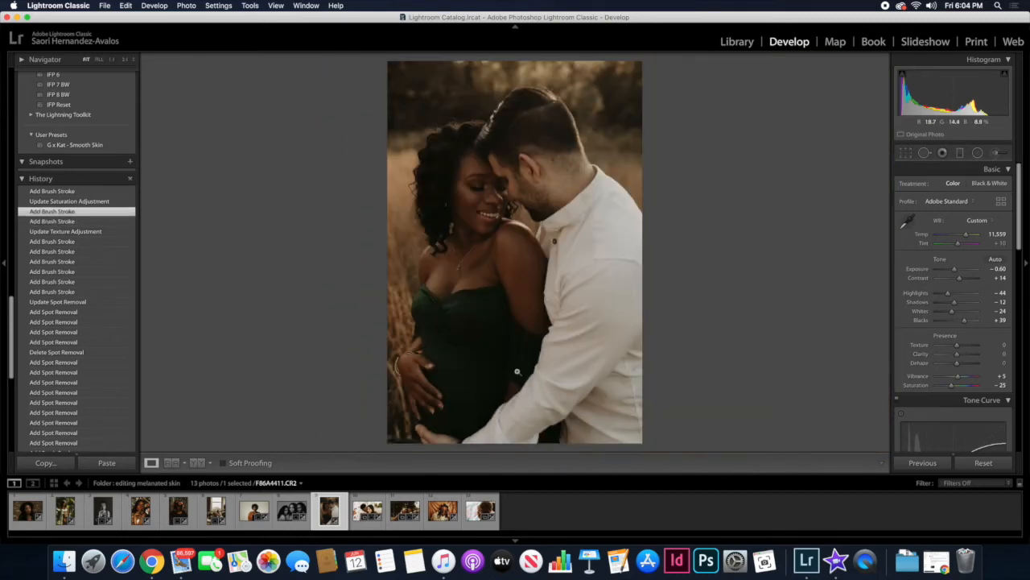
pyautogui.click(72, 202)
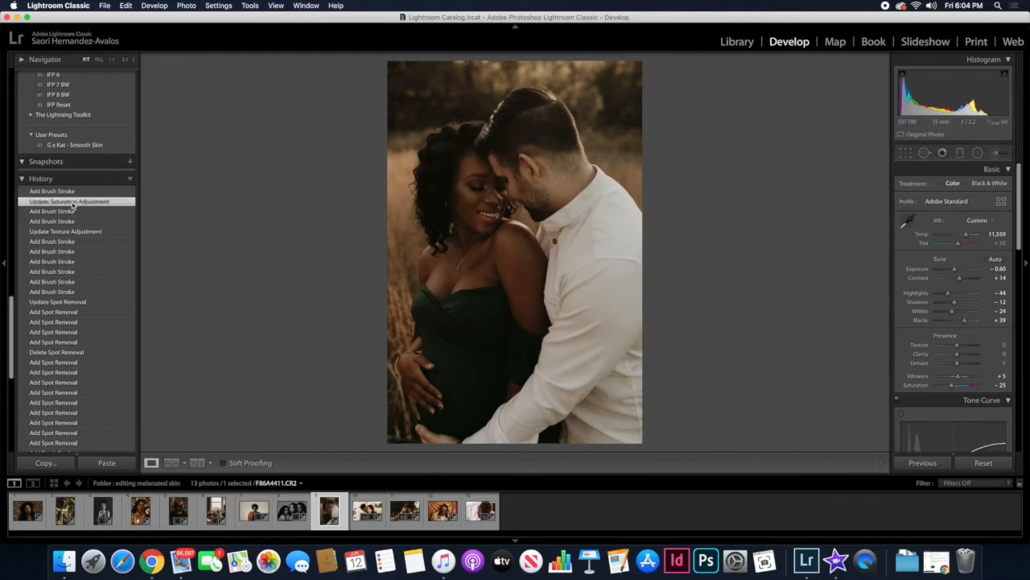
pyautogui.click(66, 191)
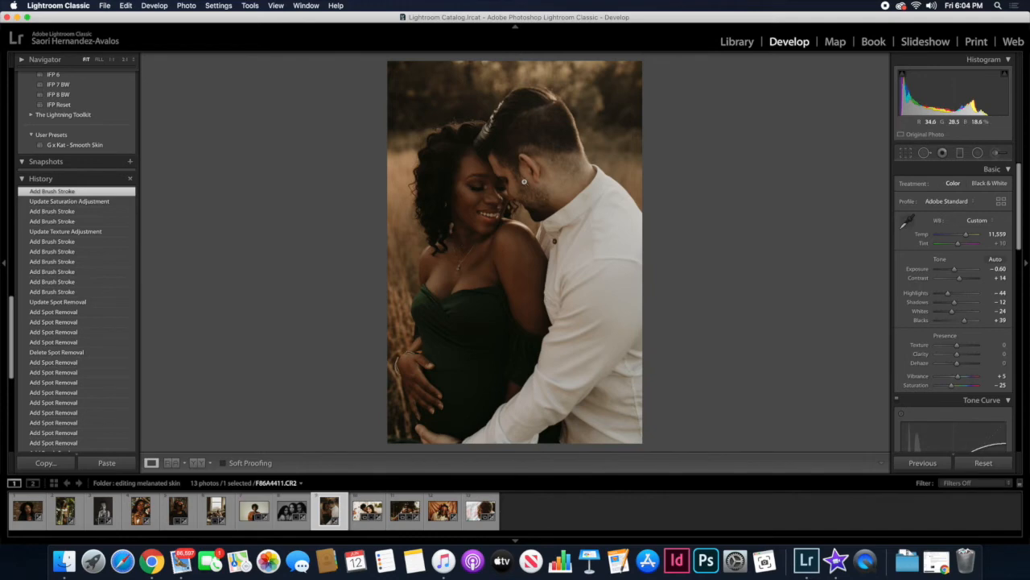
# Zoom in on the couple's faces and repeatedly compare the before and after versions of the finished edit.
pyautogui.click(508, 209)
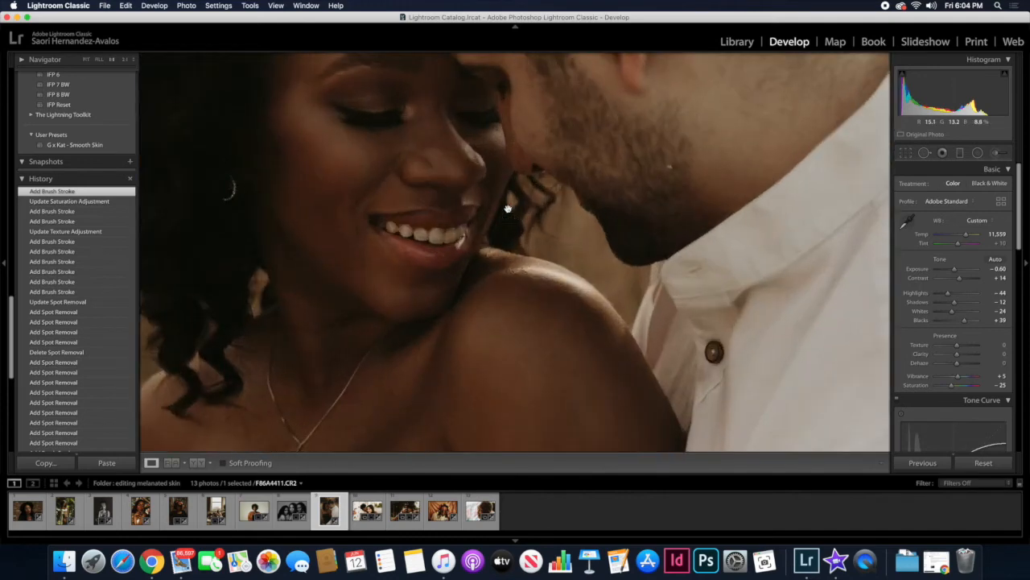
pyautogui.moveTo(566, 194); pyautogui.dragTo(542, 204)
pyautogui.press('\\')
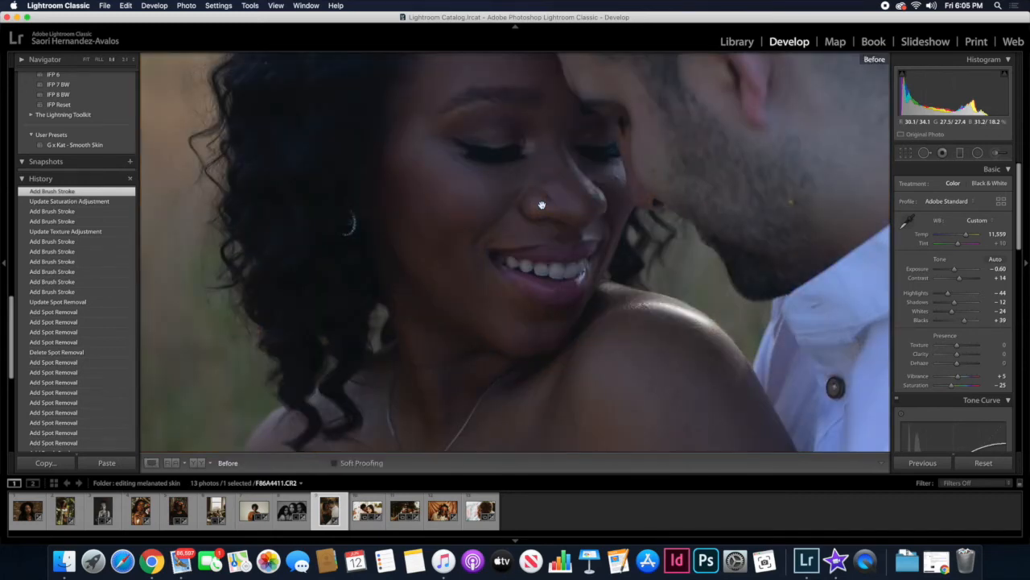
pyautogui.moveTo(559, 172)
pyautogui.mouseDown()
pyautogui.moveTo(557, 233)
pyautogui.moveTo(561, 185)
pyautogui.mouseUp()
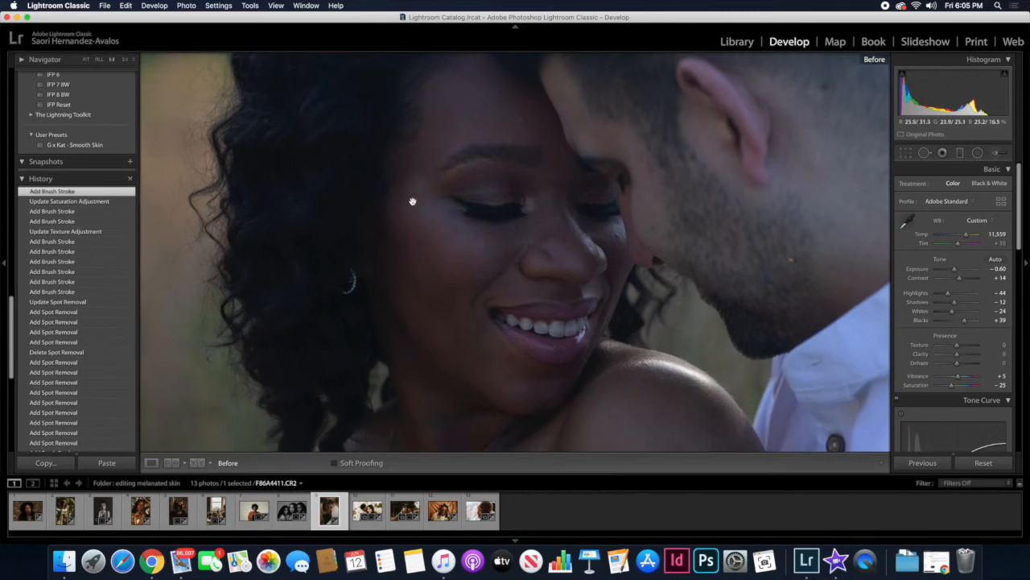
pyautogui.press('\\')
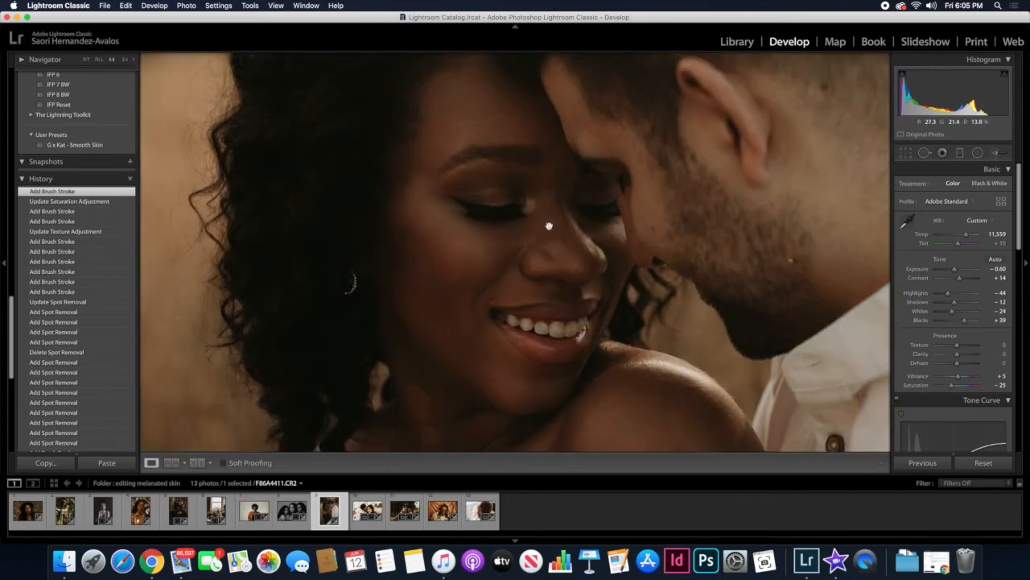
pyautogui.press('\\')
pyautogui.press('\\')
pyautogui.press('\\')
pyautogui.press('\\')
pyautogui.press('\\')
pyautogui.press('\\')
pyautogui.press('\\')
pyautogui.press('\\')
# Look through the Adjustment Brush effect presets, leave the effect unchanged and return to the close-up of the faces.
pyautogui.click(1001, 153)
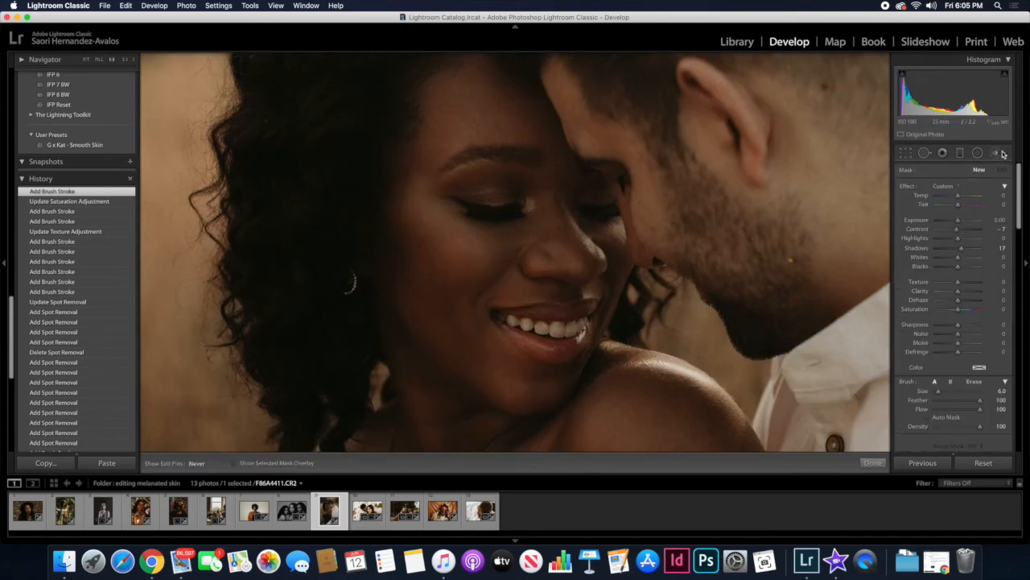
pyautogui.click(944, 187)
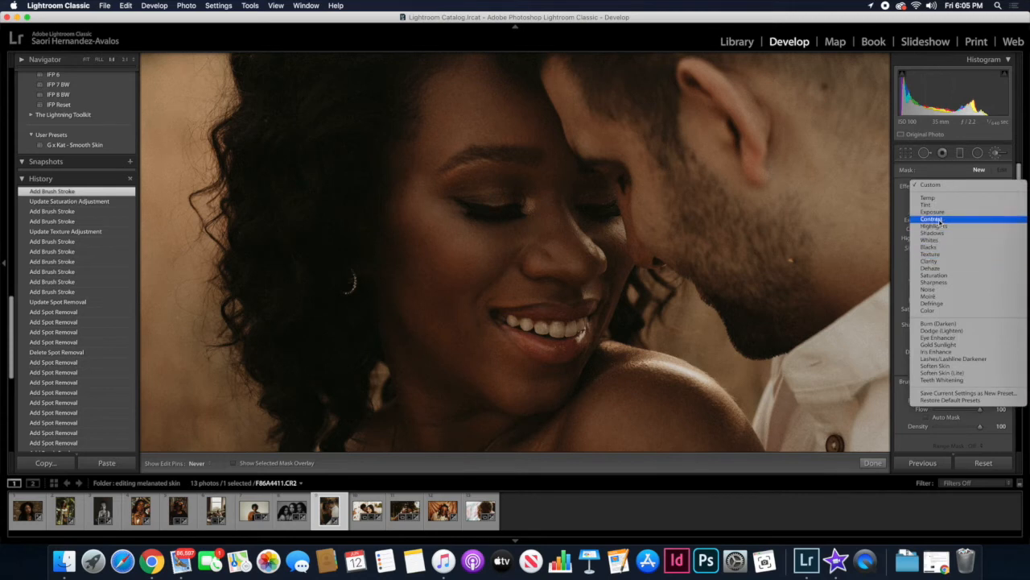
pyautogui.click(695, 215)
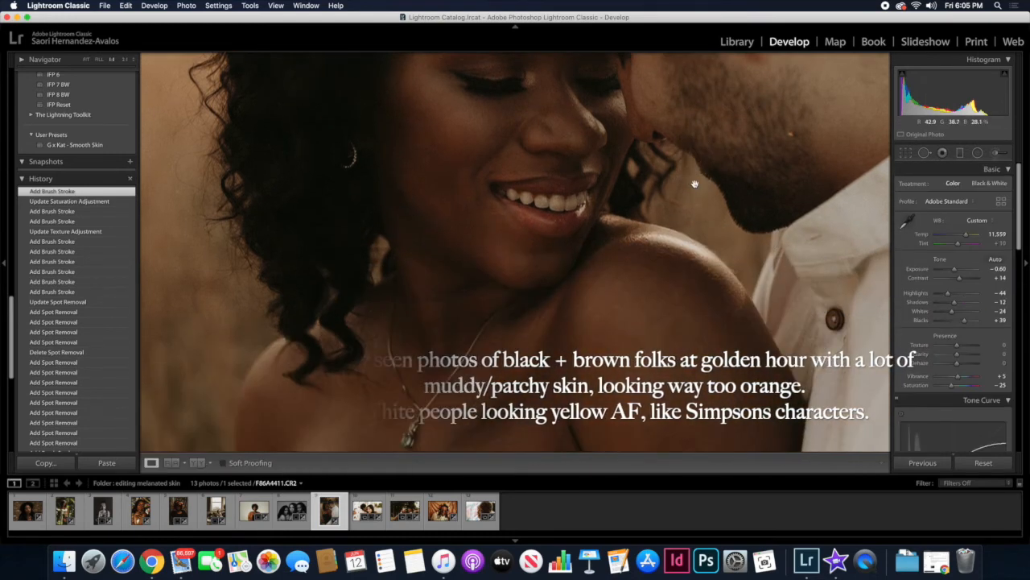
# Examine the woman's chest and shoulder up close, return to the full photo and repeatedly compare its before and after versions.
pyautogui.scroll(-5, 695, 184)
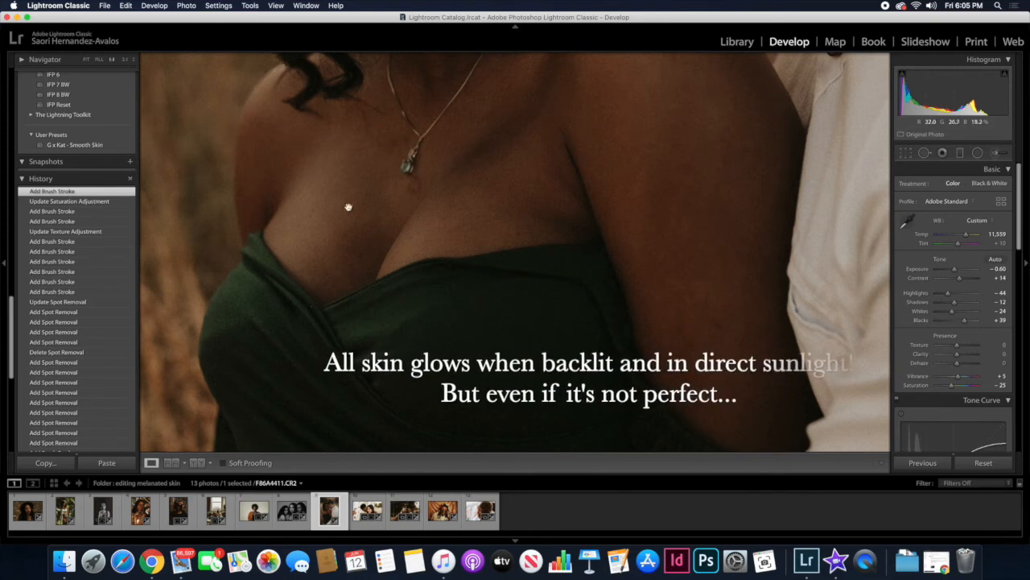
pyautogui.scroll(2, 692, 271)
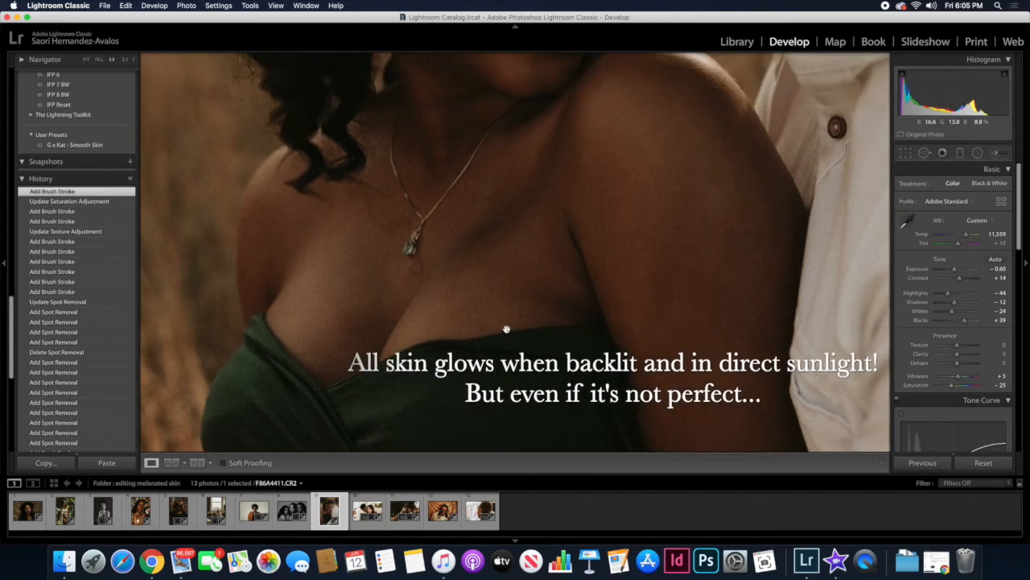
pyautogui.click(710, 208)
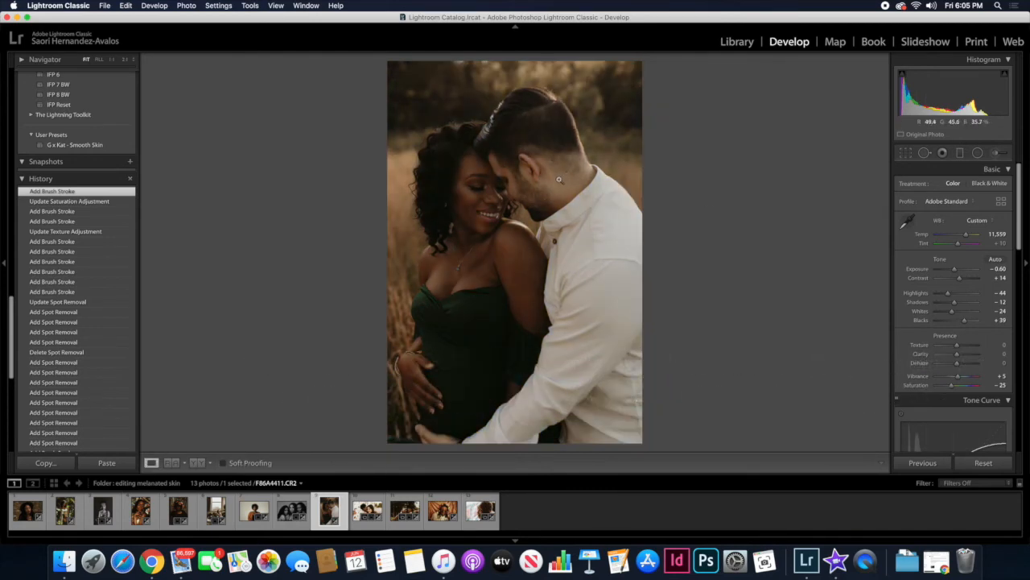
pyautogui.press('\\')
pyautogui.press('\\')
pyautogui.press('\\')
pyautogui.press('\\')
# Go to the next photo, DSC_7393.jpg, and show its Import and Preset: Terrain 04 history states.
pyautogui.press('Right')
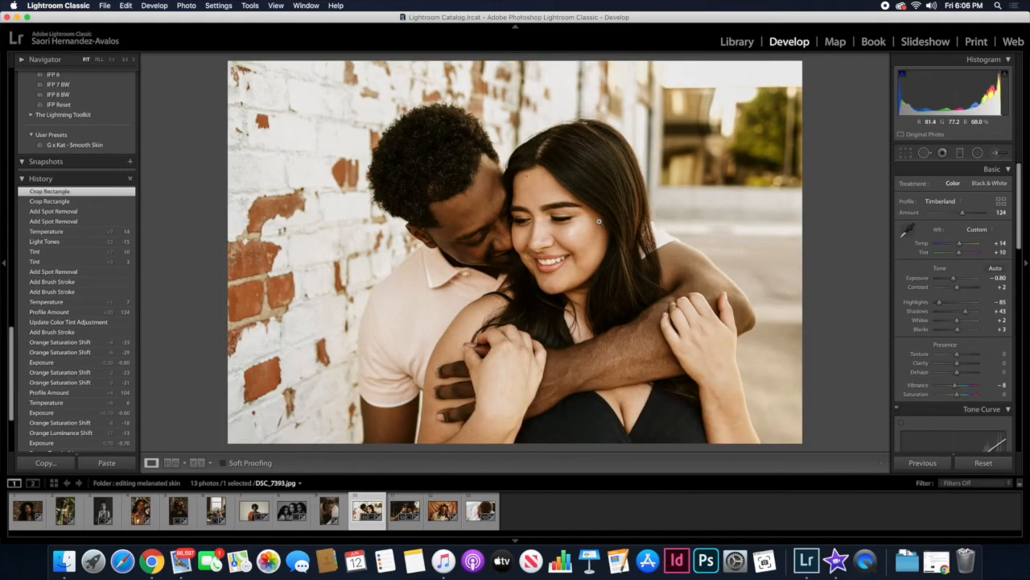
pyautogui.scroll(-5, 50, 356)
pyautogui.click(50, 352)
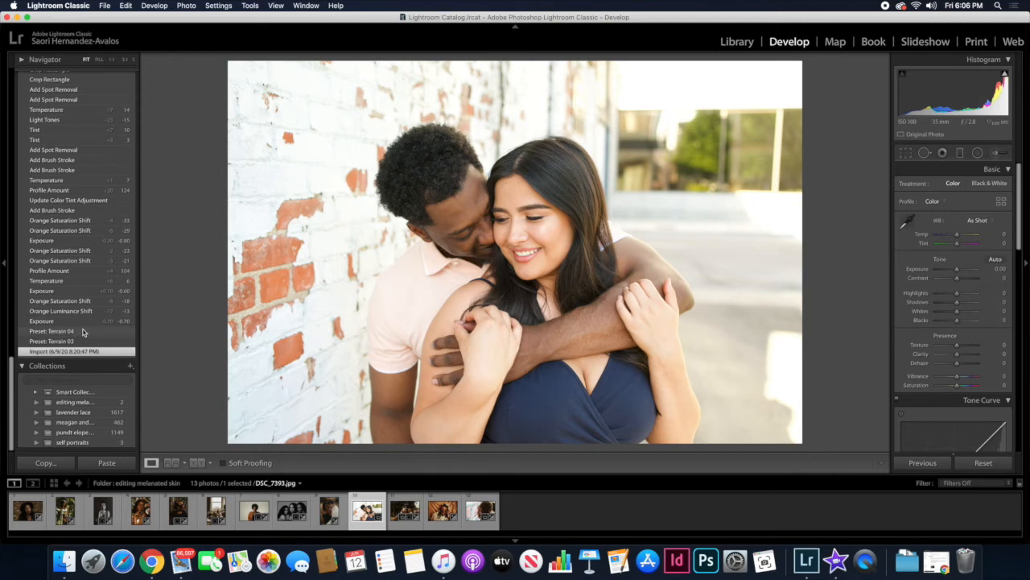
pyautogui.click(83, 332)
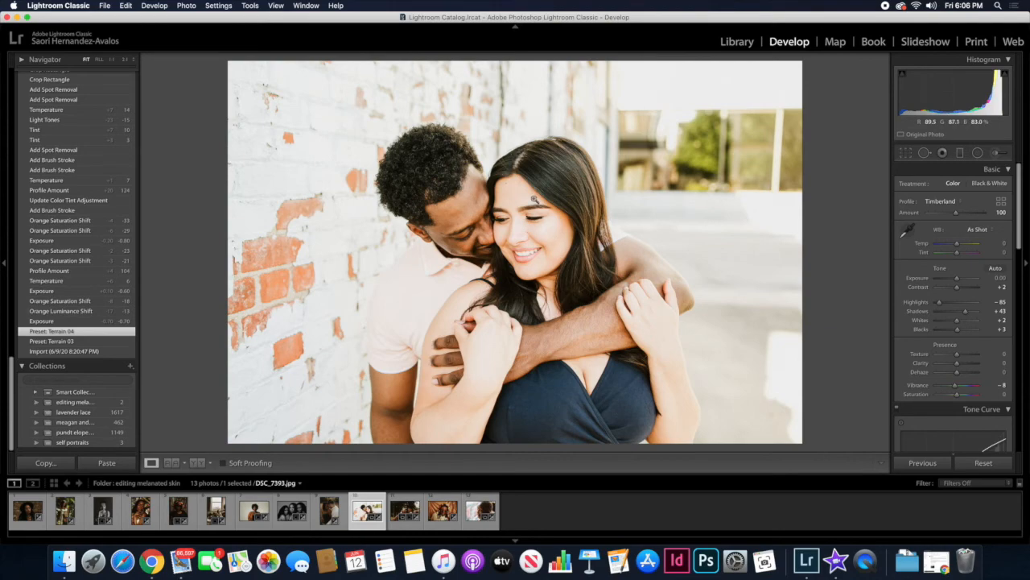
# Inspect the couple's faces up close in the Terrain 04 preset state and return to the full photo.
pyautogui.click(534, 198)
pyautogui.moveTo(534, 198); pyautogui.dragTo(514, 161)
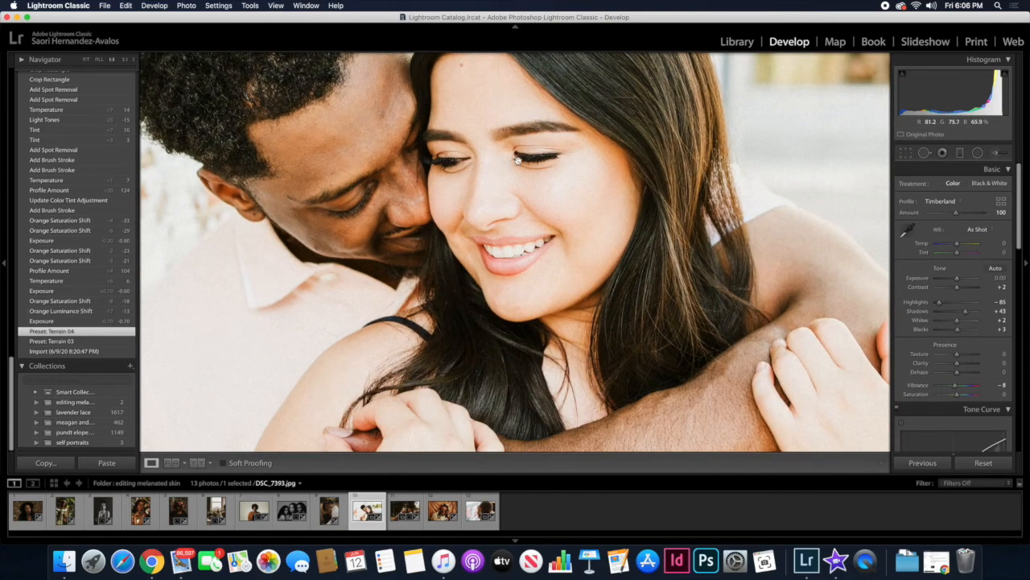
pyautogui.moveTo(580, 202); pyautogui.dragTo(580, 118)
pyautogui.click(593, 185)
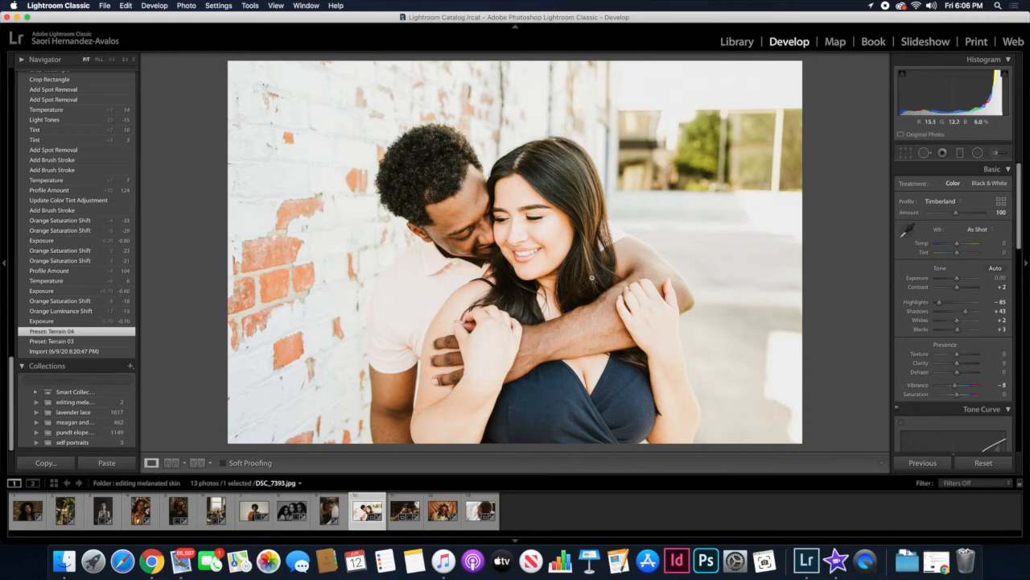
pyautogui.click(545, 234)
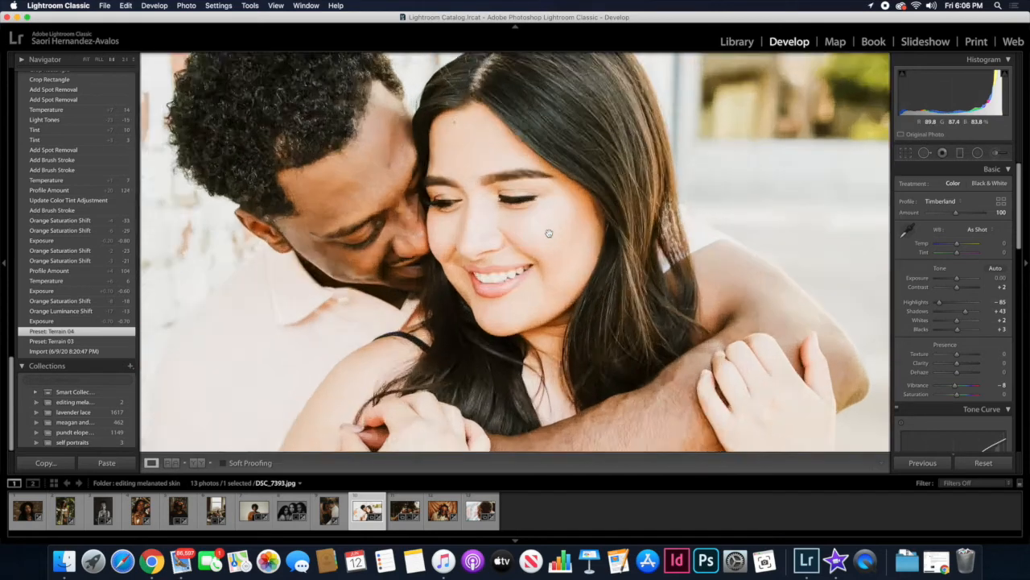
pyautogui.moveTo(542, 243); pyautogui.dragTo(578, 201)
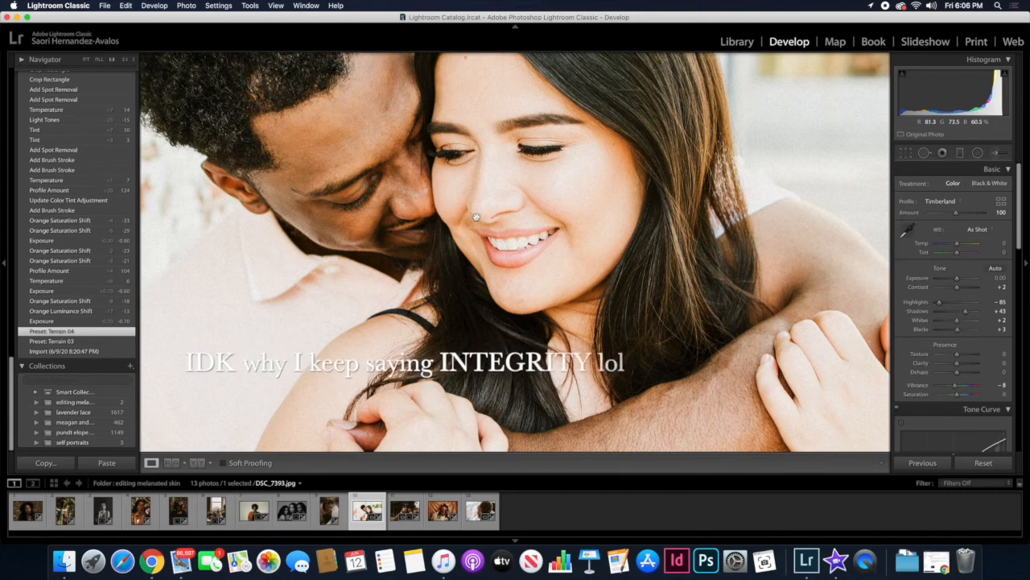
pyautogui.click(516, 158)
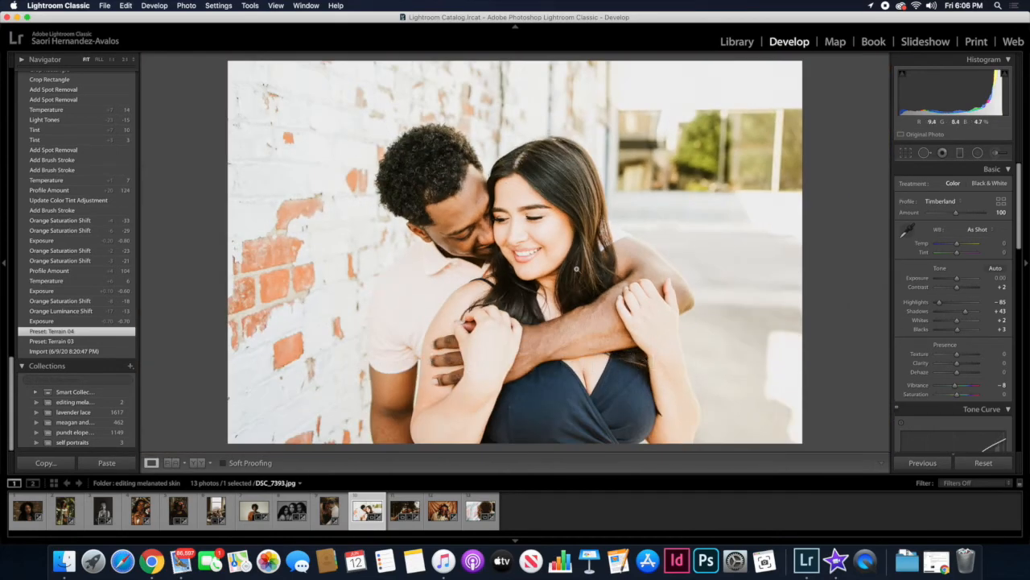
# Repeatedly compare the earliest Exposure state with the Orange Luminance Shift state, checking the orange HSL values.
pyautogui.click(75, 322)
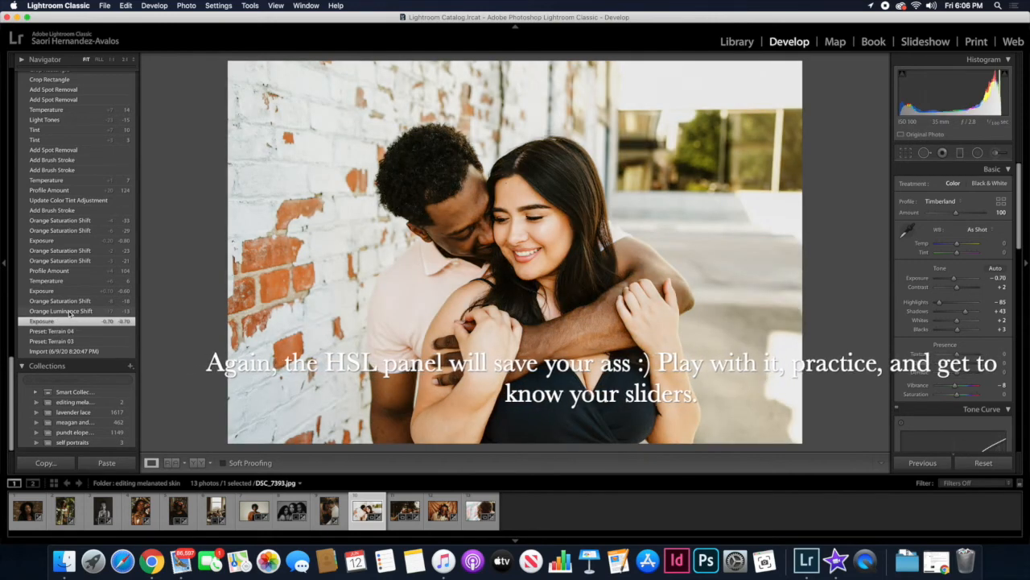
pyautogui.click(60, 311)
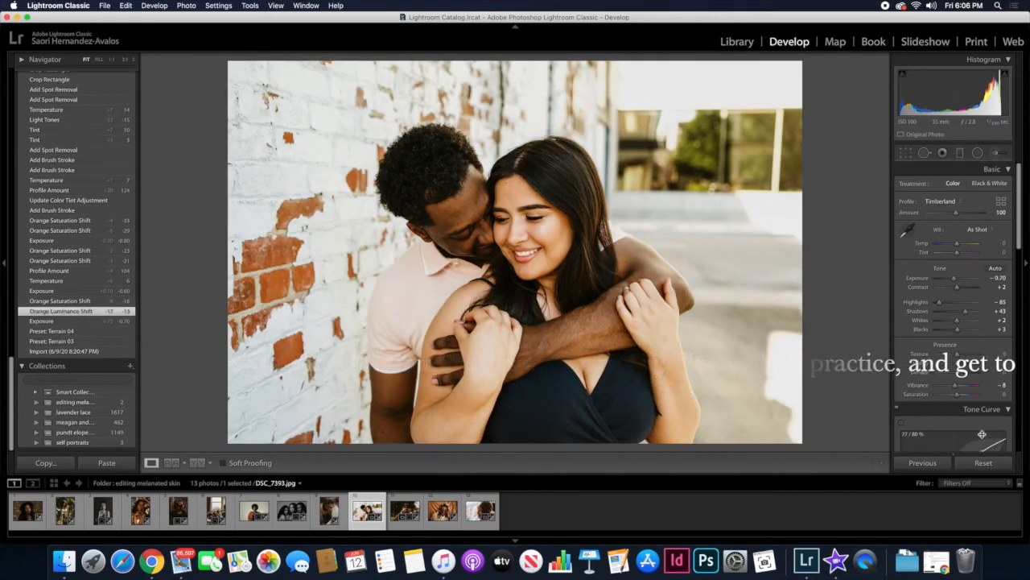
pyautogui.scroll(-10, 923, 415)
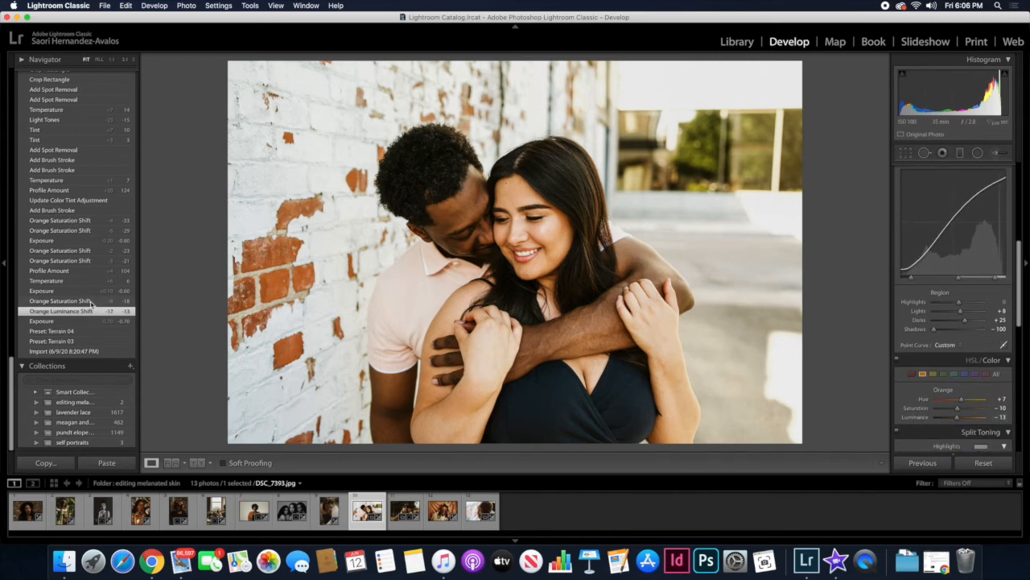
pyautogui.click(84, 321)
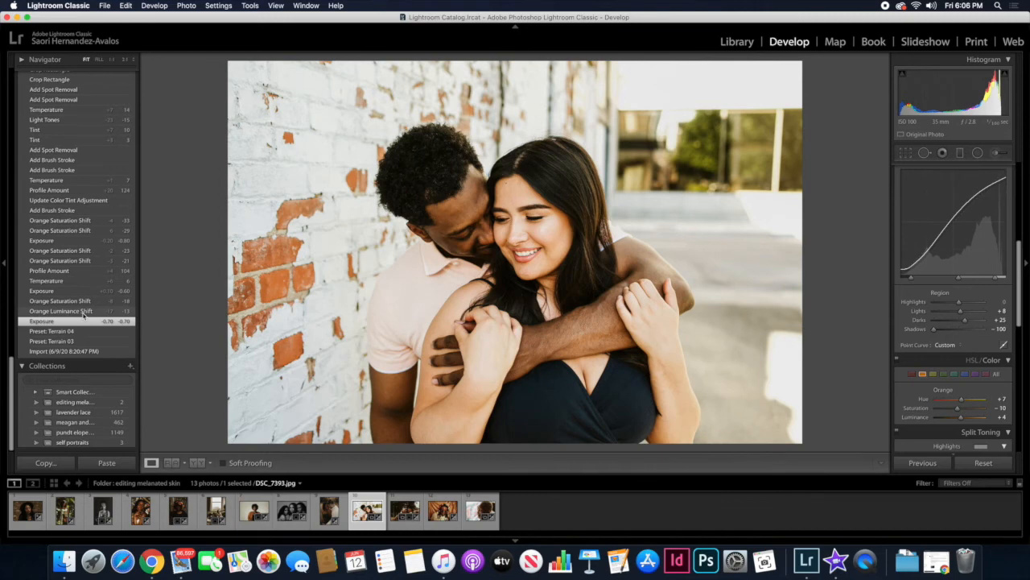
pyautogui.click(83, 312)
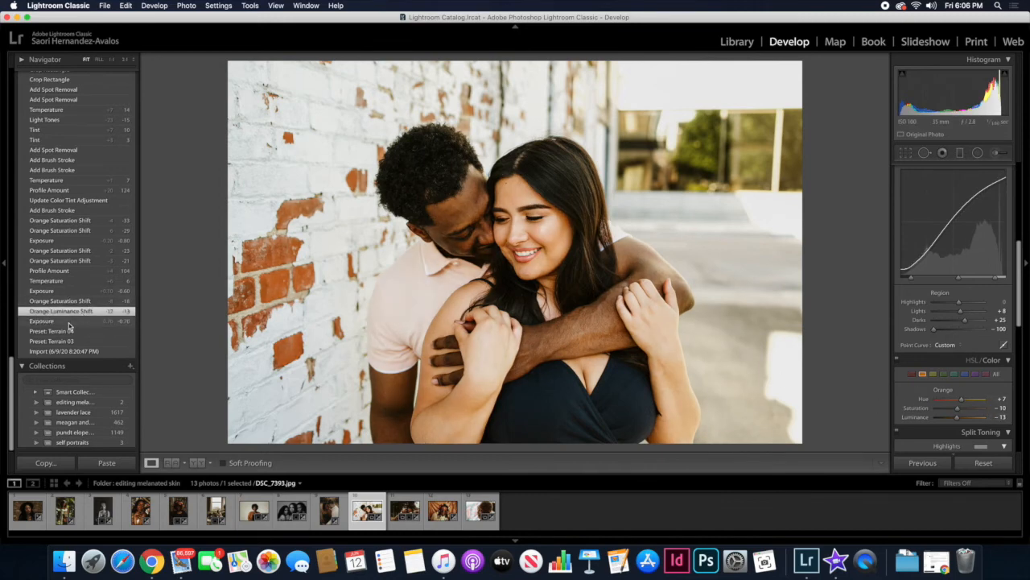
pyautogui.click(69, 322)
pyautogui.click(61, 312)
# Examine the couple's skin up close in the Orange Luminance Shift state and return to the full photo.
pyautogui.click(525, 230)
pyautogui.moveTo(607, 275); pyautogui.dragTo(595, 176)
pyautogui.click(631, 254)
# Step through the history from Orange Saturation Shift -18 and Exposure -0.60 to Temperature 6, Orange Saturation Shift -23 and Exposure -0.80.
pyautogui.click(96, 301)
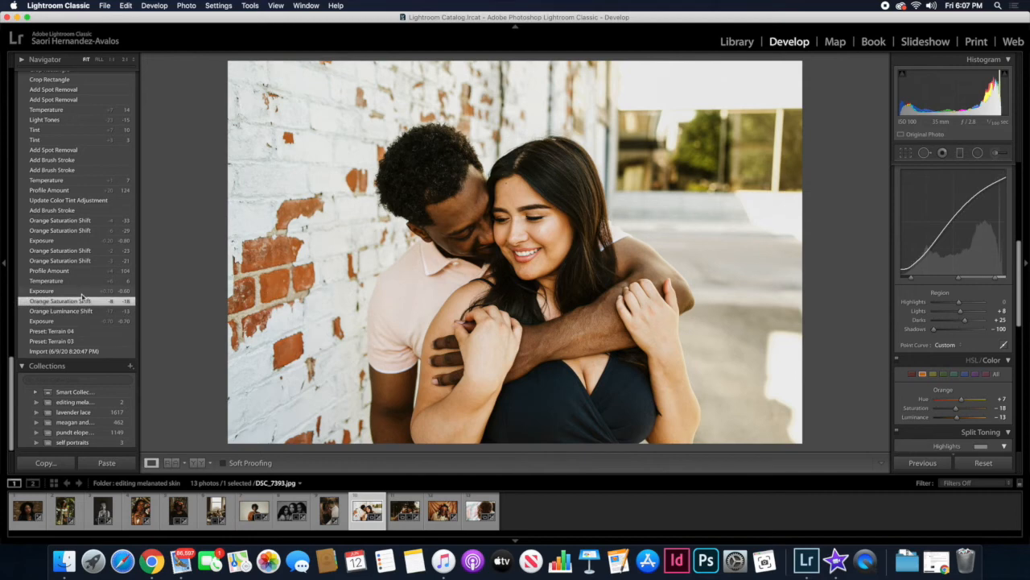
pyautogui.click(78, 292)
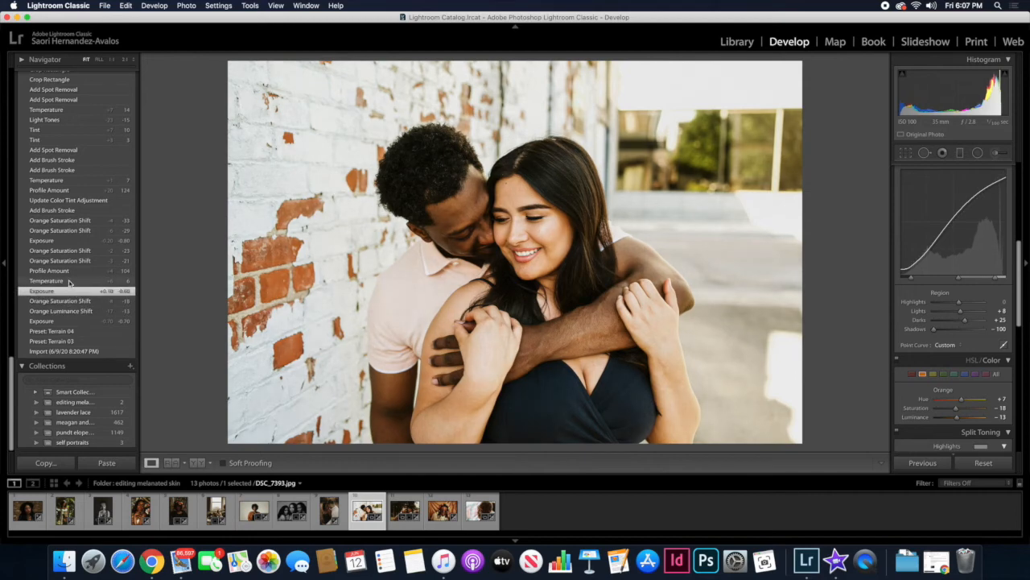
pyautogui.click(69, 281)
pyautogui.scroll(2, 69, 283)
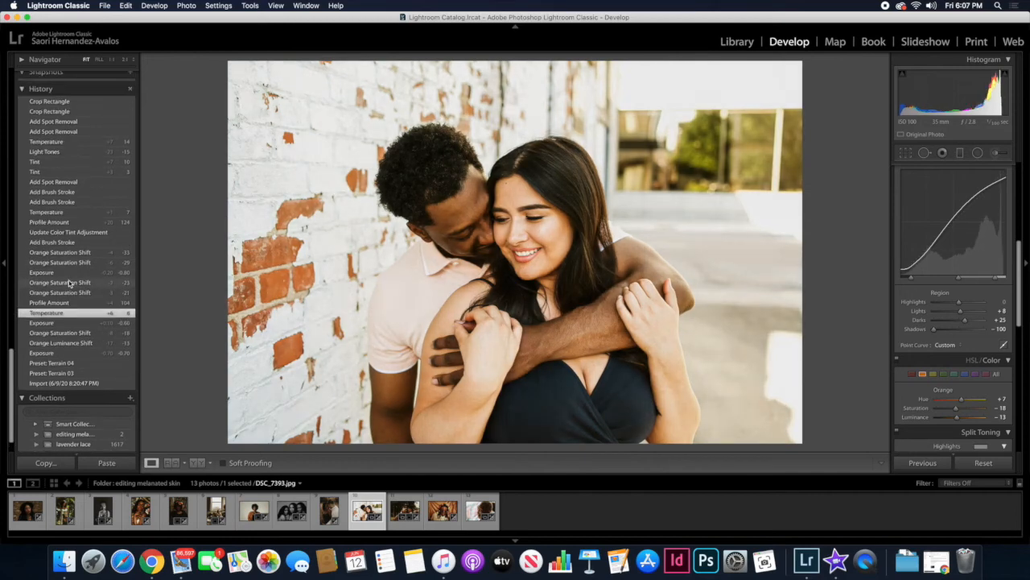
pyautogui.click(75, 283)
pyautogui.click(69, 274)
# Review the Basic white balance and tone values and the orange HSL values of the Exposure -0.80 state.
pyautogui.scroll(2, 70, 276)
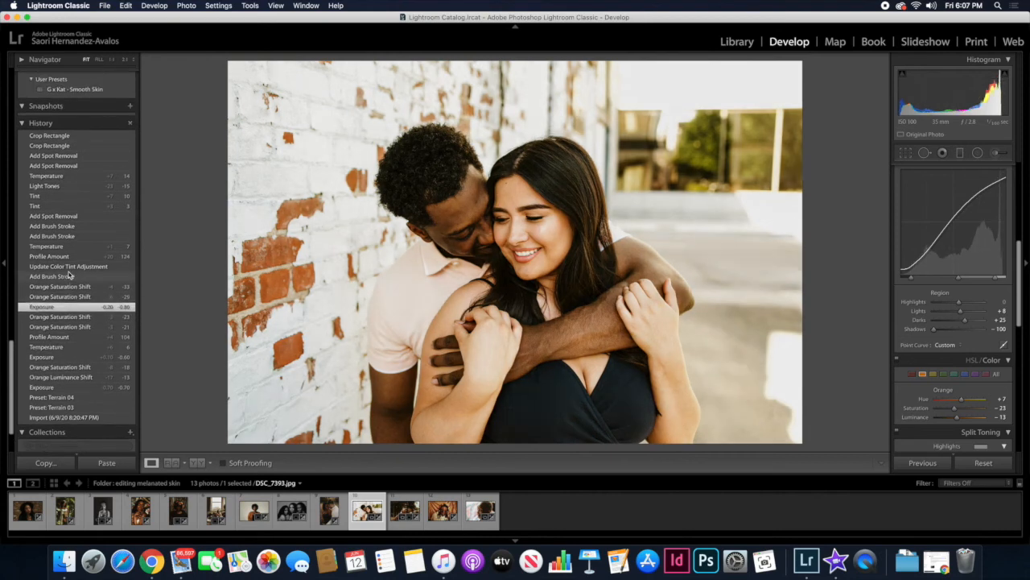
pyautogui.scroll(4, 950, 225)
pyautogui.scroll(8, 946, 220)
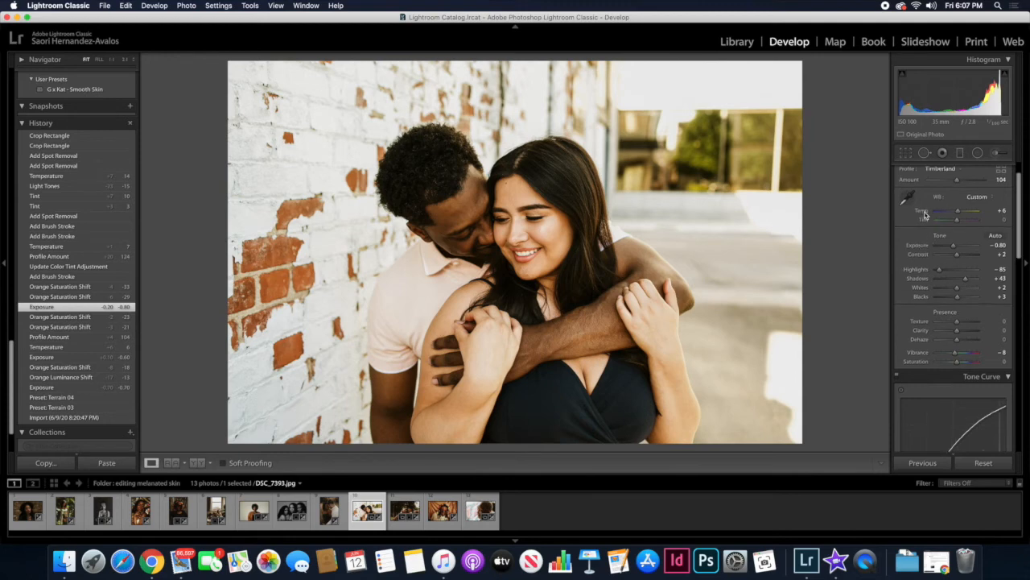
pyautogui.scroll(-10, 925, 215)
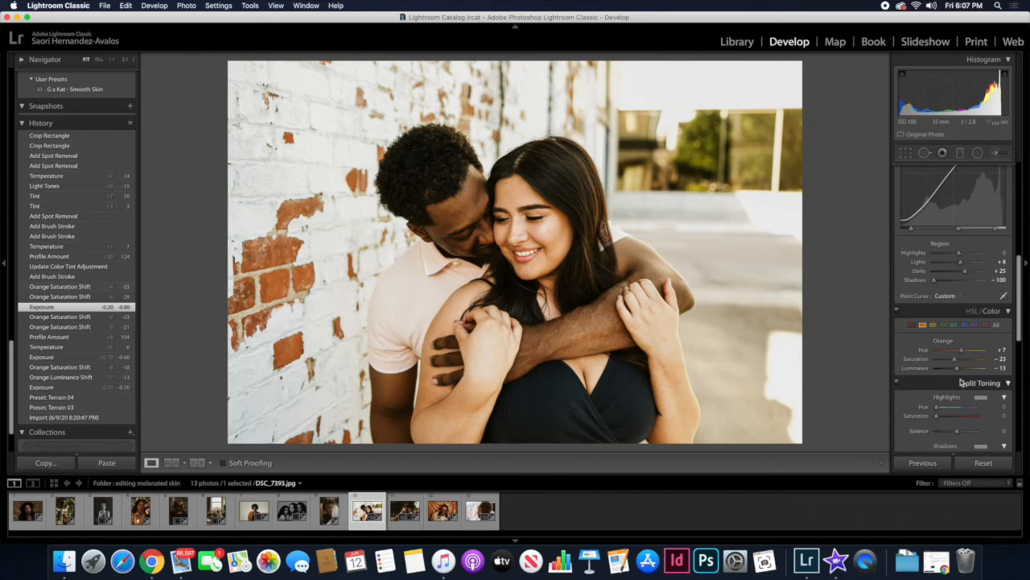
# Step through the history from Orange Saturation Shift -33, the brush stroke and its color tint update to Add Spot Removal and both Tint states.
pyautogui.click(51, 287)
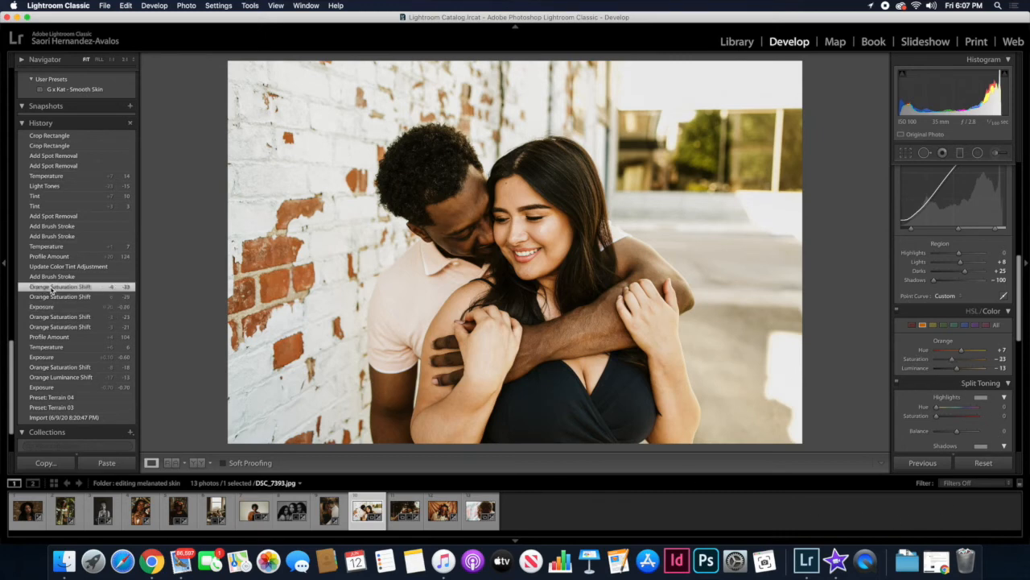
pyautogui.click(49, 277)
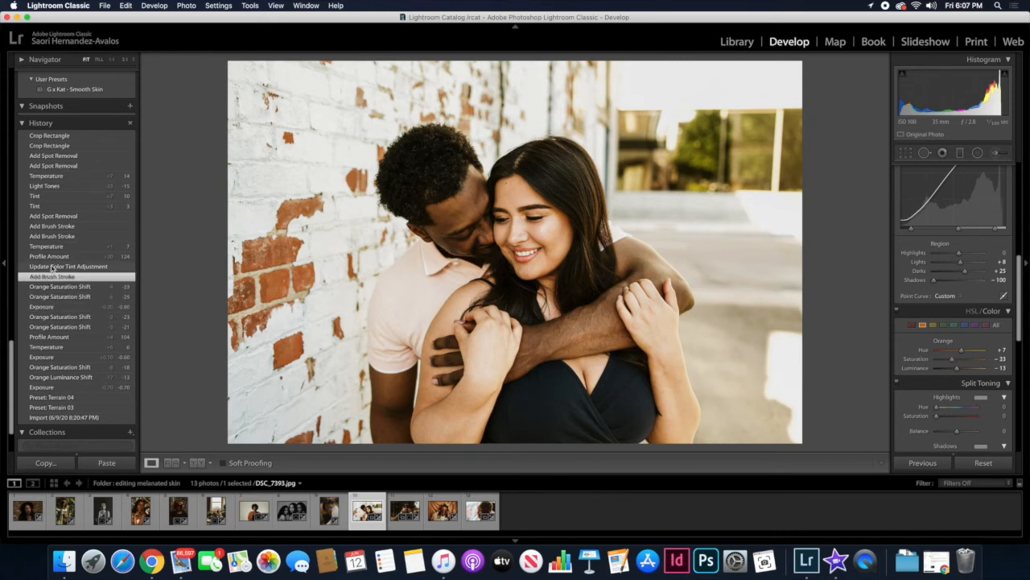
pyautogui.click(52, 267)
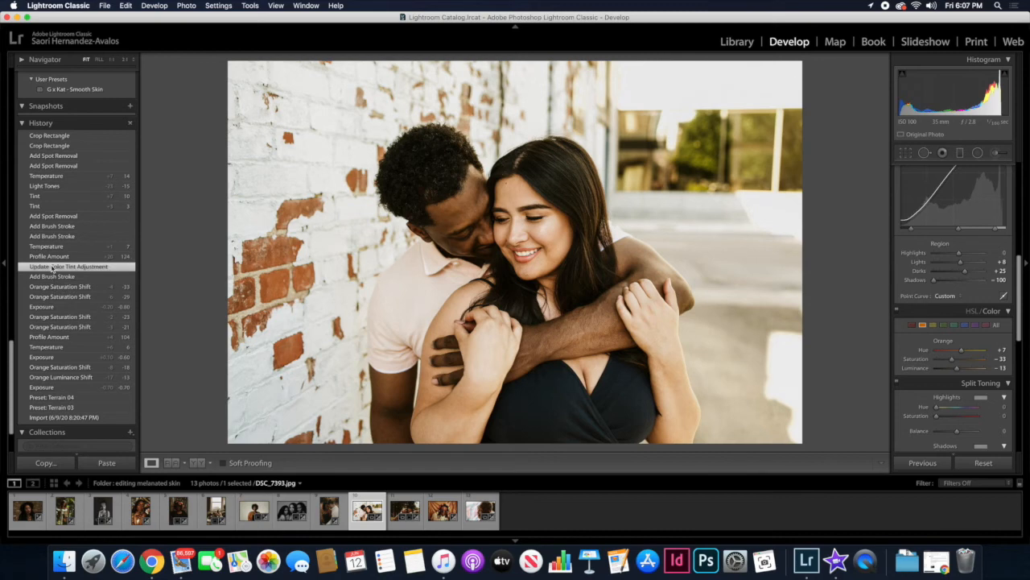
pyautogui.click(53, 215)
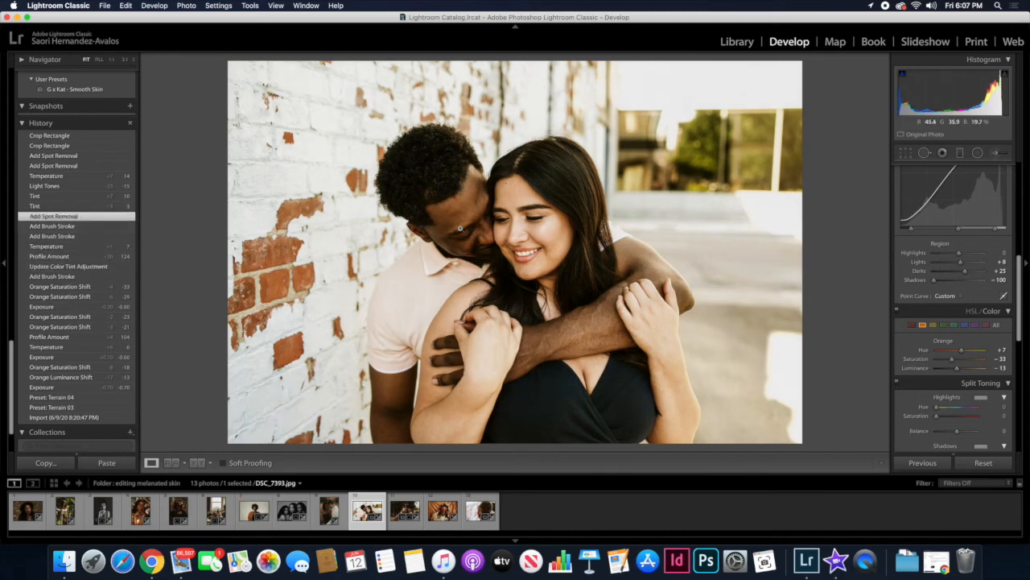
pyautogui.click(52, 203)
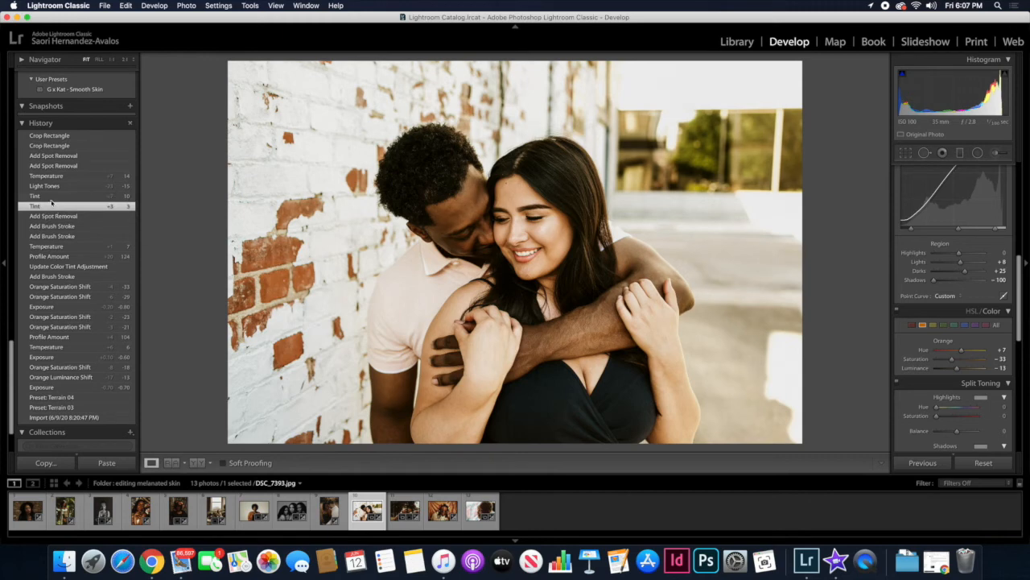
pyautogui.click(50, 196)
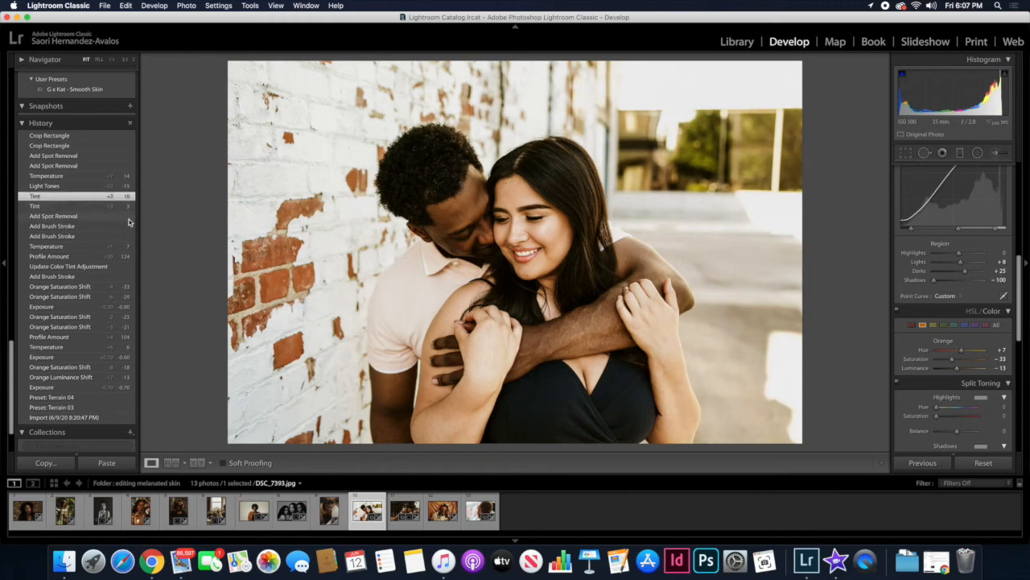
# Check the Basic tint value and repeatedly compare the Add Spot Removal state with the Tint 10 state.
pyautogui.scroll(5, 1003, 256)
pyautogui.scroll(-1, 1003, 256)
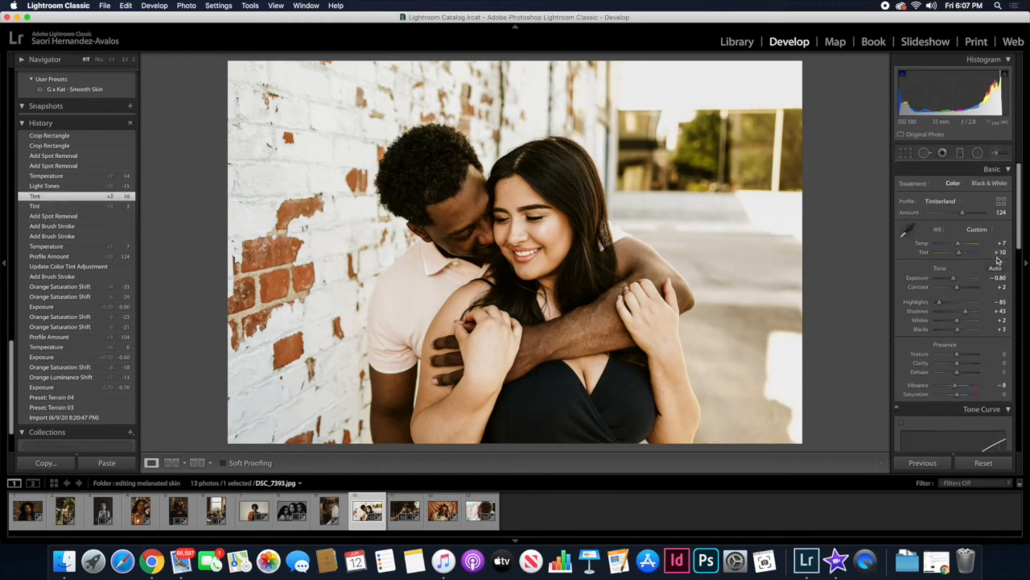
pyautogui.click(57, 215)
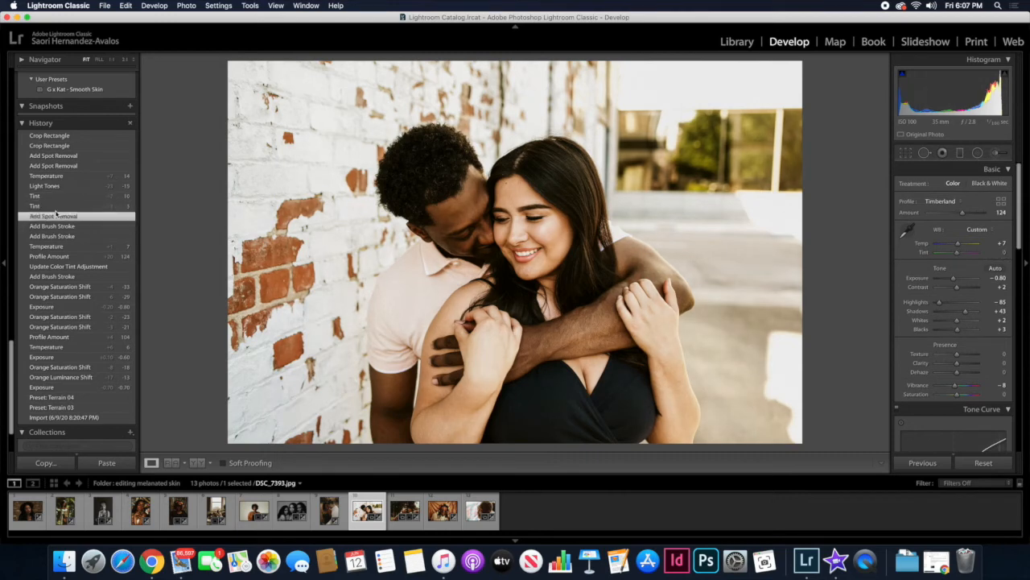
pyautogui.click(53, 198)
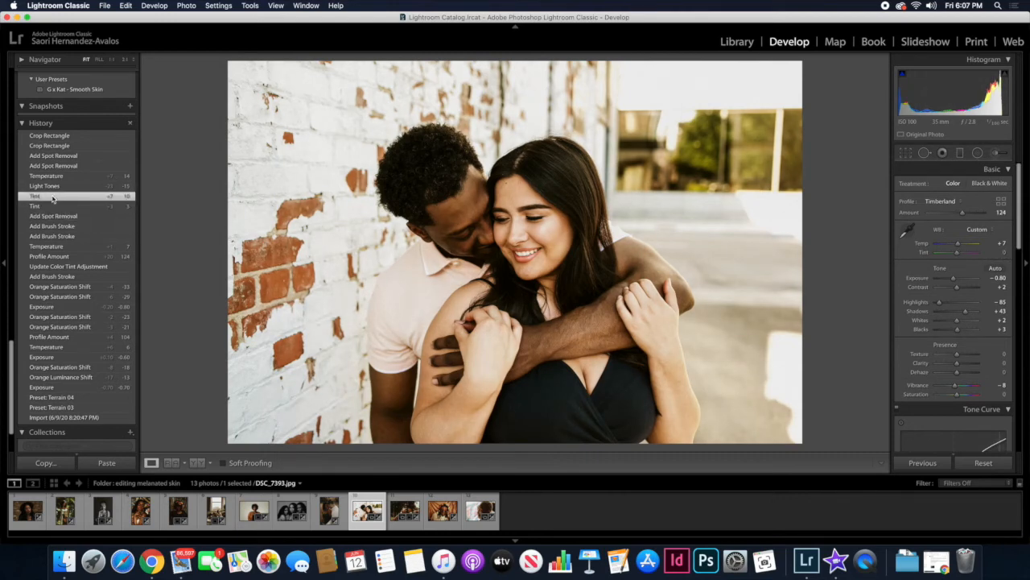
pyautogui.click(56, 216)
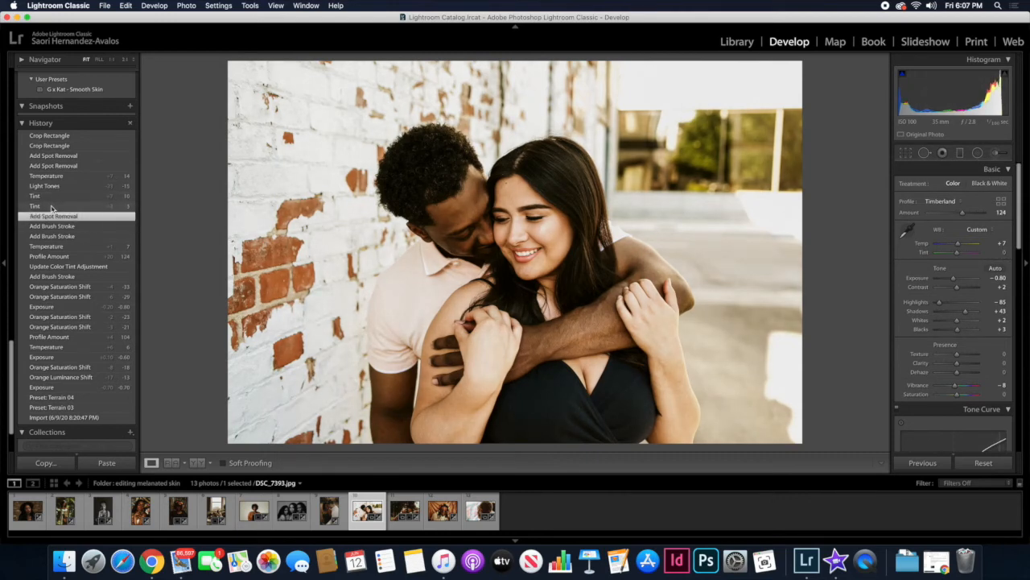
pyautogui.click(45, 198)
pyautogui.click(53, 216)
pyautogui.click(44, 198)
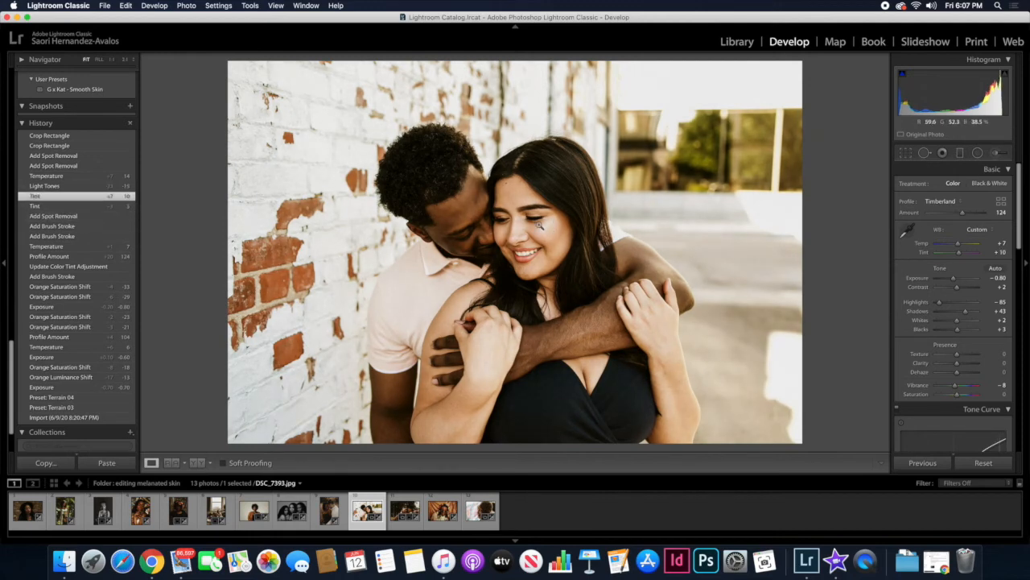
# Show the Light Tones and Temperature 14 history states and return to the final Crop Rectangle state.
pyautogui.click(90, 185)
pyautogui.click(87, 176)
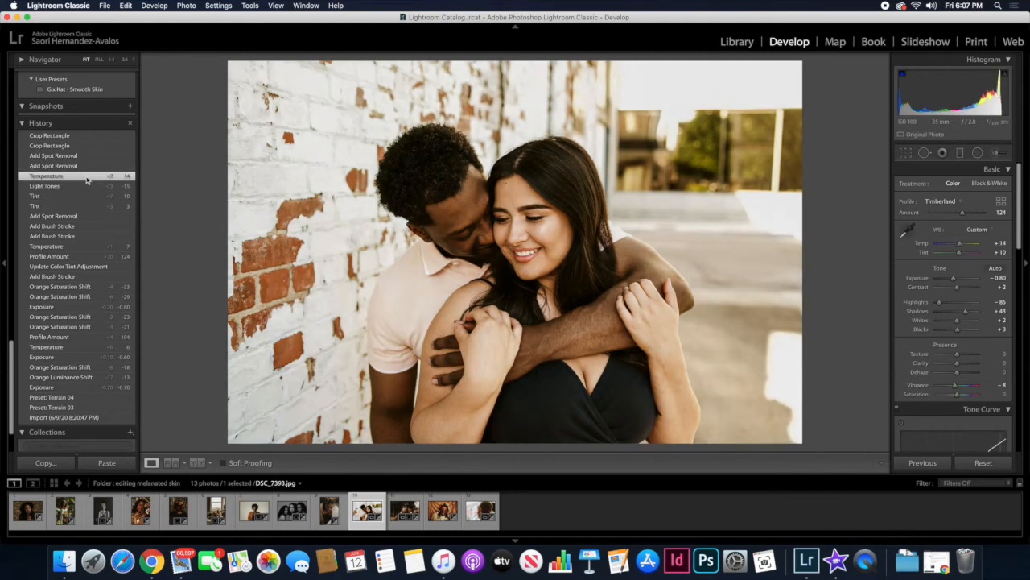
pyautogui.click(68, 137)
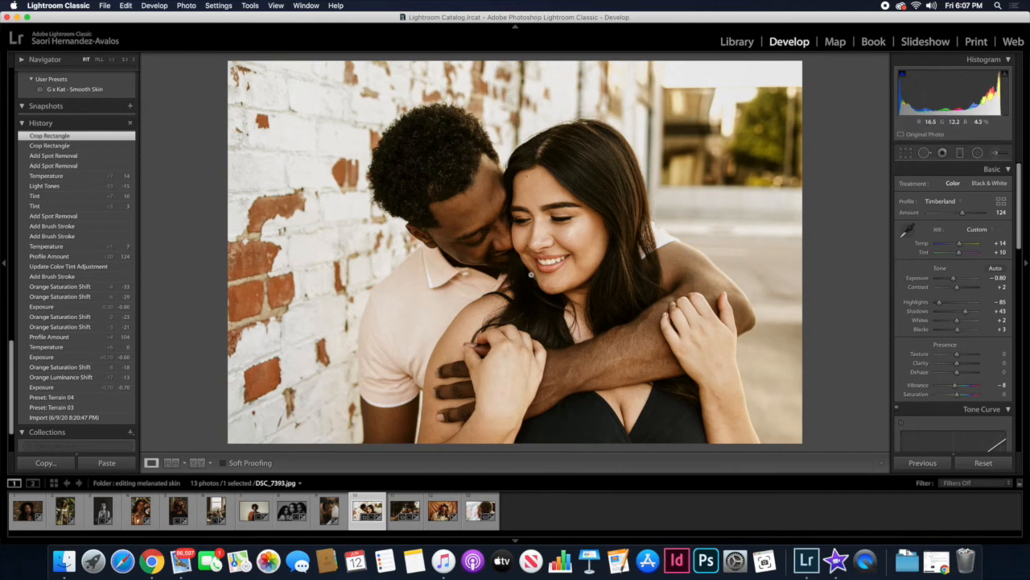
# Inspect the couple photo's crop with its thirds overlay and compare the whole image before and after editing.
pyautogui.click(906, 153)
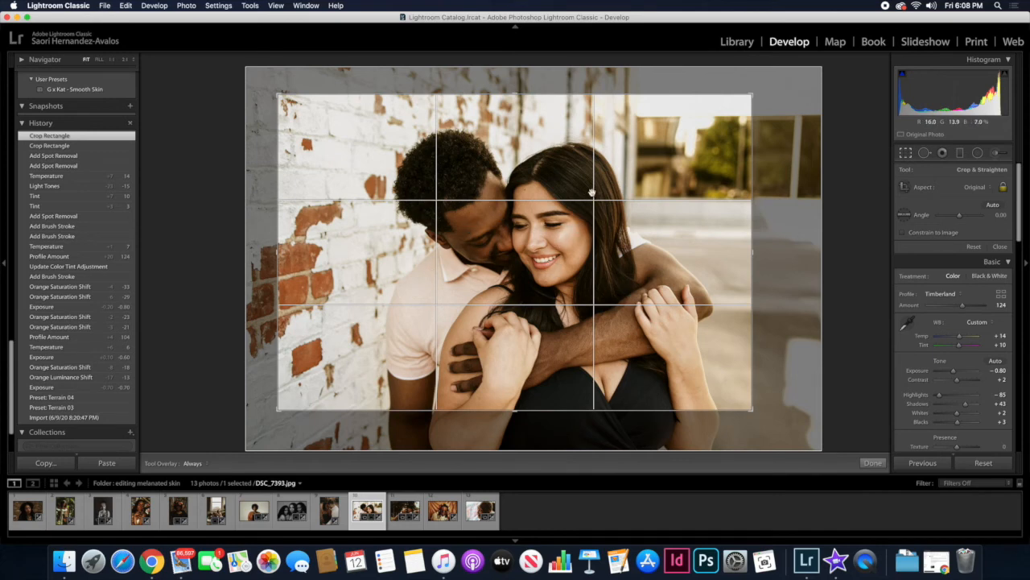
pyautogui.click(871, 463)
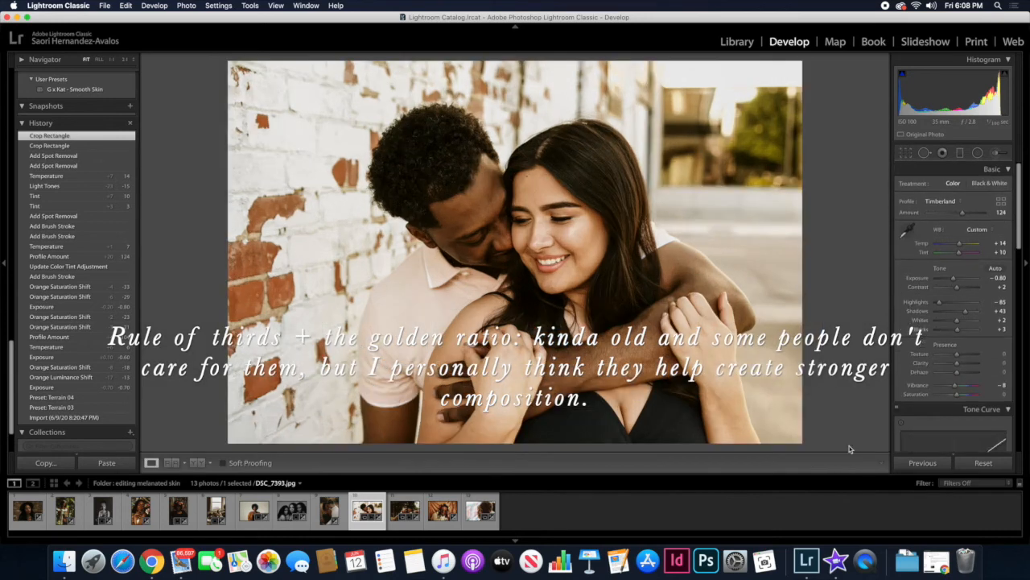
pyautogui.press('\\')
pyautogui.press('\\')
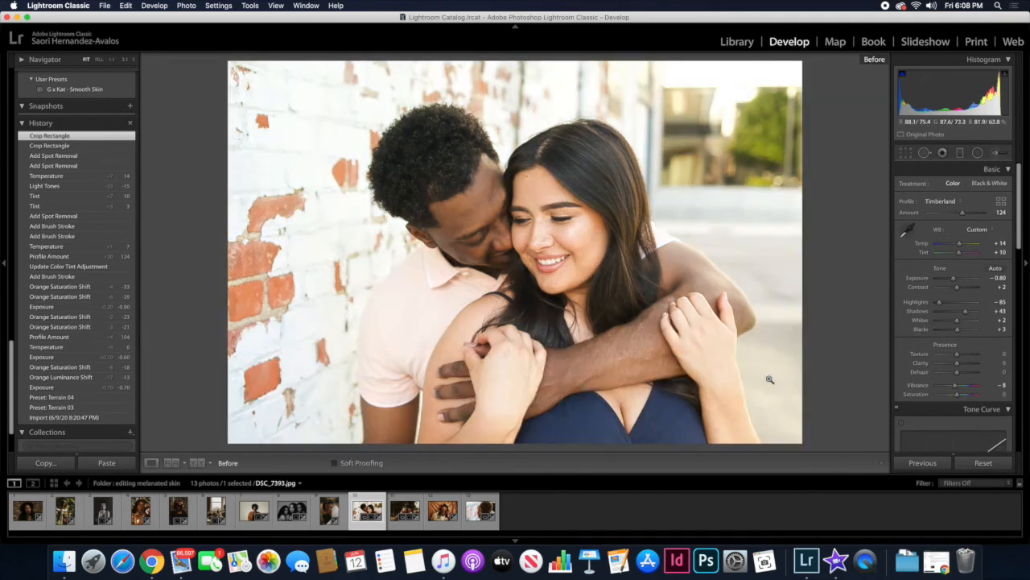
pyautogui.press('\\')
pyautogui.press('\\')
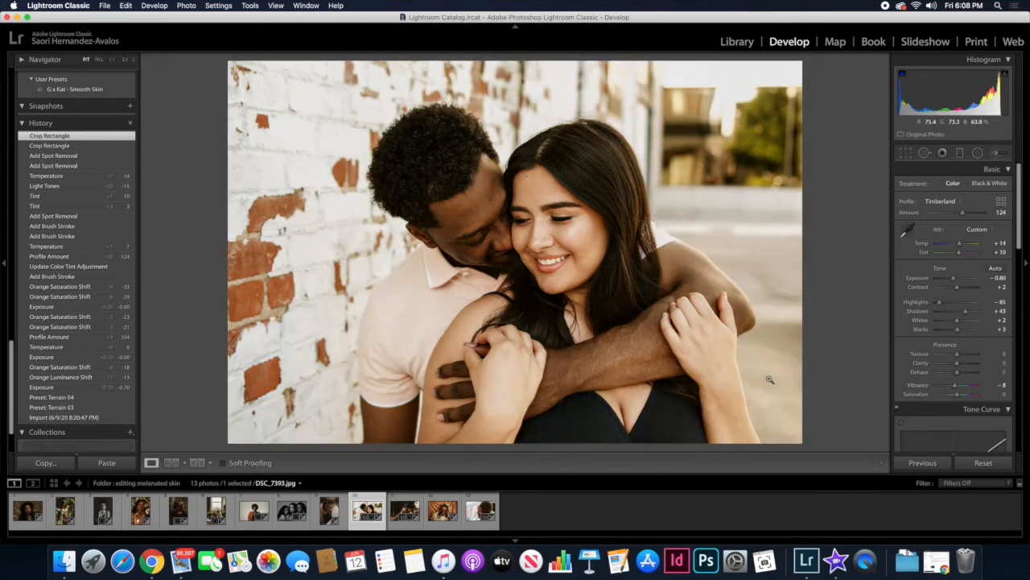
pyautogui.press('\\')
pyautogui.press('\\')
# Compare the couple's faces and skin at close range before and after editing, and return to the full view.
pyautogui.click(624, 370)
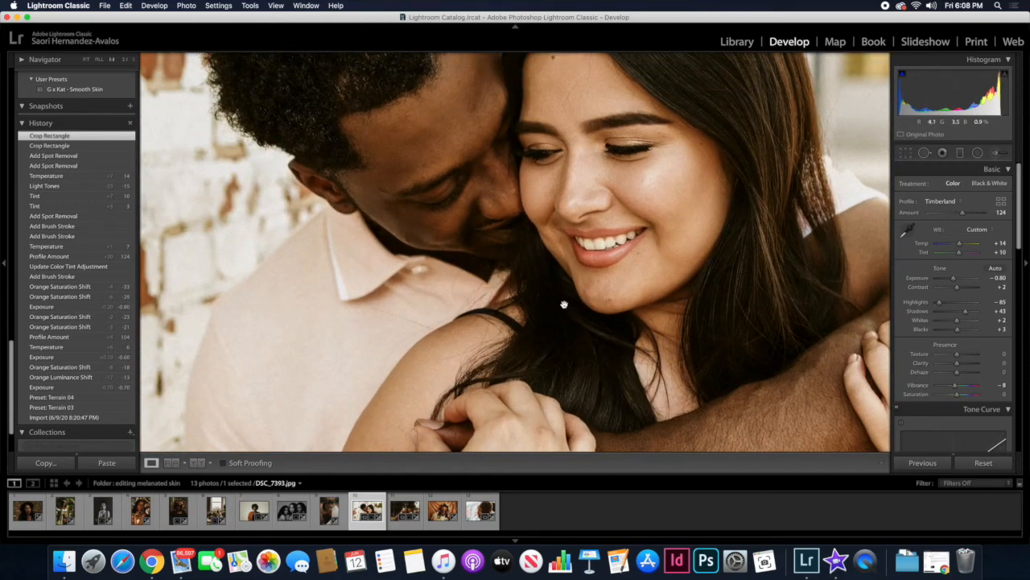
pyautogui.moveTo(426, 207); pyautogui.dragTo(429, 319)
pyautogui.press('\\')
pyautogui.press('\\')
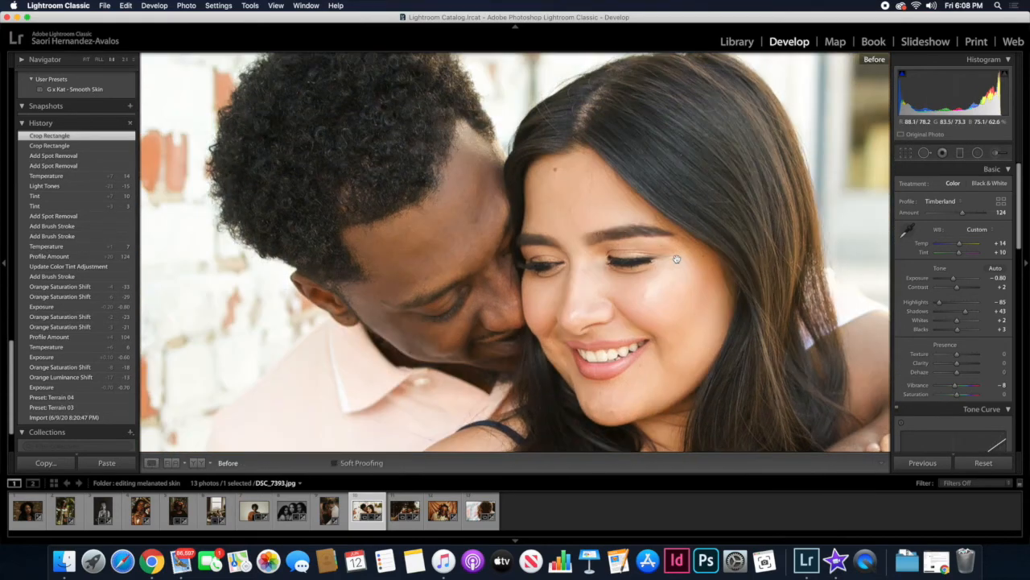
pyautogui.press('\\')
pyautogui.press('\\')
pyautogui.press('\\')
pyautogui.press('\\')
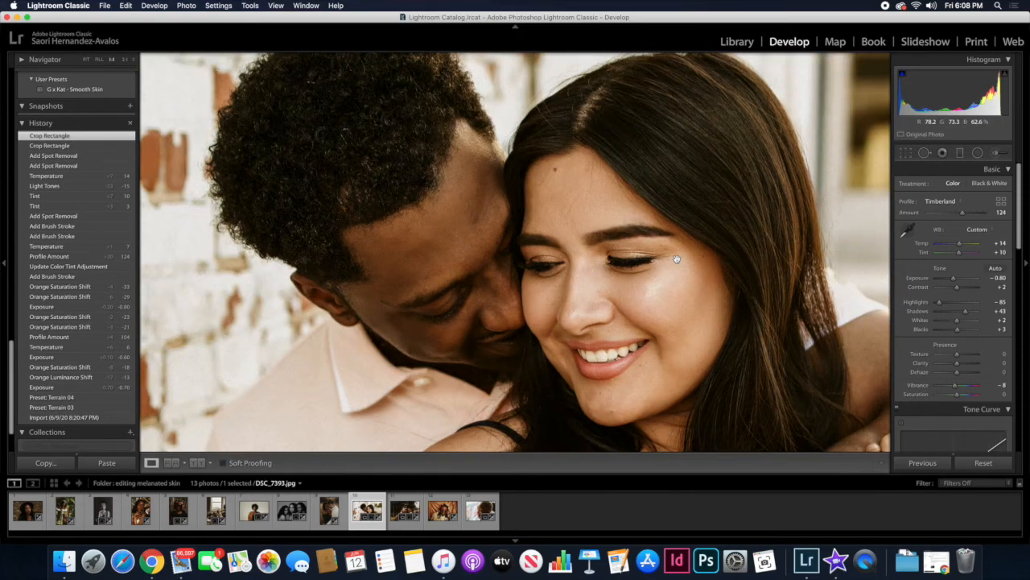
pyautogui.click(511, 243)
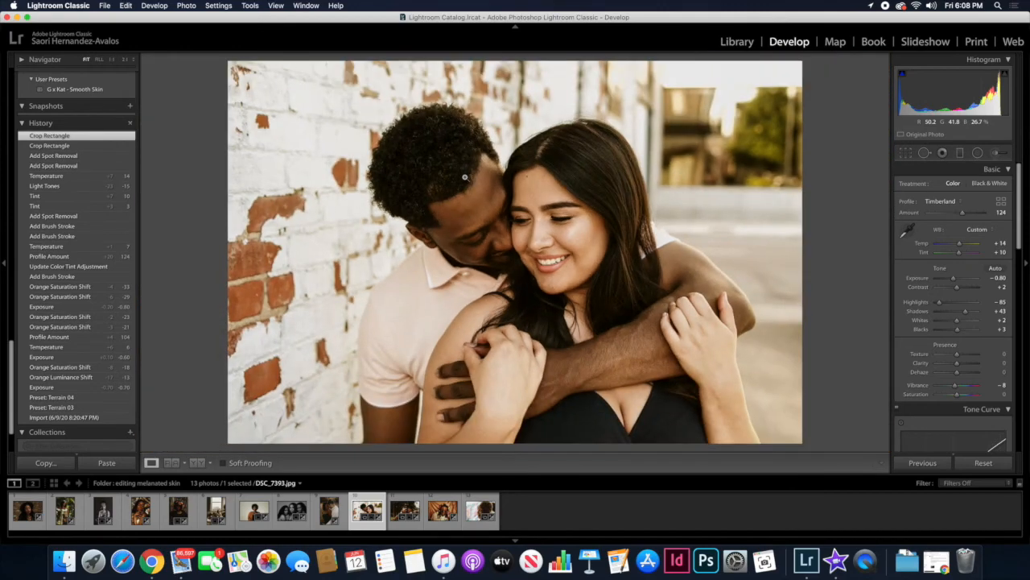
# Open the bride photo 8F4A7925.CR2 and step through its history from Import through the crop, Terrain 03 preset and lens corrections to Green Luminance Shift.
pyautogui.press('Right')
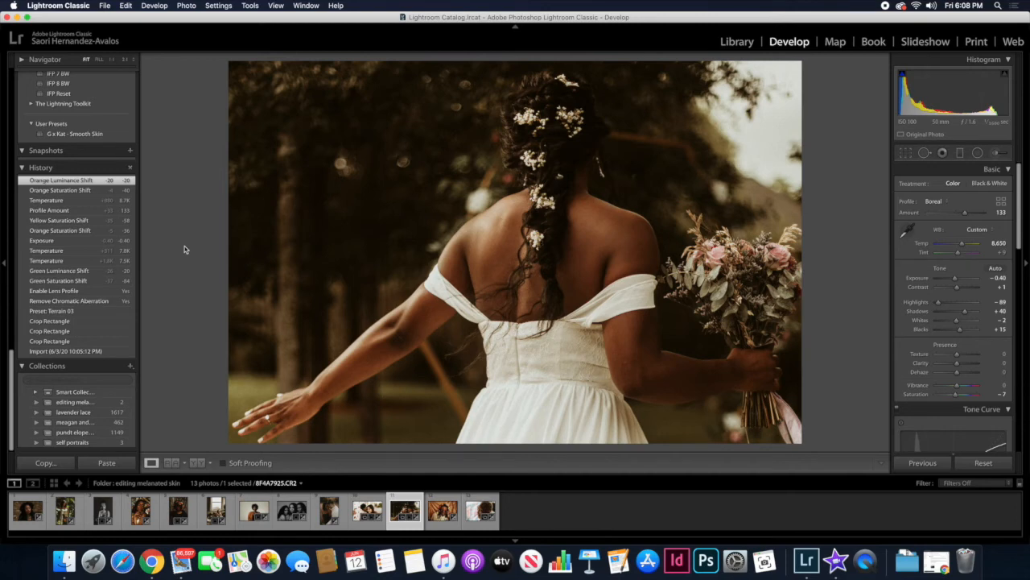
pyautogui.click(50, 351)
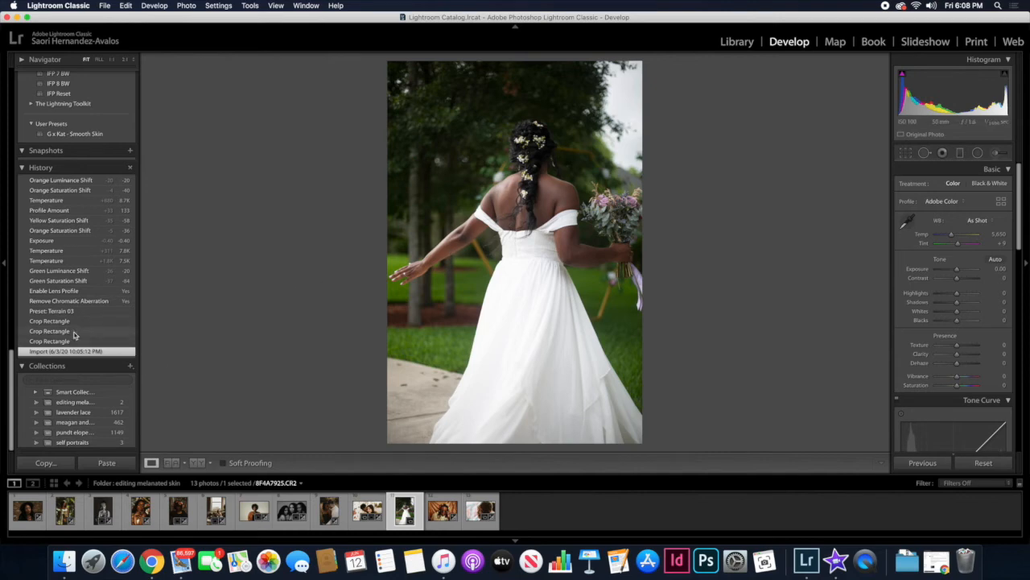
pyautogui.click(46, 321)
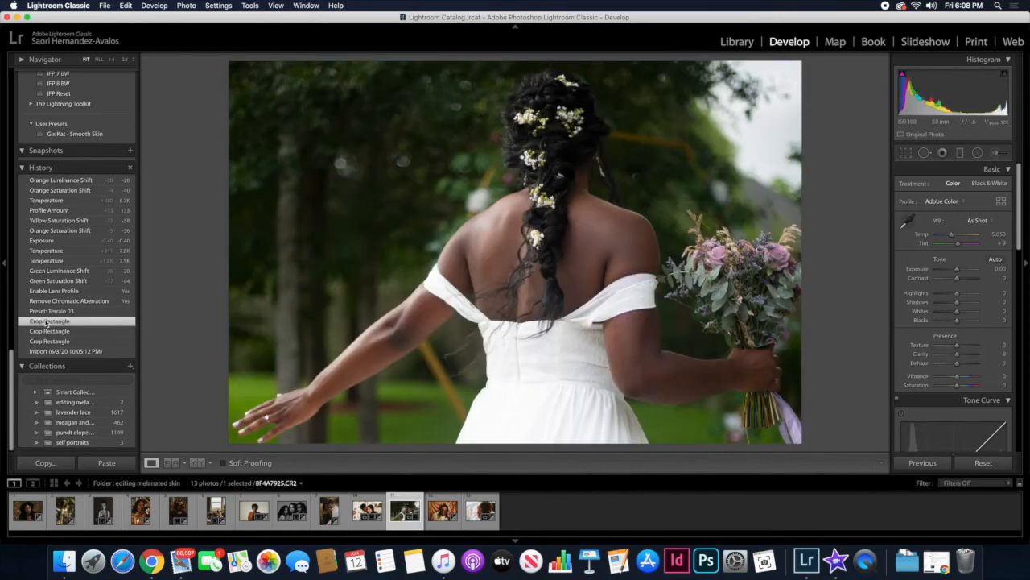
pyautogui.click(47, 312)
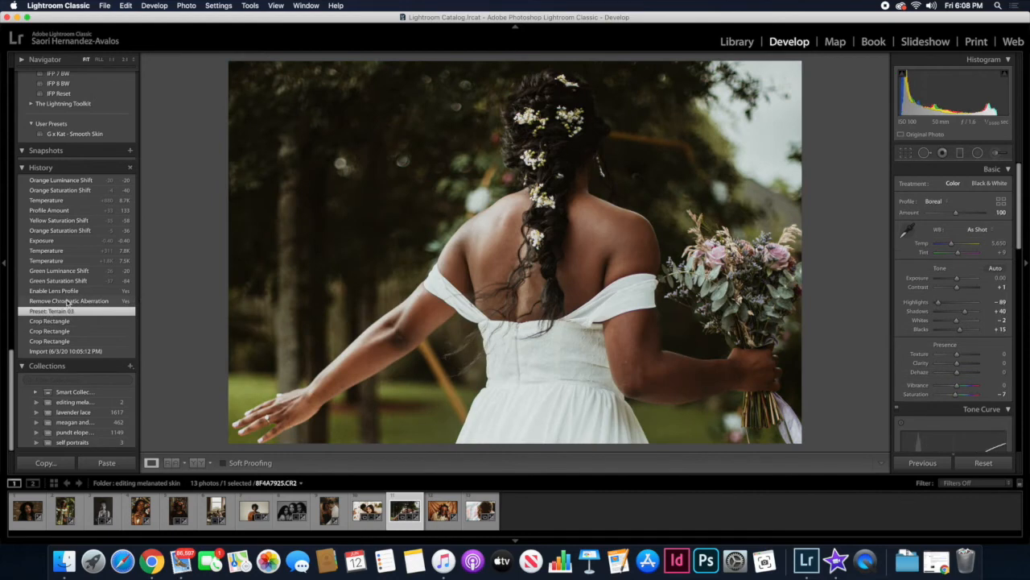
pyautogui.click(62, 300)
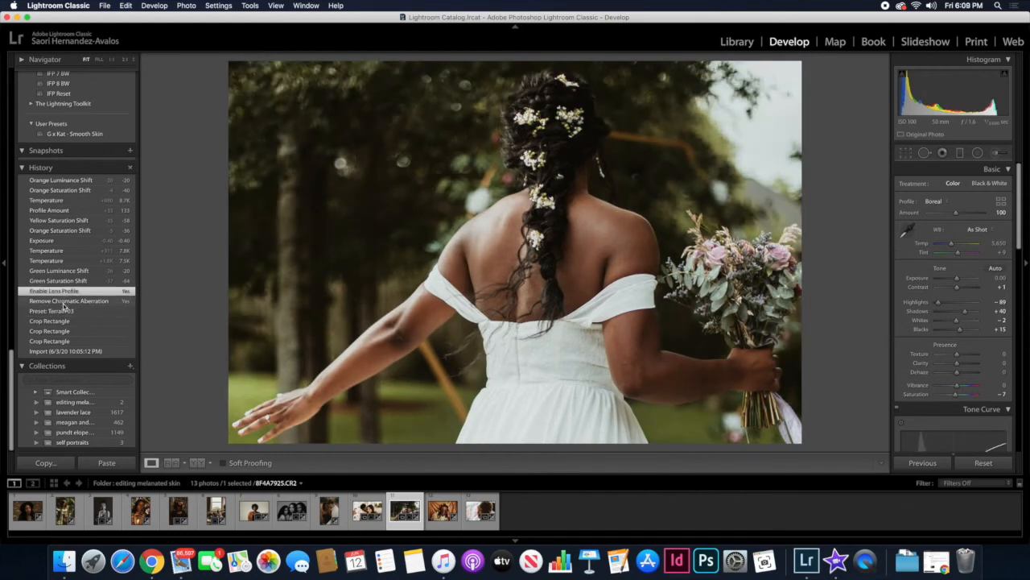
pyautogui.click(59, 291)
pyautogui.click(48, 272)
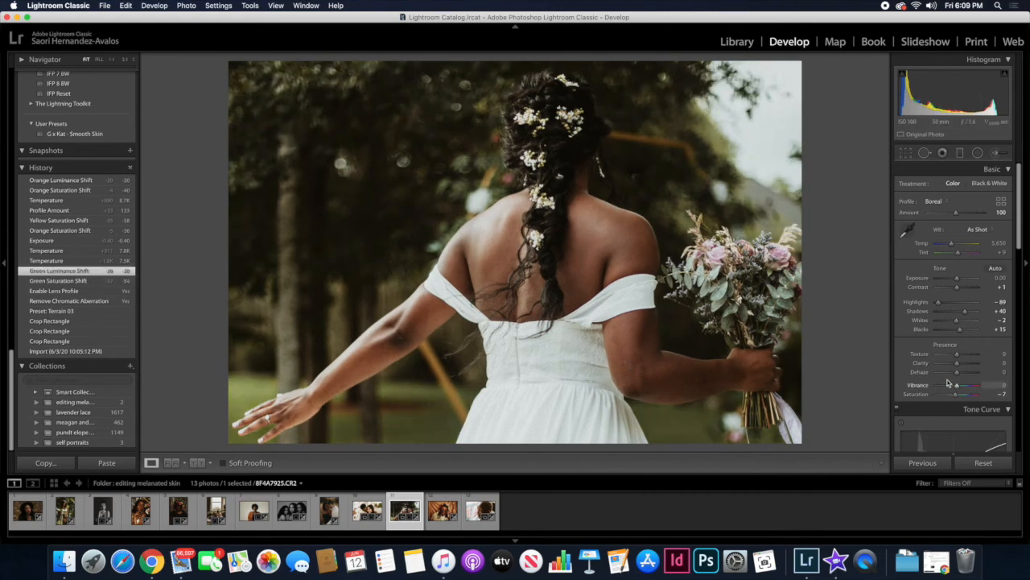
# Check the green HSL values and revisit the Green Saturation Shift and Green Luminance Shift history states.
pyautogui.scroll(-10, 950, 274)
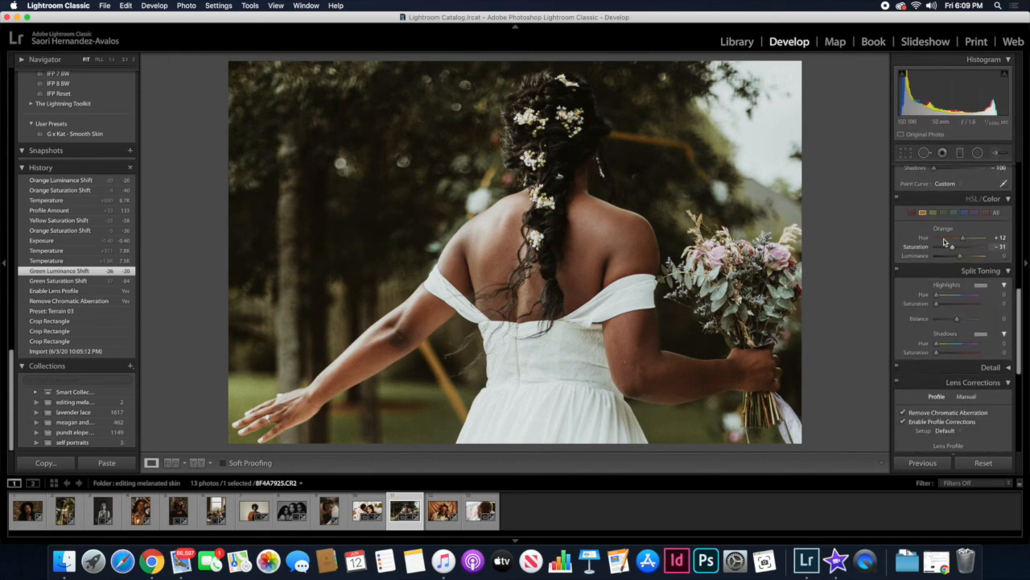
pyautogui.click(944, 213)
pyautogui.click(68, 282)
pyautogui.click(66, 273)
# Step through the Temperature 7.5K and 7.8K, Exposure -0.40 and Orange Saturation Shift -36 history states.
pyautogui.click(70, 260)
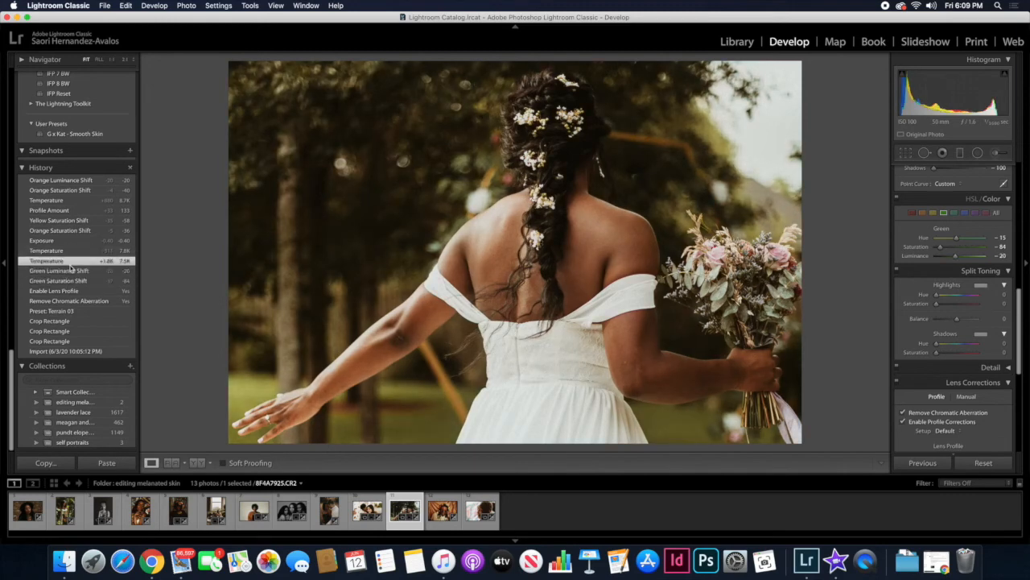
pyautogui.click(66, 254)
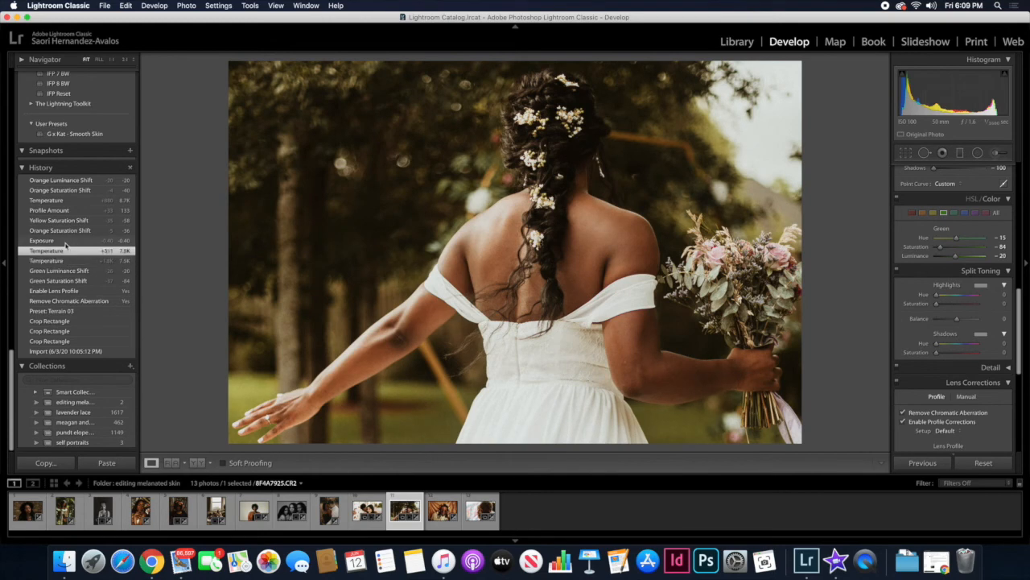
pyautogui.click(66, 244)
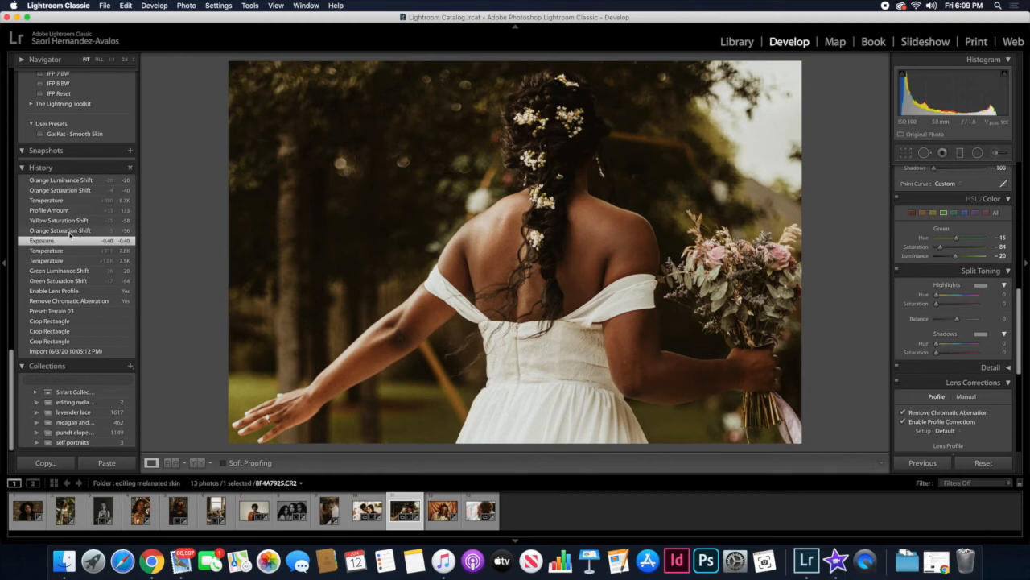
pyautogui.click(69, 232)
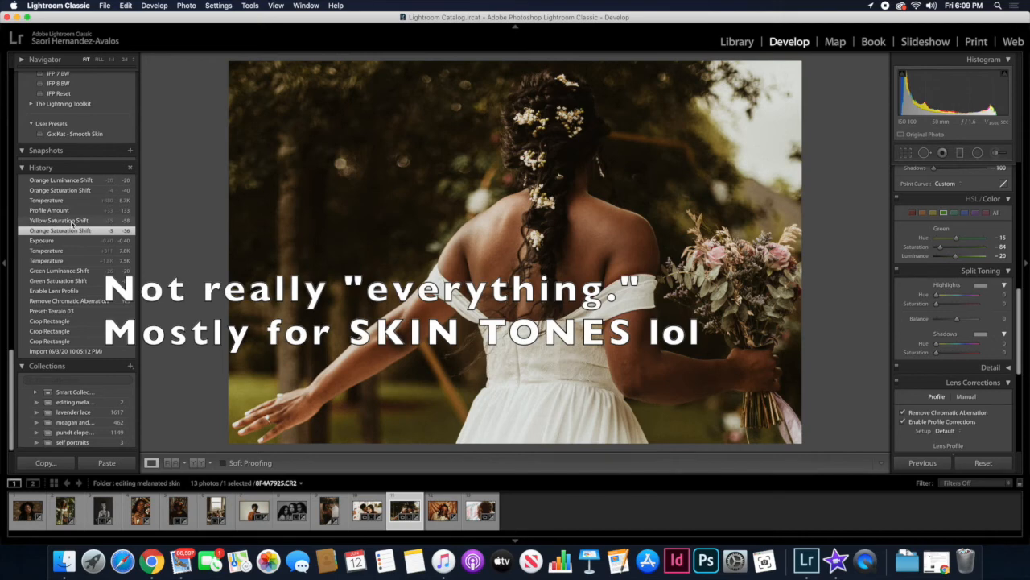
# Show the yellow HSL values and repeatedly compare the Yellow Saturation Shift -58 state with the Orange Saturation Shift -36 state.
pyautogui.click(933, 213)
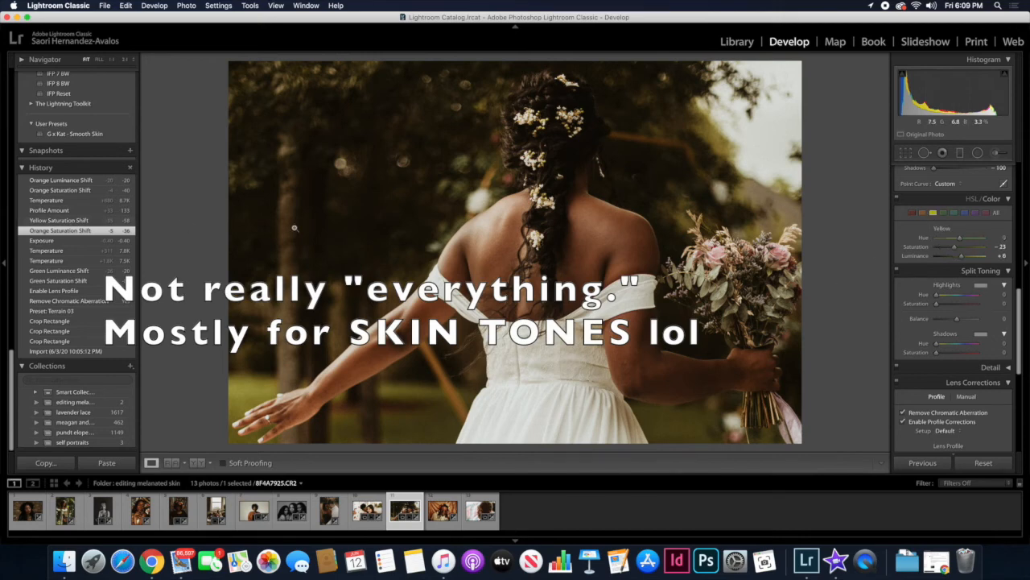
pyautogui.click(91, 221)
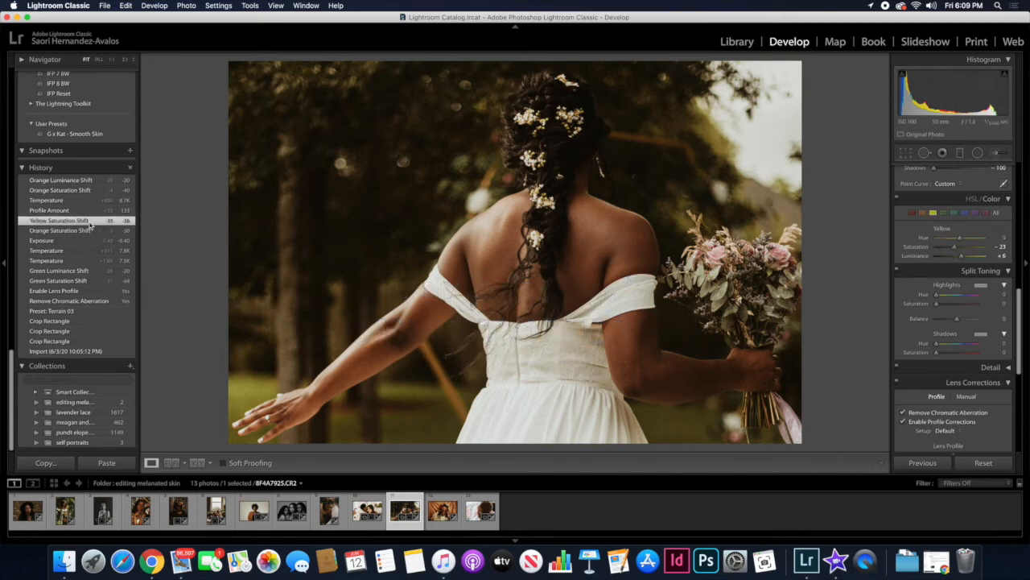
pyautogui.click(73, 232)
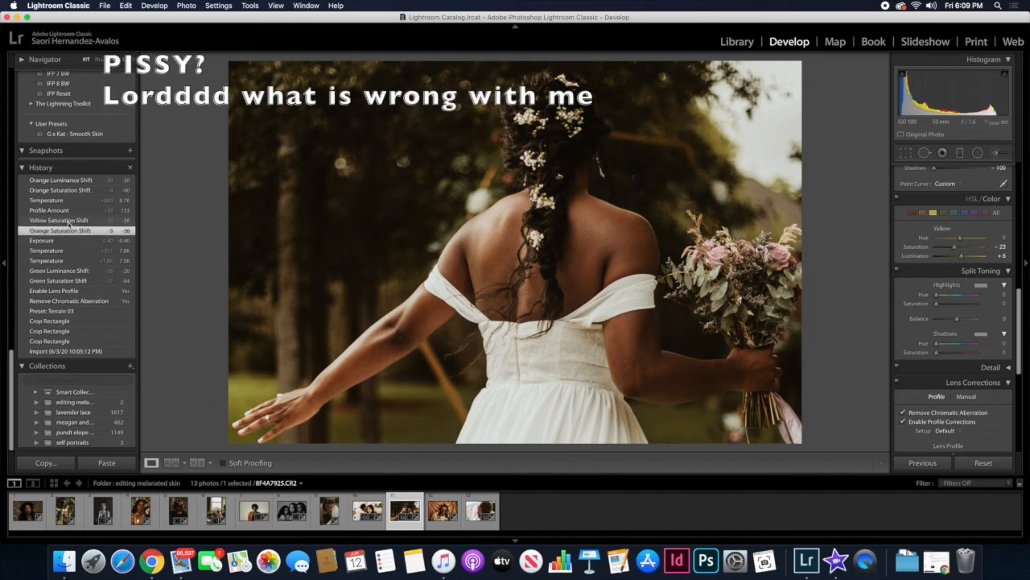
pyautogui.click(70, 224)
pyautogui.click(70, 233)
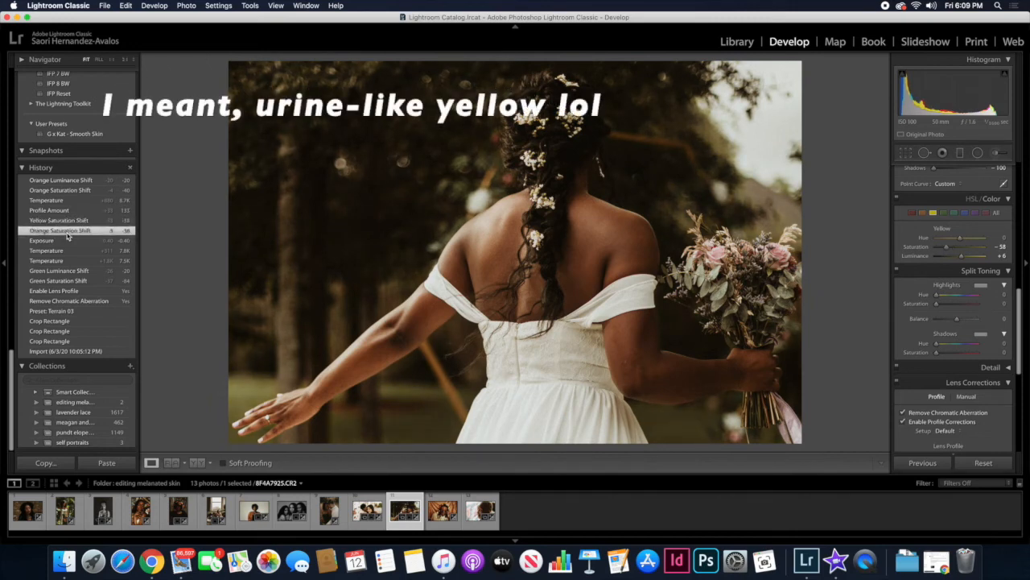
pyautogui.click(64, 222)
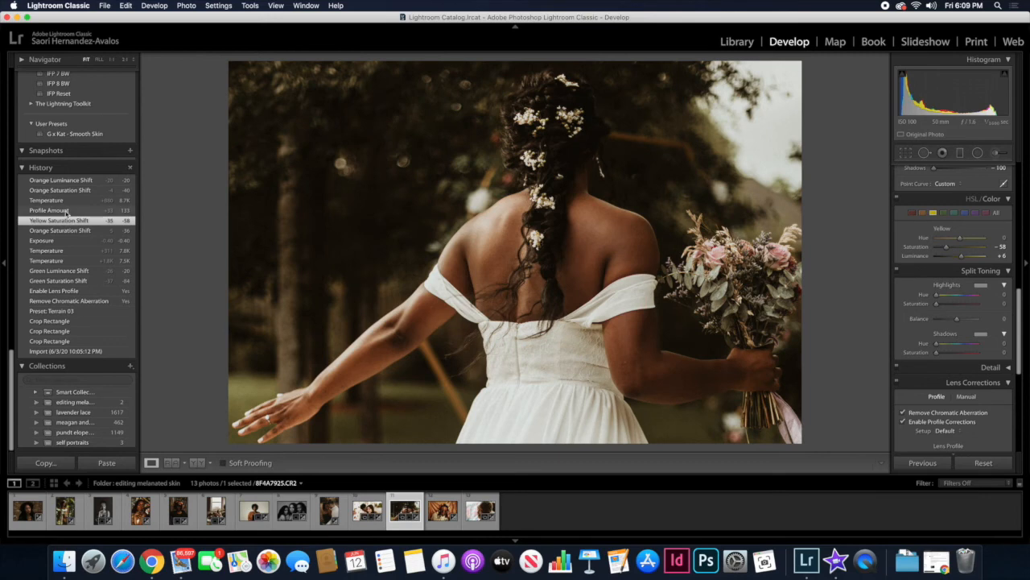
# Check the Basic profile amount and compare the Profile Amount 133 state with the Yellow Saturation Shift state.
pyautogui.scroll(10, 988, 214)
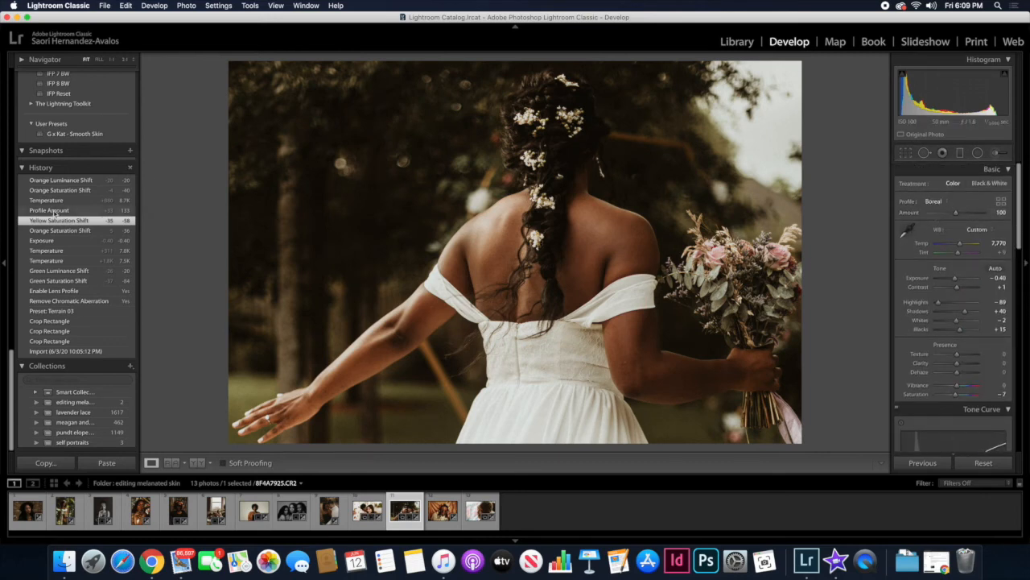
pyautogui.click(51, 211)
pyautogui.click(54, 220)
pyautogui.click(51, 211)
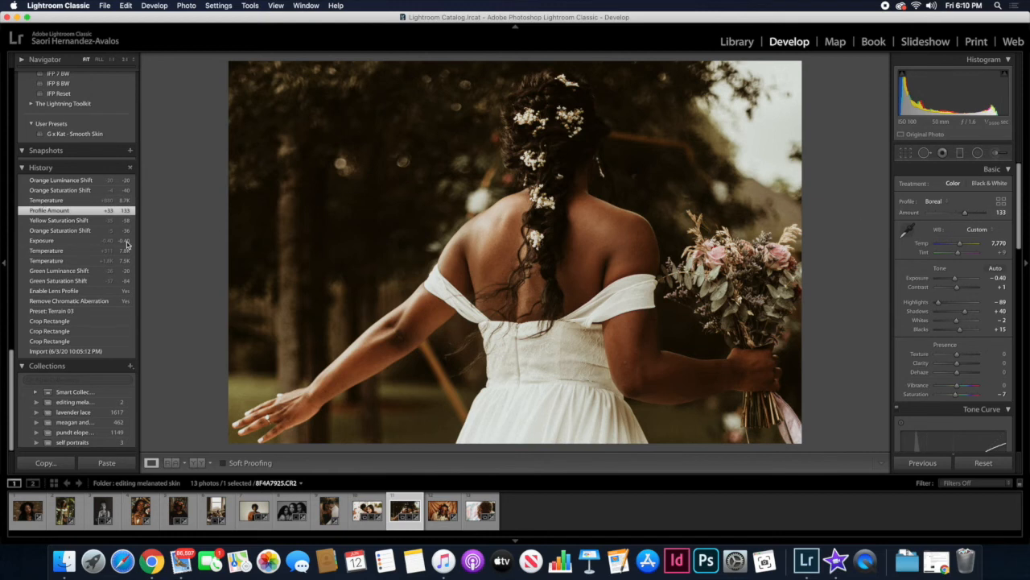
# Show the Temperature 8.7K state and repeatedly compare Orange Saturation Shift -40 with the final Orange Luminance Shift -20 state.
pyautogui.click(69, 201)
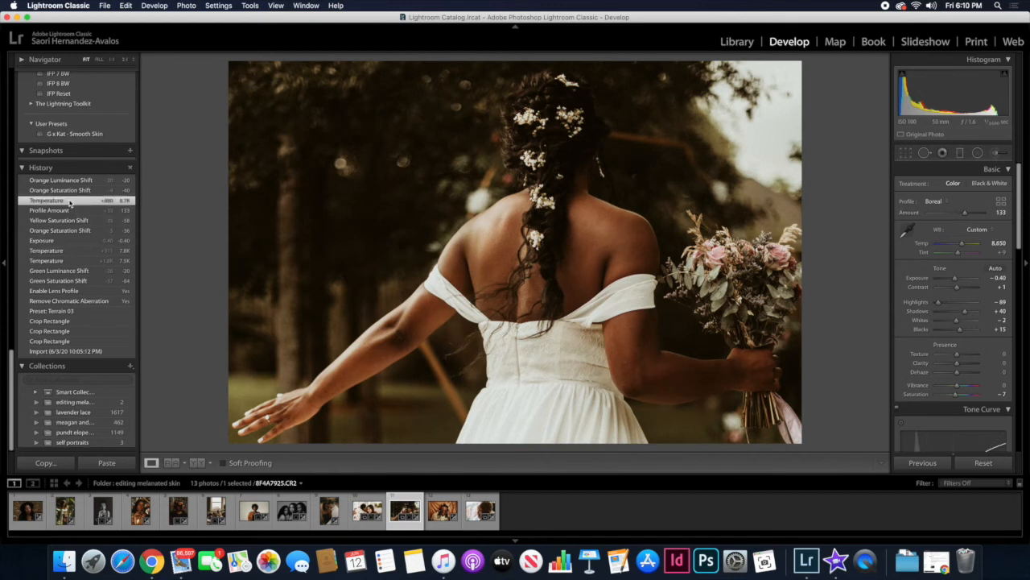
pyautogui.click(68, 191)
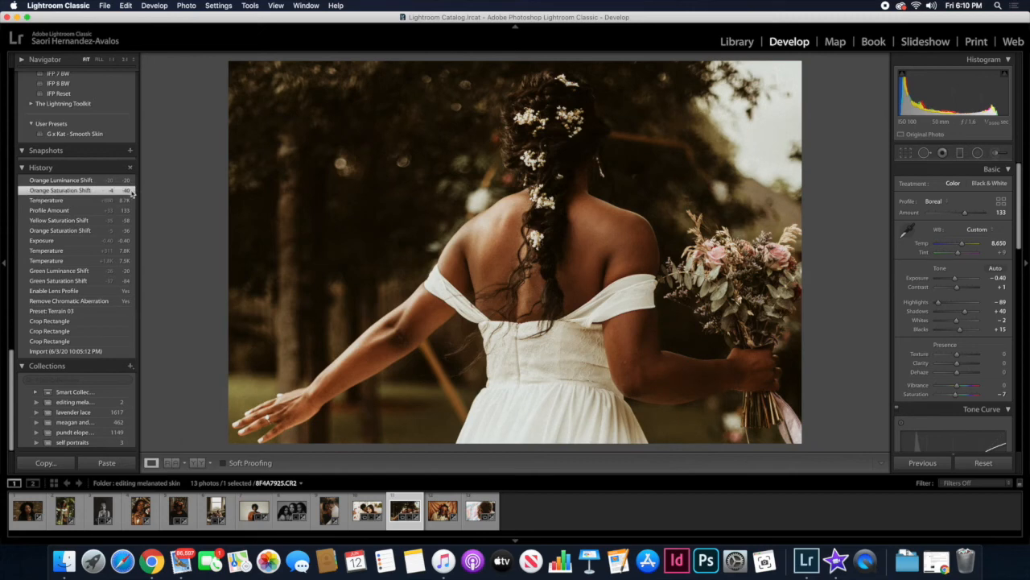
pyautogui.click(83, 180)
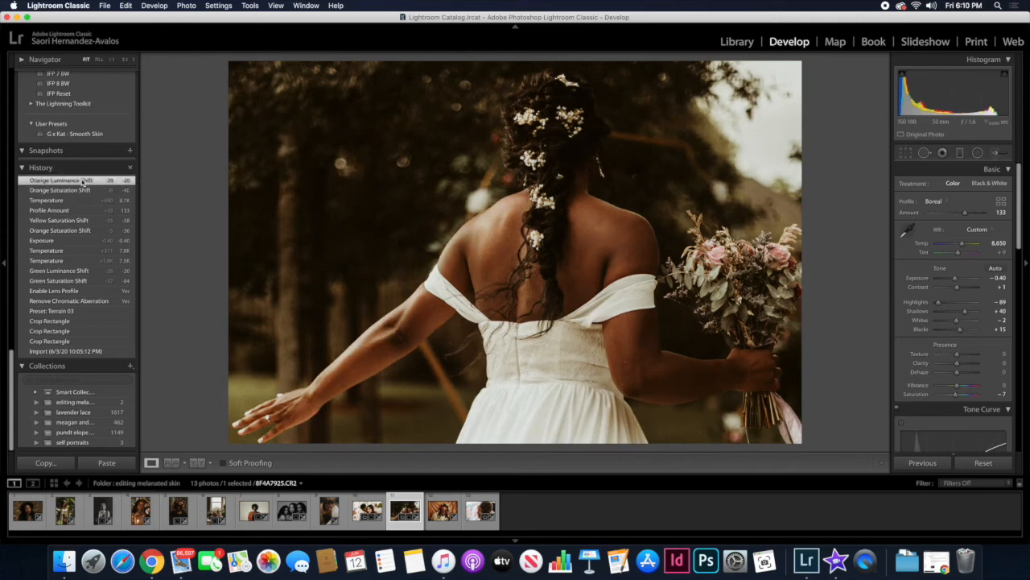
pyautogui.click(81, 189)
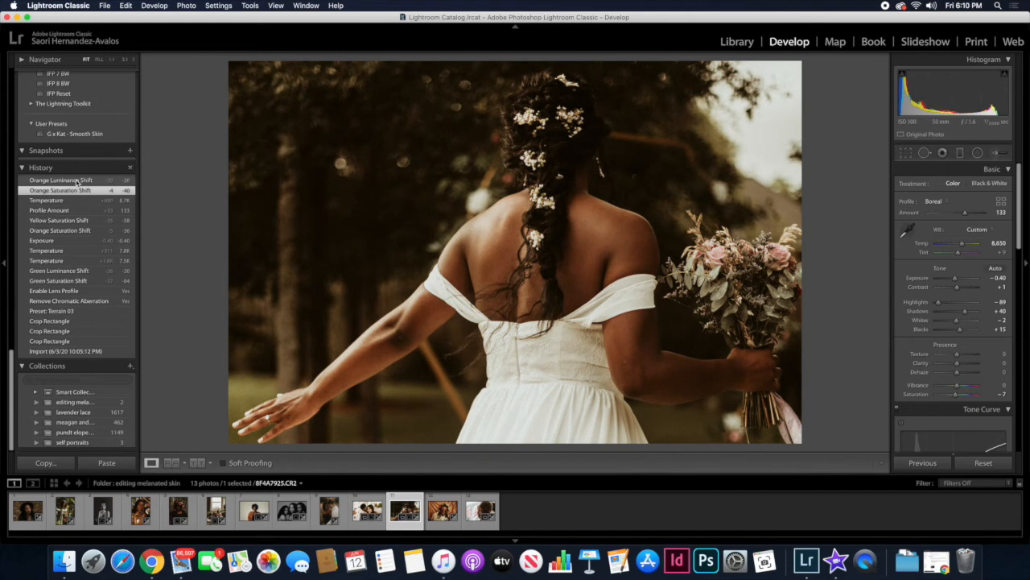
pyautogui.click(77, 180)
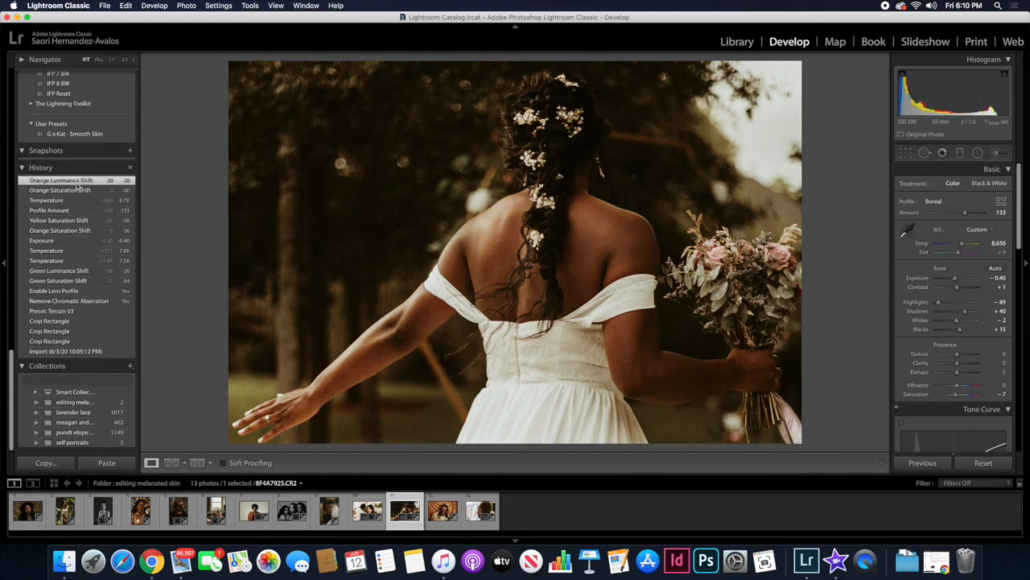
pyautogui.click(79, 189)
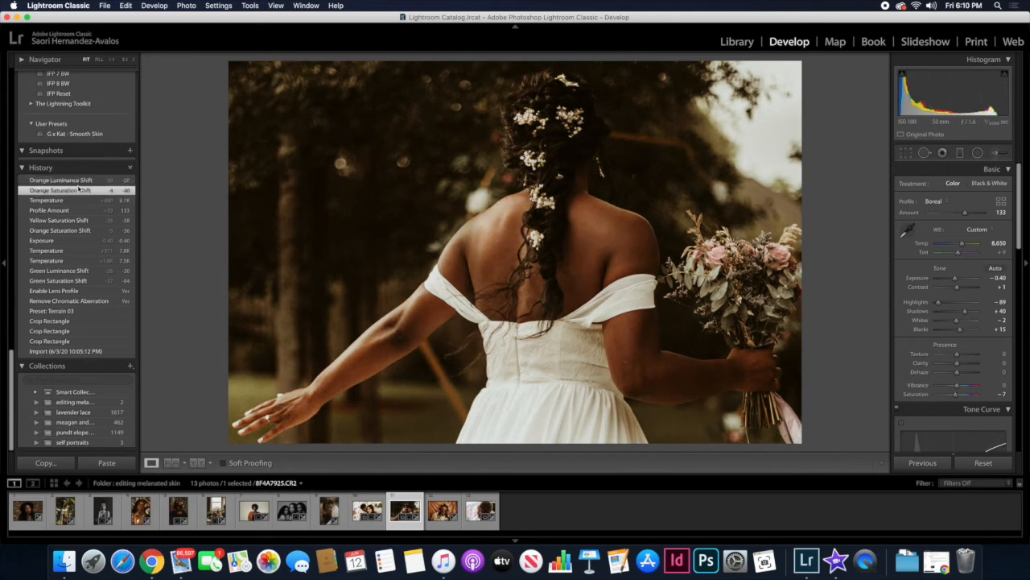
pyautogui.click(81, 181)
# Compare the skin on the bride's back and arms at close range before and after editing.
pyautogui.click(505, 214)
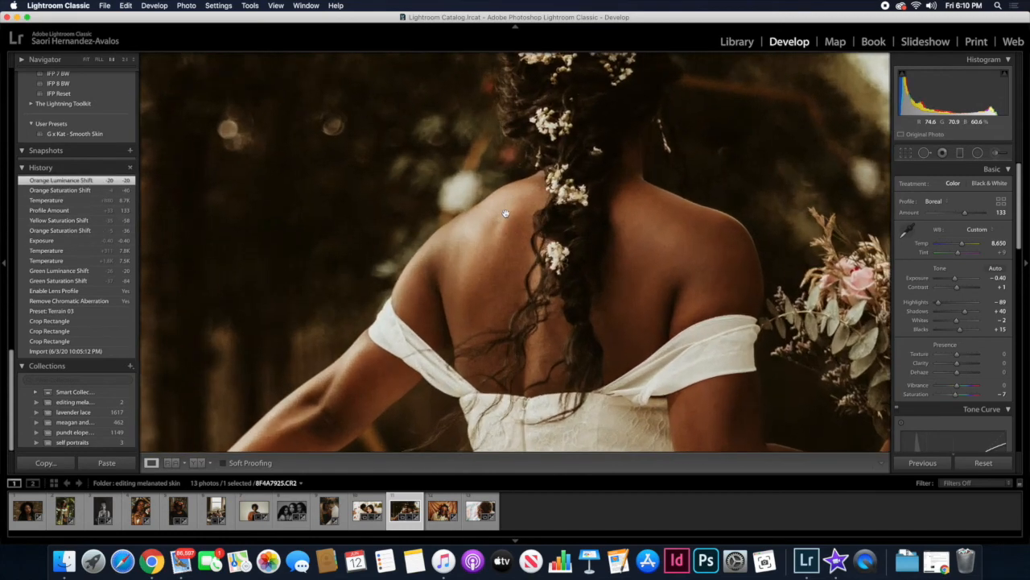
pyautogui.press('\\')
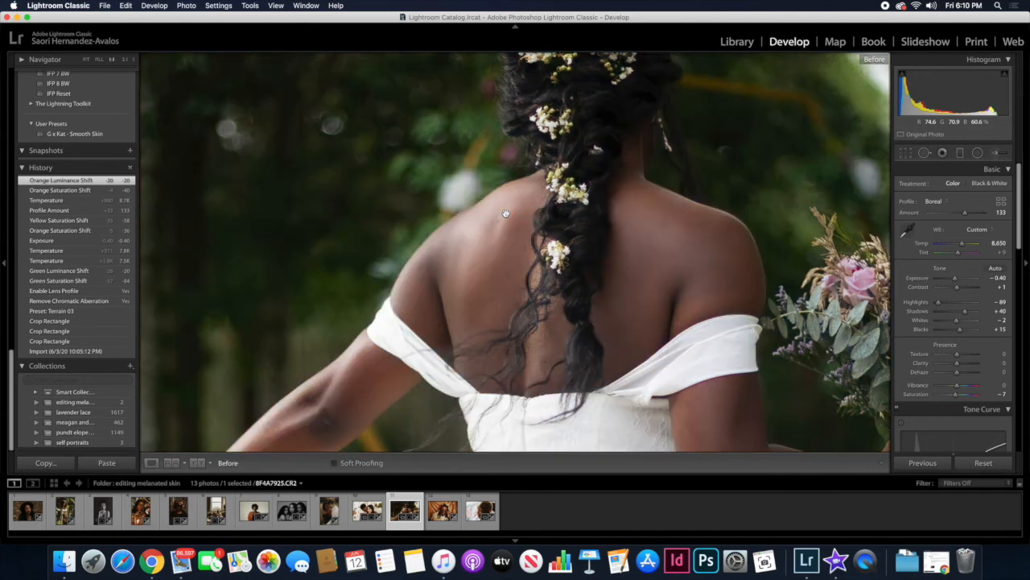
pyautogui.press('\\')
pyautogui.press('\\')
pyautogui.press('\\')
pyautogui.moveTo(576, 257); pyautogui.dragTo(541, 127)
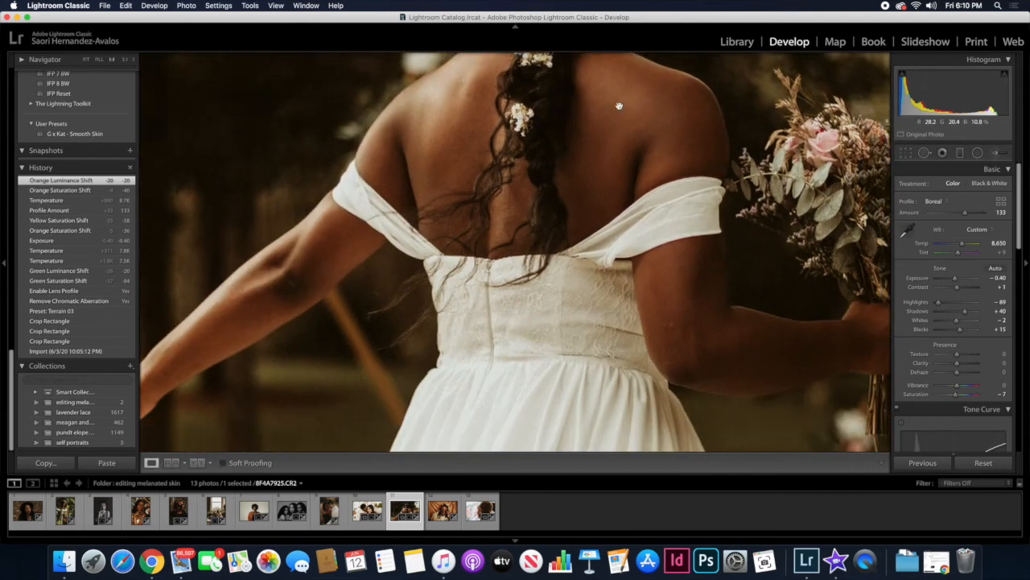
# Examine the edited skin on the bride's arms, shoulders and back at close range, and return to the whole photo.
pyautogui.moveTo(306, 292); pyautogui.dragTo(329, 228)
pyautogui.moveTo(398, 177); pyautogui.dragTo(400, 254)
pyautogui.moveTo(566, 223); pyautogui.dragTo(635, 119)
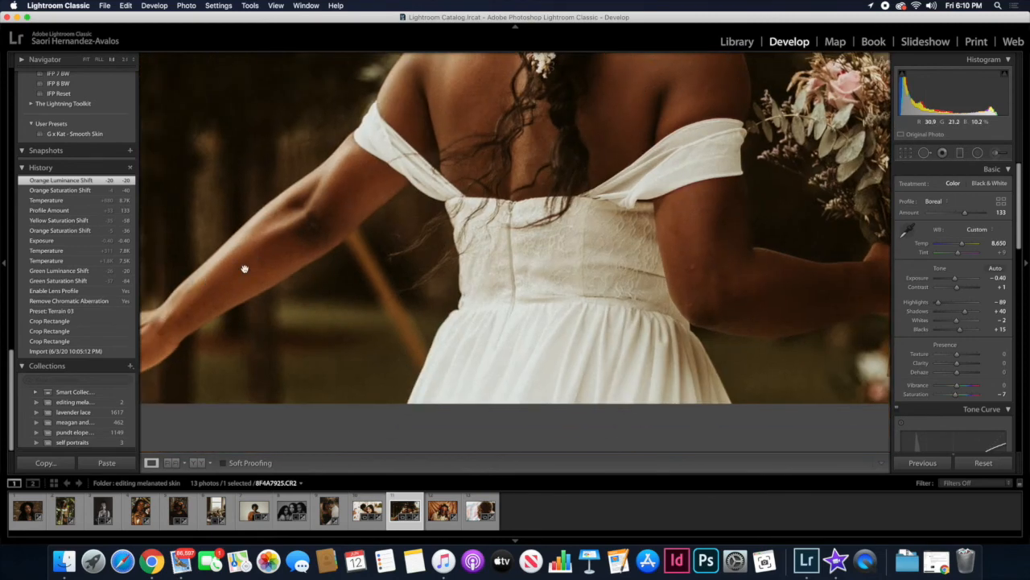
pyautogui.scroll(4, 510, 159)
pyautogui.scroll(2, 510, 160)
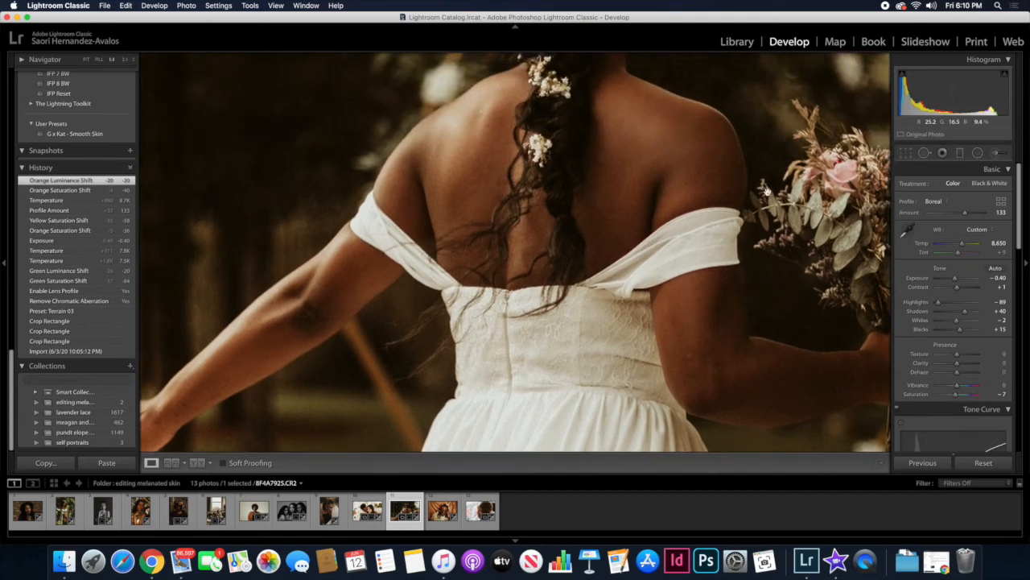
pyautogui.moveTo(678, 163); pyautogui.dragTo(675, 218)
pyautogui.click(675, 218)
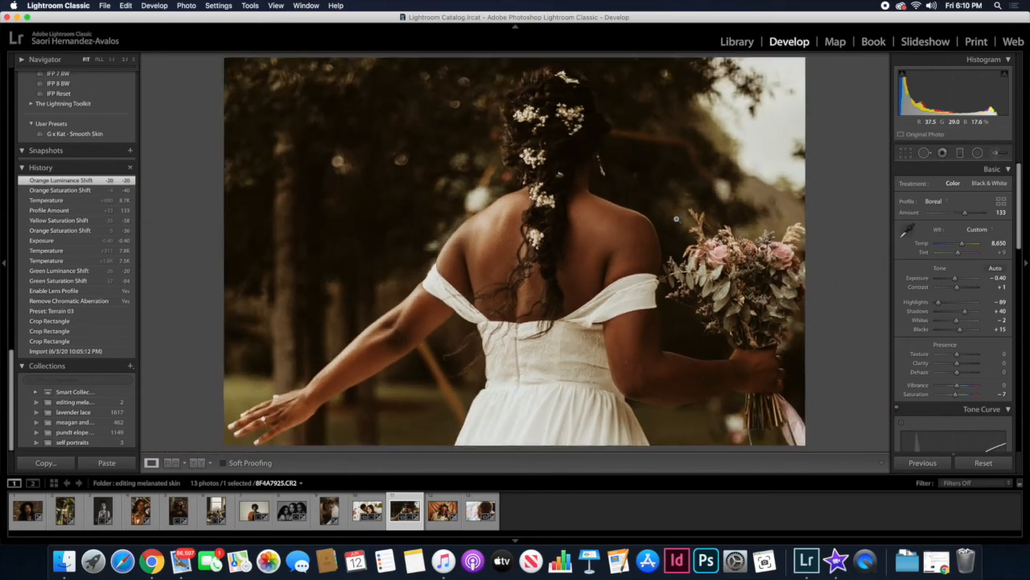
# Inspect the unedited bride's back up close and compare the whole photo before and after editing.
pyautogui.press('\\')
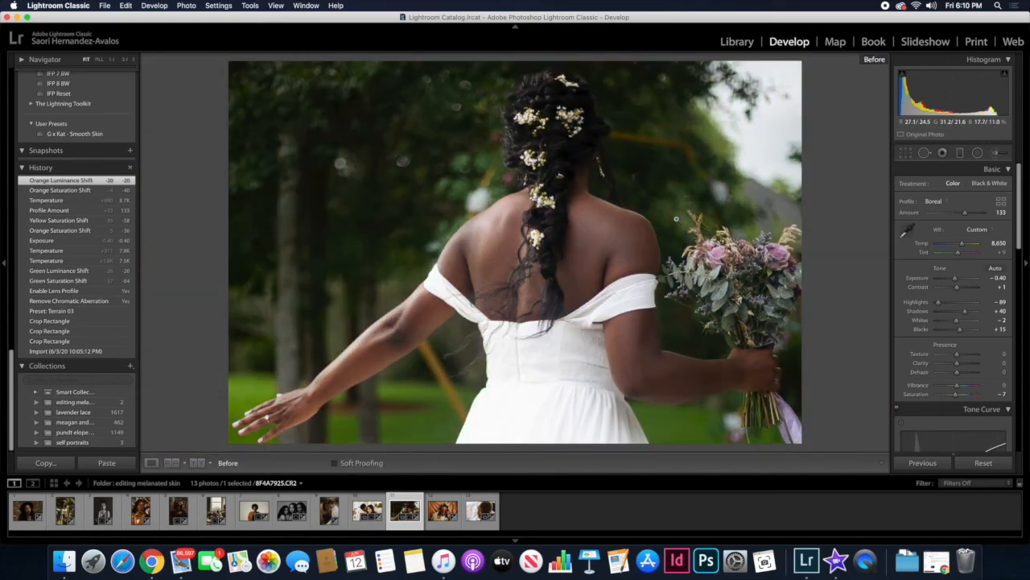
pyautogui.click(616, 235)
pyautogui.moveTo(635, 246); pyautogui.dragTo(635, 159)
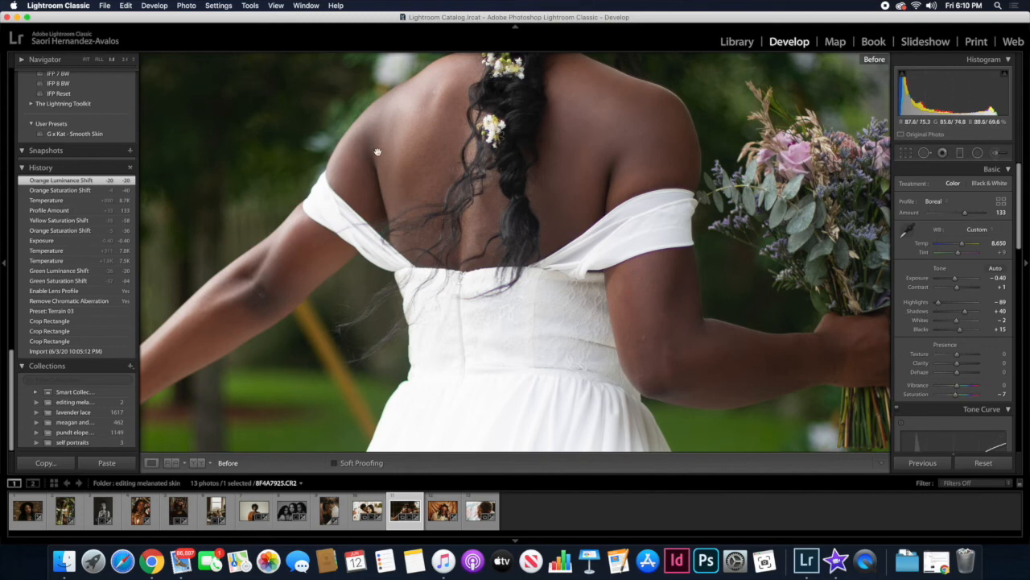
pyautogui.click(454, 149)
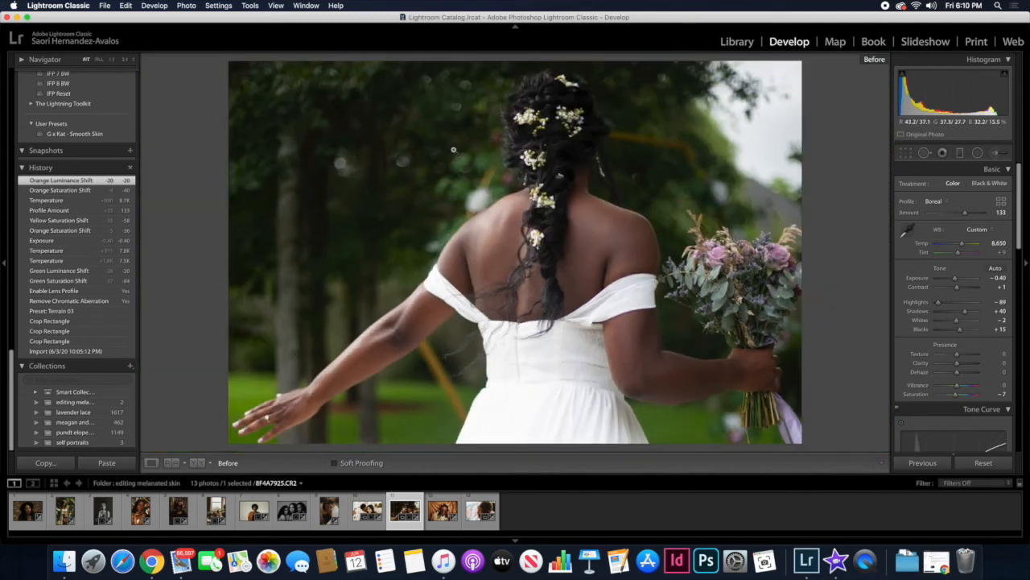
pyautogui.press('\\')
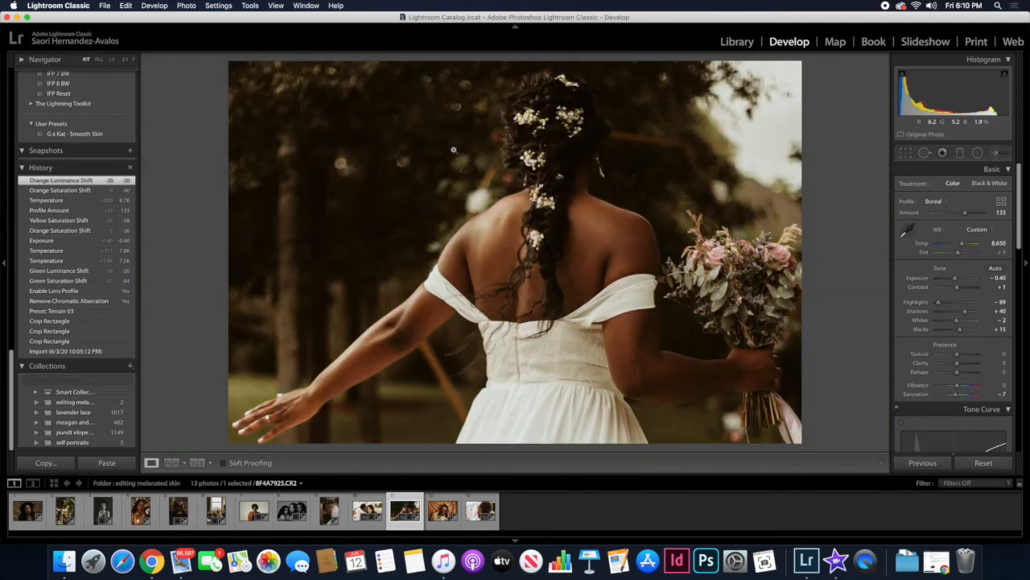
pyautogui.press('\\')
pyautogui.press('\\')
# Open the portrait of the man with flowers in his hair and compare its Import, Enable Lens Profile and Preset: NMD - 06 states.
pyautogui.press('Right')
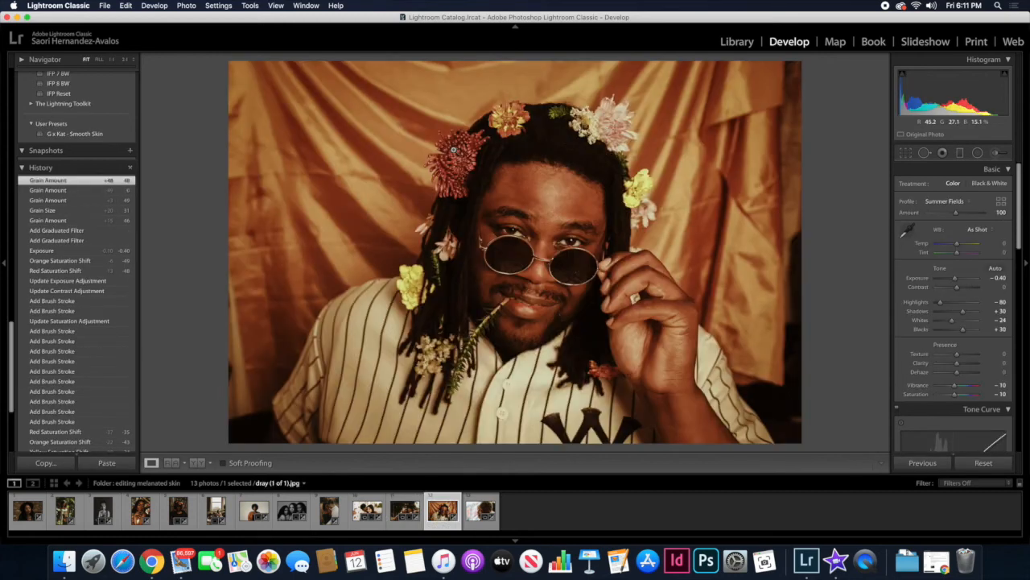
pyautogui.scroll(-10, 101, 201)
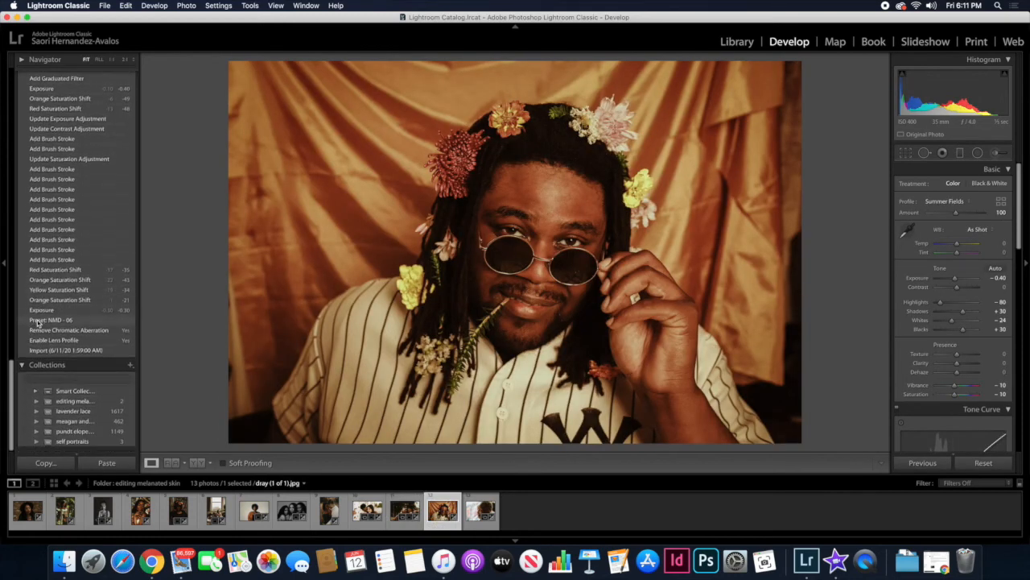
pyautogui.click(110, 351)
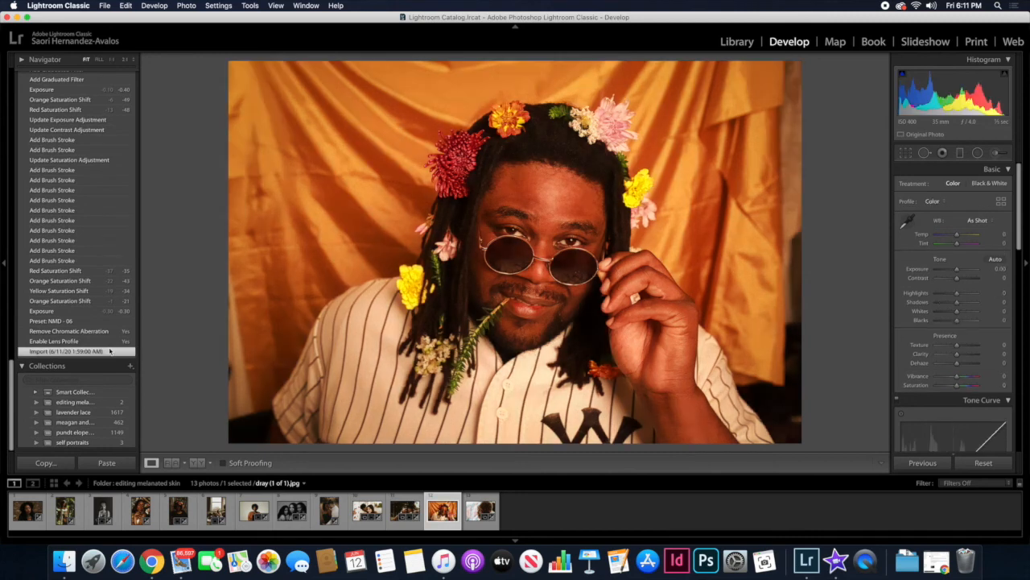
pyautogui.click(92, 331)
pyautogui.click(77, 341)
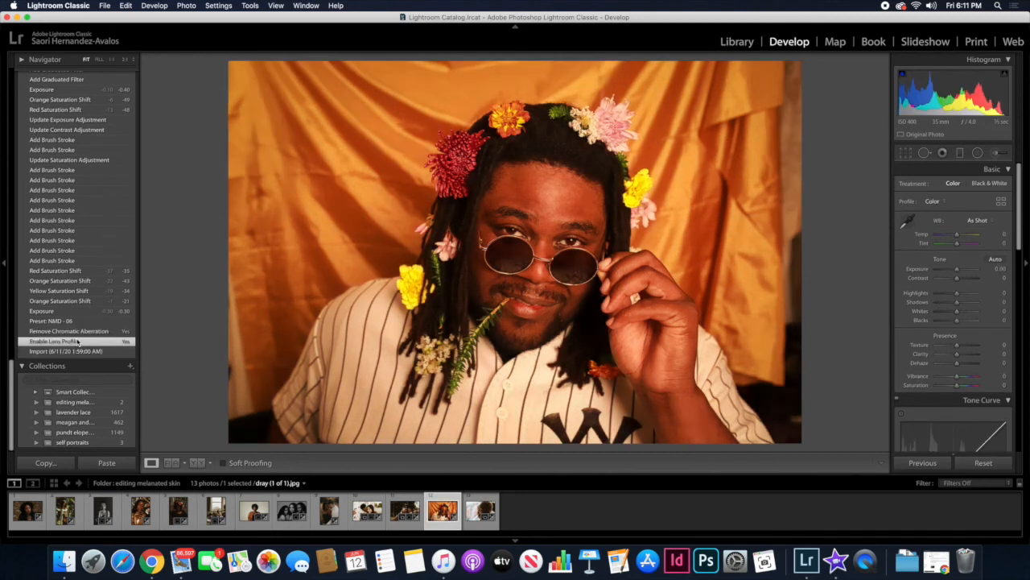
pyautogui.click(73, 321)
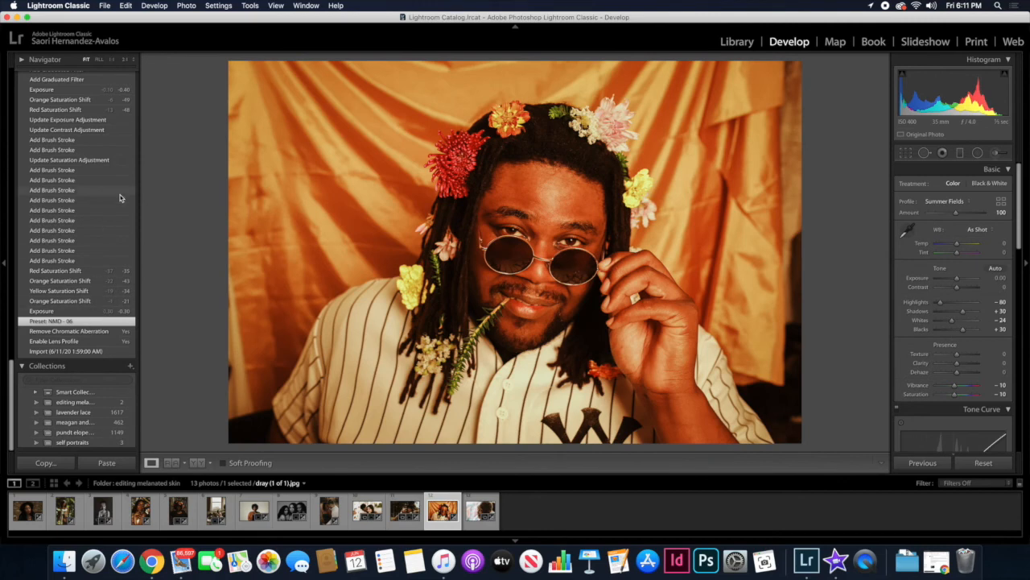
pyautogui.click(85, 353)
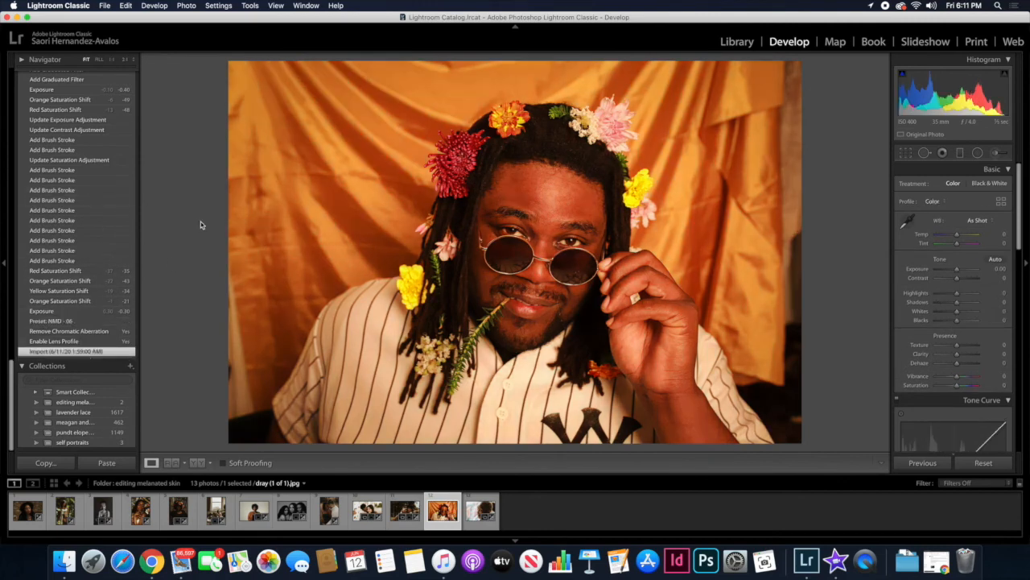
# Look through the preset packs from The Lightning Pack up to Archipelago - Wayfarer and return to the portrait's edit history.
pyautogui.scroll(8, 107, 159)
pyautogui.scroll(8, 107, 159)
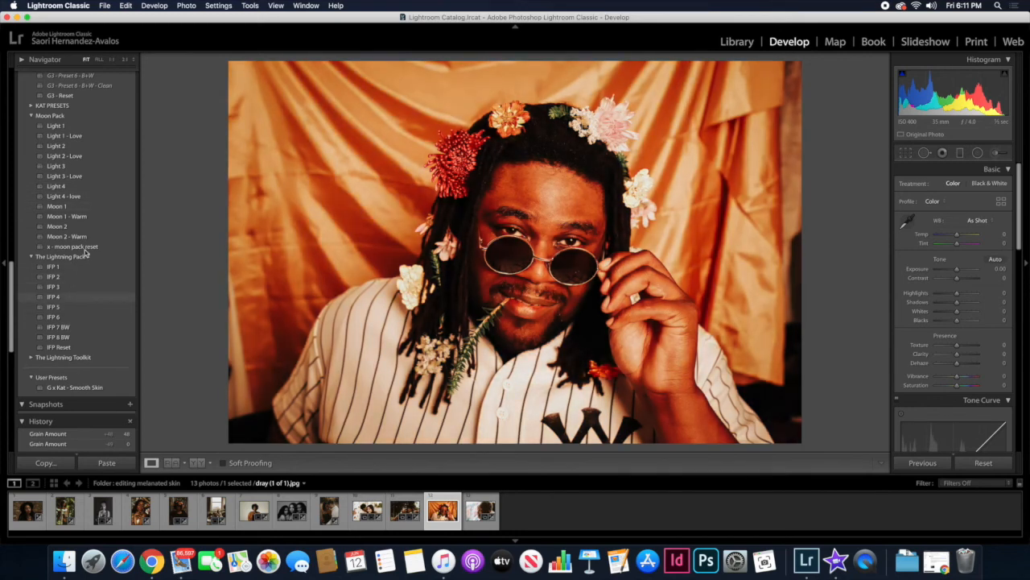
pyautogui.scroll(5, 64, 130)
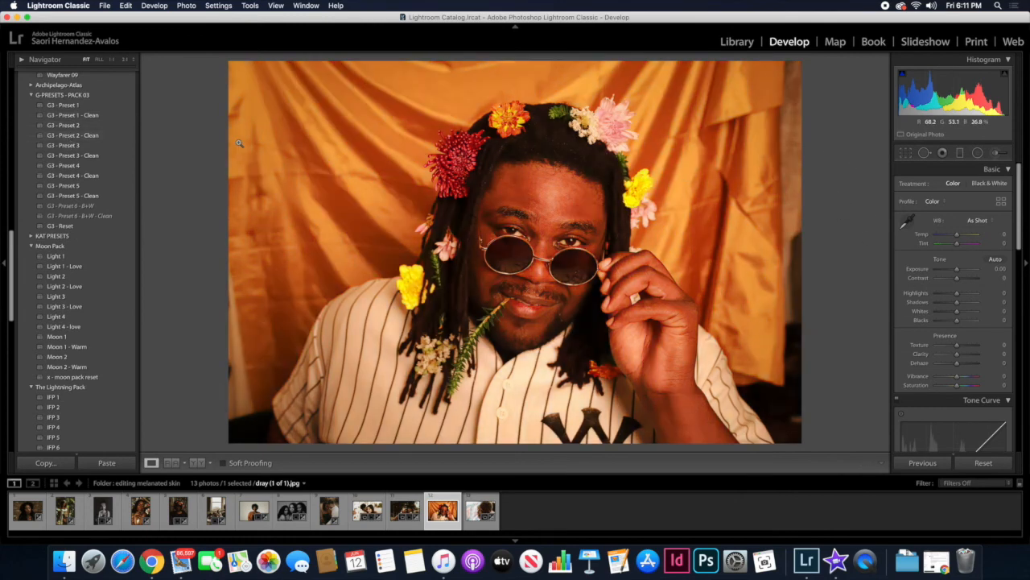
pyautogui.scroll(5, 81, 217)
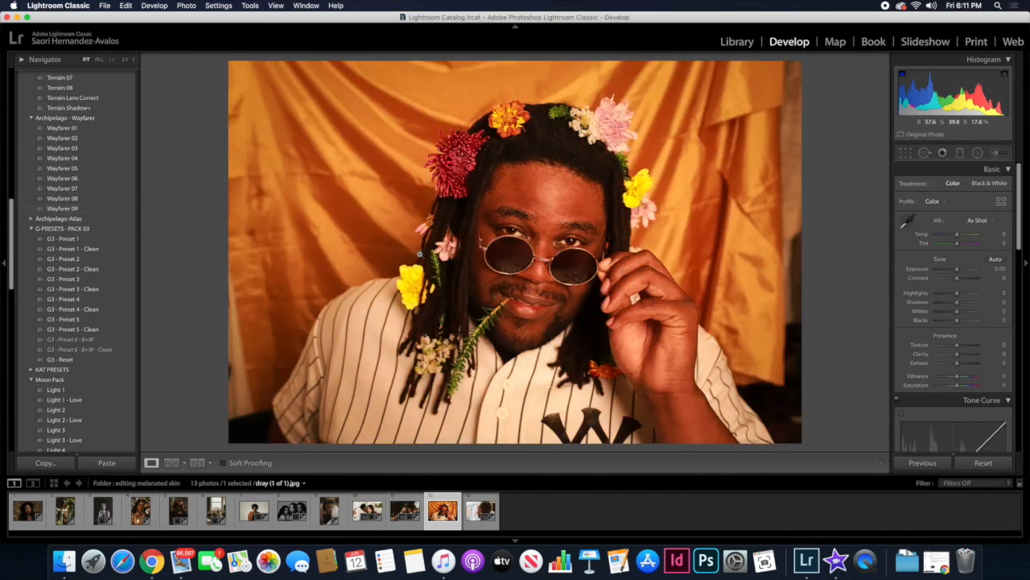
pyautogui.scroll(-15, 125, 298)
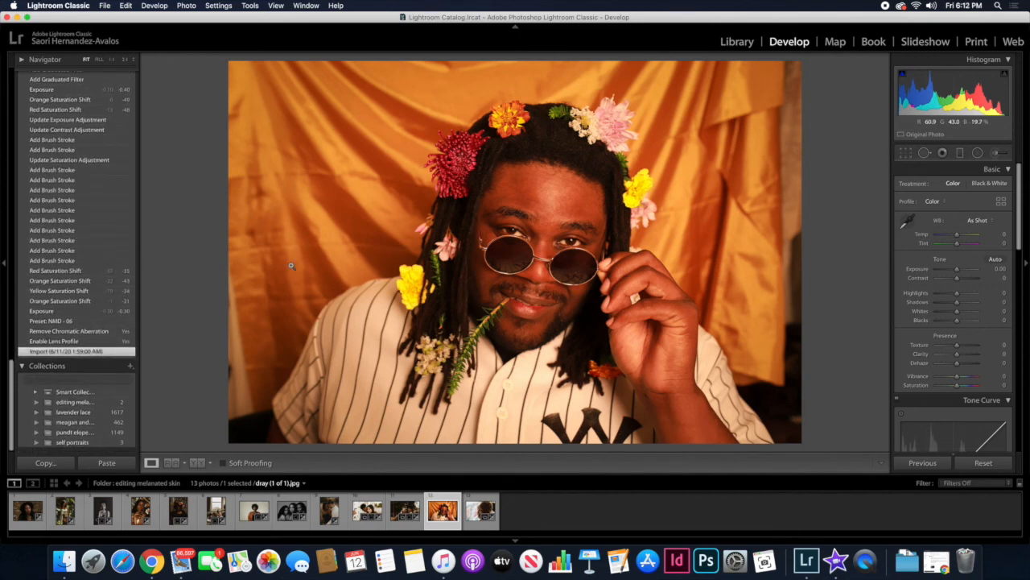
# Show the portrait's Exposure -0.30, Orange Saturation Shift -43 and Red Saturation Shift -35 history states in turn.
pyautogui.click(64, 310)
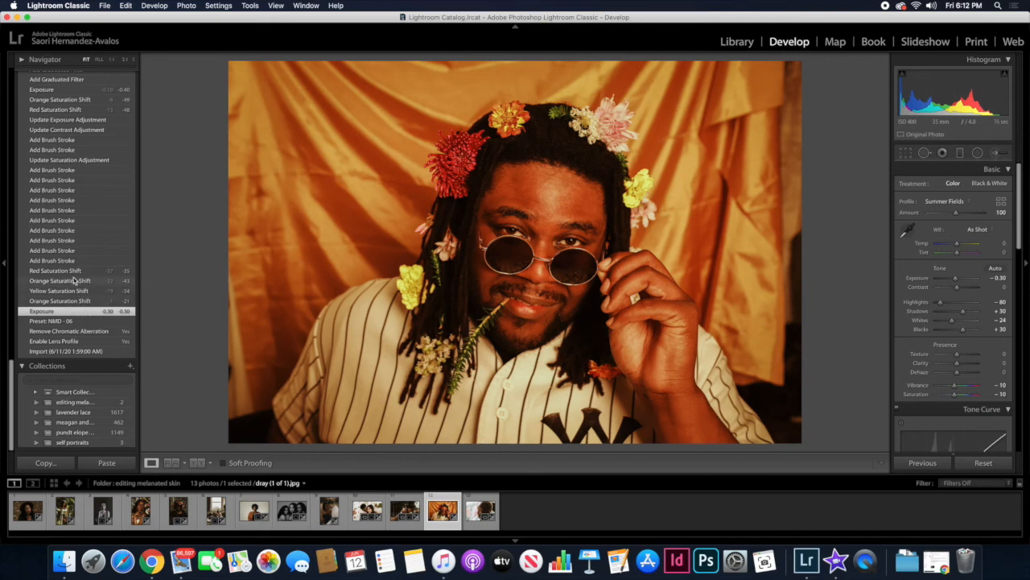
pyautogui.click(77, 281)
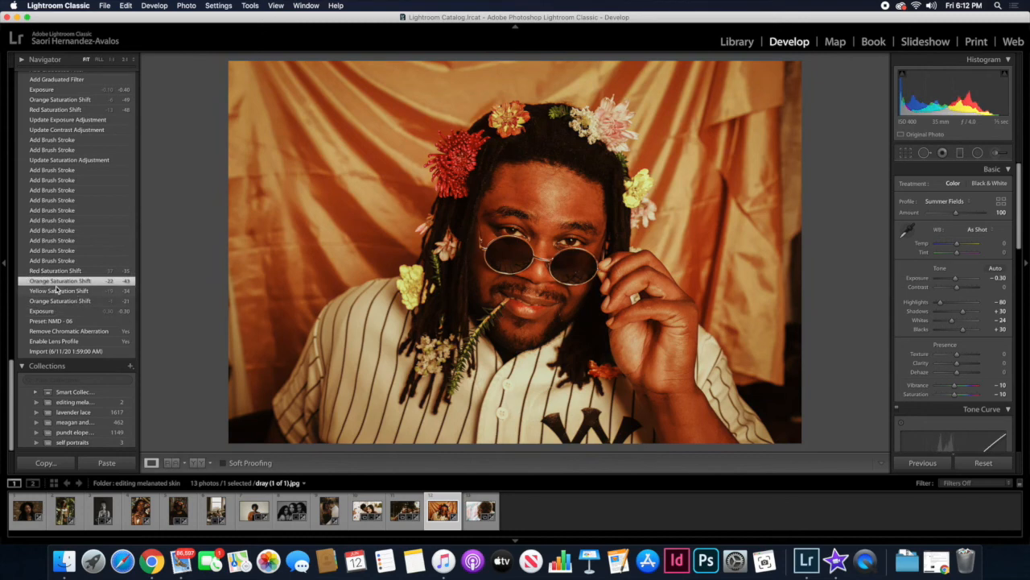
pyautogui.click(66, 271)
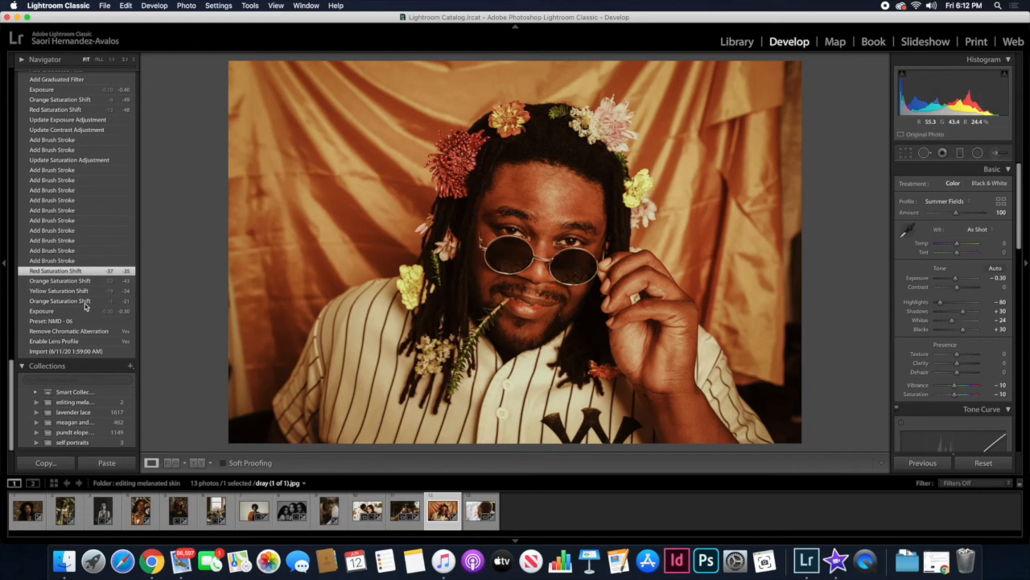
# Compare the brushed skin on the man's face with the Red Saturation Shift -35 state at close range.
pyautogui.scroll(1, 93, 287)
pyautogui.scroll(3, 91, 284)
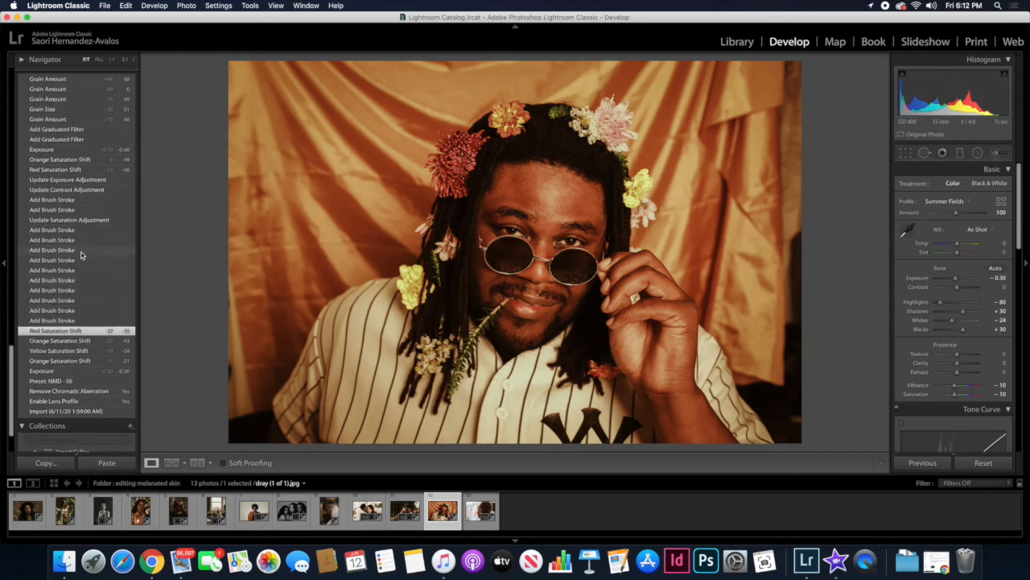
pyautogui.click(82, 251)
pyautogui.click(72, 232)
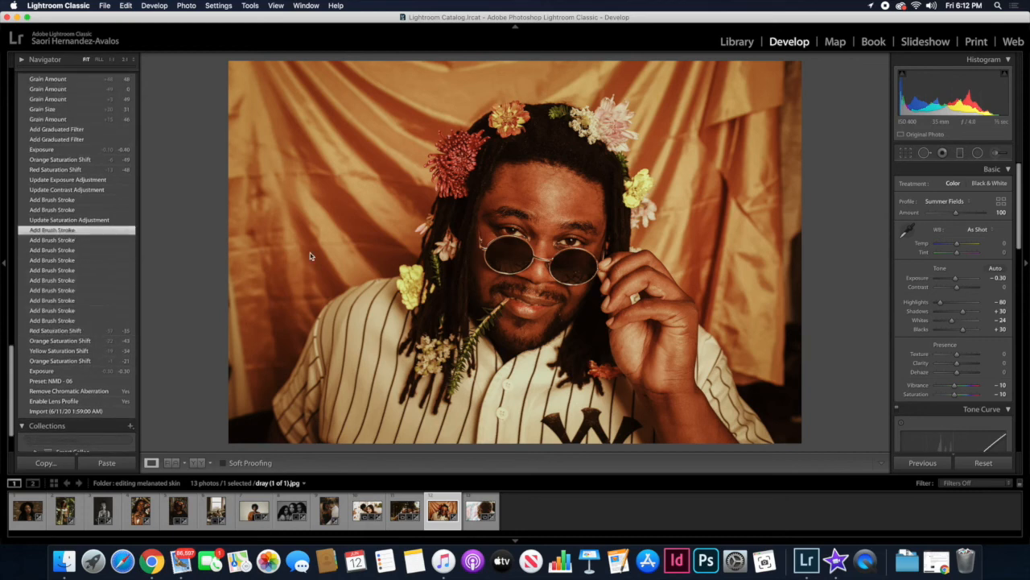
pyautogui.click(538, 192)
pyautogui.moveTo(625, 239); pyautogui.dragTo(630, 199)
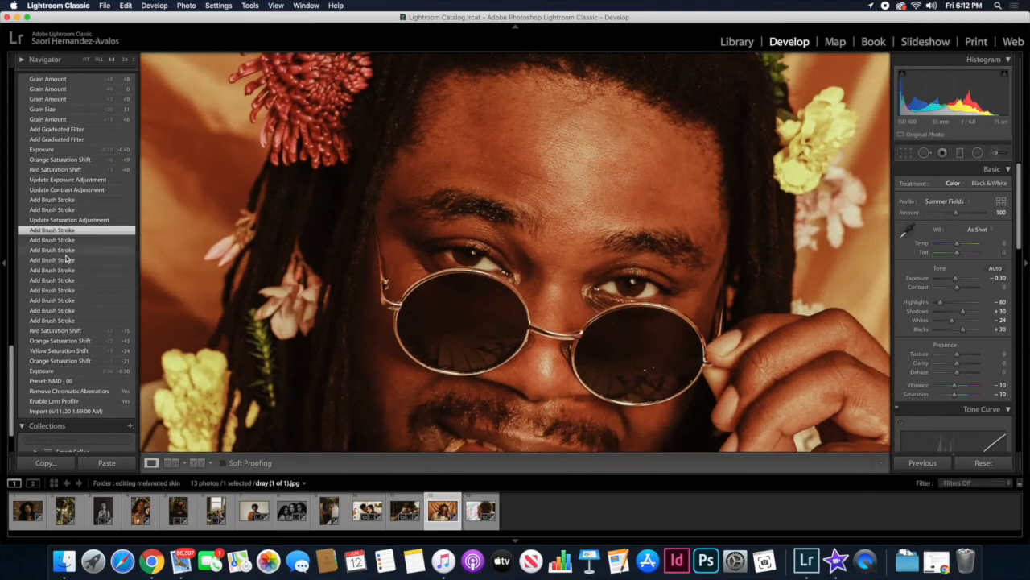
pyautogui.click(61, 330)
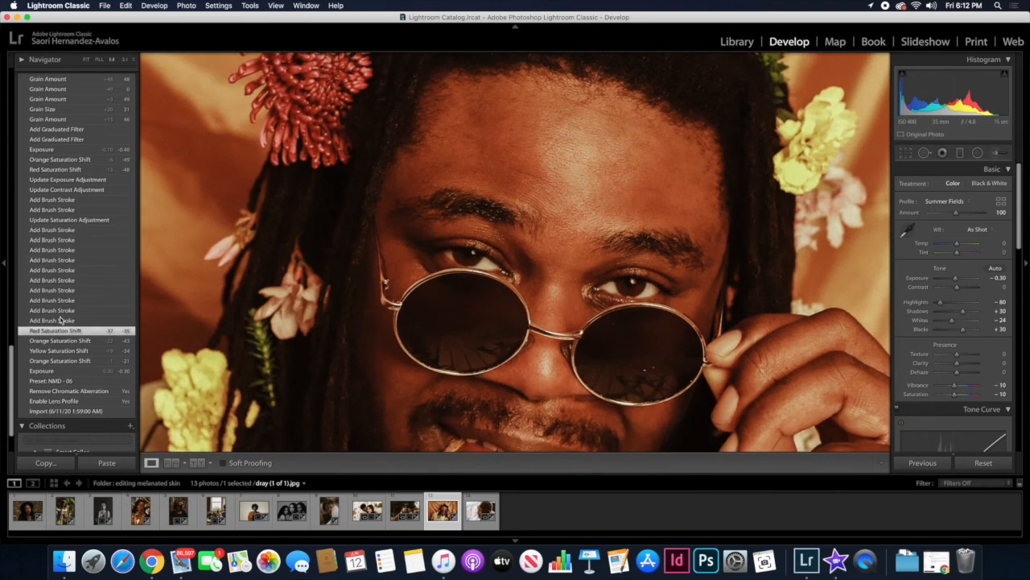
pyautogui.click(56, 232)
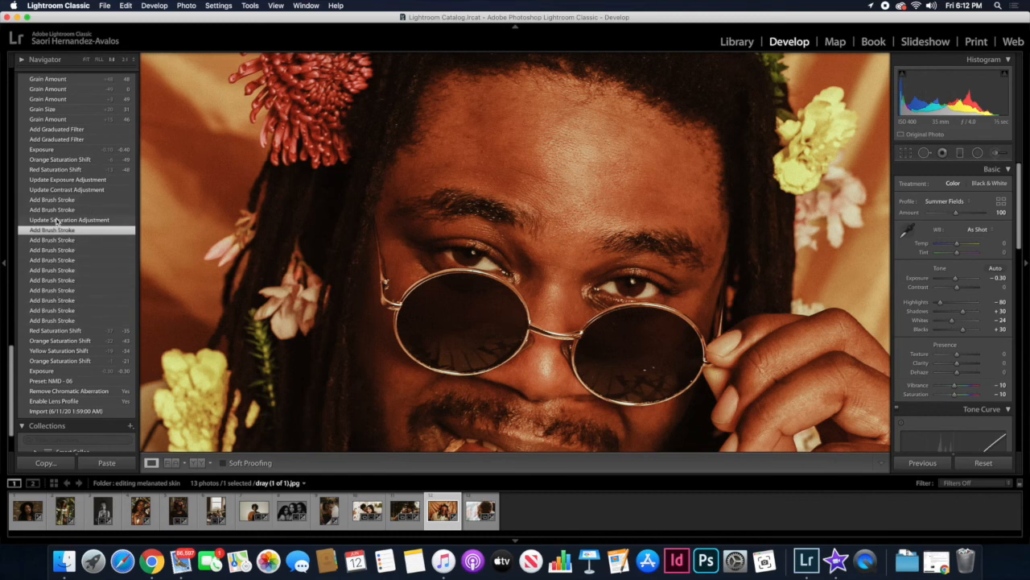
# Compare the Update Saturation Adjustment state with the Update Exposure Adjustment state around the man's eyes.
pyautogui.click(58, 220)
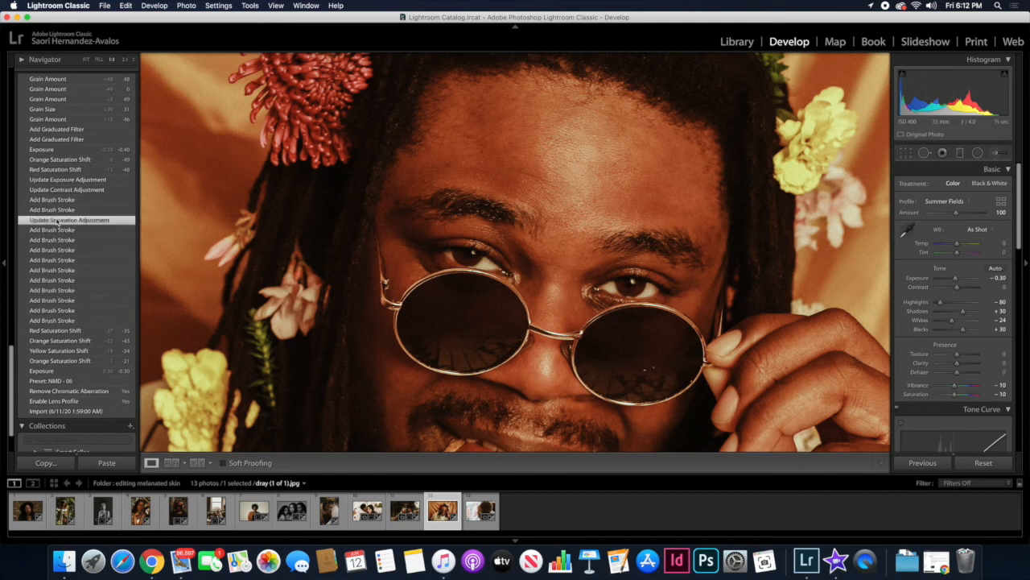
pyautogui.click(75, 180)
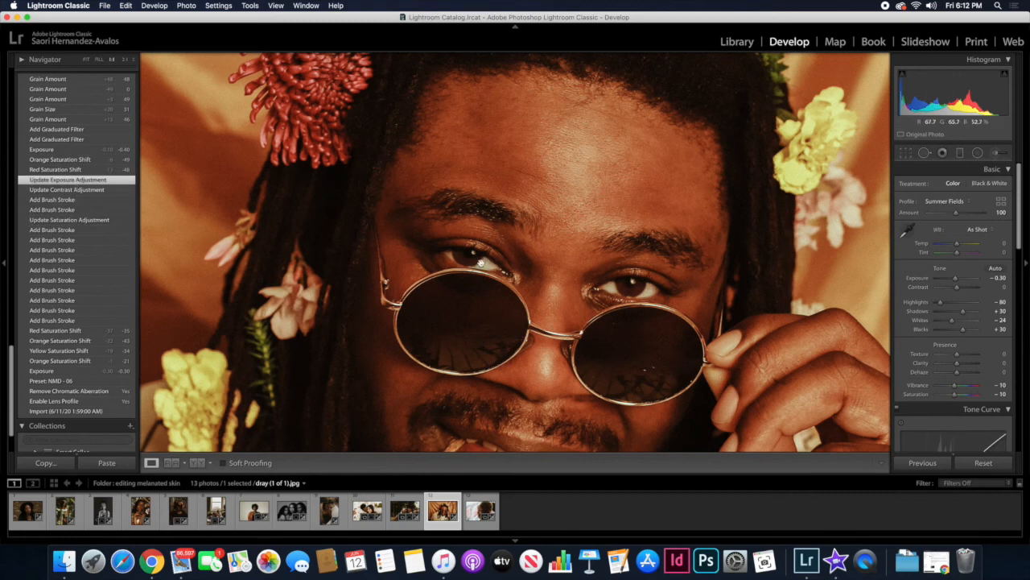
pyautogui.click(99, 221)
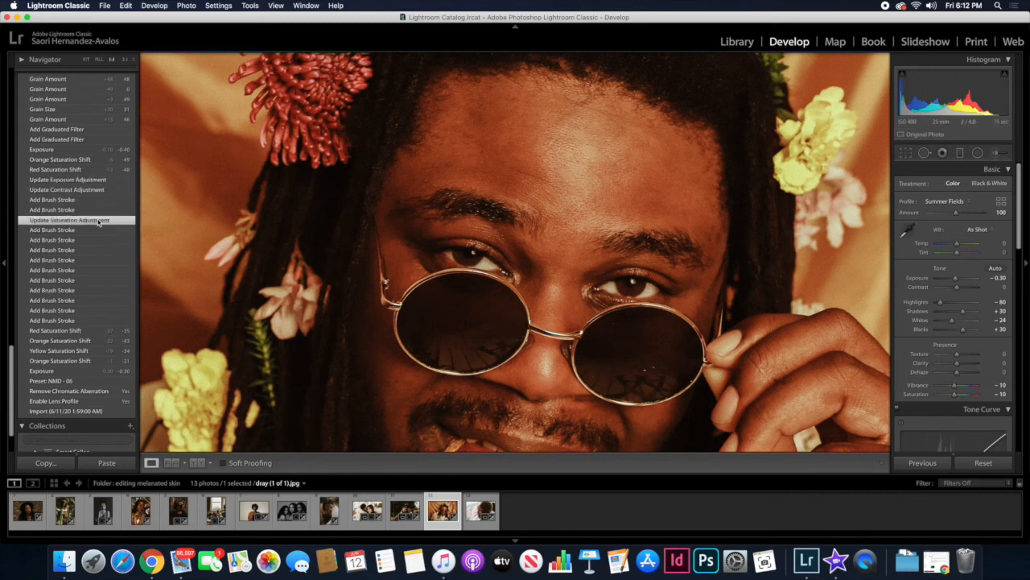
pyautogui.click(76, 180)
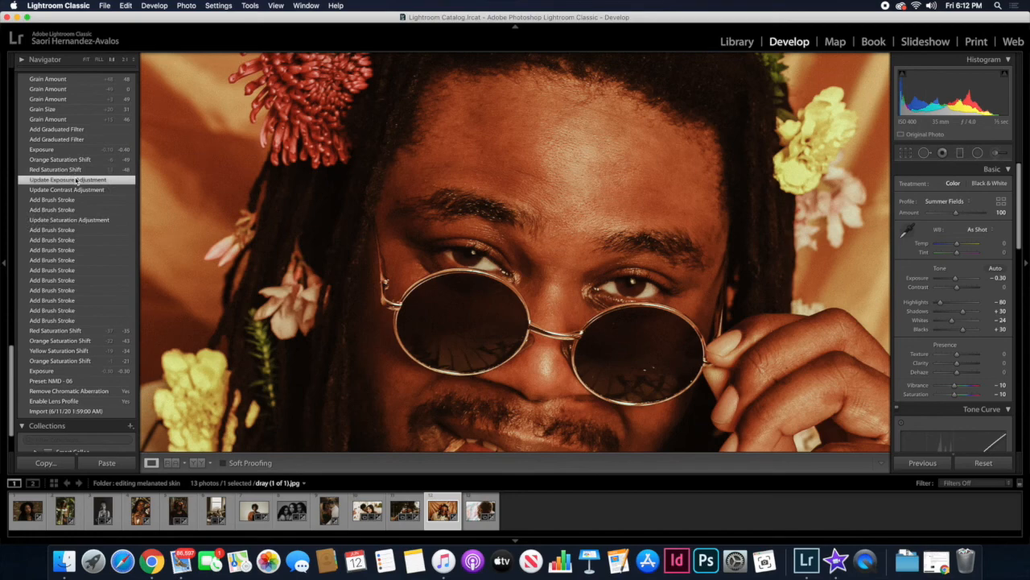
# Repeatedly compare the close-up of the man's face before and after editing at the Update Exposure Adjustment state.
pyautogui.press('\\')
pyautogui.press('\\')
pyautogui.press('\\')
pyautogui.press('\\')
pyautogui.press('\\')
pyautogui.press('\\')
# Compare the Exposure -0.40 state with both Add Graduated Filter states across the whole portrait, and show the graduated filter pins.
pyautogui.click(88, 151)
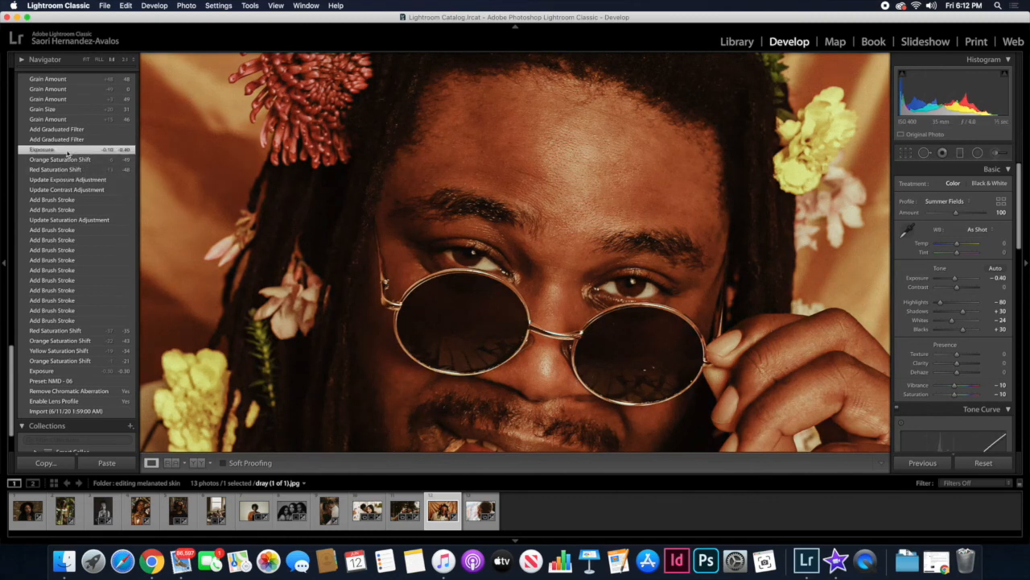
pyautogui.scroll(1, 67, 153)
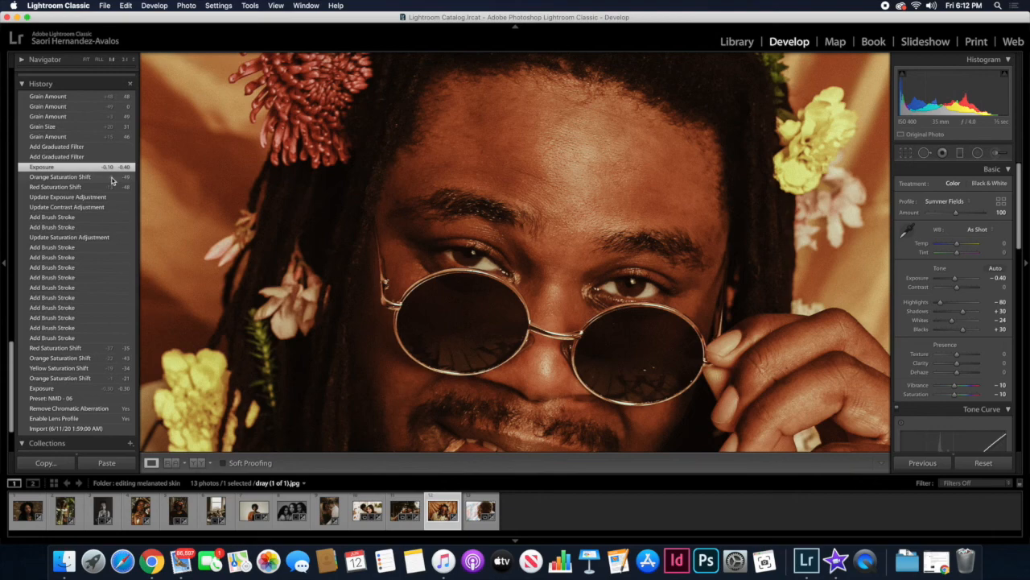
pyautogui.click(74, 149)
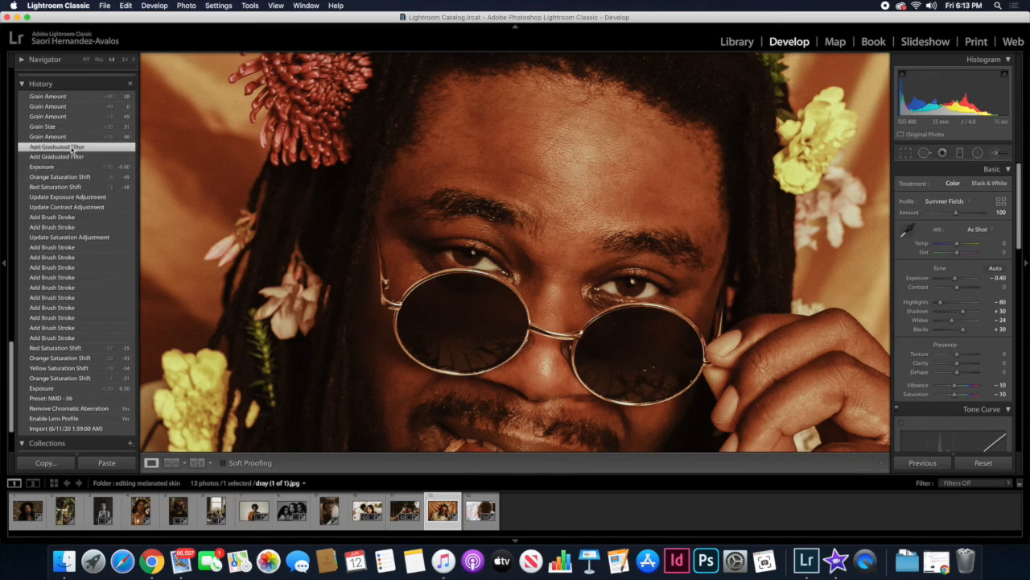
pyautogui.click(375, 198)
pyautogui.click(56, 156)
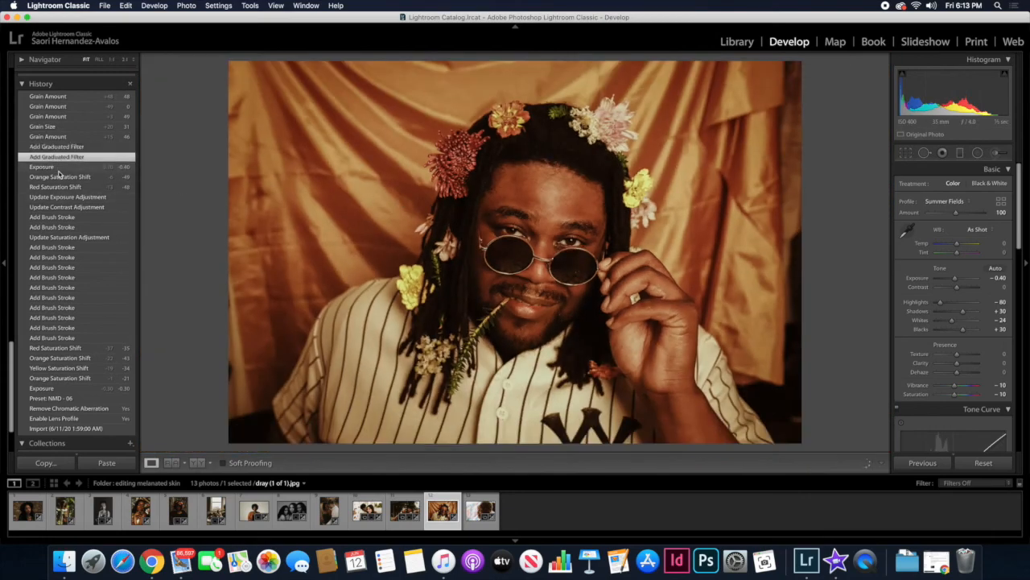
pyautogui.click(57, 166)
pyautogui.click(54, 147)
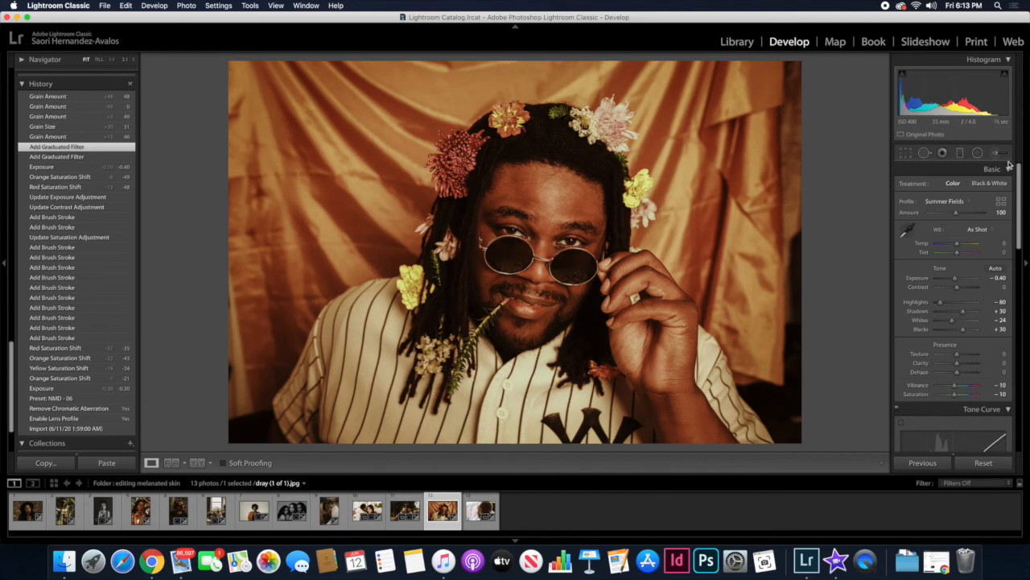
pyautogui.click(963, 153)
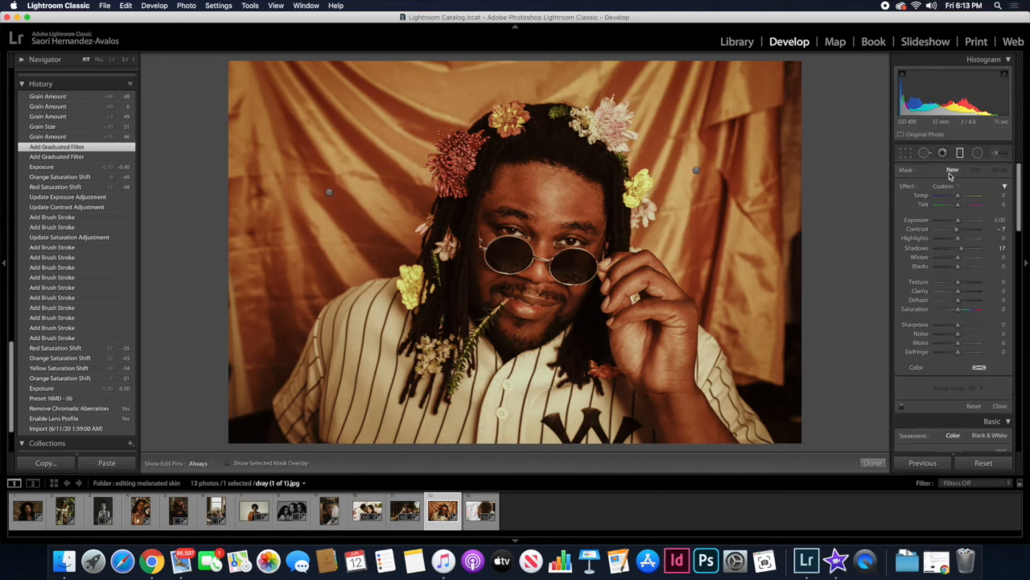
# Return to the latest Grain Amount 48 history state and close the graduated filter.
pyautogui.click(946, 186)
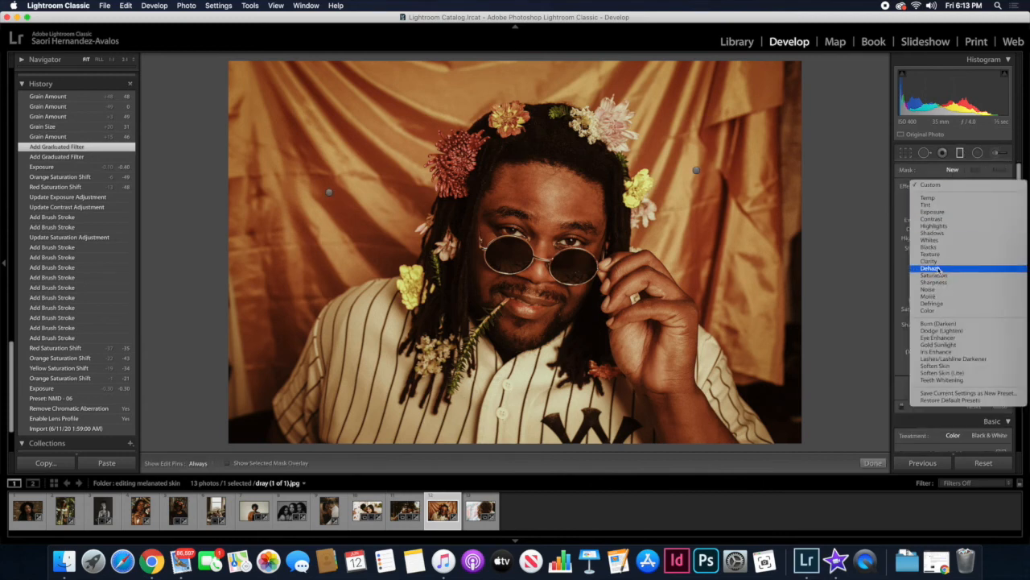
pyautogui.click(62, 150)
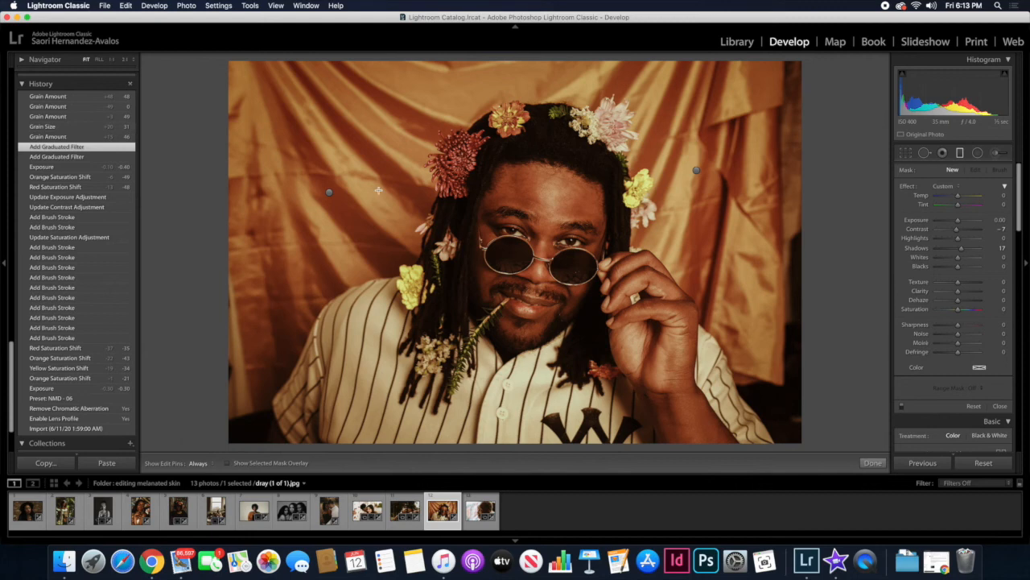
pyautogui.click(48, 97)
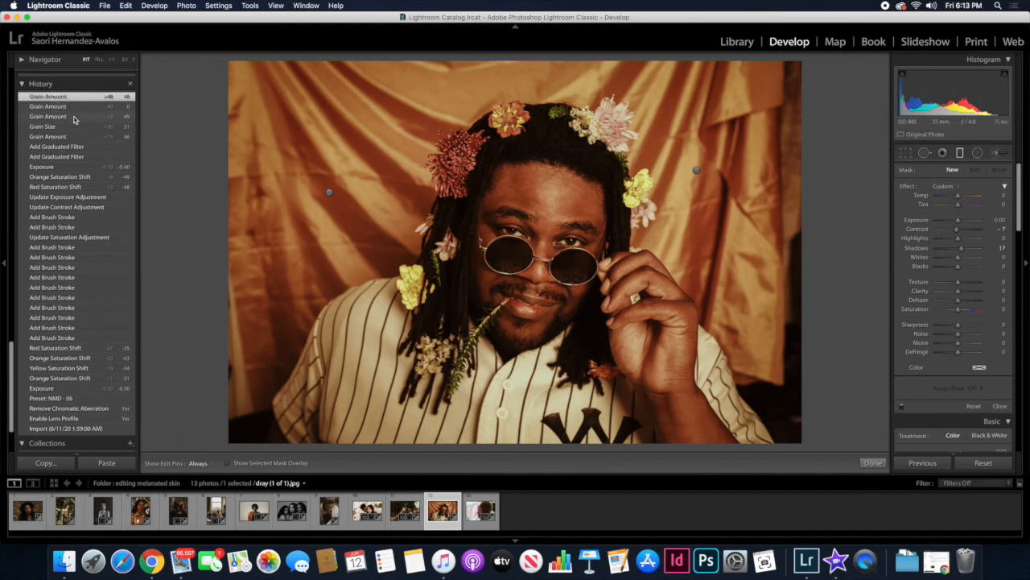
pyautogui.click(873, 463)
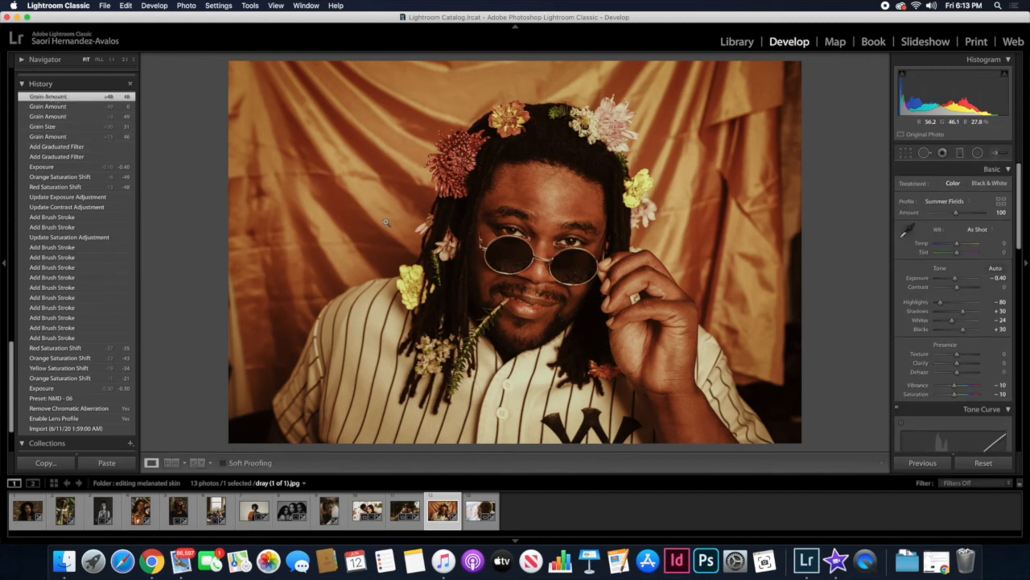
# Compare the Add Graduated Filter state with the latest Grain Amount state up close, and examine the grain on the backdrop, shirt and face.
pyautogui.click(385, 218)
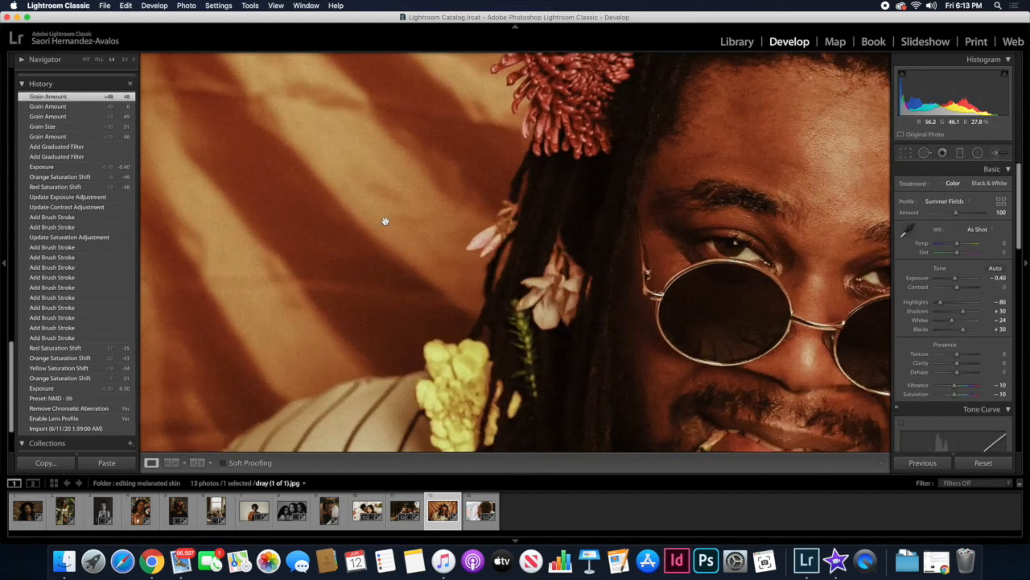
pyautogui.click(75, 147)
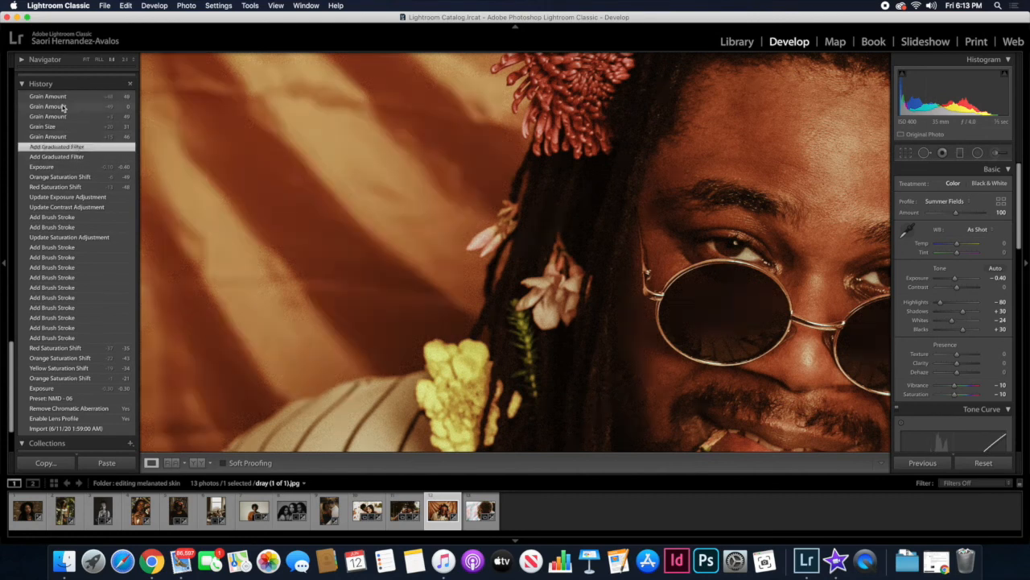
pyautogui.click(62, 98)
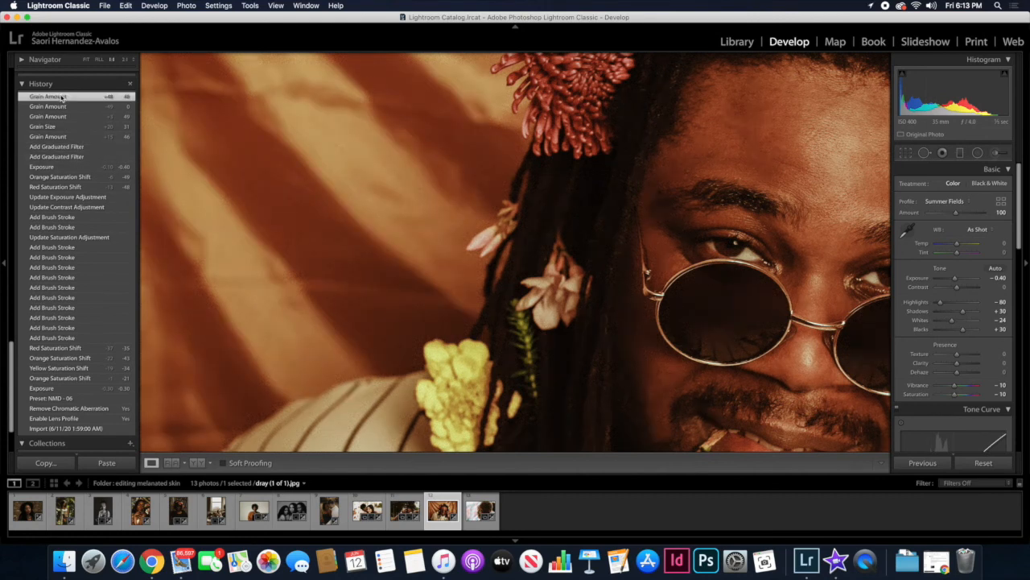
pyautogui.click(308, 263)
pyautogui.click(326, 274)
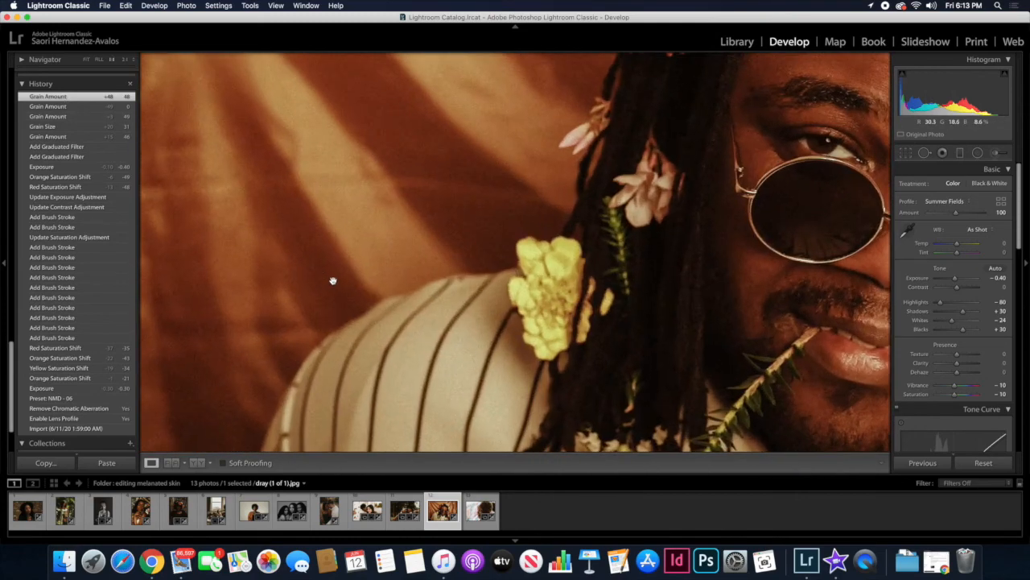
pyautogui.moveTo(332, 280); pyautogui.dragTo(353, 154)
pyautogui.moveTo(528, 177); pyautogui.dragTo(476, 213)
pyautogui.moveTo(596, 192); pyautogui.dragTo(421, 244)
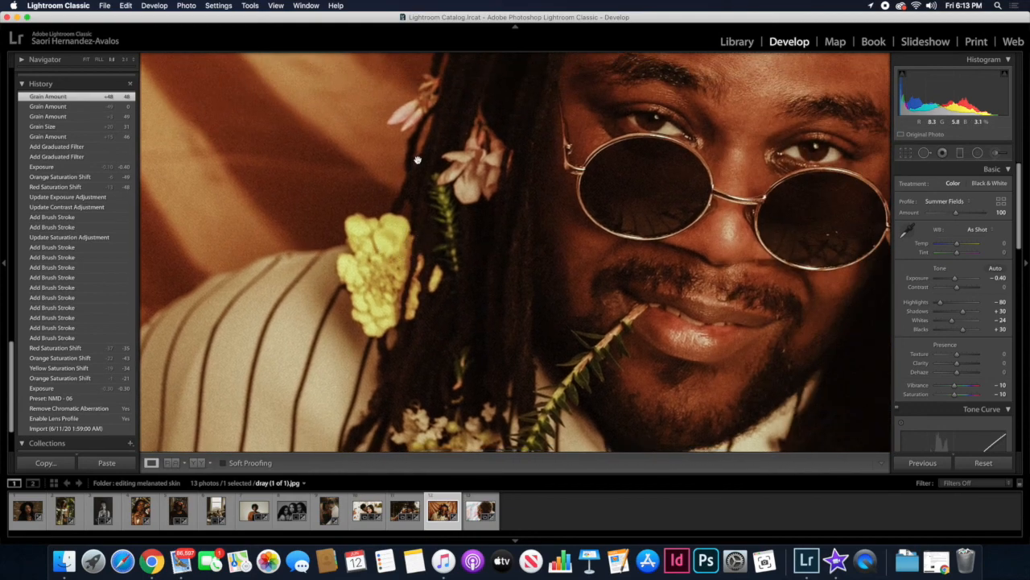
pyautogui.click(581, 177)
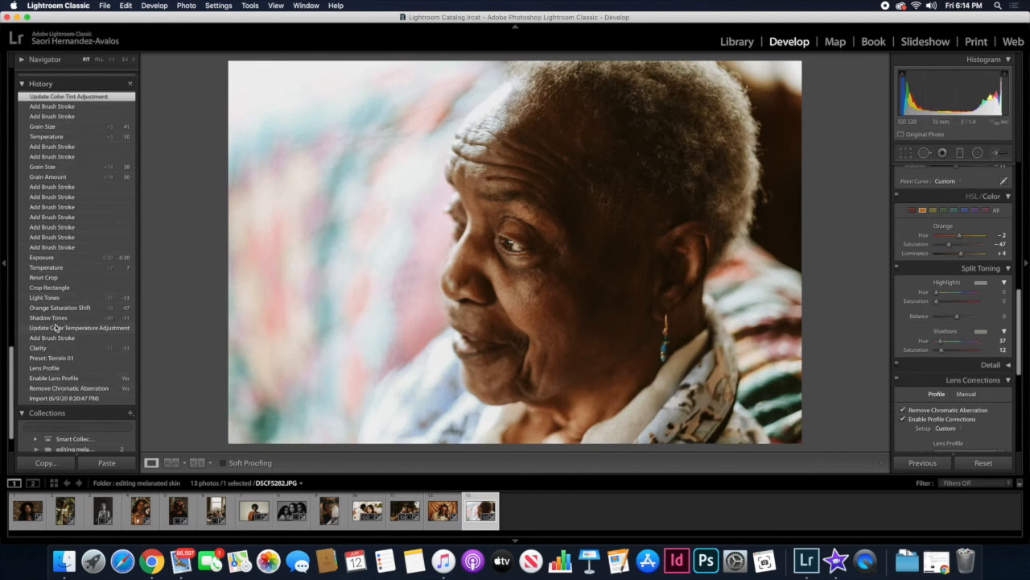
# Revert DSCF5282.JPG to its Enable Lens Profile history state and set the lens profile make to Canon.
pyautogui.click(81, 397)
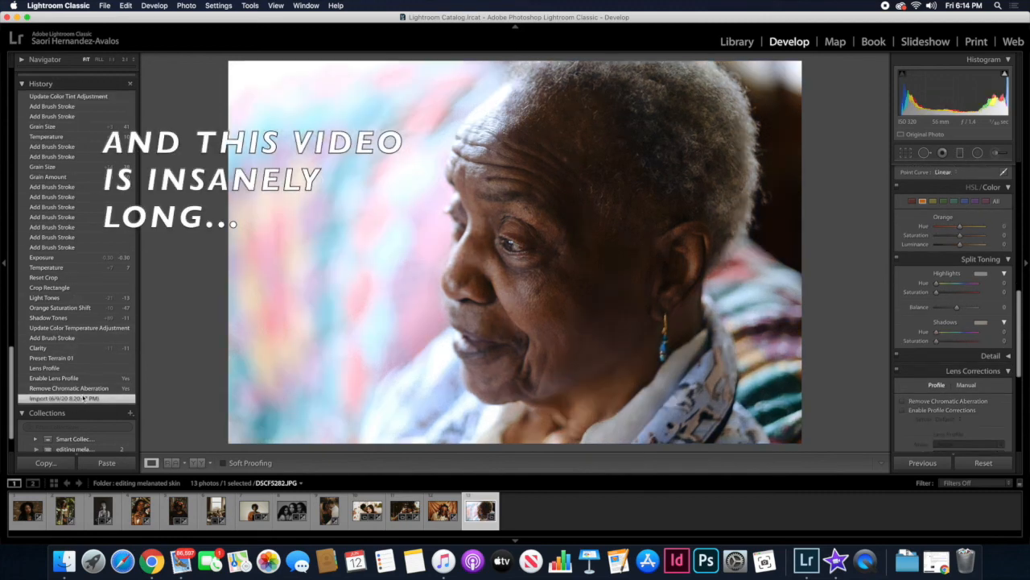
pyautogui.click(77, 389)
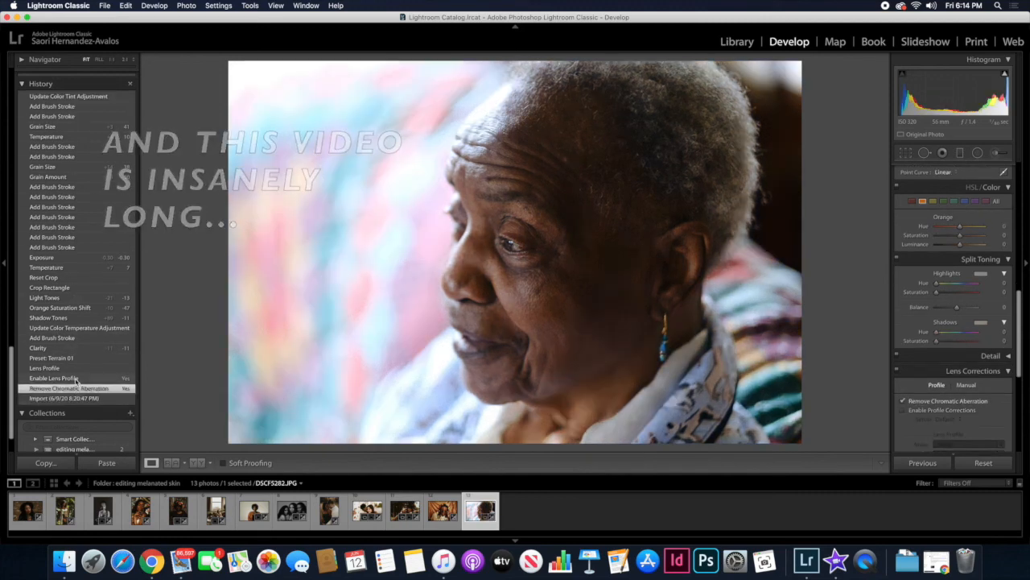
pyautogui.click(77, 379)
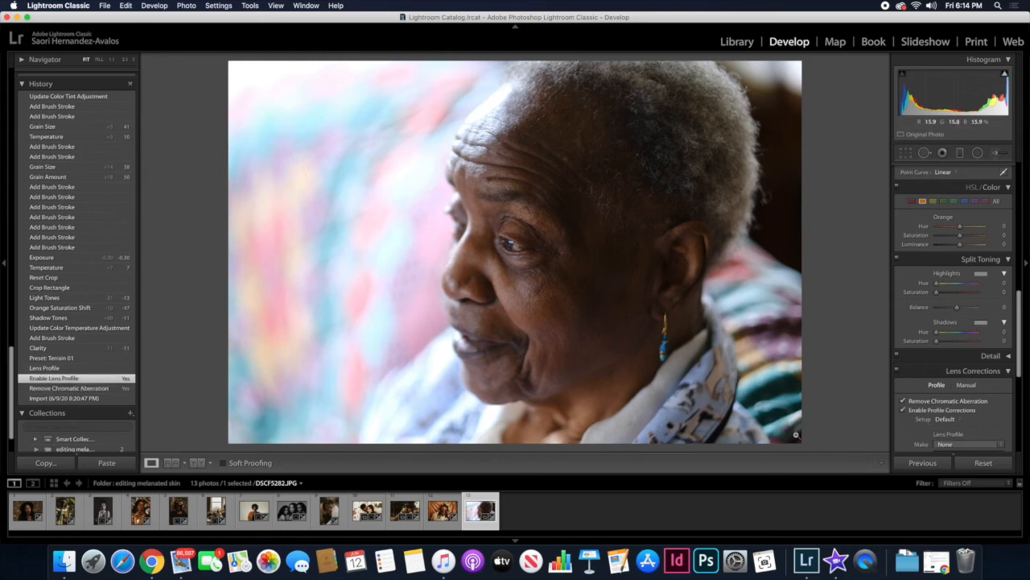
pyautogui.click(966, 444)
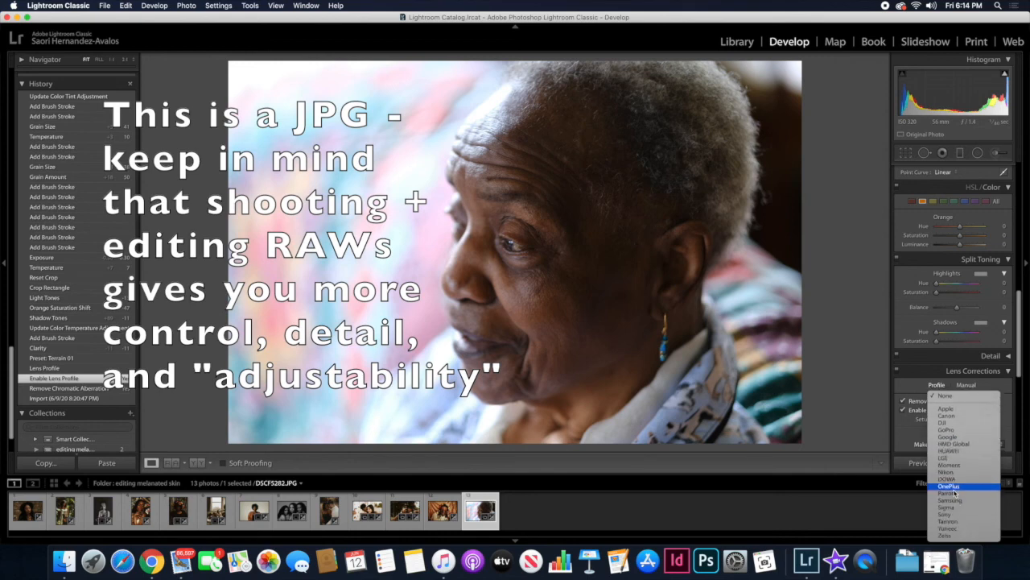
pyautogui.click(946, 463)
# Preview the preset packs on the portrait and apply the Terrain 03 preset.
pyautogui.scroll(-2, 951, 427)
pyautogui.scroll(-1, 951, 427)
pyautogui.scroll(2, 951, 427)
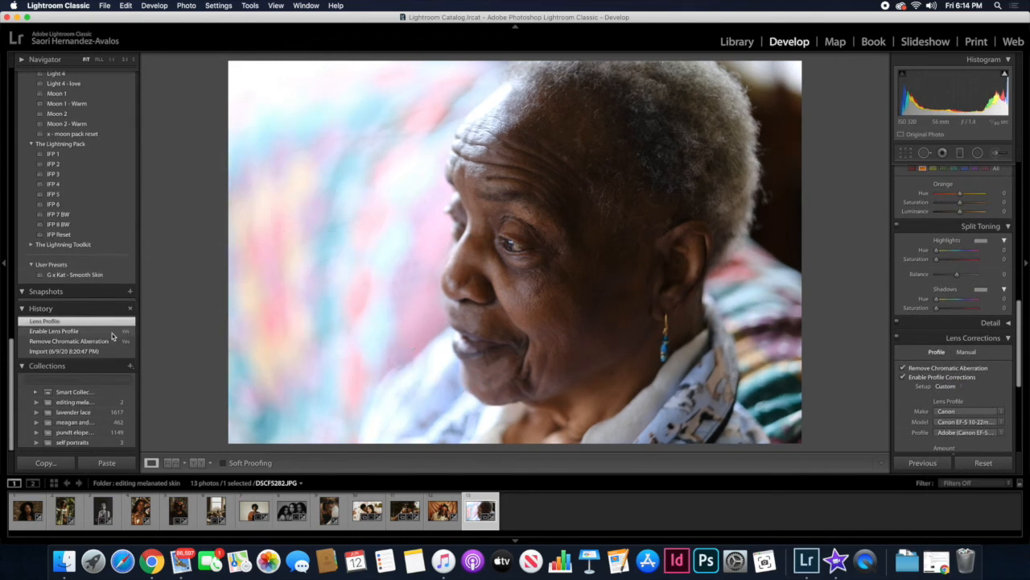
pyautogui.scroll(10, 88, 241)
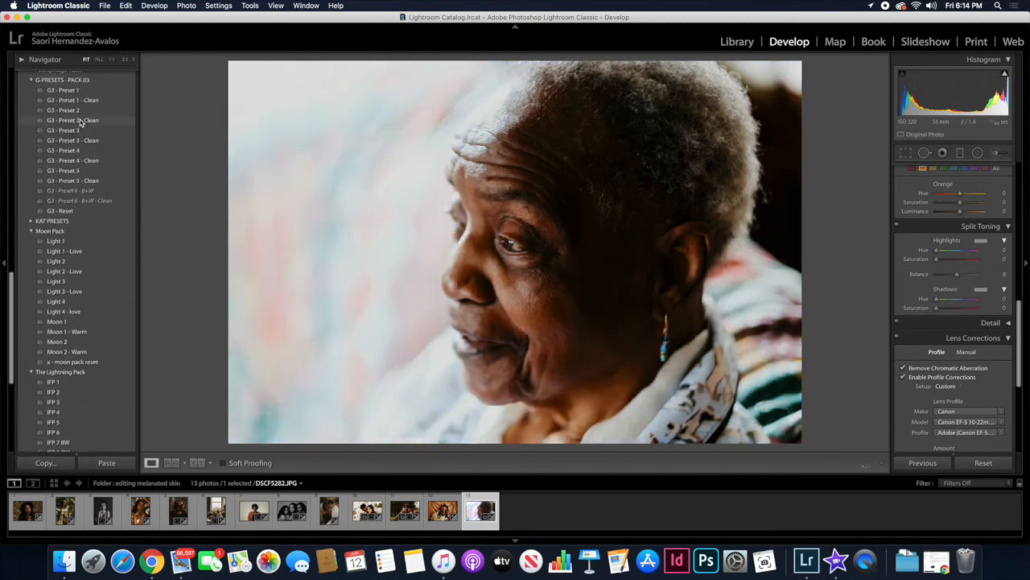
pyautogui.scroll(3, 77, 104)
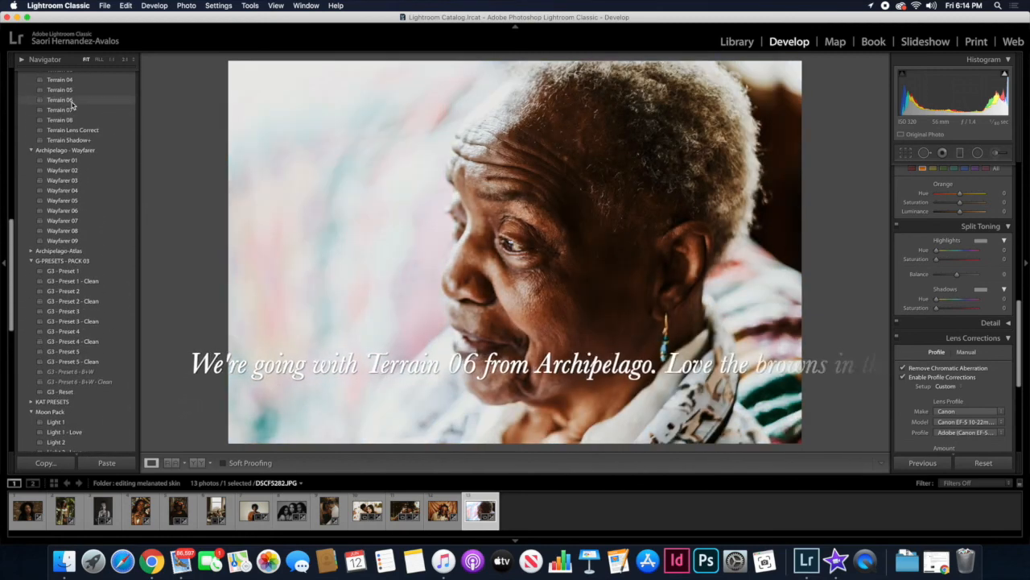
pyautogui.scroll(3, 71, 80)
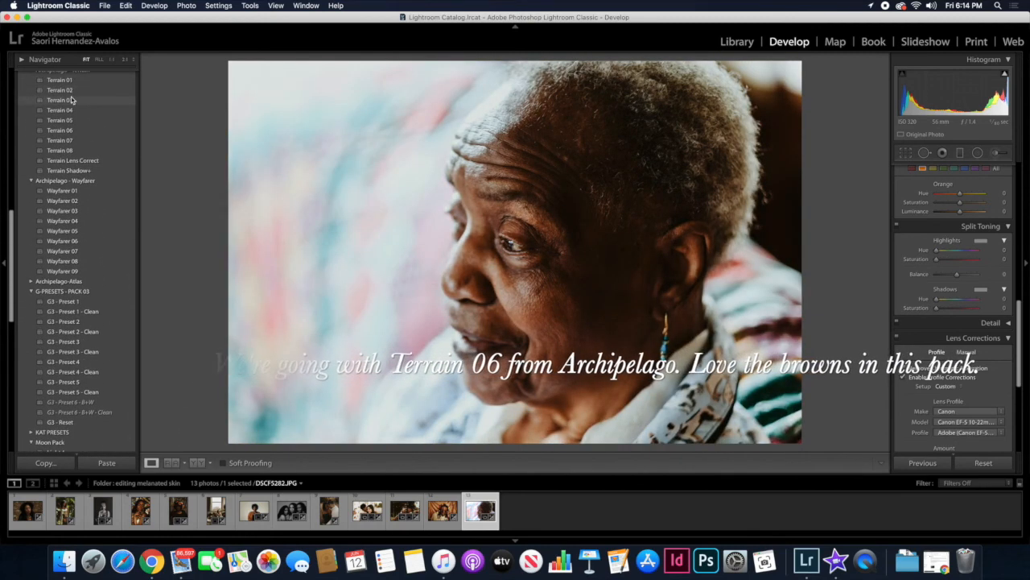
pyautogui.click(72, 100)
# Warm the portrait with profile amount 106 and Temp +9, and set the orange saturation to -40.
pyautogui.scroll(5, 946, 266)
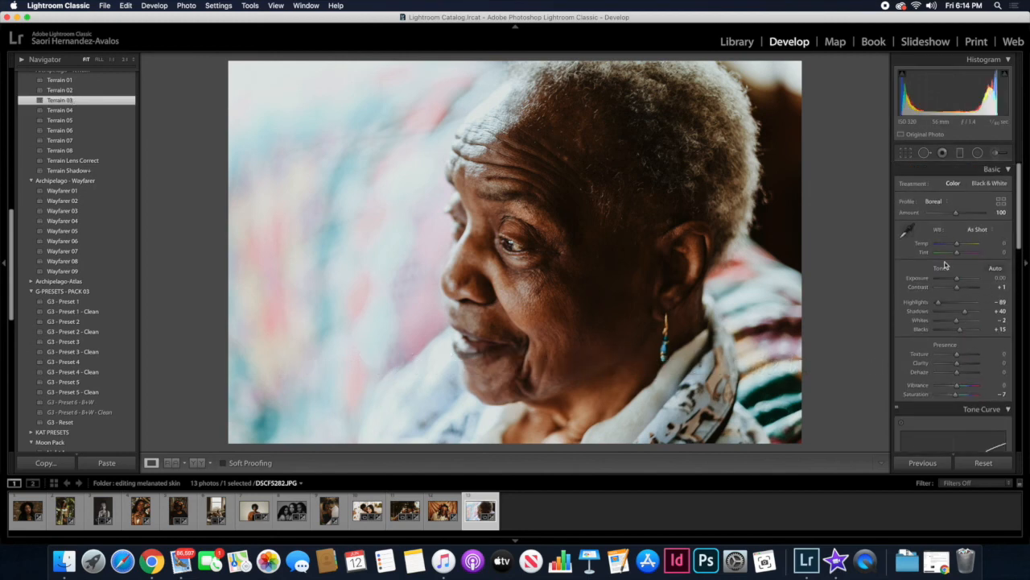
pyautogui.moveTo(957, 213); pyautogui.dragTo(958, 245)
pyautogui.scroll(-10, 956, 322)
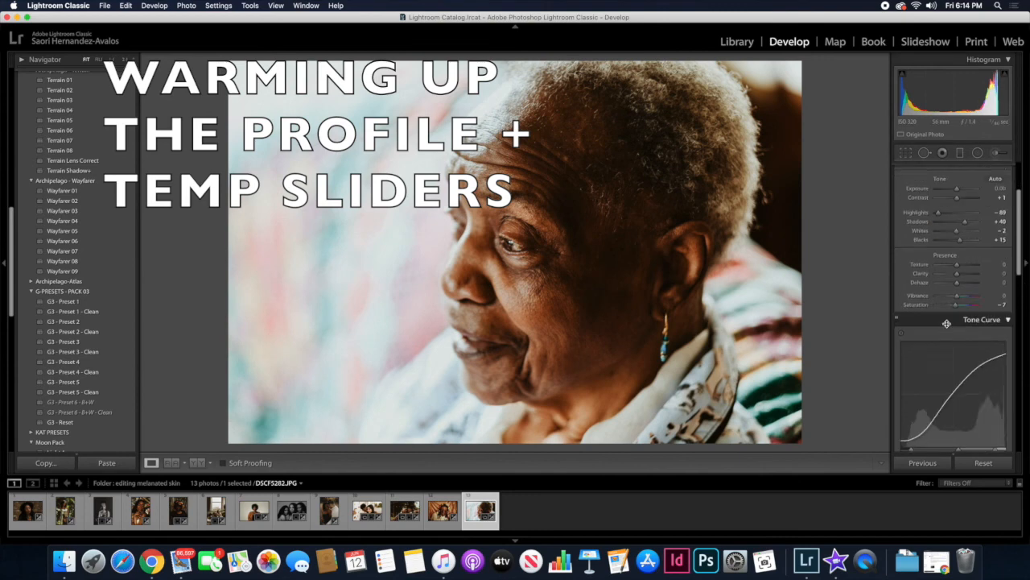
pyautogui.moveTo(951, 400); pyautogui.dragTo(950, 401)
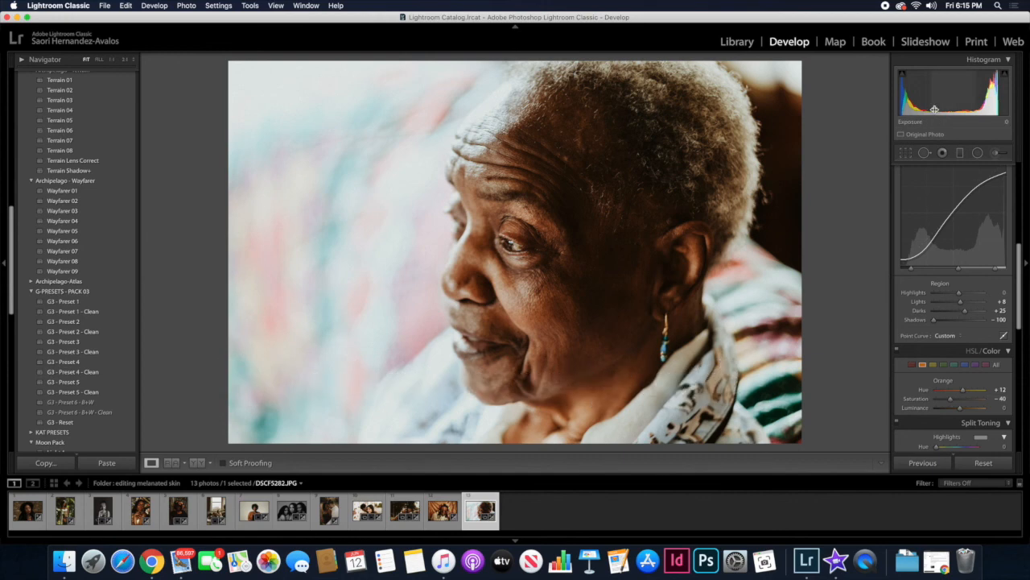
# Brush a Texture -19 adjustment over the facial skin and set the brushed area's contrast to -7.
pyautogui.click(996, 152)
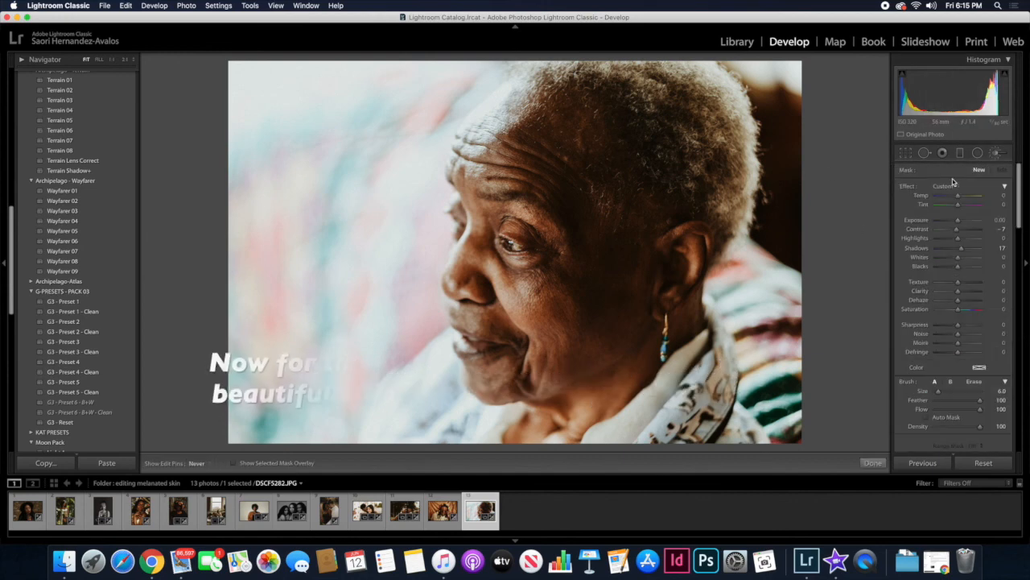
pyautogui.click(950, 185)
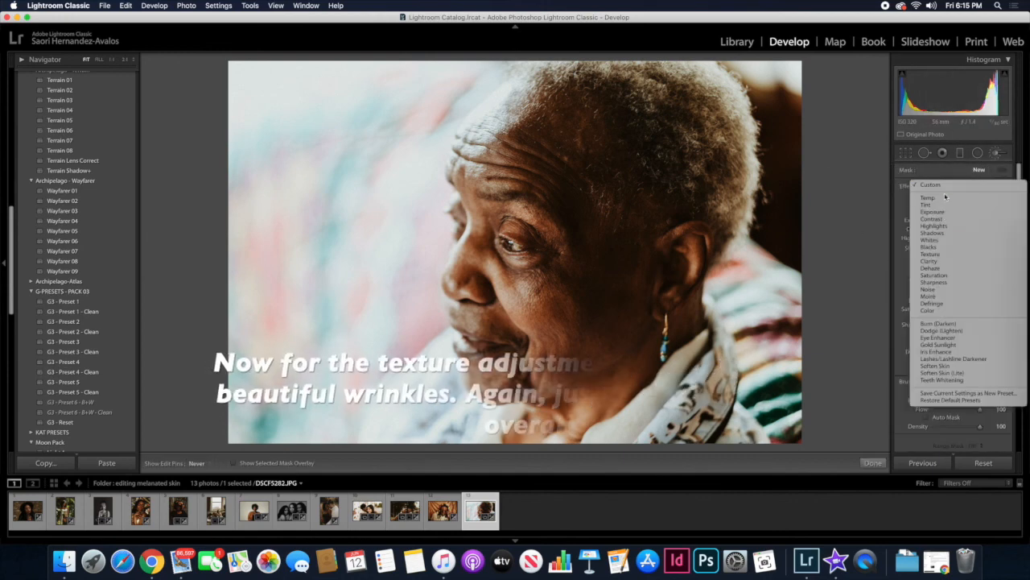
pyautogui.click(933, 255)
pyautogui.moveTo(557, 302)
pyautogui.mouseDown()
pyautogui.moveTo(563, 276)
pyautogui.moveTo(581, 239)
pyautogui.moveTo(515, 149)
pyautogui.moveTo(533, 161)
pyautogui.moveTo(596, 269)
pyautogui.moveTo(668, 251)
pyautogui.moveTo(602, 332)
pyautogui.moveTo(534, 309)
pyautogui.mouseUp()
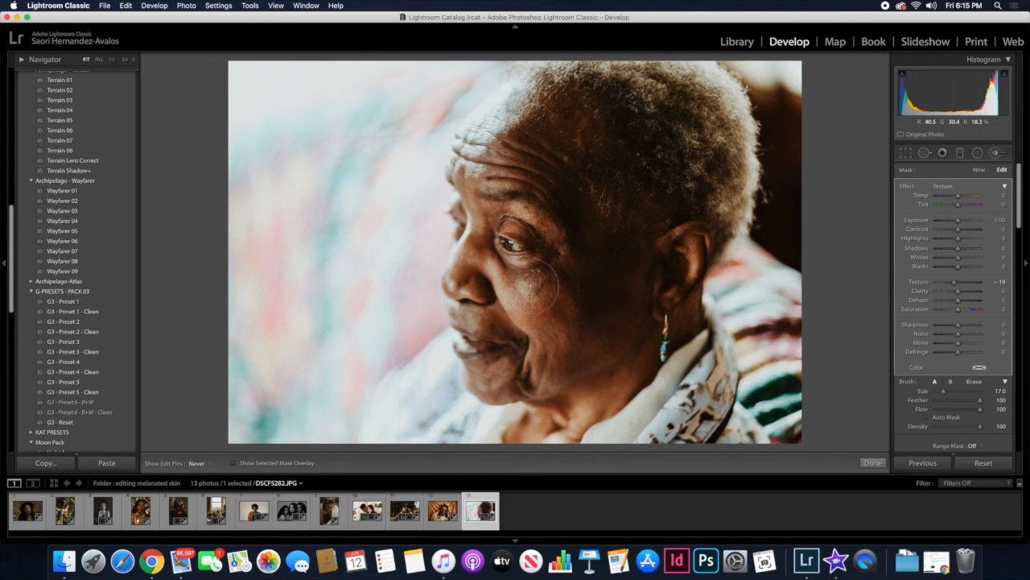
pyautogui.moveTo(958, 230); pyautogui.dragTo(957, 231)
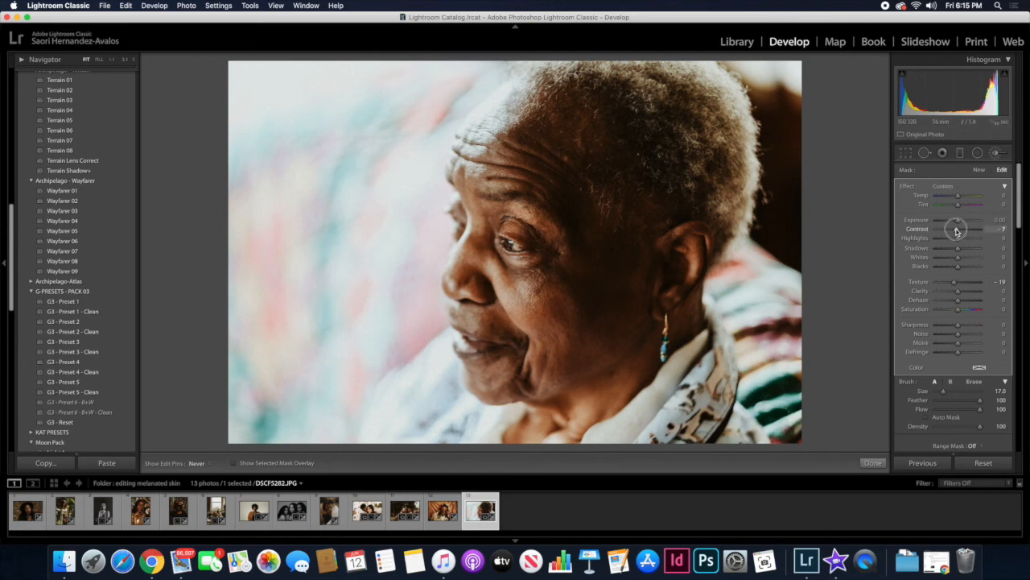
pyautogui.click(873, 463)
# Raise the tone curve's Shadows value to -17.
pyautogui.scroll(-2, 956, 312)
pyautogui.scroll(-5, 956, 312)
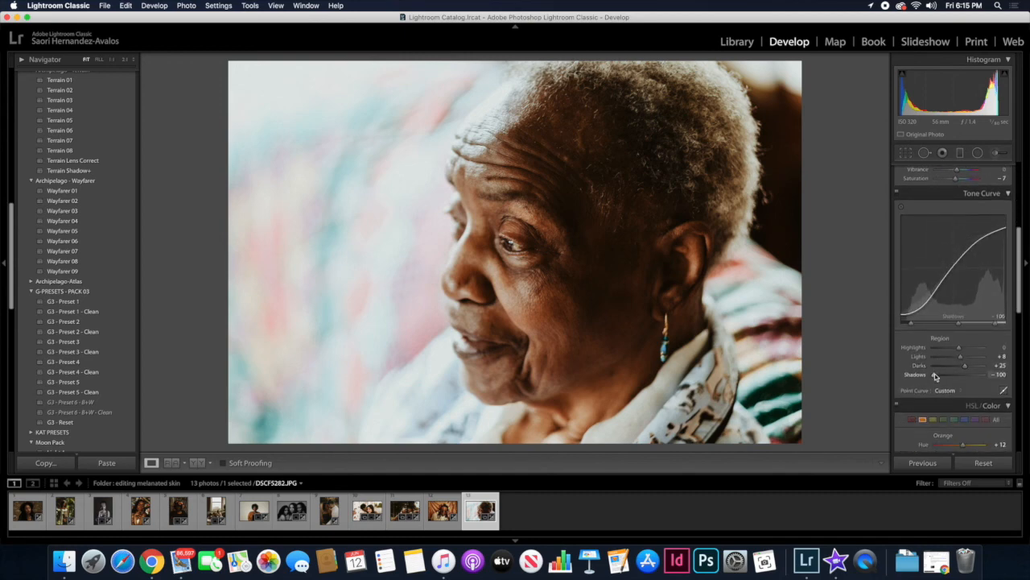
pyautogui.moveTo(938, 379)
pyautogui.mouseDown()
pyautogui.moveTo(993, 383)
pyautogui.moveTo(946, 377)
pyautogui.moveTo(956, 377)
pyautogui.mouseUp()
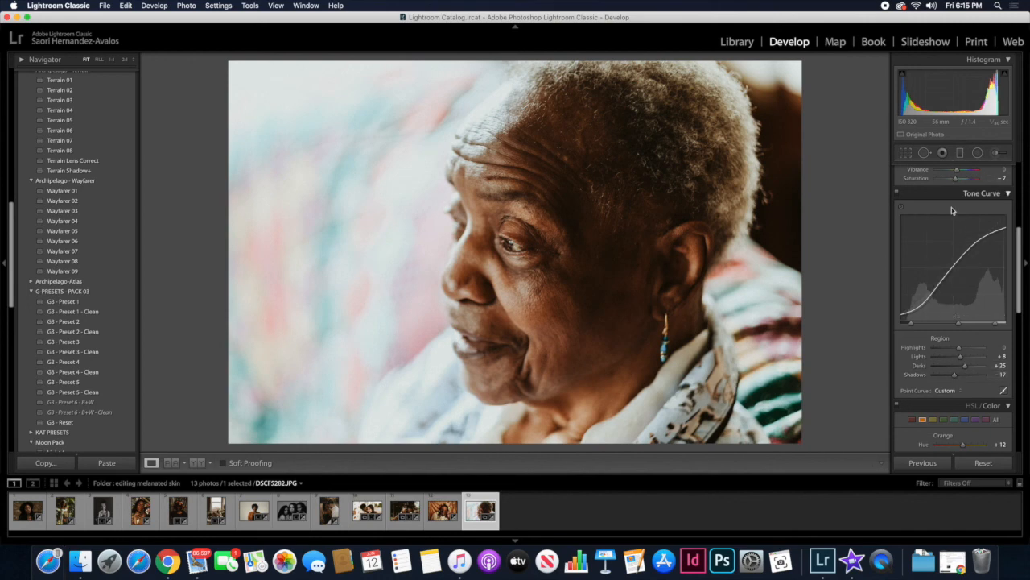
# Brush the white of the eye with Temp -8, Exposure 0.25 and Saturation -5.
pyautogui.click(476, 264)
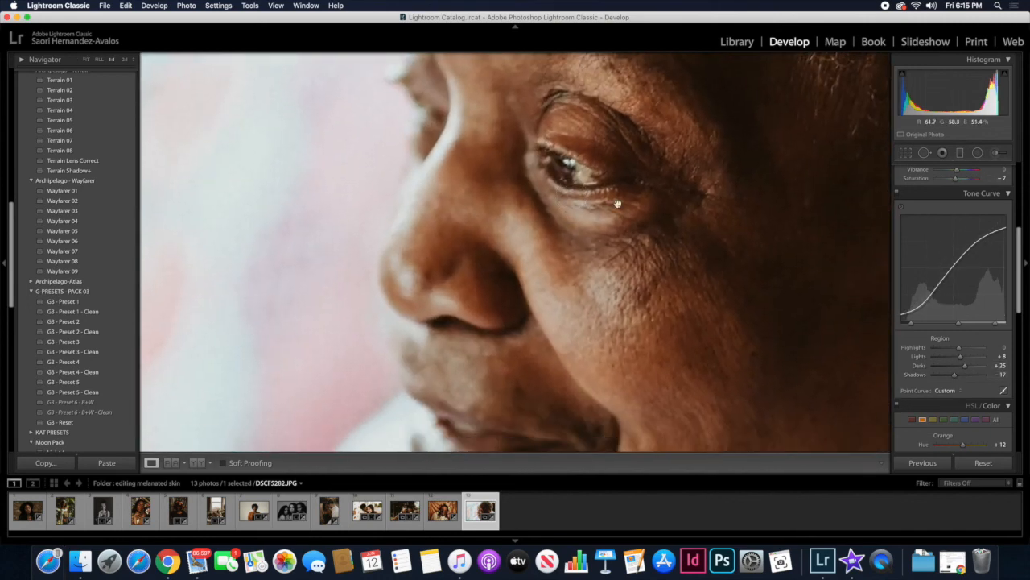
pyautogui.click(999, 153)
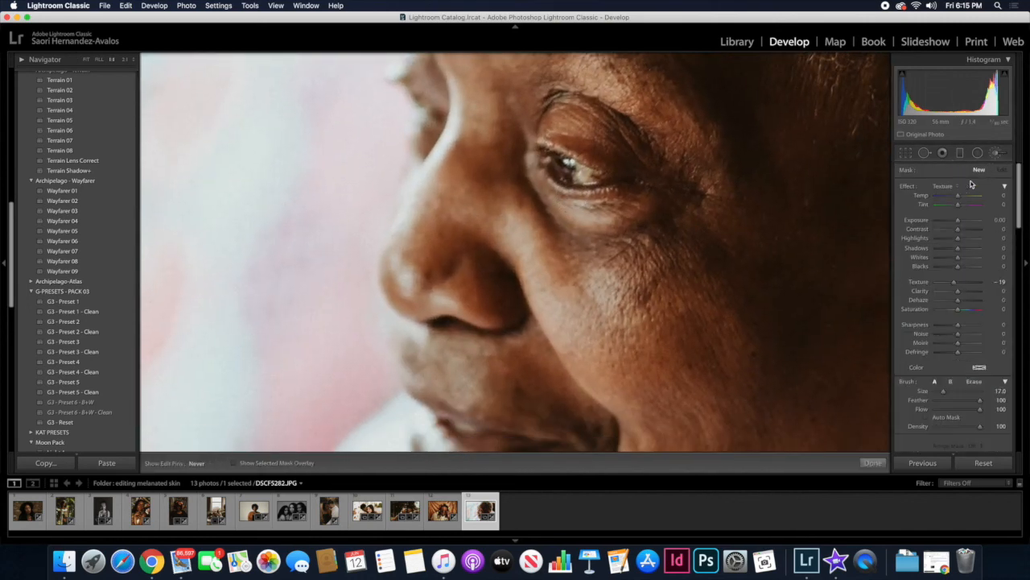
pyautogui.click(1000, 154)
pyautogui.click(997, 154)
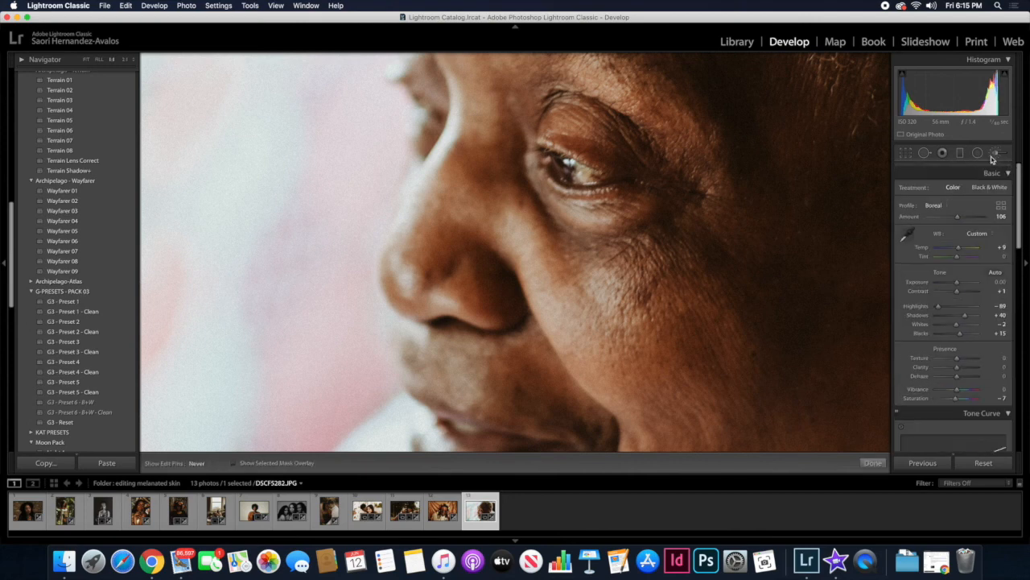
pyautogui.click(946, 187)
pyautogui.click(932, 132)
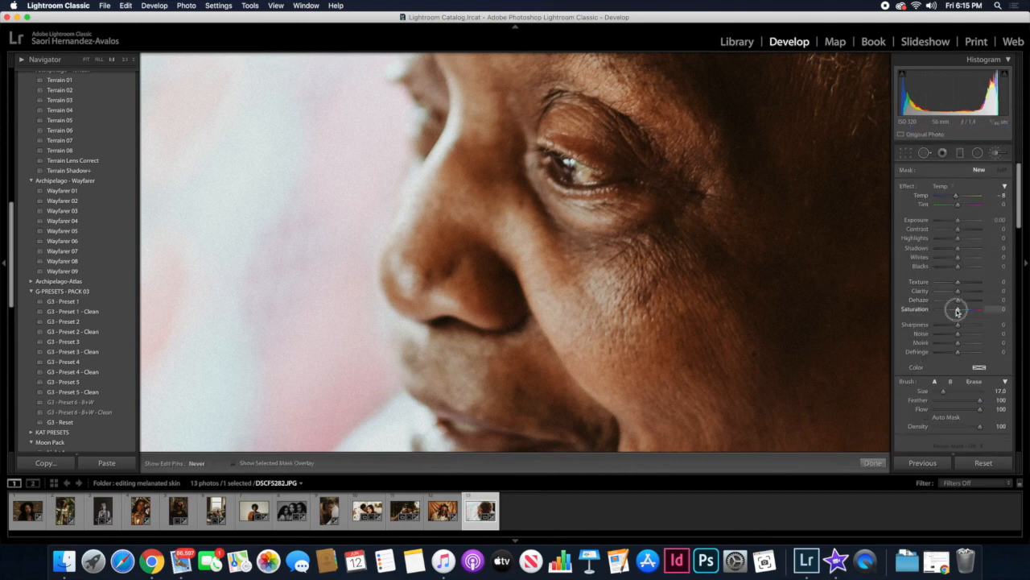
pyautogui.moveTo(957, 220); pyautogui.dragTo(959, 223)
pyautogui.scroll(-5, 590, 172)
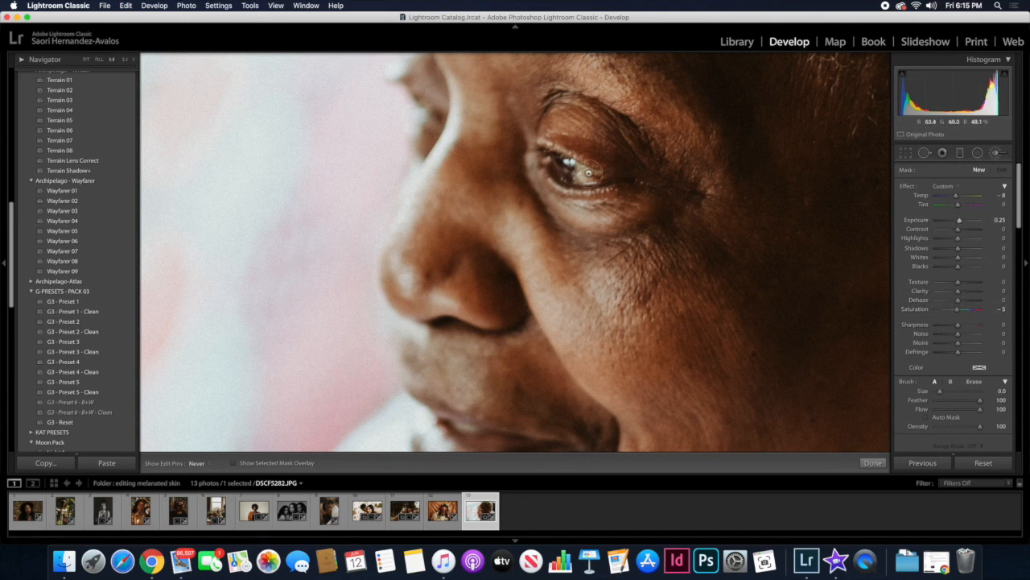
pyautogui.moveTo(595, 172)
pyautogui.mouseDown()
pyautogui.moveTo(583, 169)
pyautogui.moveTo(597, 178)
pyautogui.mouseUp()
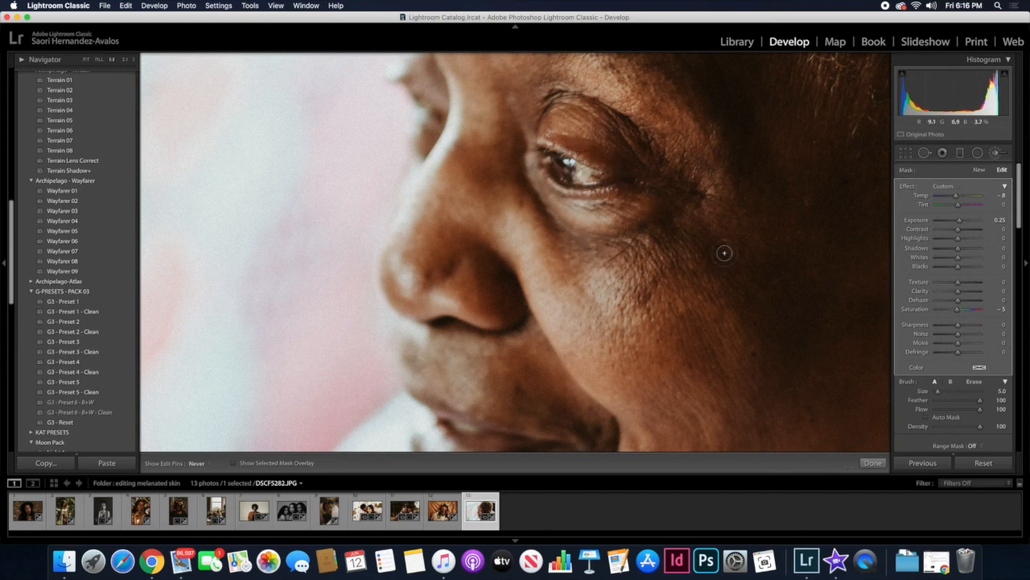
pyautogui.click(871, 464)
# Finish the eye brush adjustment and set the whole portrait's Exposure to -0.20.
pyautogui.moveTo(700, 235); pyautogui.dragTo(706, 322)
pyautogui.click(695, 150)
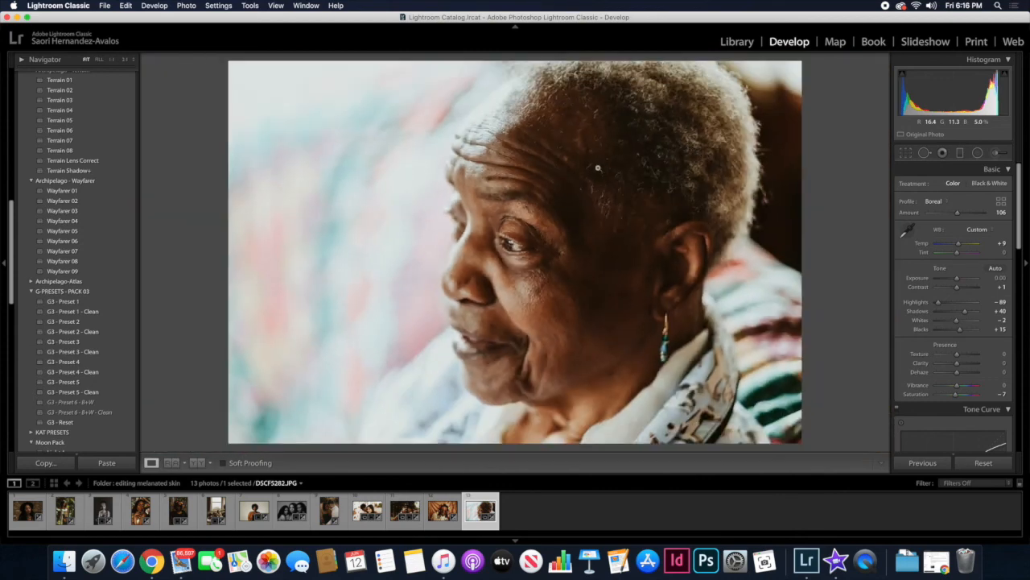
pyautogui.click(1000, 277)
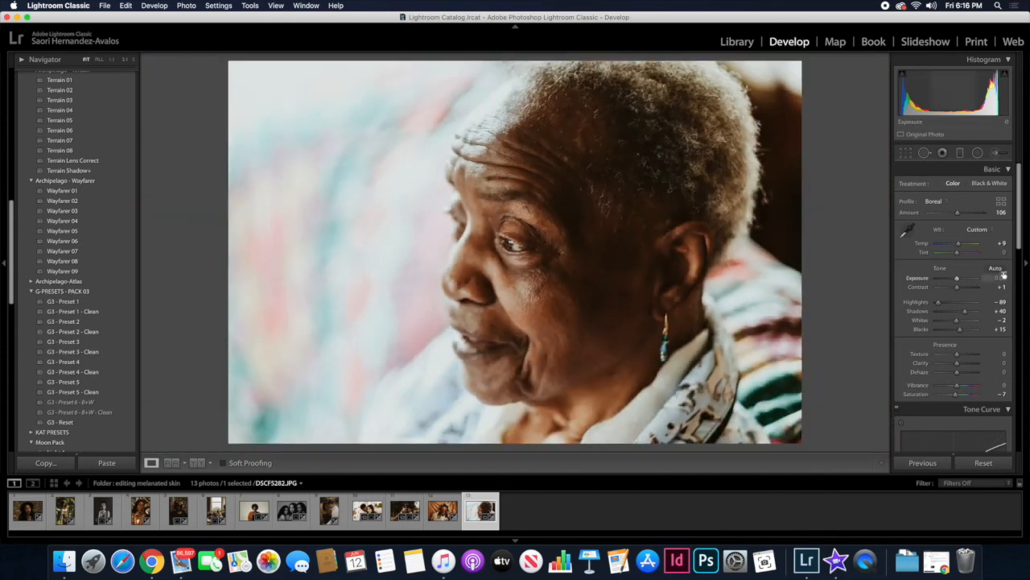
pyautogui.scroll(-5, 943, 368)
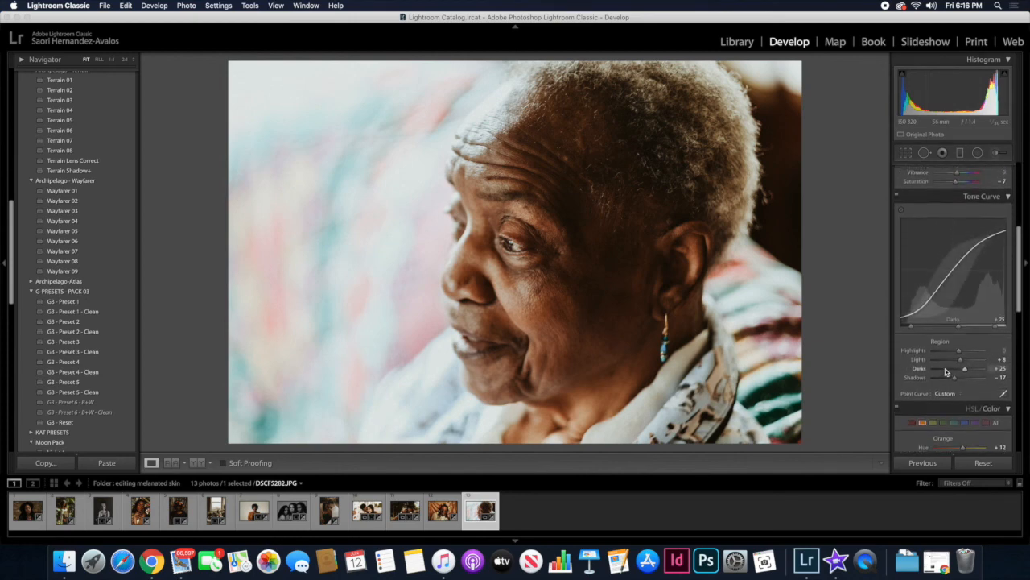
pyautogui.scroll(5, 954, 322)
pyautogui.scroll(2, 956, 296)
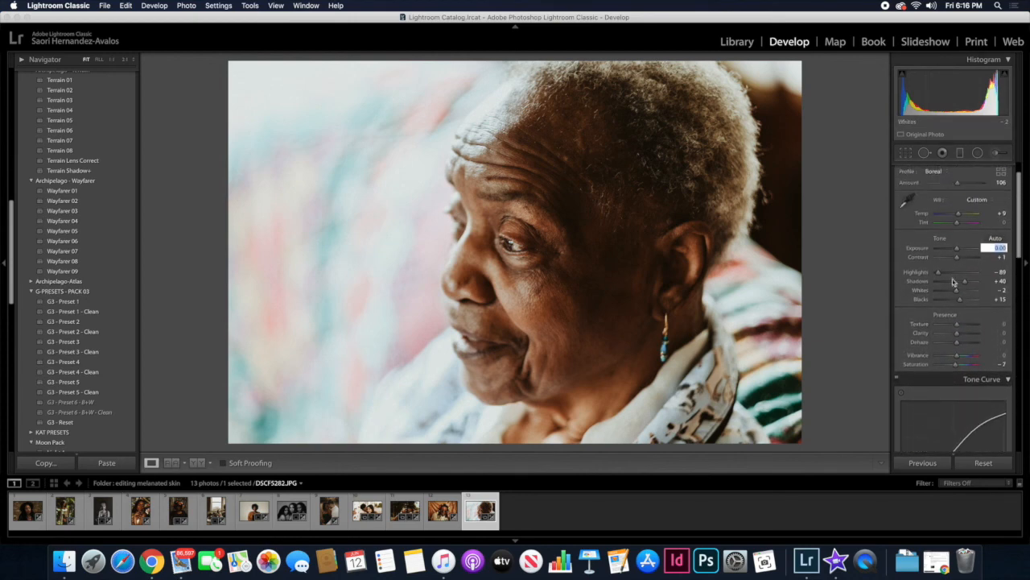
pyautogui.press('Down')
pyautogui.press('Down')
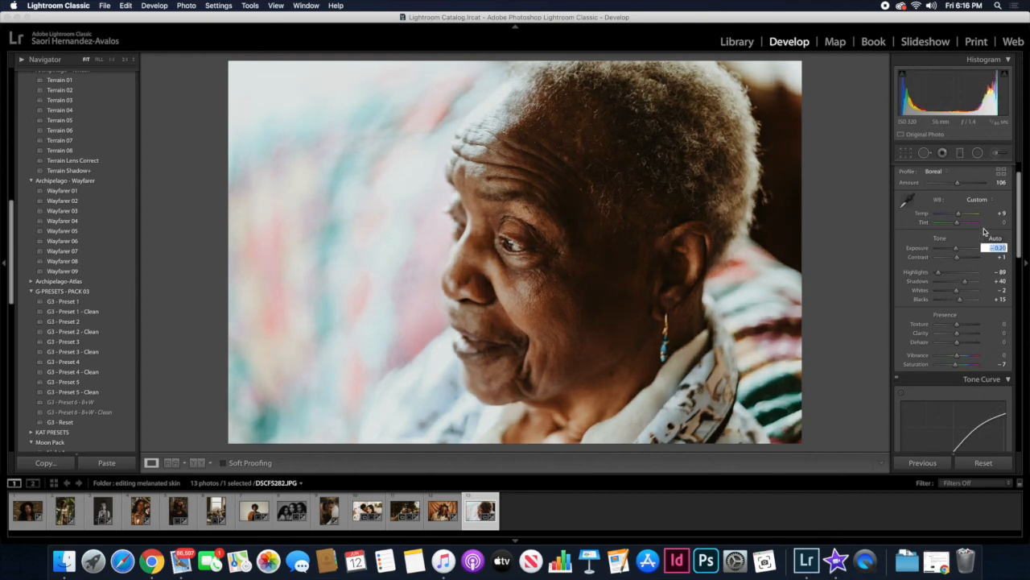
# Set the portrait's Temp to +14 and compare the result with the unedited original.
pyautogui.click(959, 216)
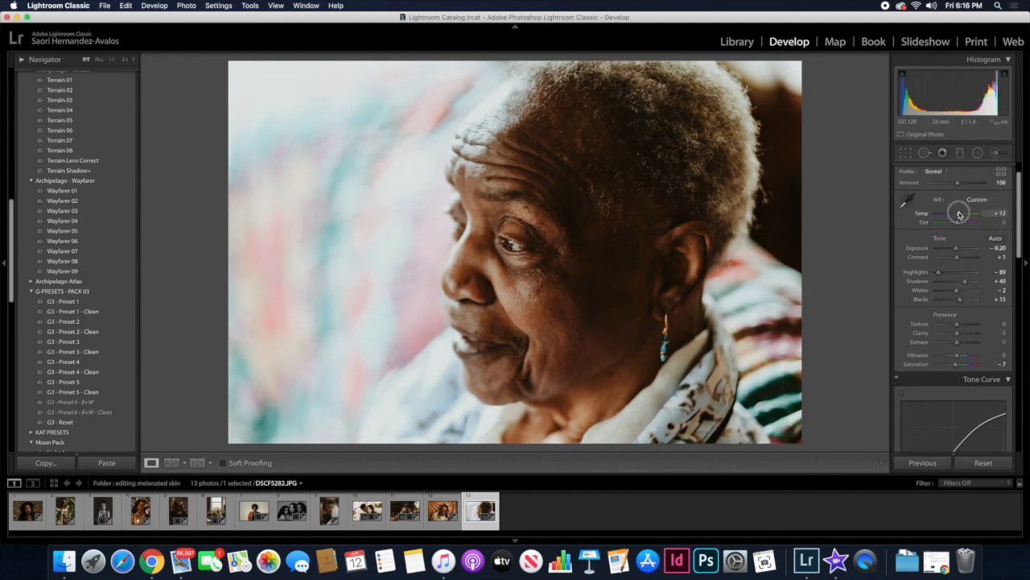
pyautogui.press('\\')
pyautogui.press('\\')
pyautogui.press('\\')
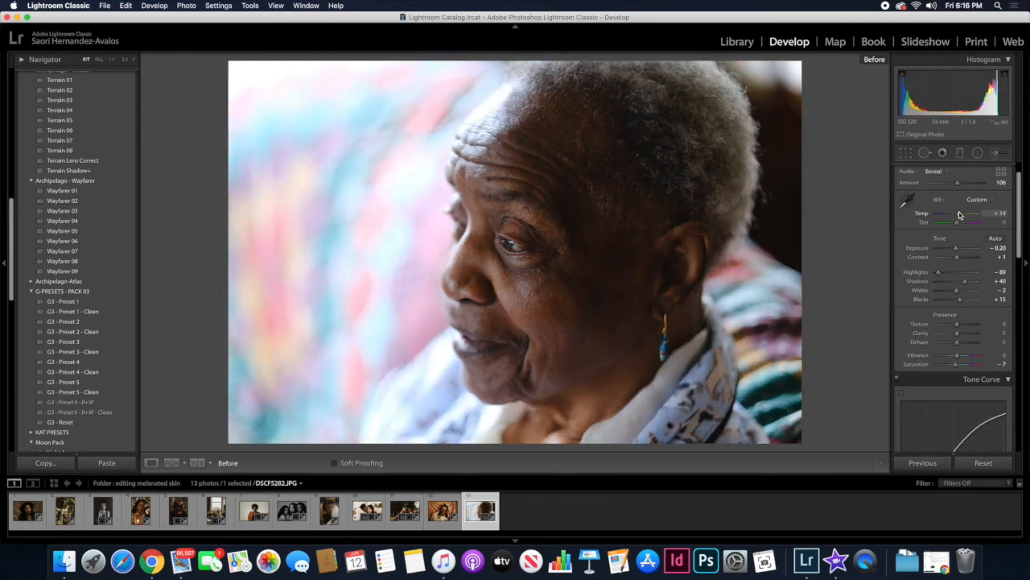
pyautogui.press('\\')
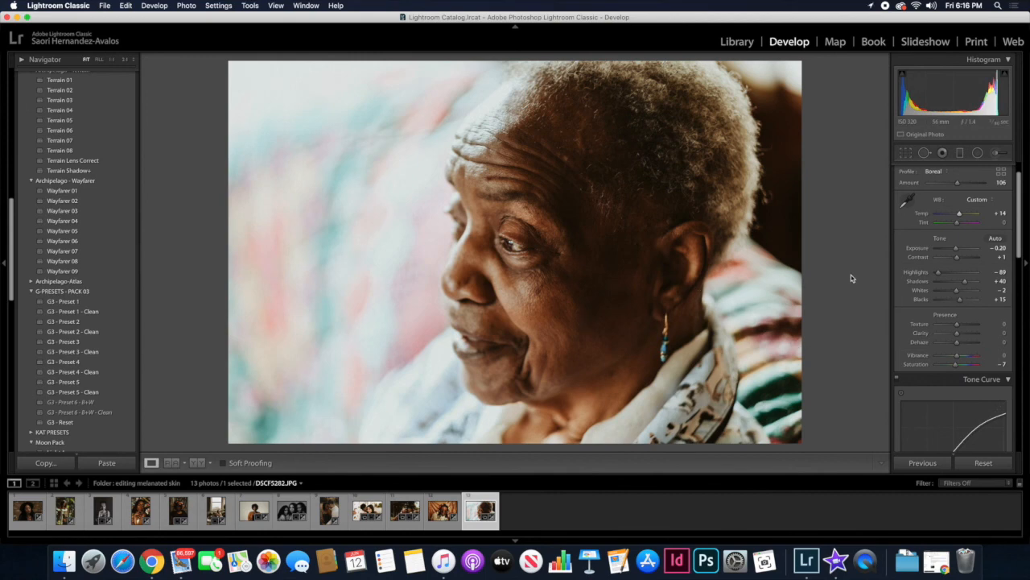
# Brush a Temp -14 adjustment at size 15 over the hair at the back of the head, checking against the original.
pyautogui.click(996, 153)
pyautogui.click(945, 187)
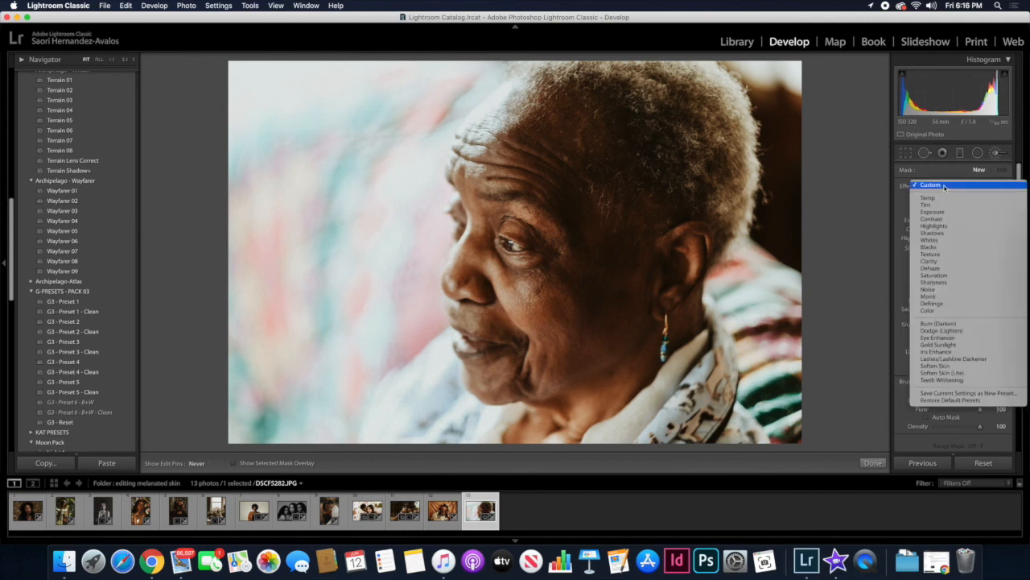
pyautogui.click(939, 198)
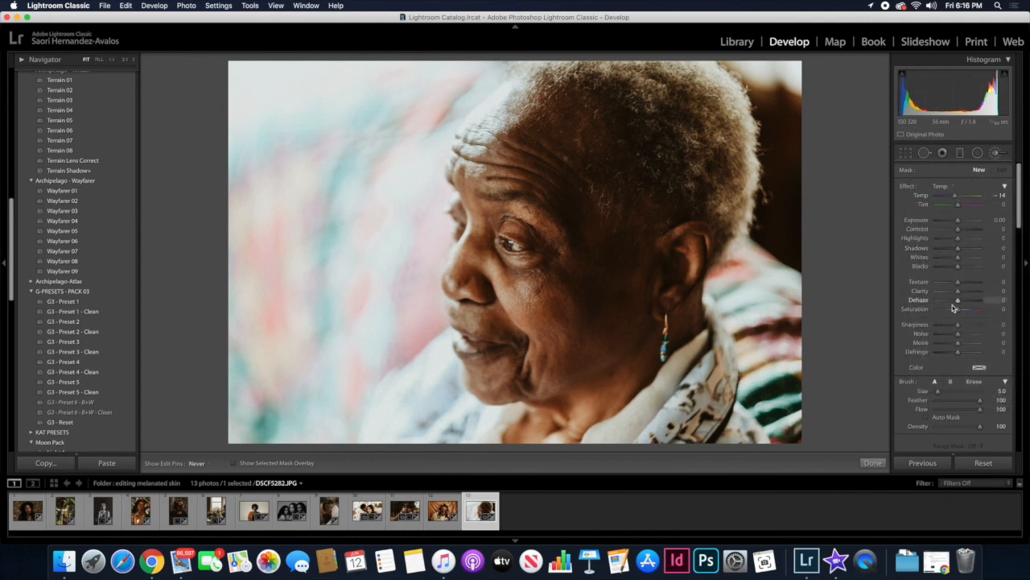
pyautogui.scroll(5, 635, 144)
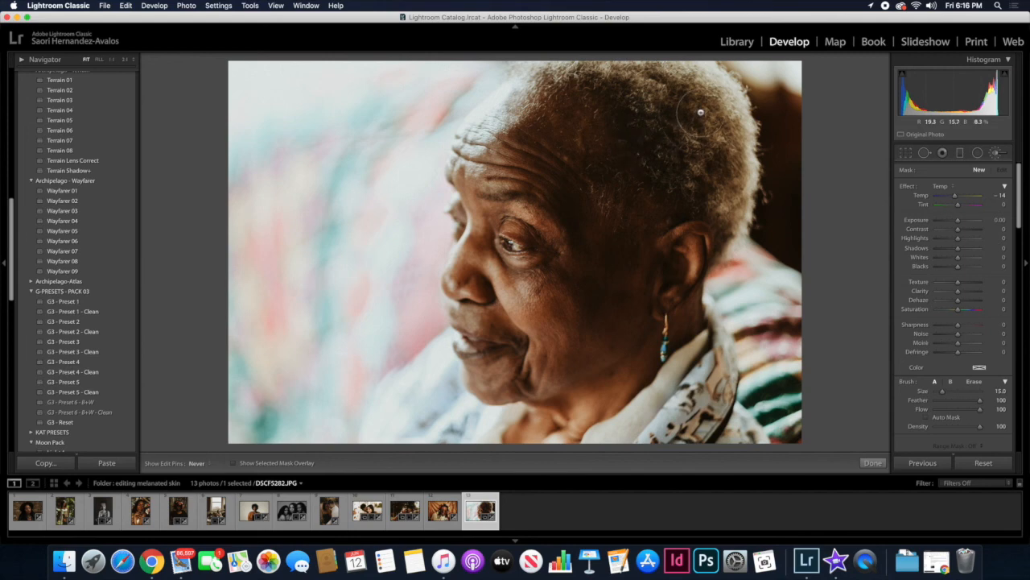
pyautogui.press('\\')
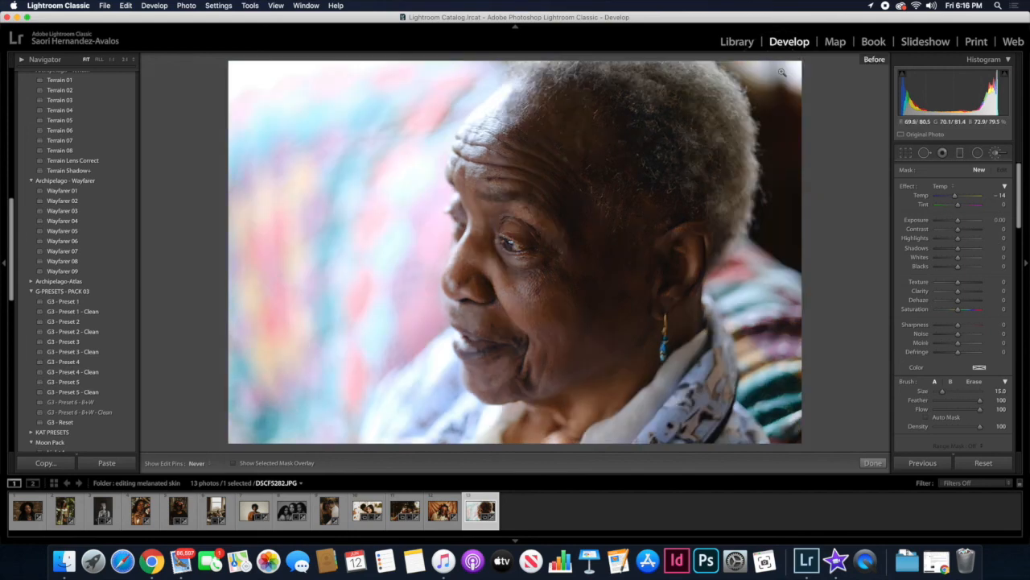
pyautogui.press('\\')
pyautogui.press('\\')
pyautogui.press('\\')
pyautogui.press('\\')
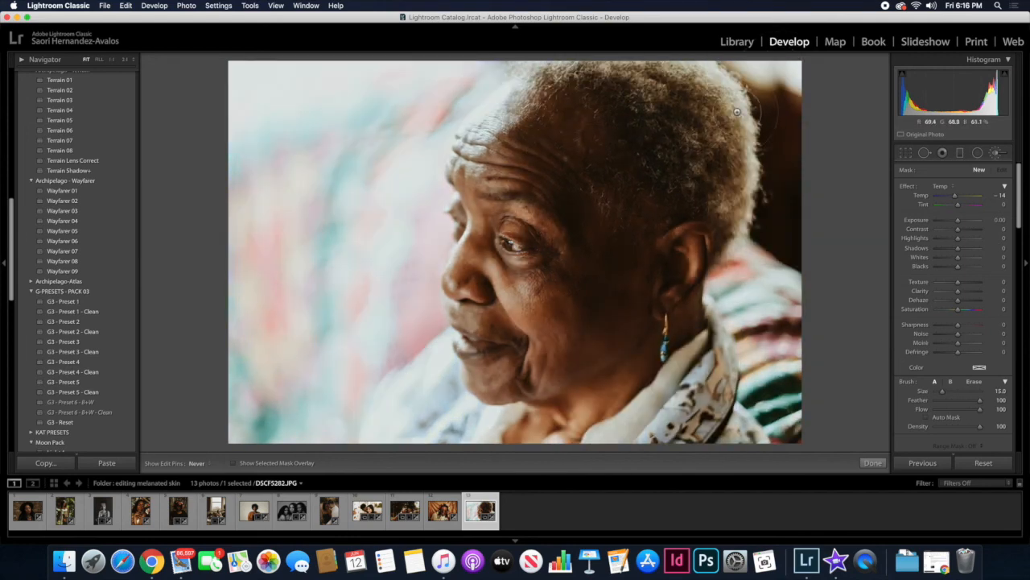
pyautogui.press('\\')
pyautogui.moveTo(739, 131)
pyautogui.mouseDown()
pyautogui.moveTo(722, 120)
pyautogui.moveTo(731, 145)
pyautogui.mouseUp()
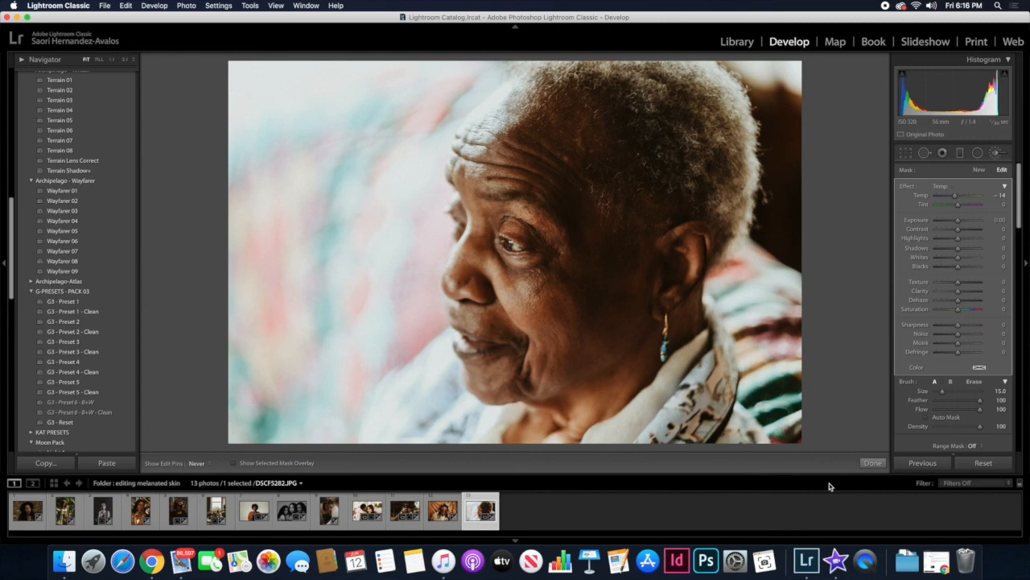
pyautogui.click(873, 464)
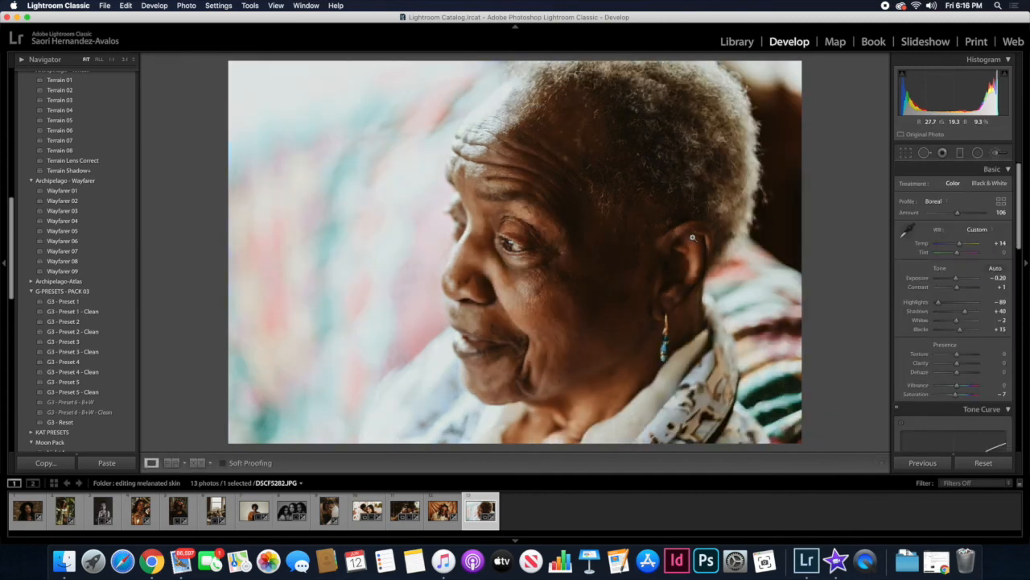
# Compare the edited portrait with its original, both in full view and close up around the mouth and chin.
pyautogui.press('\\')
pyautogui.press('\\')
pyautogui.press('r')
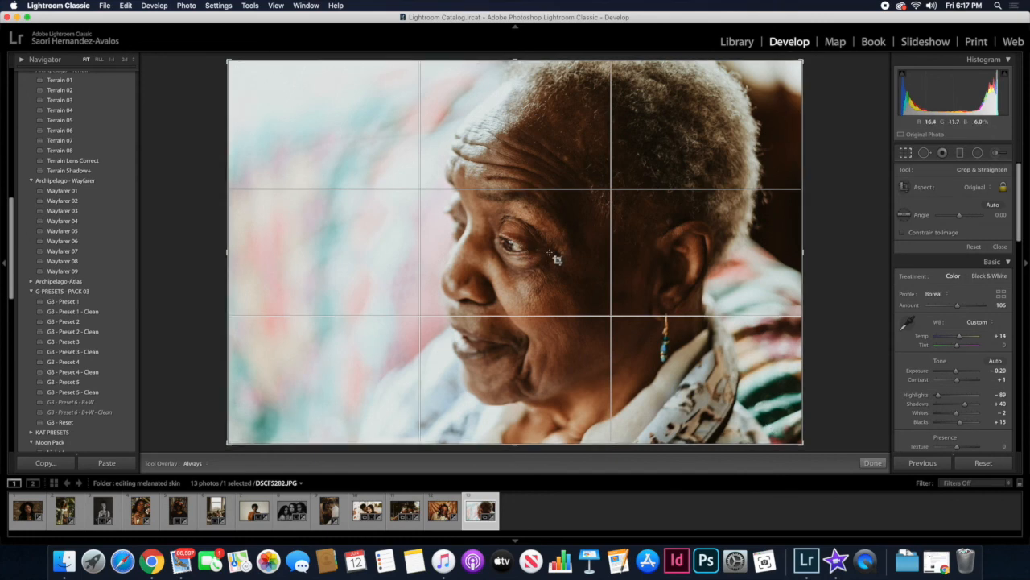
pyautogui.click(871, 462)
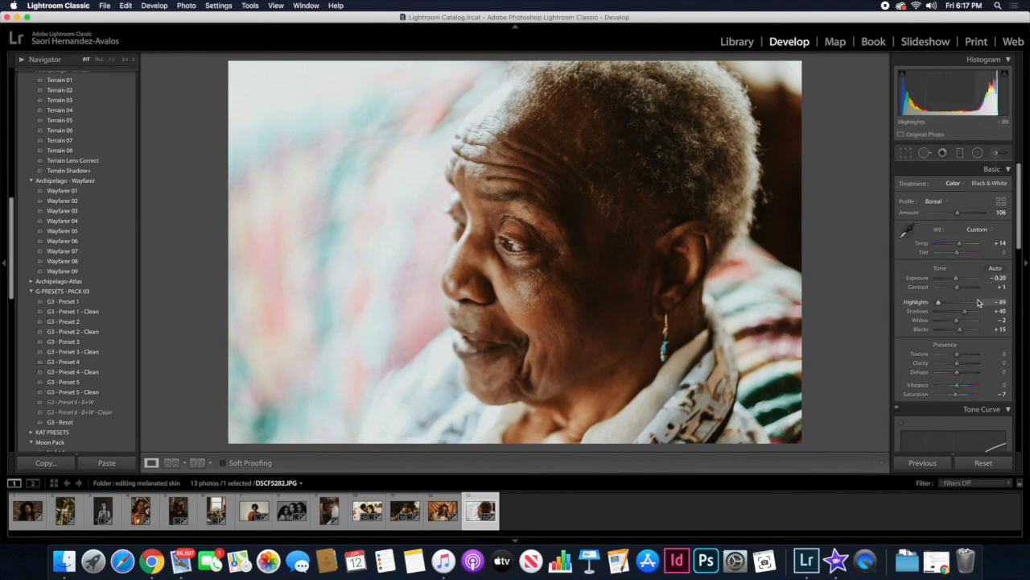
pyautogui.scroll(-1, 997, 279)
pyautogui.press('\\')
pyautogui.press('\\')
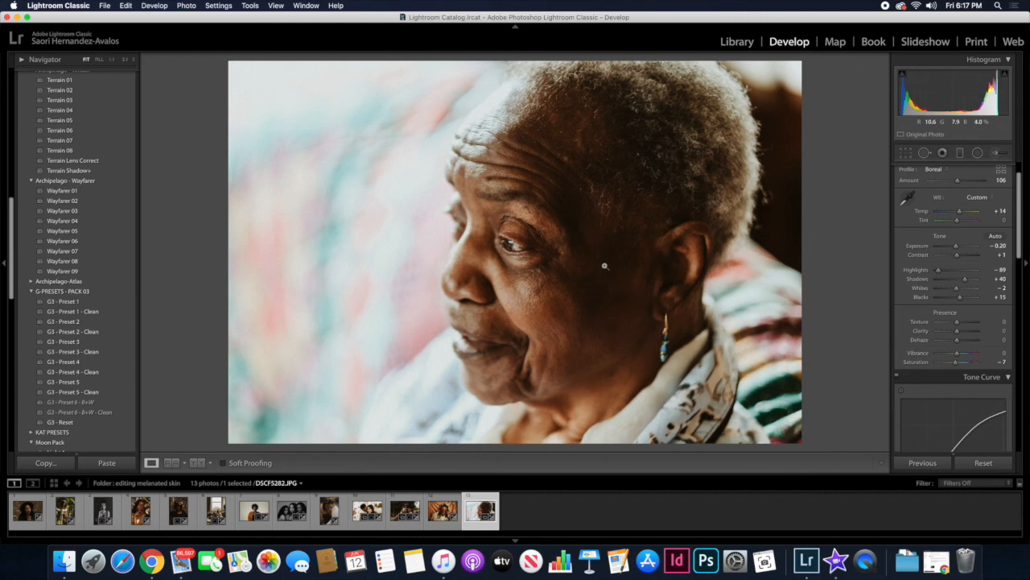
pyautogui.press('\\')
pyautogui.press('\\')
pyautogui.press('\\')
pyautogui.press('\\')
pyautogui.moveTo(528, 262); pyautogui.dragTo(477, 162)
pyautogui.press('\\')
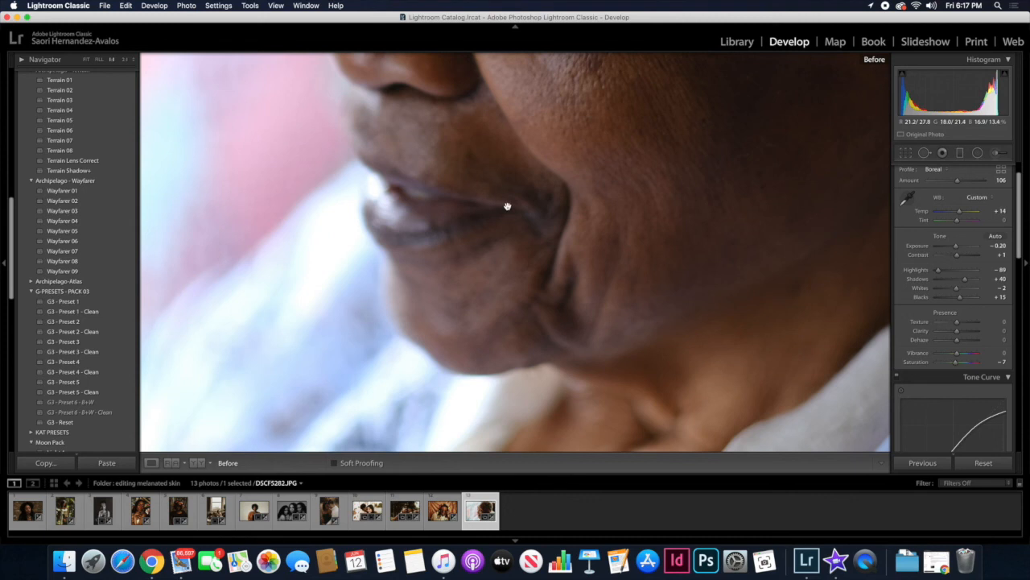
pyautogui.press('\\')
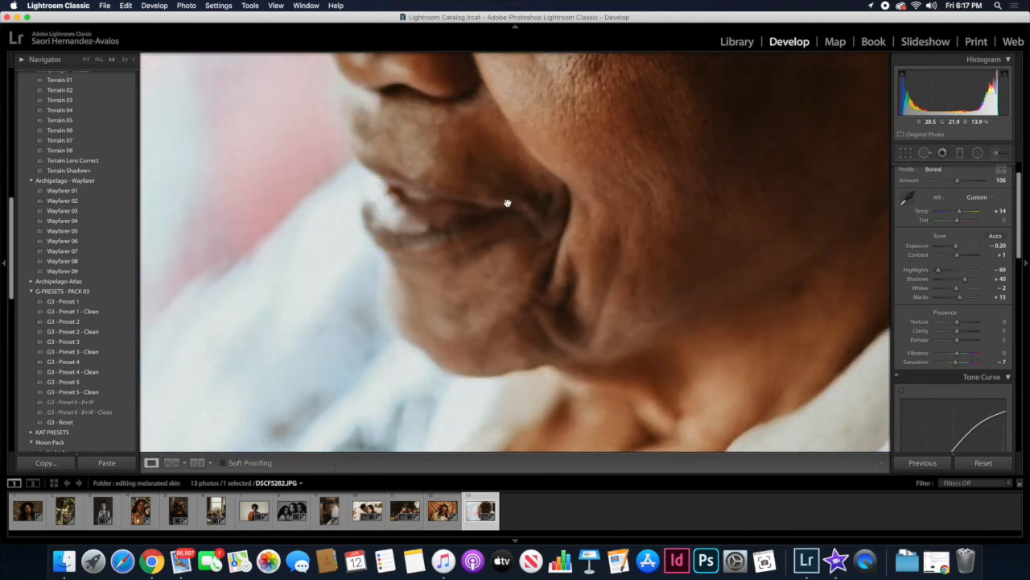
# Brush a Tint 5 adjustment at size 15 over the woman's lips.
pyautogui.click(997, 155)
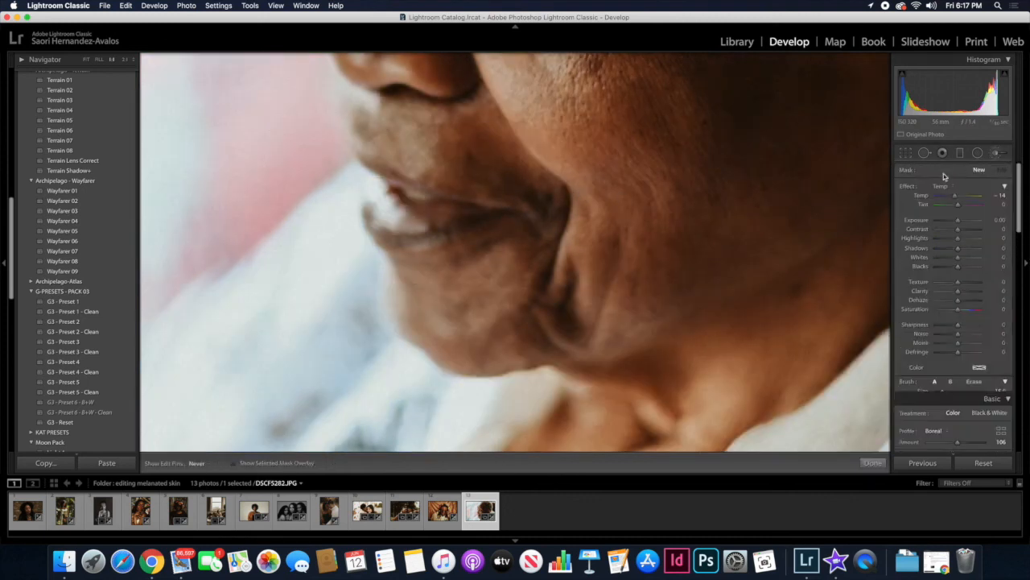
pyautogui.click(937, 186)
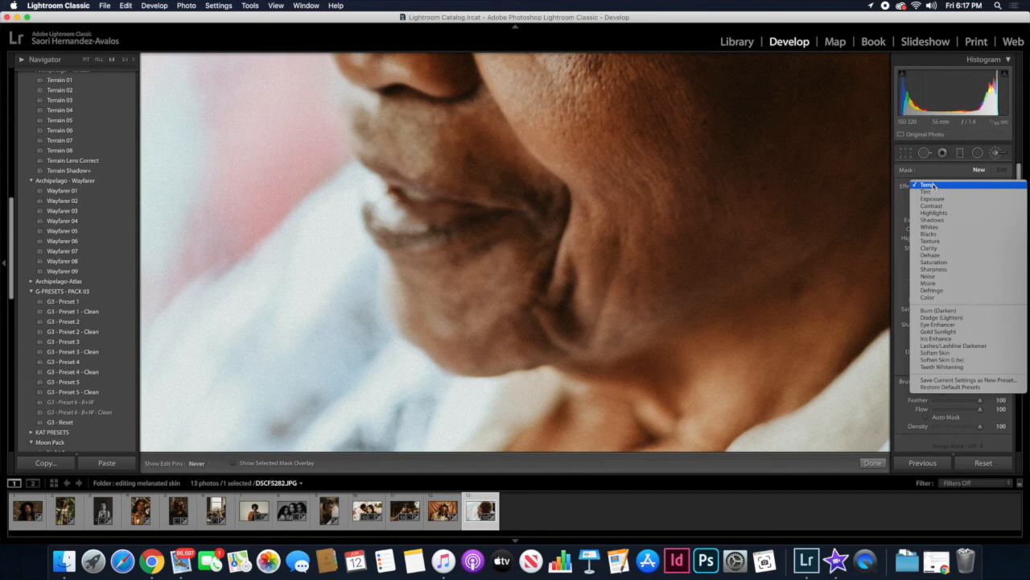
pyautogui.click(941, 192)
pyautogui.moveTo(956, 205); pyautogui.dragTo(957, 205)
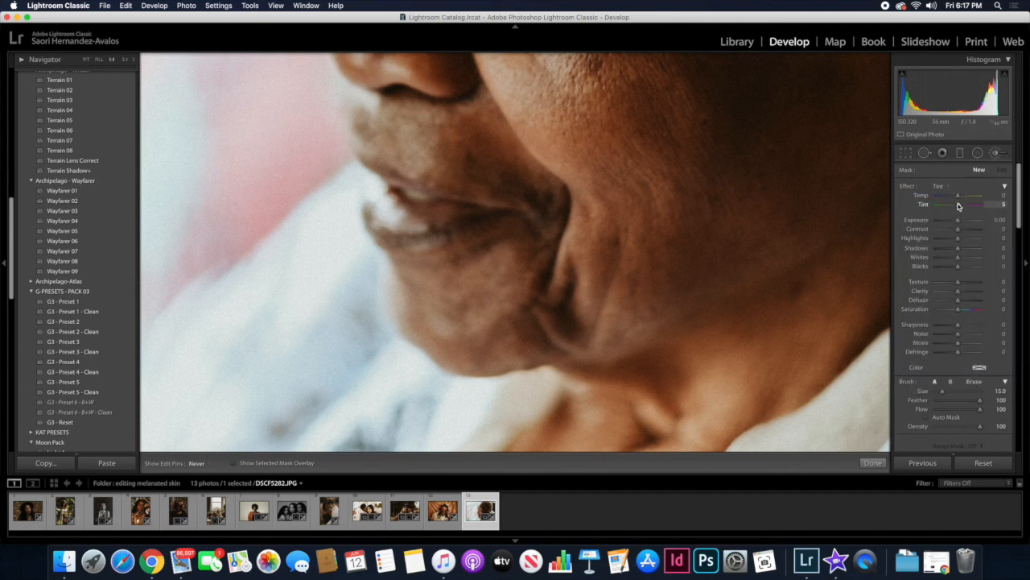
pyautogui.moveTo(404, 229)
pyautogui.mouseDown()
pyautogui.moveTo(405, 220)
pyautogui.moveTo(451, 223)
pyautogui.moveTo(435, 207)
pyautogui.mouseUp()
pyautogui.moveTo(384, 180)
pyautogui.mouseDown()
pyautogui.moveTo(480, 217)
pyautogui.moveTo(387, 184)
pyautogui.moveTo(398, 231)
pyautogui.moveTo(483, 219)
pyautogui.mouseUp()
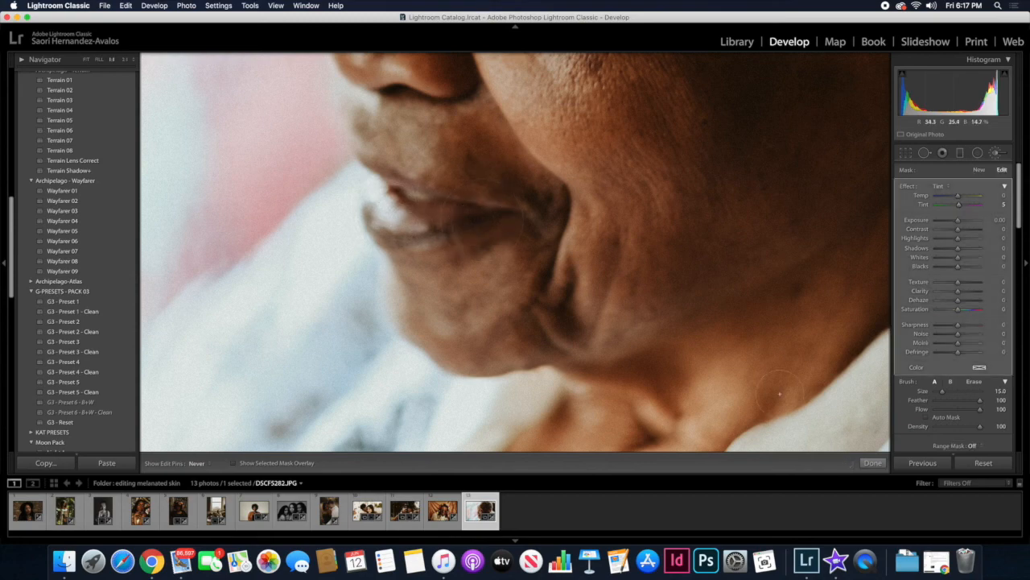
pyautogui.click(873, 463)
pyautogui.click(568, 292)
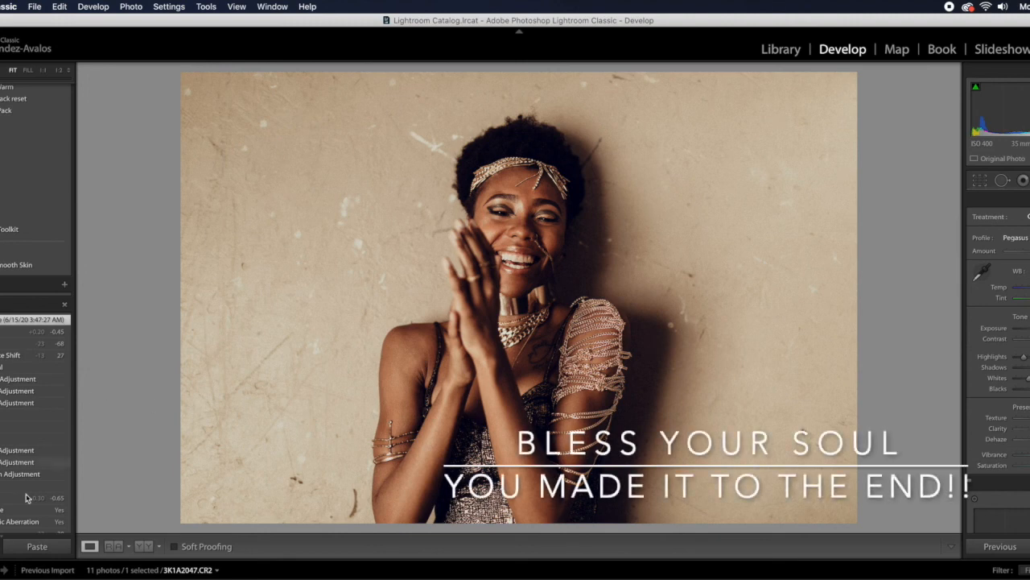
# Review the edit history of 3K1A2047.CR2, and compare it and _R6A5234.CR2 with their unedited originals.
pyautogui.scroll(-6, 26, 498)
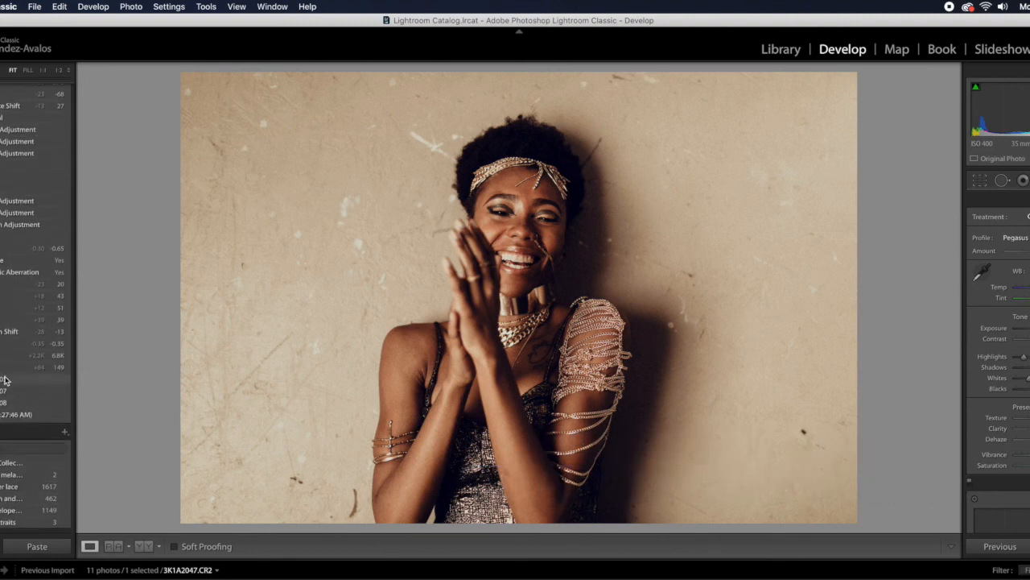
pyautogui.press('\\')
pyautogui.press('\\')
pyautogui.press('\\')
pyautogui.press('\\')
pyautogui.press('Right')
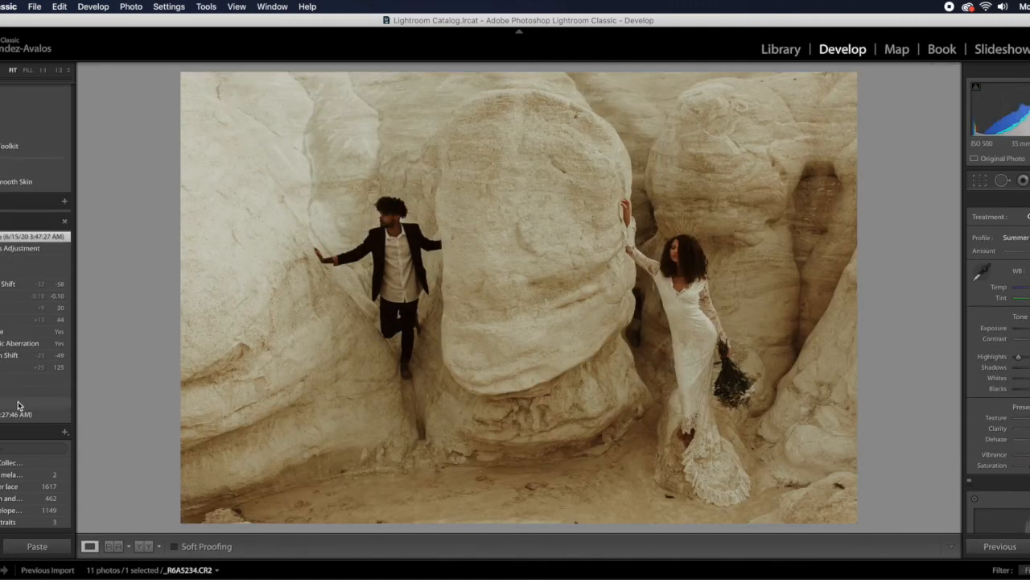
pyautogui.press('\\')
pyautogui.press('\\')
pyautogui.press('\\')
pyautogui.press('\\')
# Compare the edits of _R6A5854.CR2 and _R6A6326.CR2 with their unedited originals.
pyautogui.press('Right')
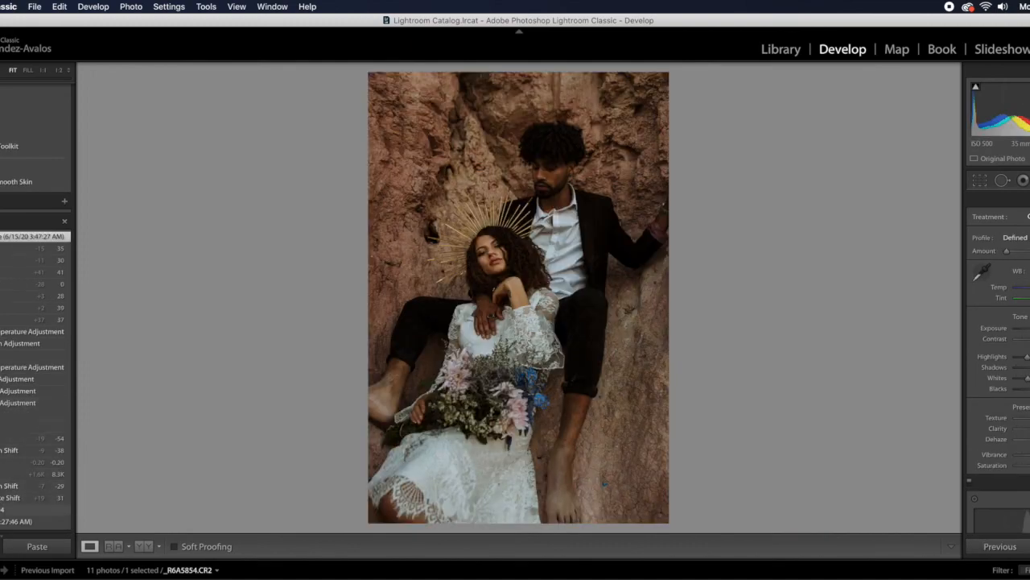
pyautogui.press('\\')
pyautogui.press('\\')
pyautogui.press('\\')
pyautogui.press('\\')
pyautogui.press('Right')
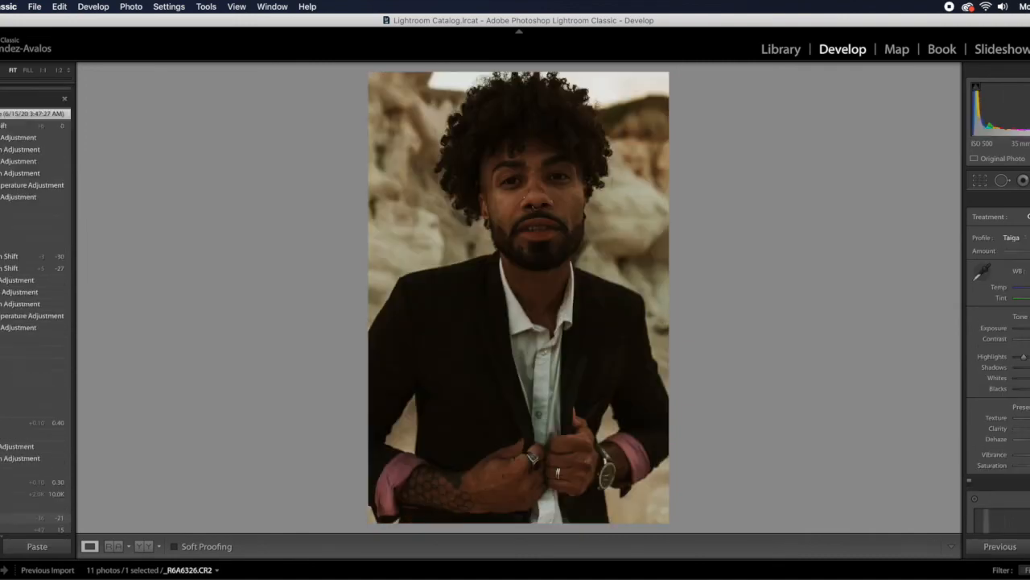
pyautogui.press('\\')
pyautogui.press('\\')
pyautogui.press('\\')
pyautogui.press('\\')
# Compare the edits of IMG_2996.CR2 and the photo following it with their unedited originals.
pyautogui.press('Right')
pyautogui.press('\\')
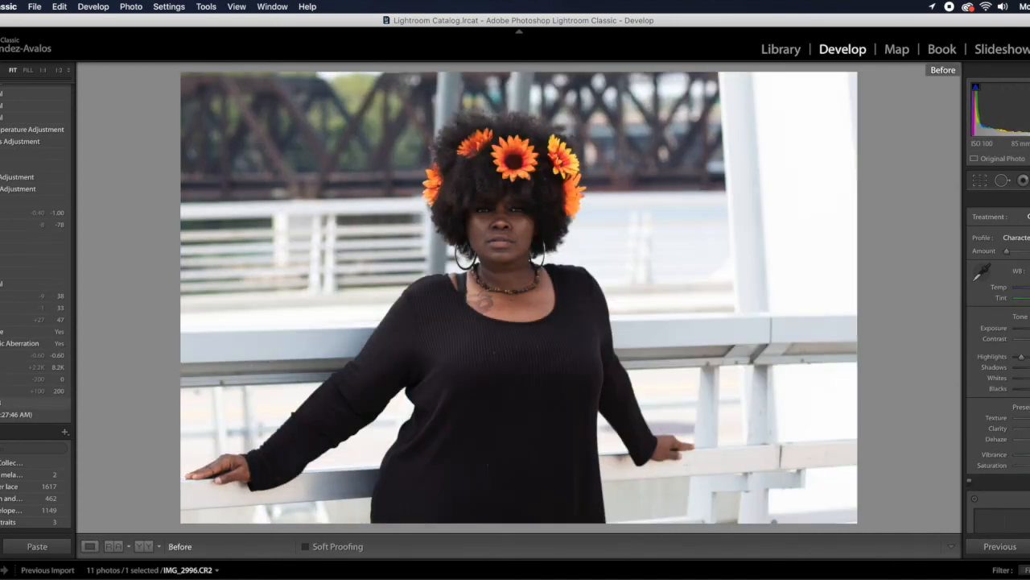
pyautogui.press('\\')
pyautogui.press('\\')
pyautogui.press('\\')
pyautogui.press('Right')
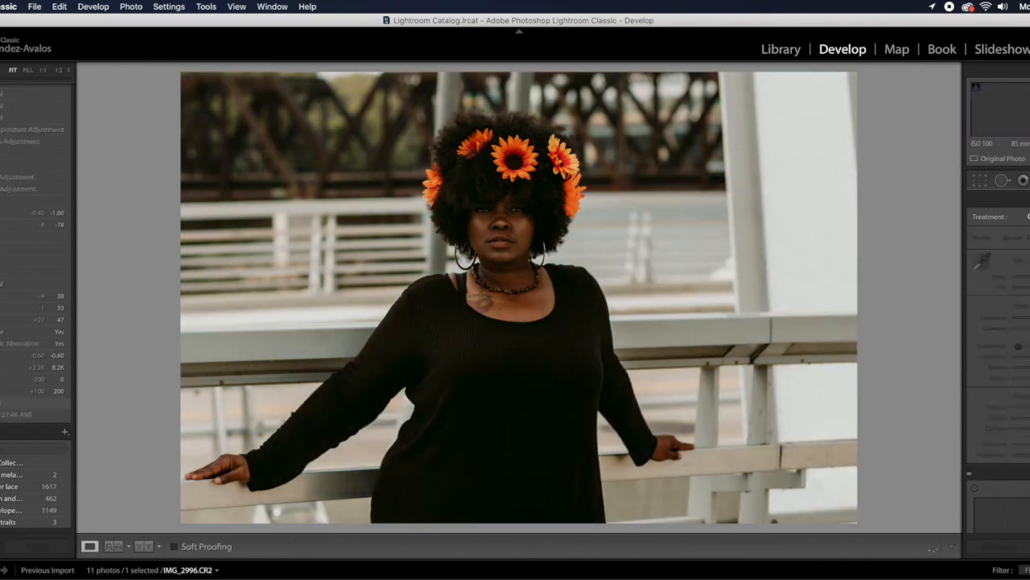
pyautogui.press('\\')
pyautogui.press('\\')
pyautogui.press('\\')
pyautogui.press('\\')
# Compare the edits of DJI_0087.JPG and the maternity portrait in the green dress with their unedited originals.
pyautogui.press('Right')
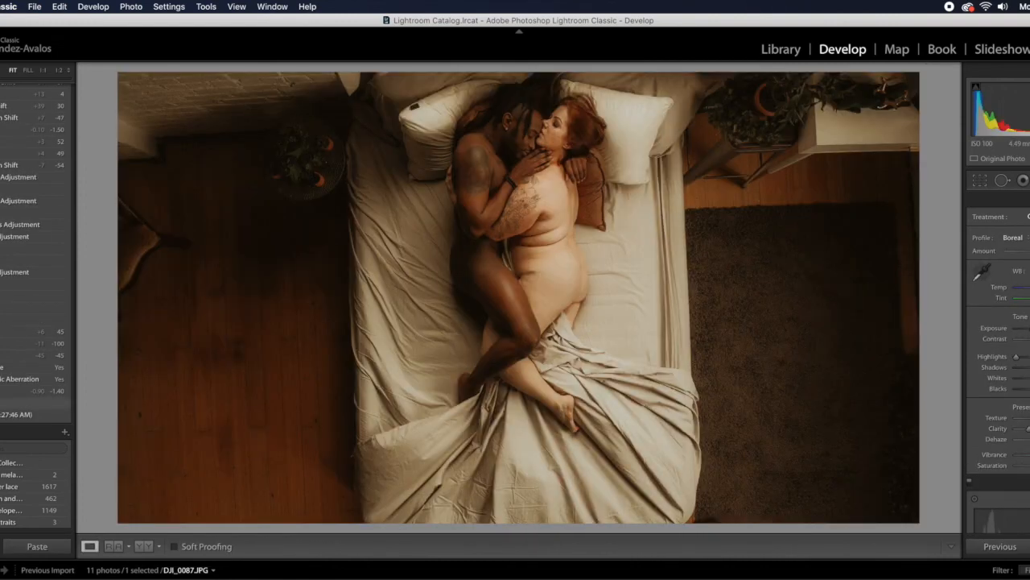
pyautogui.press('\\')
pyautogui.press('\\')
pyautogui.press('\\')
pyautogui.press('\\')
pyautogui.press('Right')
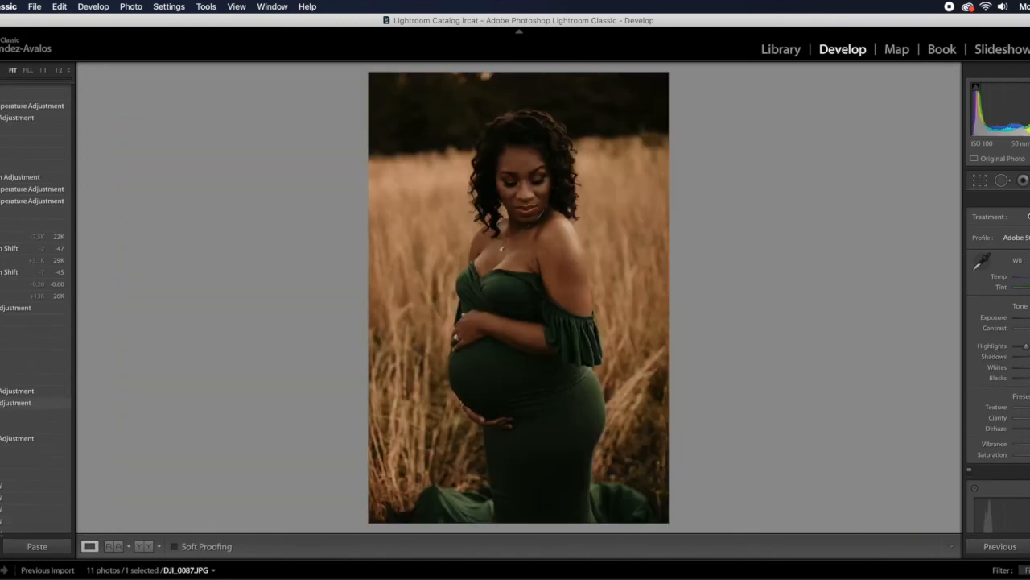
pyautogui.press('\\')
pyautogui.press('\\')
pyautogui.press('\\')
pyautogui.press('\\')
# Compare the edits of wedding photos I05A4078.CR2 and I05A4963.CR2 and portrait _MG_7941.CR2 with their unedited originals.
pyautogui.press('Right')
pyautogui.press('\\')
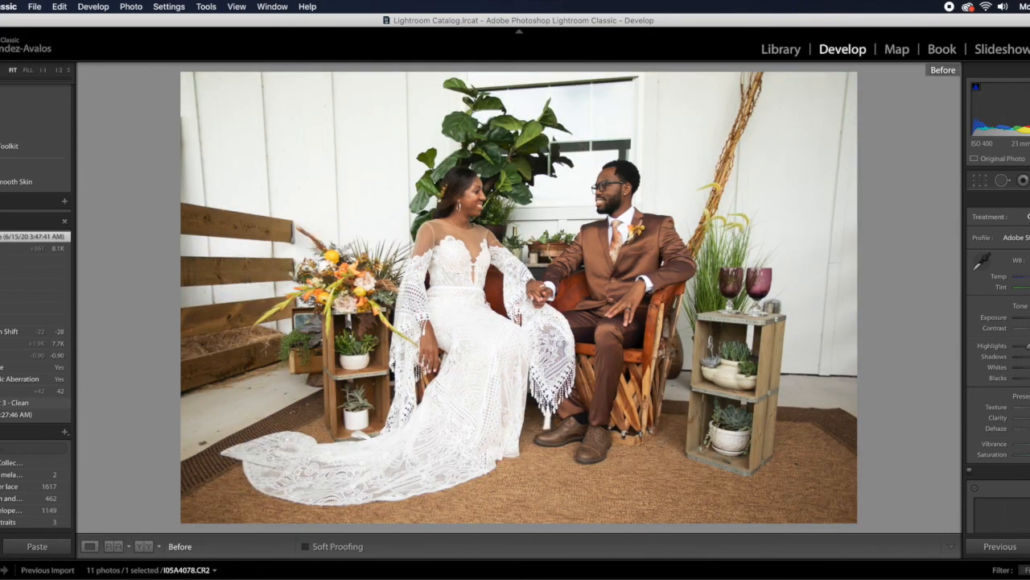
pyautogui.press('\\')
pyautogui.press('\\')
pyautogui.press('\\')
pyautogui.press('Right')
pyautogui.press('\\')
pyautogui.press('\\')
pyautogui.press('\\')
pyautogui.press('\\')
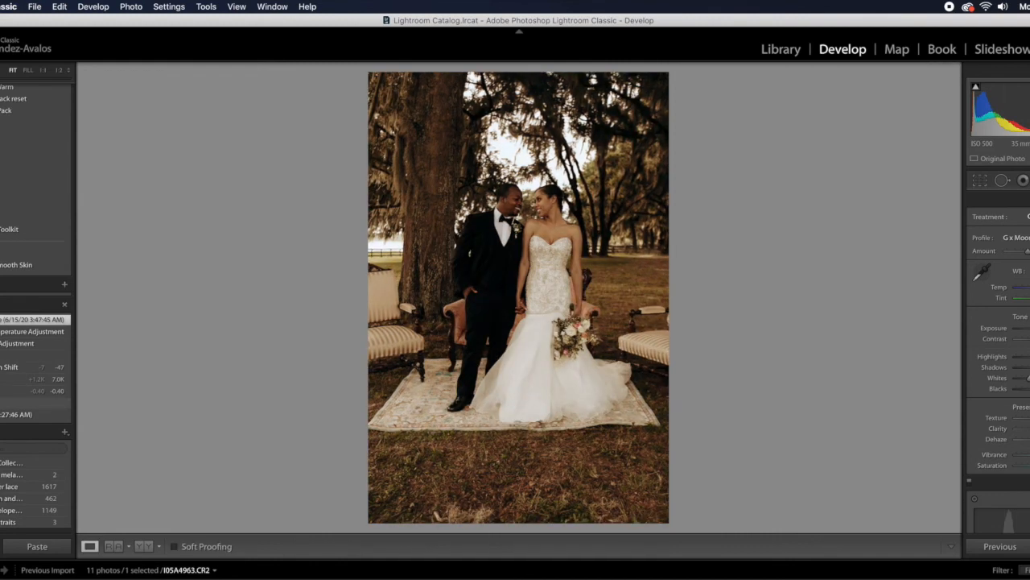
pyautogui.press('Right')
pyautogui.press('\\')
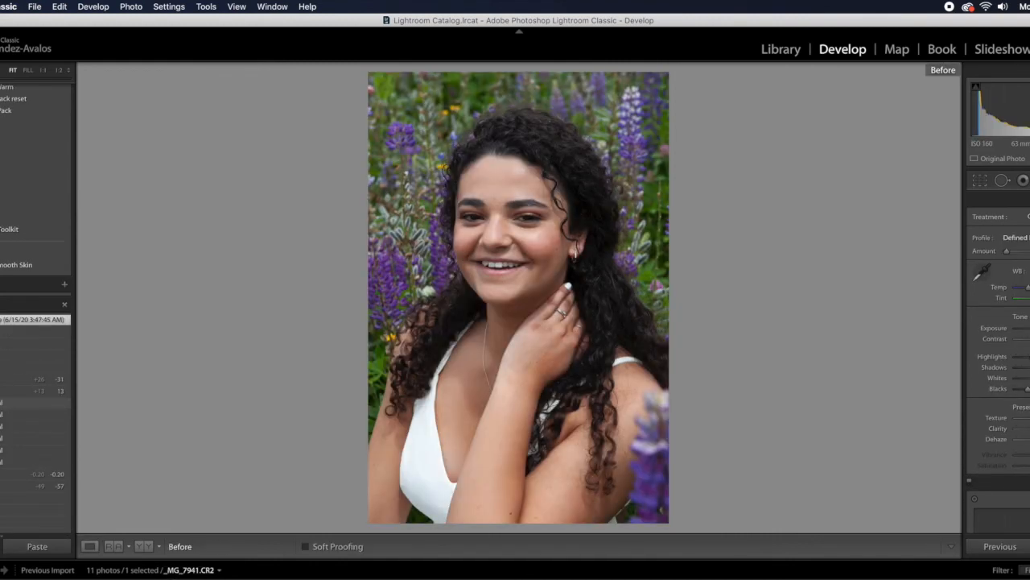
pyautogui.press('\\')
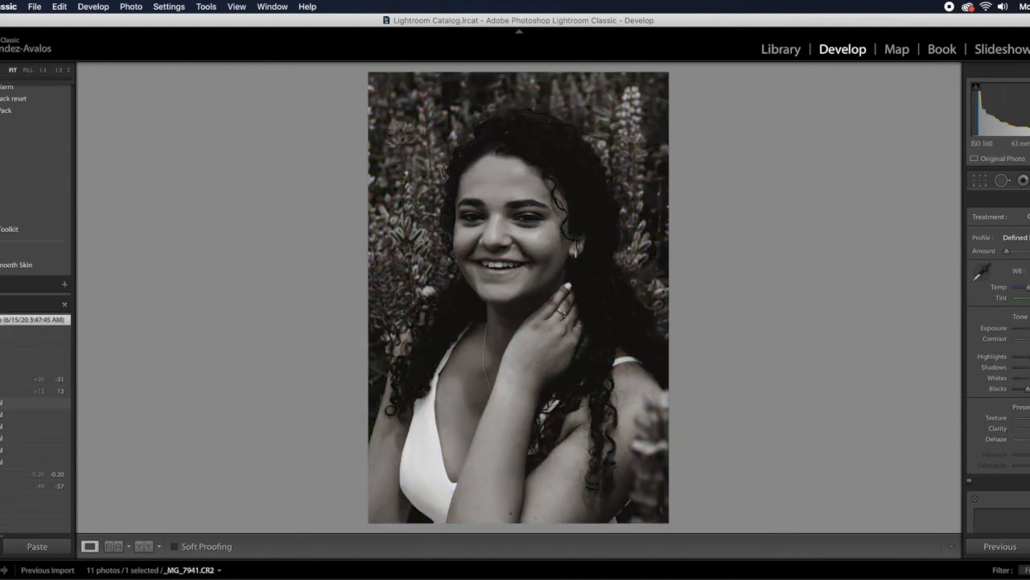